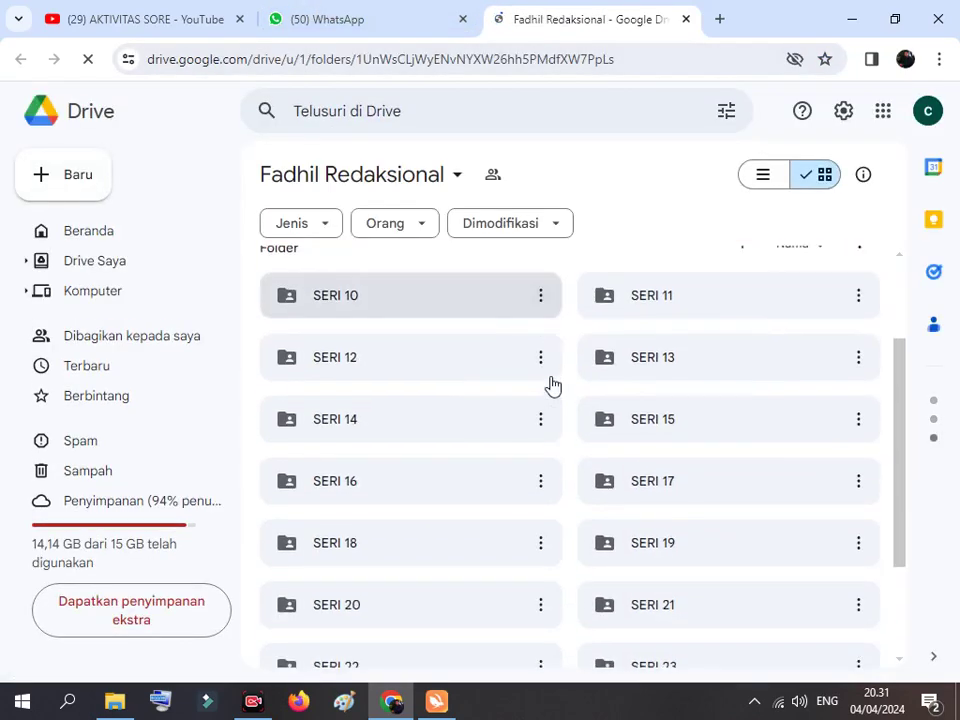
# Step: Browse the Fadhil Redaksional folder grid, then switch to the WhatsApp admin chat
pyautogui.scroll(-3, 555, 368)
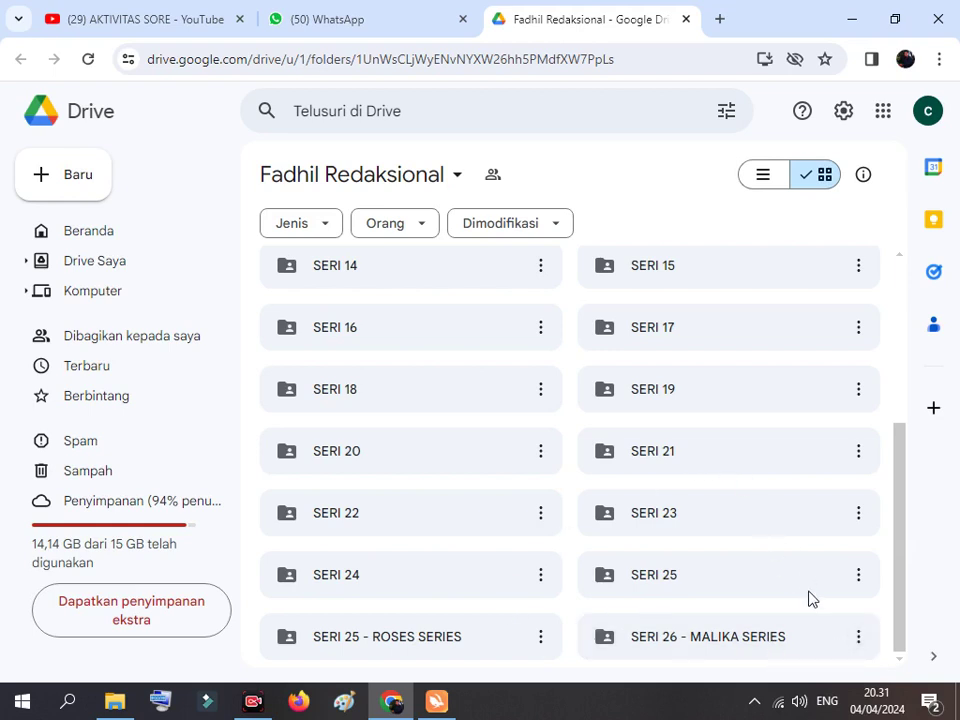
pyautogui.scroll(5, 433, 336)
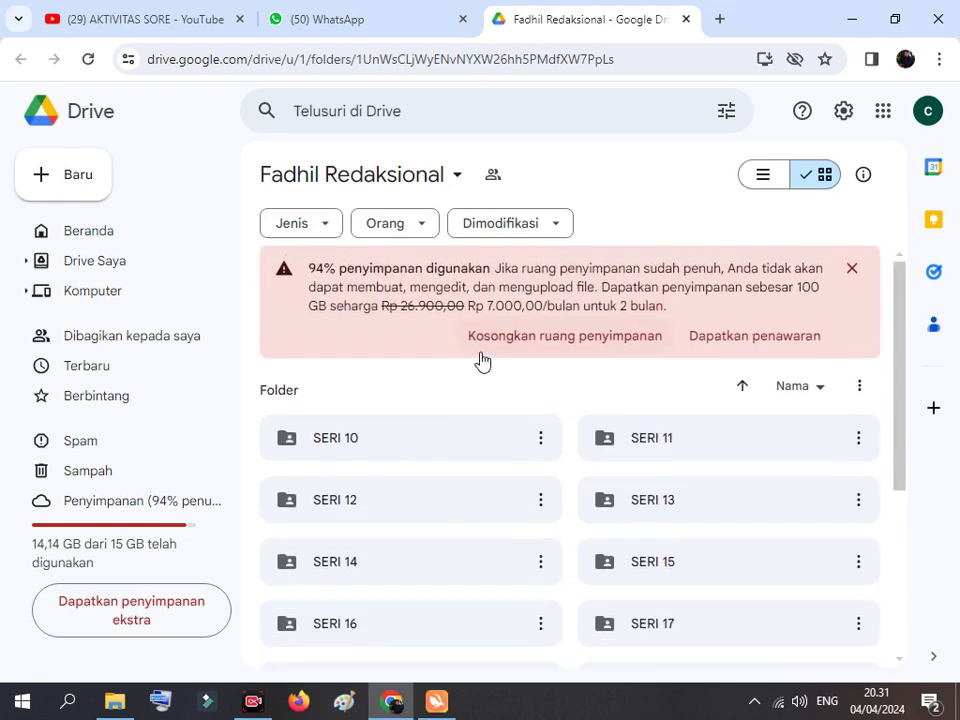
pyautogui.scroll(-3, 557, 327)
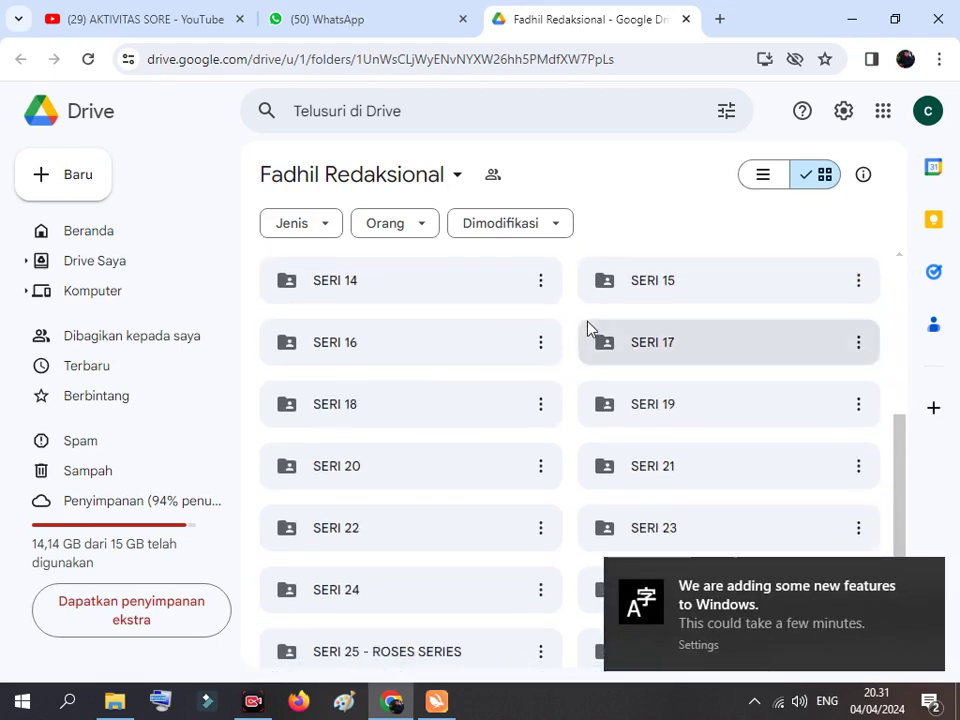
pyautogui.click(375, 19)
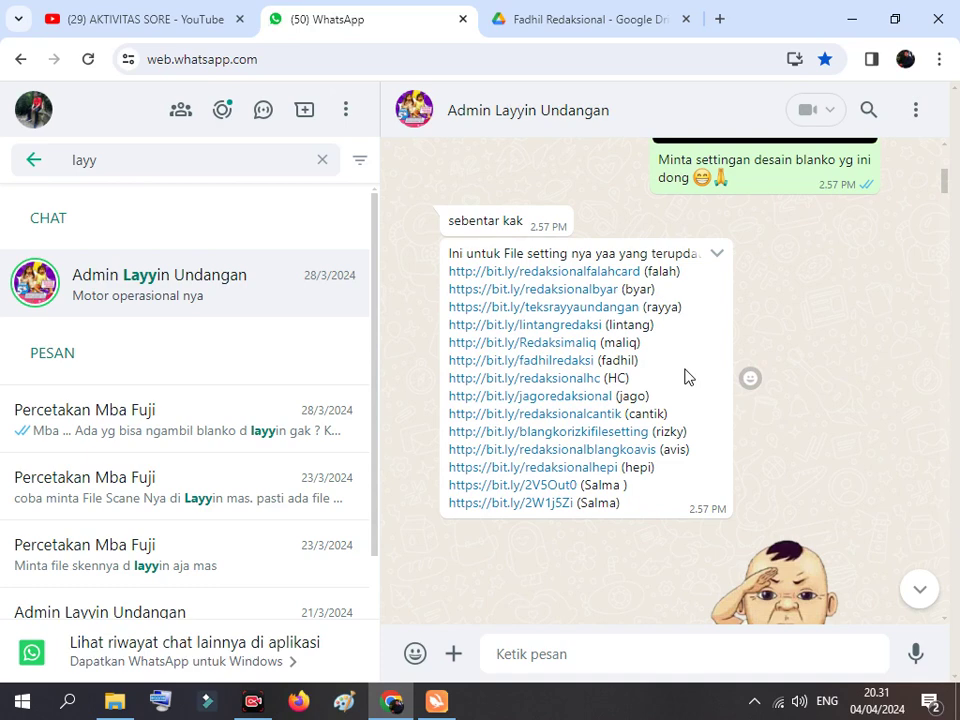
pyautogui.scroll(-6, 536, 407)
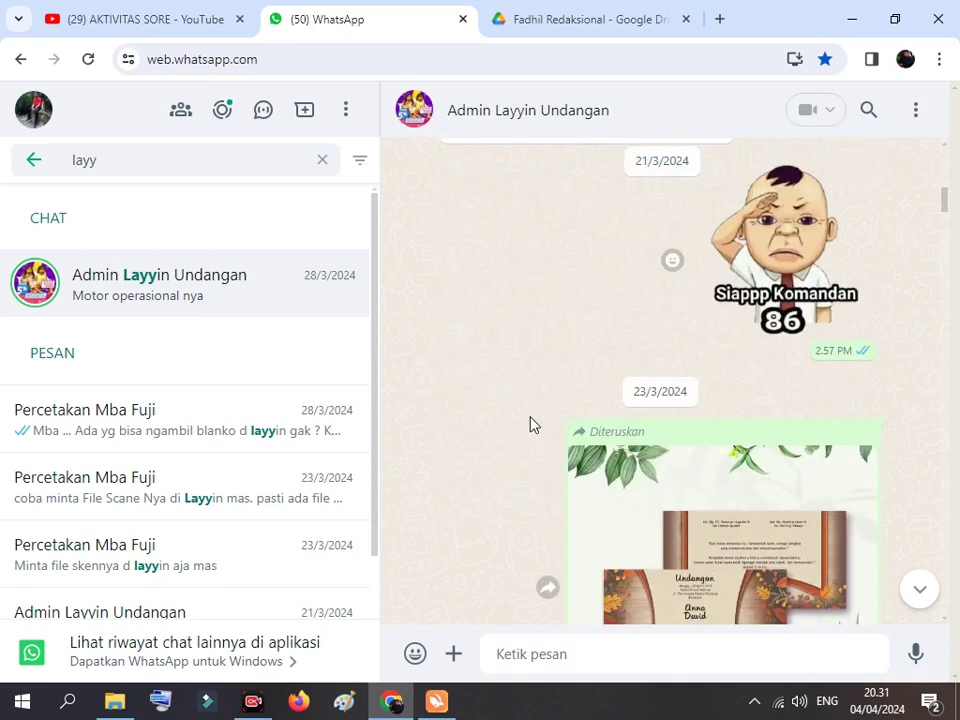
pyautogui.scroll(-5, 530, 425)
pyautogui.scroll(-4, 527, 424)
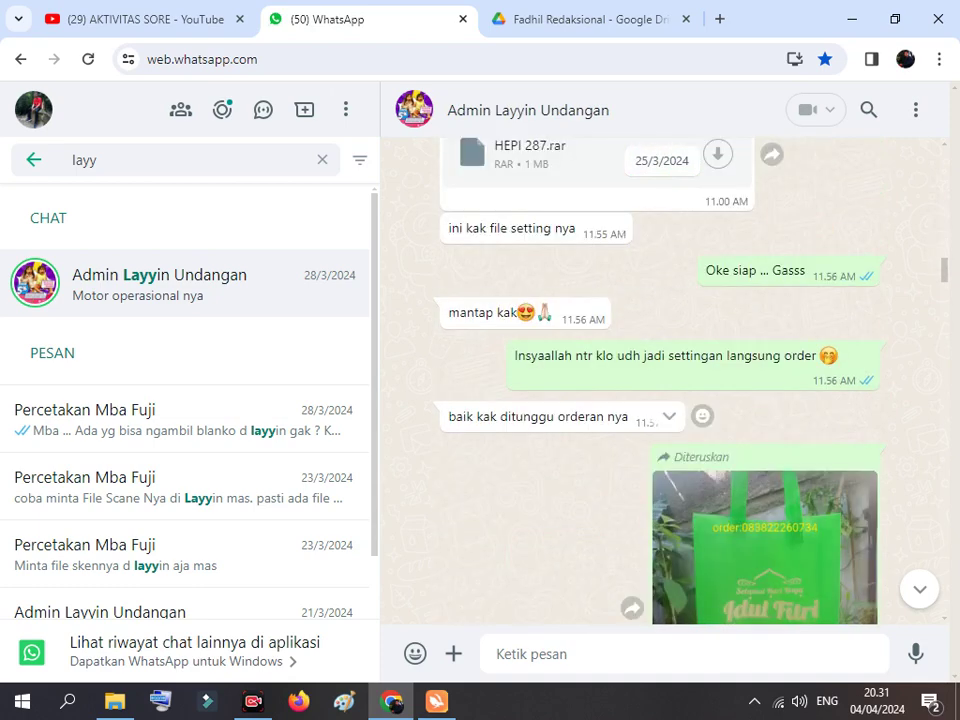
pyautogui.scroll(6, 527, 424)
# Step: Return to the Fadhil Redaksional Drive folder and look inside SERI 13
pyautogui.click(561, 17)
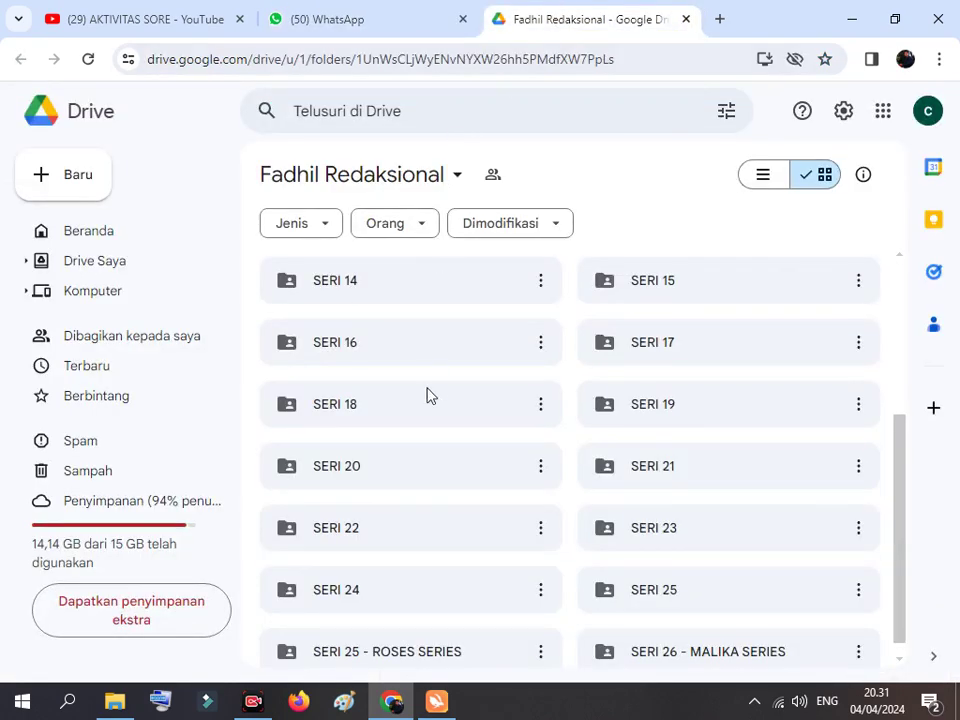
pyautogui.scroll(-1, 410, 420)
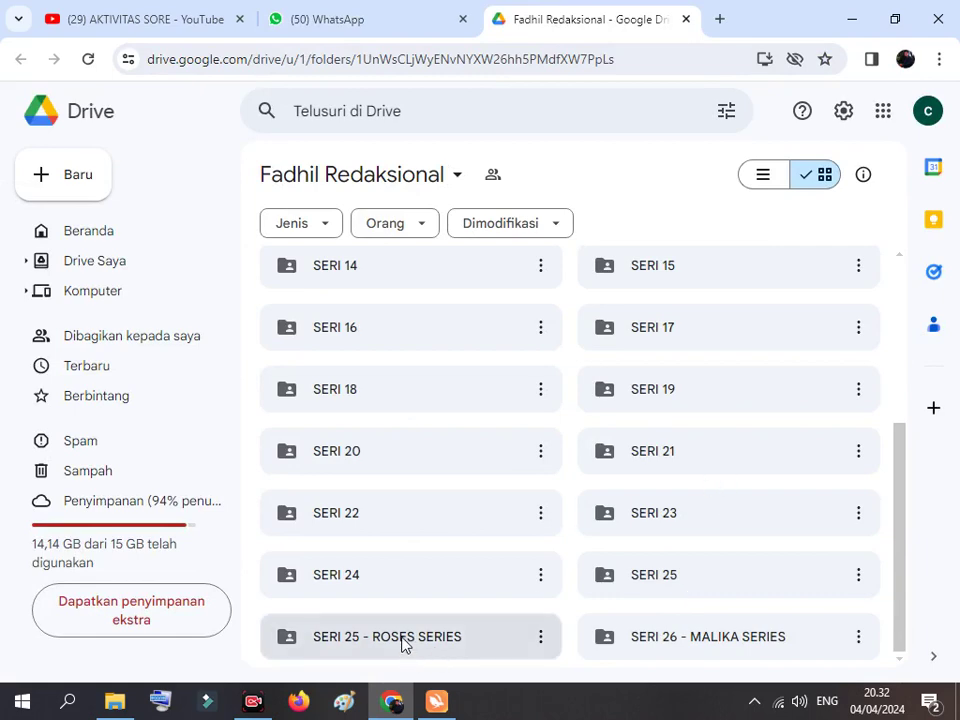
pyautogui.scroll(3, 598, 340)
pyautogui.scroll(-1, 613, 495)
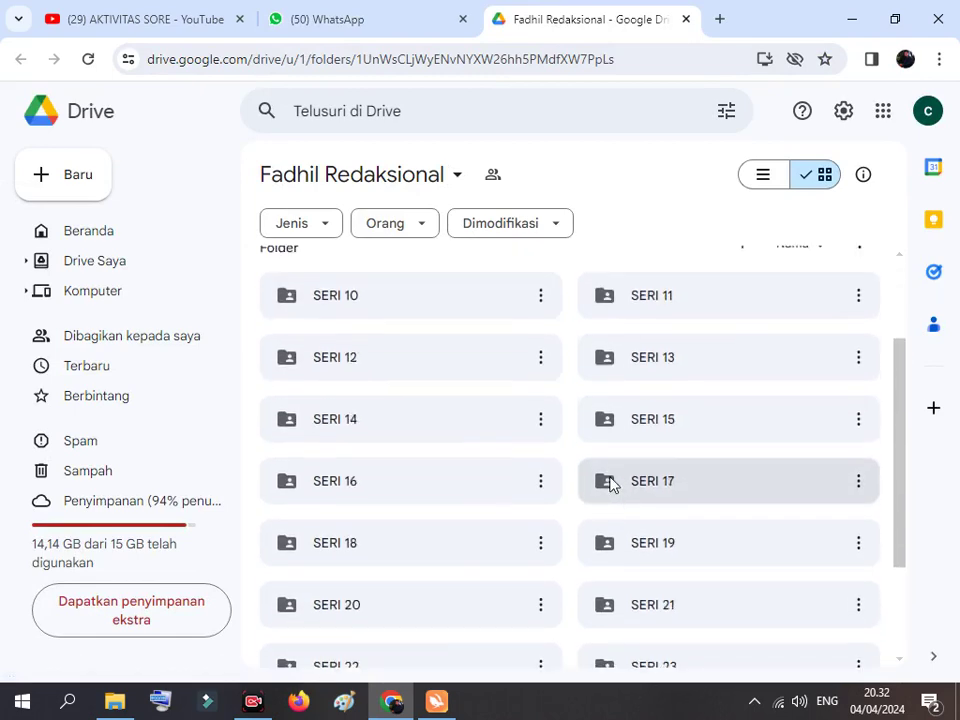
pyautogui.doubleClick(643, 319)
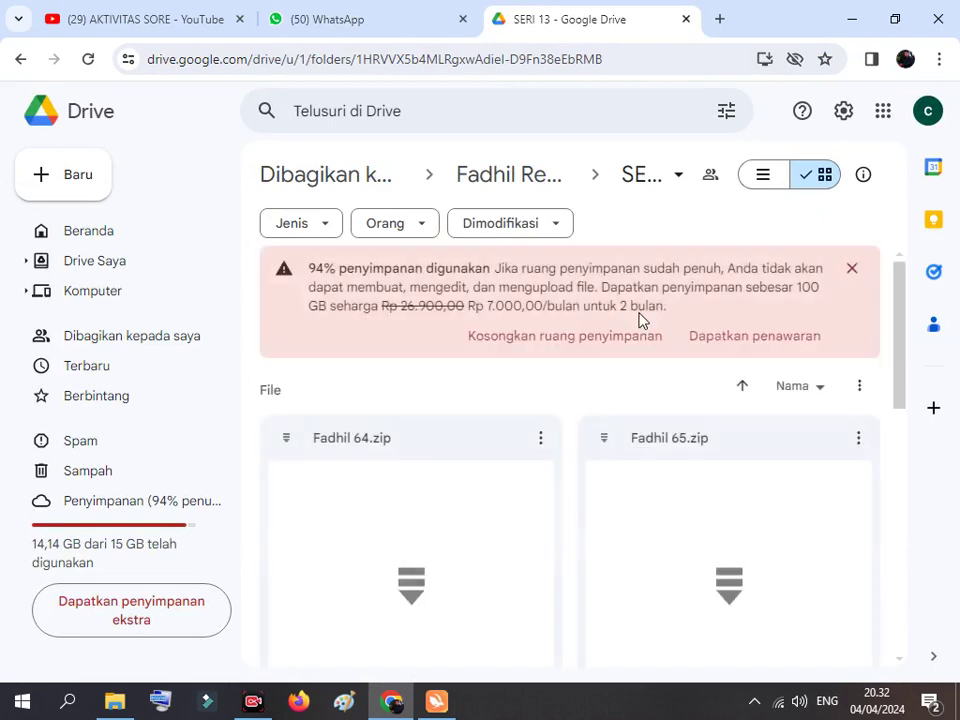
pyautogui.scroll(-3, 508, 394)
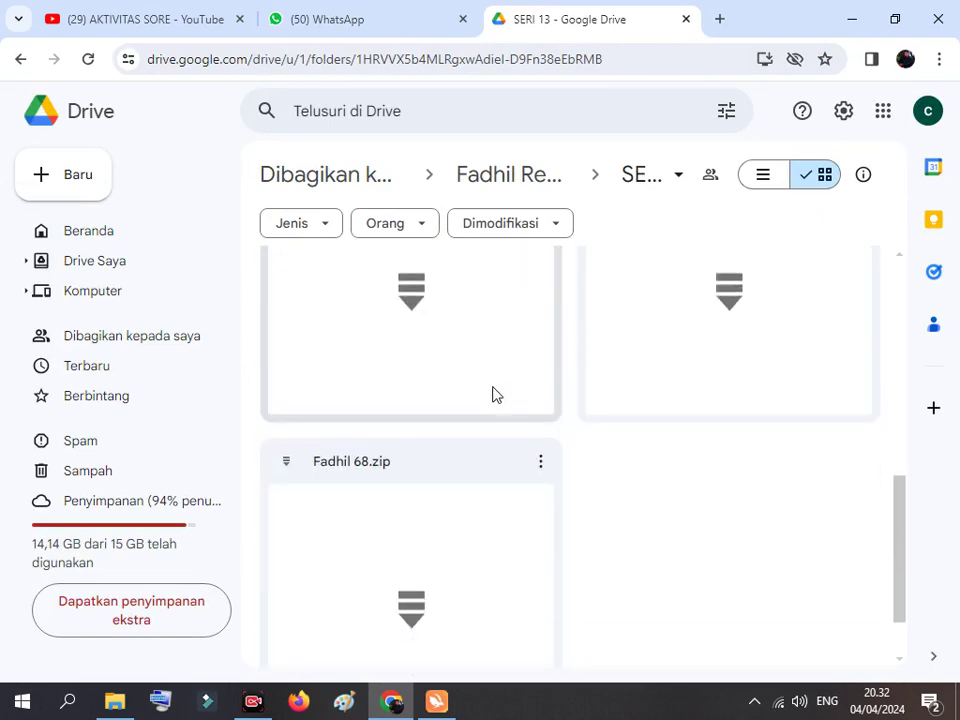
pyautogui.scroll(-1, 494, 396)
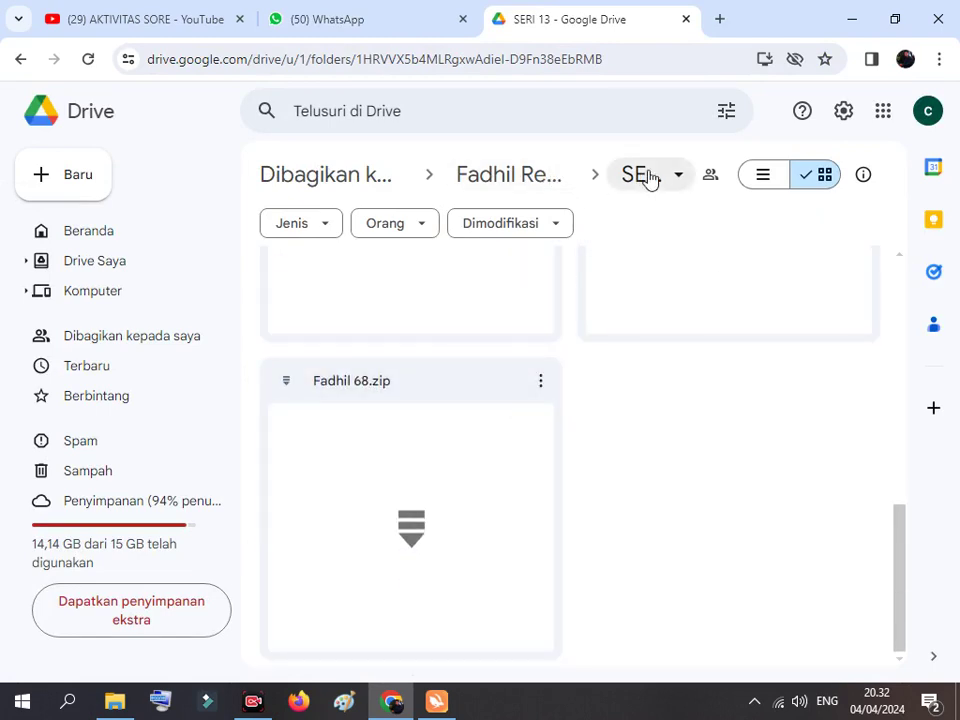
# Step: Go back to Fadhil Redaksional and look inside the SERI 24 folder
pyautogui.click(548, 180)
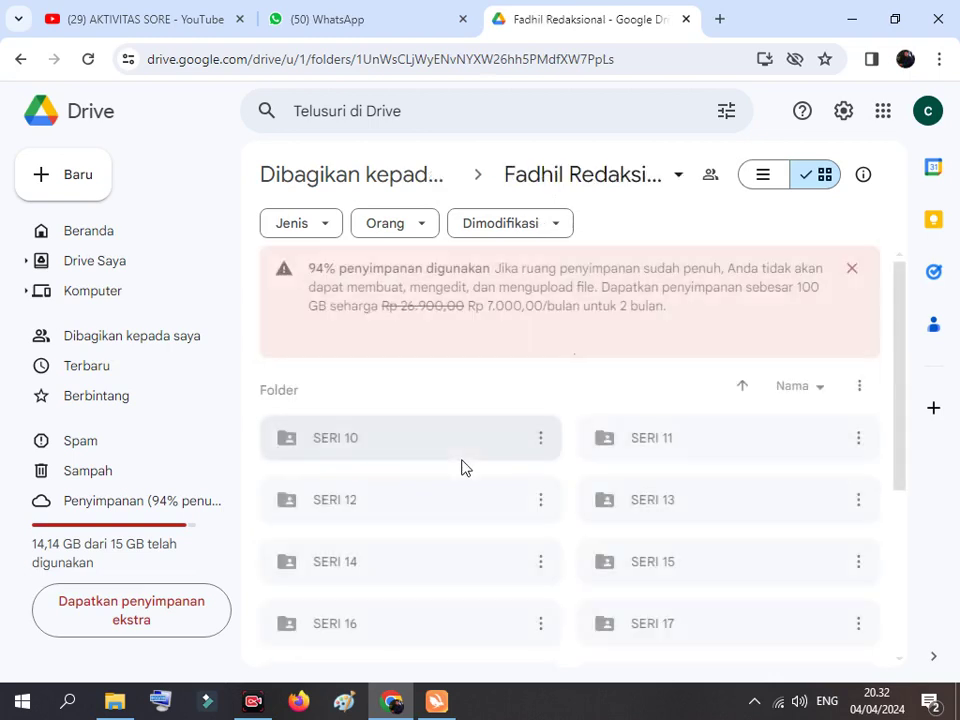
pyautogui.scroll(-5, 463, 465)
pyautogui.click(425, 561)
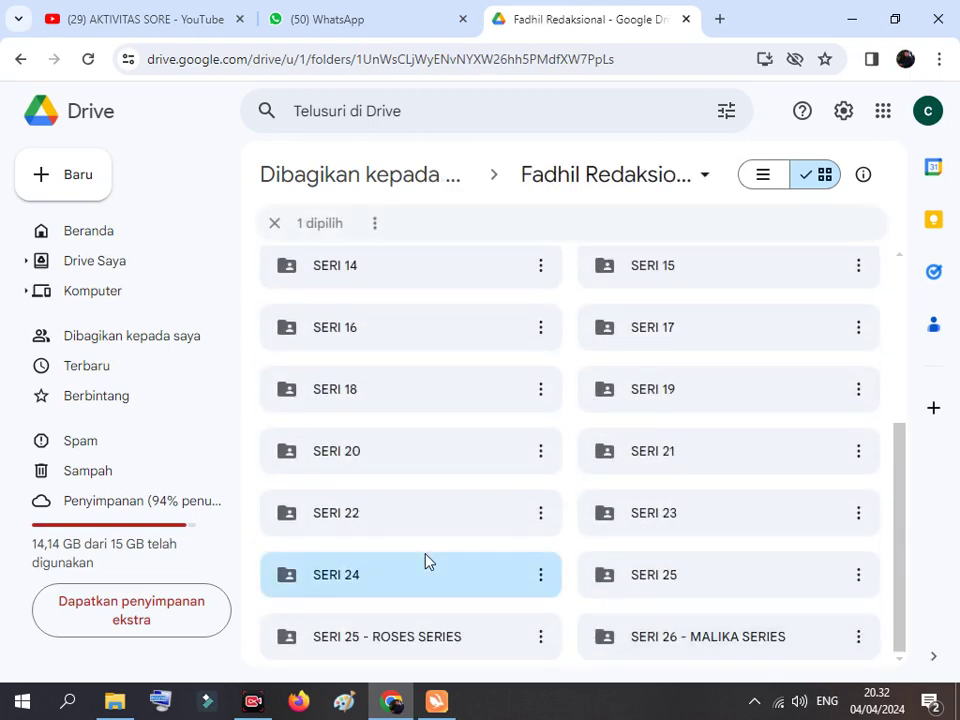
pyautogui.doubleClick(425, 561)
pyautogui.scroll(-1, 433, 553)
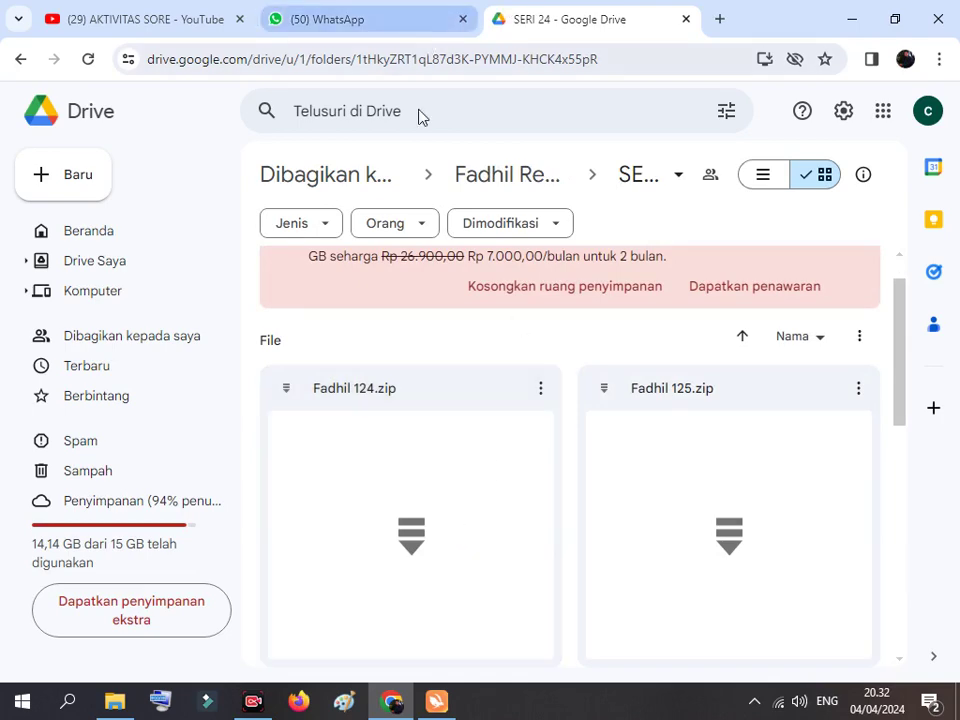
# Step: Go back and open SERI 25, listing Fadhil 130.zip through Fadhil 134.zip
pyautogui.click(512, 176)
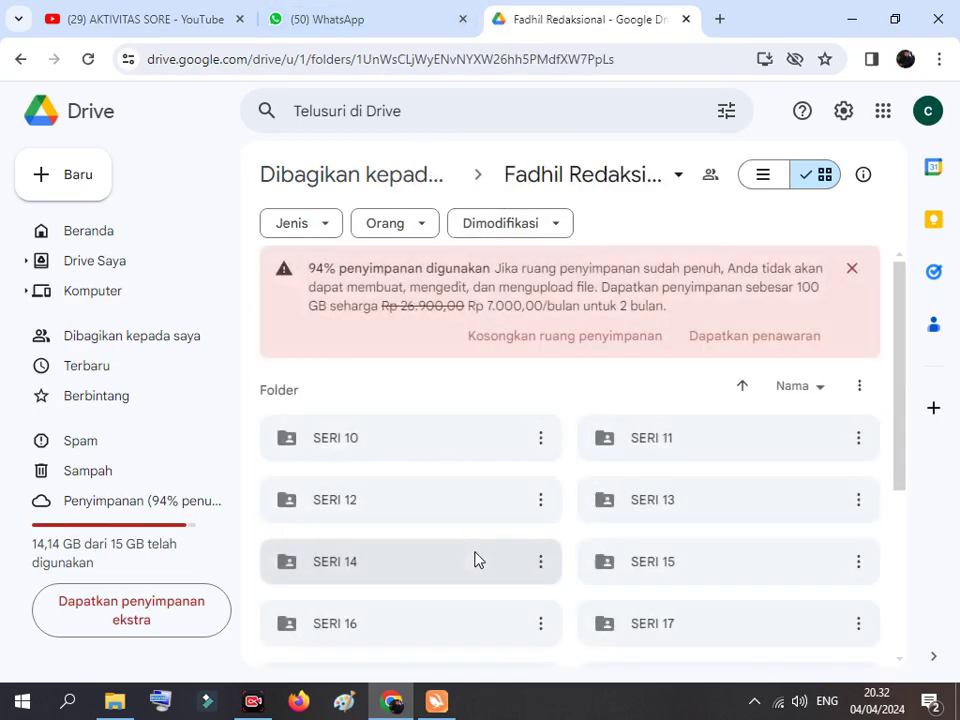
pyautogui.scroll(-3, 493, 570)
pyautogui.scroll(3, 560, 590)
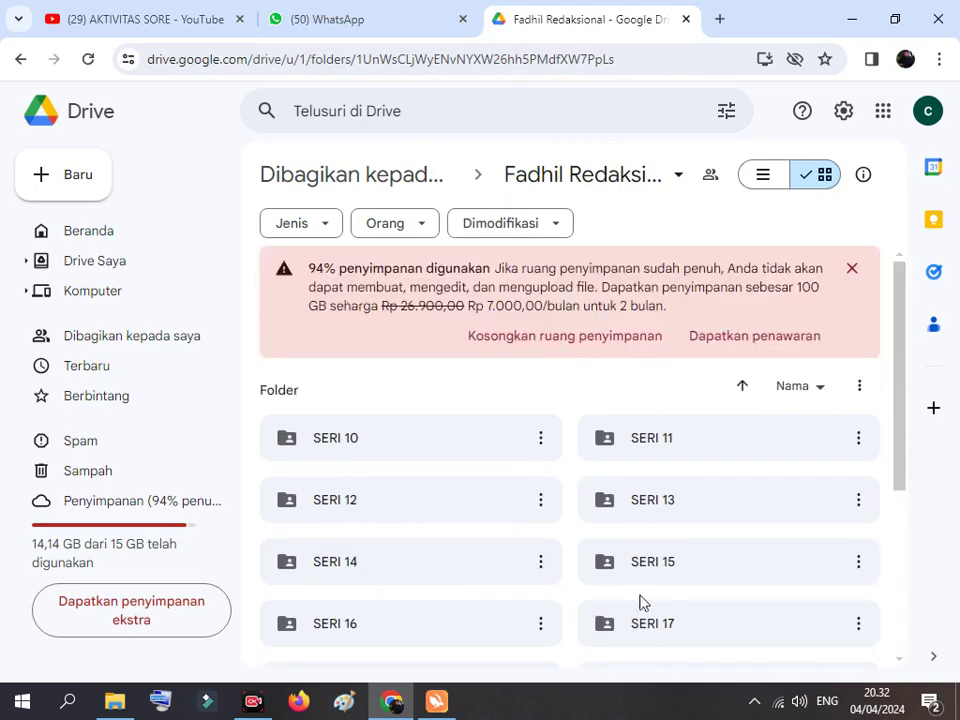
pyautogui.scroll(-3, 640, 595)
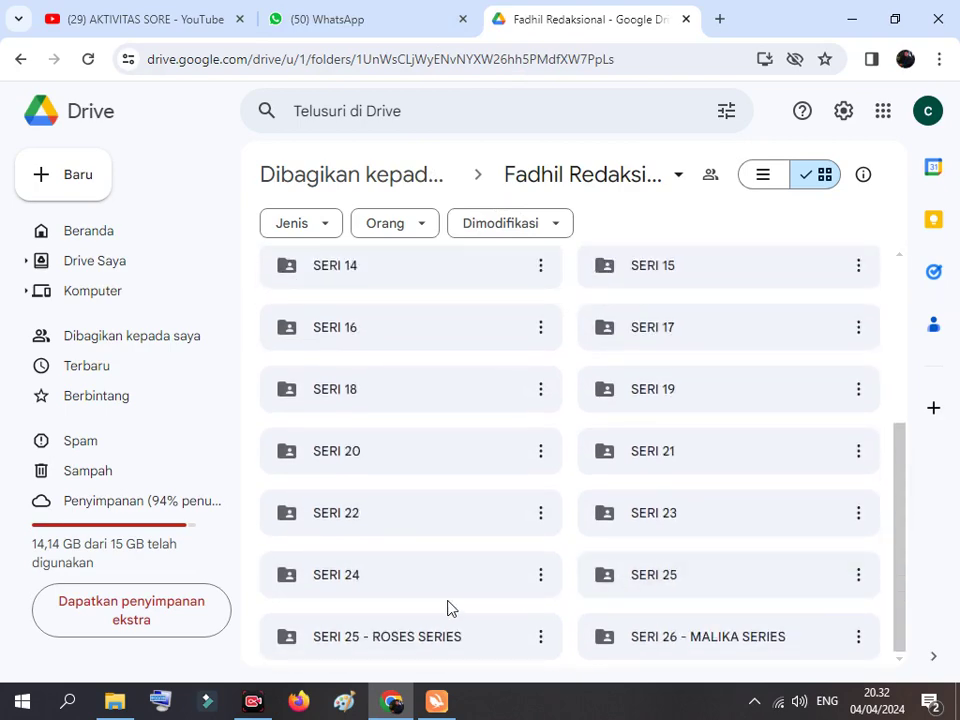
pyautogui.doubleClick(615, 590)
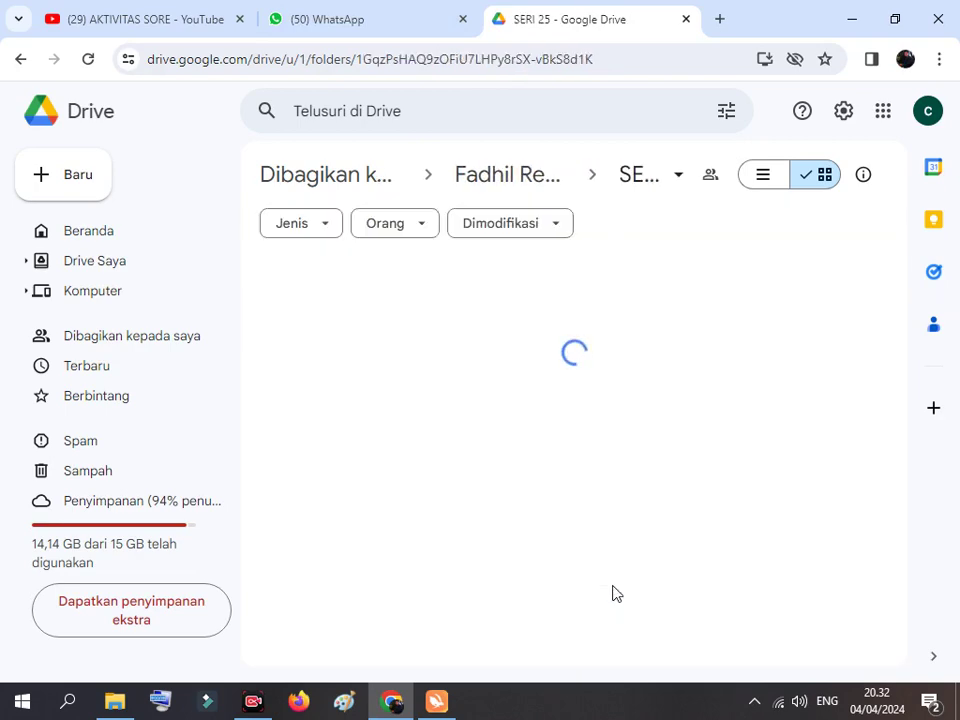
pyautogui.scroll(-1, 615, 594)
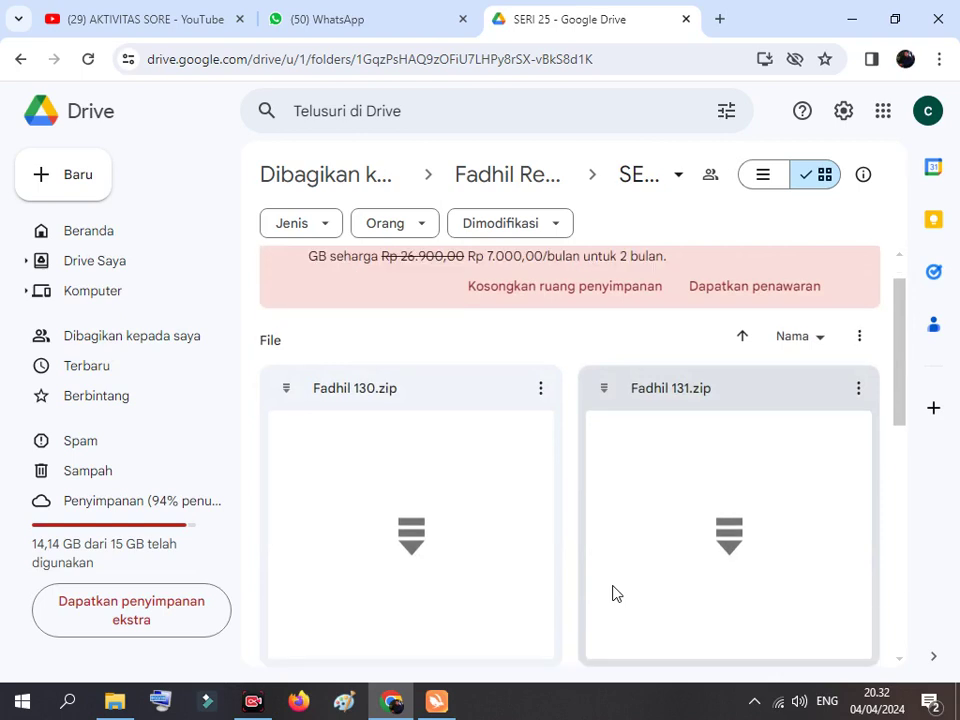
pyautogui.scroll(-4, 620, 600)
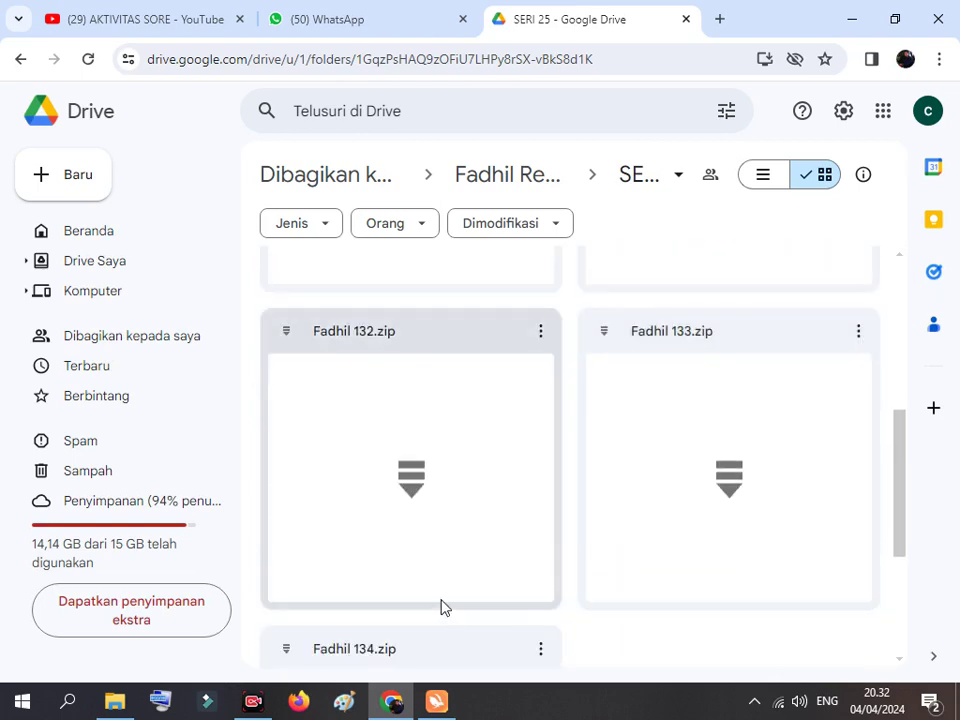
# Step: Download Fadhil 133.zip, browsing to D: › FILE EL-QOLAM › EL-QOLAM › 2. Undangan › Orderan
pyautogui.click(859, 331)
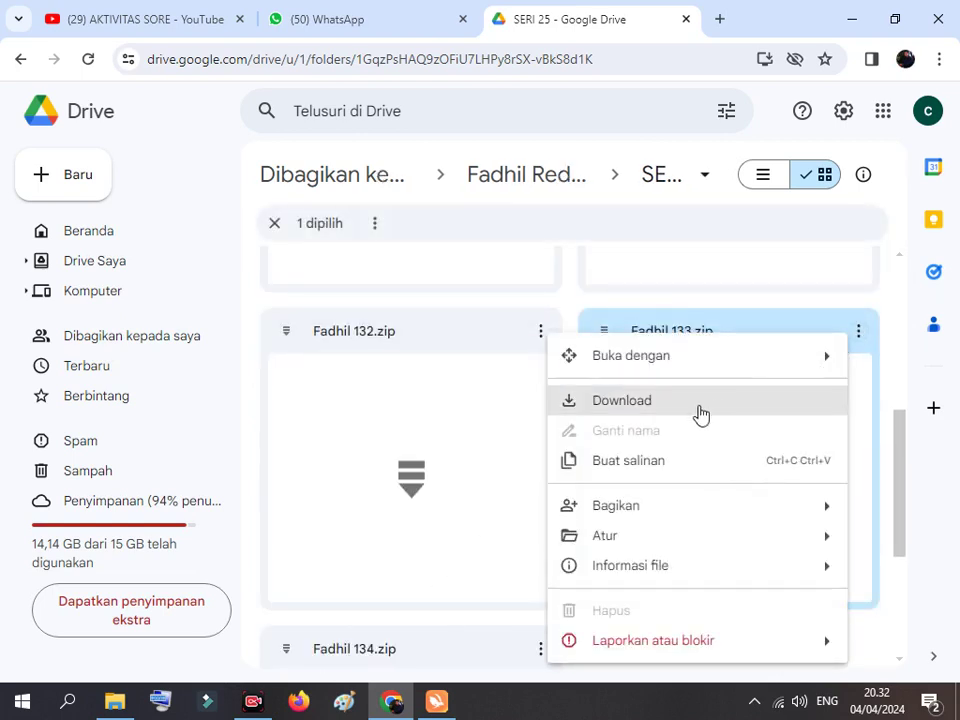
pyautogui.click(655, 408)
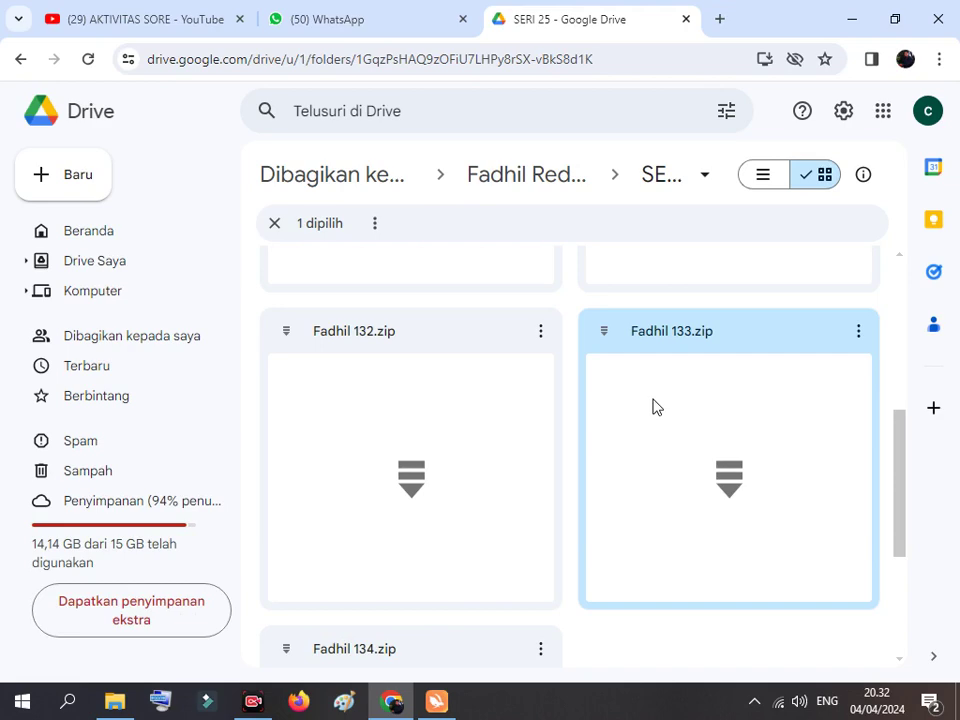
pyautogui.scroll(-2, 110, 265)
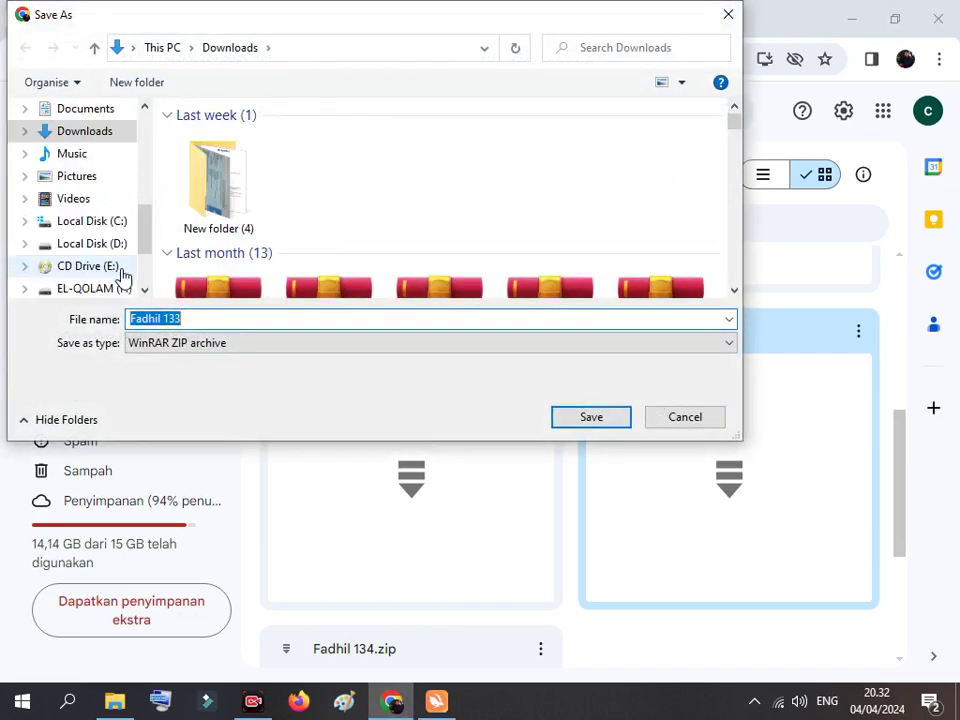
pyautogui.click(73, 221)
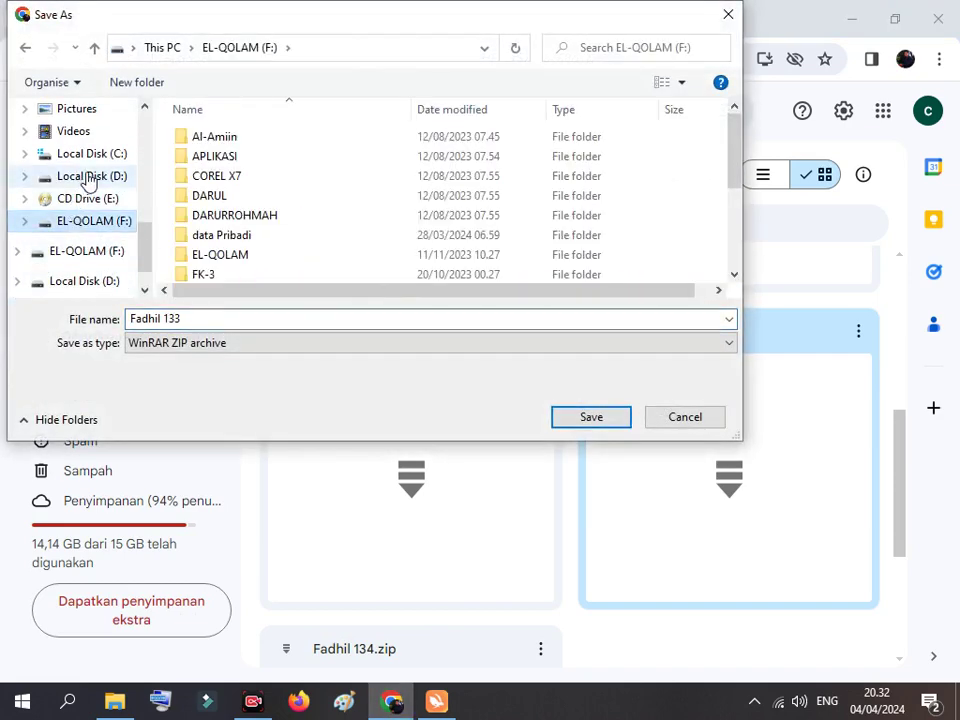
pyautogui.click(100, 175)
pyautogui.doubleClick(238, 156)
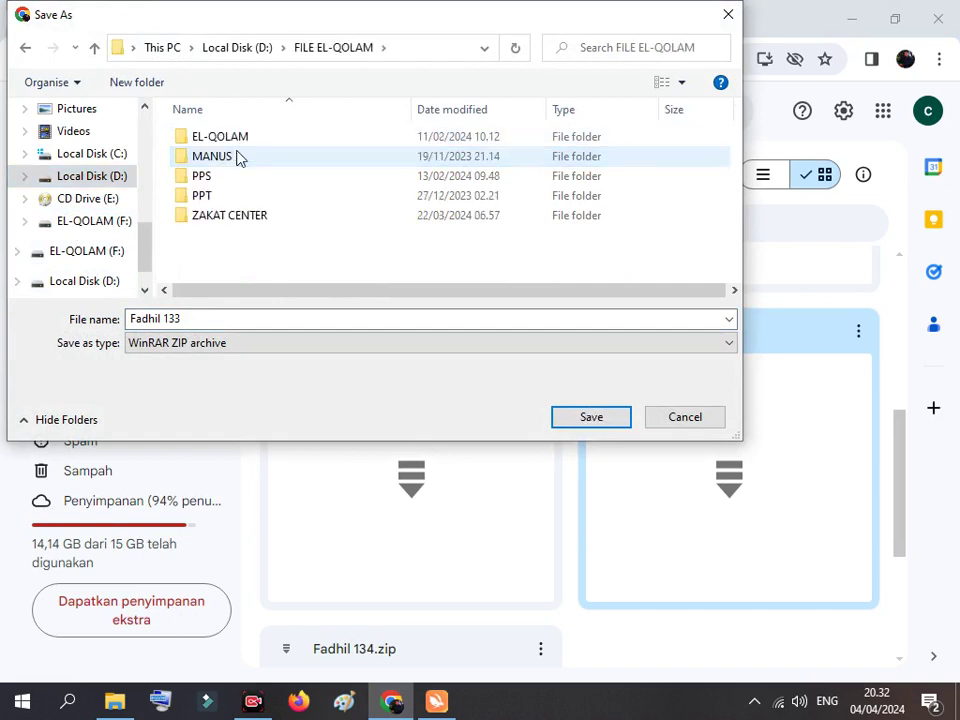
pyautogui.doubleClick(234, 140)
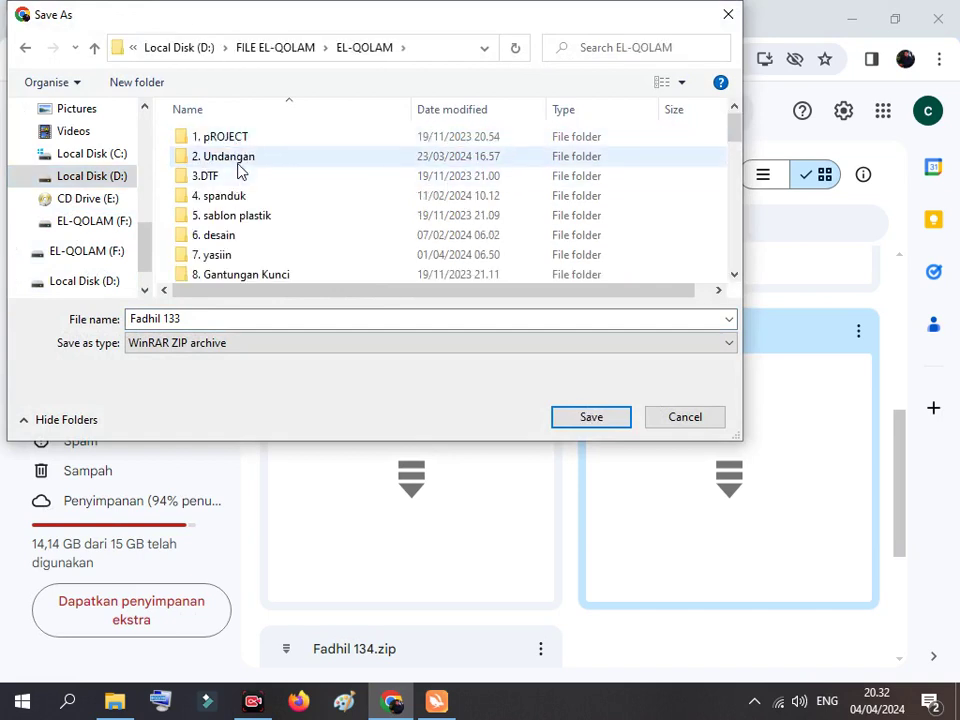
pyautogui.doubleClick(237, 160)
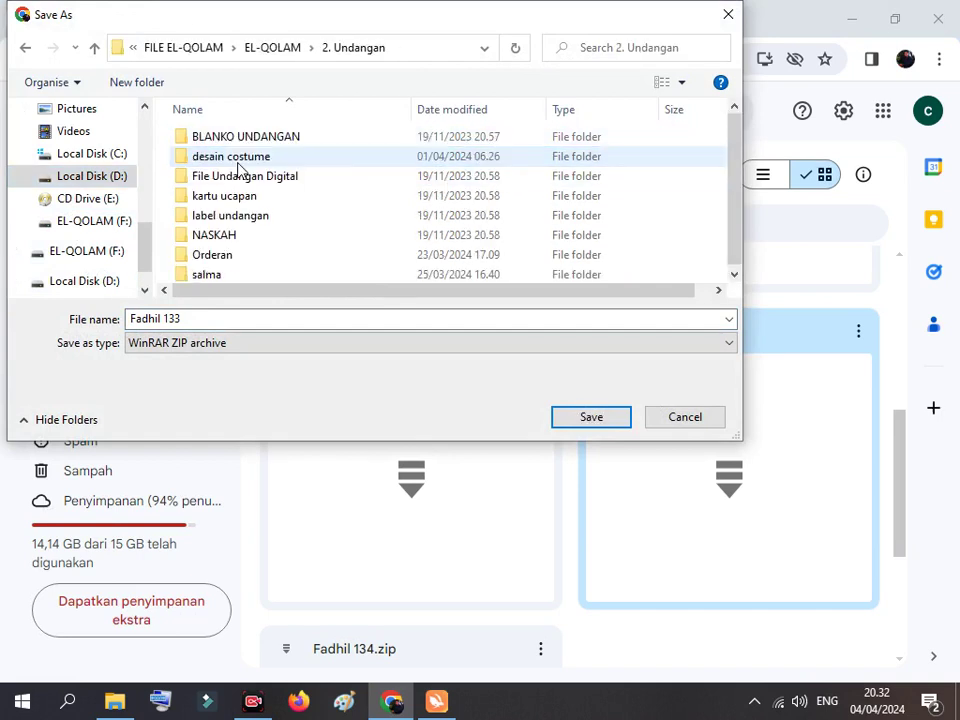
pyautogui.doubleClick(244, 258)
# Step: Save the zip into a new client-named folder inside Orderan and check the download finished
pyautogui.click(137, 84)
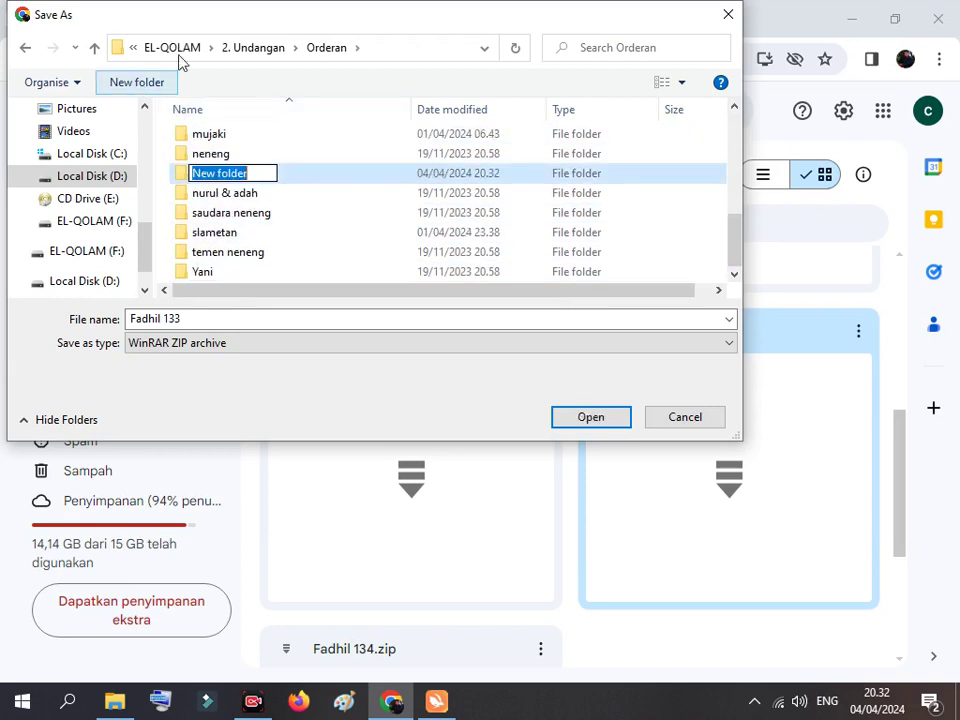
pyautogui.write('nurul')
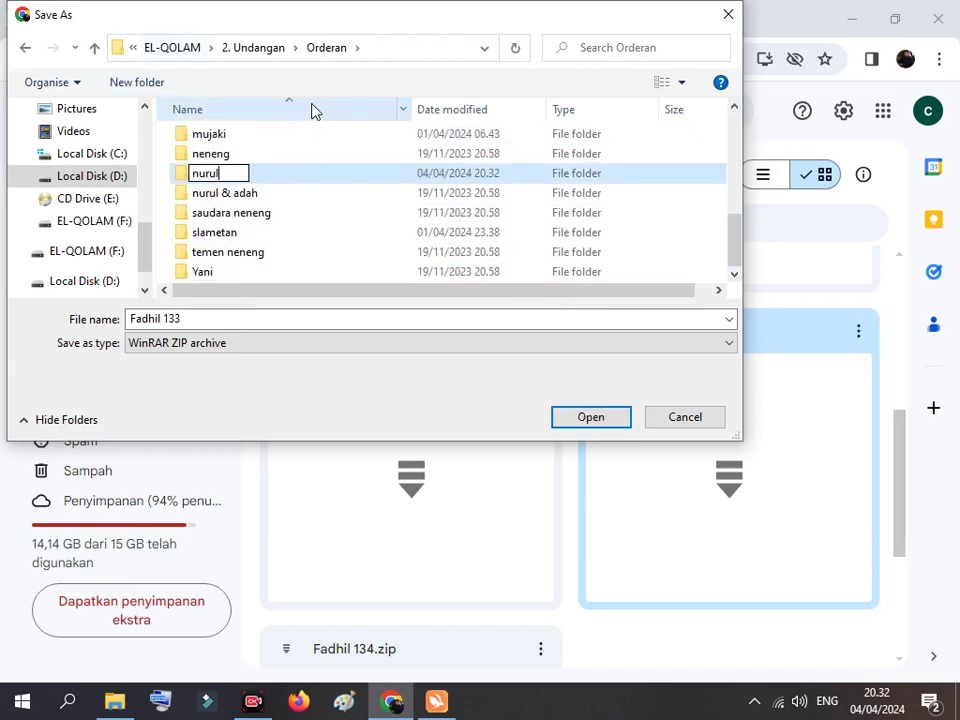
pyautogui.write(' ih')
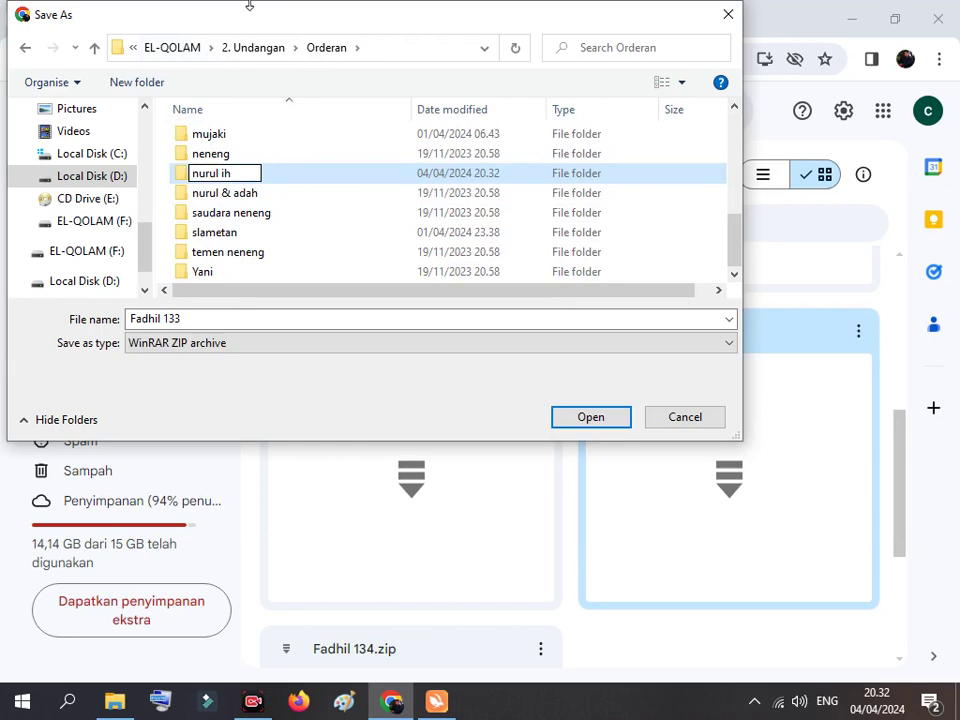
pyautogui.press('Return')
pyautogui.press('Return')
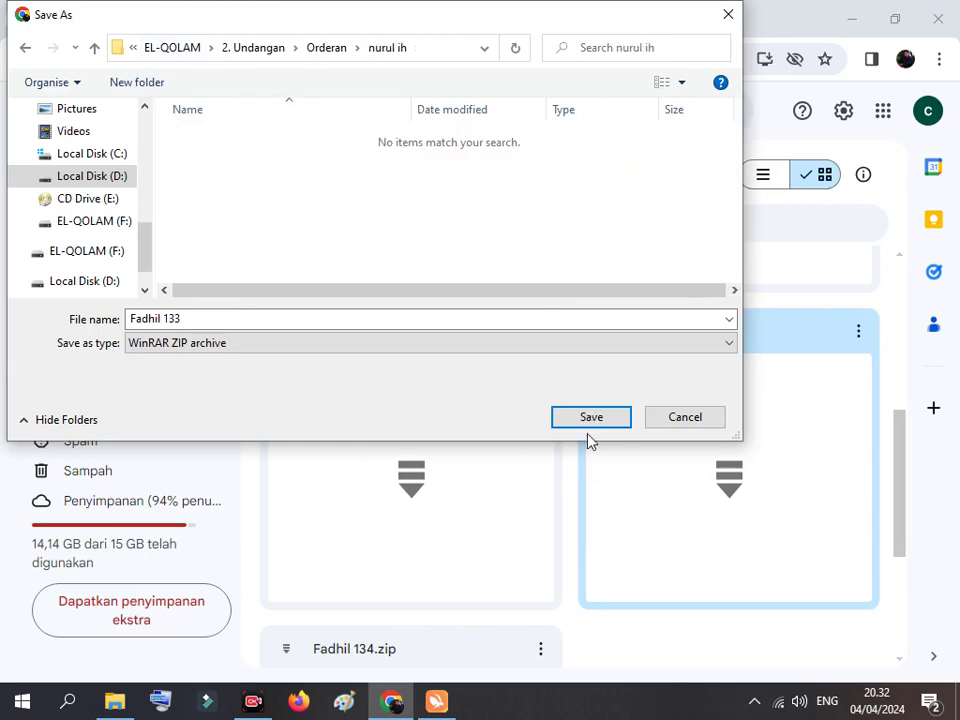
pyautogui.click(585, 426)
pyautogui.click(838, 62)
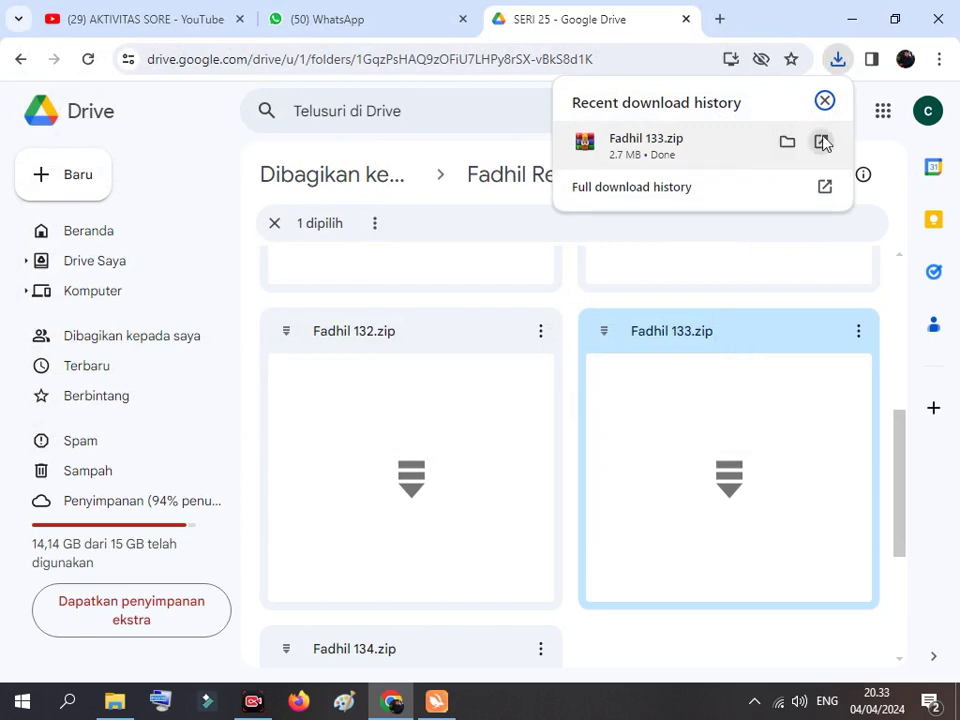
# Step: Extract Fadhil 133.zip into a Fadhil 133 folder and open its inner folder
pyautogui.click(787, 141)
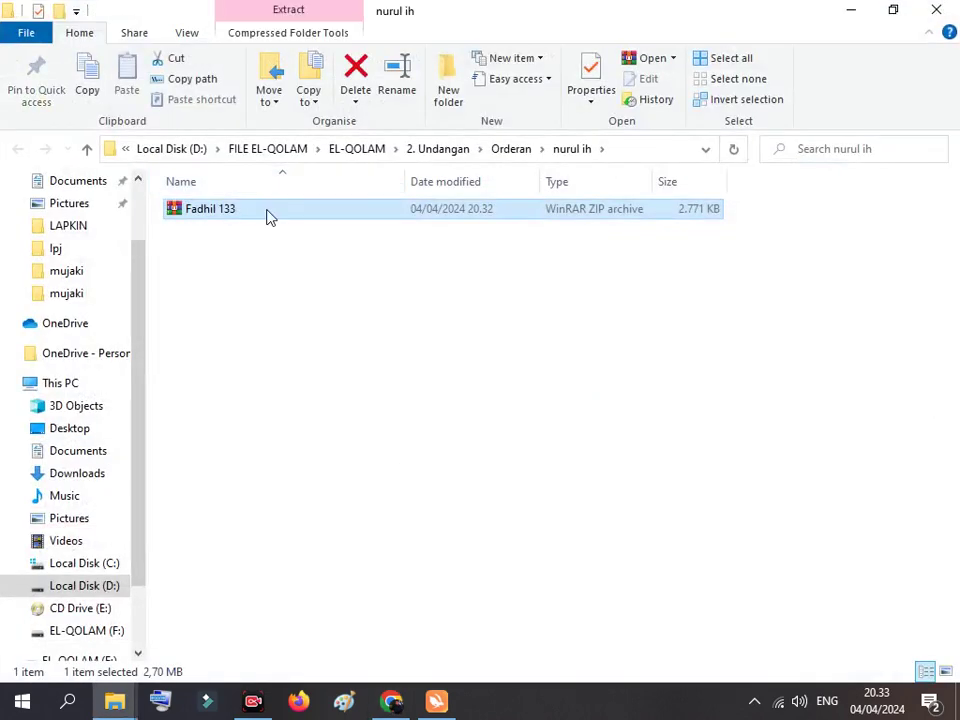
pyautogui.rightClick(268, 212)
pyautogui.click(342, 306)
pyautogui.doubleClick(237, 214)
pyautogui.doubleClick(238, 212)
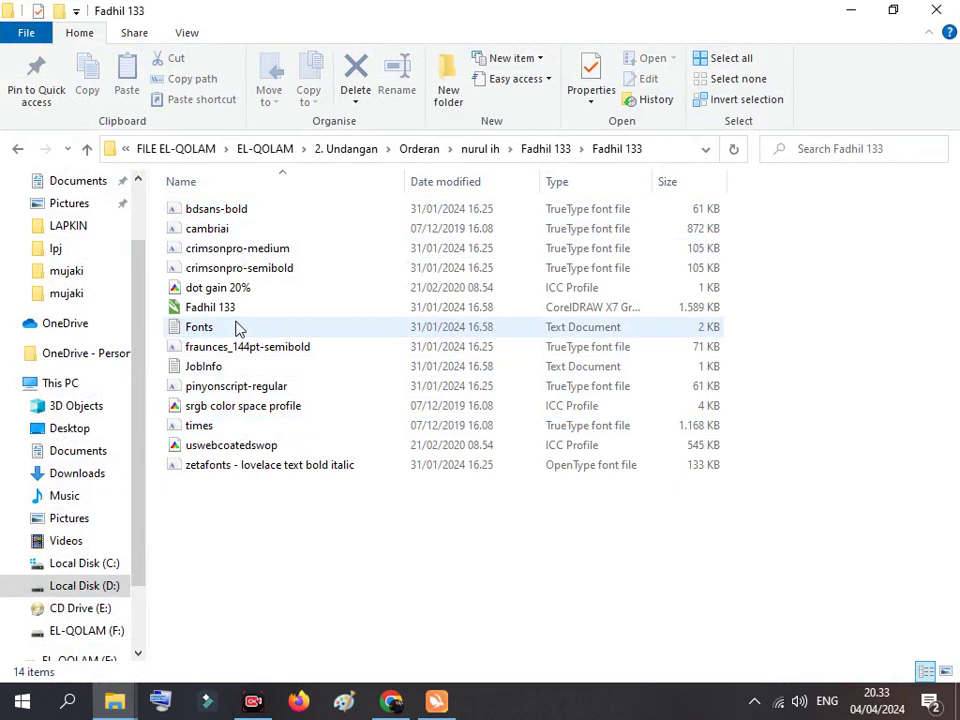
# Step: Install the eight fonts (lovelace, times, pinyonscript, fraunces, crimsonpro, cambriai, bdsans) and open Fadhil 133.cdr
pyautogui.click(305, 467)
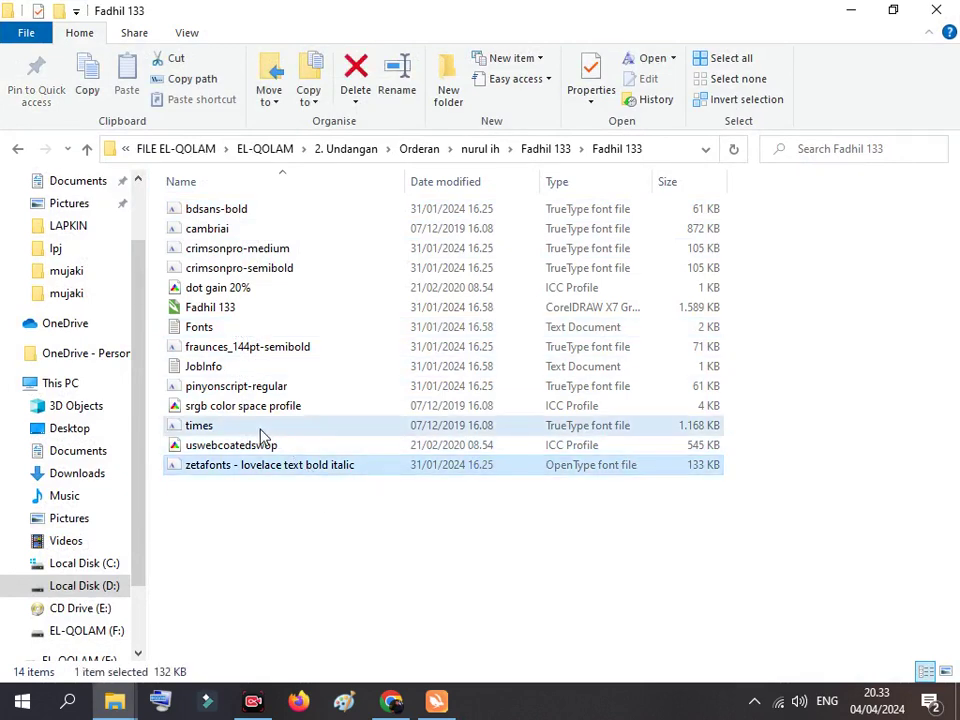
pyautogui.keyDown('ctrl'); pyautogui.click(259, 428); pyautogui.keyUp('ctrl')
pyautogui.keyDown('ctrl'); pyautogui.click(231, 390); pyautogui.keyUp('ctrl')
pyautogui.keyDown('ctrl'); pyautogui.click(231, 350); pyautogui.keyUp('ctrl')
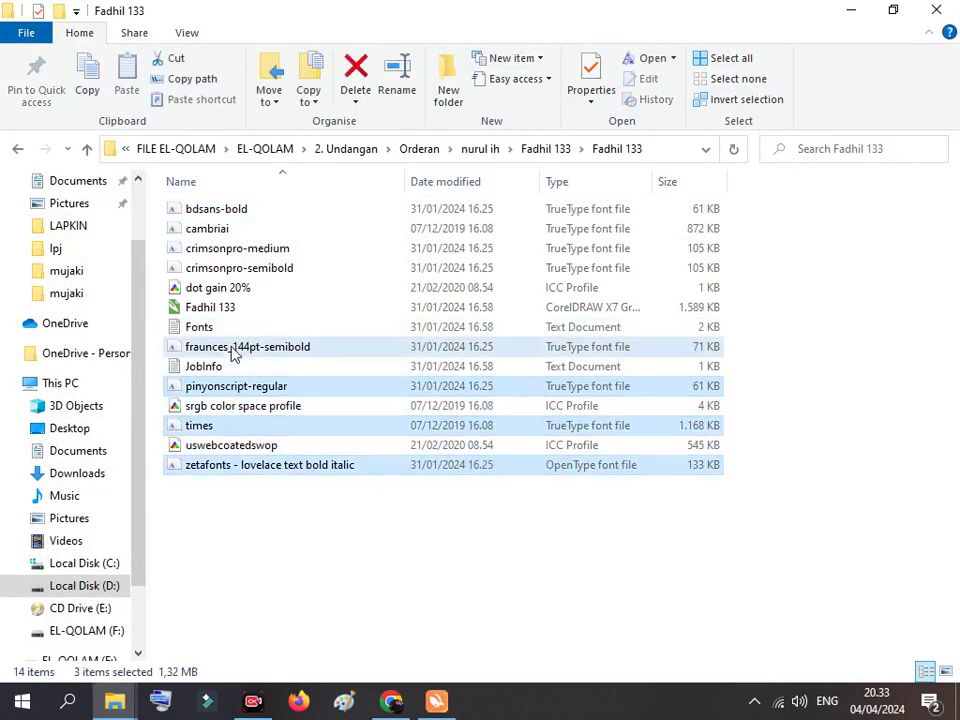
pyautogui.keyDown('ctrl'); pyautogui.click(234, 268); pyautogui.keyUp('ctrl')
pyautogui.keyDown('ctrl'); pyautogui.click(232, 248); pyautogui.keyUp('ctrl')
pyautogui.keyDown('ctrl'); pyautogui.click(222, 230); pyautogui.keyUp('ctrl')
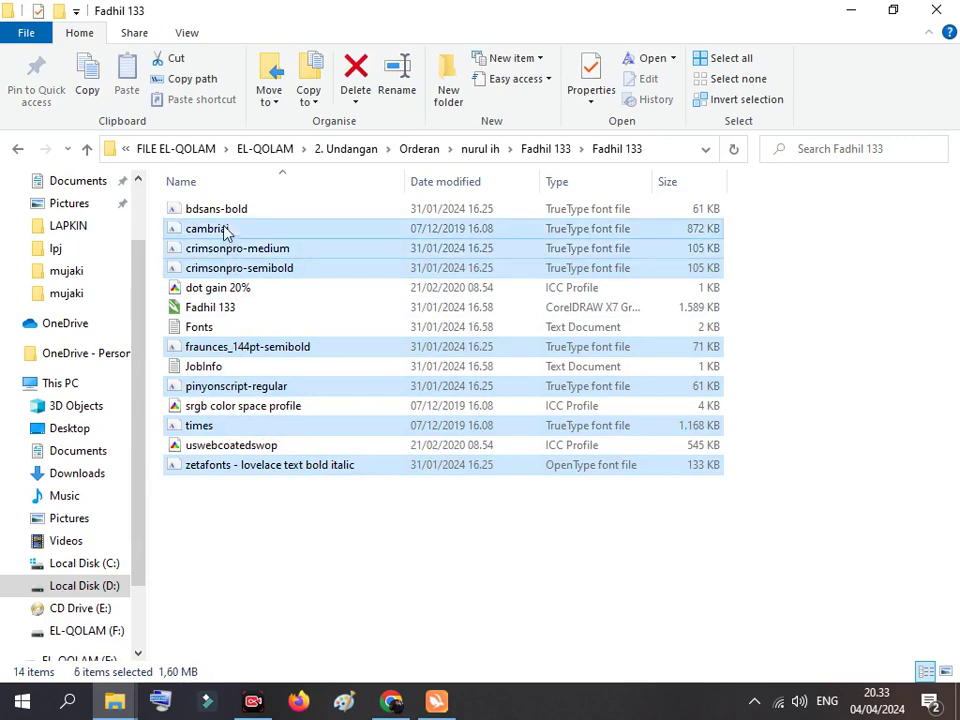
pyautogui.keyDown('ctrl'); pyautogui.click(216, 210); pyautogui.keyUp('ctrl')
pyautogui.rightClick(224, 216)
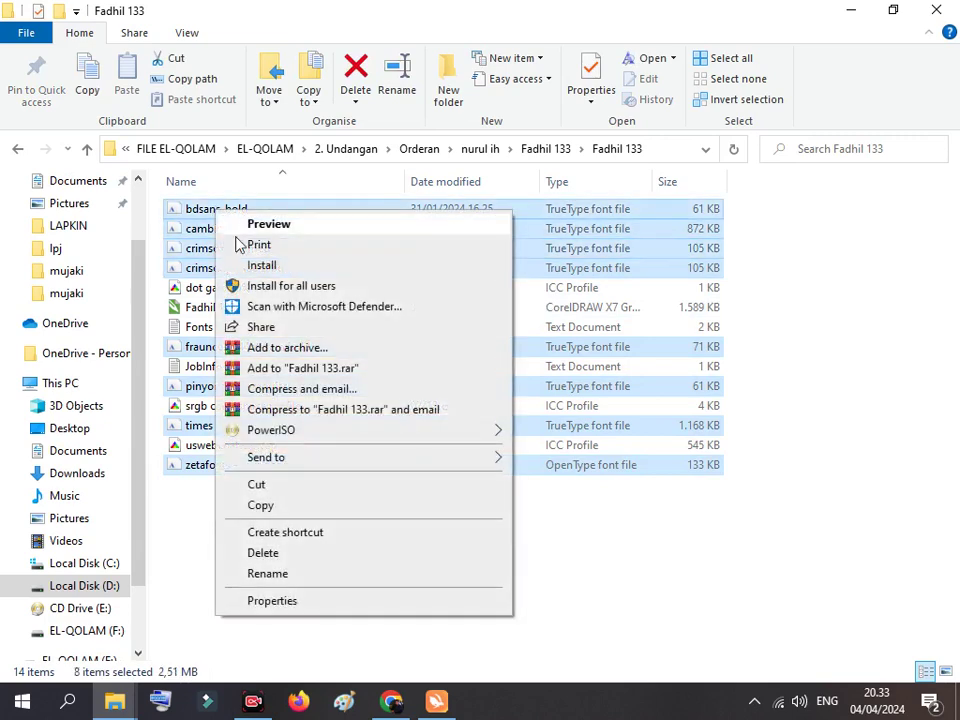
pyautogui.click(264, 266)
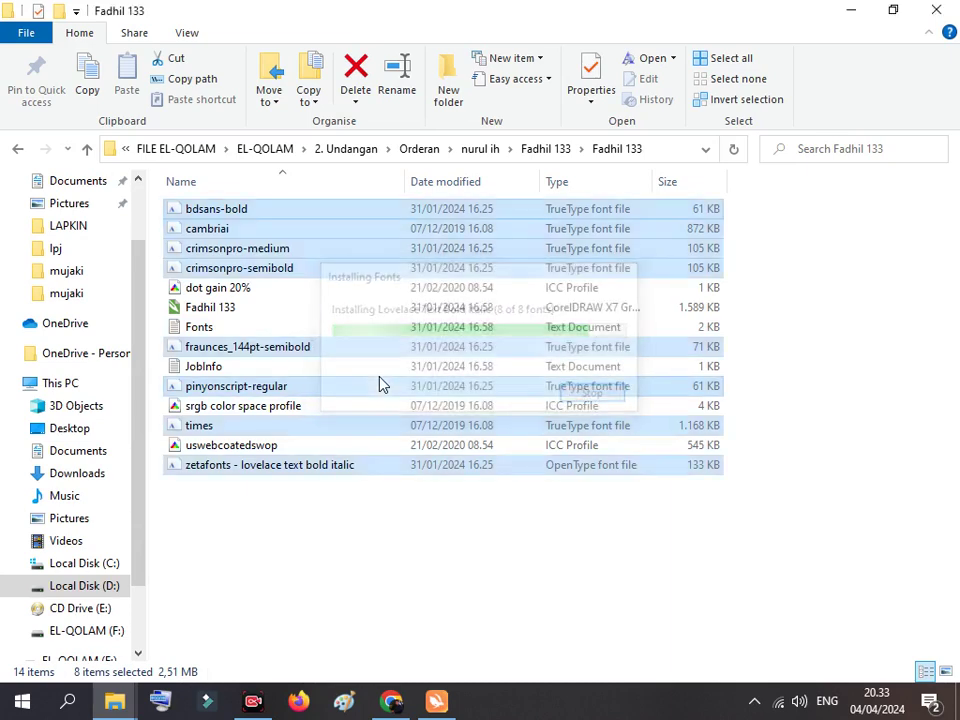
pyautogui.click(197, 310)
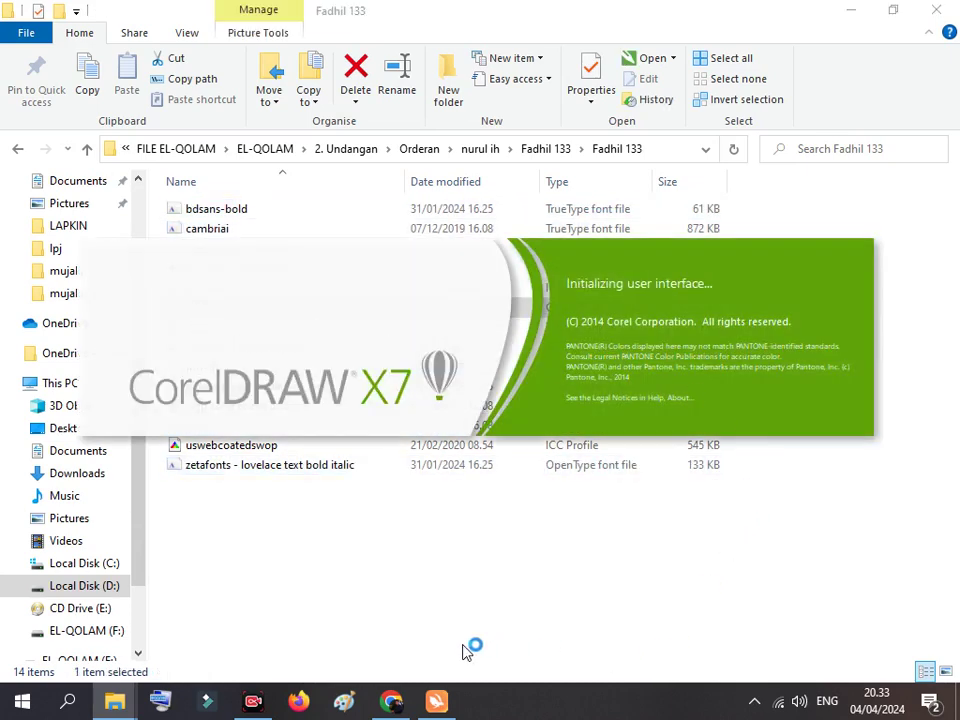
# Step: Close TurboVPN and the two empty CorelDRAW windows, keeping only Fadhil 133.cdr
pyautogui.rightClick(436, 701)
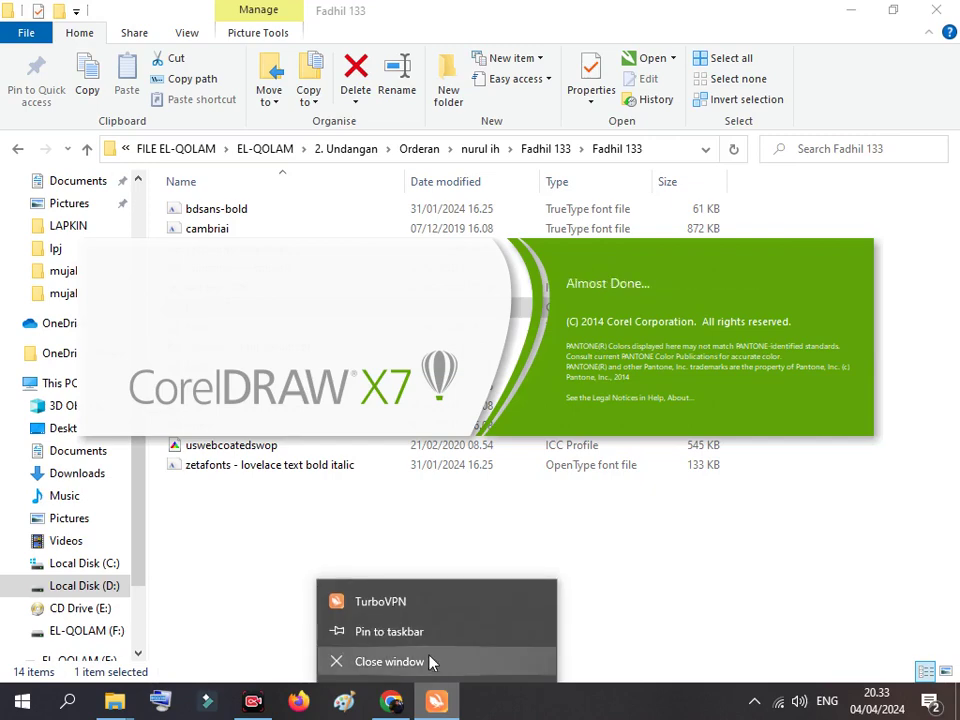
pyautogui.click(432, 662)
pyautogui.moveTo(445, 705)
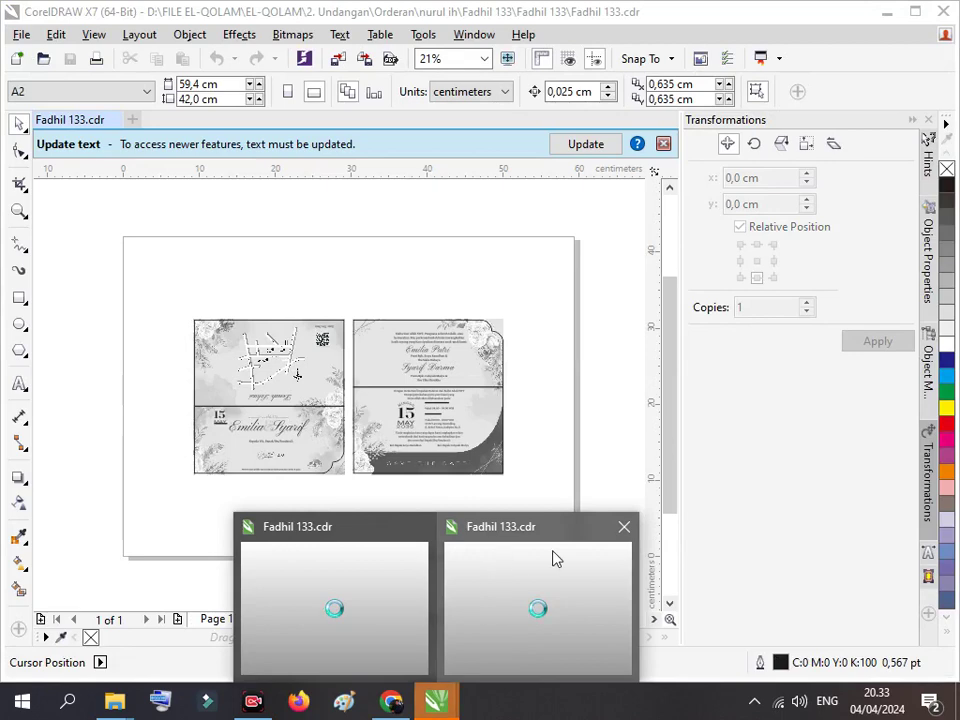
pyautogui.click(624, 526)
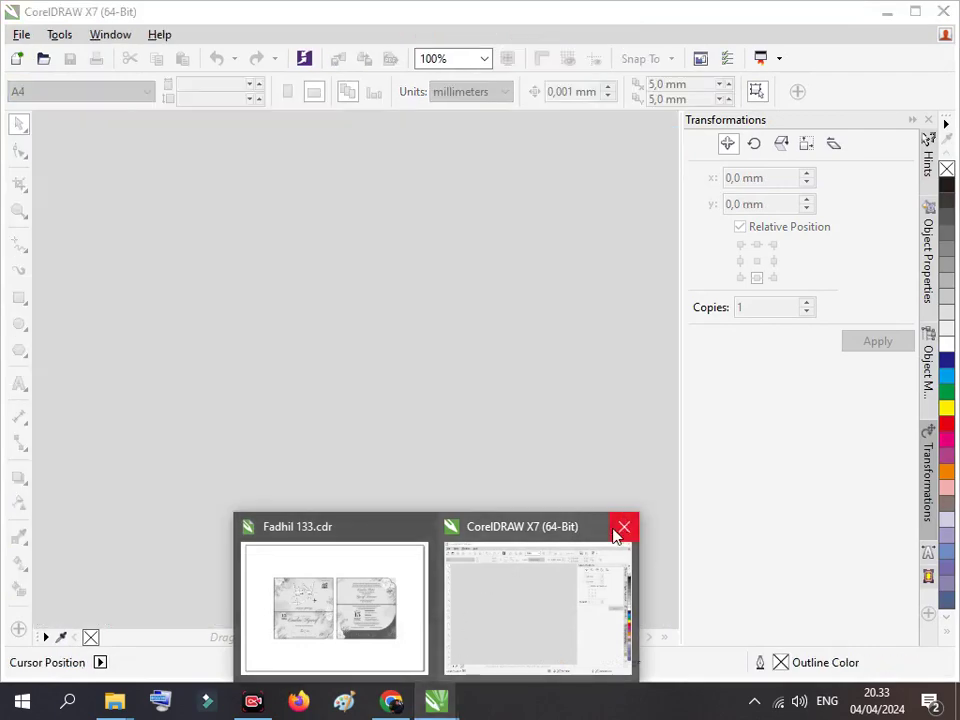
pyautogui.click(622, 525)
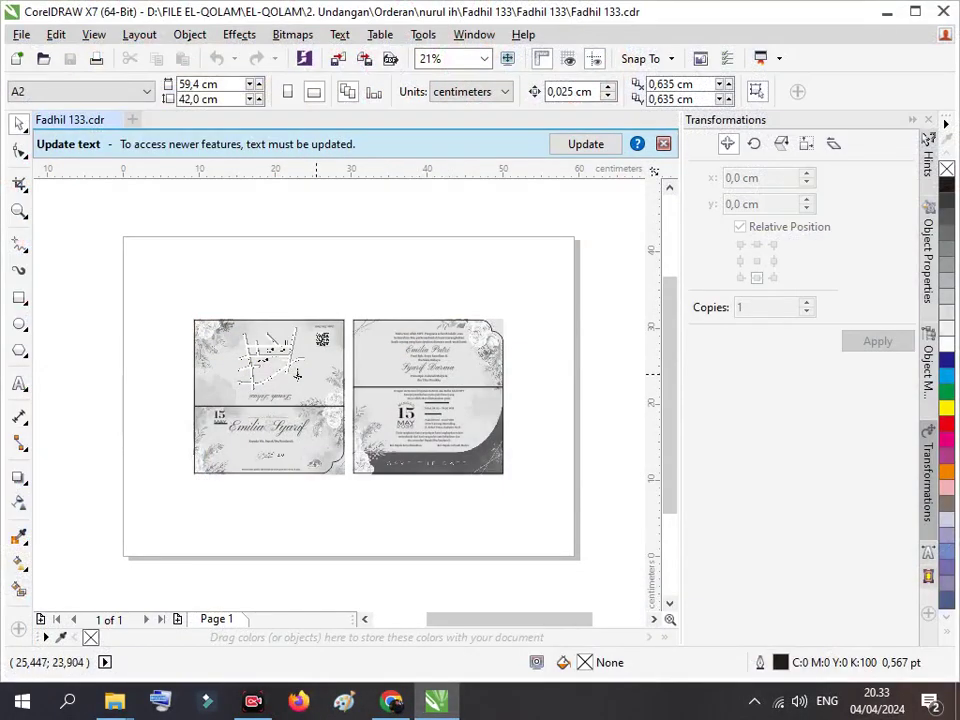
# Step: Zoom onto the lower-left invitation card and ungroup its grouped artwork
pyautogui.scroll(2, 290, 368)
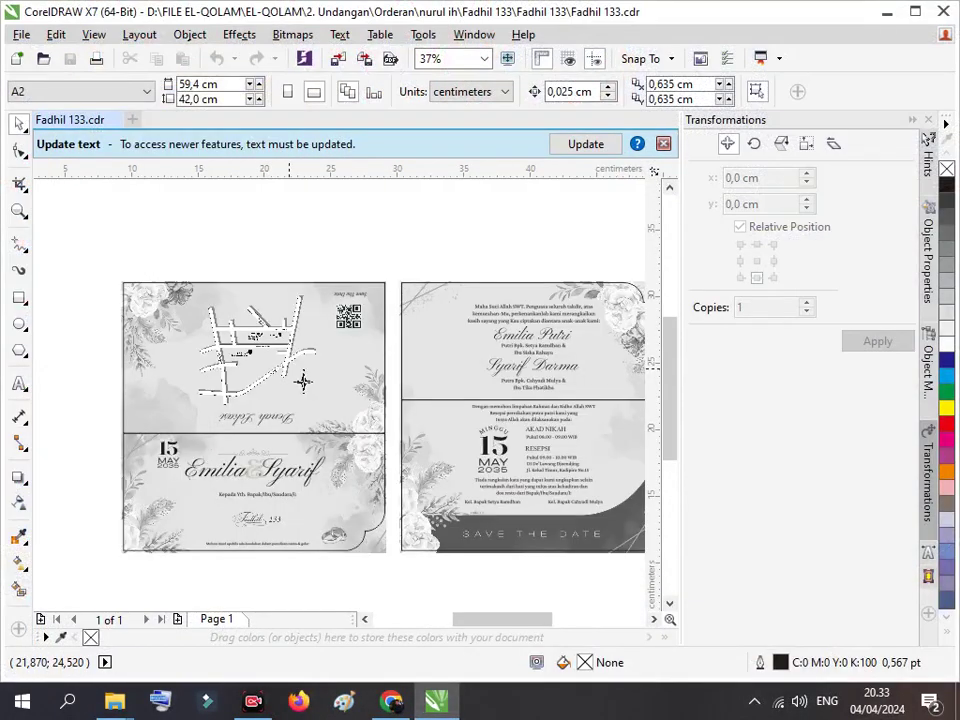
pyautogui.scroll(4, 253, 528)
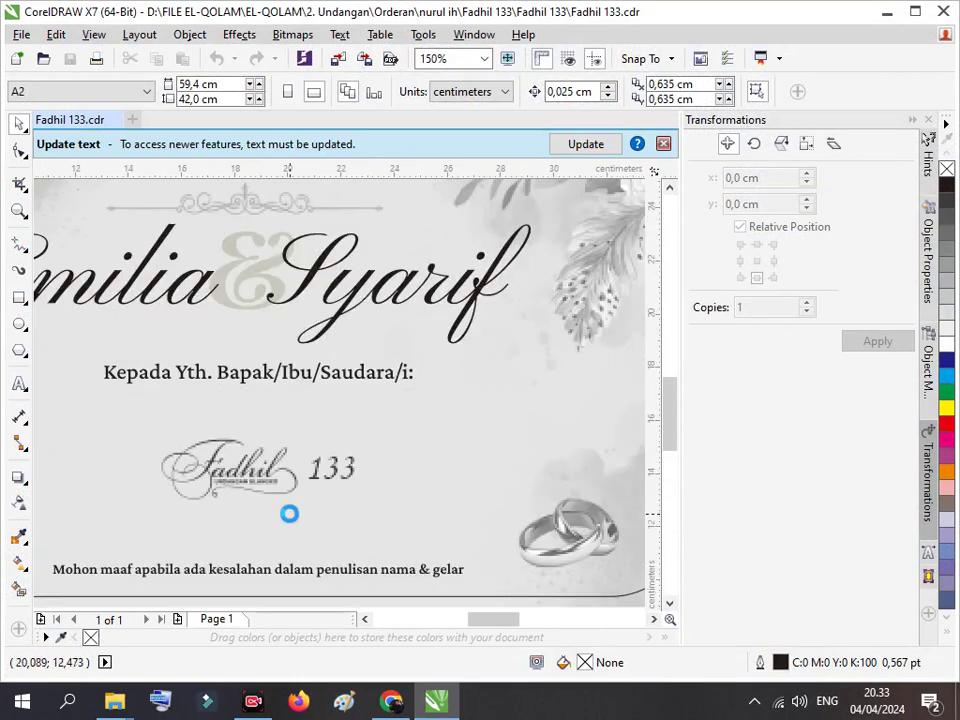
pyautogui.scroll(-2, 290, 511)
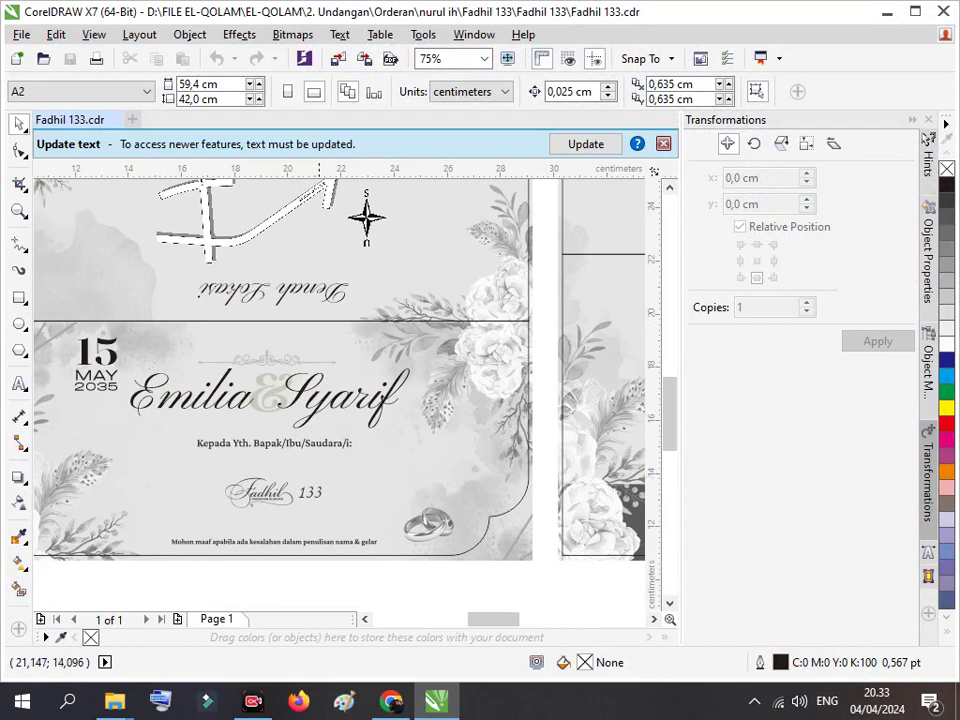
pyautogui.scroll(-1, 290, 474)
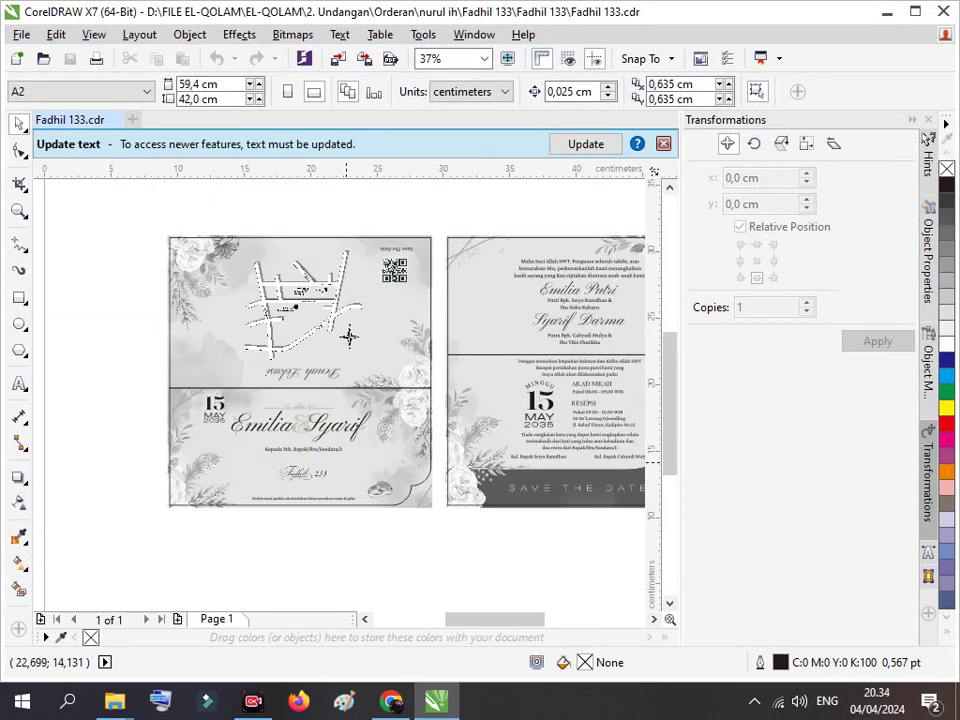
pyautogui.press('z')
pyautogui.moveTo(156, 509); pyautogui.dragTo(430, 378)
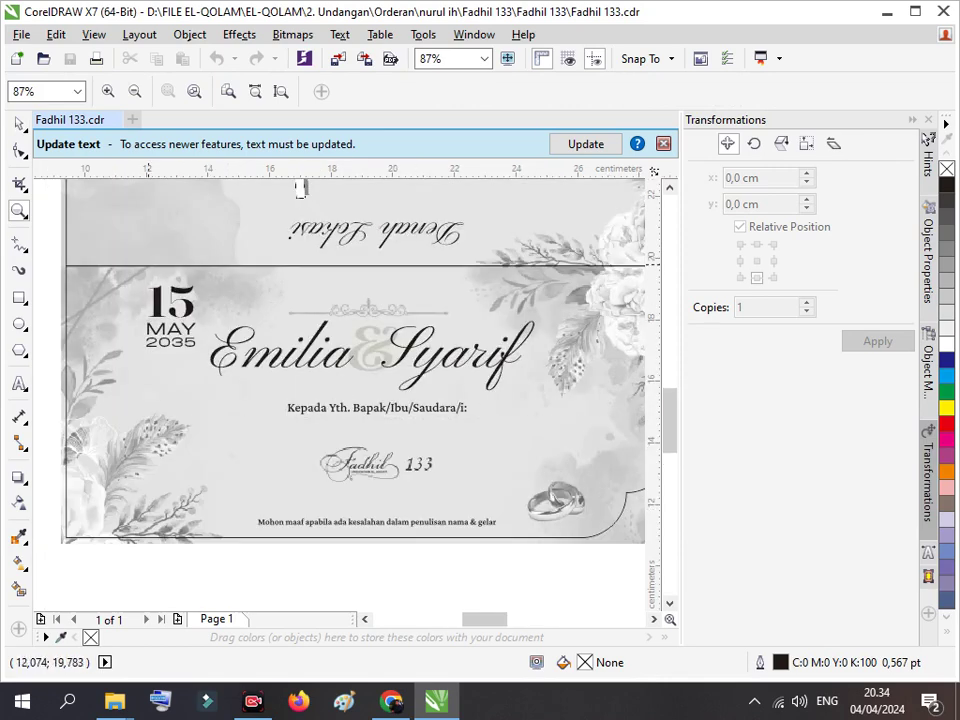
pyautogui.click(20, 123)
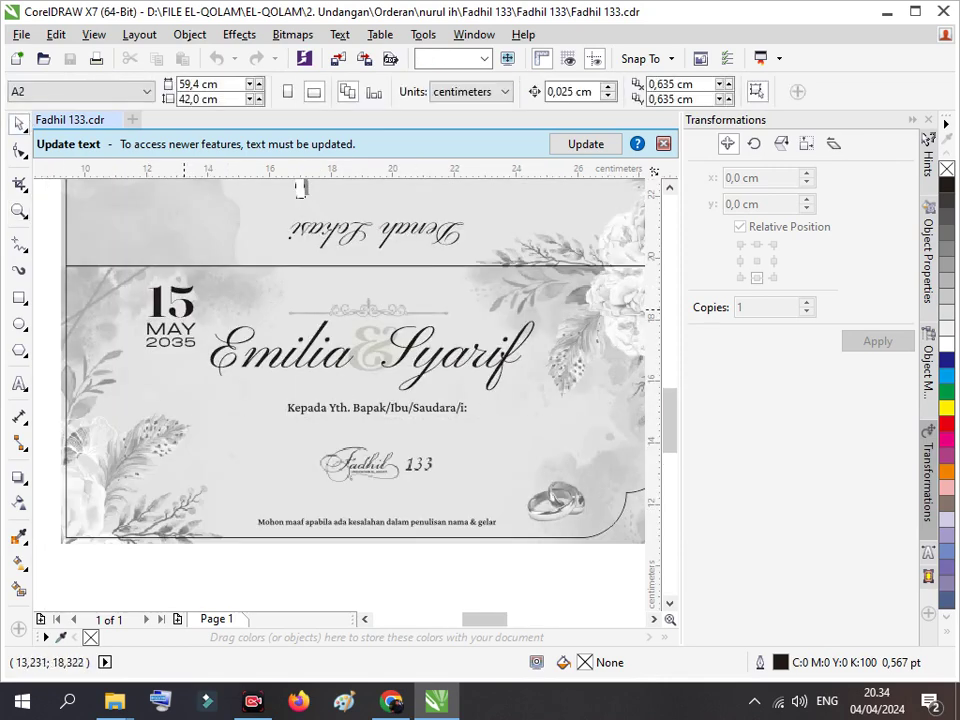
pyautogui.click(300, 188)
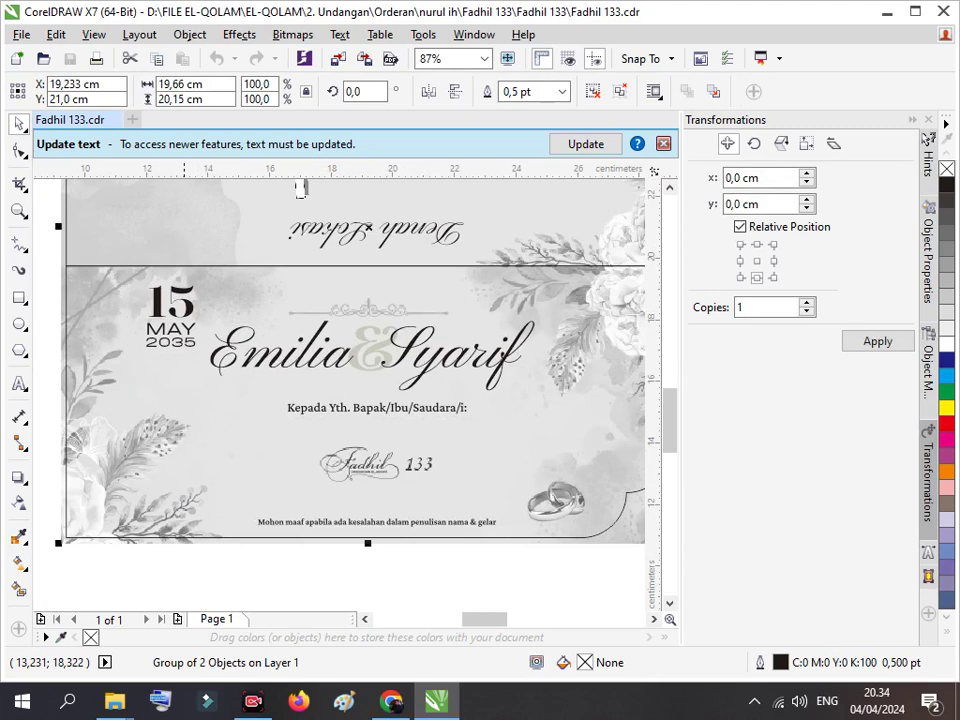
pyautogui.click(593, 91)
# Step: Ungroup the 15 MAY 2035 date block, then go back to the WhatsApp chat
pyautogui.press('Escape')
pyautogui.click(174, 318)
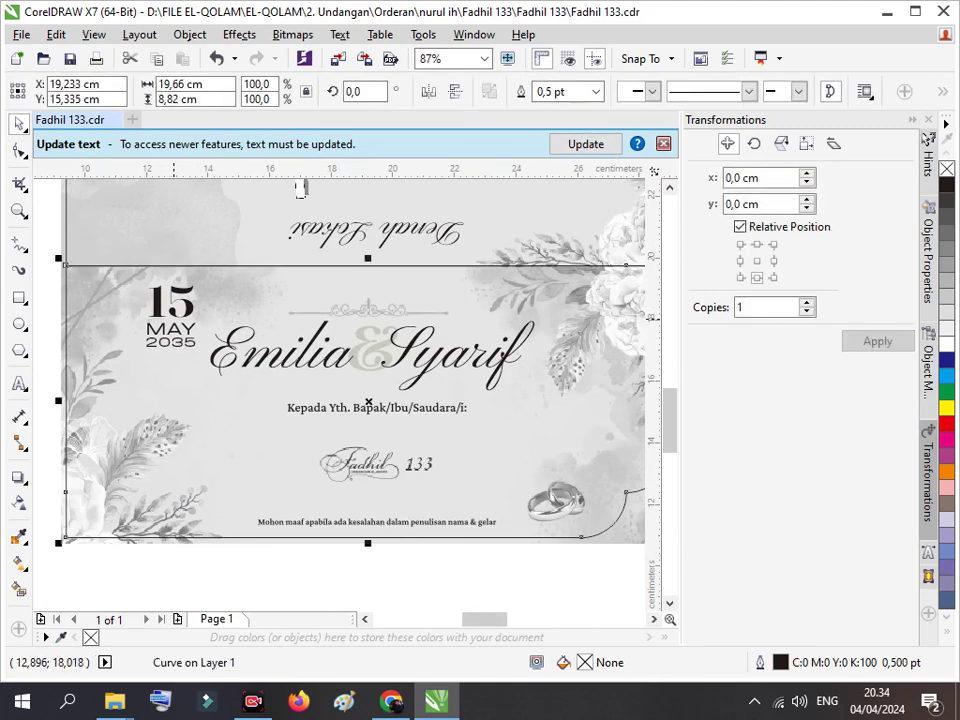
pyautogui.click(183, 314)
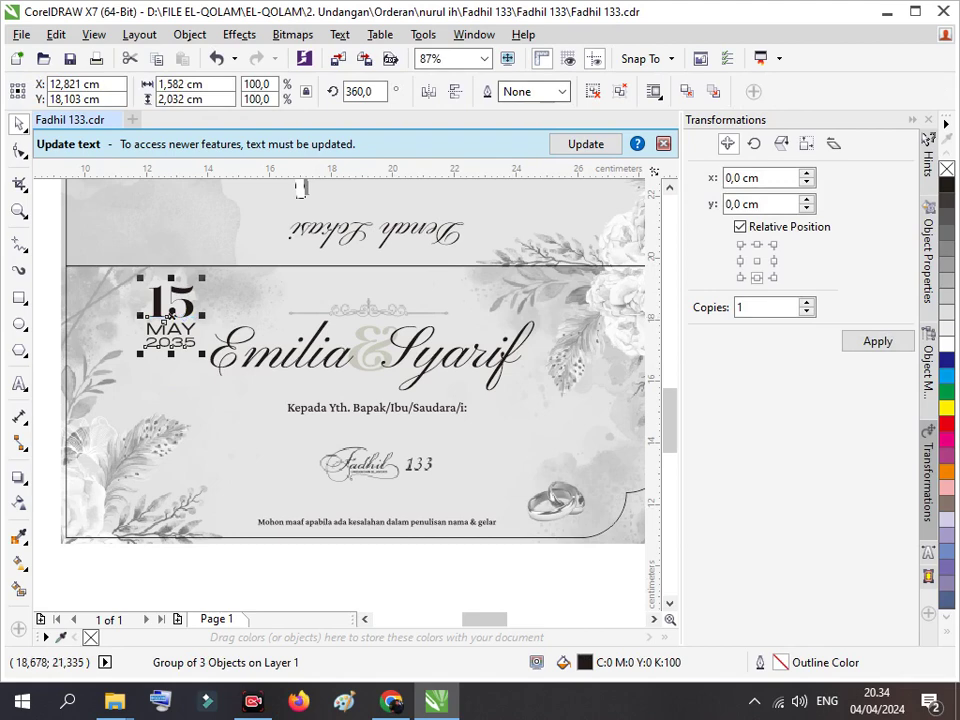
pyautogui.click(593, 91)
pyautogui.press('Escape')
pyautogui.click(153, 307)
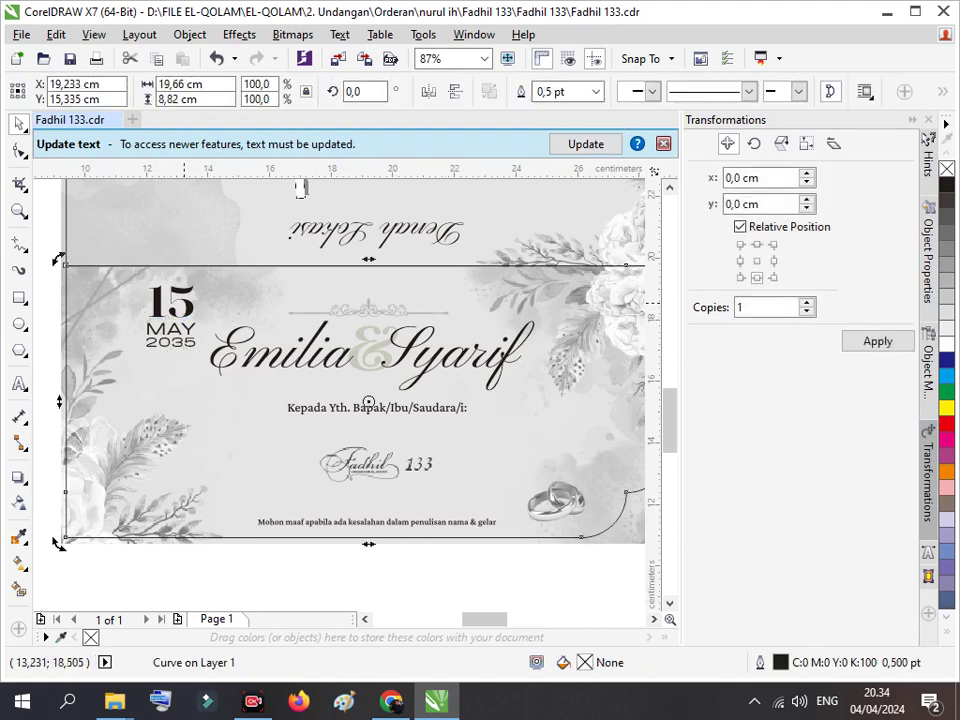
pyautogui.click(184, 301)
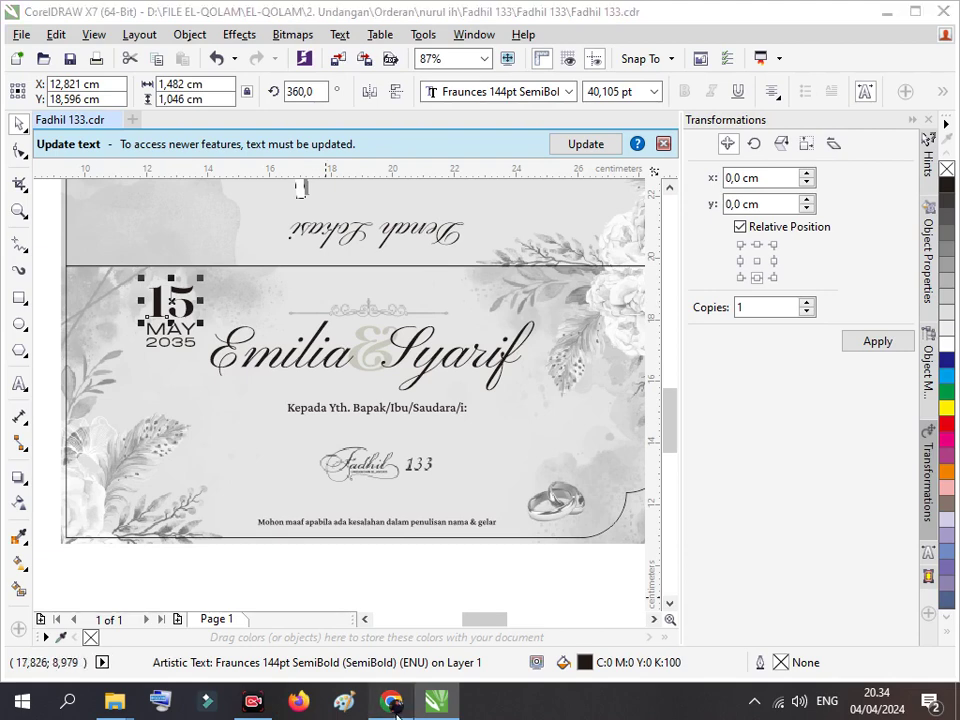
pyautogui.click(392, 703)
pyautogui.click(330, 12)
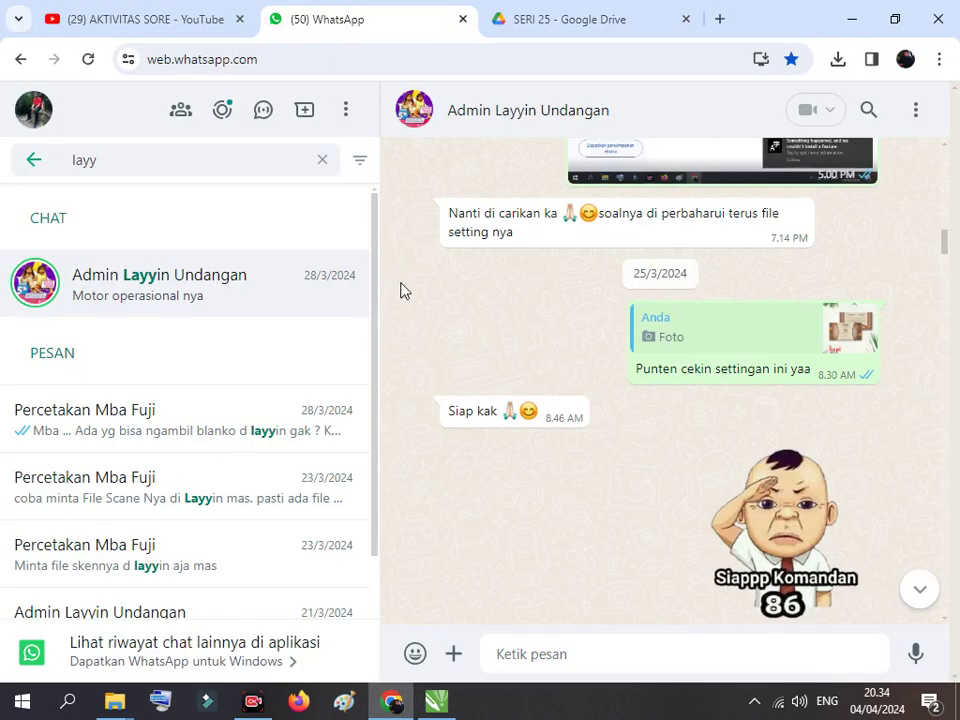
# Step: Open the client's chat, find the invitation details, and copy the groom's first name from the first line
pyautogui.click(320, 160)
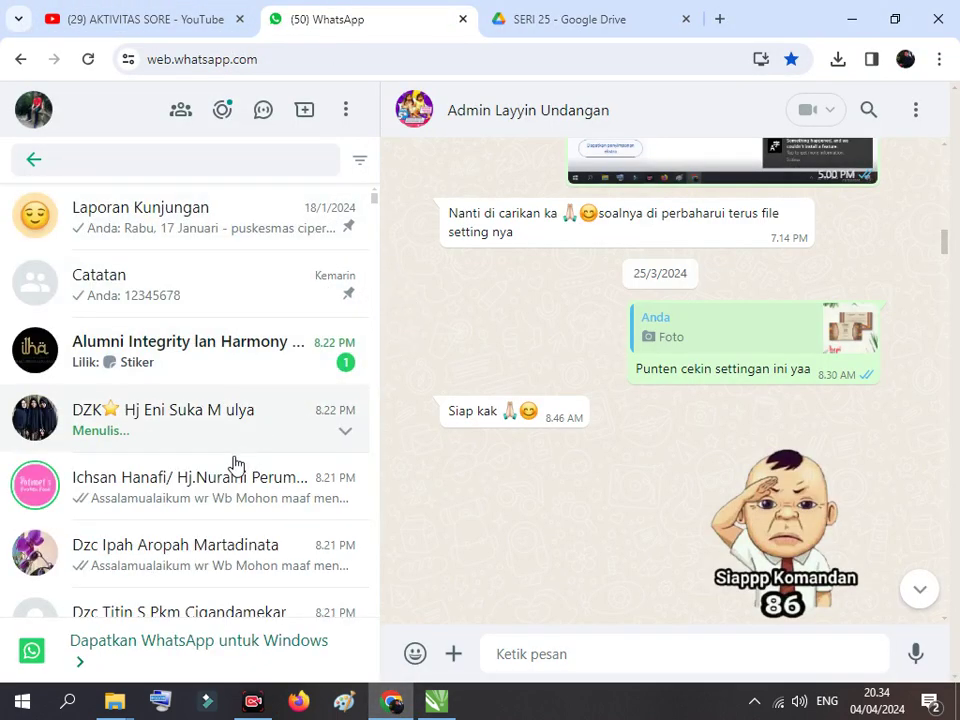
pyautogui.scroll(-3, 200, 500)
pyautogui.scroll(-2, 185, 530)
pyautogui.click(182, 472)
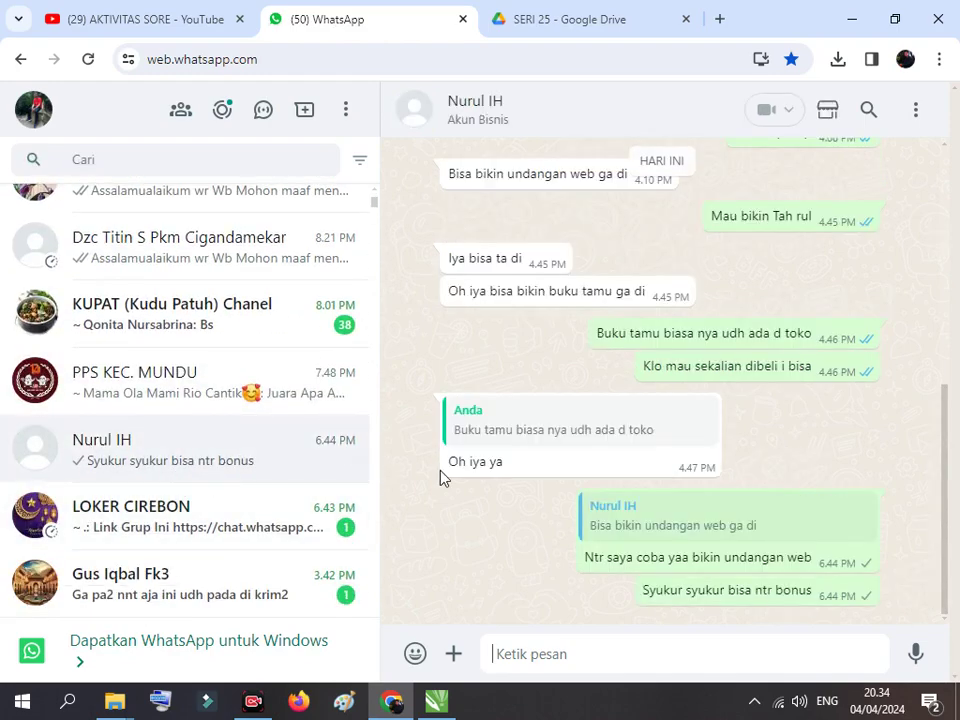
pyautogui.scroll(3, 540, 478)
pyautogui.scroll(10, 540, 478)
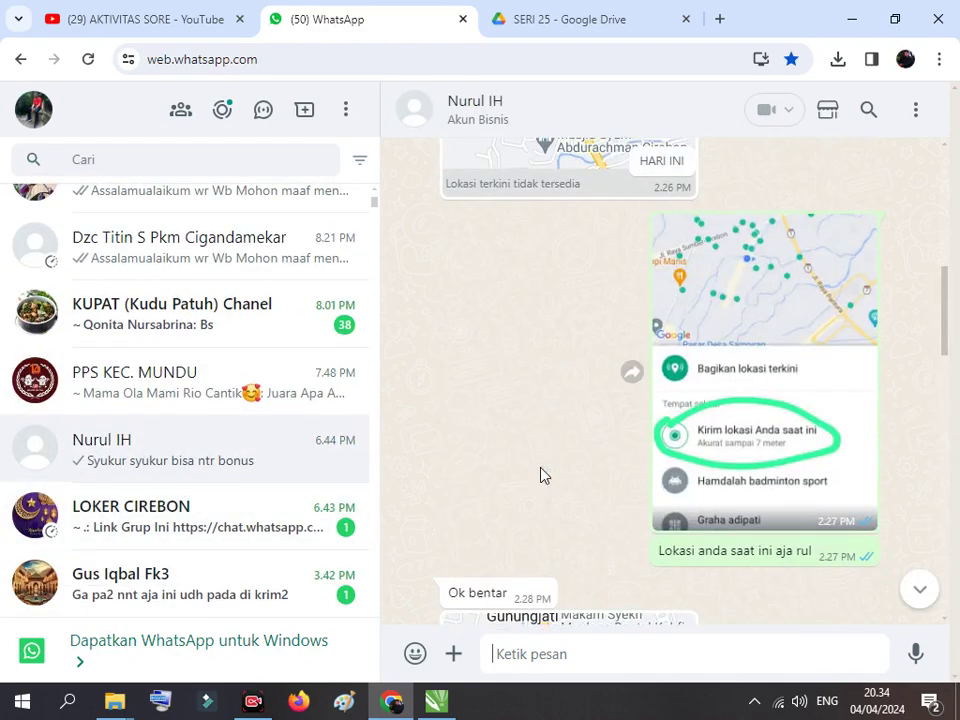
pyautogui.scroll(10, 540, 476)
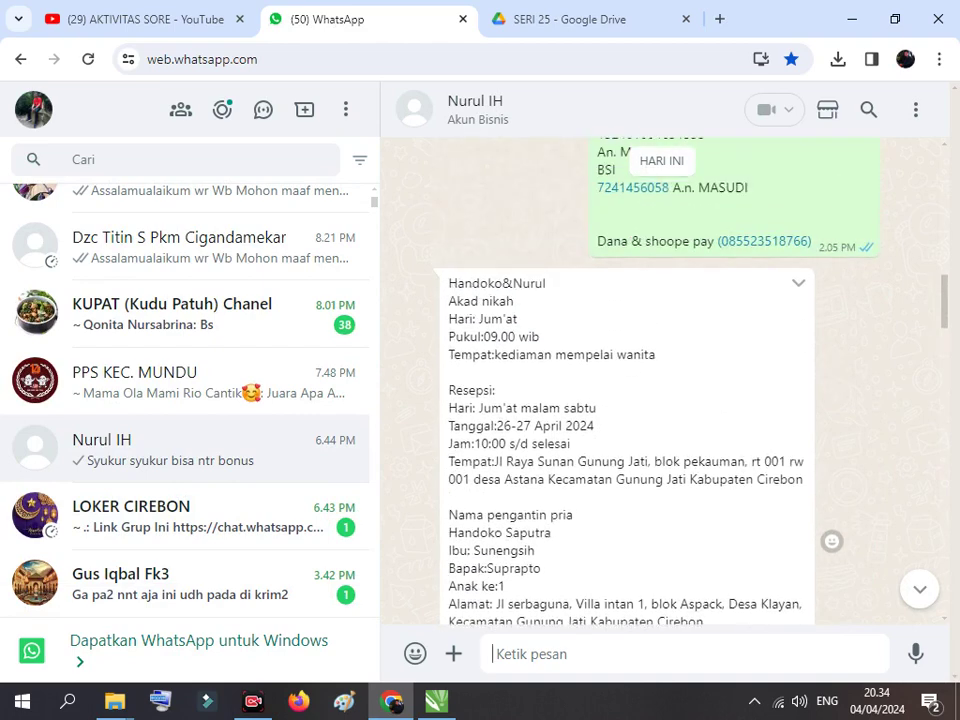
pyautogui.doubleClick(545, 287)
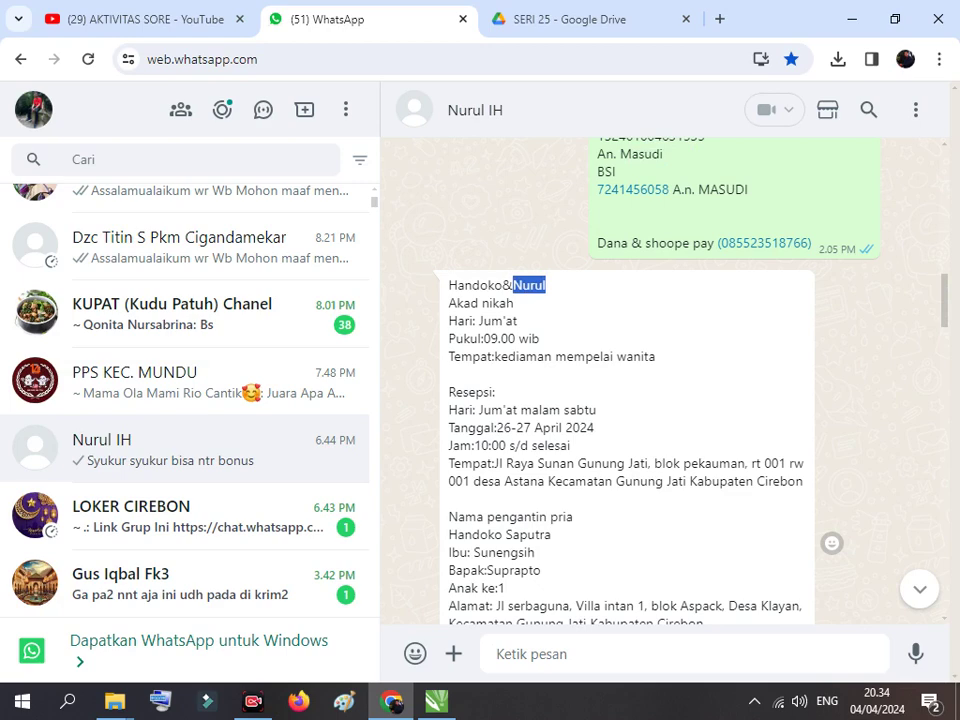
pyautogui.moveTo(502, 285); pyautogui.dragTo(457, 285)
pyautogui.rightClick(448, 288)
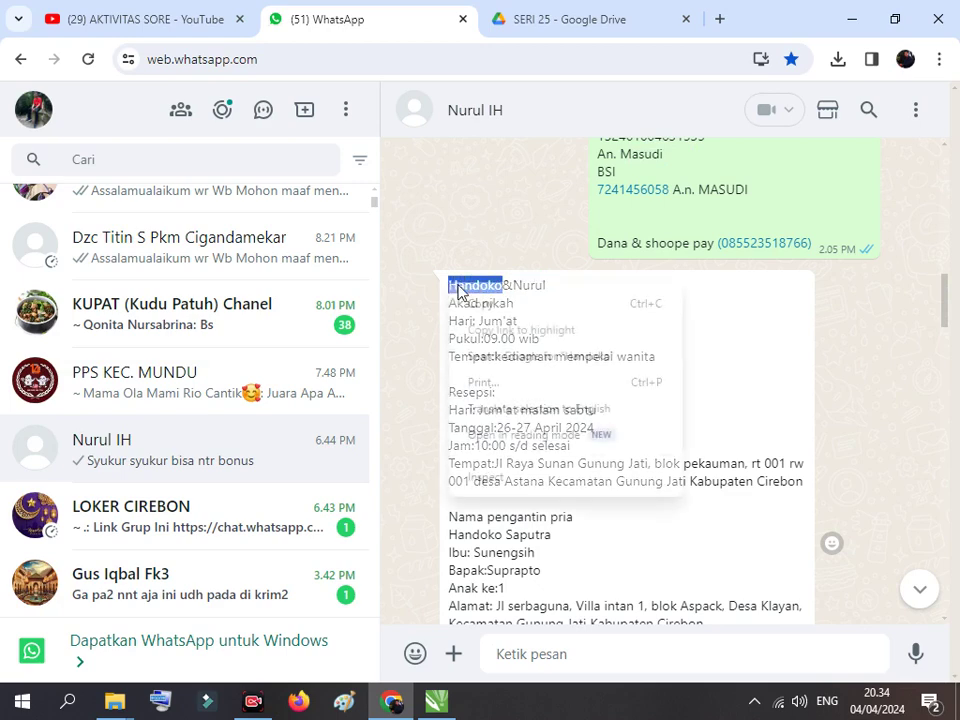
pyautogui.click(480, 302)
pyautogui.hotkey('alt', 'Tab')
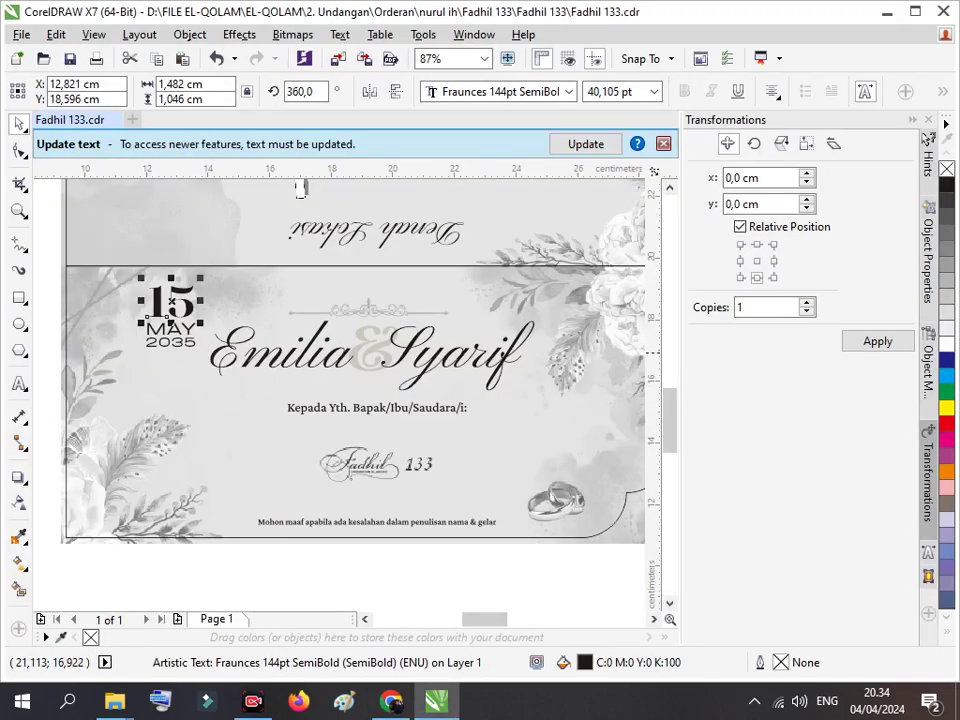
# Step: Select the couple's name group in the card title and ungroup it
pyautogui.click(300, 188)
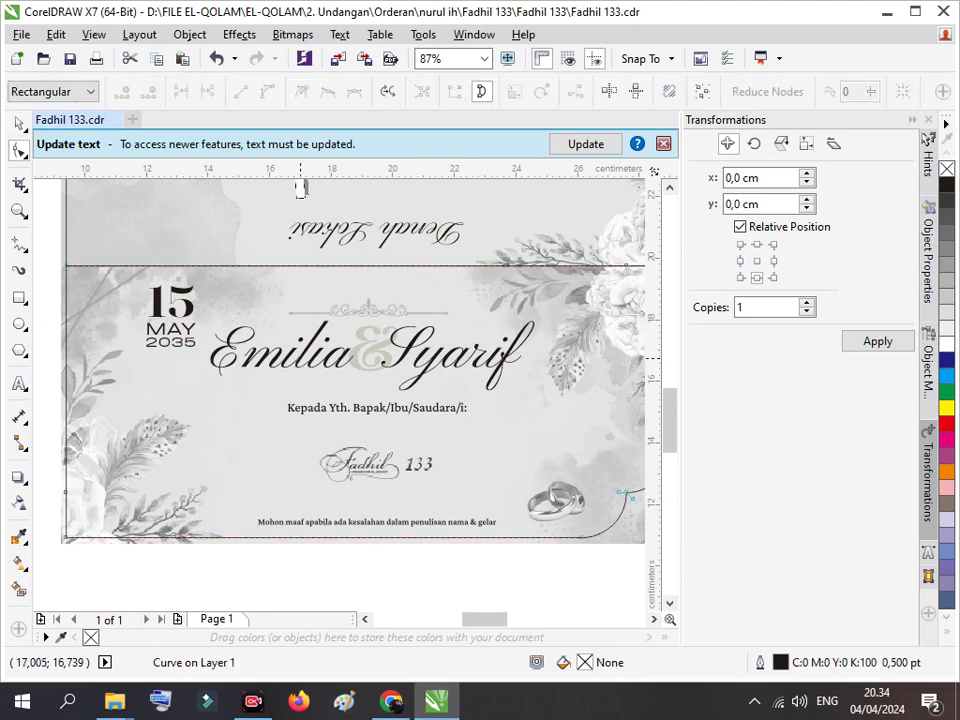
pyautogui.press('Escape')
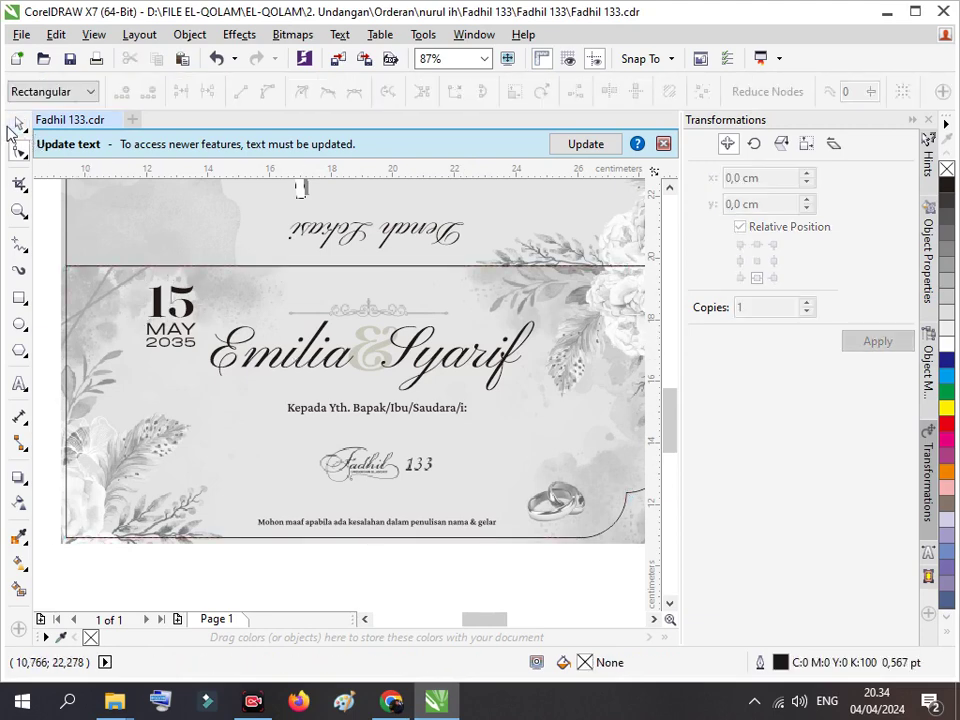
pyautogui.click(18, 123)
pyautogui.click(276, 357)
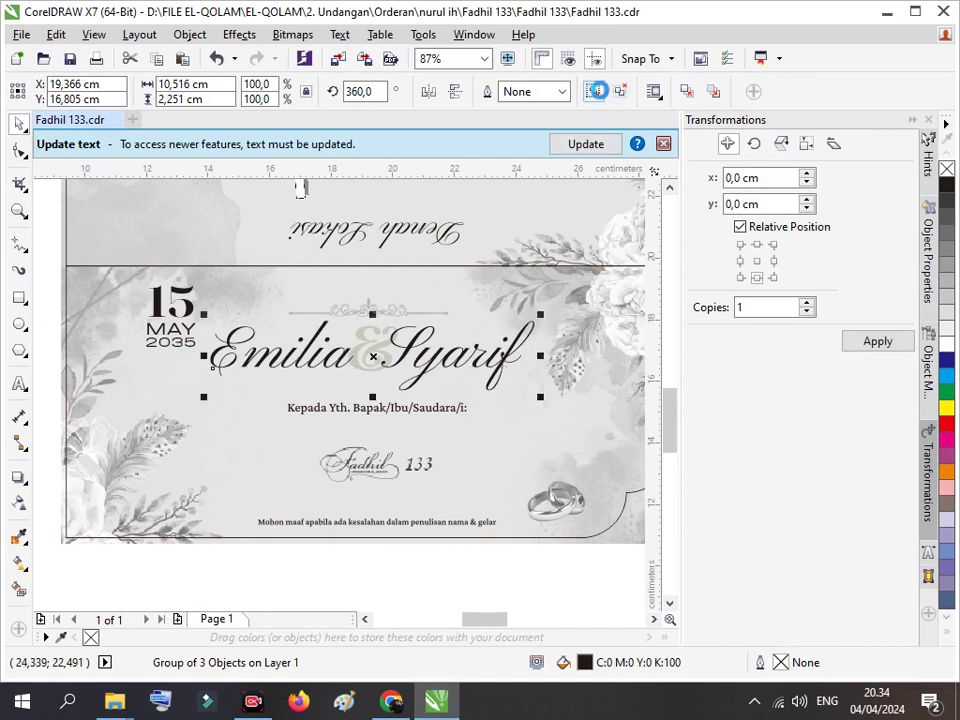
pyautogui.press('Escape')
pyautogui.click(312, 357)
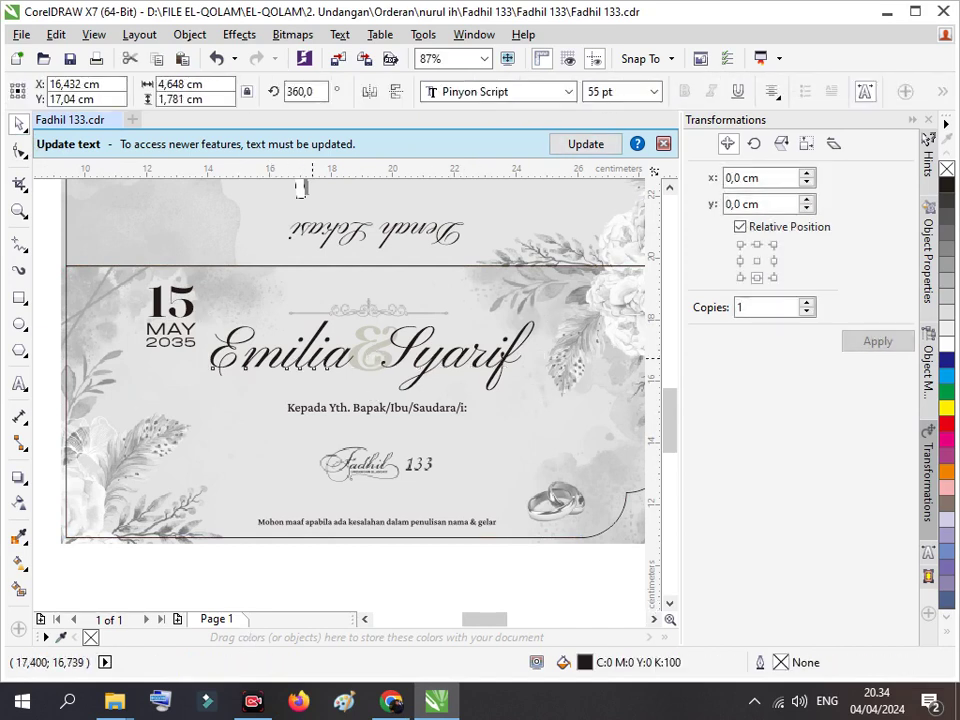
# Step: Replace the first name with the groom's first name and set it to 48 pt
pyautogui.doubleClick(237, 355)
pyautogui.hotkey('ctrl', 'a')
pyautogui.write('Handoko')
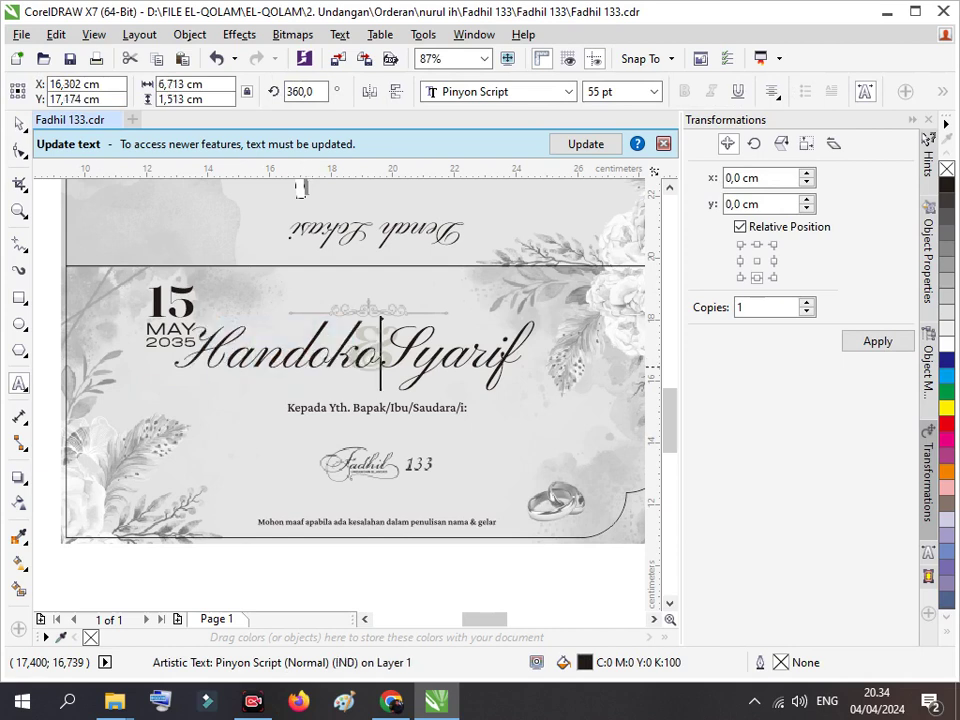
pyautogui.click(18, 122)
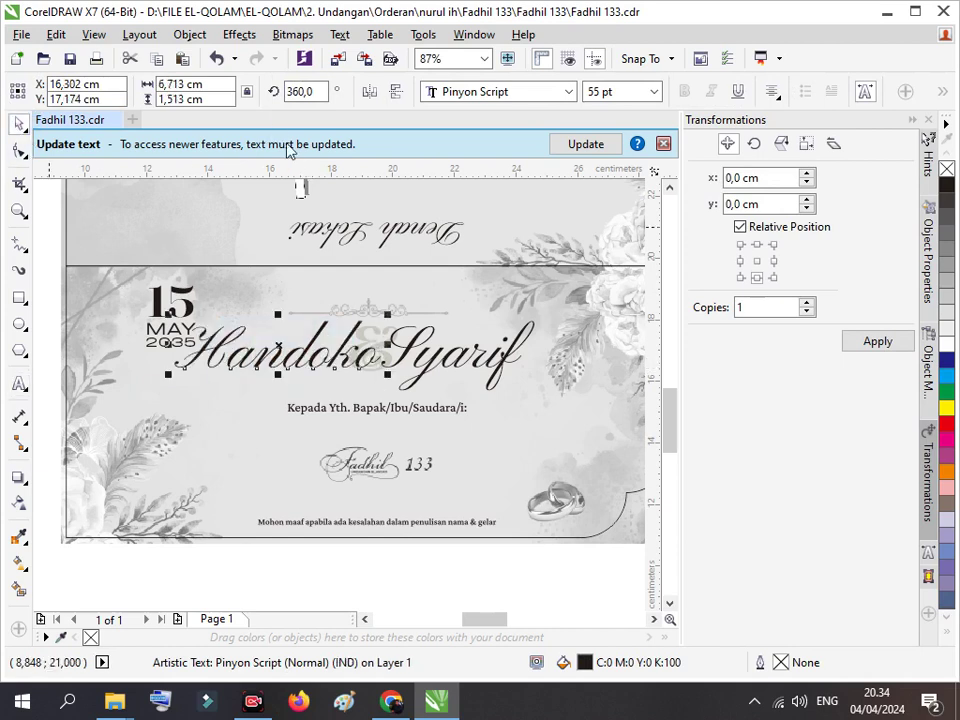
pyautogui.click(653, 92)
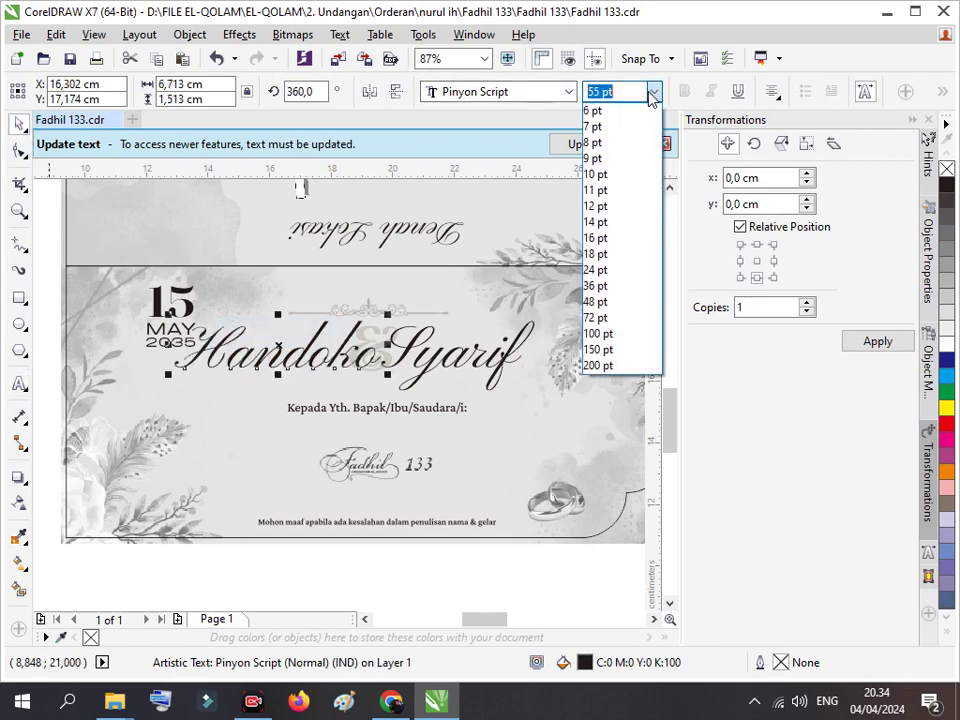
pyautogui.click(603, 304)
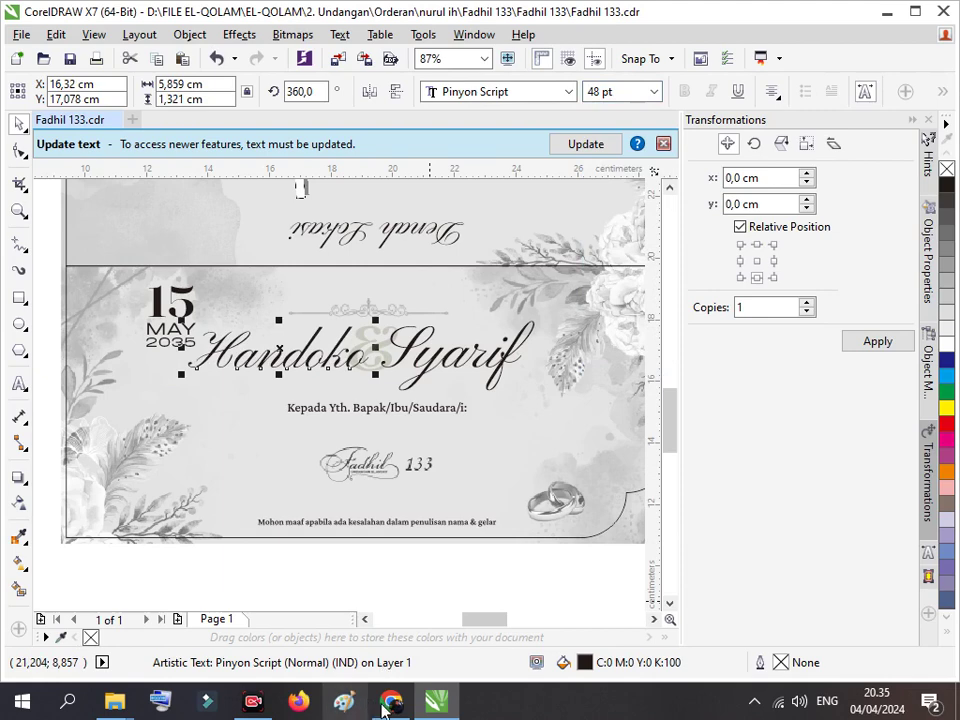
pyautogui.click(391, 701)
pyautogui.scroll(4, 111, 491)
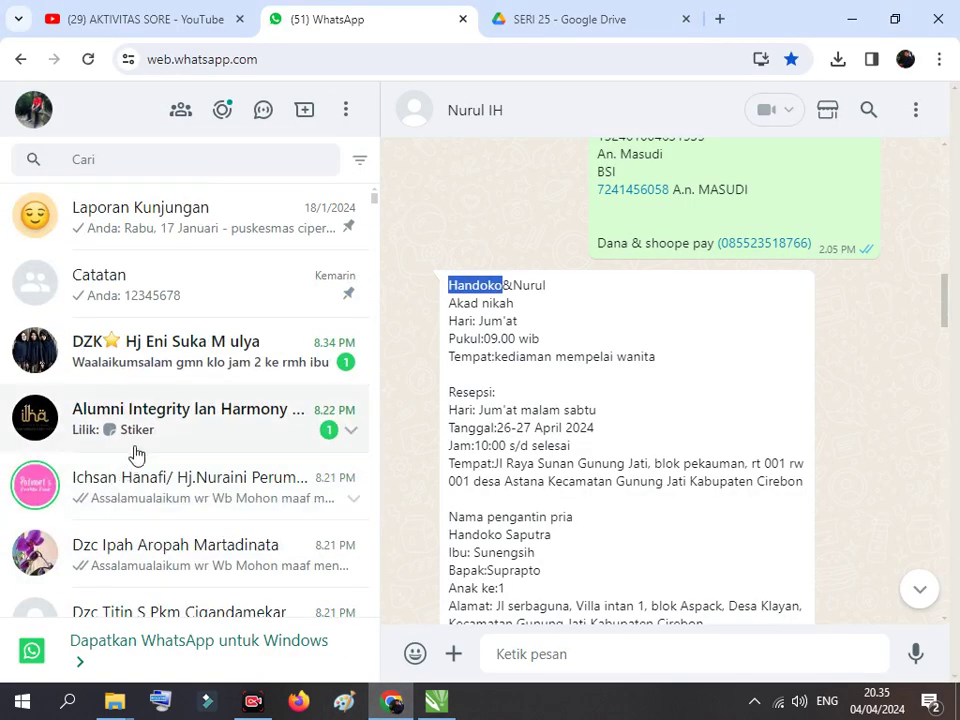
# Step: Send the reply 'ih gpp insya allah' in another contact's conversation
pyautogui.click(231, 373)
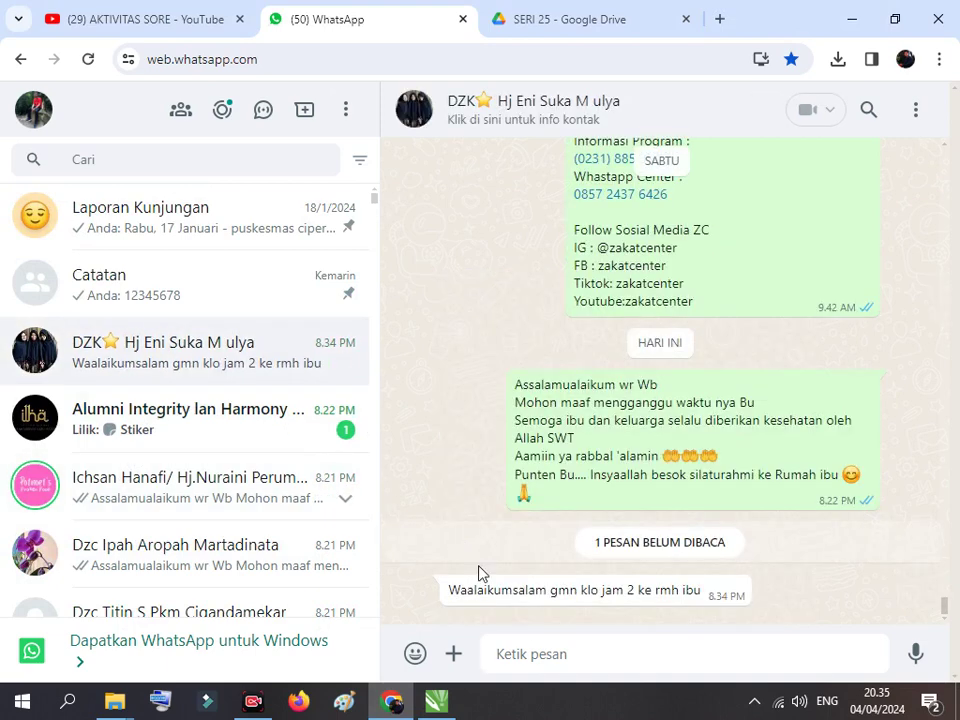
pyautogui.write('nggoj')
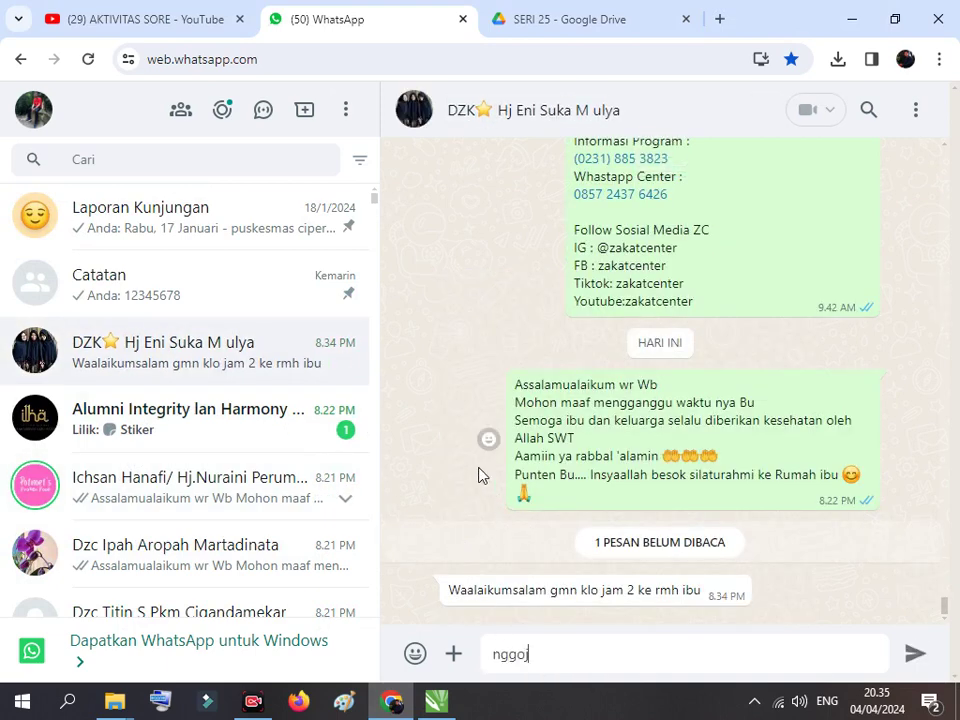
pyautogui.press('BackSpace')
pyautogui.press('BackSpace')
pyautogui.write('i')
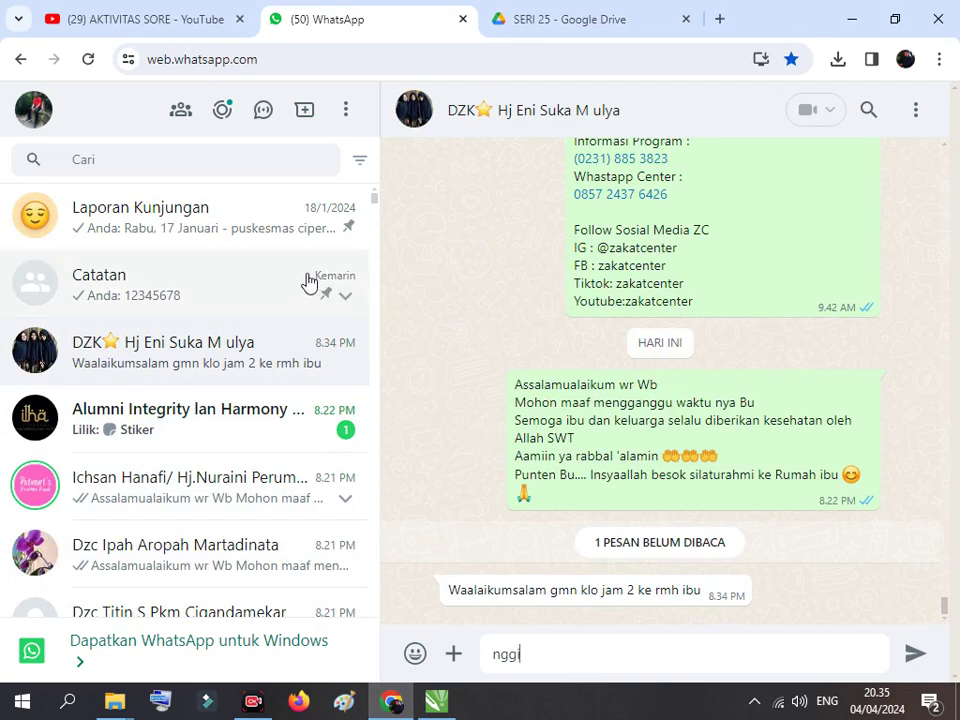
pyautogui.write('h gpp insya a')
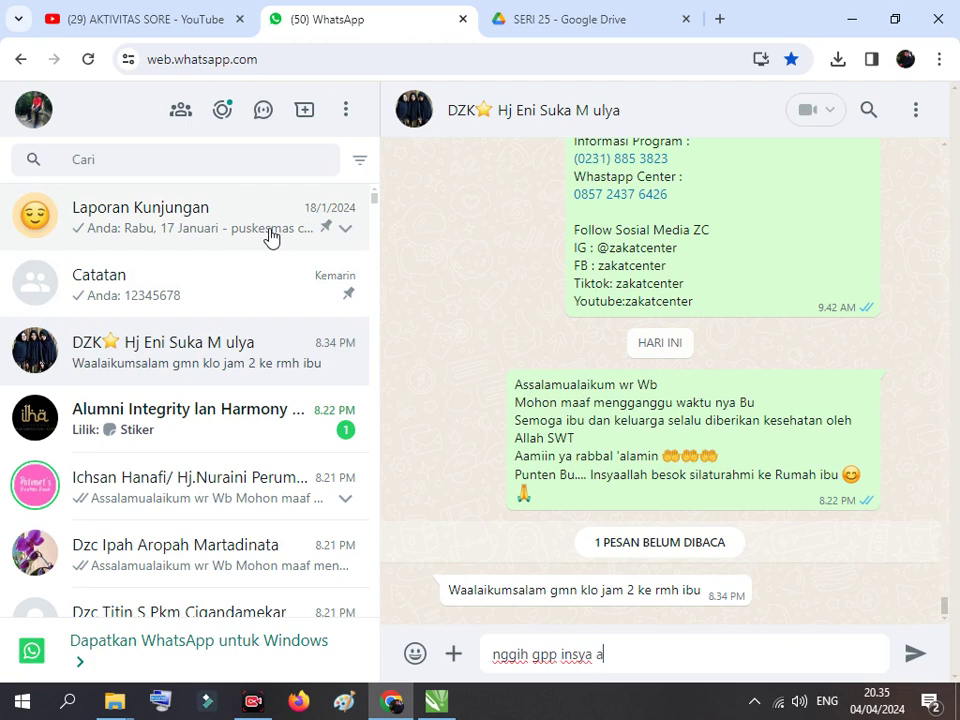
pyautogui.write('llaj')
pyautogui.press('BackSpace')
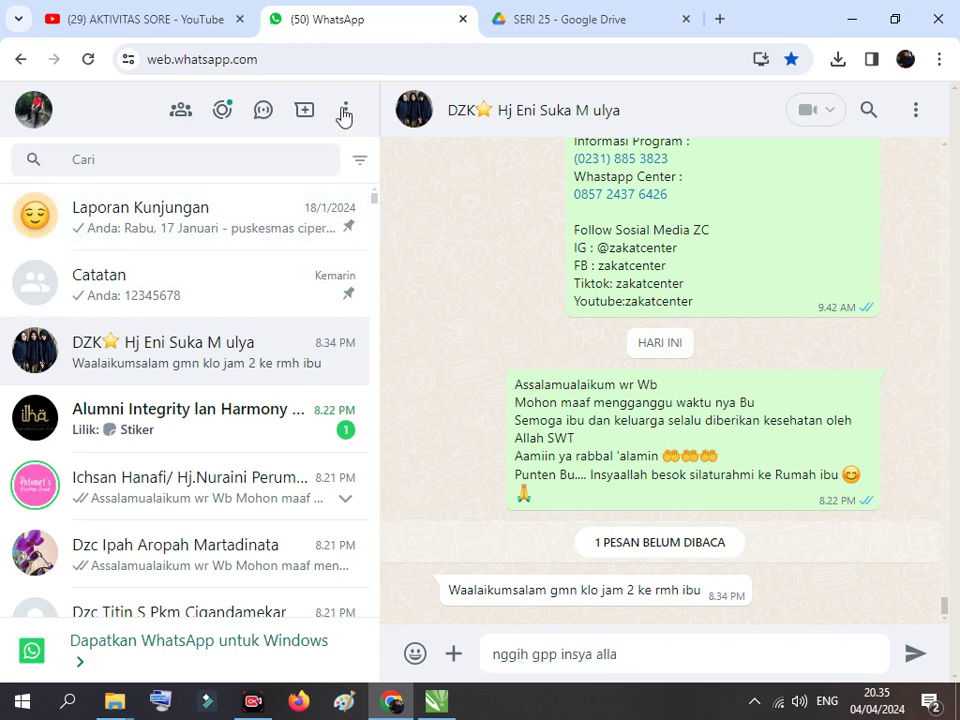
pyautogui.press('BackSpace')
pyautogui.write('h')
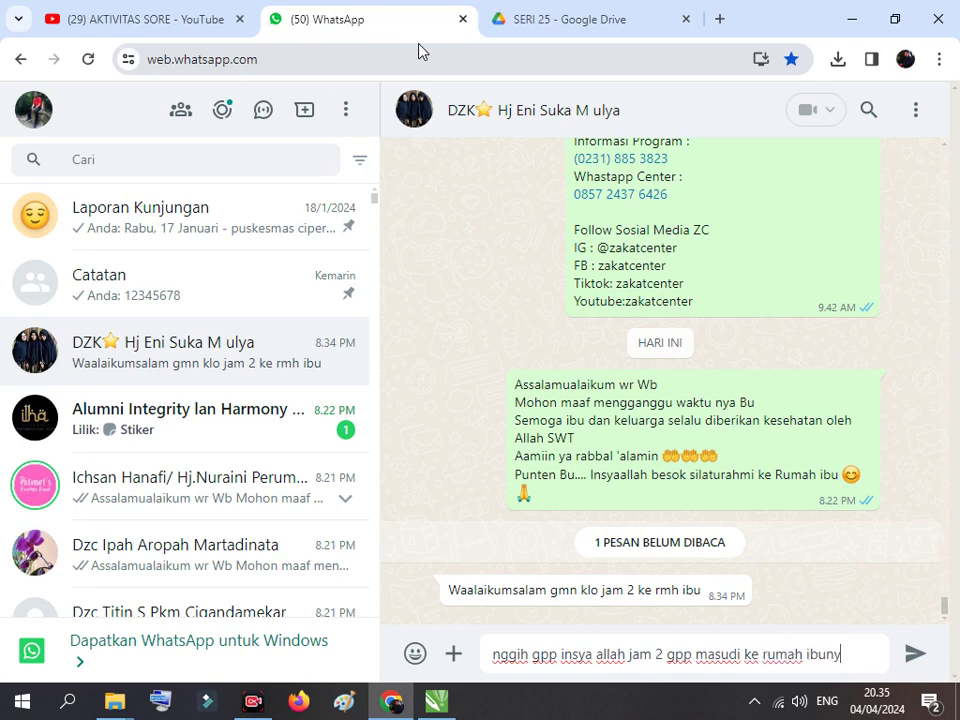
pyautogui.press('Return')
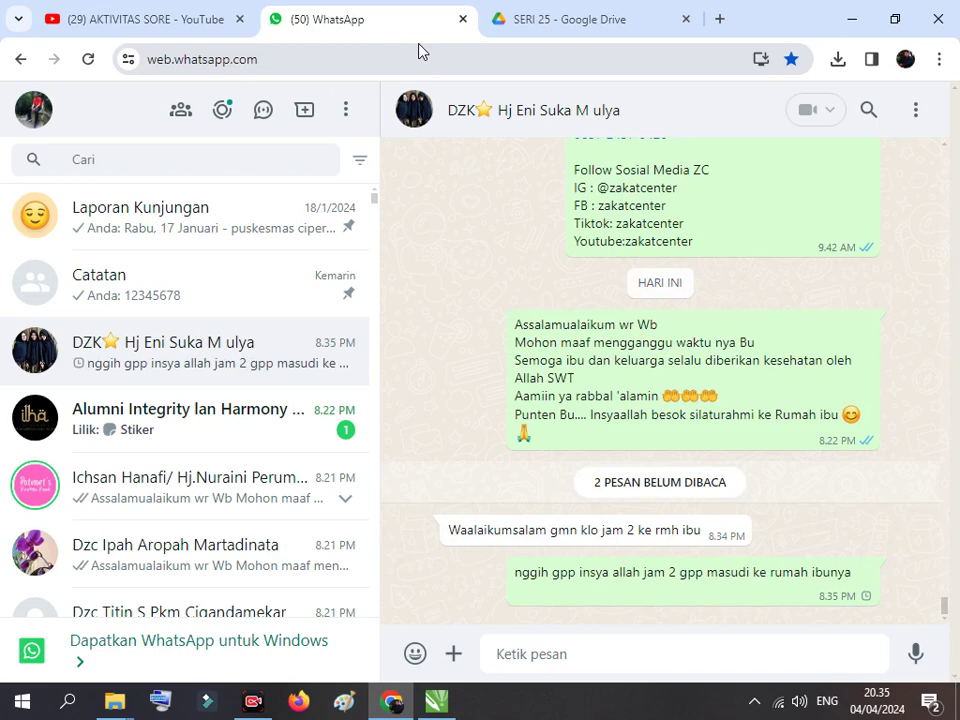
# Step: Reopen the client's invitation details message and copy the bride's first name
pyautogui.click(236, 248)
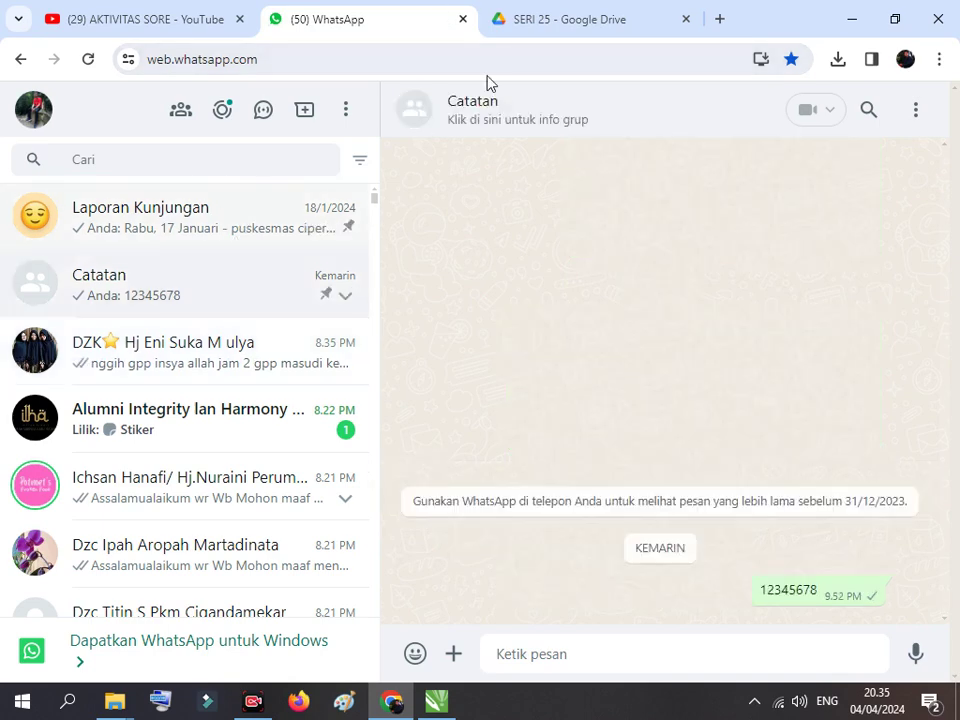
pyautogui.click(536, 24)
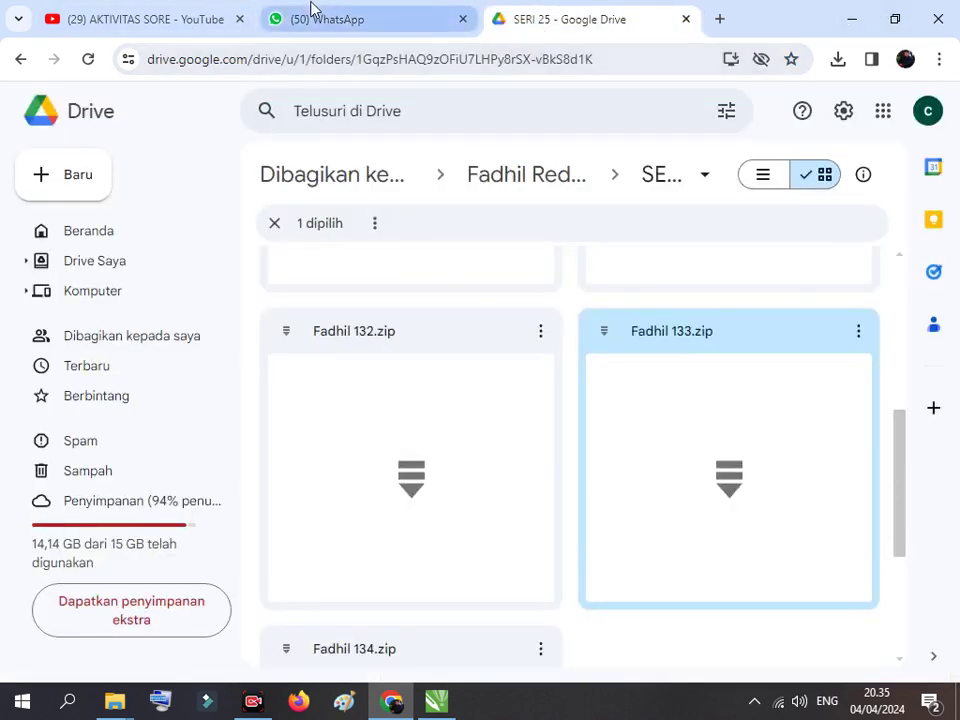
pyautogui.click(315, 15)
pyautogui.scroll(-4, 170, 425)
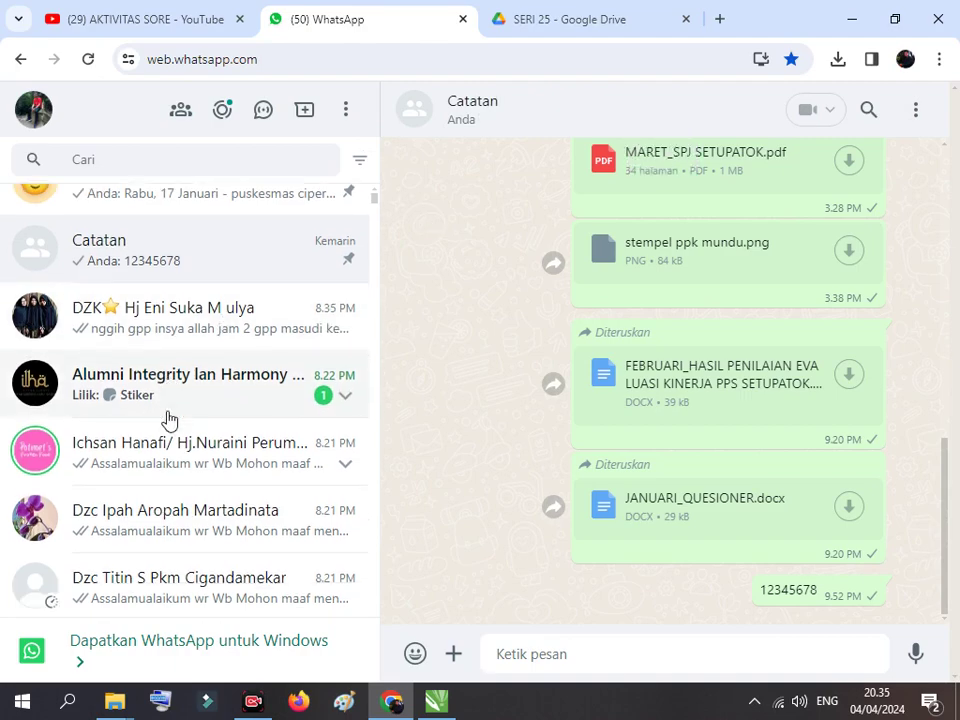
pyautogui.click(180, 455)
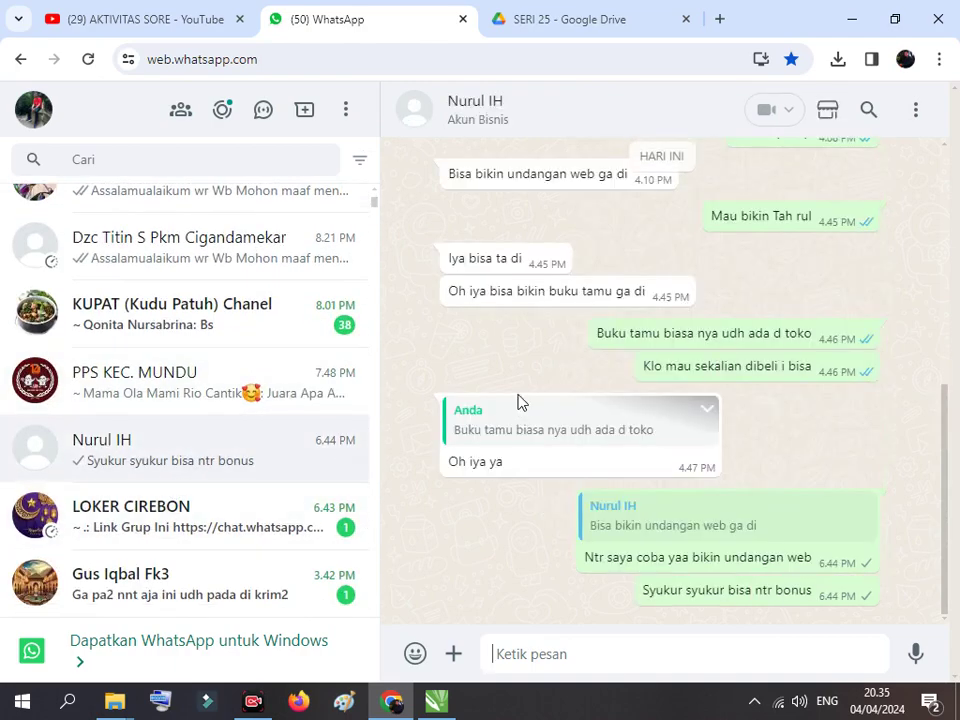
pyautogui.scroll(6, 516, 390)
pyautogui.scroll(15, 521, 402)
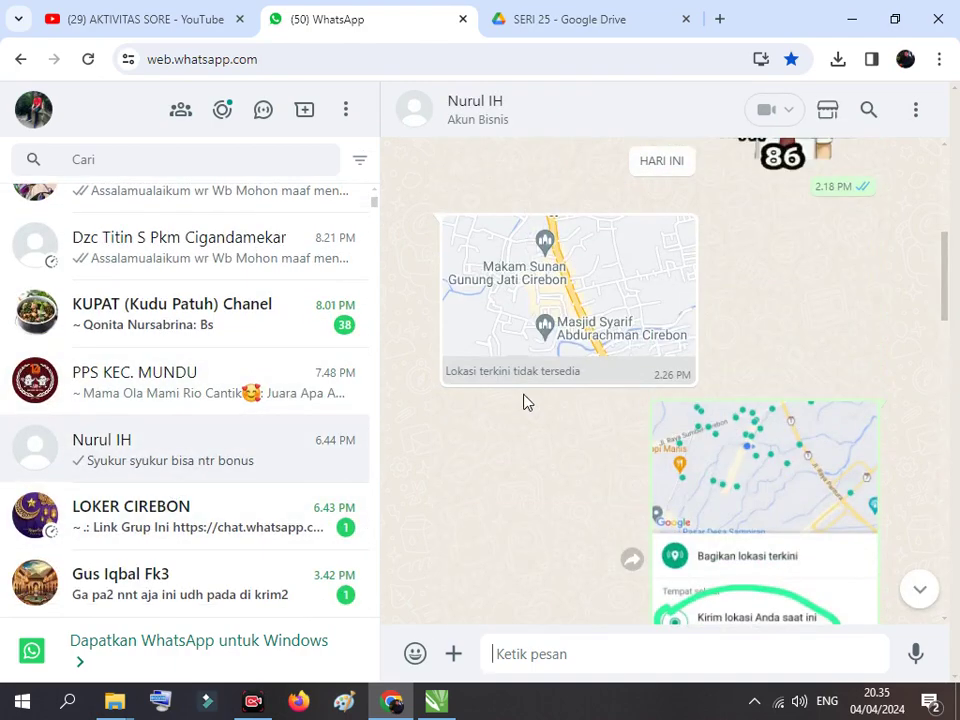
pyautogui.scroll(1, 527, 400)
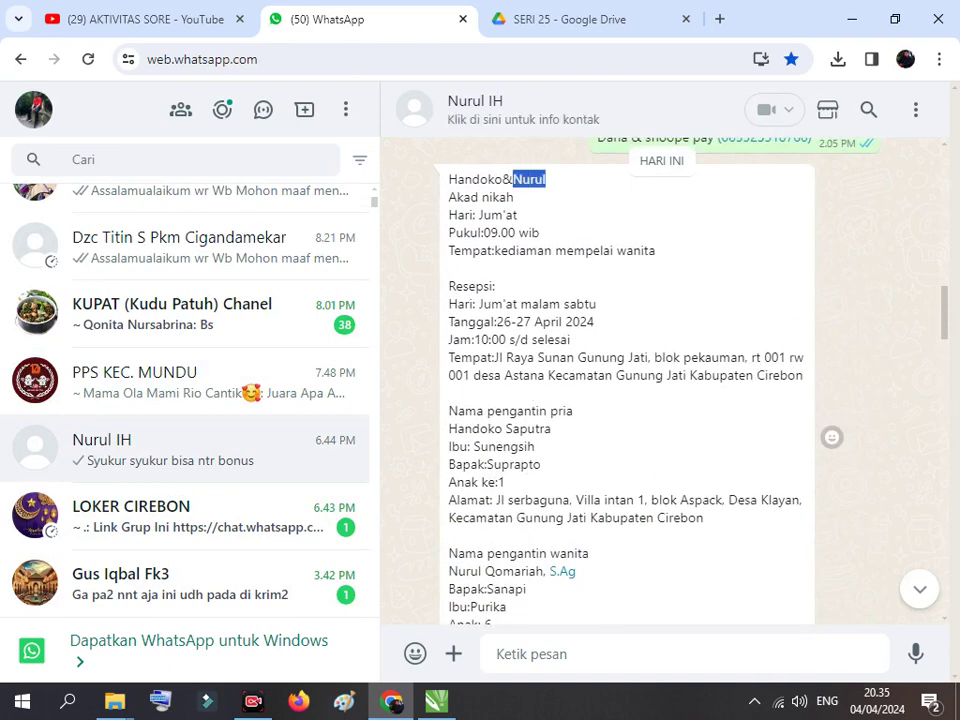
pyautogui.rightClick(526, 181)
pyautogui.click(551, 197)
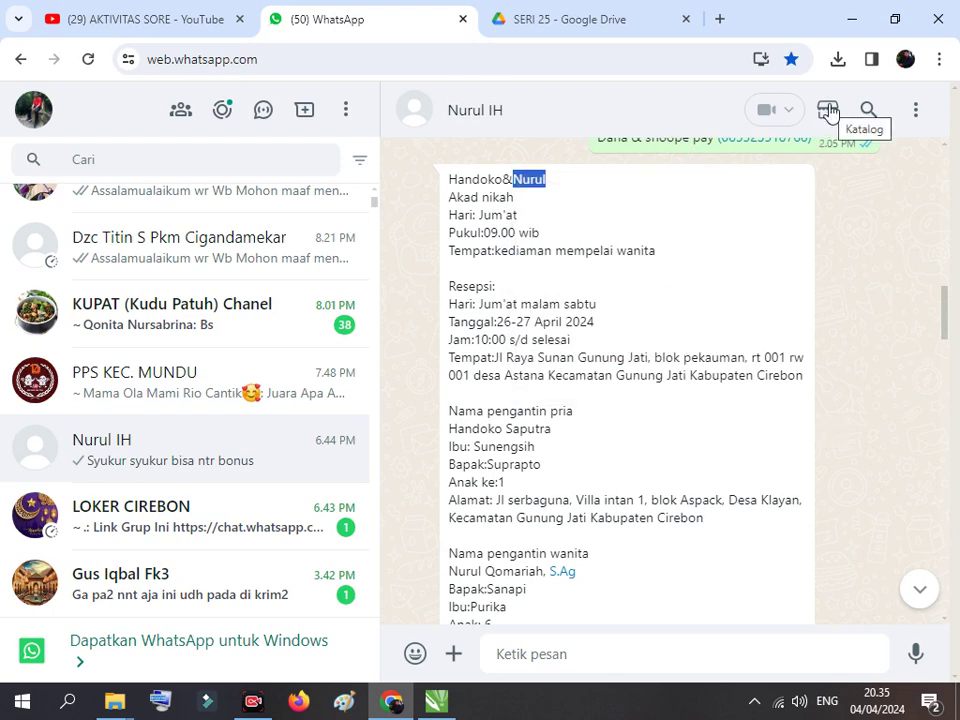
# Step: Change the second name in the script title to the bride's first name, set at 48 pt
pyautogui.click(869, 32)
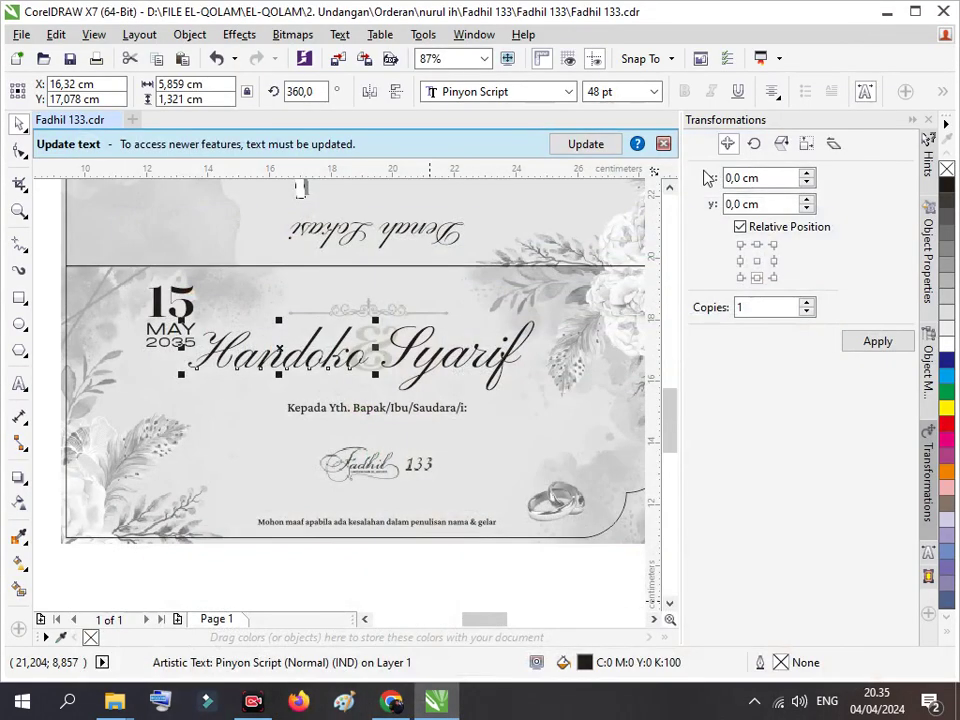
pyautogui.doubleClick(478, 340)
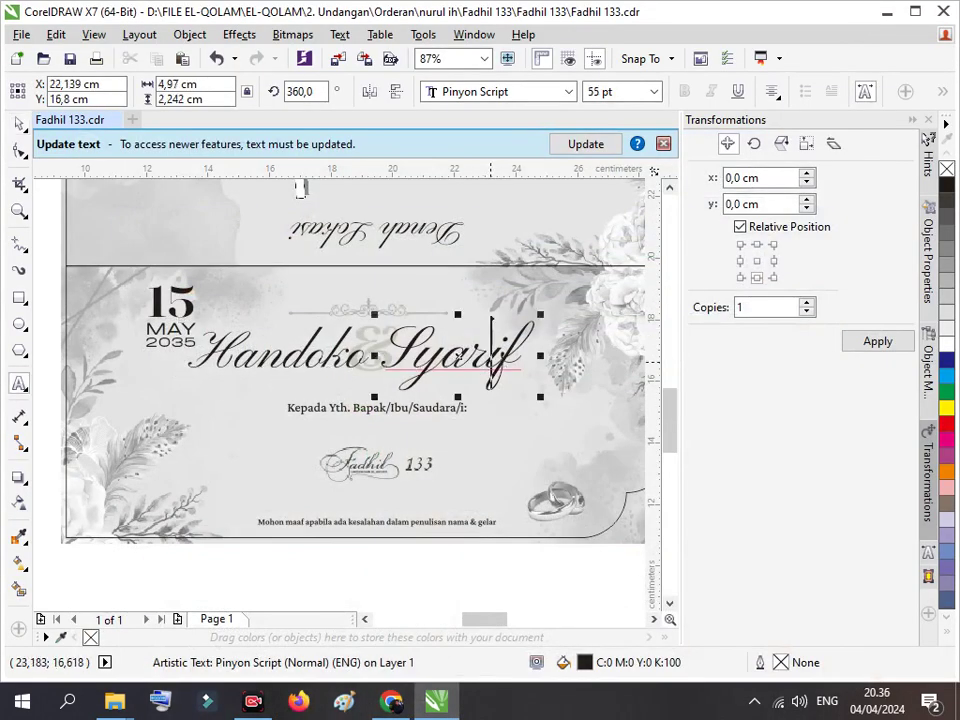
pyautogui.write('Nurul')
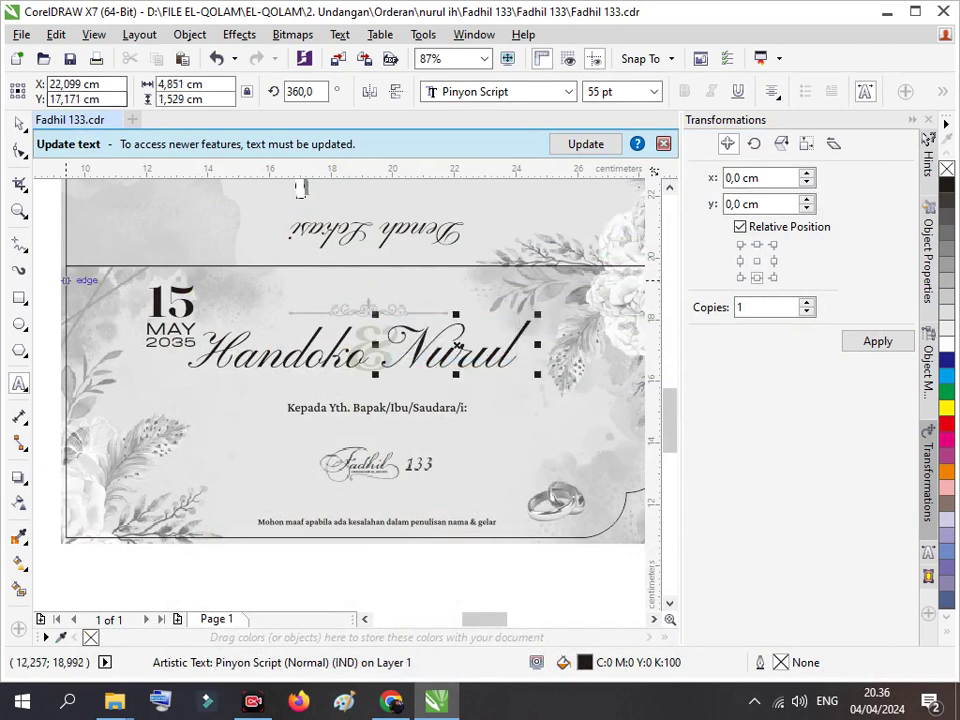
pyautogui.click(654, 91)
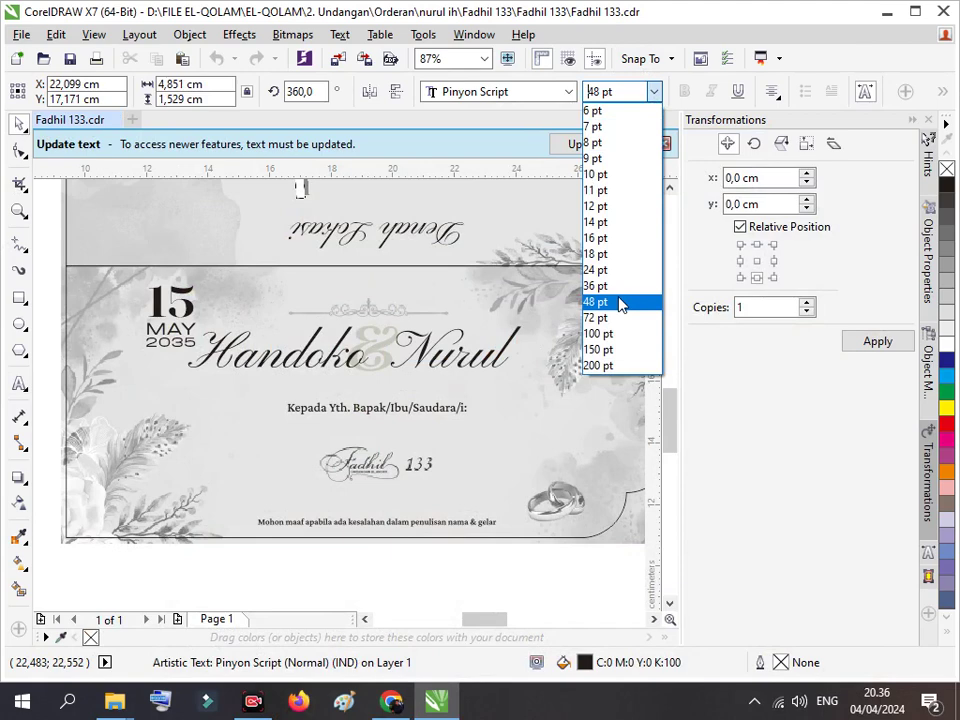
pyautogui.click(619, 301)
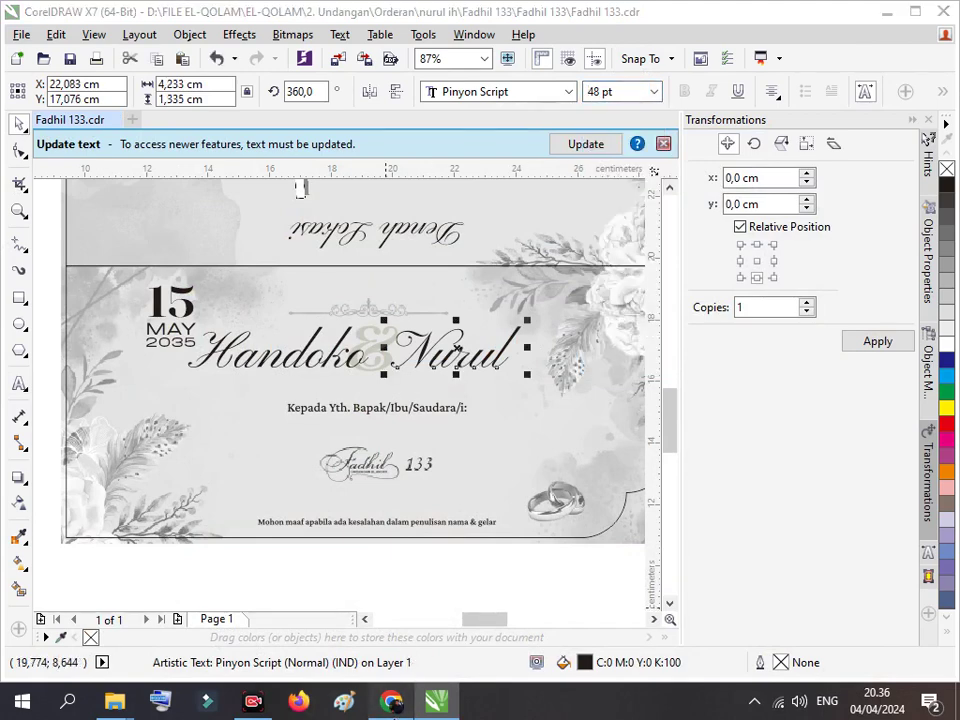
pyautogui.click(391, 702)
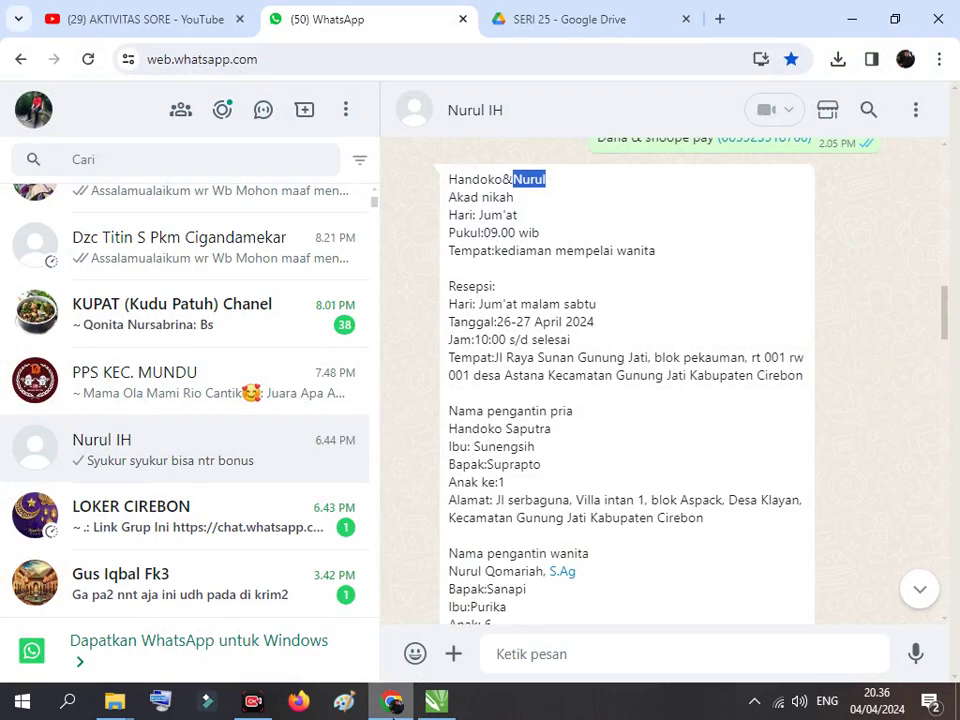
pyautogui.click(436, 701)
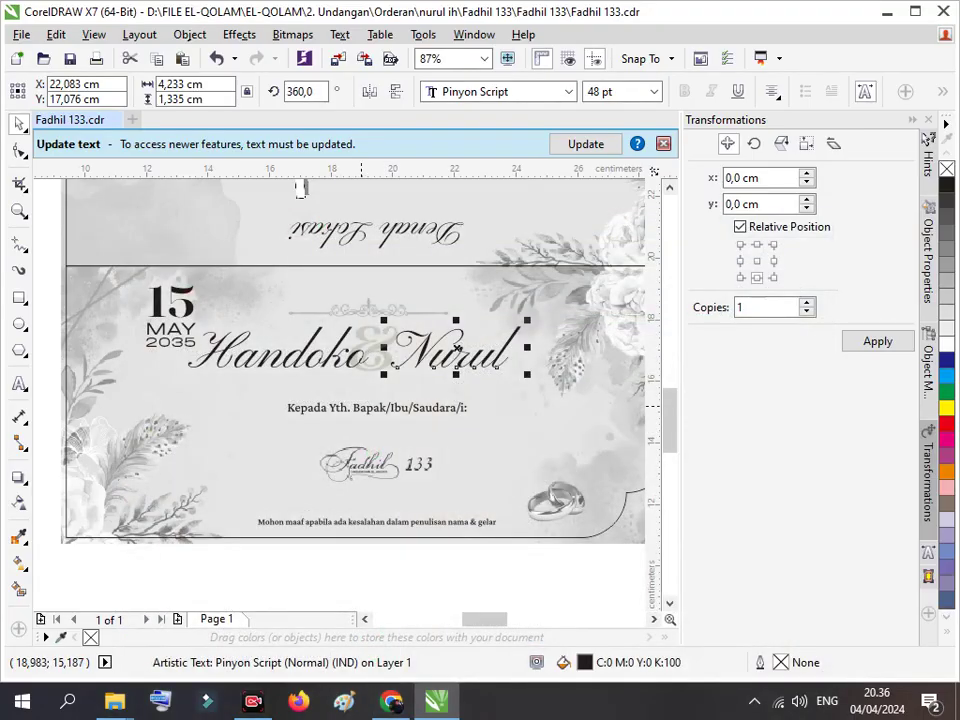
# Step: Change the day number 15 to 26
pyautogui.click(173, 305)
pyautogui.doubleClick(173, 305)
pyautogui.doubleClick(173, 305)
pyautogui.write('26')
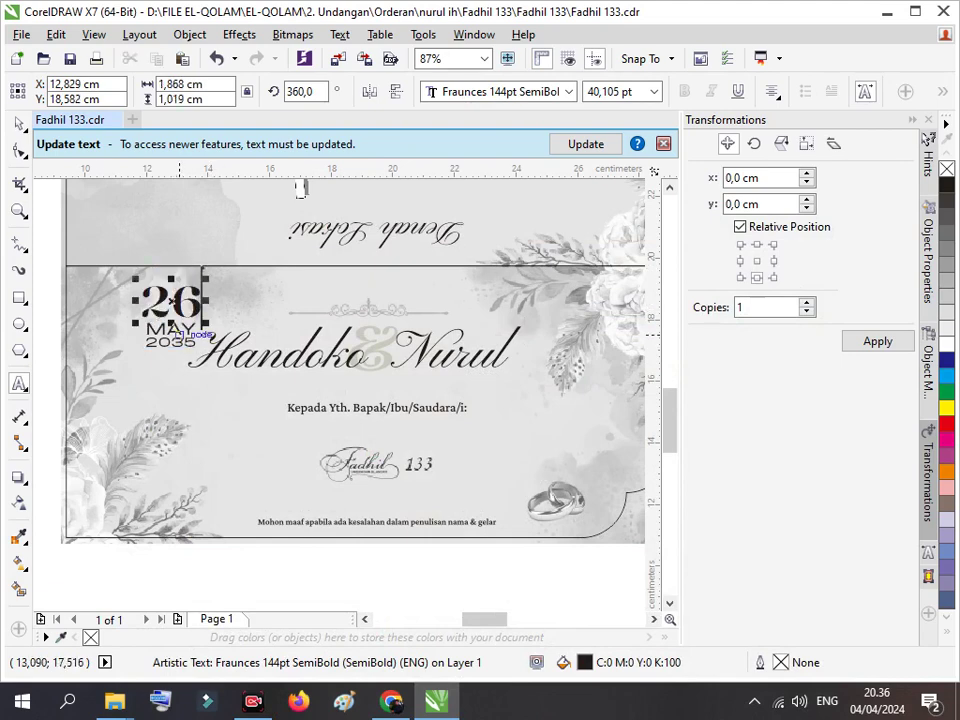
pyautogui.click(187, 318)
# Step: Delete the MAY lettering beside the day
pyautogui.scroll(3, 187, 318)
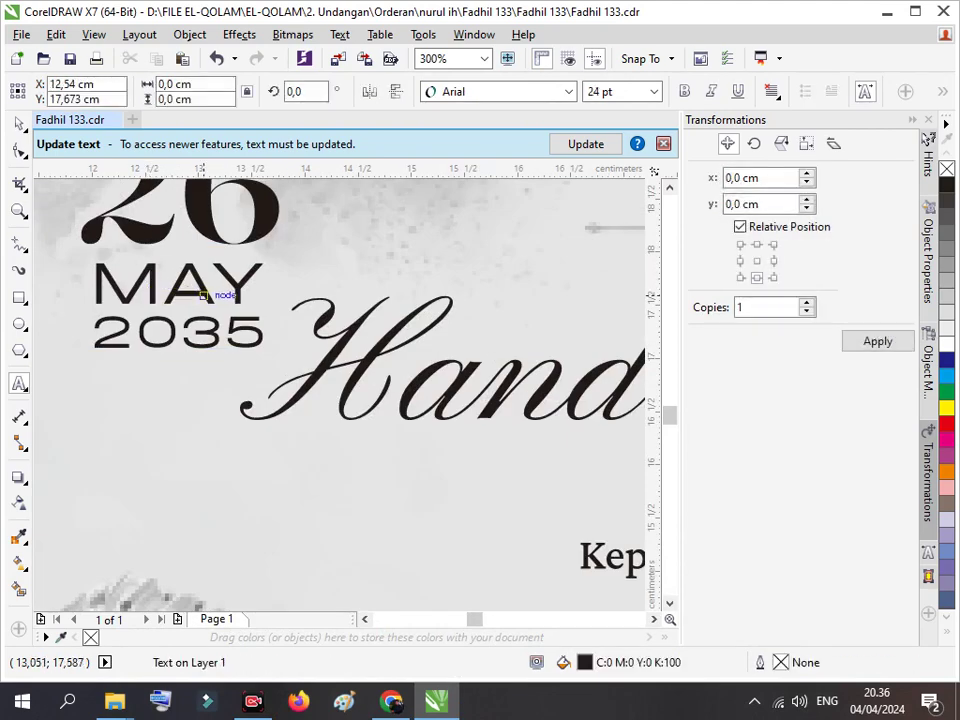
pyautogui.click(96, 297)
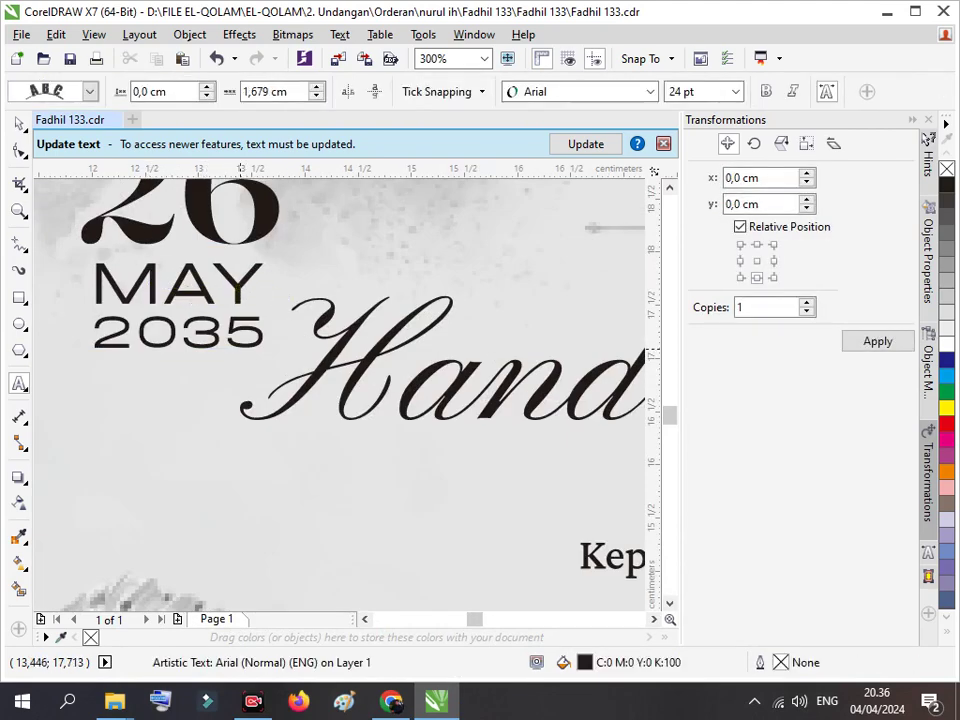
pyautogui.scroll(-3, 232, 331)
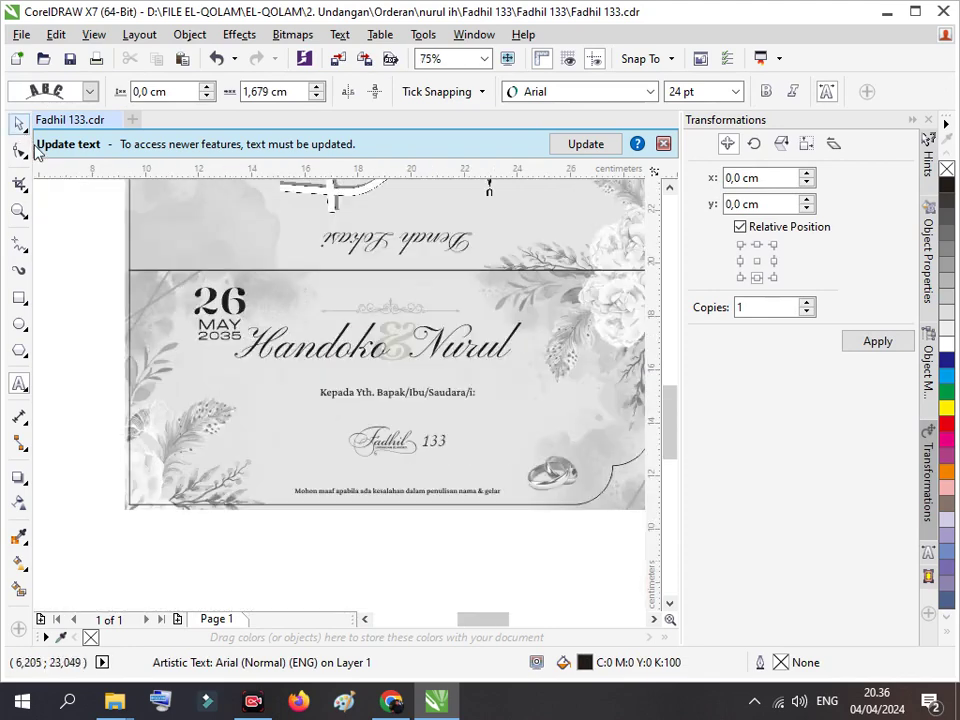
pyautogui.click(24, 128)
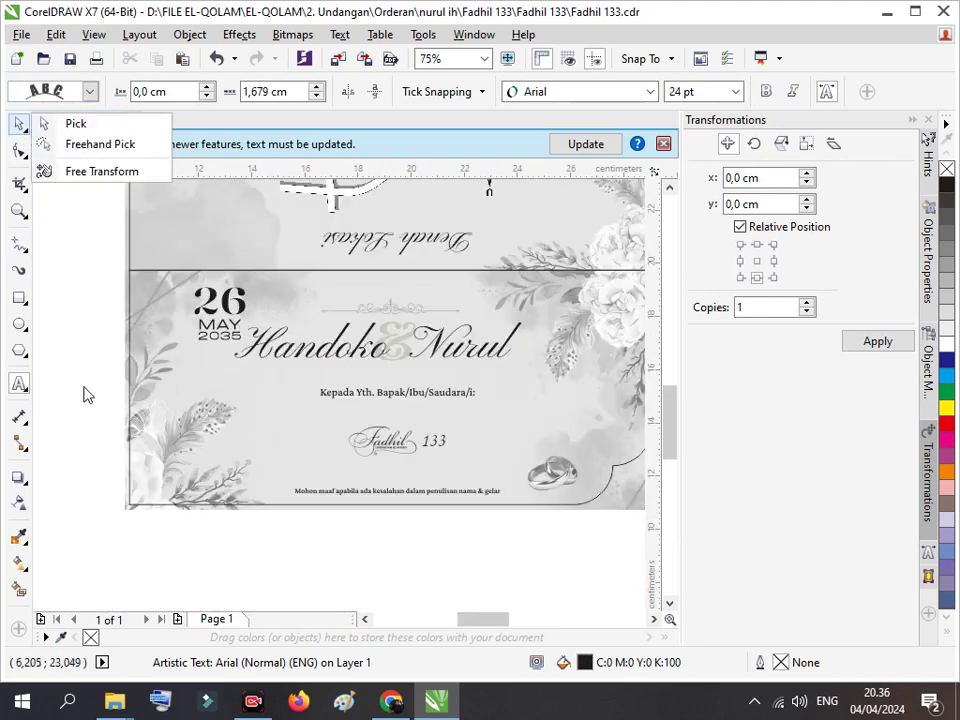
pyautogui.click(74, 123)
pyautogui.click(220, 324)
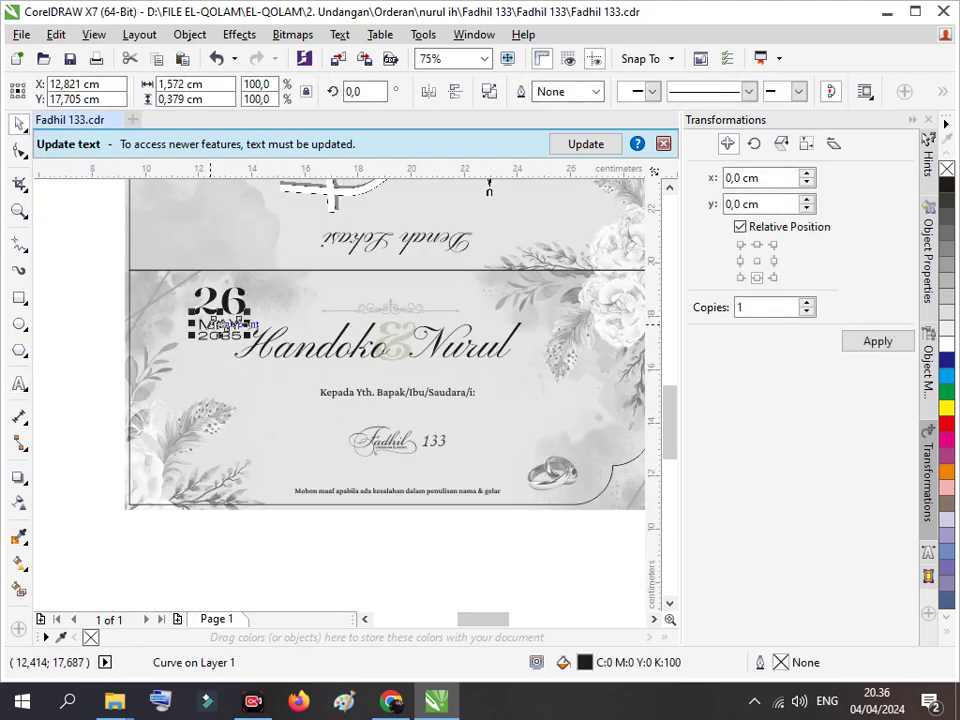
pyautogui.press('F10')
pyautogui.scroll(1, 211, 323)
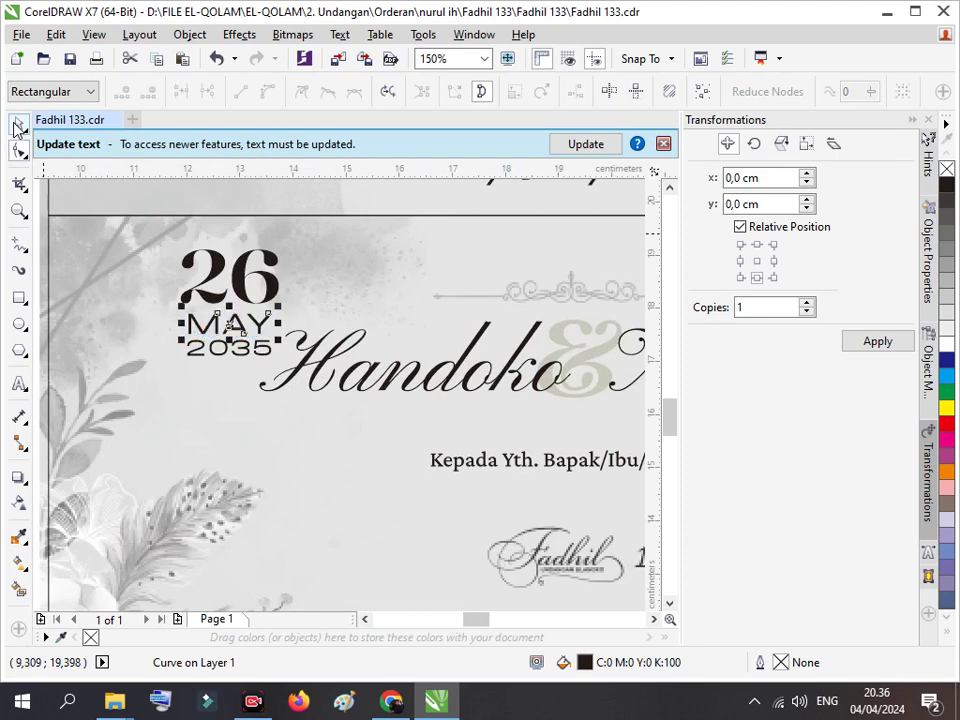
pyautogui.click(18, 124)
pyautogui.press('Delete')
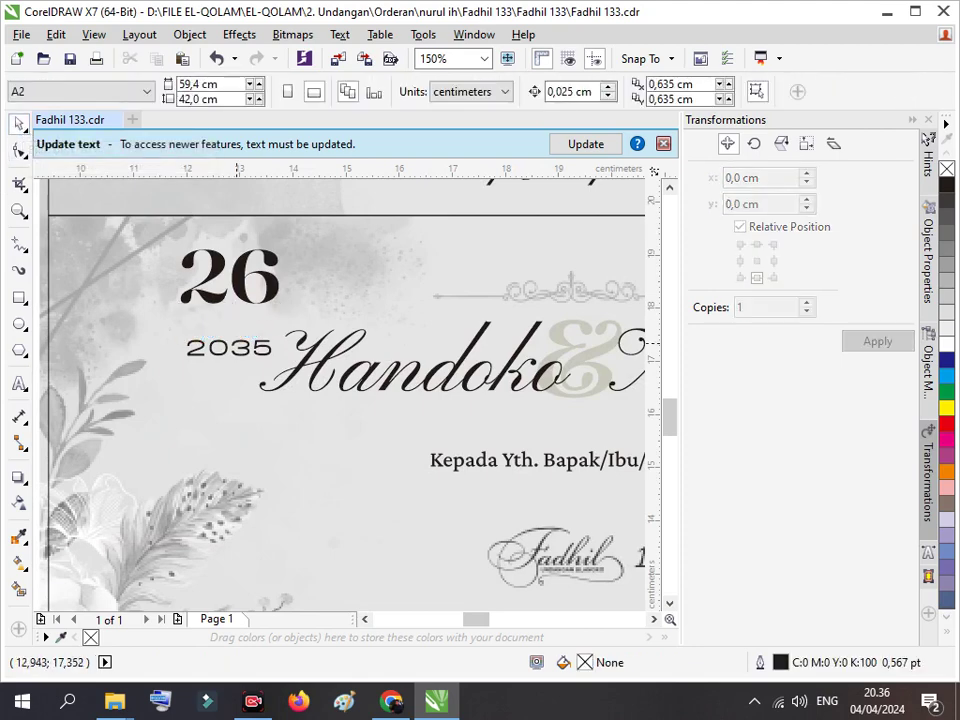
# Step: Change the year 2035 to 2024
pyautogui.click(238, 343)
pyautogui.doubleClick(238, 346)
pyautogui.moveTo(273, 347); pyautogui.dragTo(232, 347)
pyautogui.write('24')
pyautogui.click(17, 124)
# Step: Duplicate the 2024 text and retype the copy as APRIL
pyautogui.hotkey('ctrl', 'd')
pyautogui.click(274, 313)
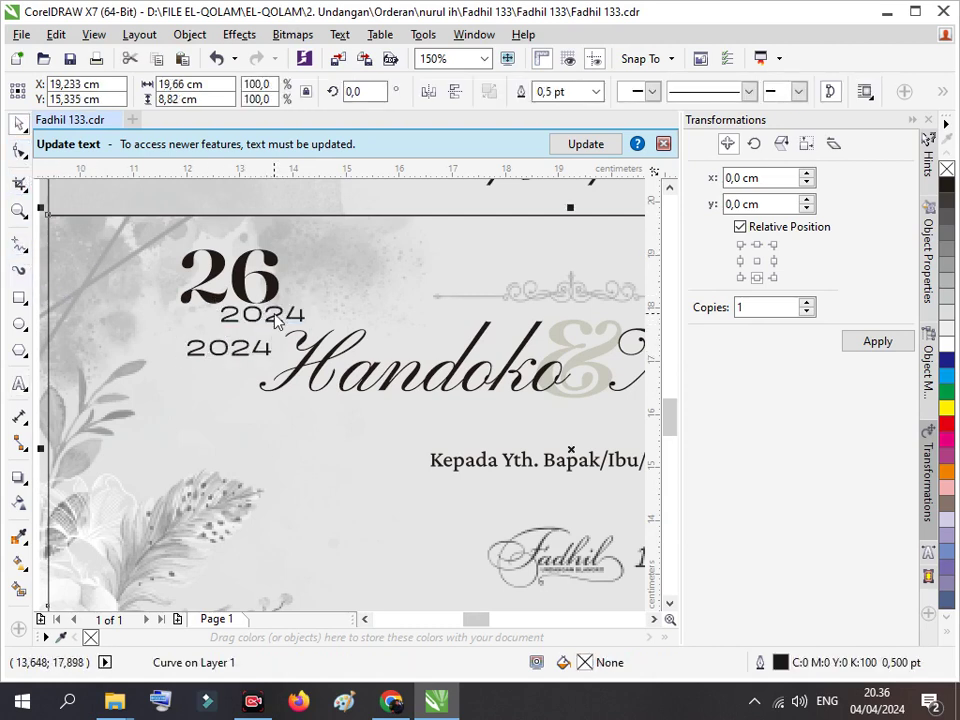
pyautogui.press('F10')
pyautogui.press('Tab')
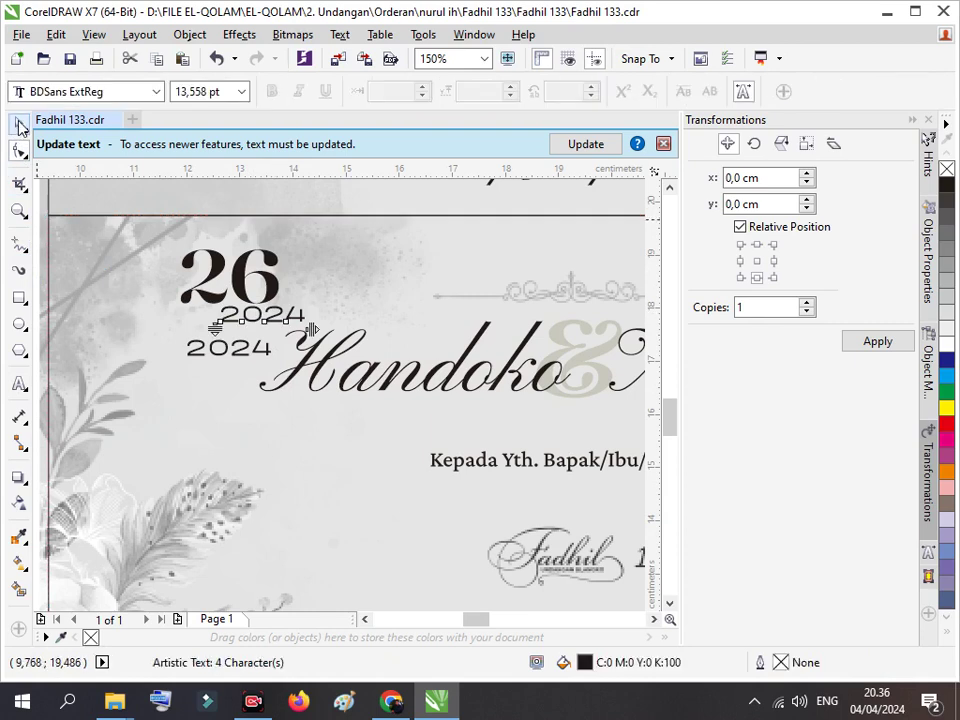
pyautogui.click(17, 124)
pyautogui.doubleClick(286, 313)
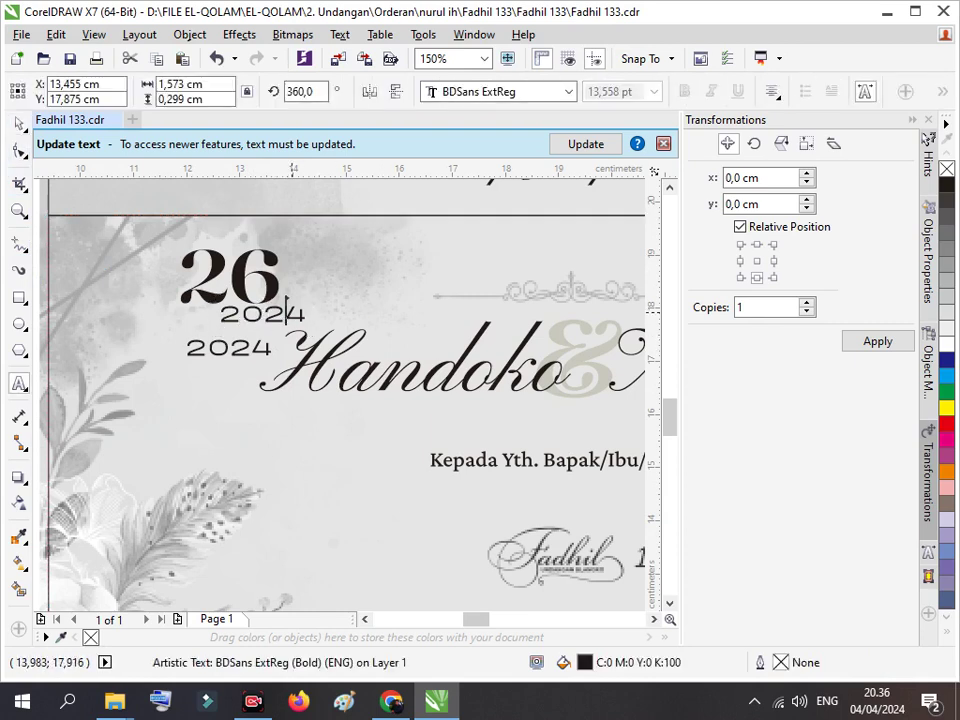
pyautogui.hotkey('ctrl', 'a')
pyautogui.write('ap')
pyautogui.press('BackSpace')
pyautogui.press('BackSpace')
pyautogui.write('APRIL')
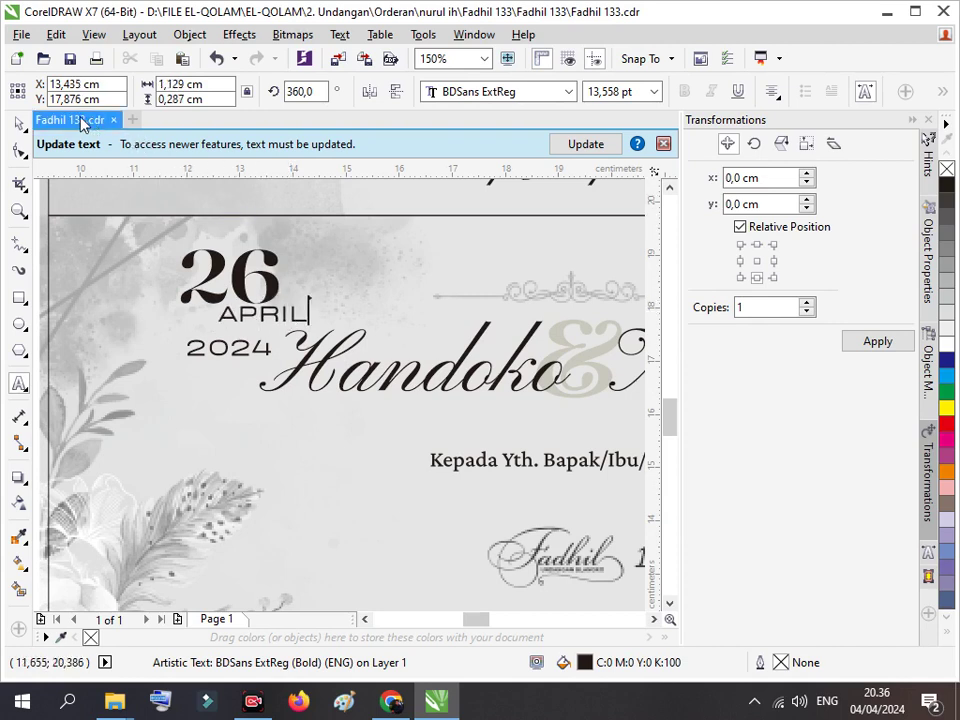
pyautogui.click(18, 124)
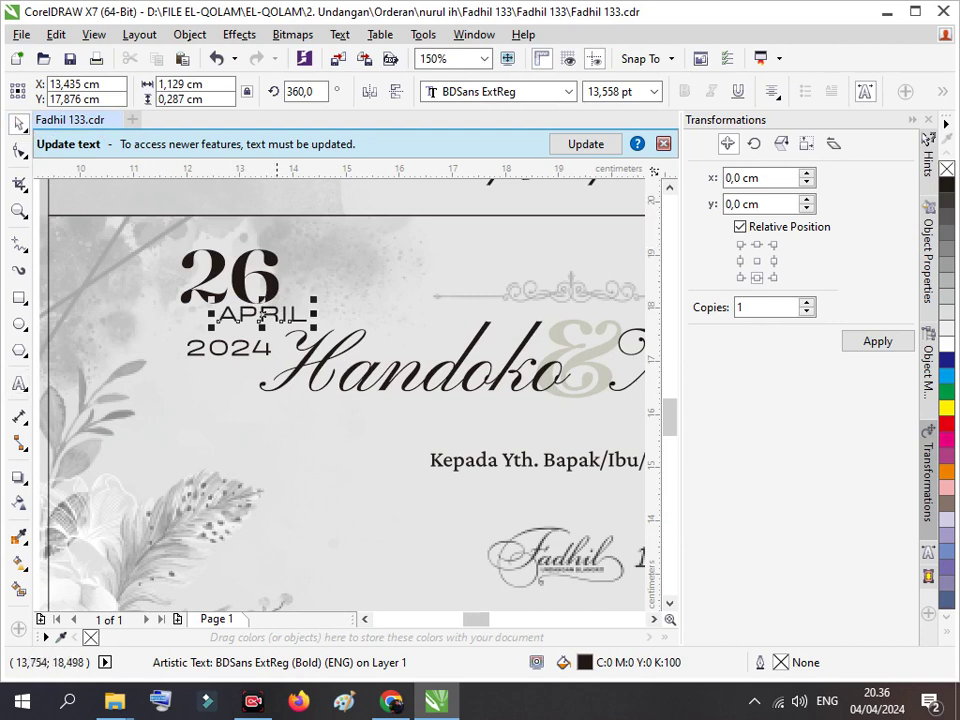
# Step: Move APRIL under 26, above 2024
pyautogui.moveTo(263, 316); pyautogui.dragTo(231, 322)
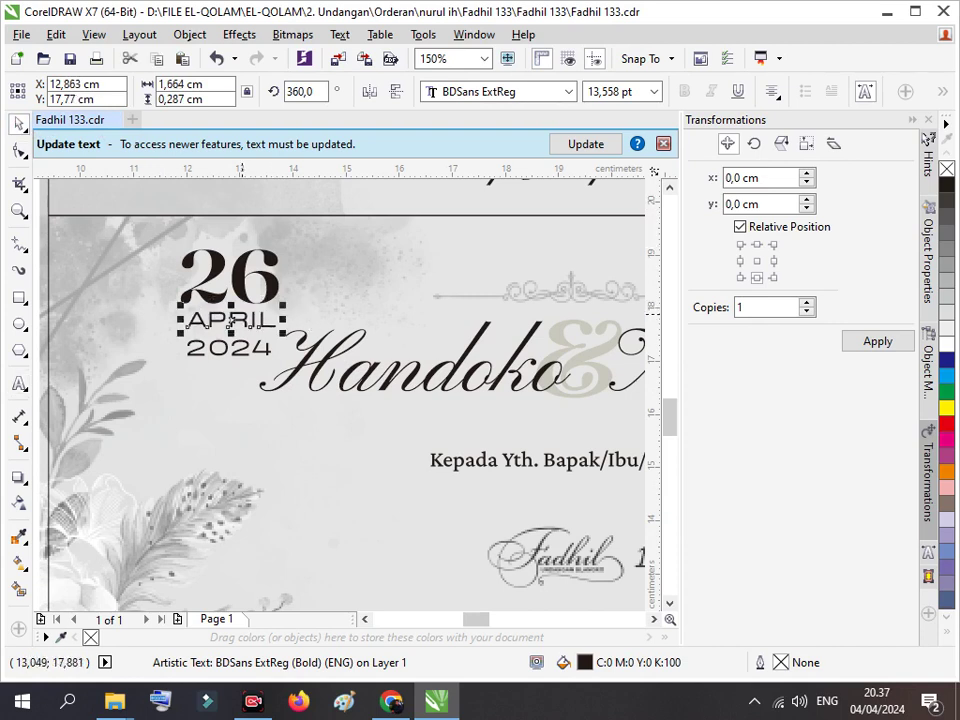
pyautogui.keyDown('shift'); pyautogui.click(230, 288); pyautogui.keyUp('shift')
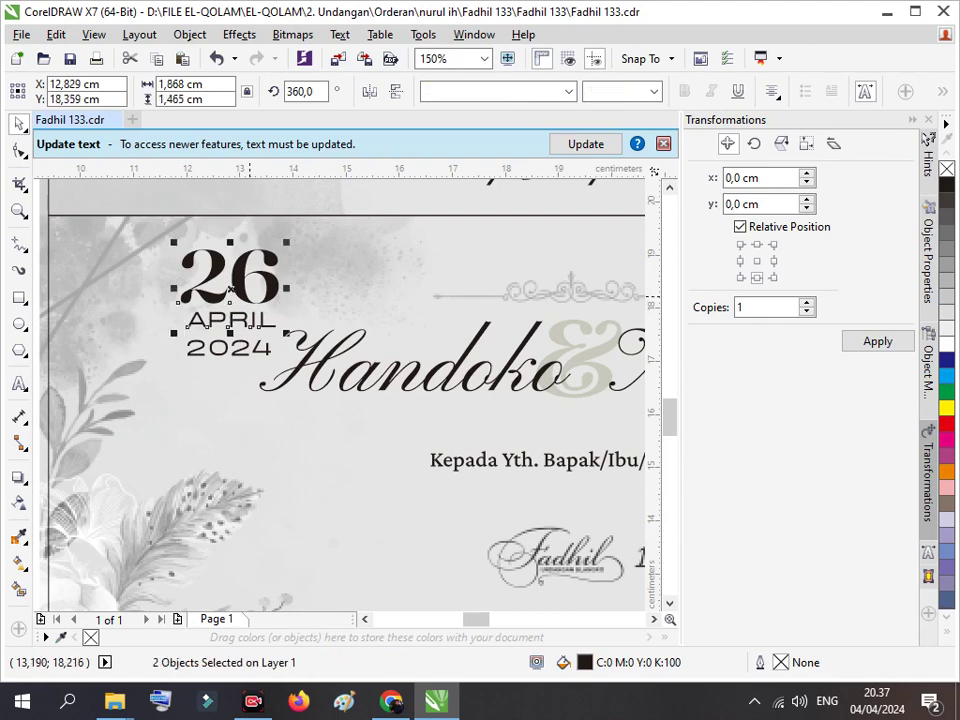
pyautogui.click(428, 550)
# Step: Ungroup the rotated group on the neighbouring card
pyautogui.scroll(-2, 462, 405)
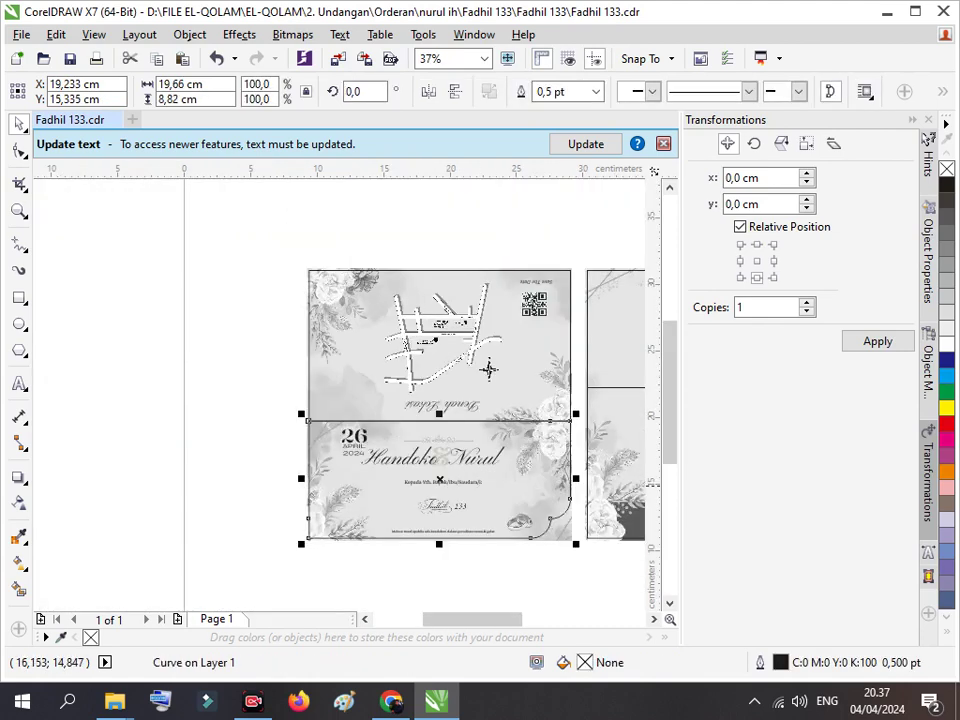
pyautogui.scroll(1, 488, 478)
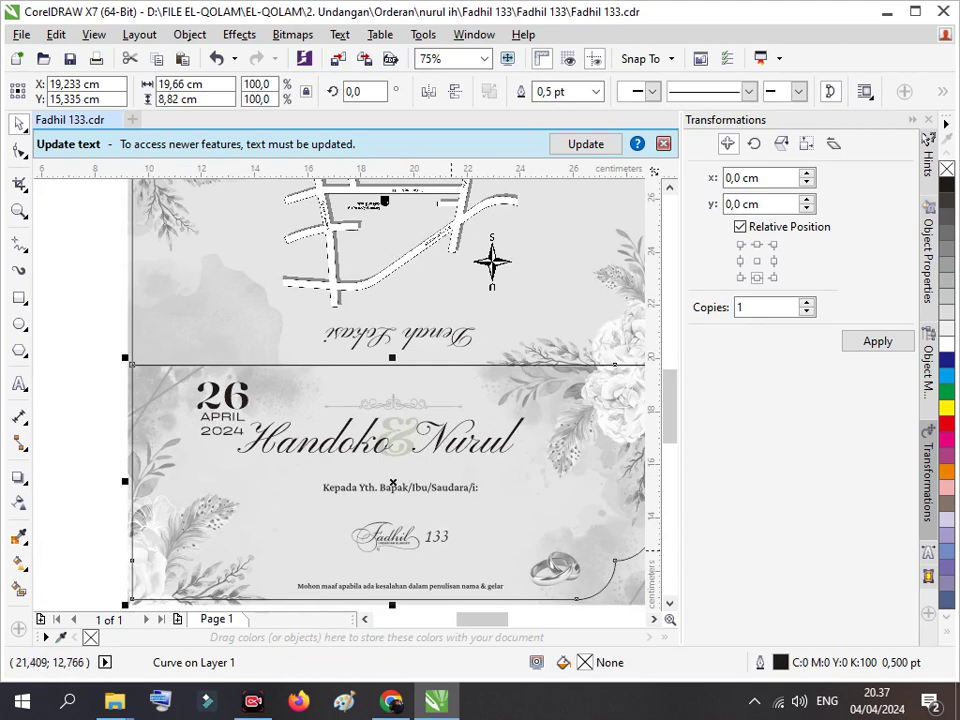
pyautogui.scroll(1, 392, 482)
pyautogui.scroll(-1, 341, 418)
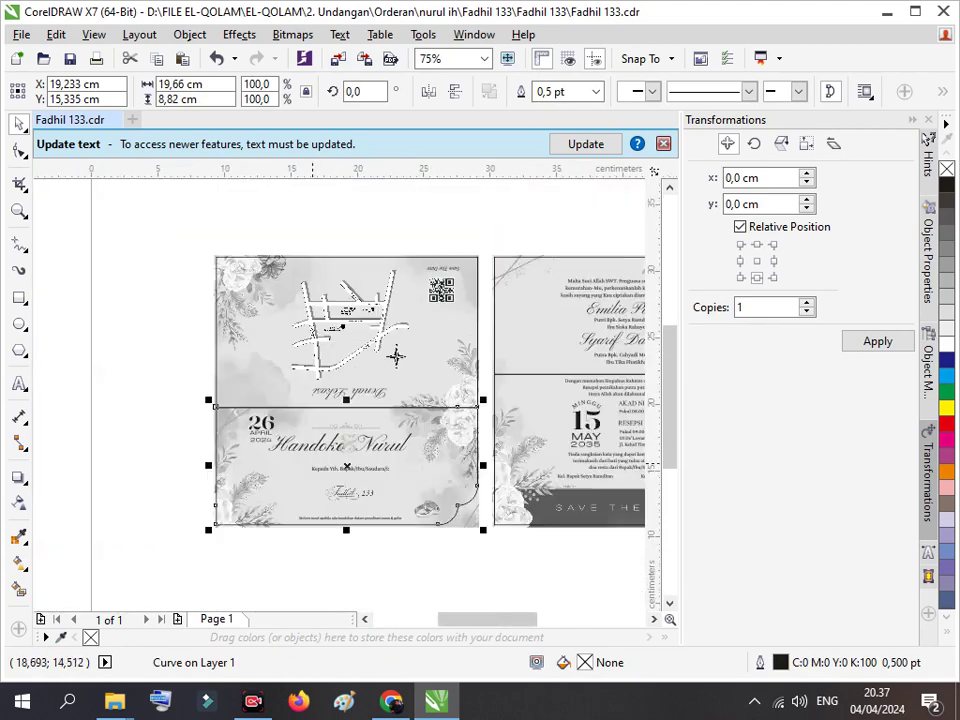
pyautogui.scroll(-1, 500, 455)
pyautogui.scroll(2, 530, 455)
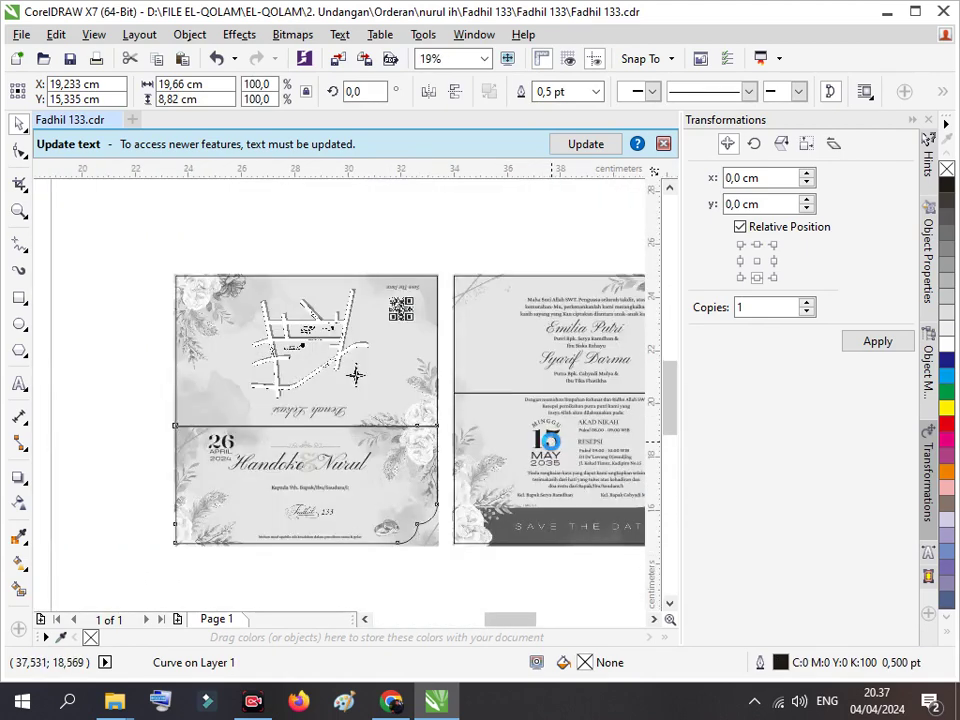
pyautogui.click(560, 438)
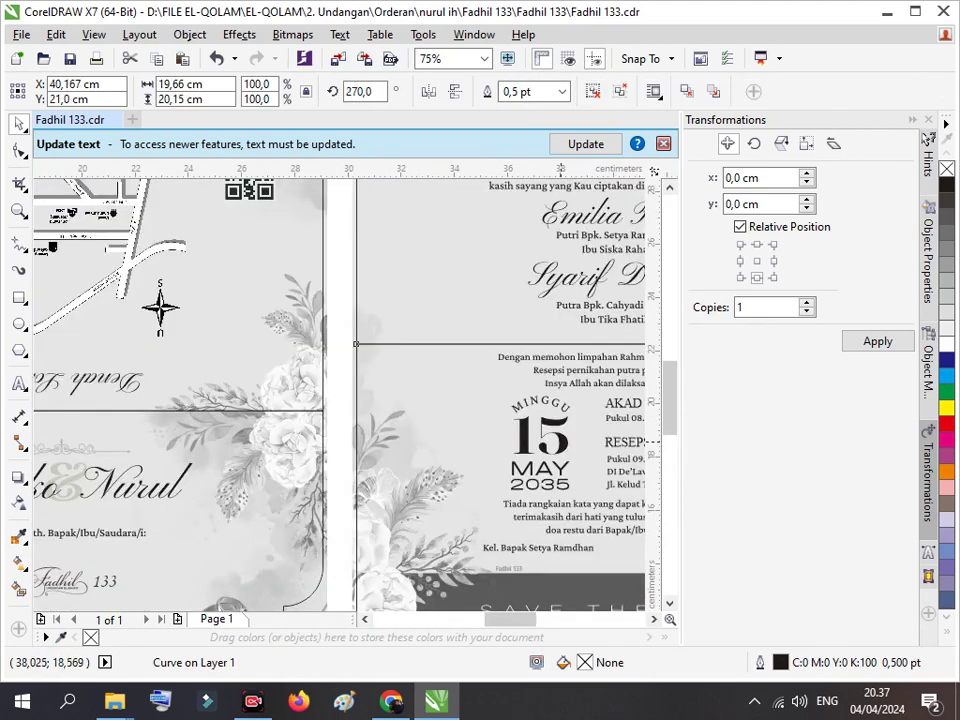
pyautogui.click(592, 92)
# Step: Ungroup the MINGGU 15 MAY 2035 date block into separate text pieces
pyautogui.press('Escape')
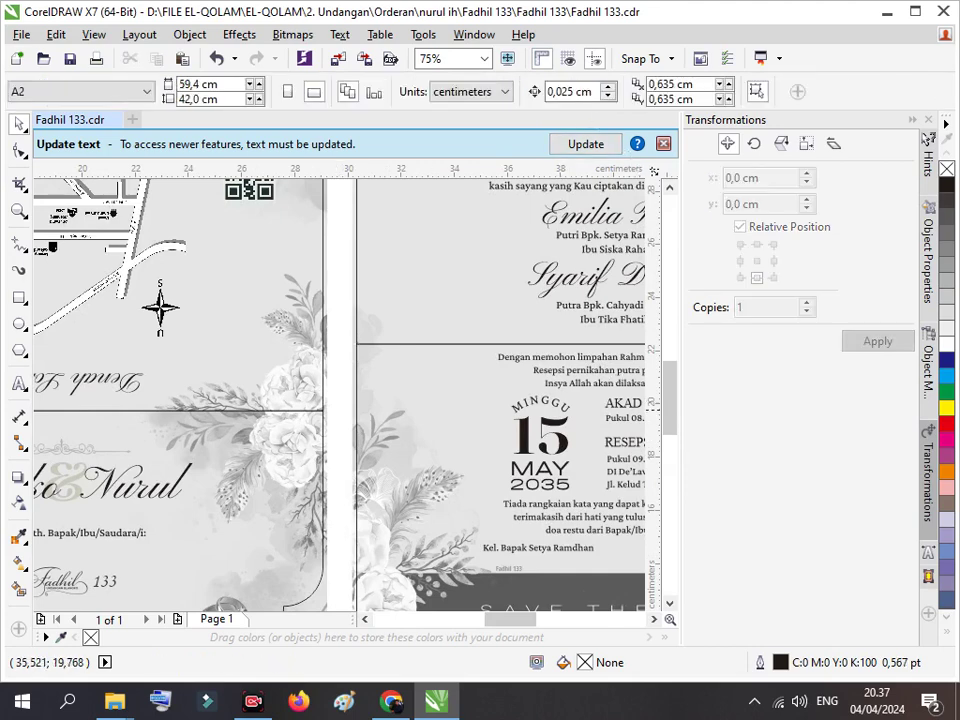
pyautogui.press('Tab')
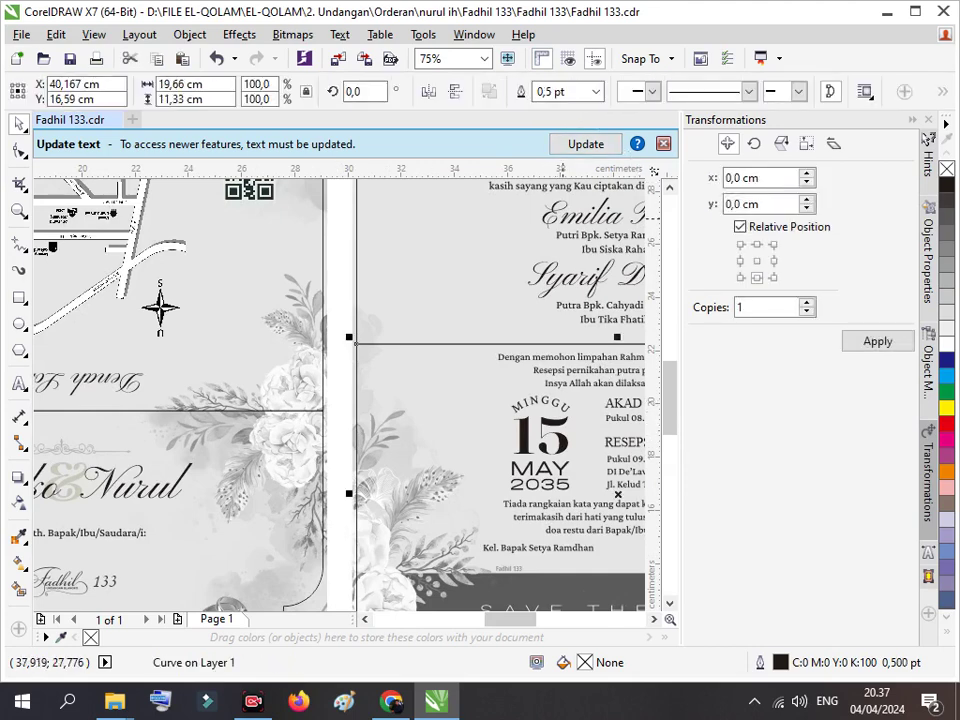
pyautogui.press('Escape')
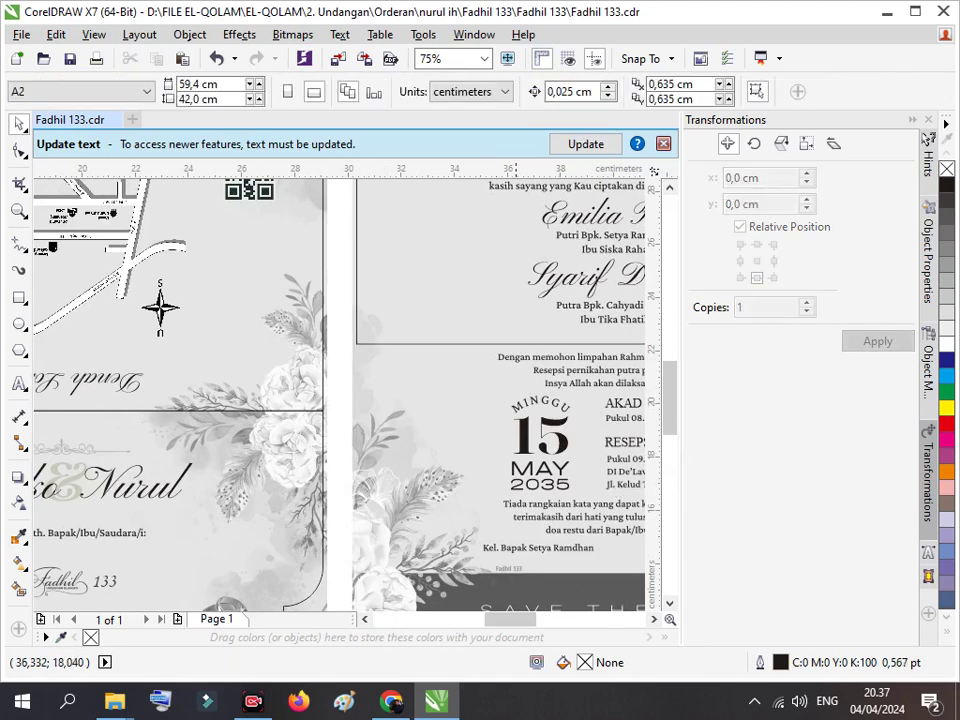
pyautogui.press('Tab')
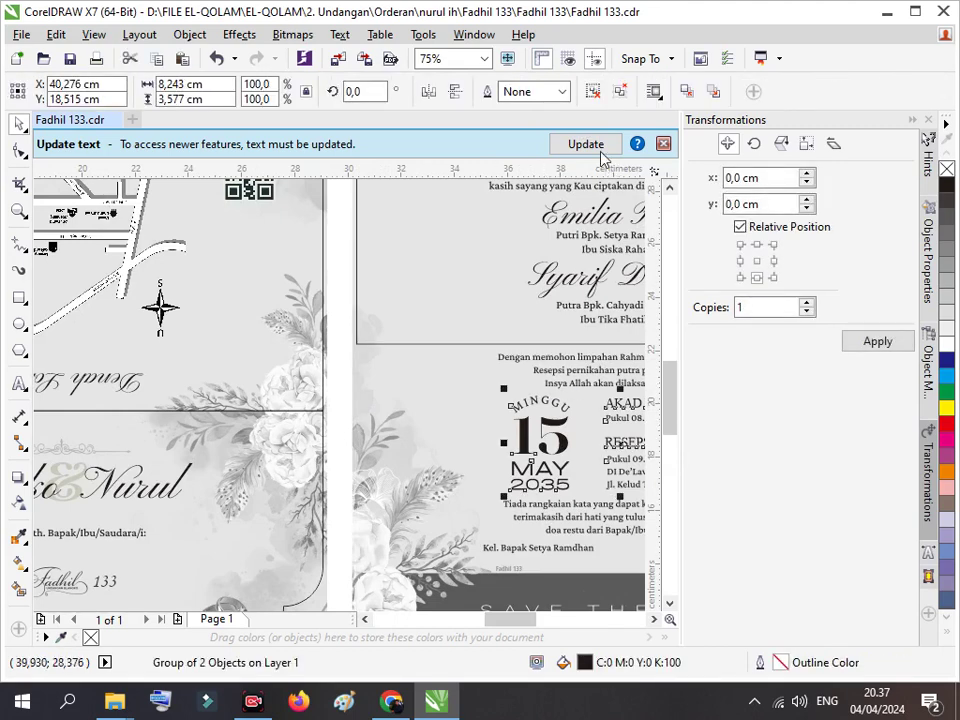
pyautogui.click(592, 91)
pyautogui.scroll(-4, 255, 432)
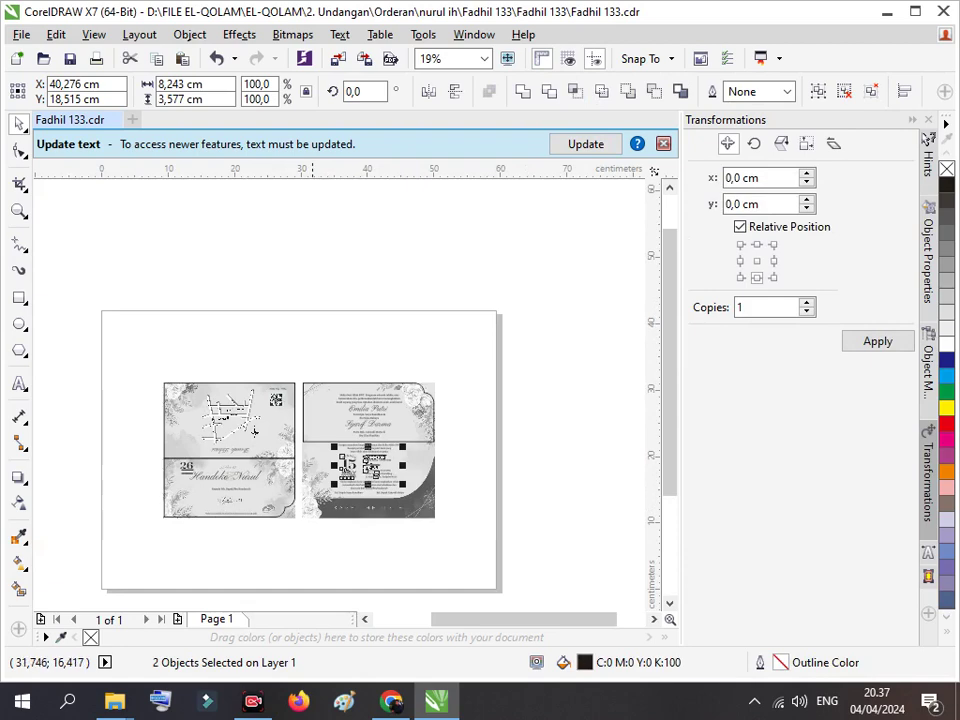
pyautogui.scroll(4, 255, 432)
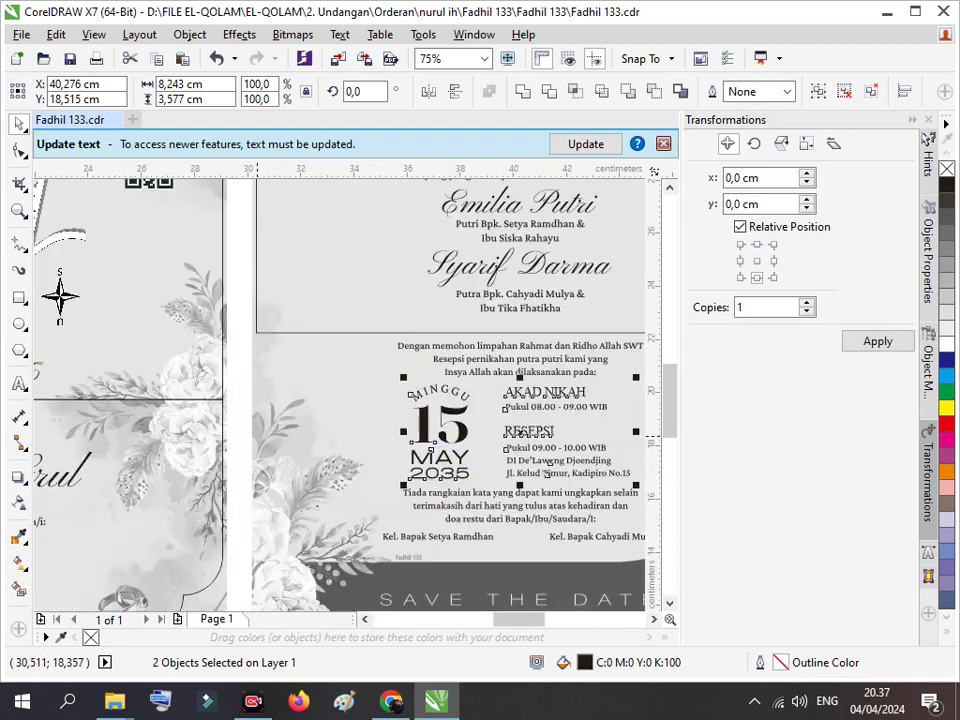
pyautogui.click(251, 438)
pyautogui.press('Escape')
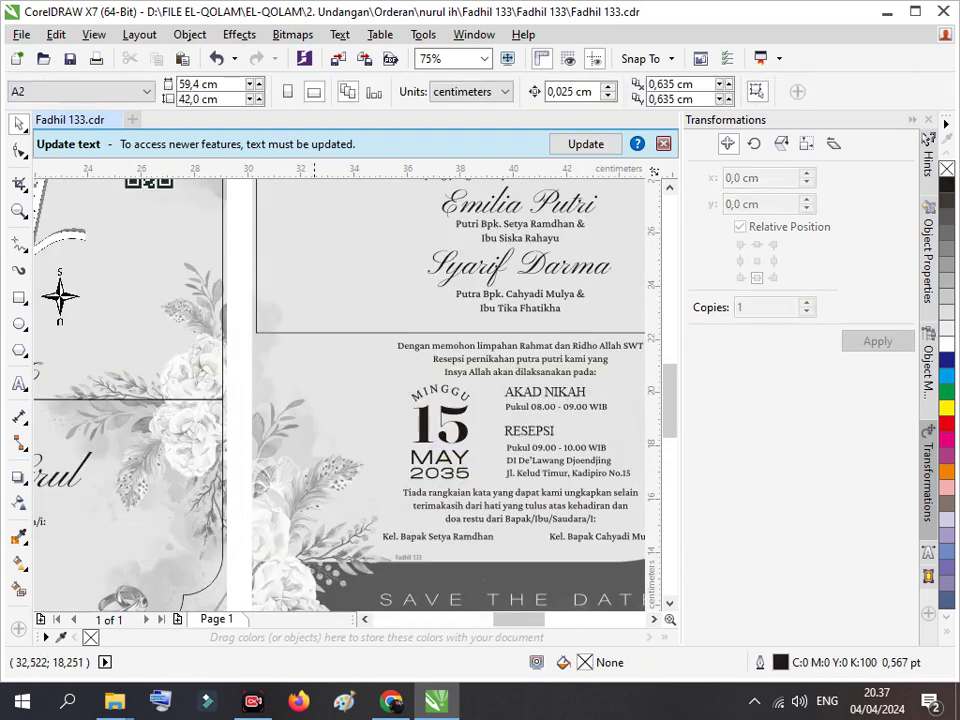
pyautogui.click(422, 410)
pyautogui.click(422, 410)
pyautogui.click(590, 95)
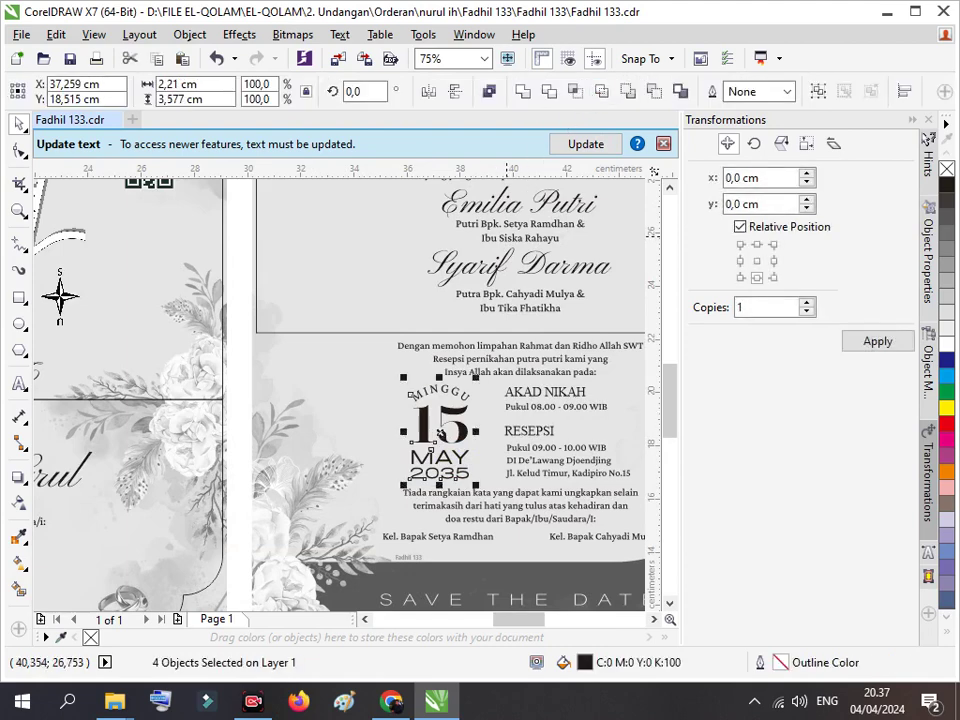
pyautogui.press('Escape')
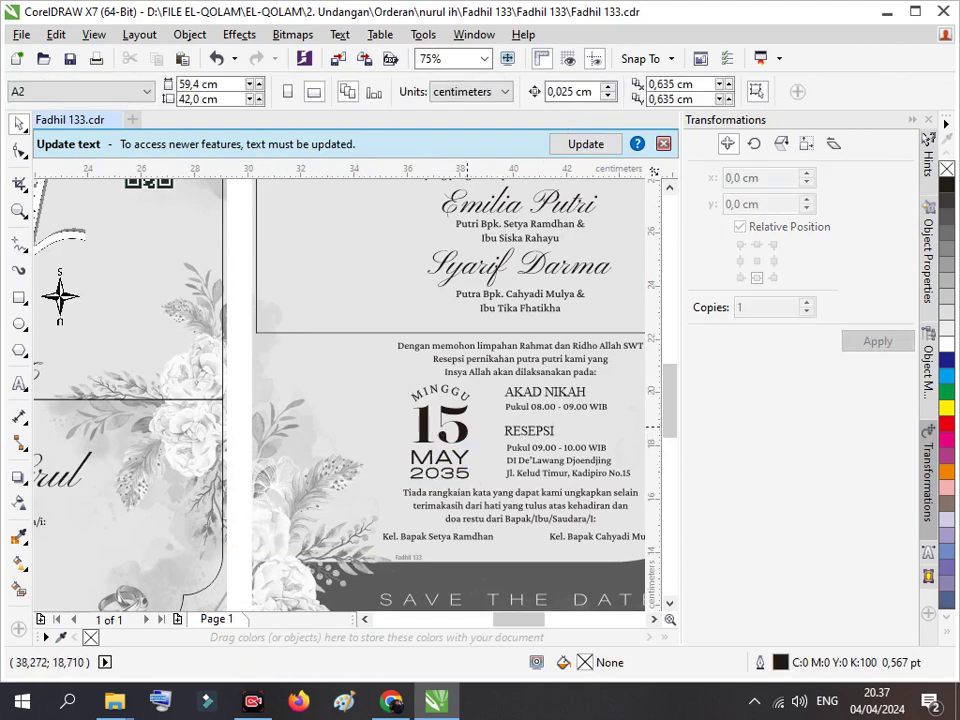
pyautogui.press('Tab')
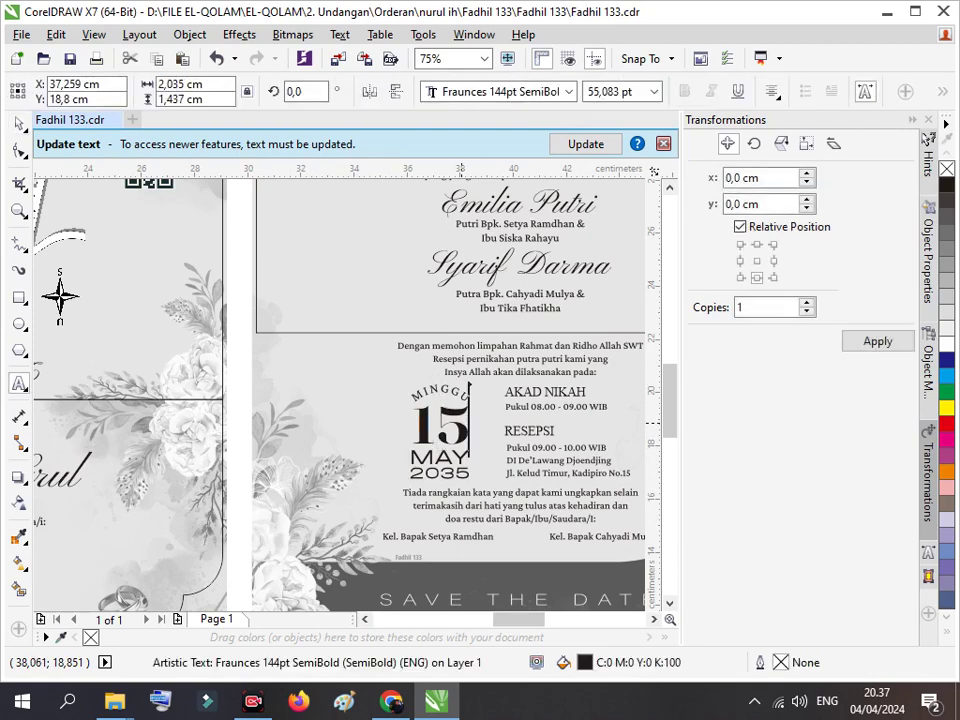
# Step: Replace the day 15 with 26 and 27, following the date in the chat
pyautogui.click(392, 701)
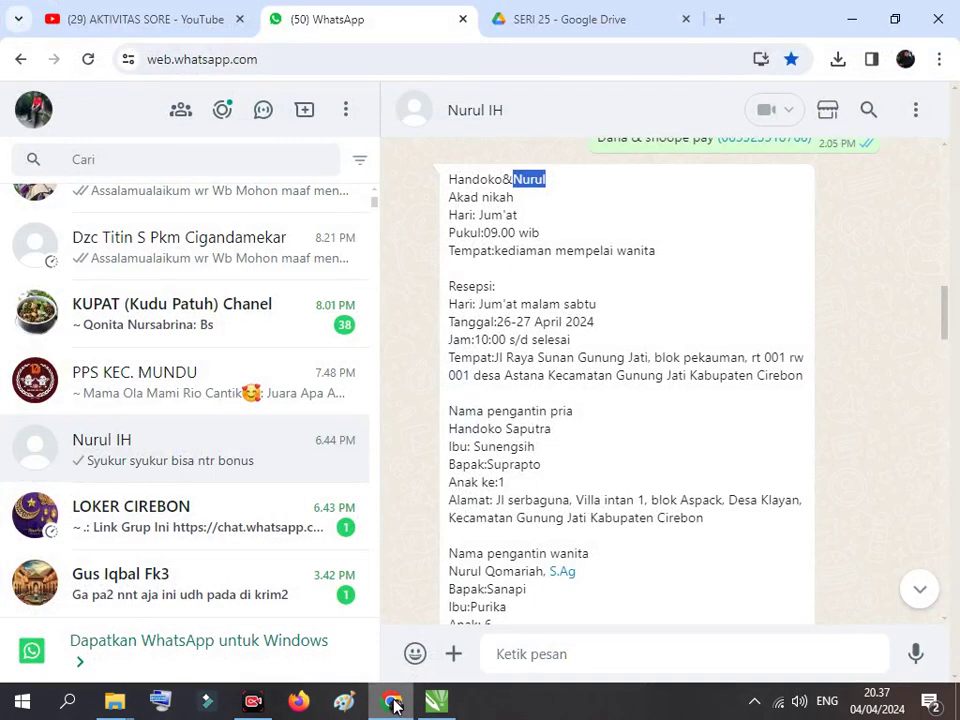
pyautogui.click(392, 701)
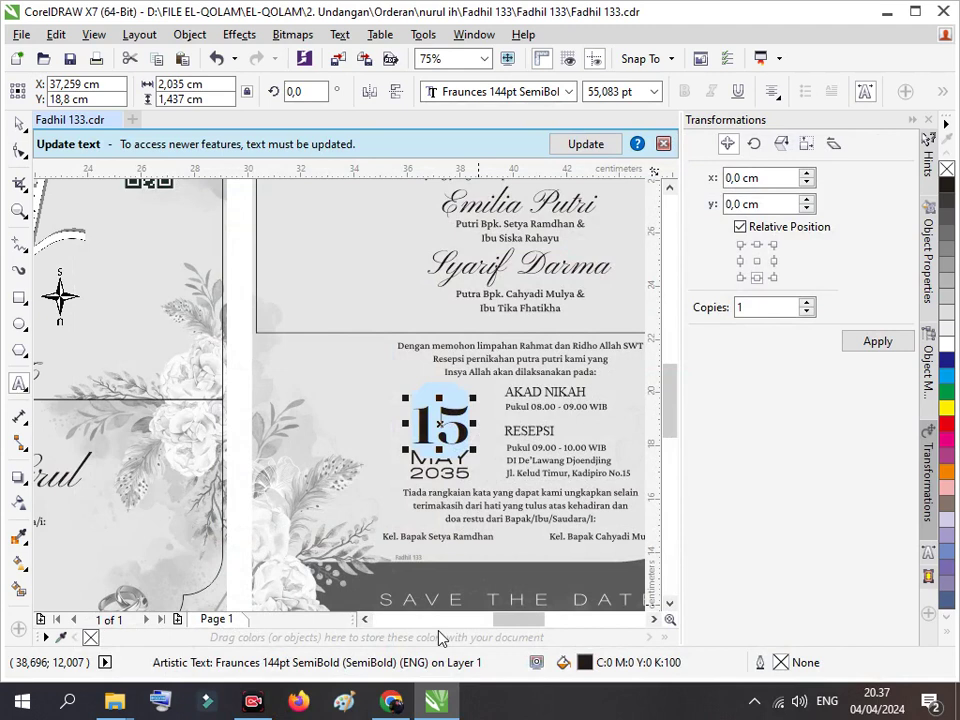
pyautogui.click(440, 471)
pyautogui.click(468, 425)
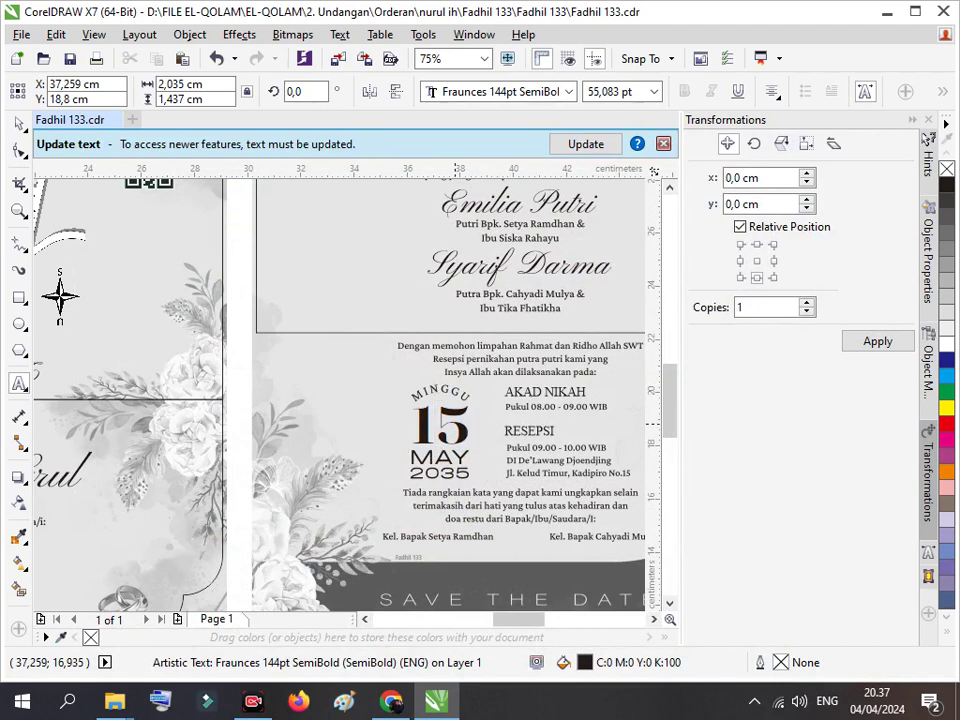
pyautogui.press('BackSpace')
pyautogui.press('BackSpace')
pyautogui.write('26')
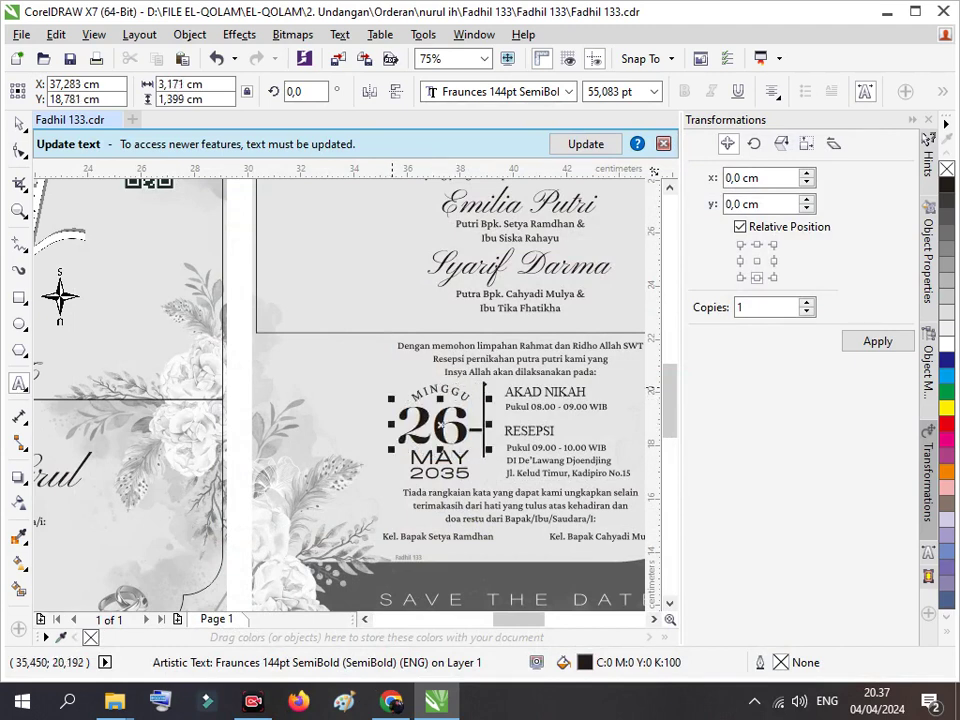
pyautogui.press('Delete')
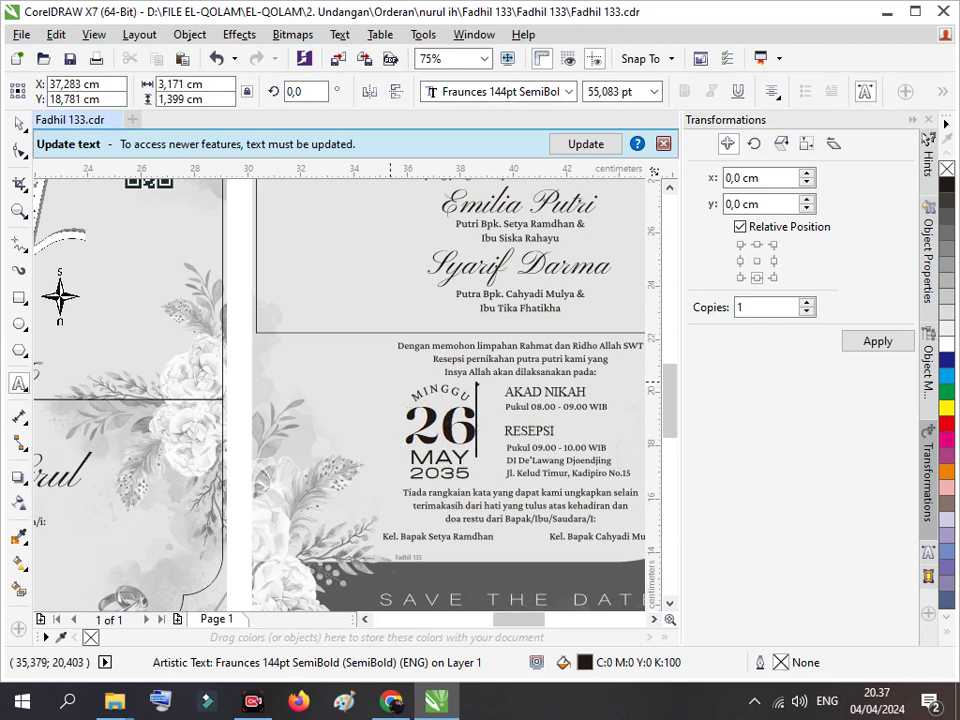
pyautogui.press('Return')
pyautogui.write('27')
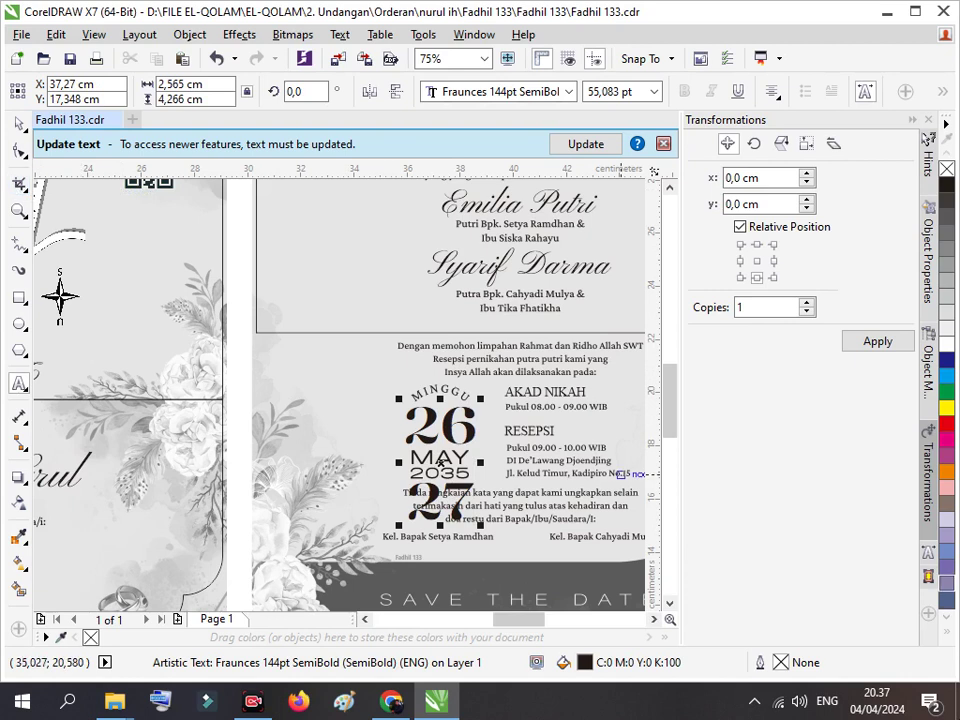
# Step: Shrink the day text, join it into 26-27 on one line, and place it below MINGGU
pyautogui.click(16, 124)
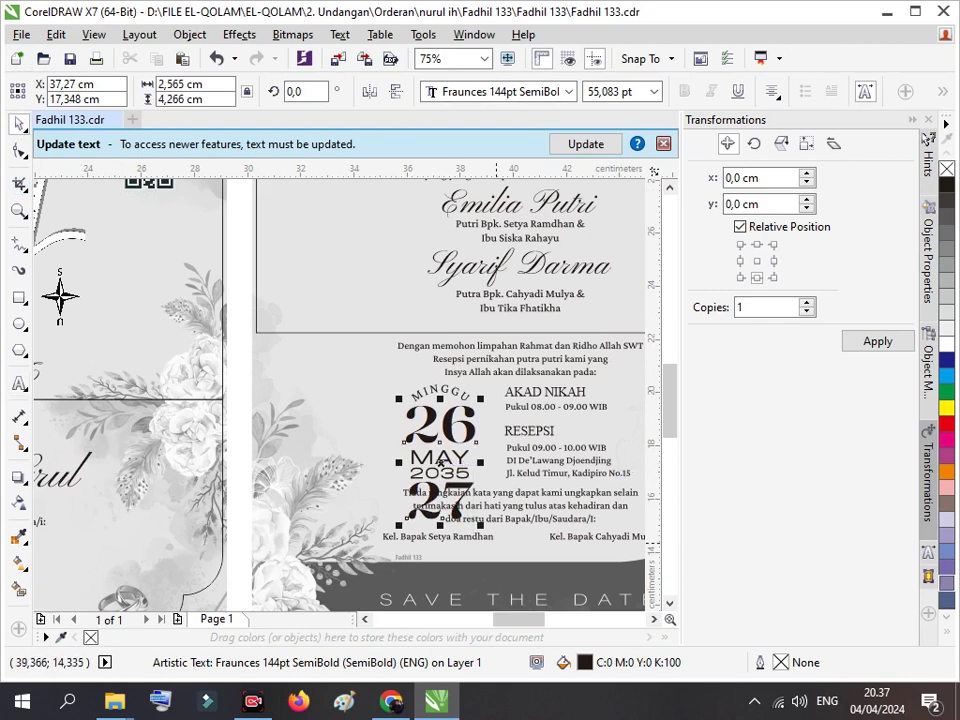
pyautogui.moveTo(480, 520); pyautogui.dragTo(445, 468)
pyautogui.doubleClick(413, 443)
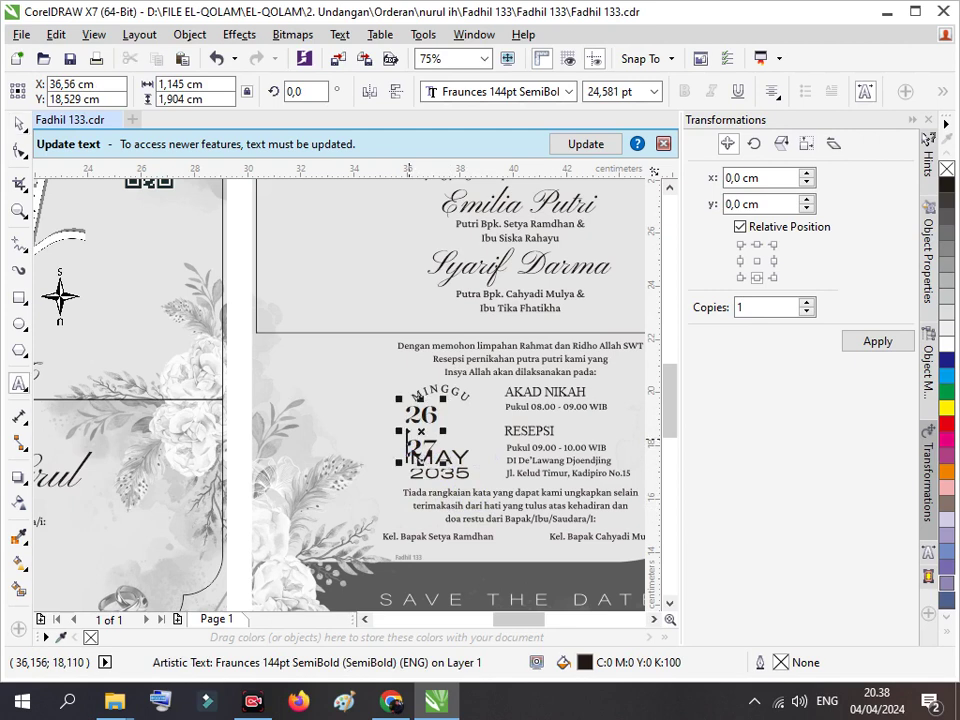
pyautogui.press('BackSpace')
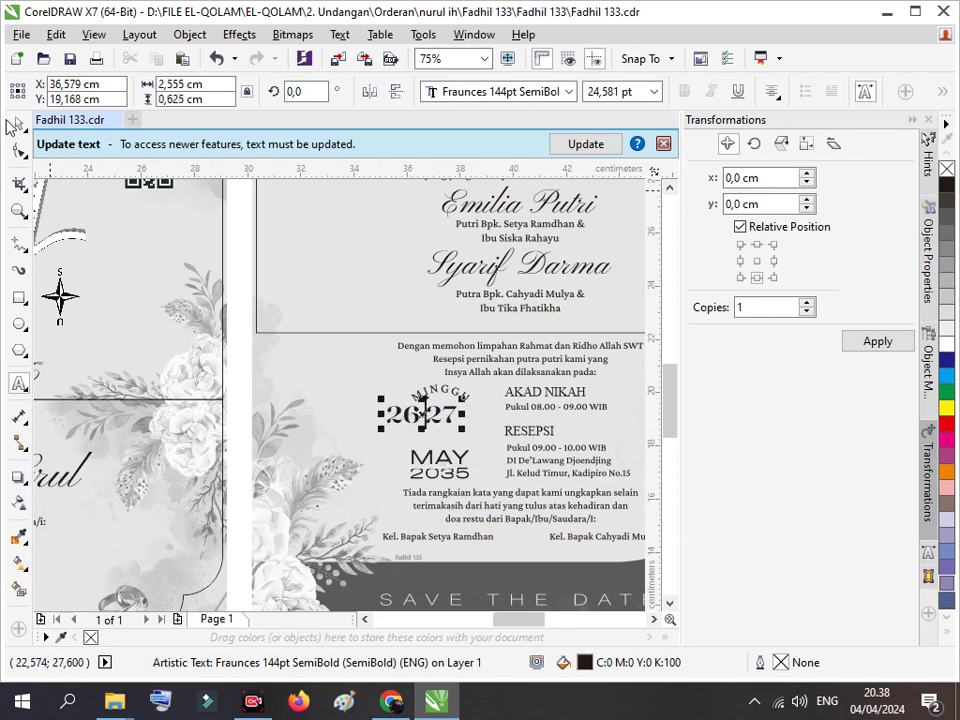
pyautogui.click(18, 123)
pyautogui.moveTo(424, 405); pyautogui.dragTo(440, 422)
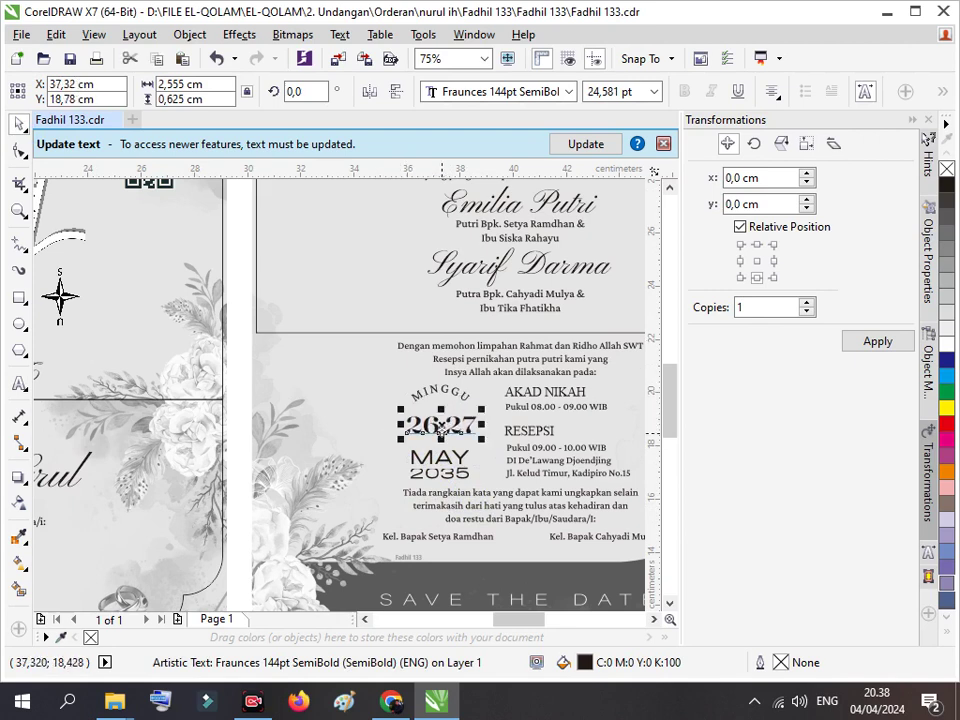
# Step: Delete the MAY lettering and change the year 2035 to 2024
pyautogui.click(440, 458)
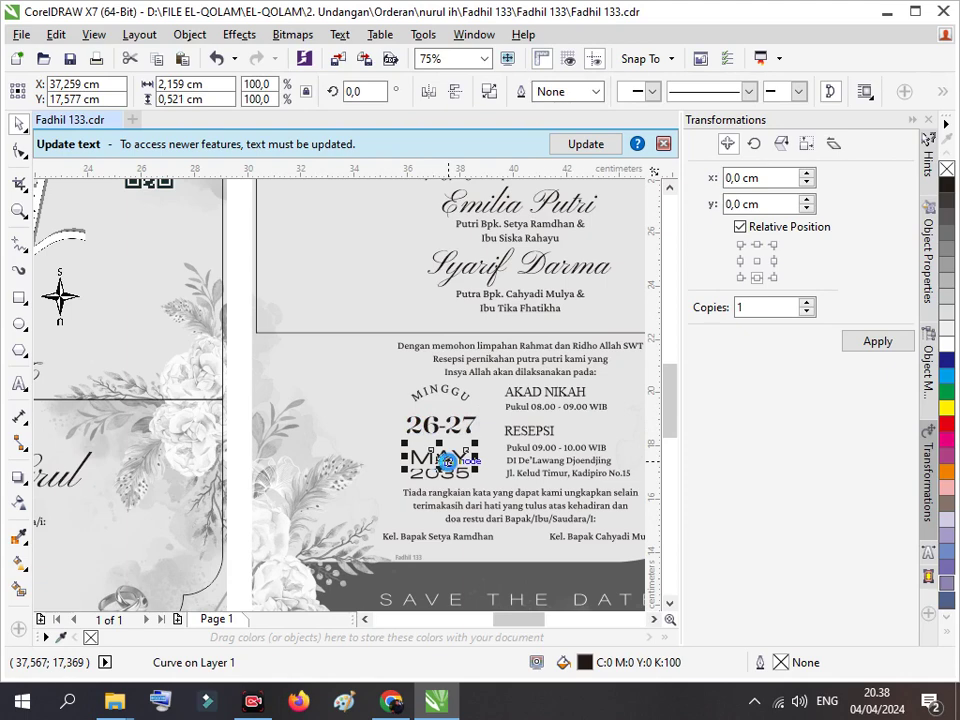
pyautogui.press('Delete')
pyautogui.click(457, 476)
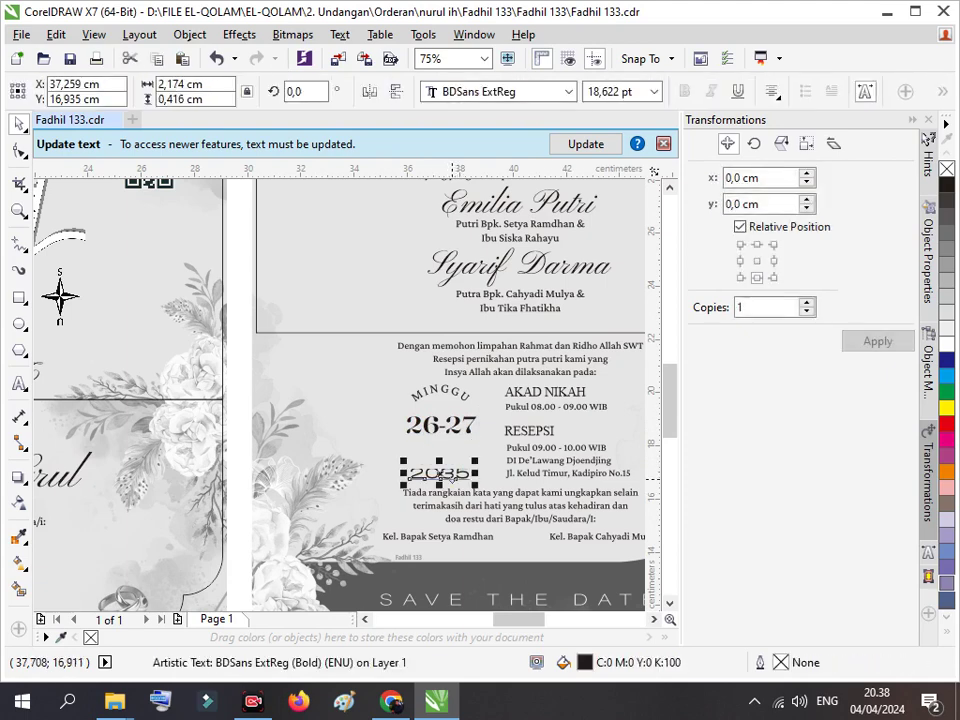
pyautogui.doubleClick(460, 474)
pyautogui.press('BackSpace')
pyautogui.press('BackSpace')
pyautogui.write('24')
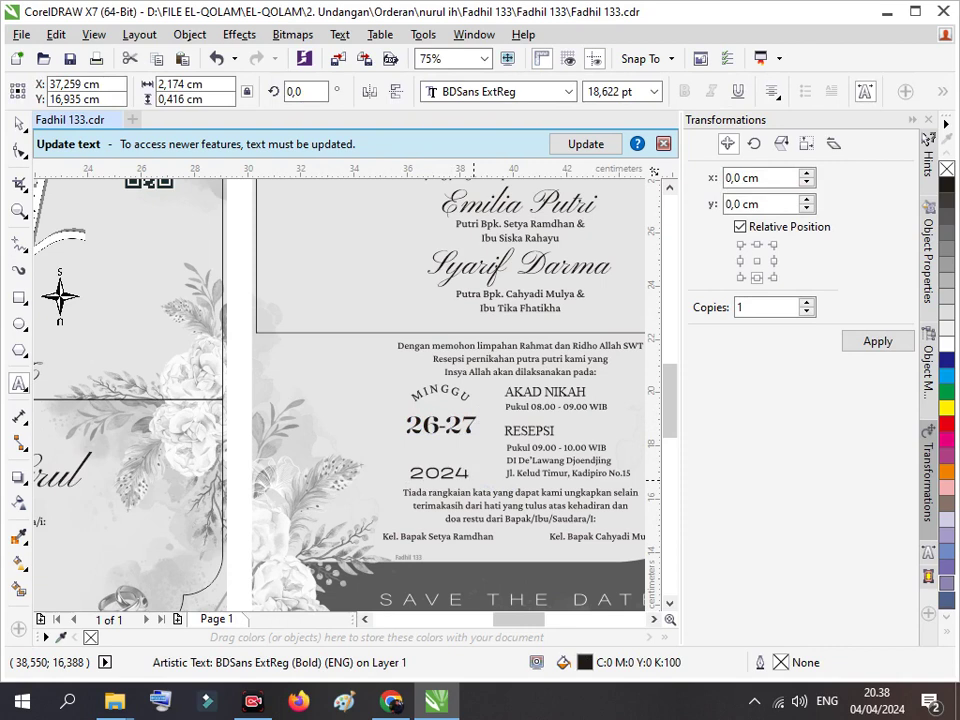
pyautogui.click(19, 123)
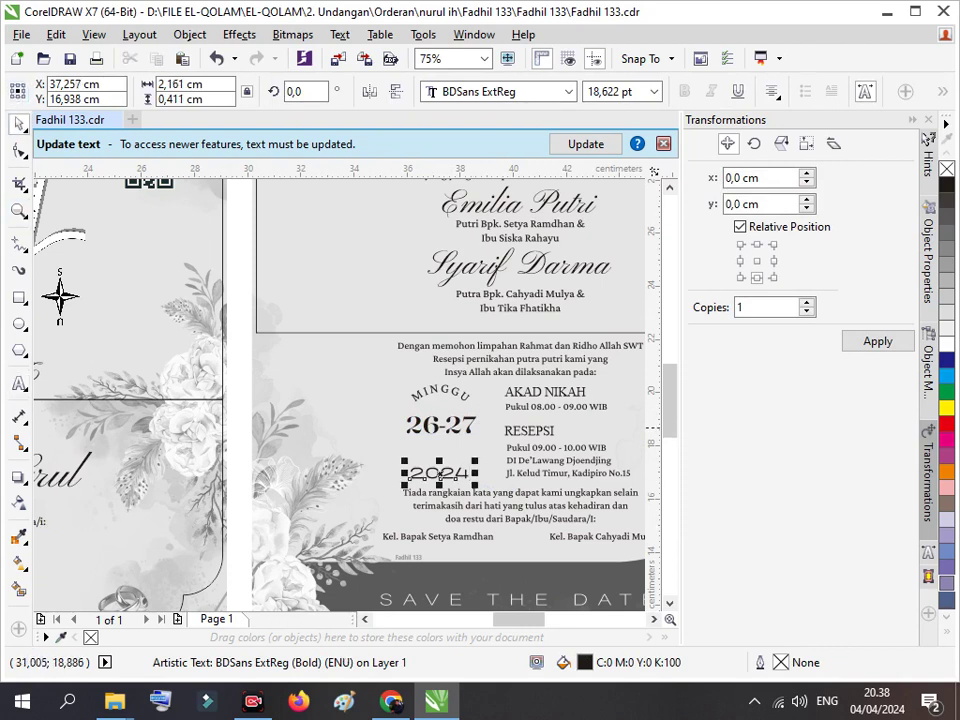
# Step: Duplicate the 2024 text and retype the copy as APRIL
pyautogui.hotkey('ctrl', 'd')
pyautogui.doubleClick(474, 456)
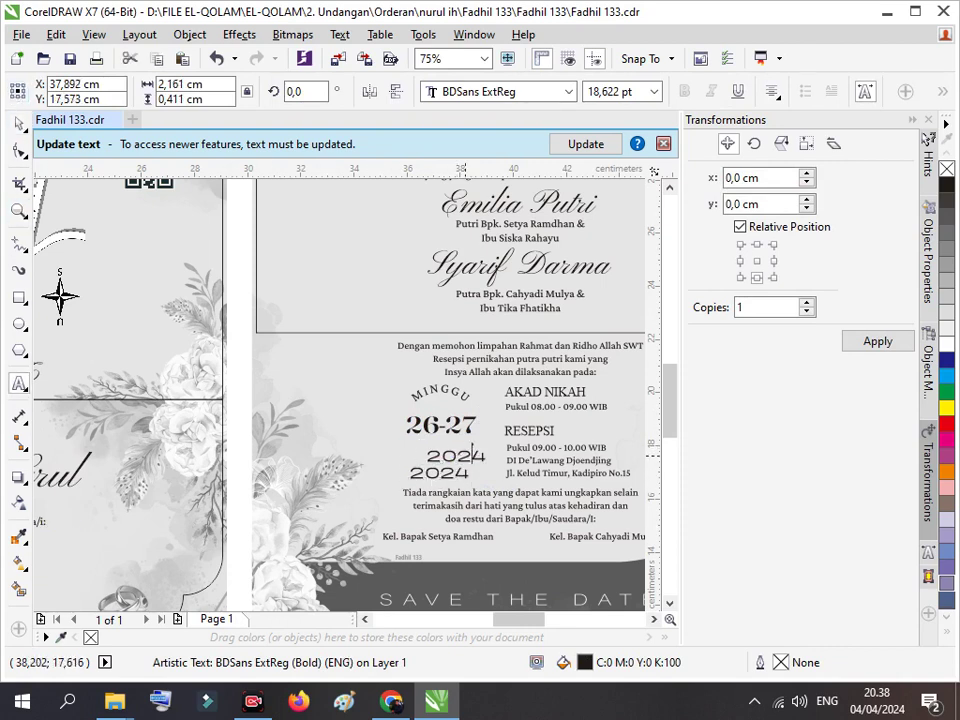
pyautogui.write('APE')
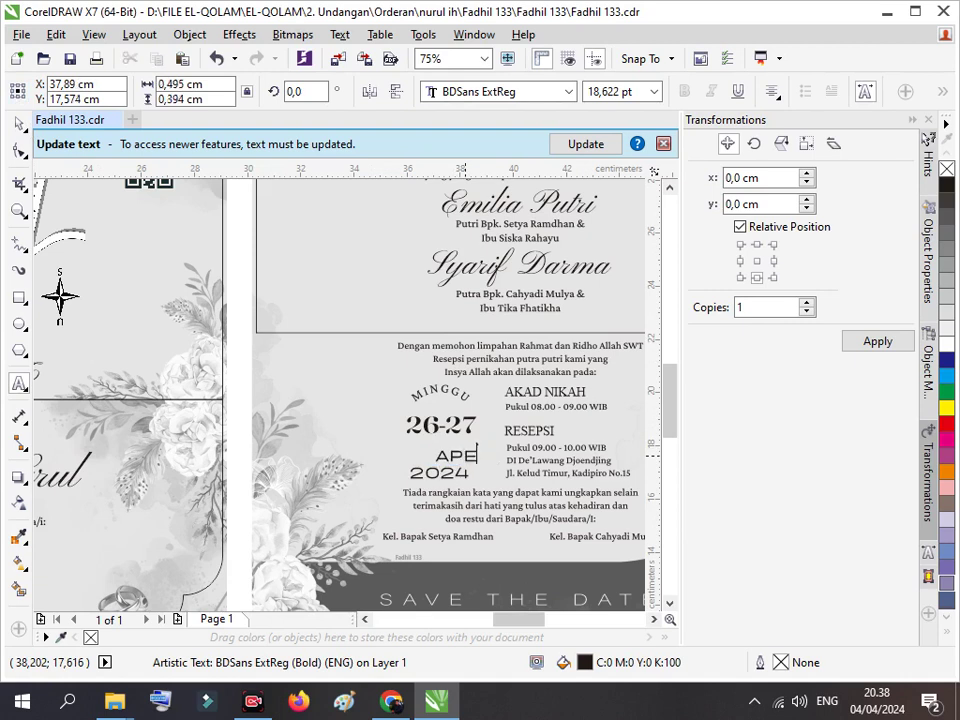
pyautogui.press('BackSpace')
pyautogui.write('RIL')
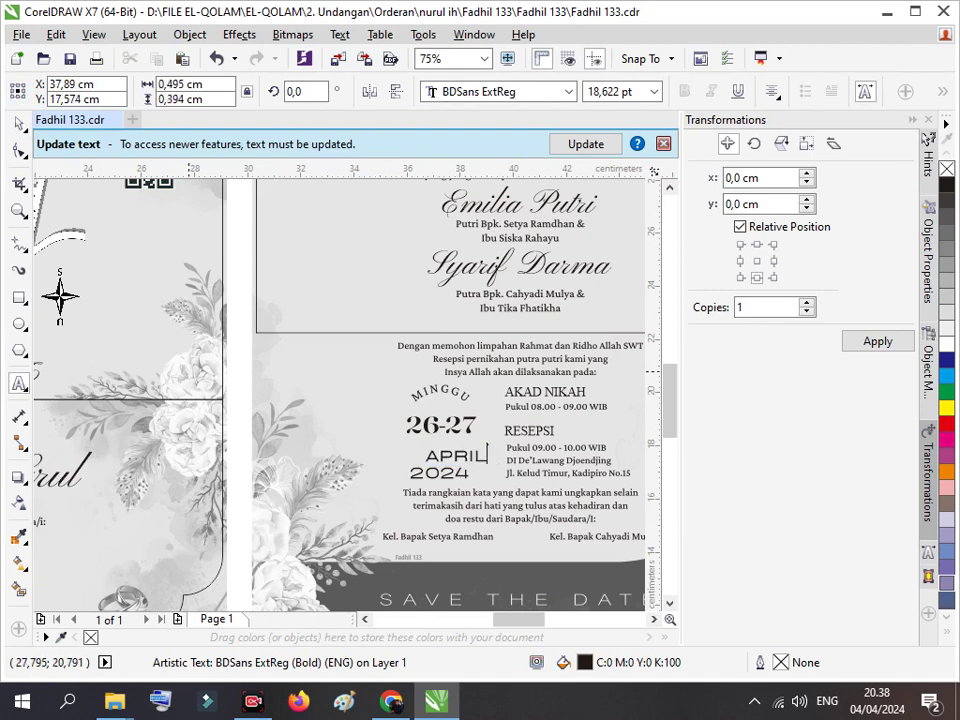
pyautogui.hotkey('ctrl', 'space')
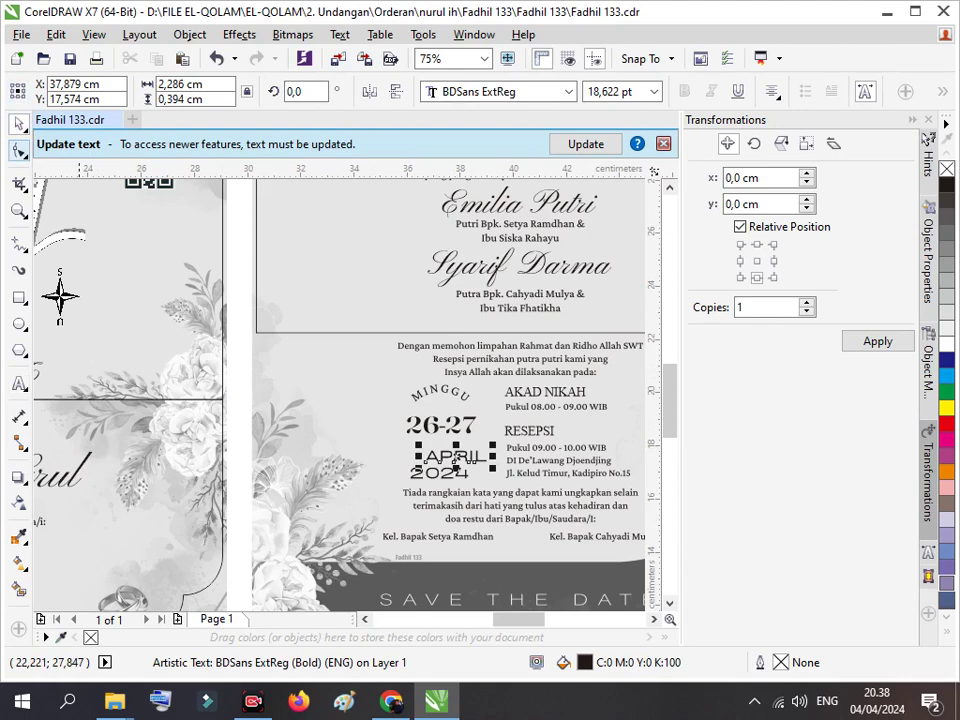
pyautogui.scroll(2, 360, 385)
# Step: Stack APRIL under 26-27 and move 2024 up beneath APRIL
pyautogui.doubleClick(542, 487)
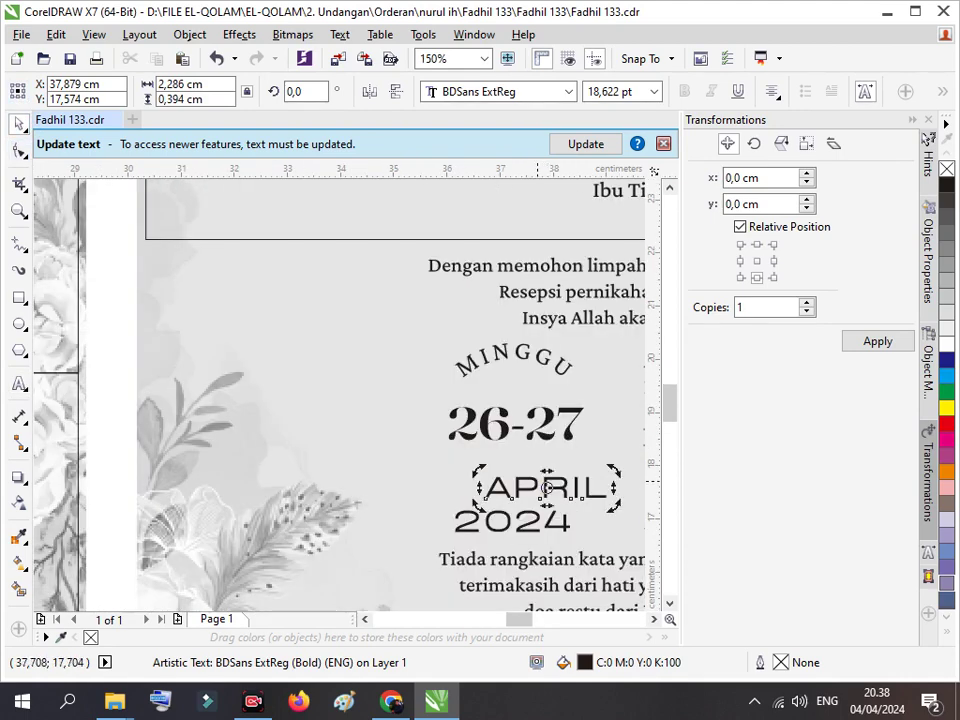
pyautogui.click(18, 126)
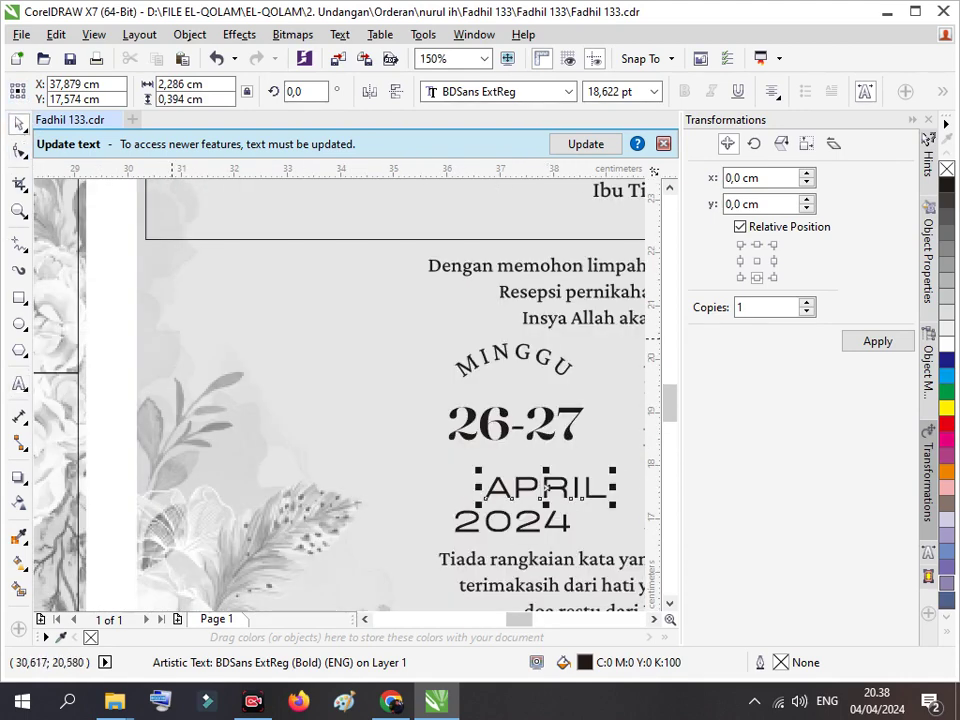
pyautogui.moveTo(553, 505); pyautogui.dragTo(519, 465)
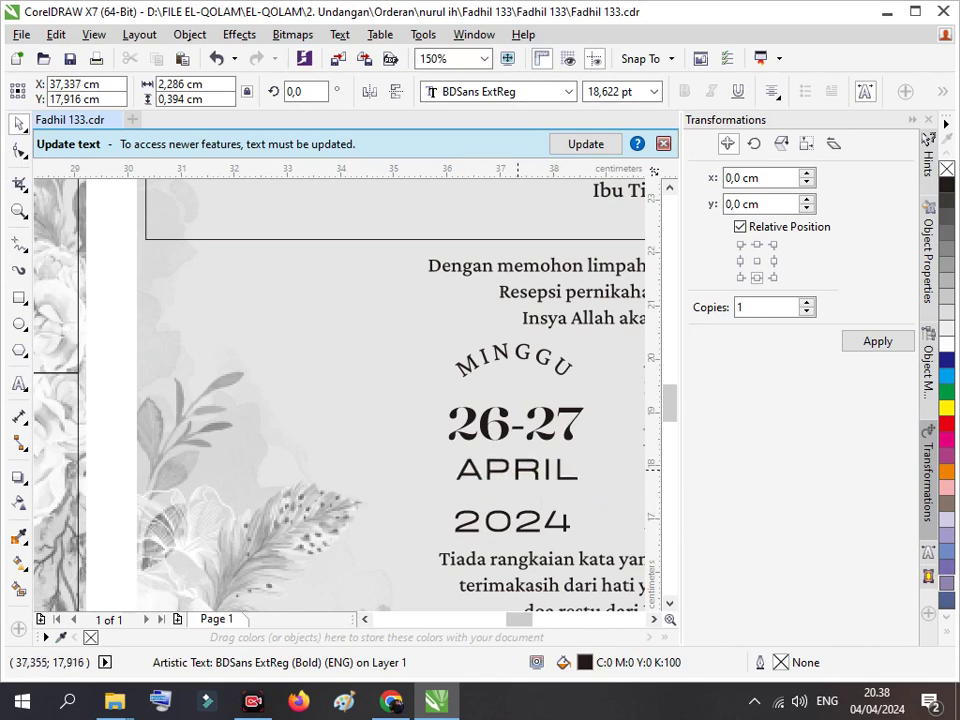
pyautogui.keyDown('shift'); pyautogui.click(542, 428); pyautogui.keyUp('shift')
pyautogui.moveTo(537, 523); pyautogui.dragTo(532, 496)
pyautogui.keyDown('shift'); pyautogui.click(527, 468); pyautogui.keyUp('shift')
pyautogui.keyDown('shift'); pyautogui.click(515, 428); pyautogui.keyUp('shift')
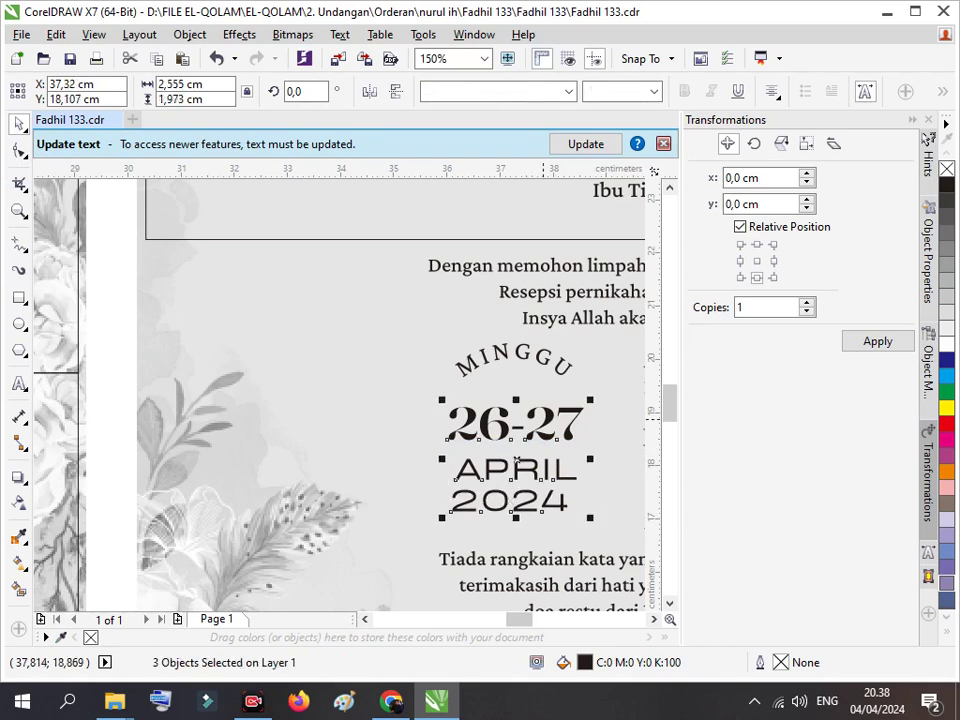
# Step: Delete the MINGGU curved text
pyautogui.click(562, 368)
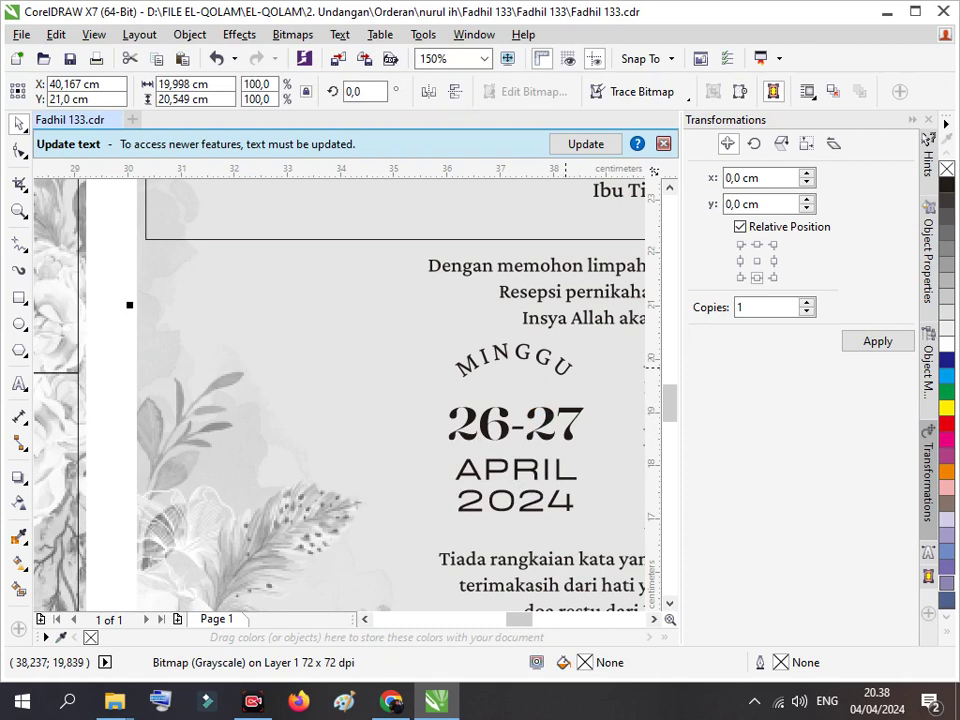
pyautogui.click(566, 368)
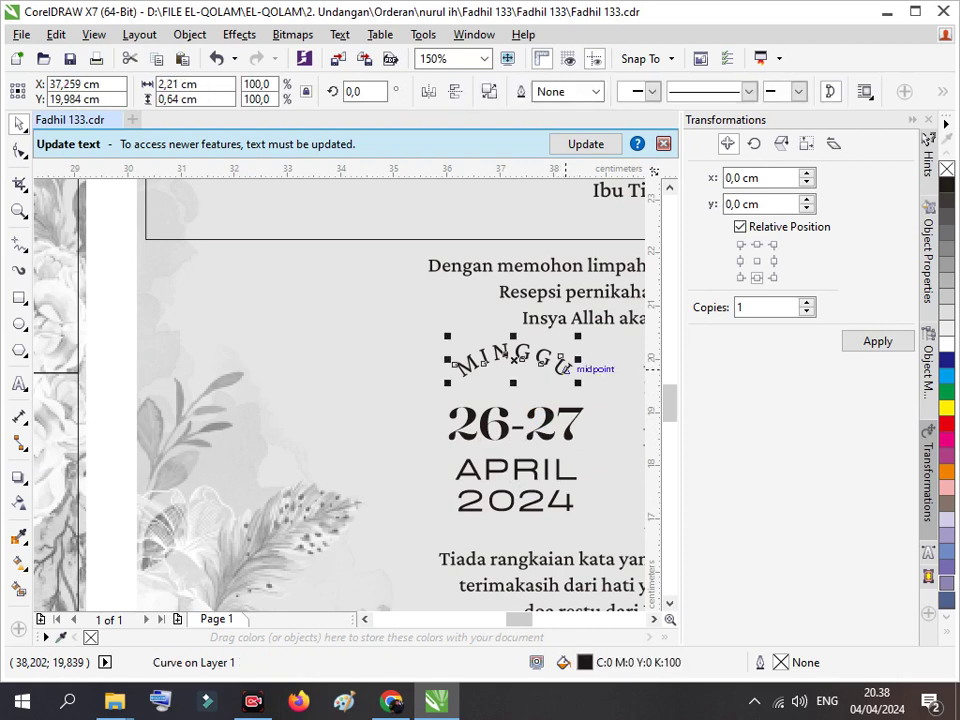
pyautogui.press('Delete')
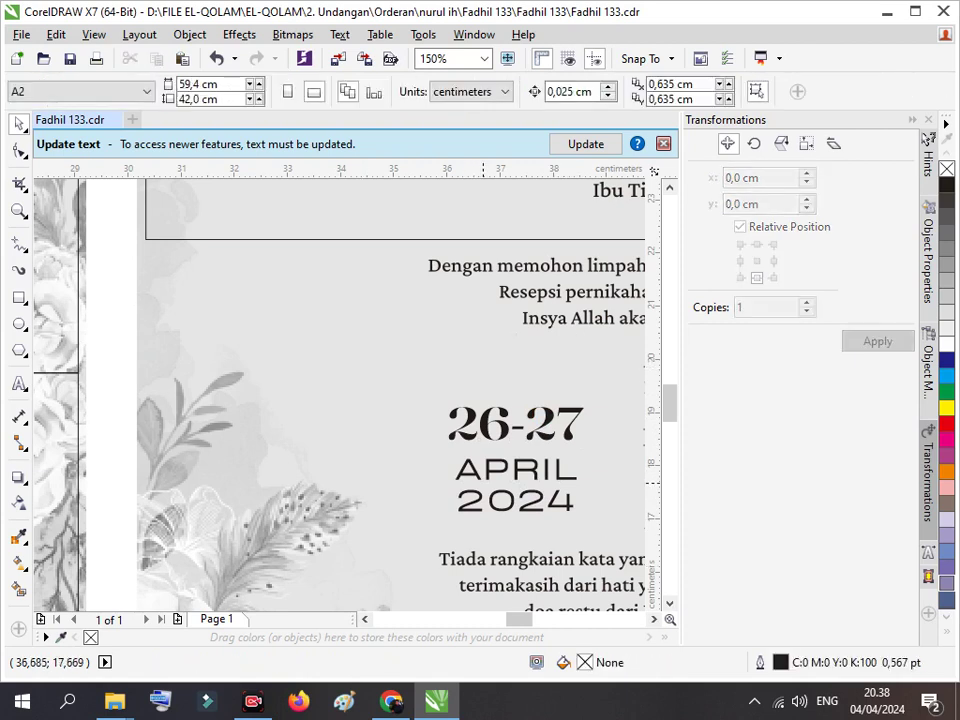
# Step: Move the APRIL copy up above 26-27
pyautogui.click(485, 474)
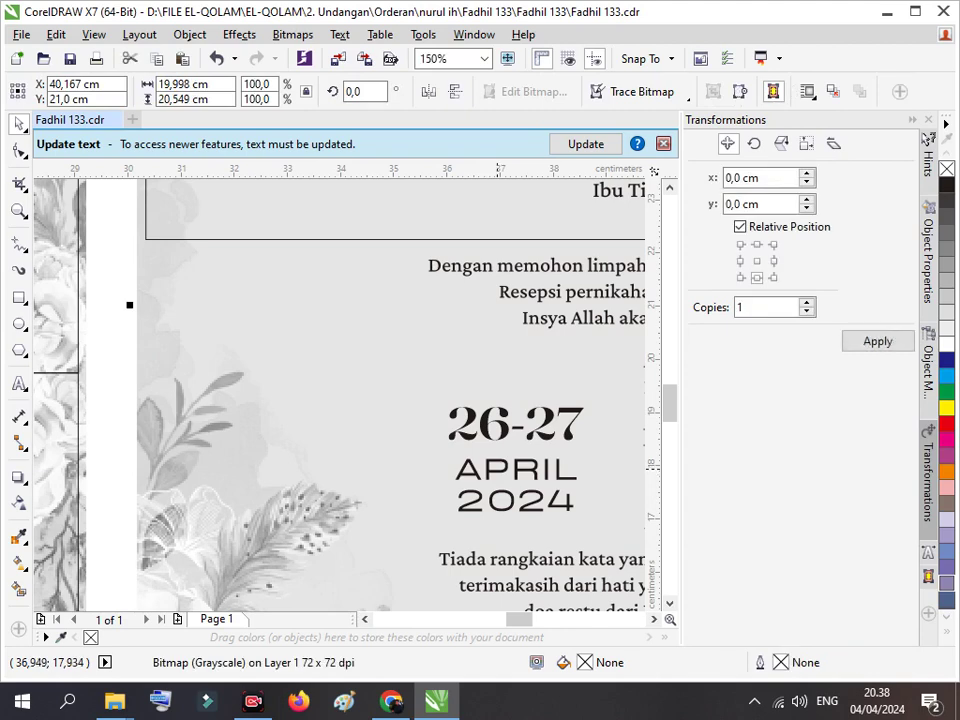
pyautogui.click(497, 467)
pyautogui.scroll(-2, 497, 467)
pyautogui.scroll(-1, 441, 461)
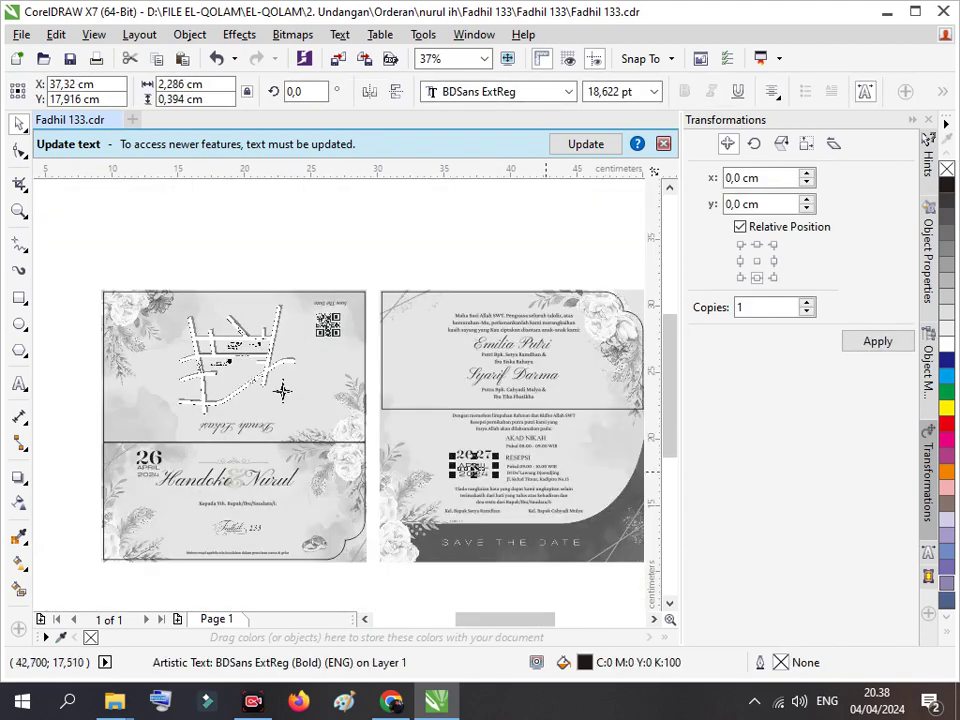
pyautogui.scroll(1, 545, 470)
pyautogui.moveTo(399, 460); pyautogui.dragTo(414, 415)
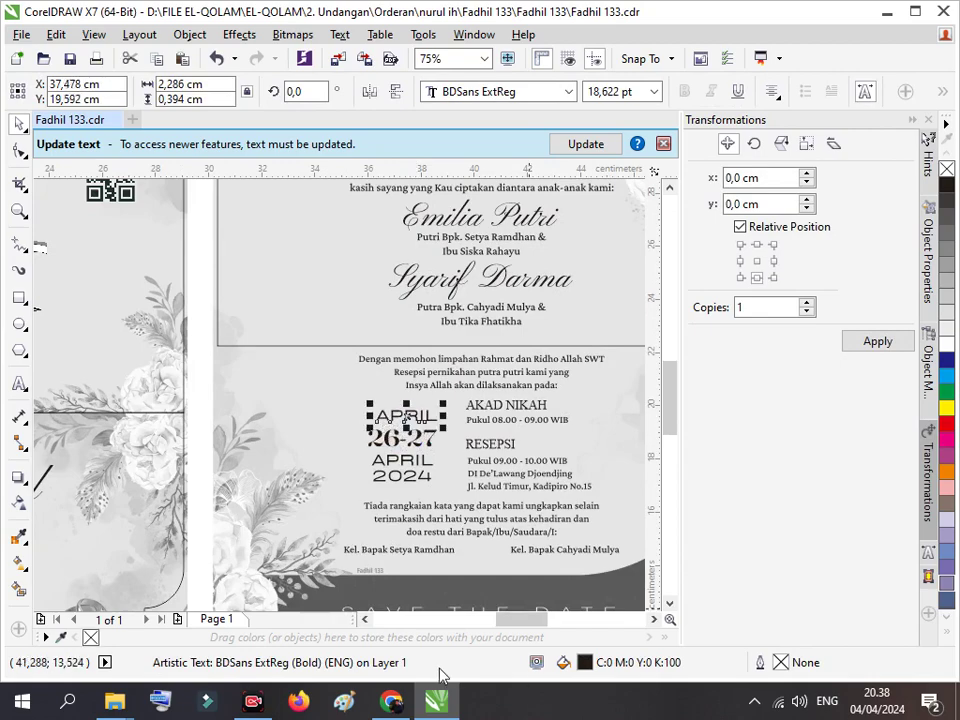
pyautogui.click(391, 701)
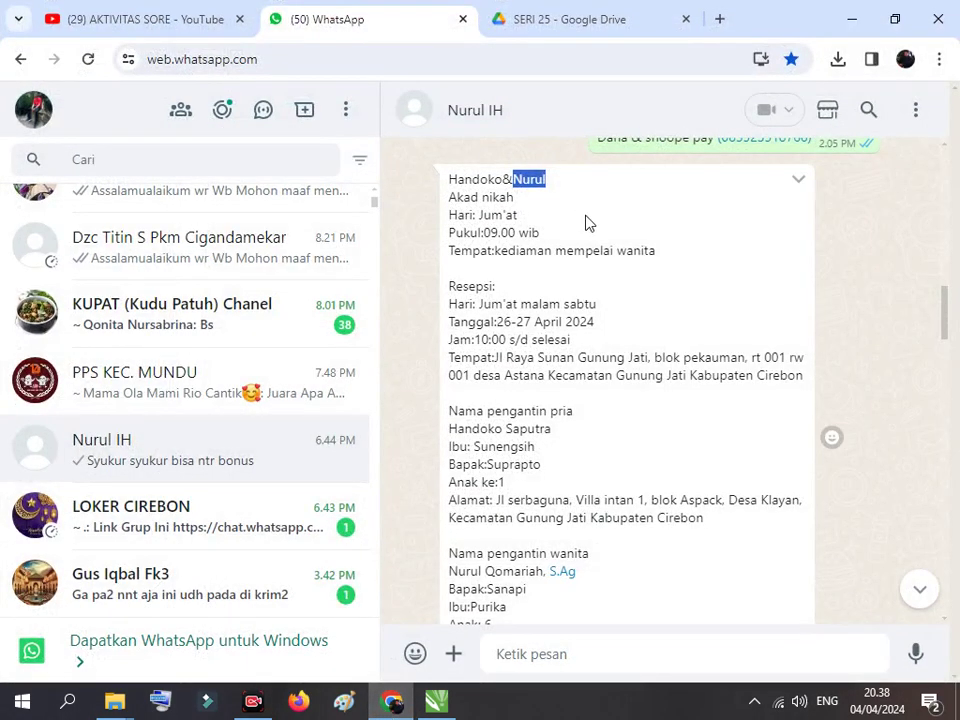
# Step: Copy 'Jum'at malam sabtu' from the Resepsi Hari line of the chat
pyautogui.moveTo(597, 305); pyautogui.dragTo(473, 304)
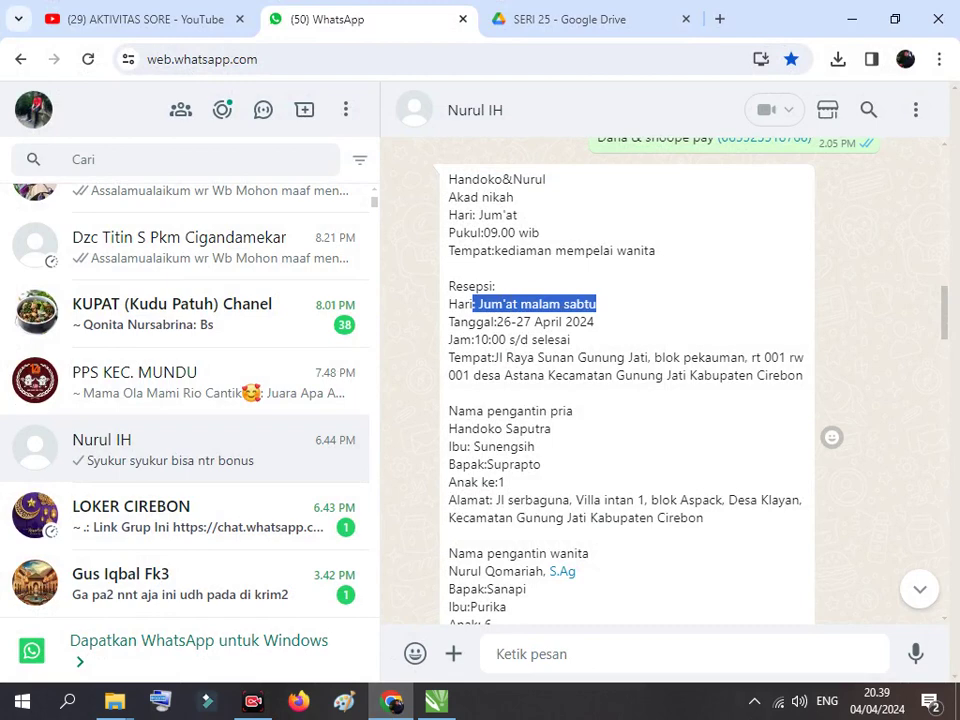
pyautogui.rightClick(490, 314)
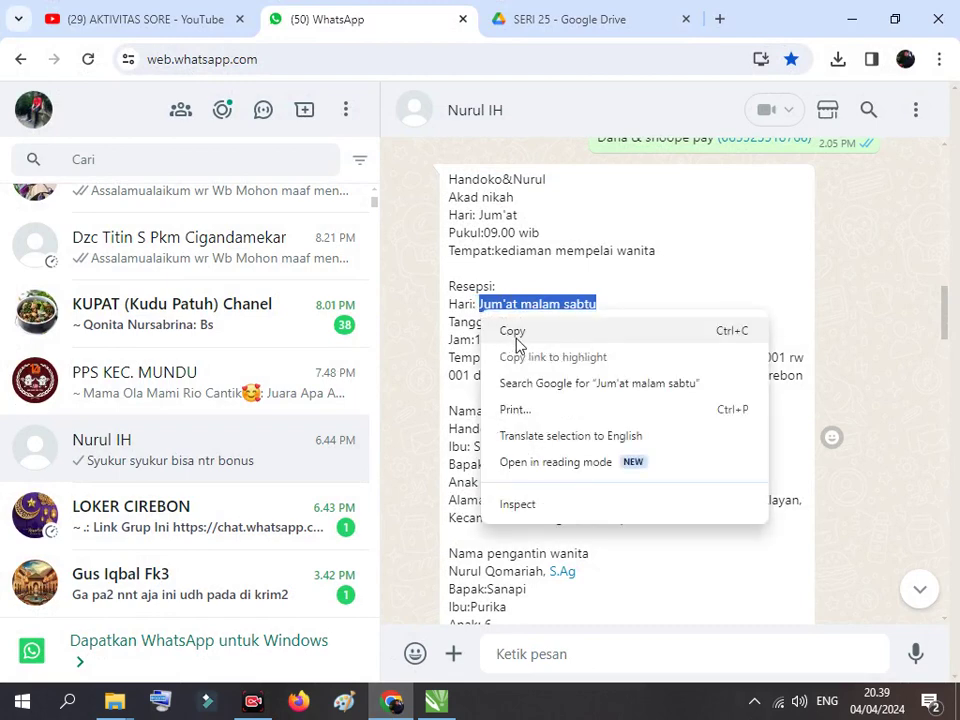
pyautogui.click(512, 332)
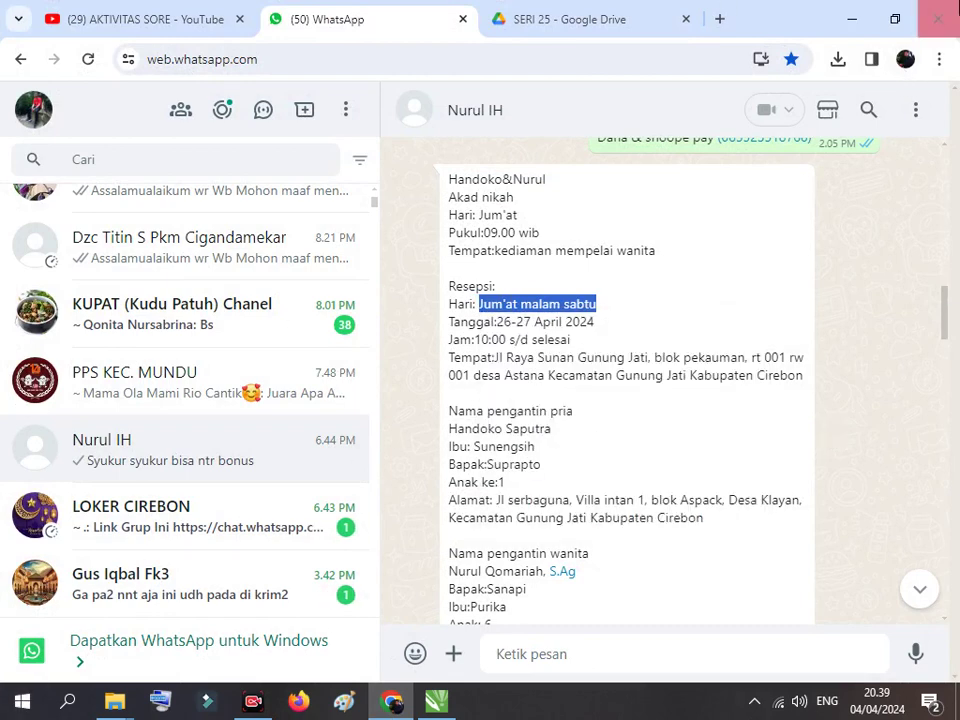
# Step: Paste the copied day text over the APRIL copy and scale it down above the date
pyautogui.click(852, 33)
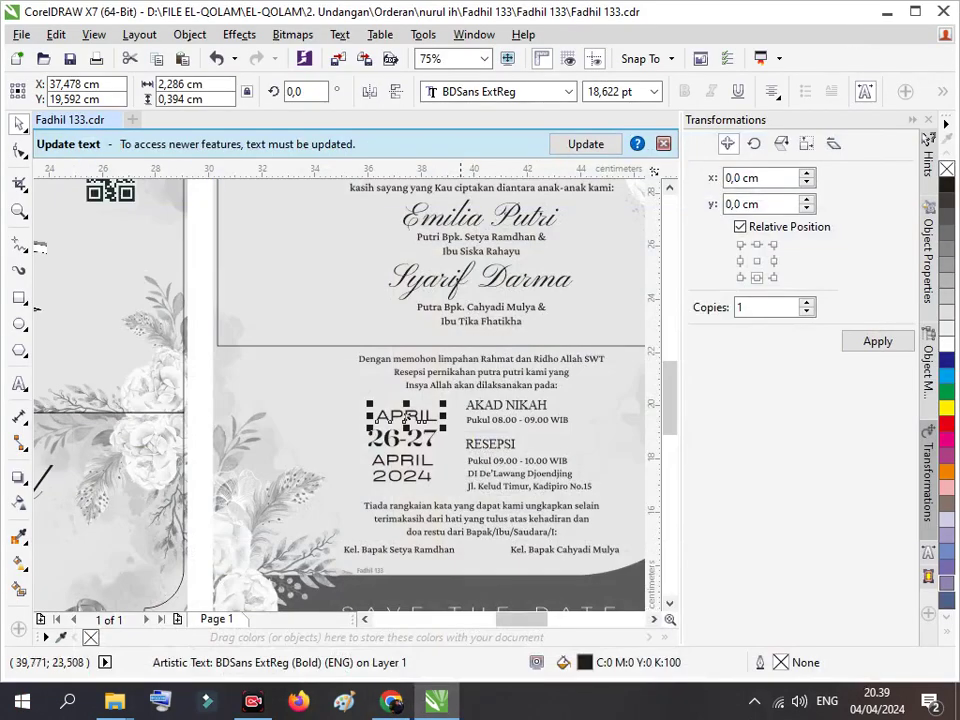
pyautogui.doubleClick(416, 415)
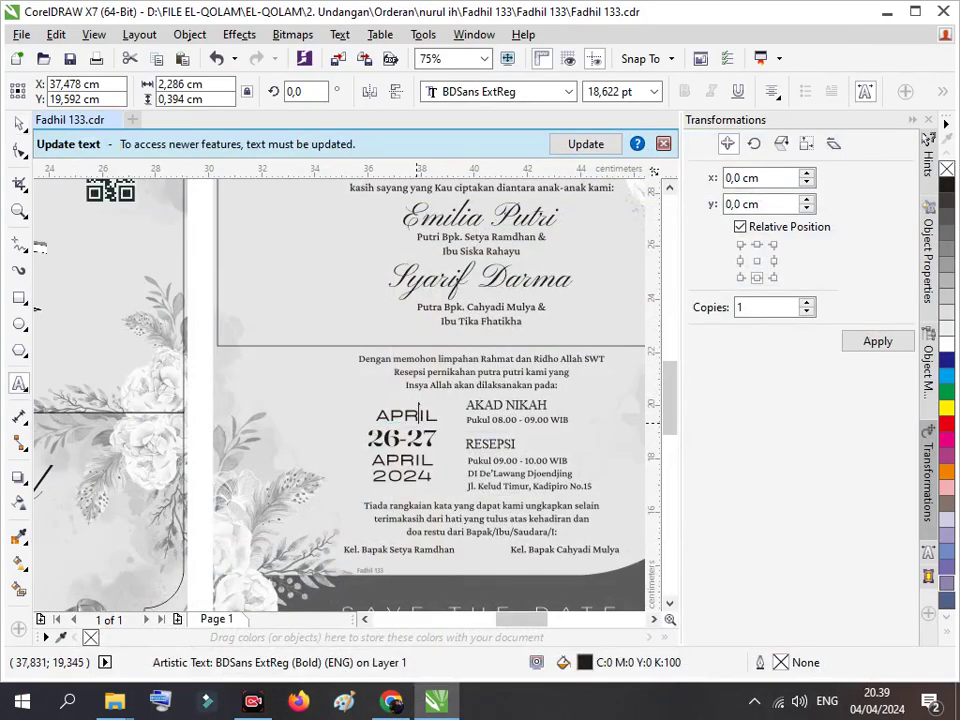
pyautogui.hotkey('ctrl', 'v')
pyautogui.click(19, 123)
pyautogui.moveTo(527, 427); pyautogui.dragTo(452, 436)
# Step: Apply title case to the day text and centre 26-27, APRIL and 2024 under it
pyautogui.click(342, 35)
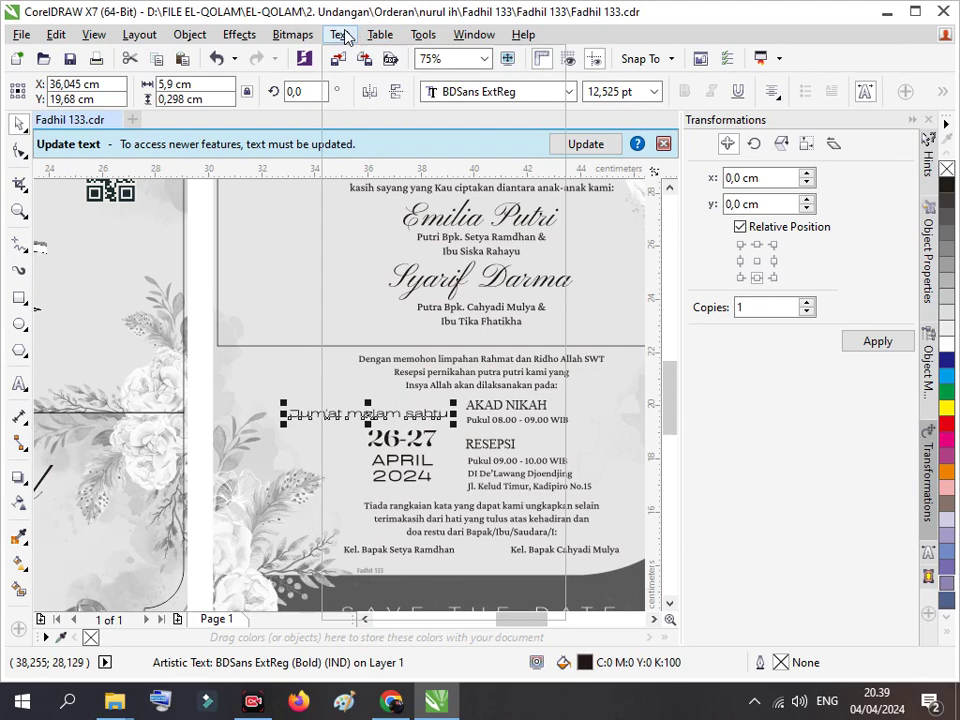
pyautogui.click(418, 487)
pyautogui.click(422, 364)
pyautogui.click(420, 414)
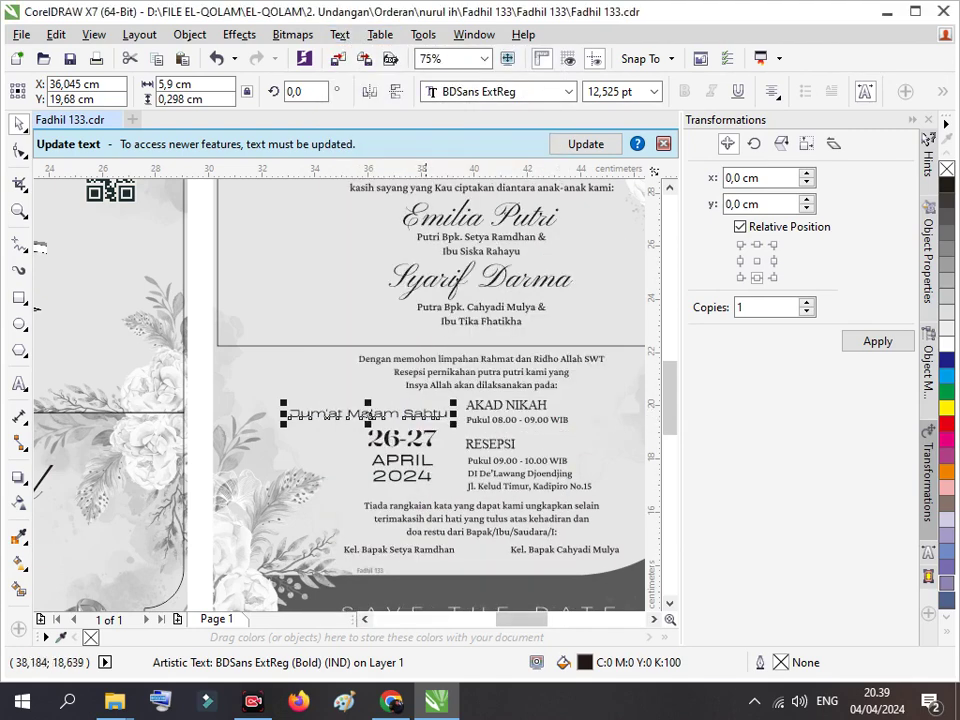
pyautogui.click(400, 437)
pyautogui.keyDown('shift'); pyautogui.click(403, 460); pyautogui.keyUp('shift')
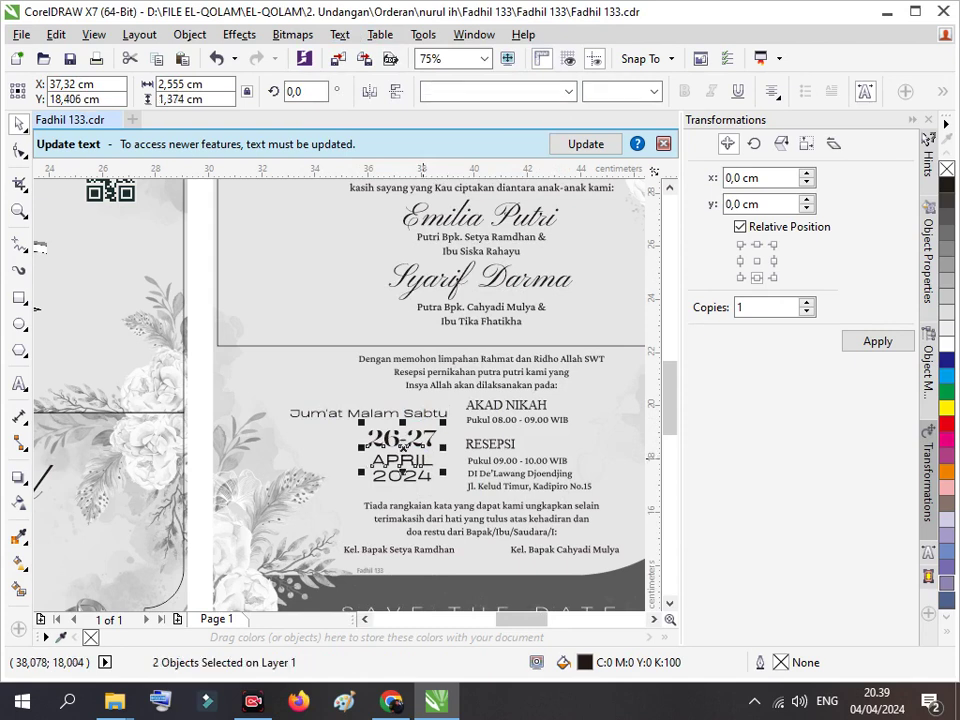
pyautogui.keyDown('shift'); pyautogui.click(420, 480); pyautogui.keyUp('shift')
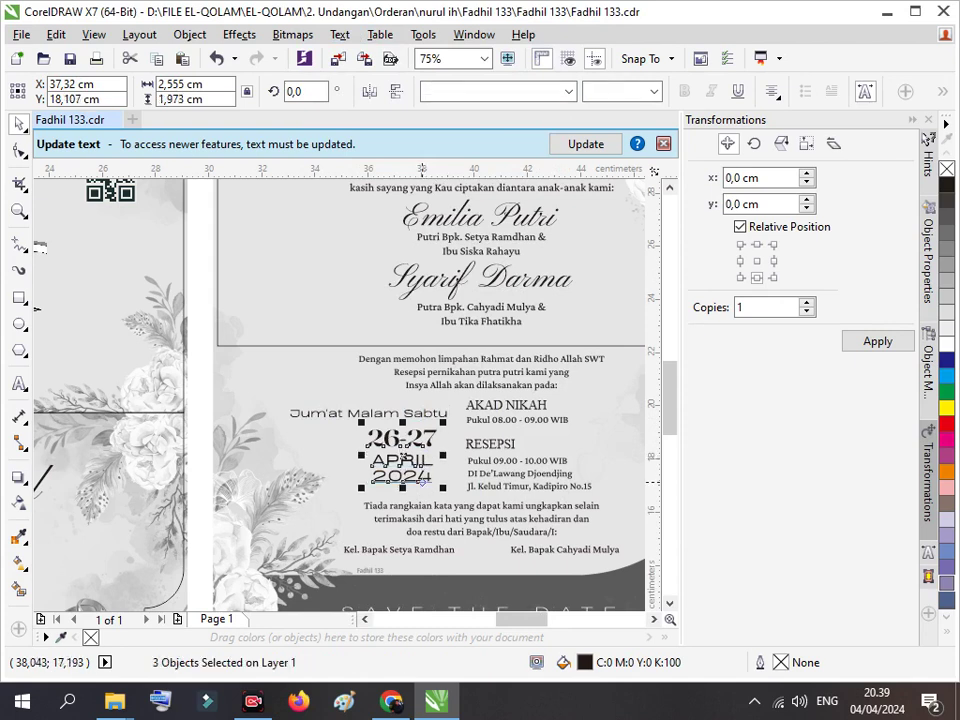
pyautogui.keyDown('shift'); pyautogui.click(392, 414); pyautogui.keyUp('shift')
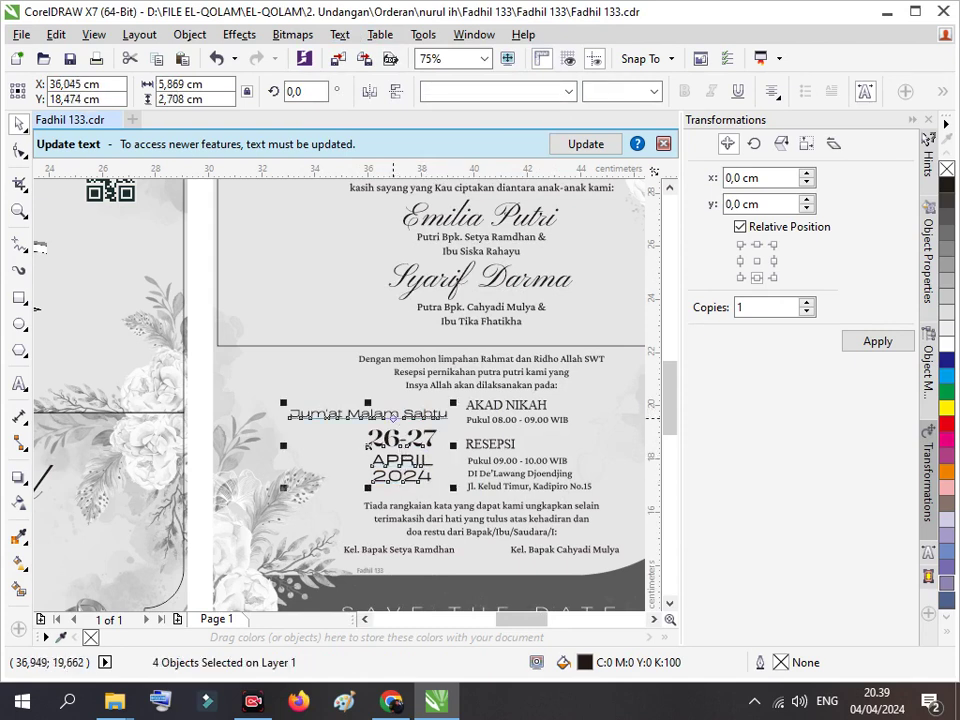
pyautogui.press('c')
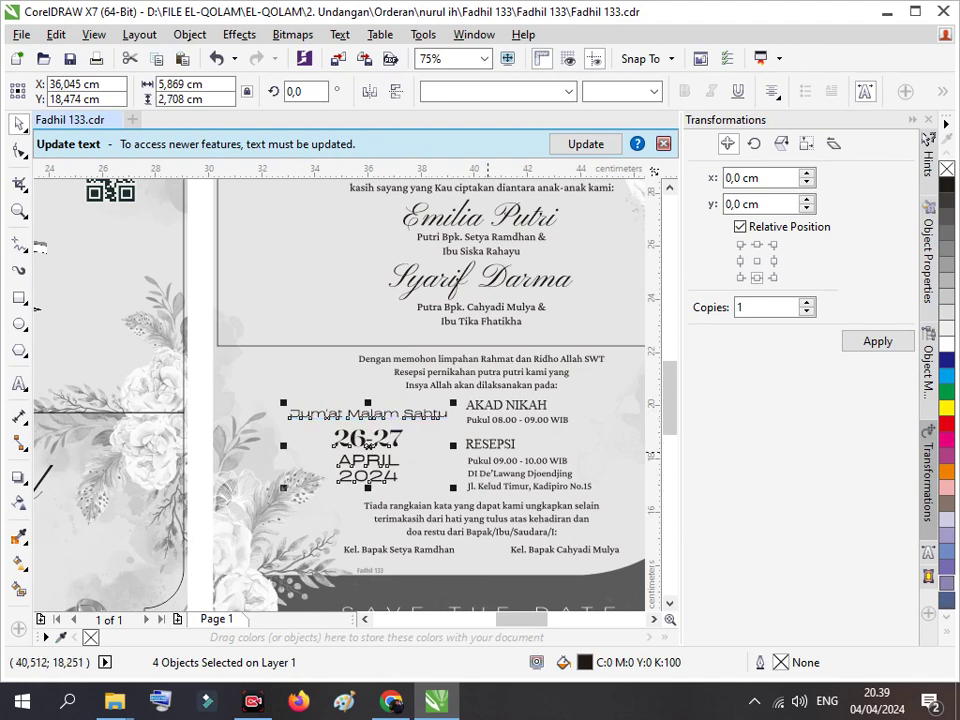
# Step: Change the day text to UPPERCASE
pyautogui.click(478, 378)
pyautogui.click(427, 414)
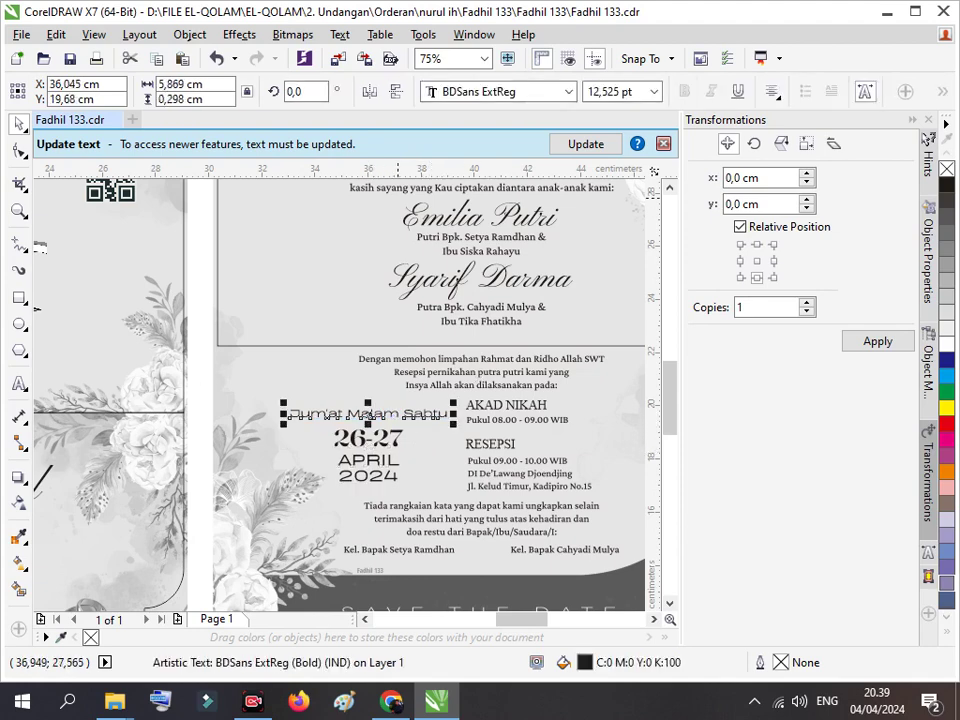
pyautogui.click(337, 35)
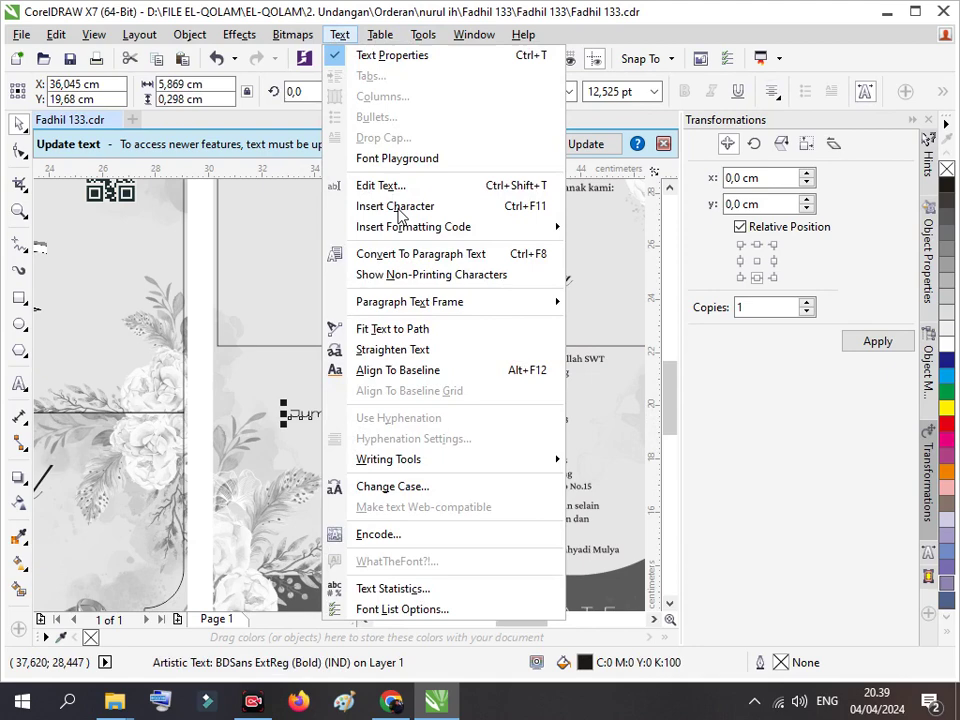
pyautogui.click(395, 486)
pyautogui.click(415, 333)
pyautogui.click(408, 413)
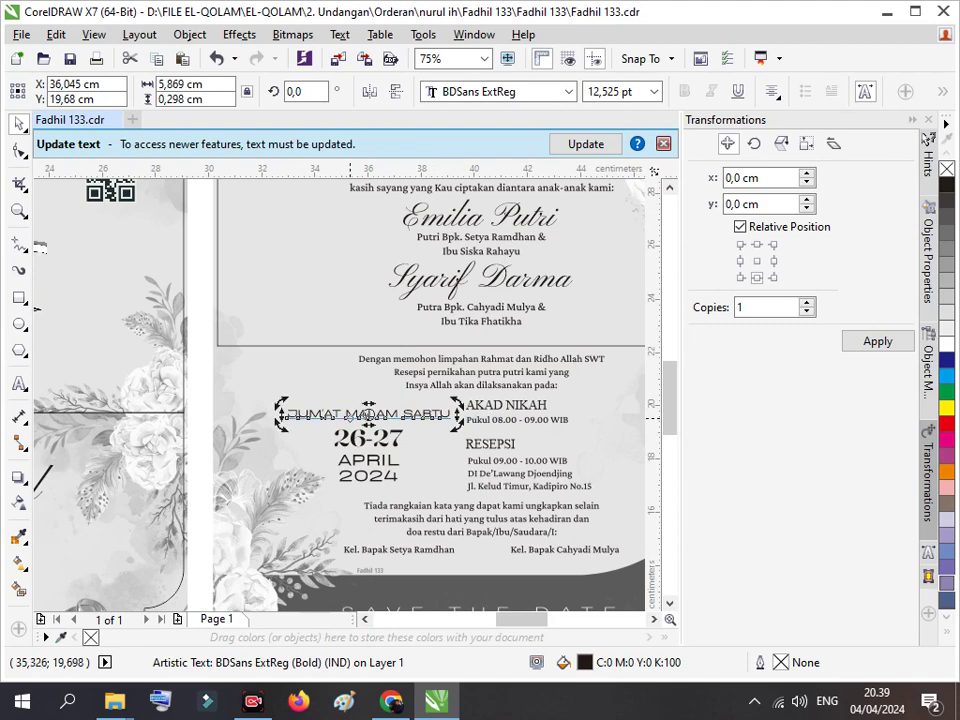
# Step: Break JUM'AT / MALAM SABTU onto two lines and move it up off 26-27
pyautogui.click(346, 413)
pyautogui.press('Return')
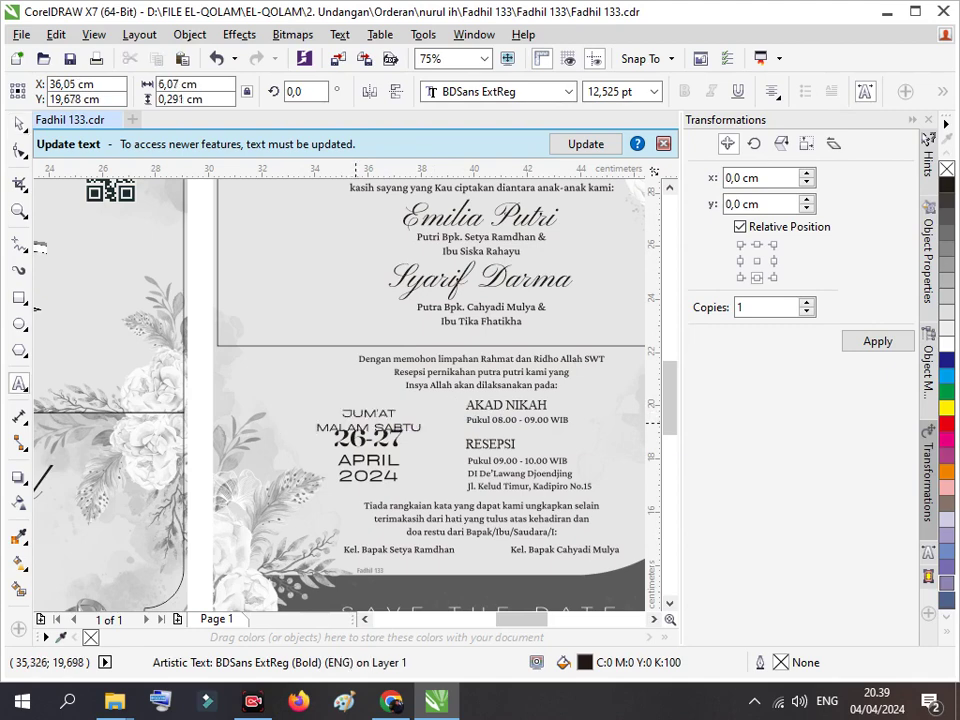
pyautogui.click(18, 123)
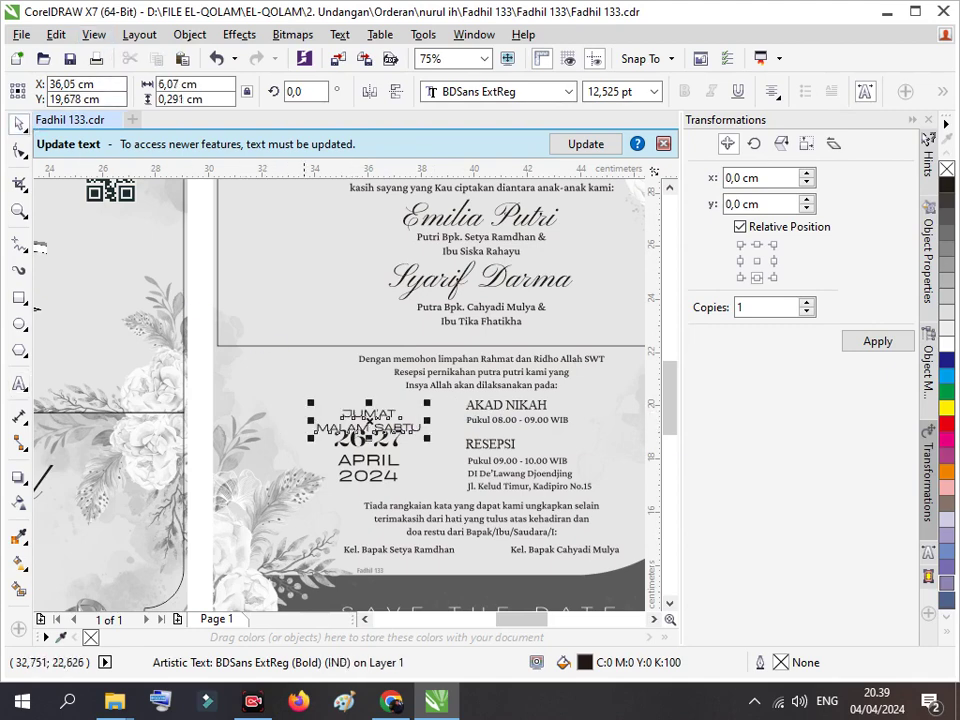
pyautogui.scroll(2, 360, 394)
pyautogui.moveTo(383, 429)
pyautogui.mouseDown()
pyautogui.moveTo(383, 416)
pyautogui.moveTo(391, 421)
pyautogui.mouseUp()
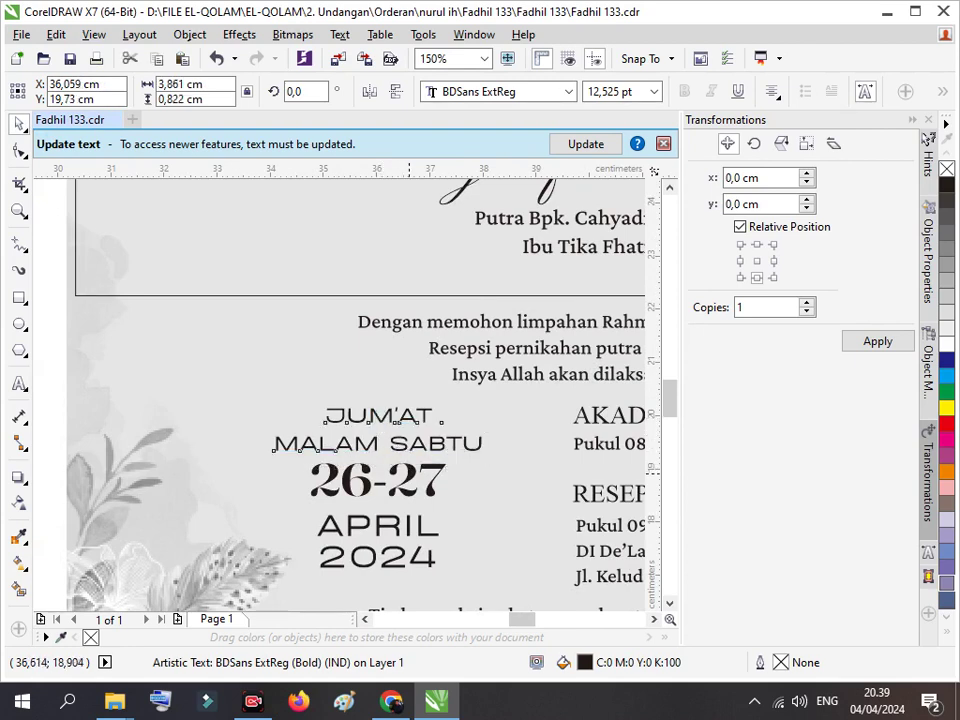
pyautogui.keyDown('shift'); pyautogui.click(408, 472); pyautogui.keyUp('shift')
pyautogui.keyDown('shift'); pyautogui.click(408, 547); pyautogui.keyUp('shift')
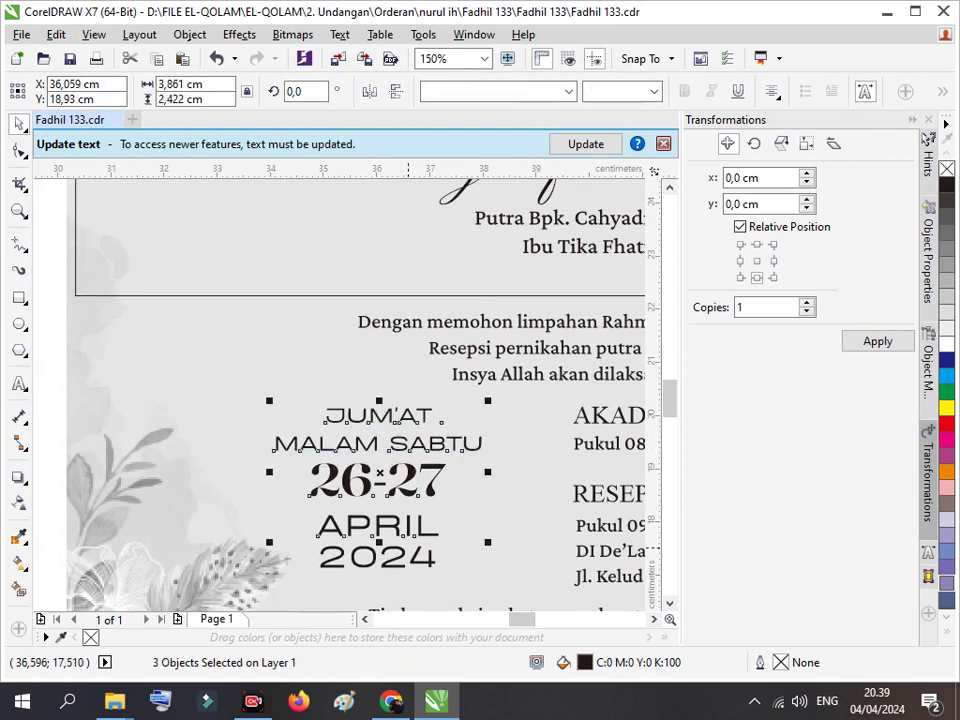
pyautogui.keyDown('shift'); pyautogui.click(405, 549); pyautogui.keyUp('shift')
pyautogui.moveTo(407, 486); pyautogui.dragTo(466, 490)
pyautogui.scroll(-4, 341, 450)
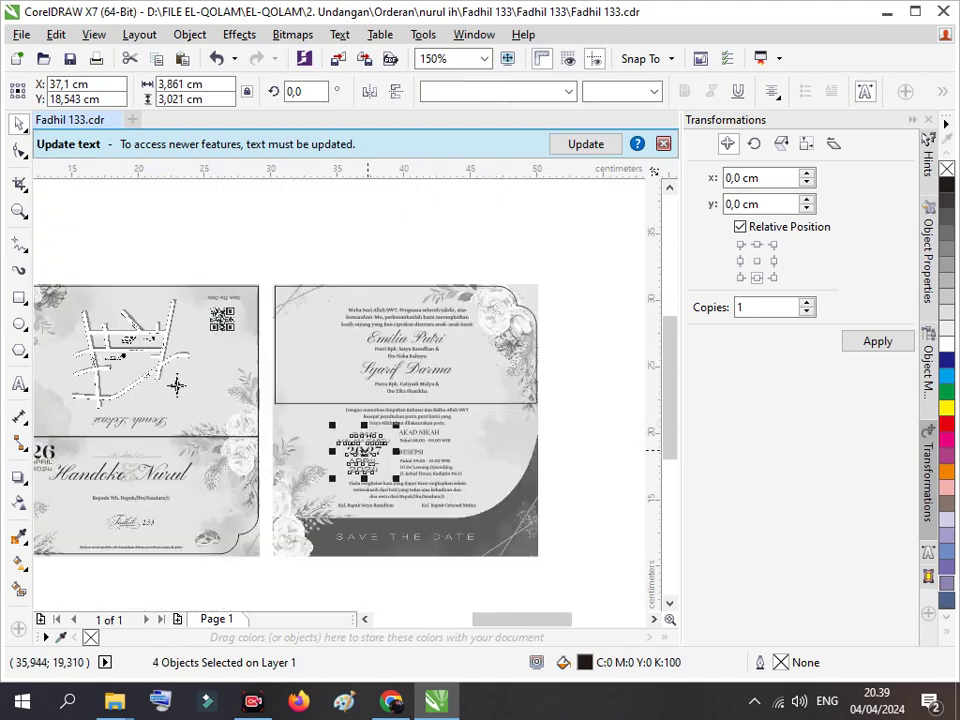
pyautogui.scroll(4, 402, 450)
pyautogui.click(485, 411)
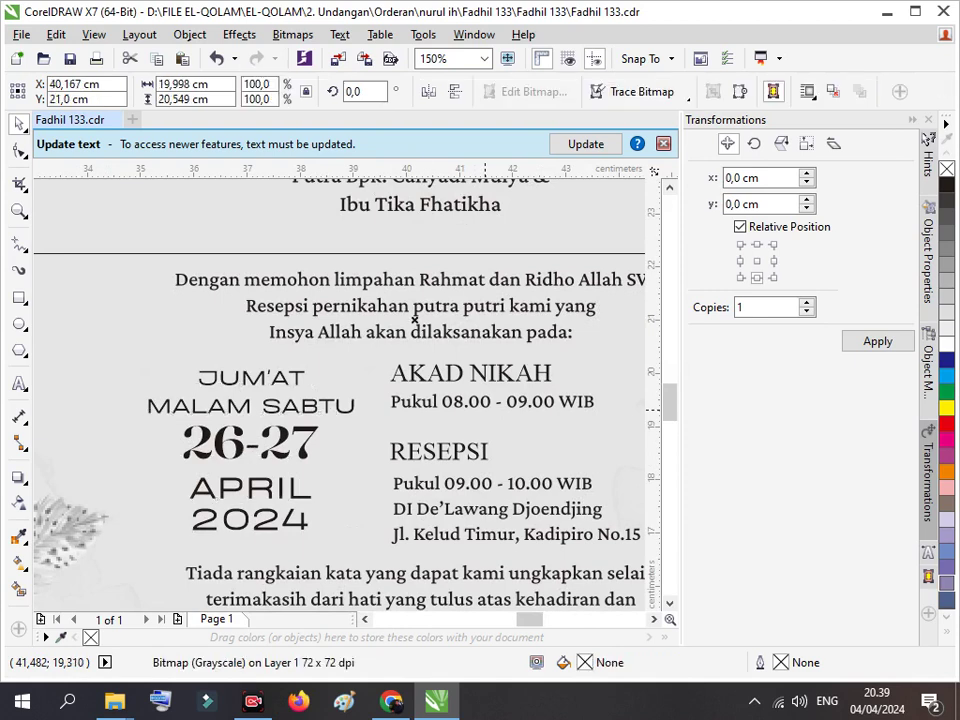
pyautogui.press('Tab')
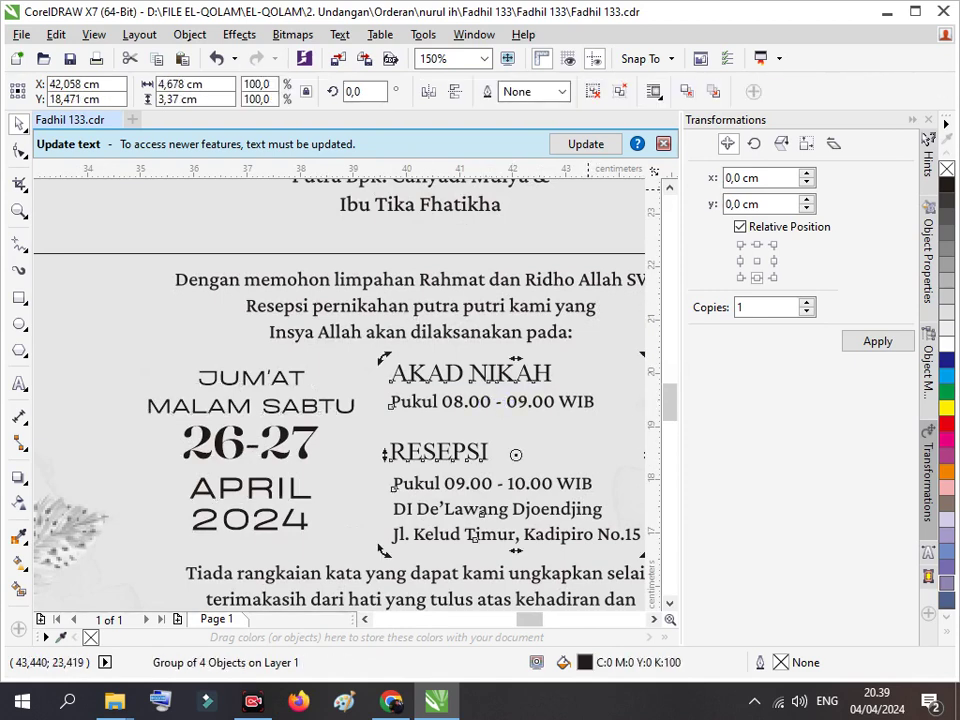
pyautogui.click(618, 91)
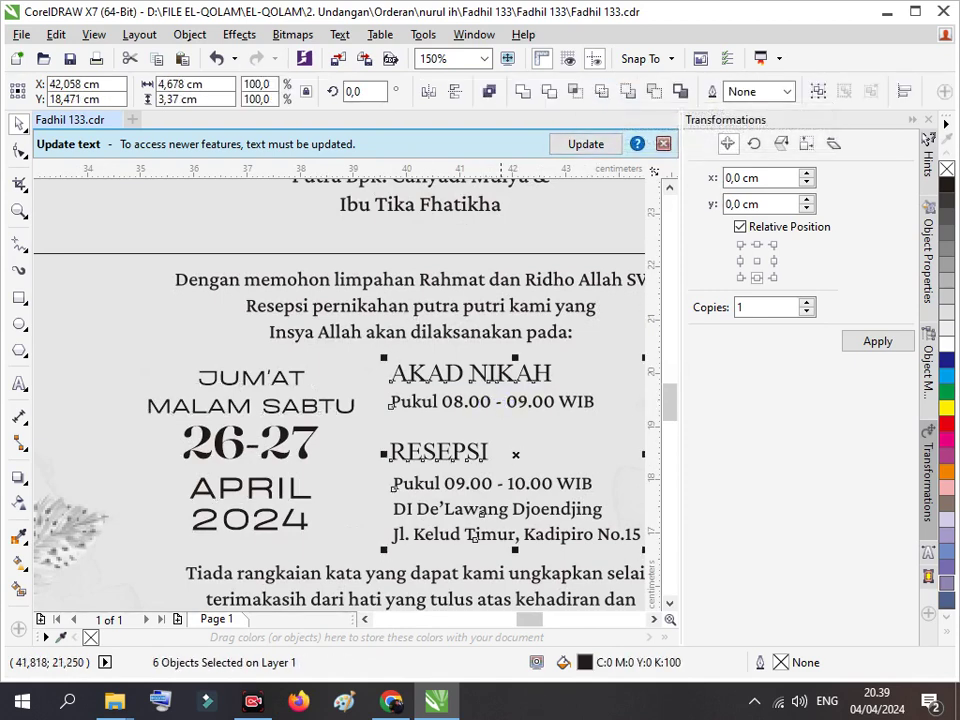
pyautogui.hotkey('ctrl', 'g')
pyautogui.press('Tab')
pyautogui.press('Tab')
pyautogui.press('F10')
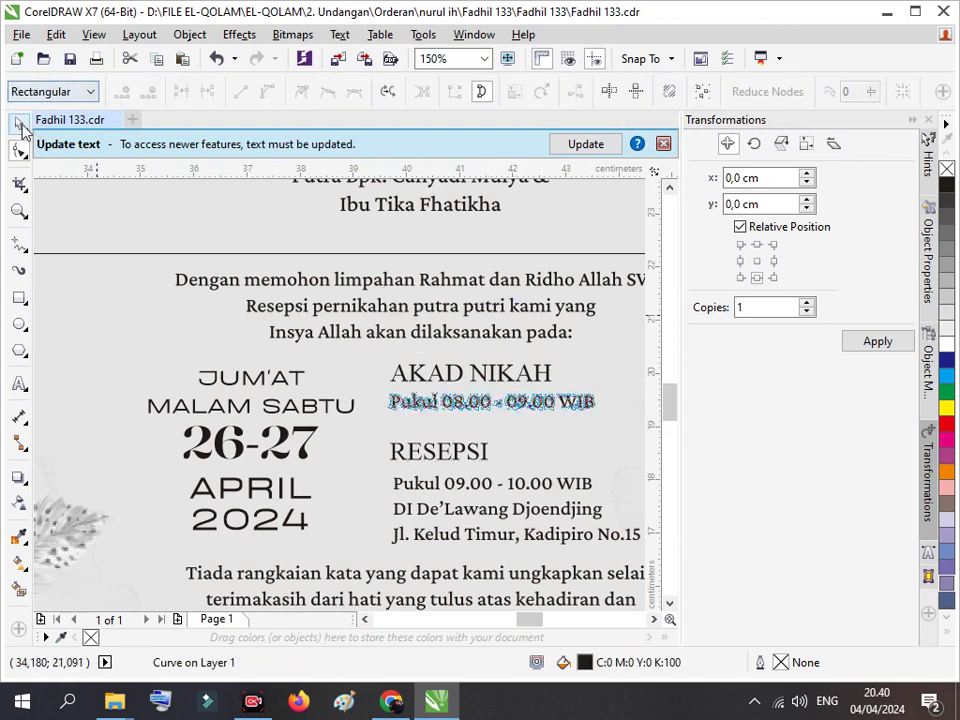
pyautogui.click(20, 126)
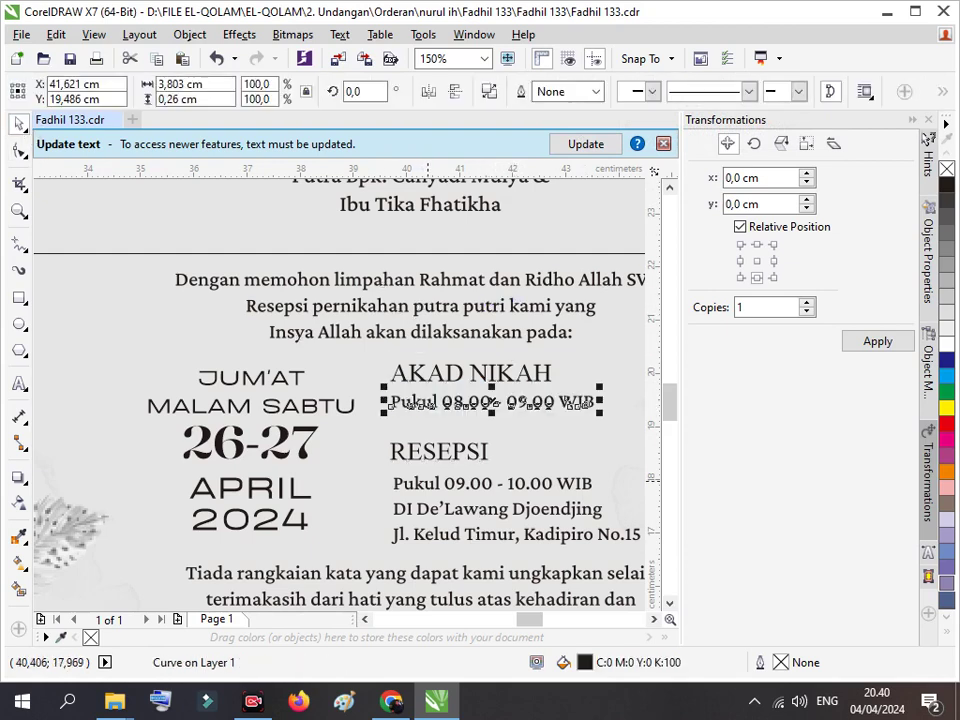
pyautogui.press('Tab')
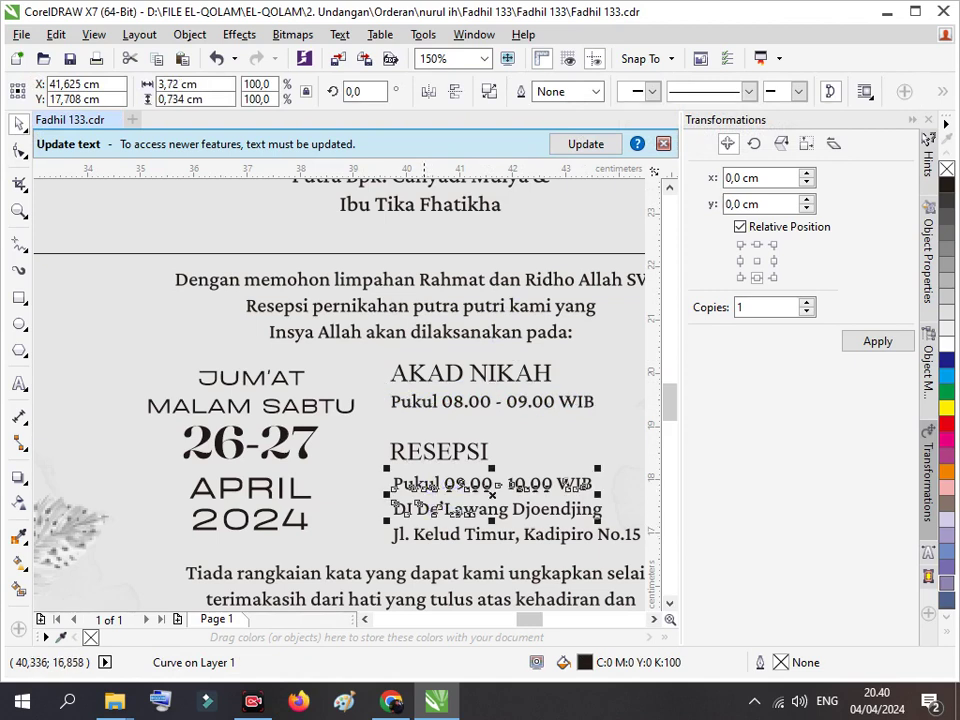
pyautogui.press('Tab')
pyautogui.press('Tab')
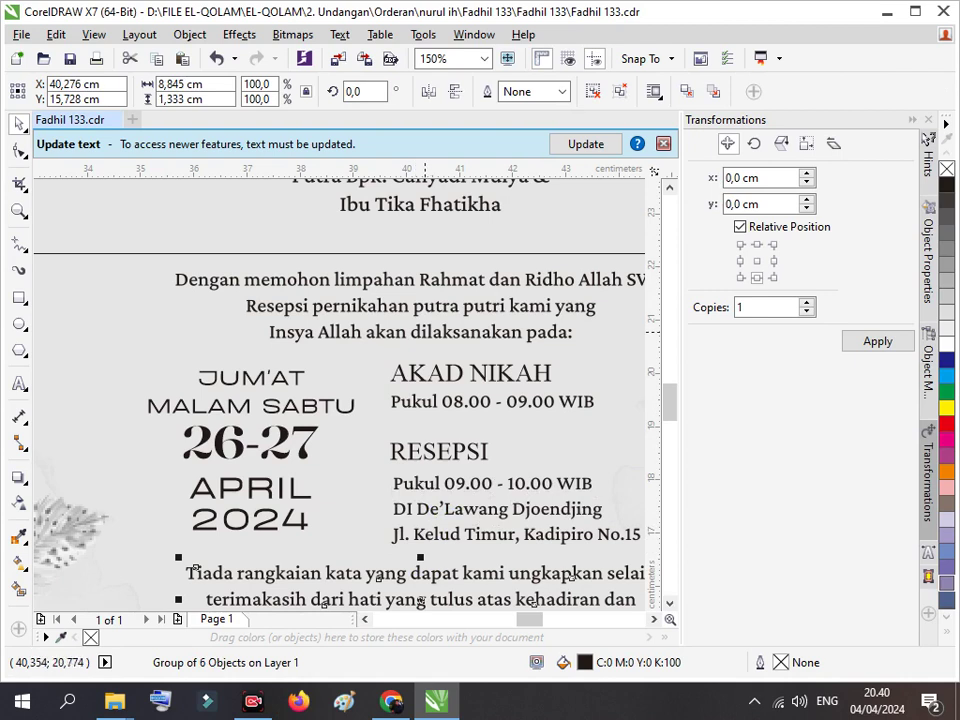
pyautogui.press('Tab')
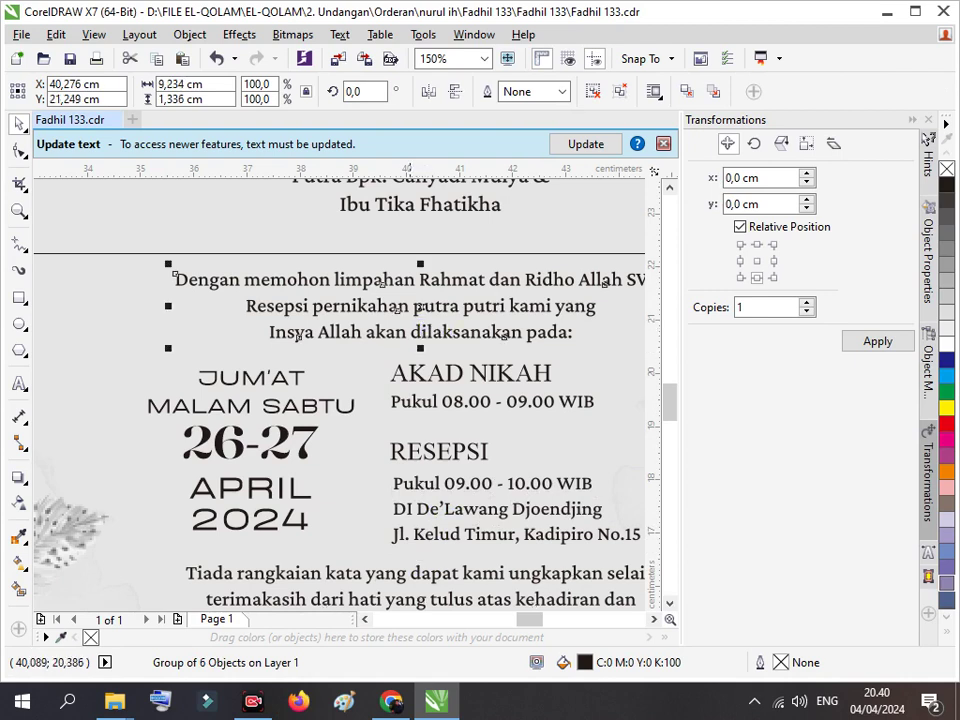
pyautogui.press('Tab')
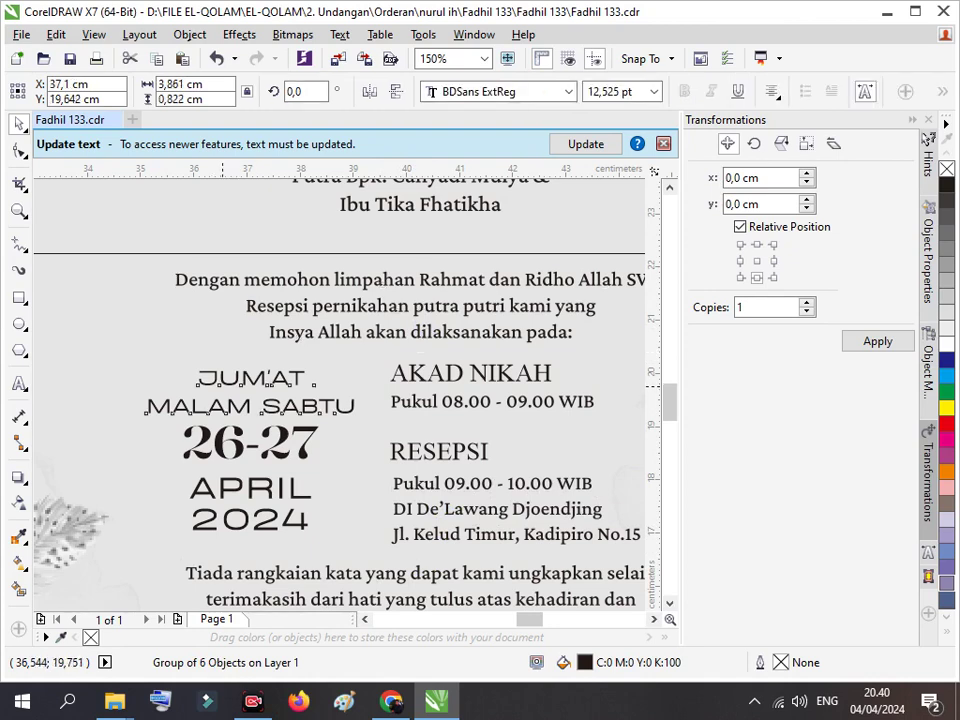
# Step: Copy the day text above RESEPSI and retype it as Pukul
pyautogui.moveTo(222, 384); pyautogui.dragTo(422, 440)
pyautogui.doubleClick(422, 440)
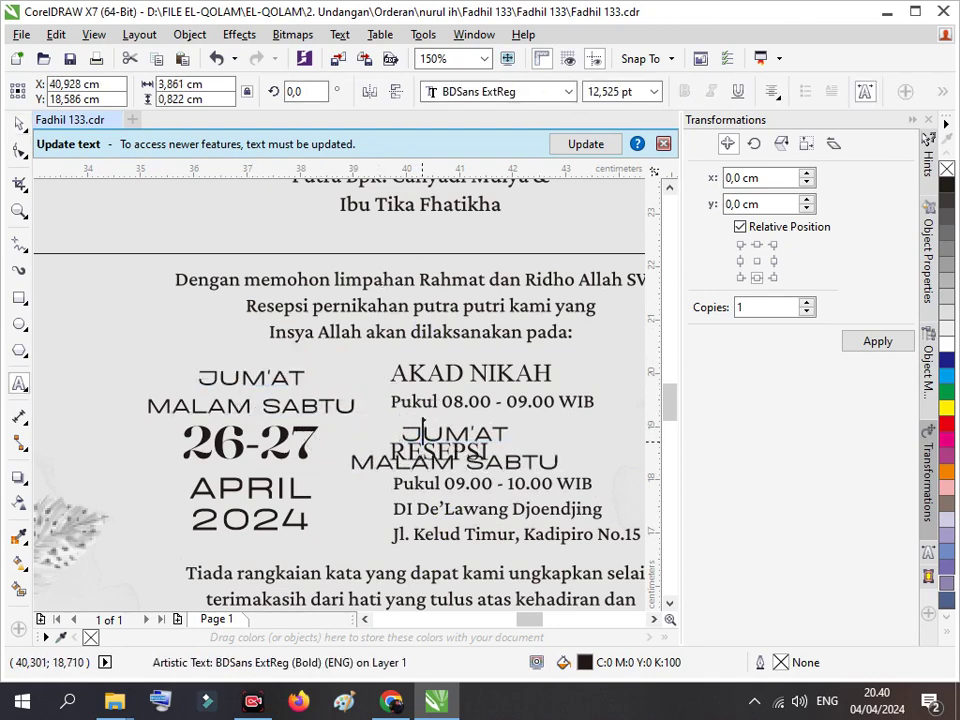
pyautogui.write('puku')
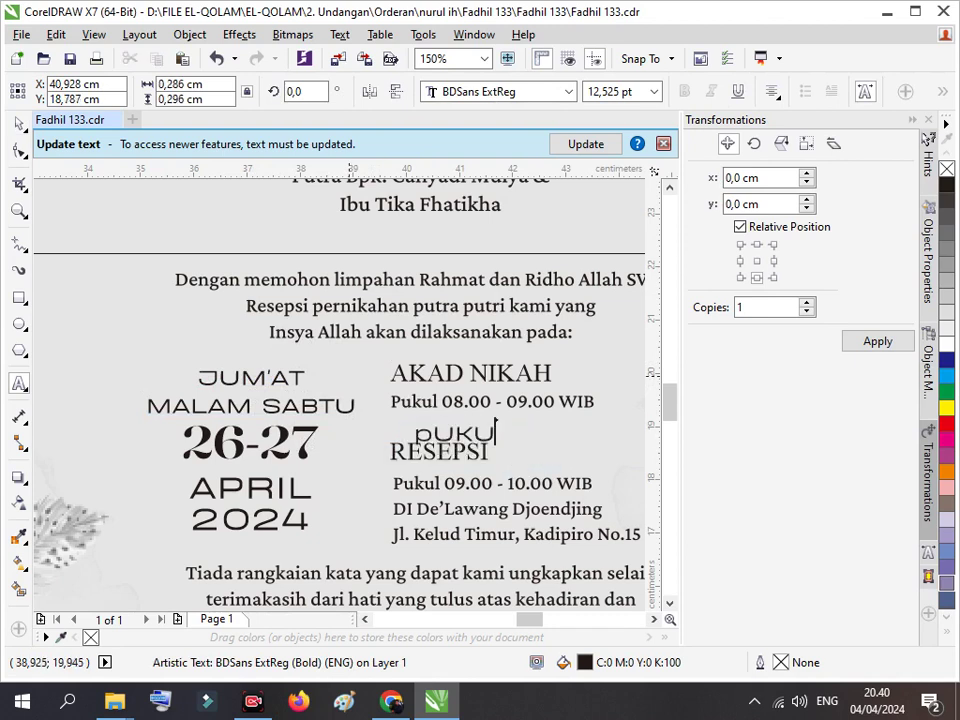
pyautogui.press('BackSpace')
pyautogui.press('BackSpace')
pyautogui.press('BackSpace')
pyautogui.press('BackSpace')
pyautogui.write('Pukul')
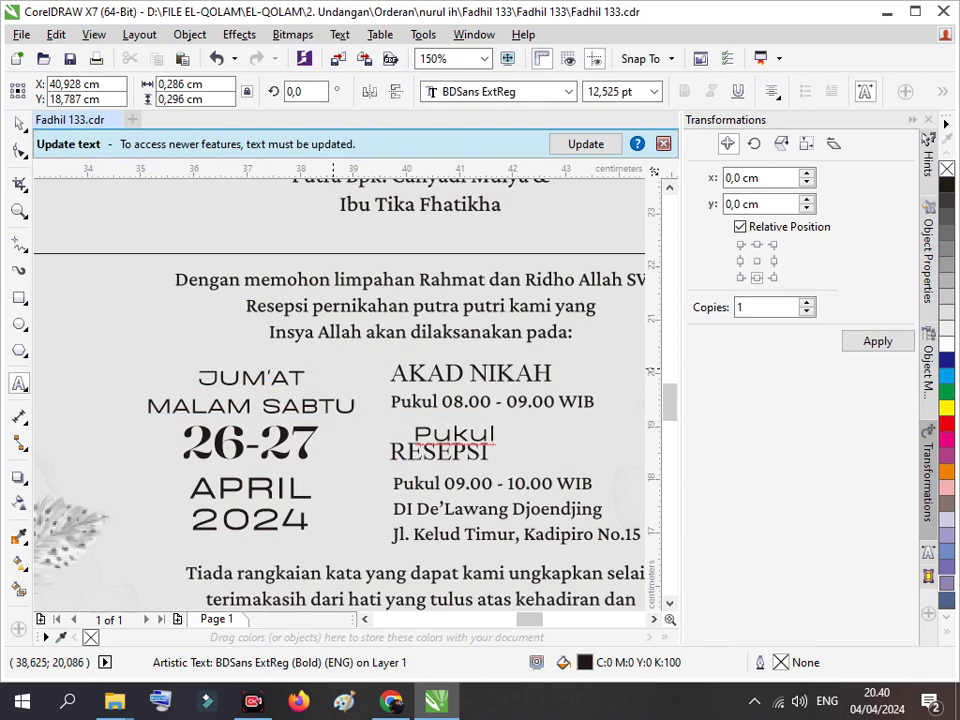
# Step: Copy the reception time '10:00 s/d selesai' from the WhatsApp chat
pyautogui.hotkey('alt', 'Tab')
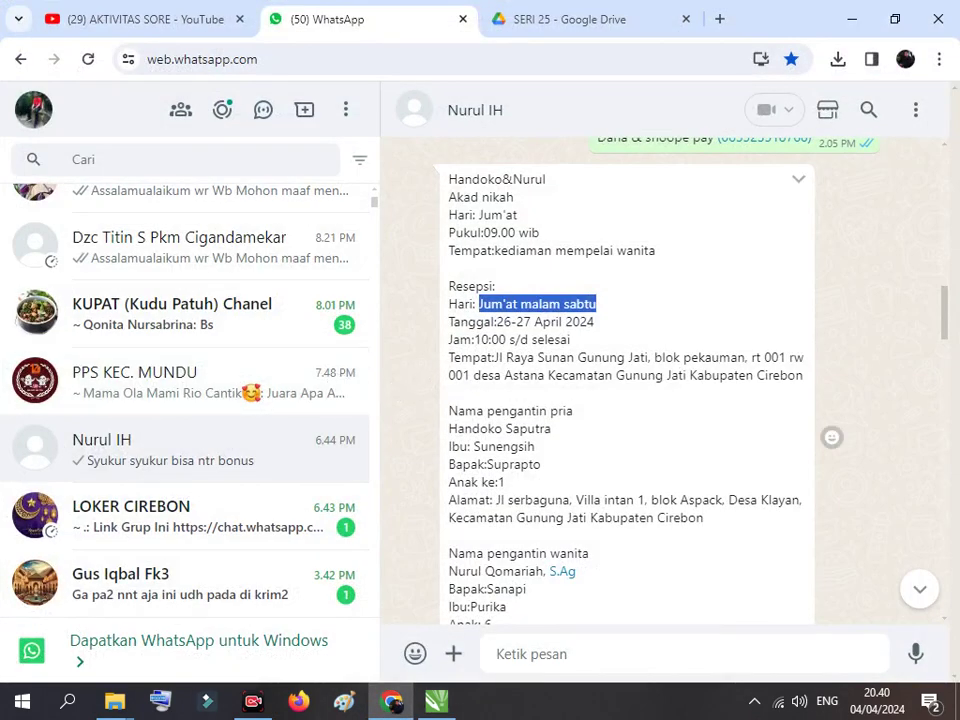
pyautogui.moveTo(569, 340); pyautogui.dragTo(488, 340)
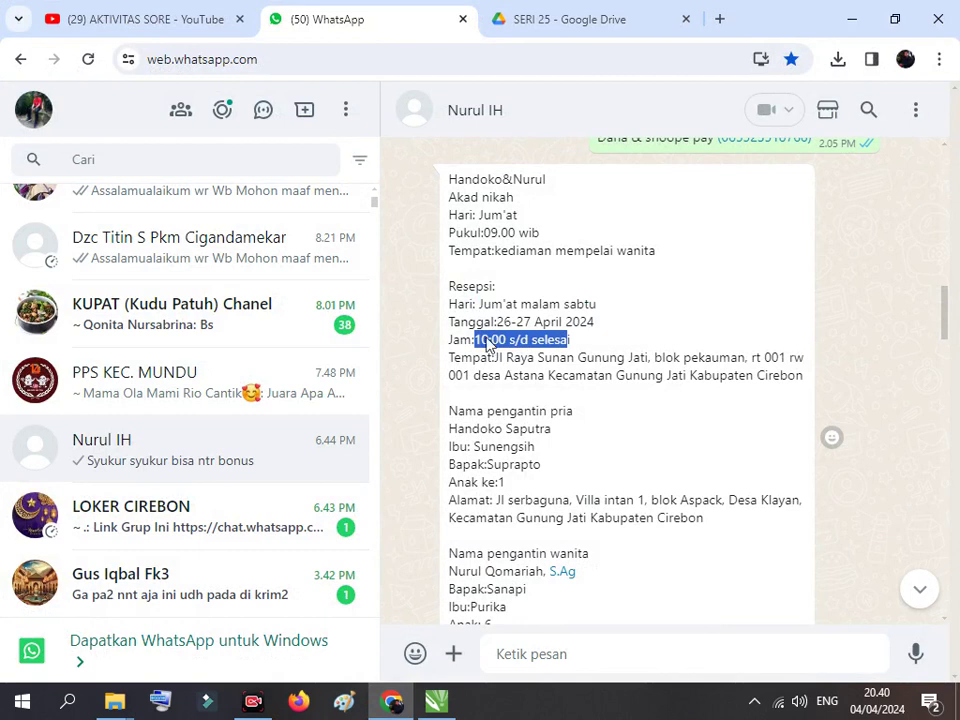
pyautogui.rightClick(488, 342)
pyautogui.click(553, 369)
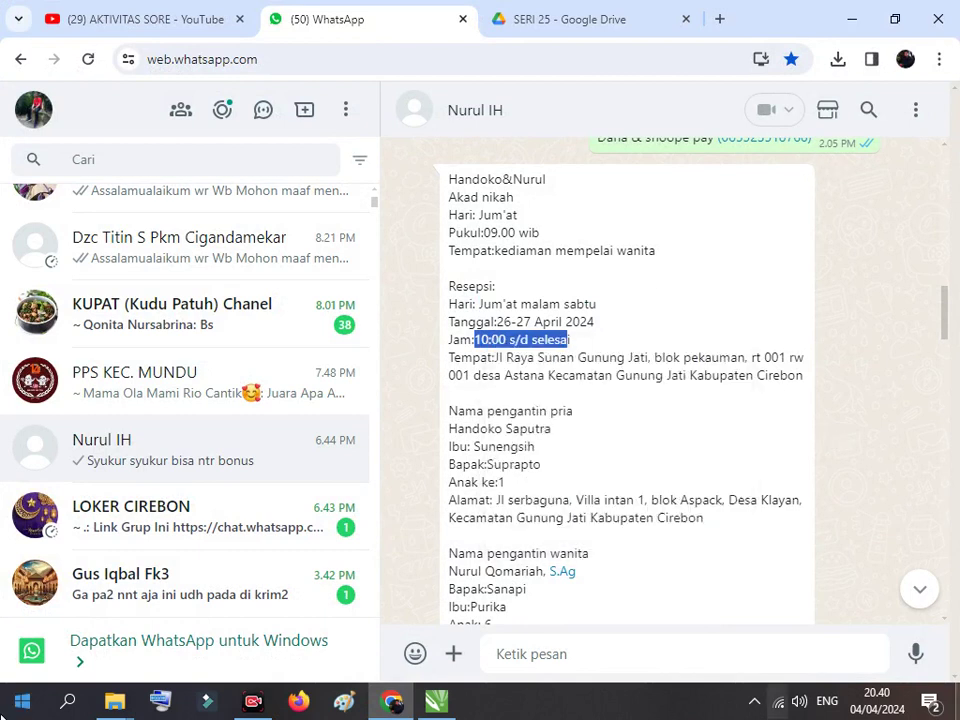
# Step: Paste 10:00 after Pukul, add WIB, and set the new time line to 9 pt
pyautogui.click(847, 18)
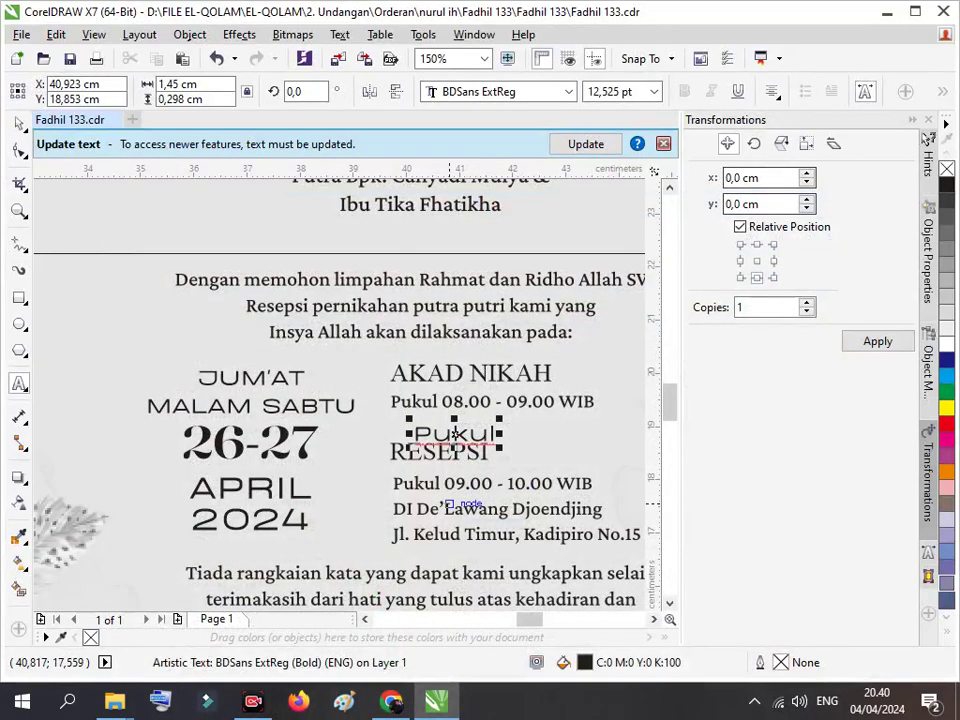
pyautogui.click(496, 432)
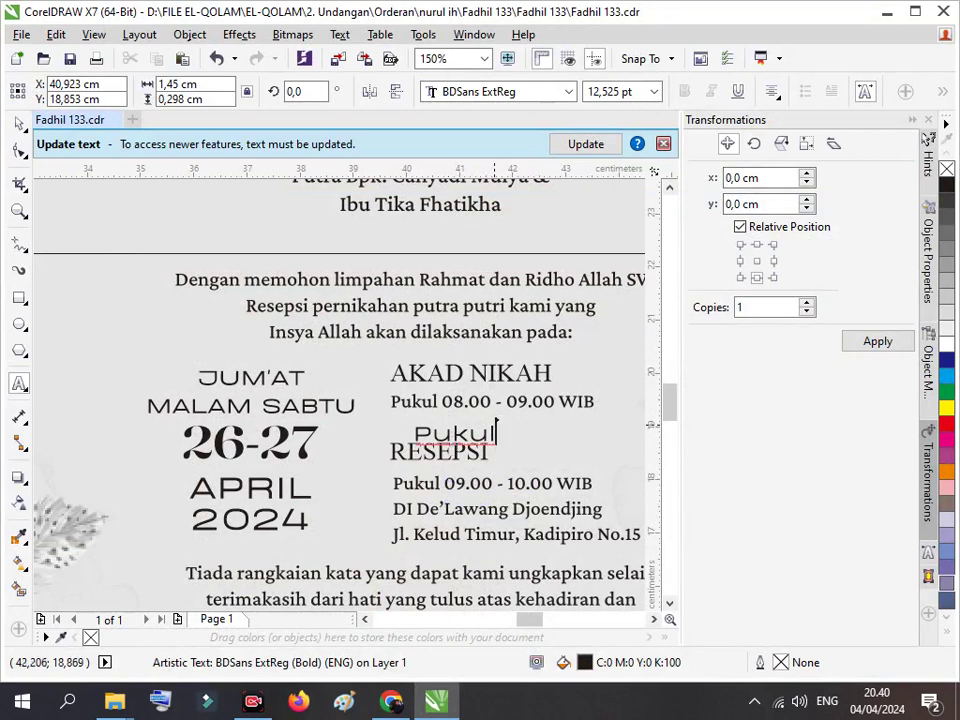
pyautogui.hotkey('ctrl', 'v')
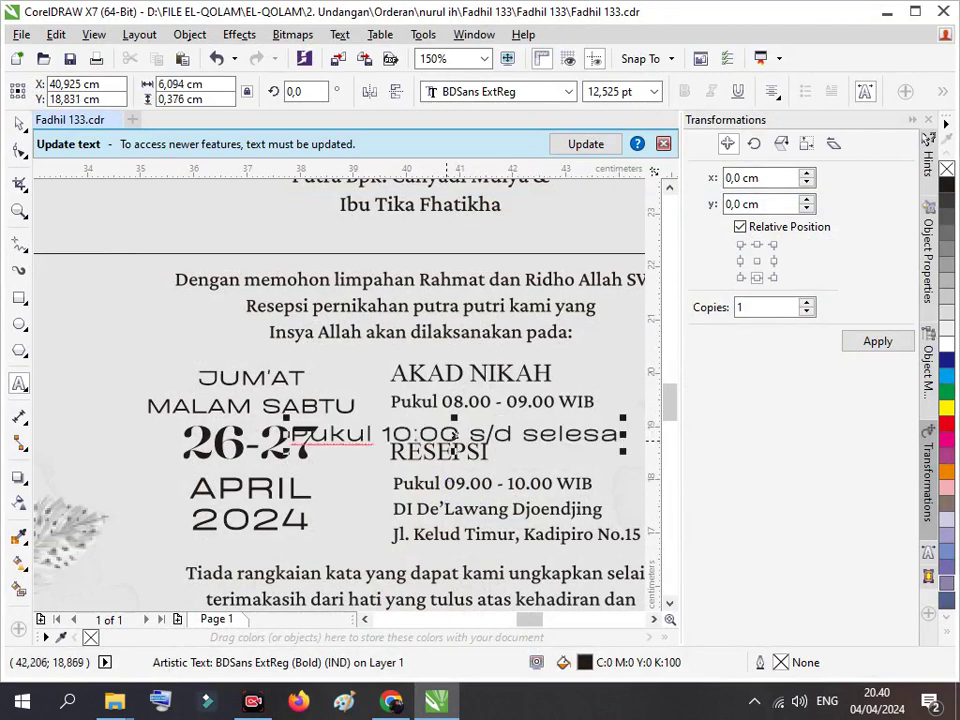
pyautogui.click(454, 432)
pyautogui.write('WIB')
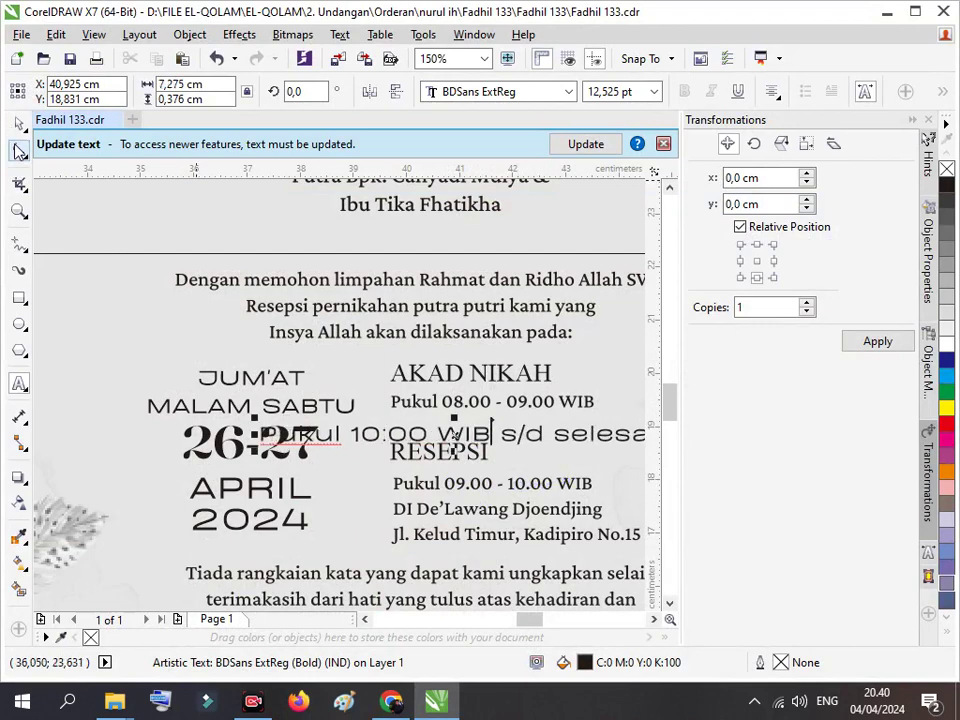
pyautogui.click(18, 124)
pyautogui.click(658, 92)
pyautogui.click(658, 92)
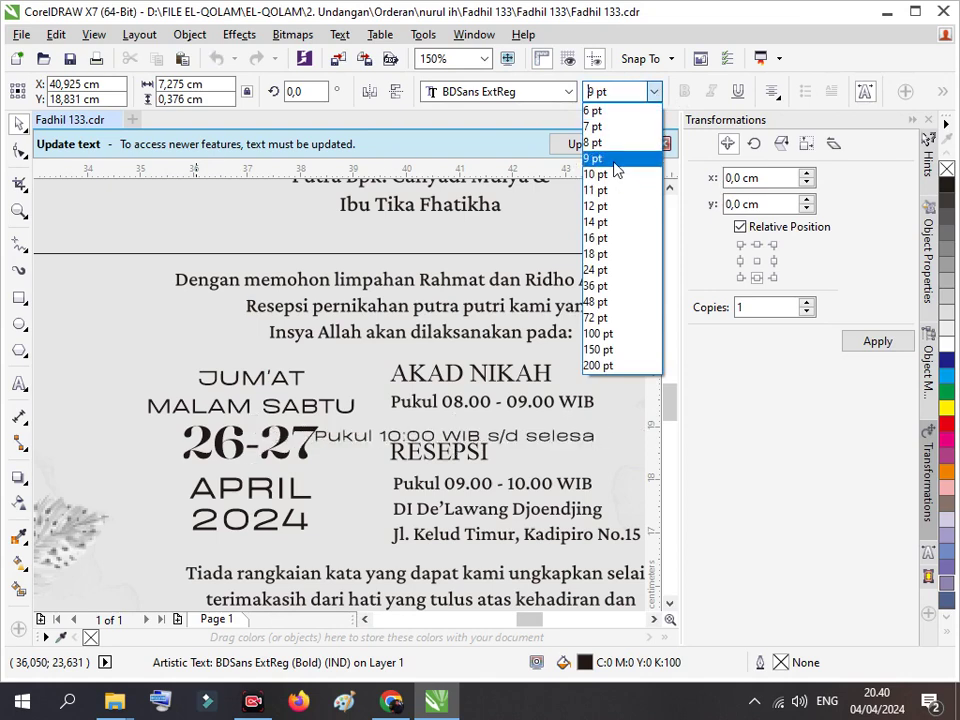
pyautogui.click(611, 158)
# Step: Move the new time line under AKAD NIKAH and delete the old 08.00 - 09.00 WIB time
pyautogui.moveTo(434, 432); pyautogui.dragTo(473, 413)
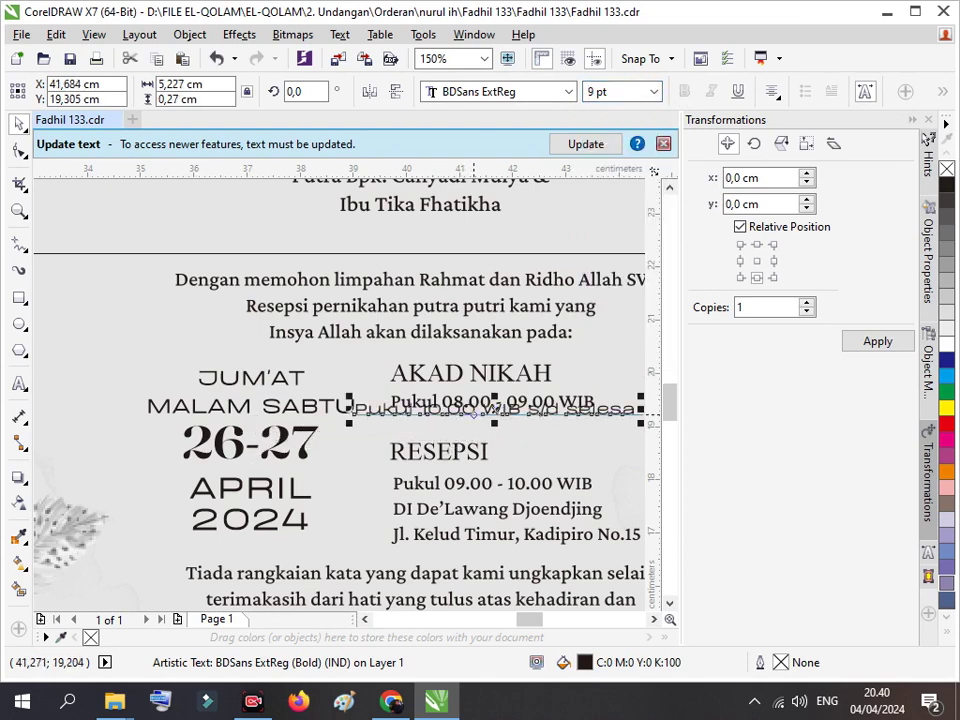
pyautogui.click(460, 399)
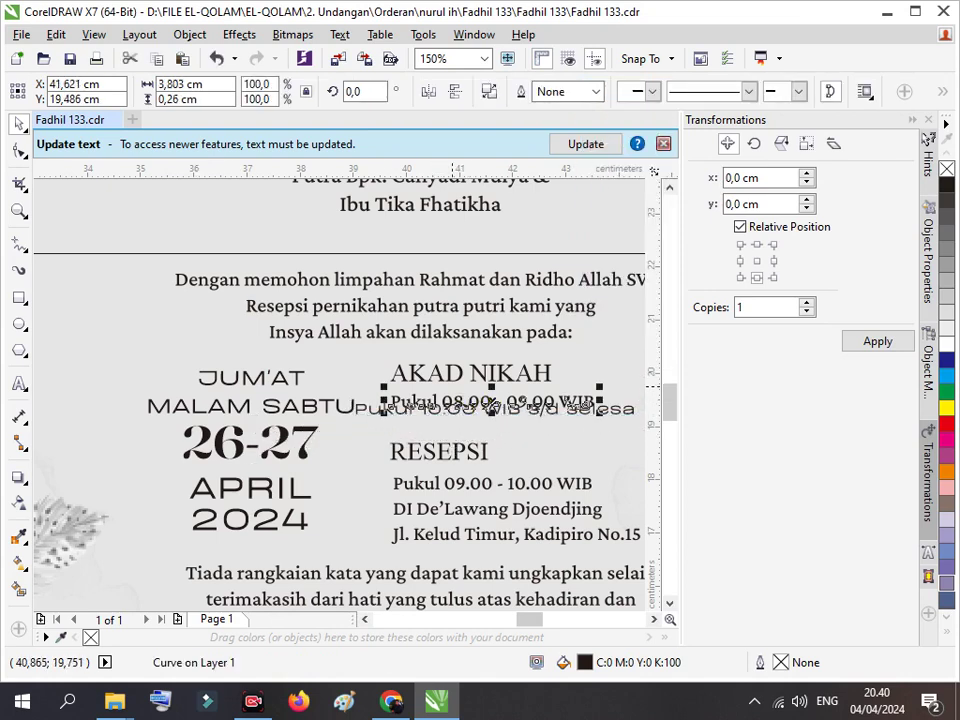
pyautogui.press('Delete')
pyautogui.scroll(-2, 333, 405)
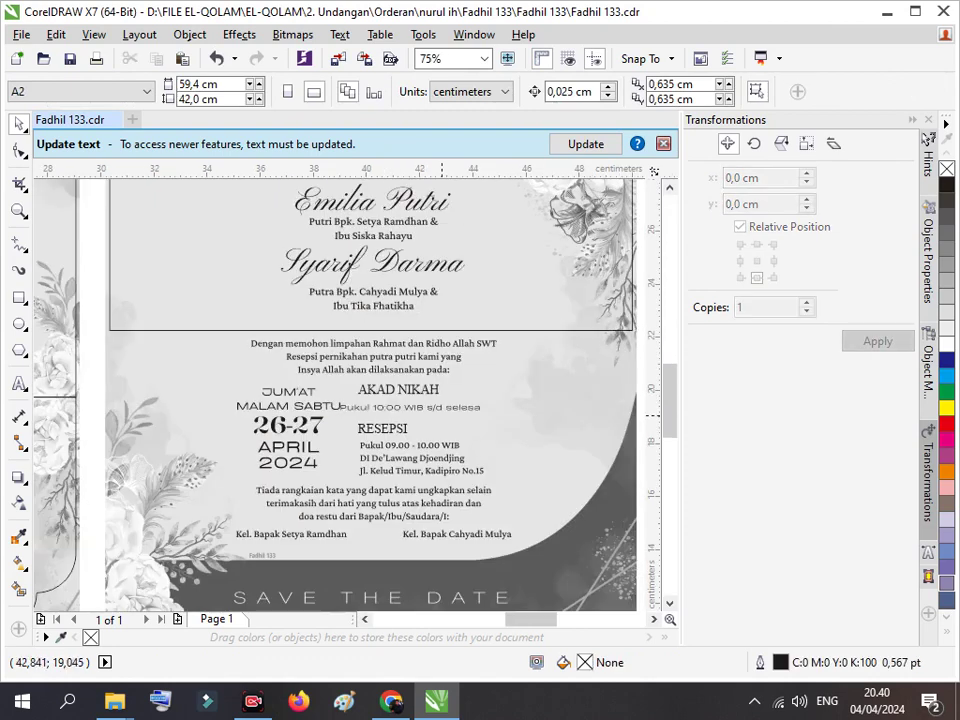
# Step: Delete the old reception time, venue and street-address fragments beneath RESEPSI
pyautogui.click(438, 408)
pyautogui.keyDown('shift'); pyautogui.click(420, 392); pyautogui.keyUp('shift')
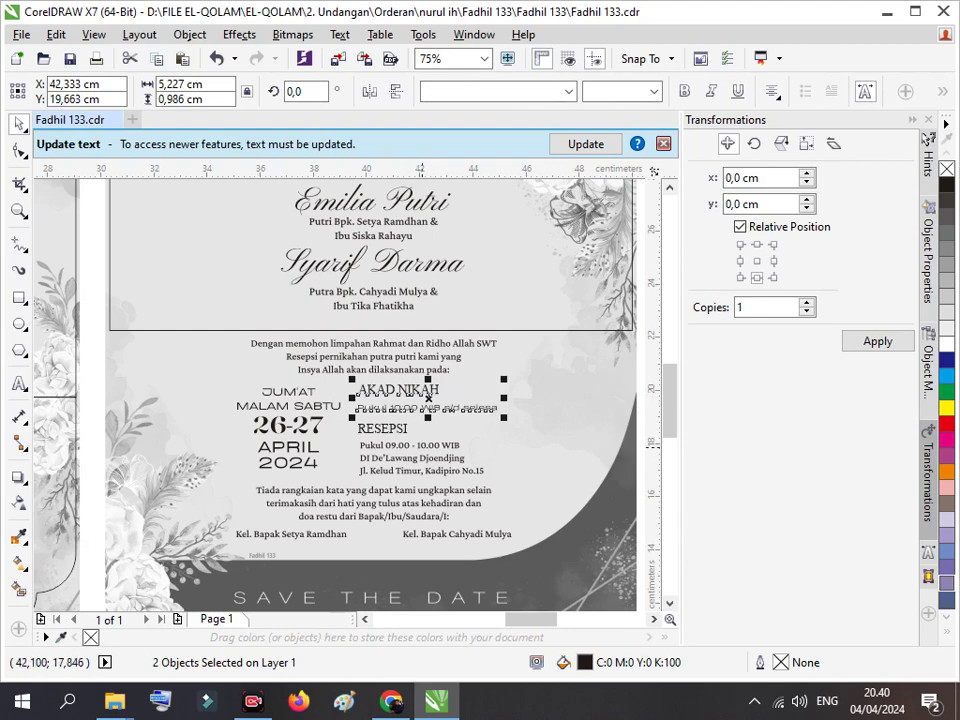
pyautogui.click(423, 444)
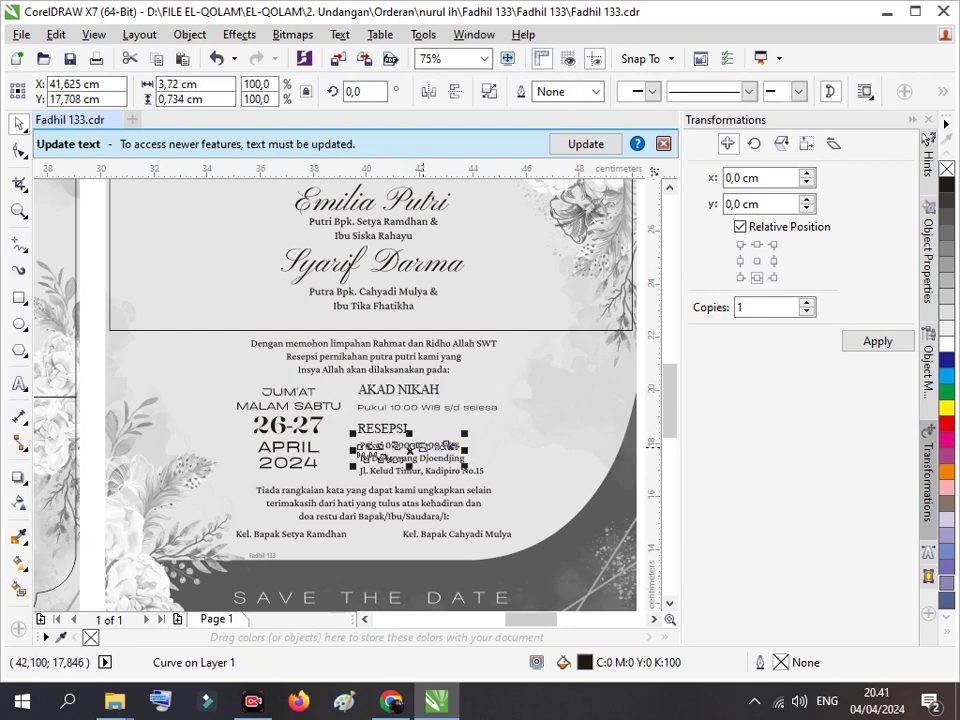
pyautogui.press('Delete')
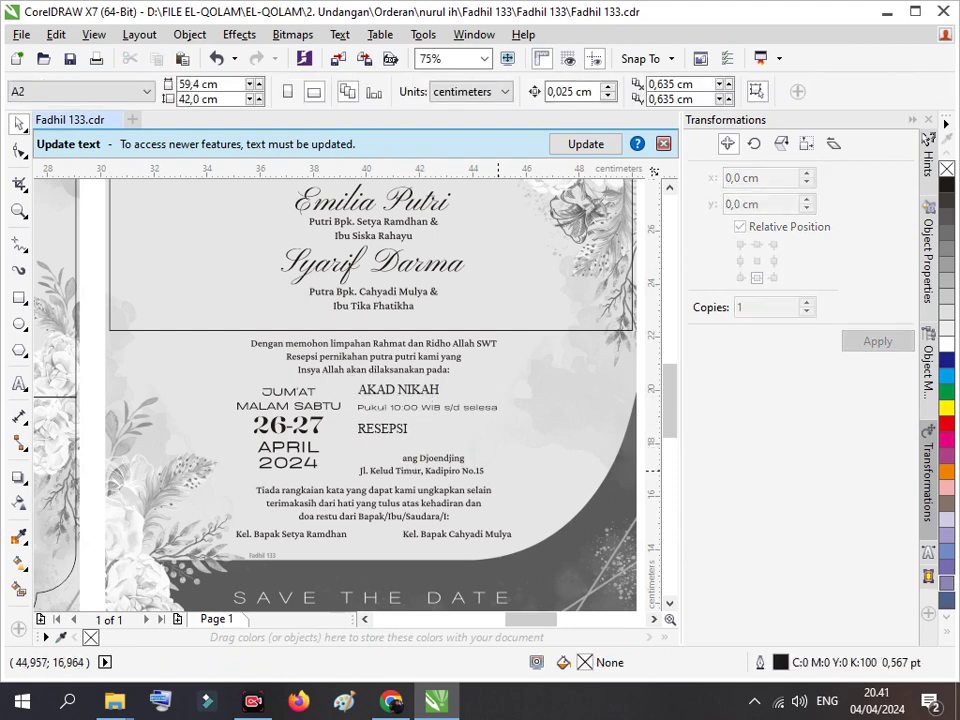
pyautogui.click(481, 465)
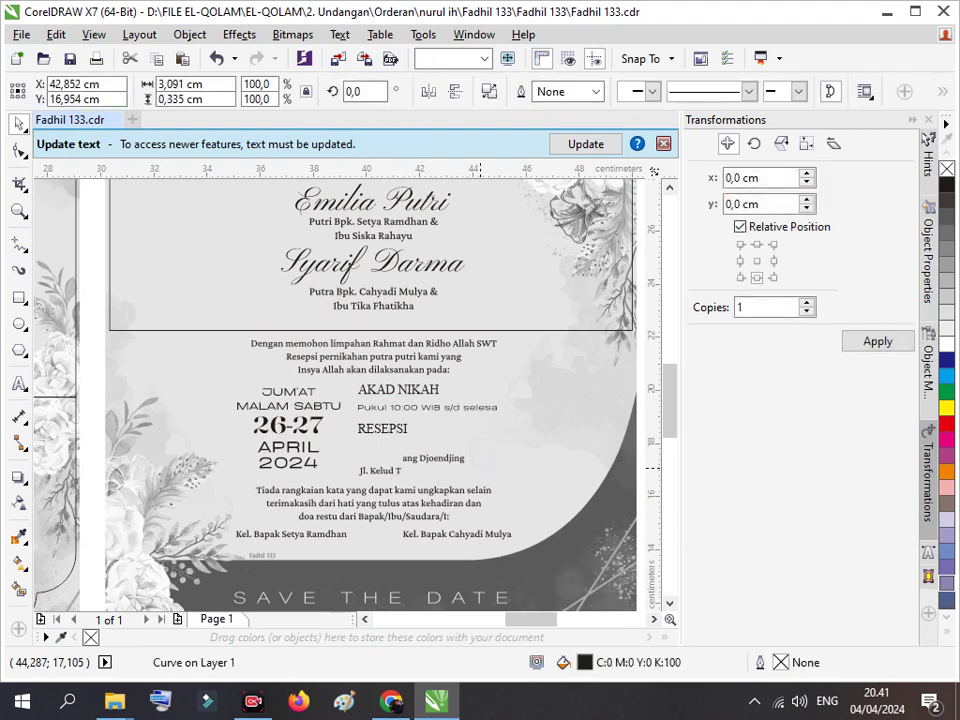
pyautogui.press('Delete')
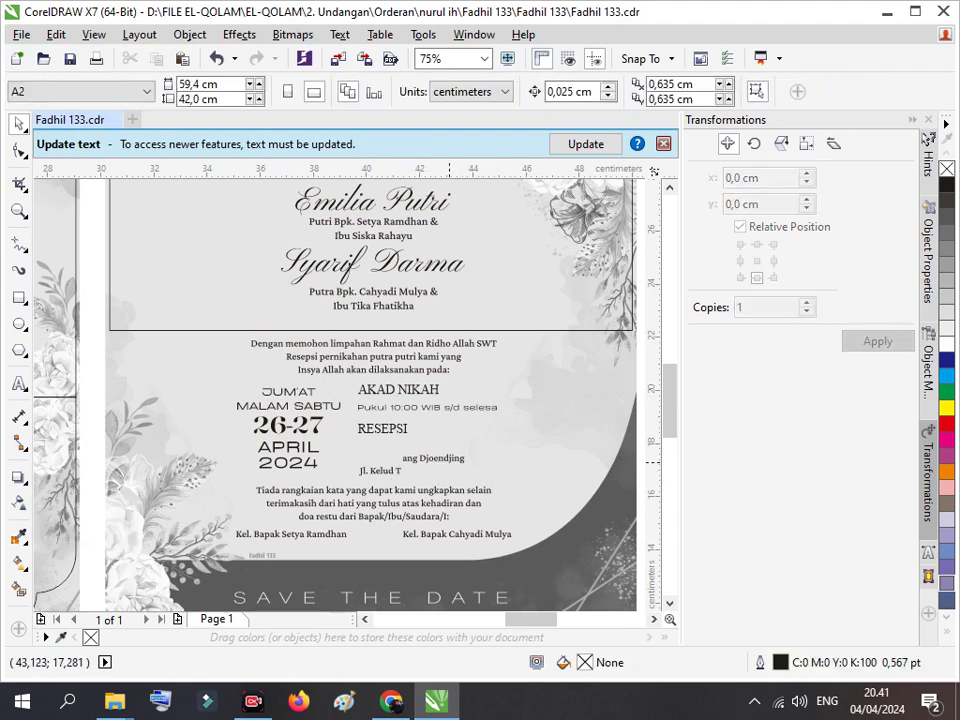
pyautogui.click(420, 458)
pyautogui.press('Delete')
pyautogui.click(471, 456)
pyautogui.press('Delete')
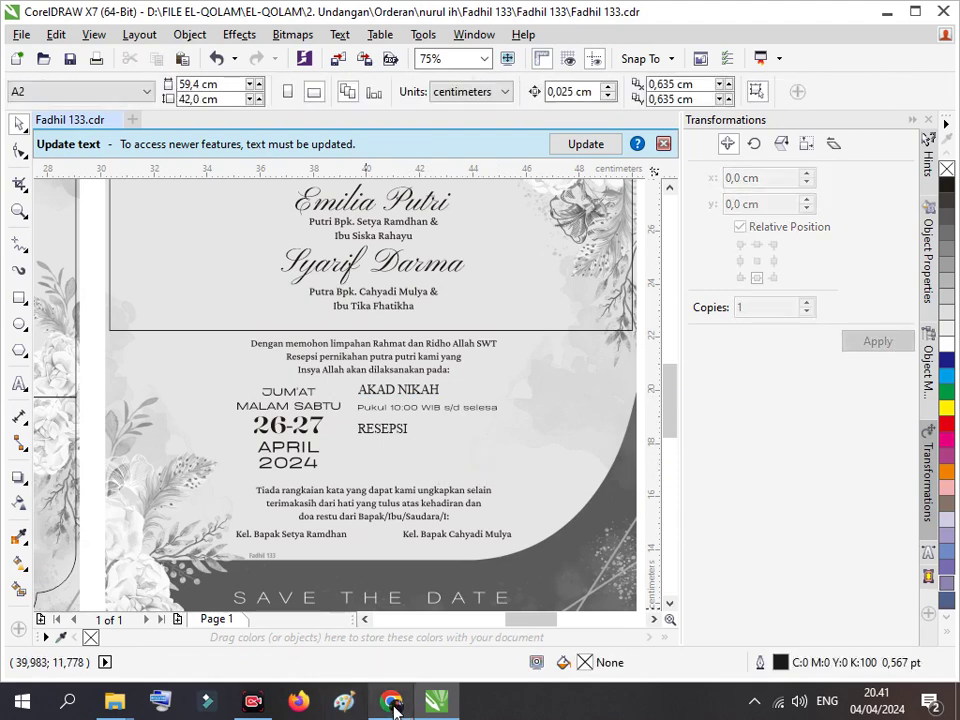
# Step: Copy the reception venue address from the WhatsApp Web chat
pyautogui.click(393, 703)
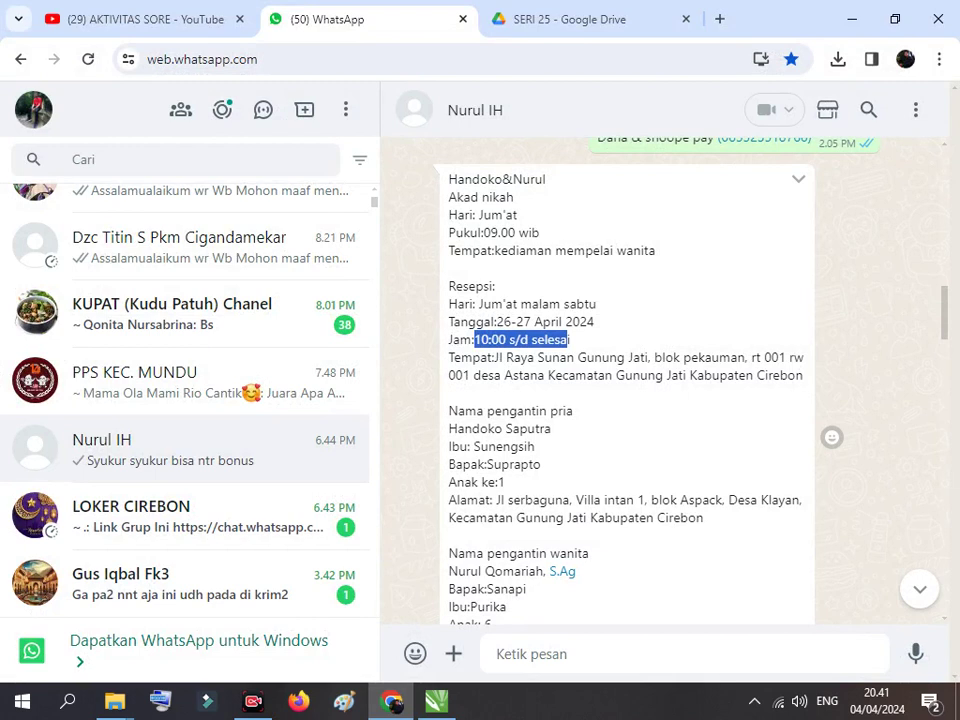
pyautogui.moveTo(494, 357); pyautogui.dragTo(822, 378)
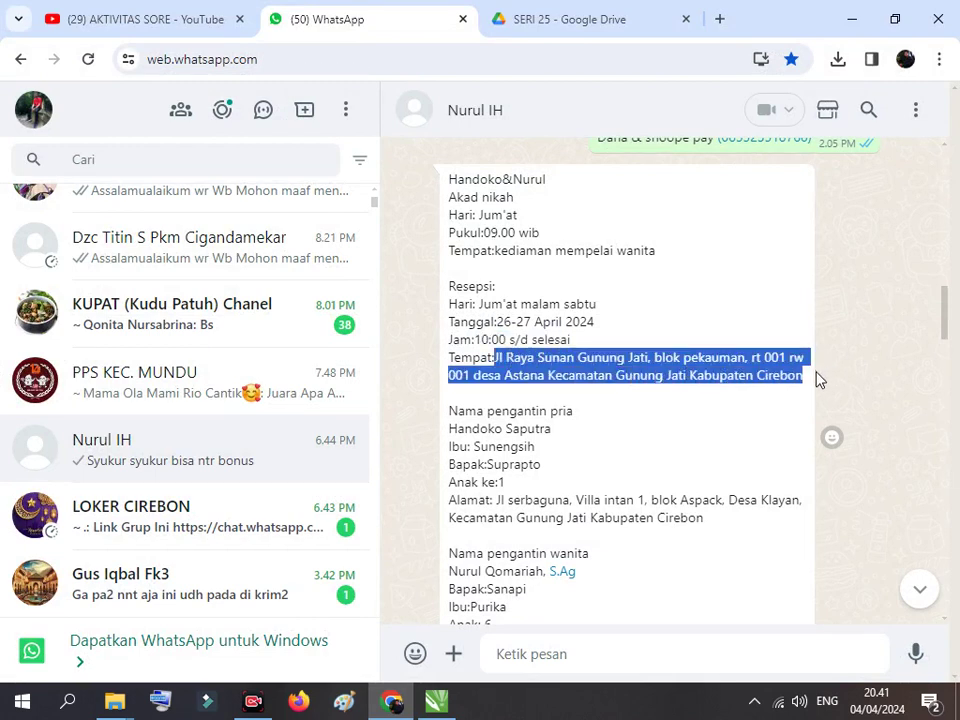
pyautogui.rightClick(688, 379)
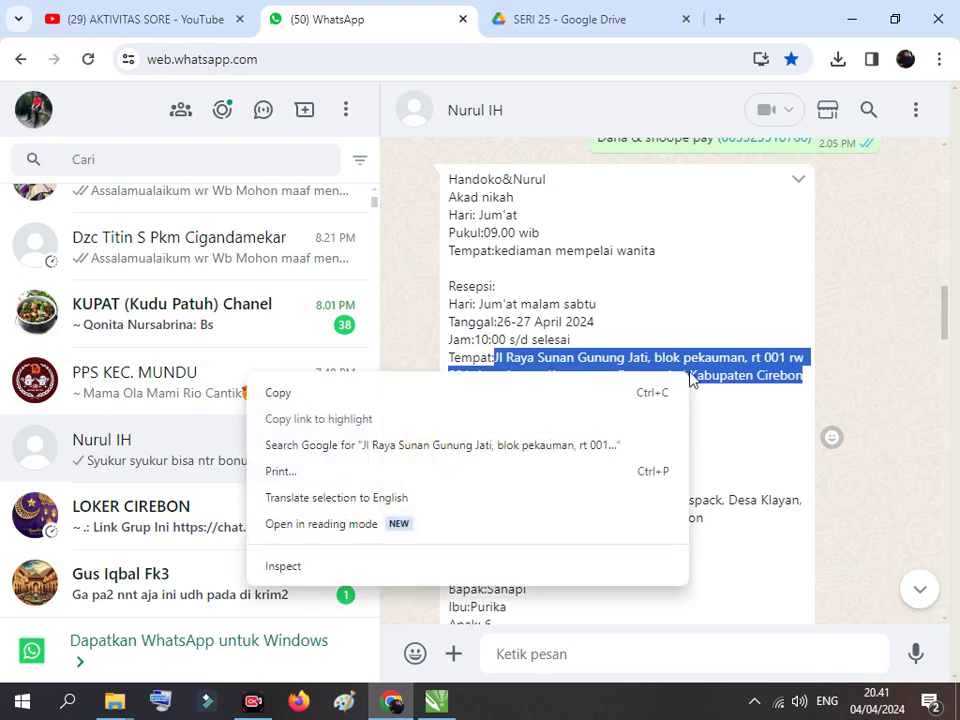
pyautogui.click(283, 393)
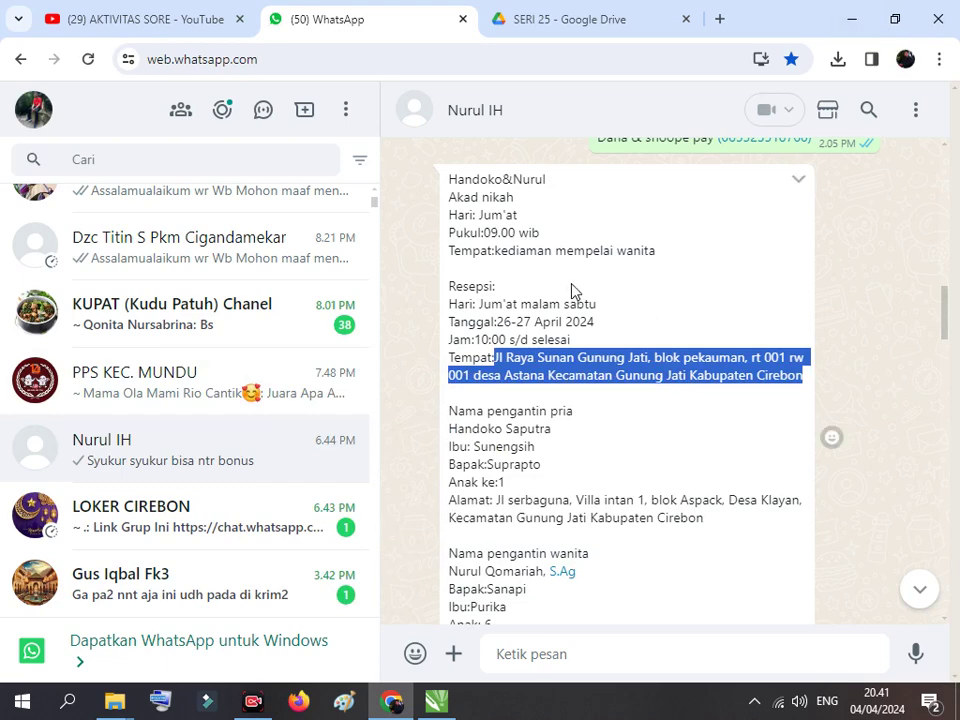
pyautogui.scroll(1, 572, 291)
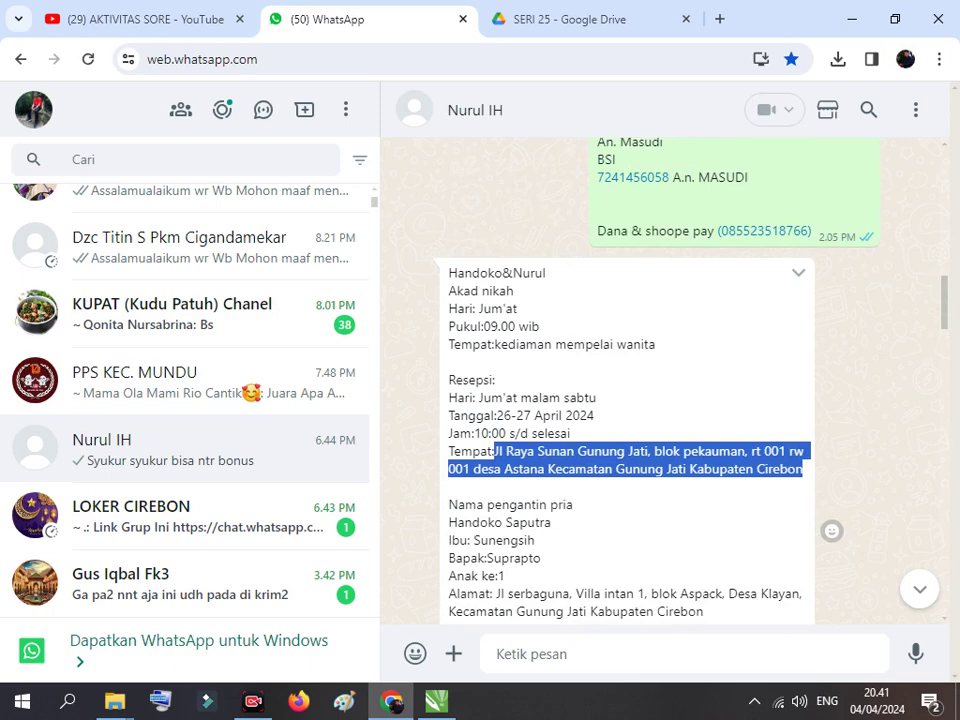
pyautogui.scroll(-3, 544, 454)
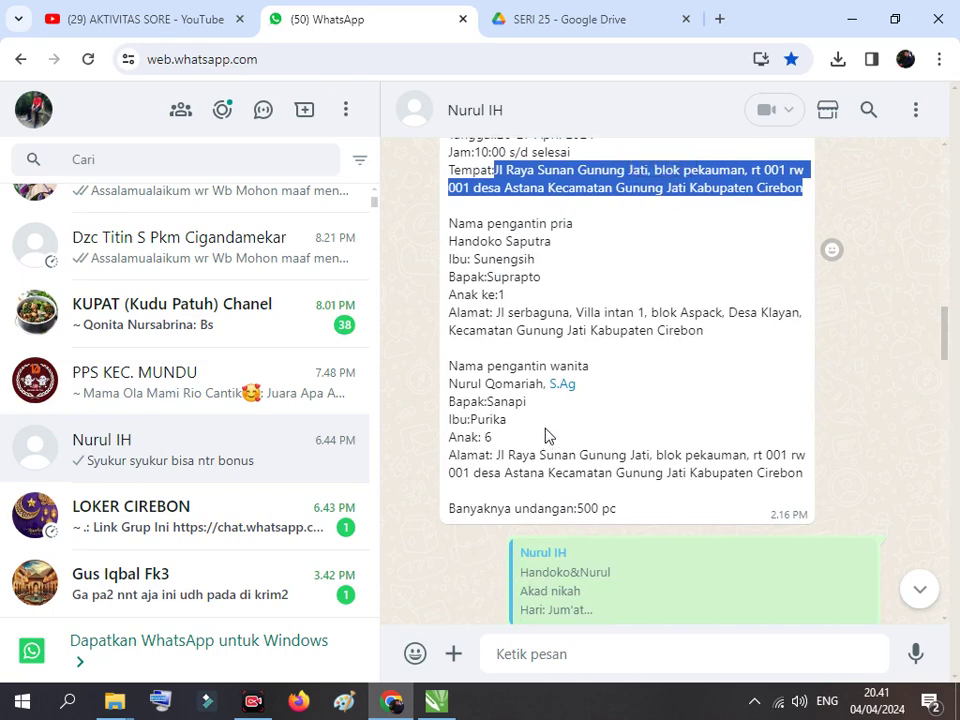
pyautogui.scroll(-2, 544, 360)
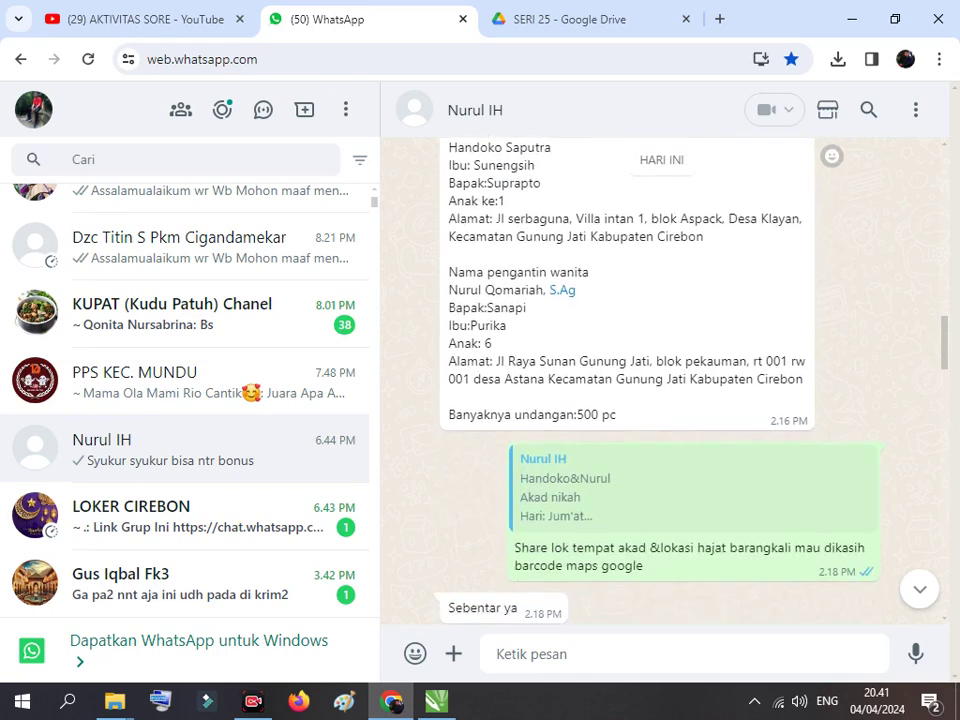
pyautogui.scroll(3, 544, 360)
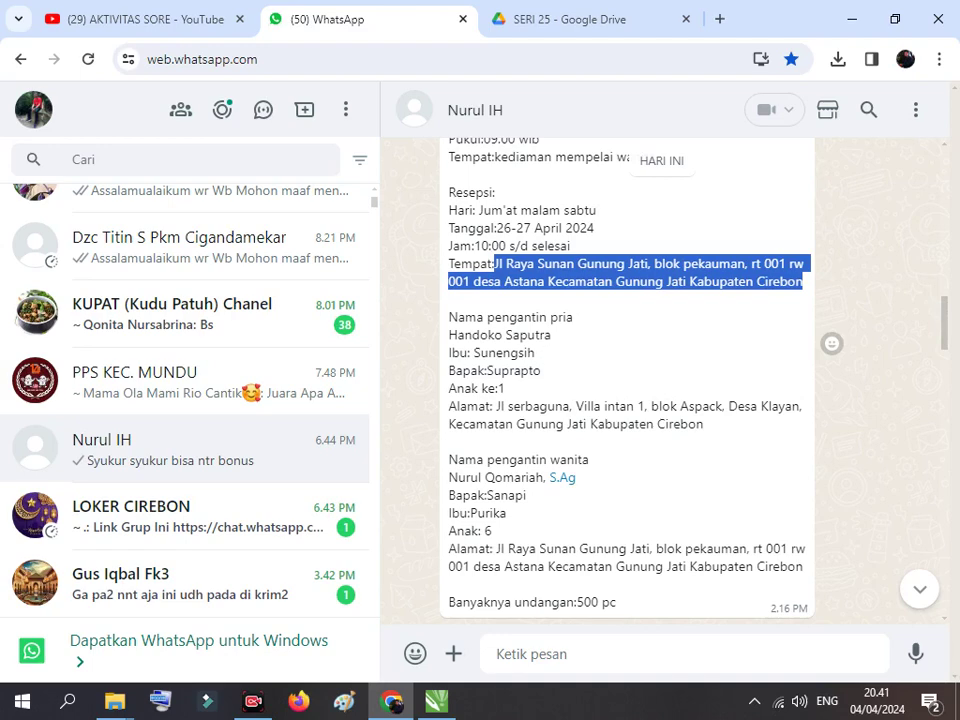
pyautogui.rightClick(150, 272)
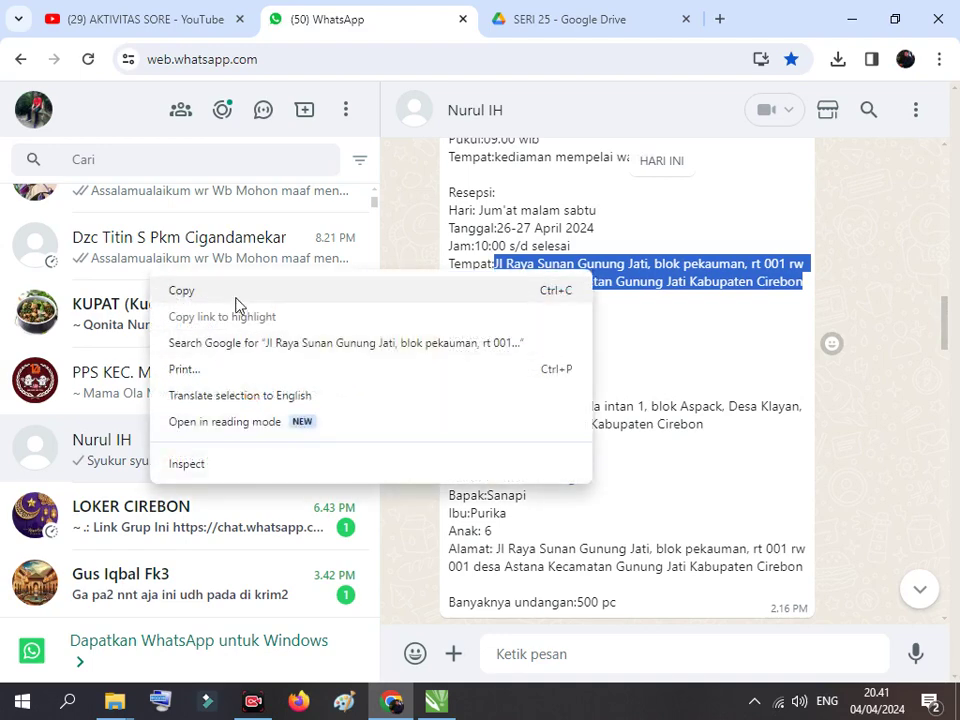
pyautogui.click(237, 304)
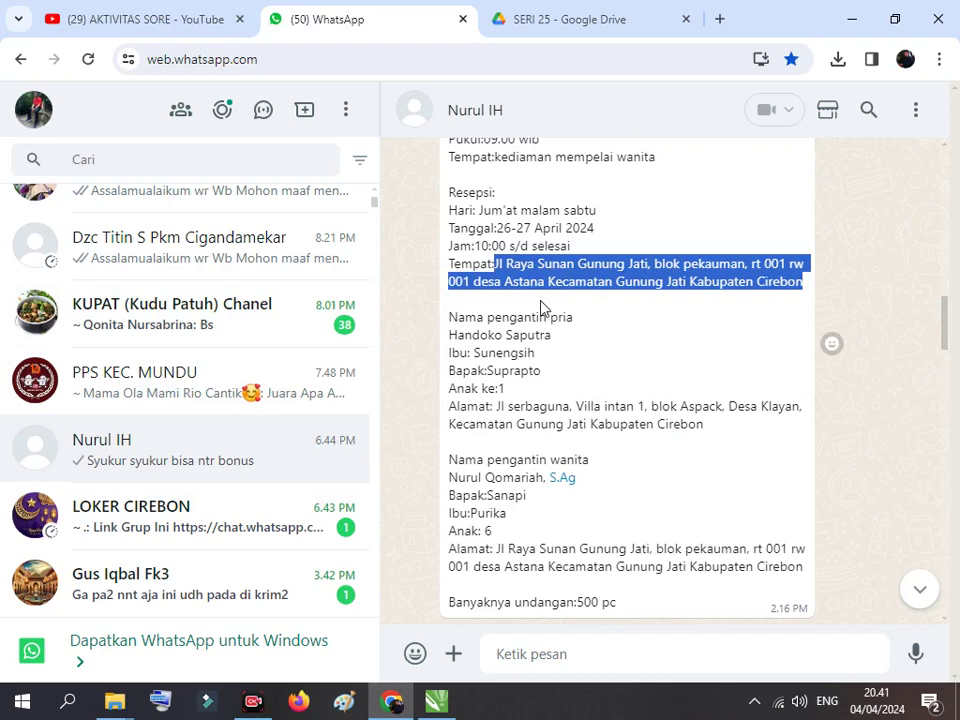
pyautogui.scroll(1, 677, 182)
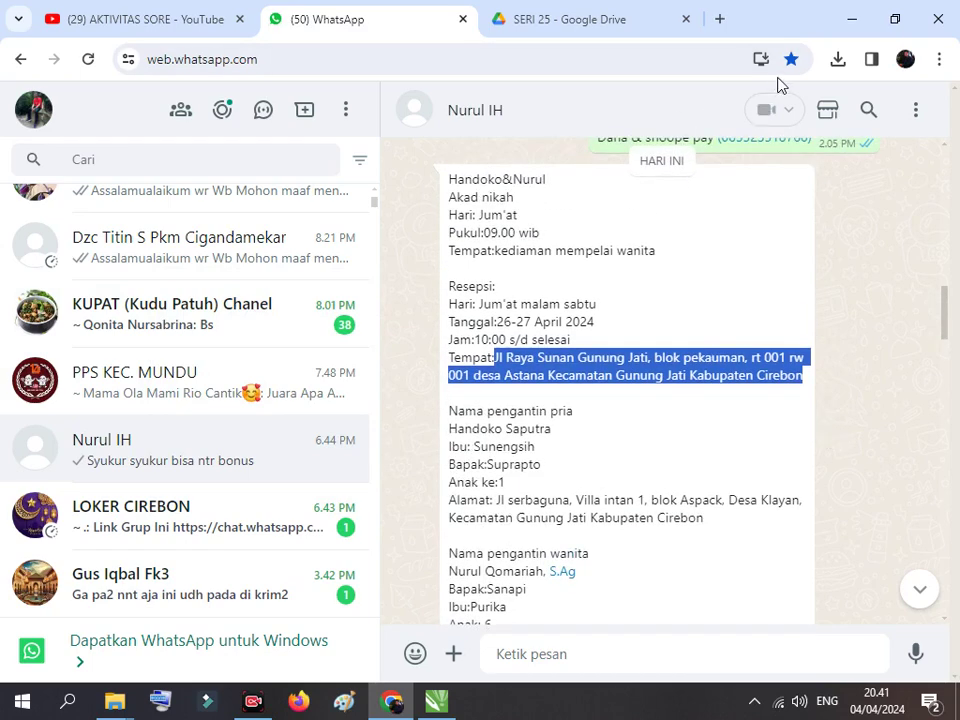
# Step: Back in CorelDRAW, place a copy of the Pukul time line below RESEPSI
pyautogui.click(852, 22)
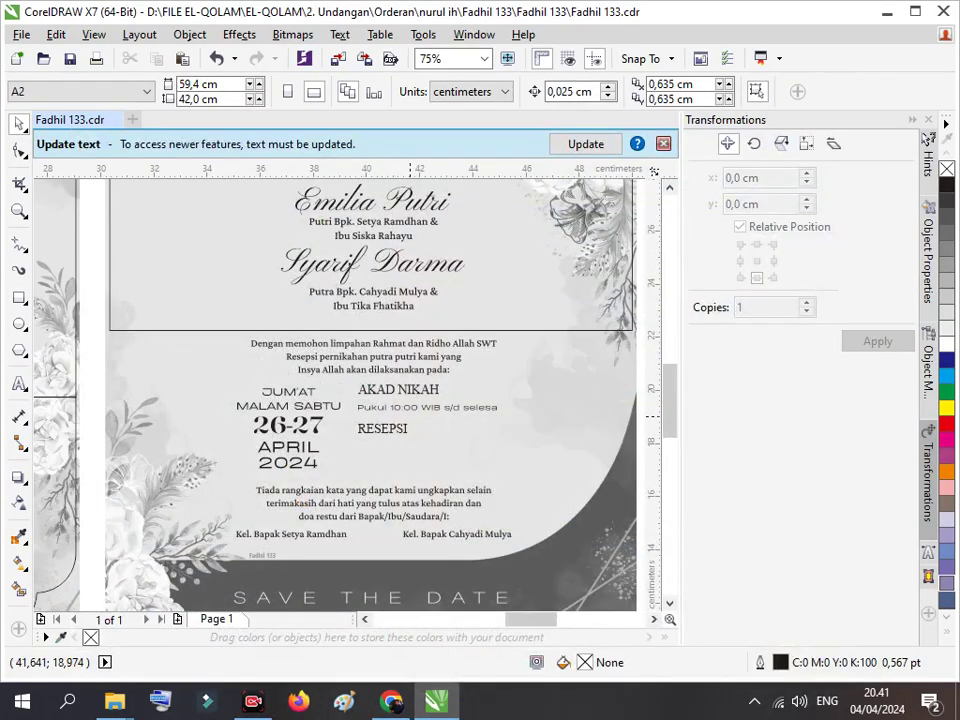
pyautogui.click(418, 409)
pyautogui.moveTo(419, 407); pyautogui.dragTo(397, 405)
# Step: Change the akad nikah time from Pukul 10:00 to Pukul 09:00
pyautogui.scroll(2, 397, 410)
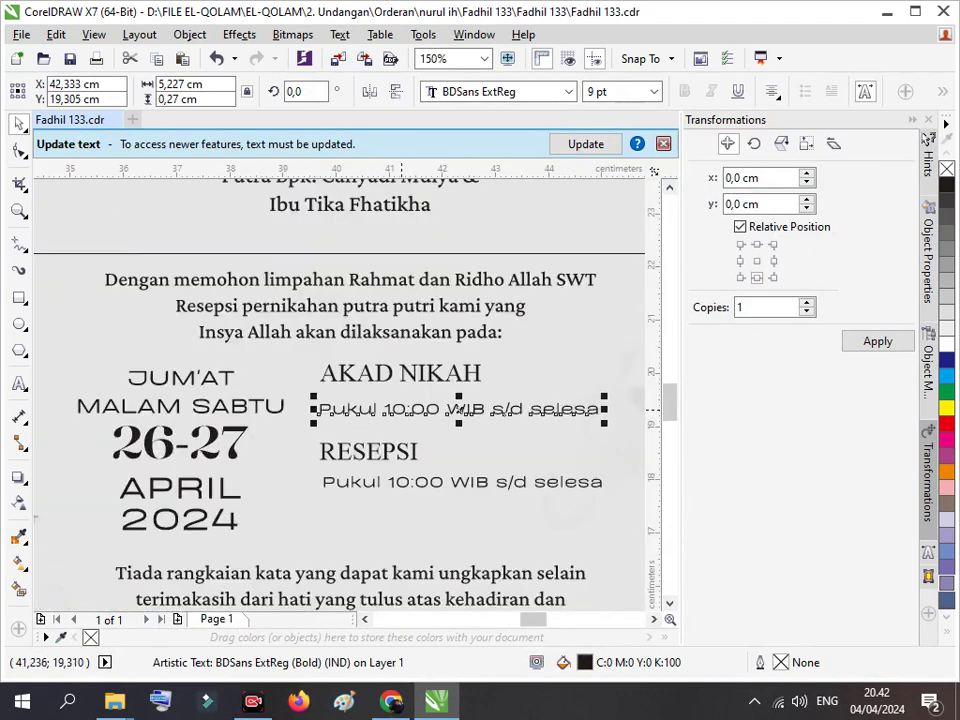
pyautogui.click(398, 410)
pyautogui.doubleClick(409, 408)
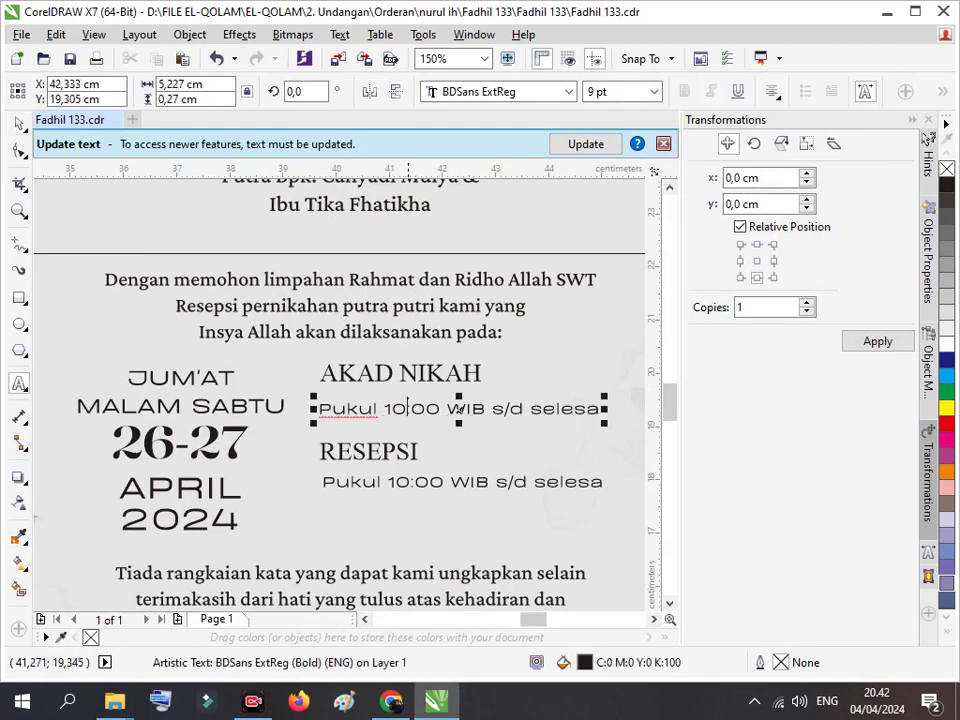
pyautogui.press('BackSpace')
pyautogui.press('BackSpace')
pyautogui.write('09')
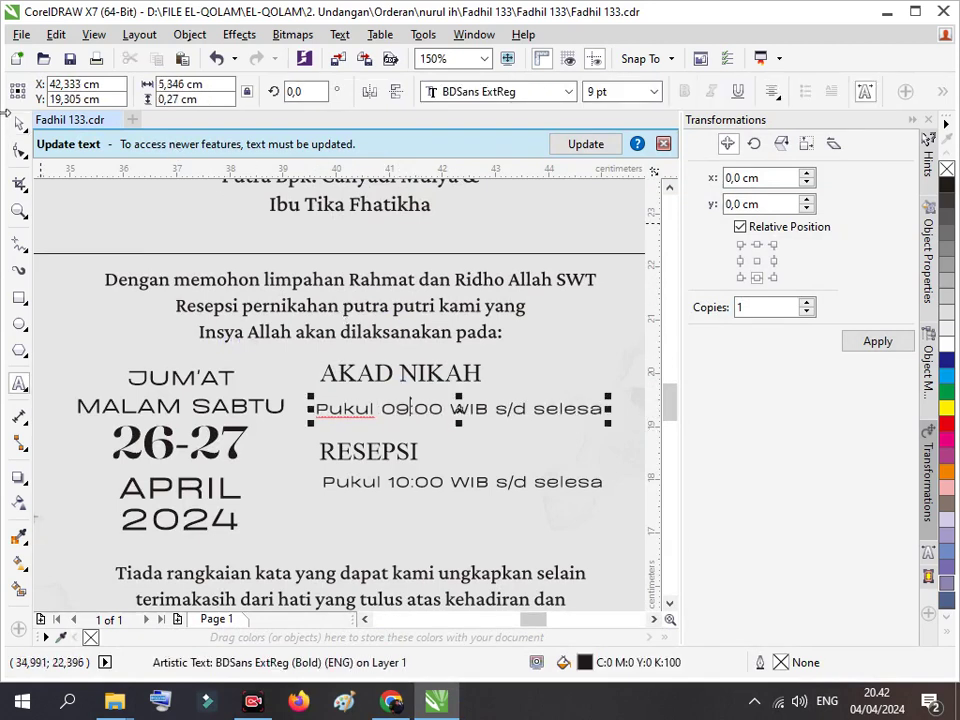
pyautogui.click(19, 122)
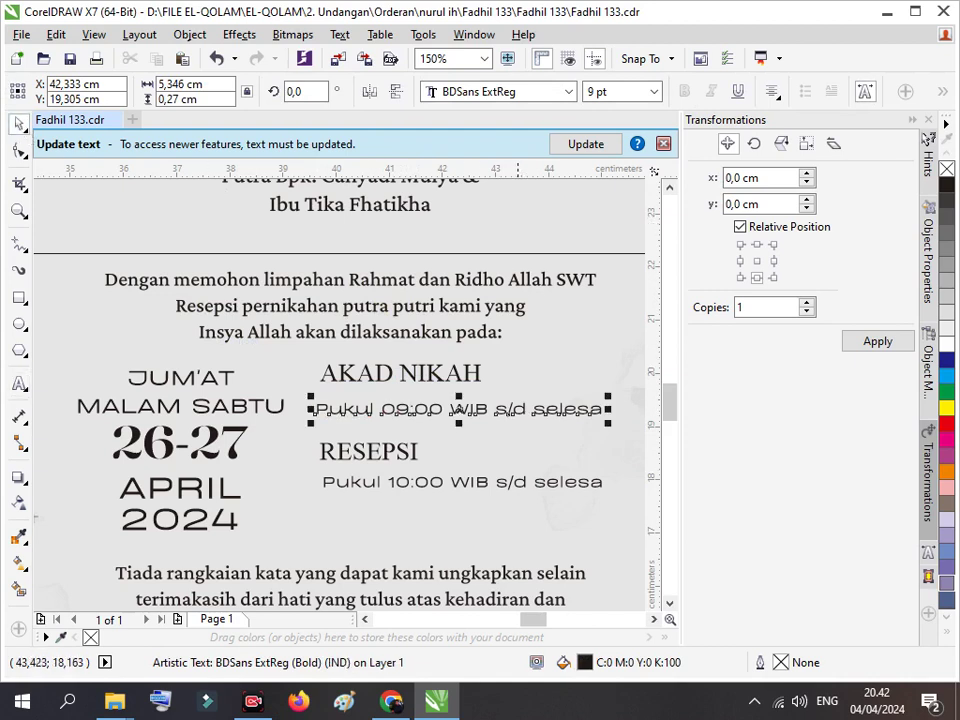
# Step: Left-align the reception time line with the akad time line
pyautogui.click(510, 484)
pyautogui.keyDown('shift'); pyautogui.click(516, 410); pyautogui.keyUp('shift')
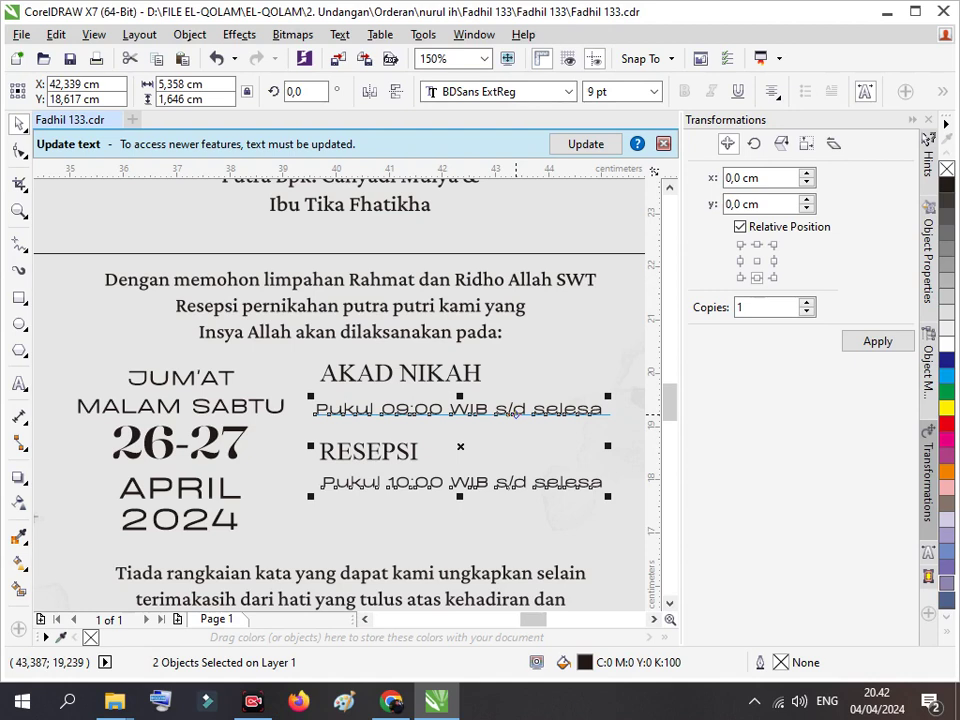
pyautogui.press('l')
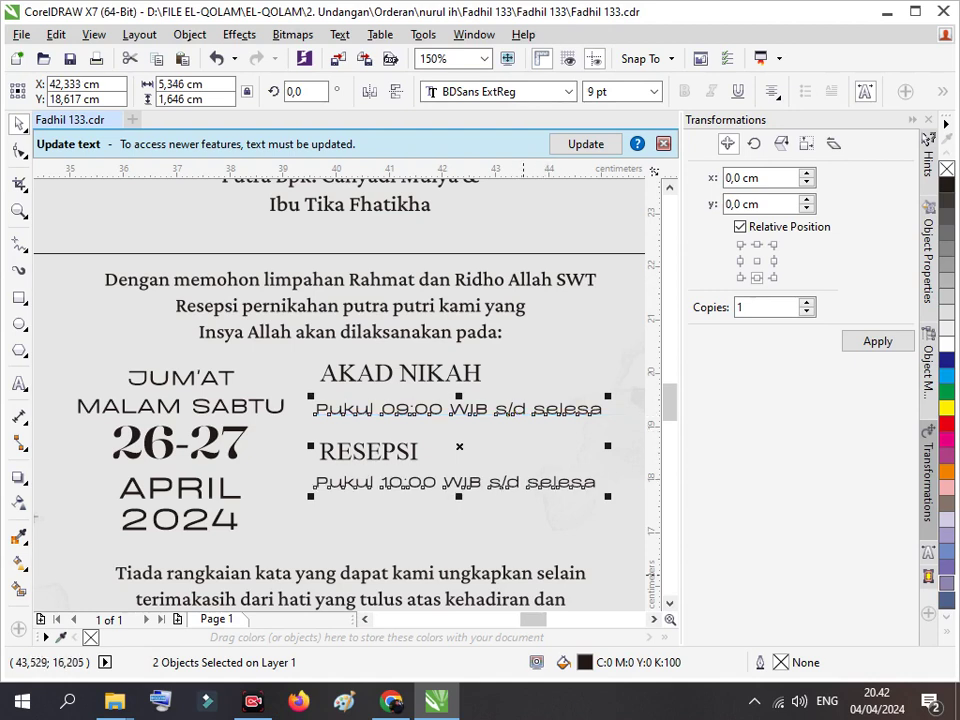
pyautogui.click(497, 501)
# Step: Duplicate the reception time line below it as a third line and save the invitation
pyautogui.keyDown('ctrl'); pyautogui.click(476, 478); pyautogui.keyUp('ctrl')
pyautogui.hotkey('ctrl', 'd')
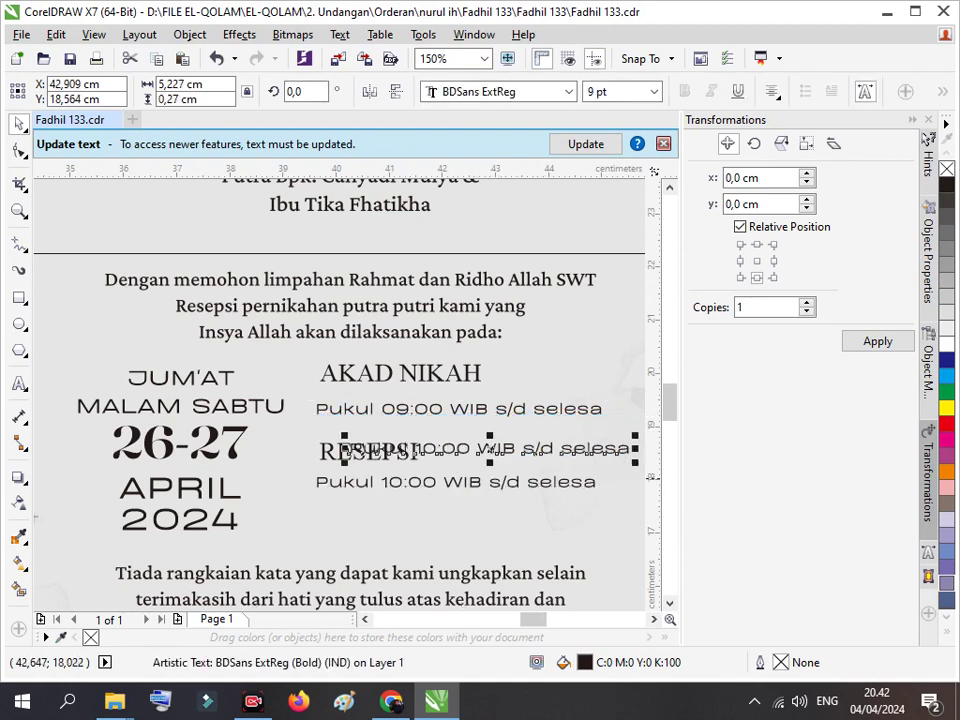
pyautogui.moveTo(450, 479); pyautogui.dragTo(470, 535)
pyautogui.doubleClick(470, 535)
pyautogui.hotkey('ctrl', 's')
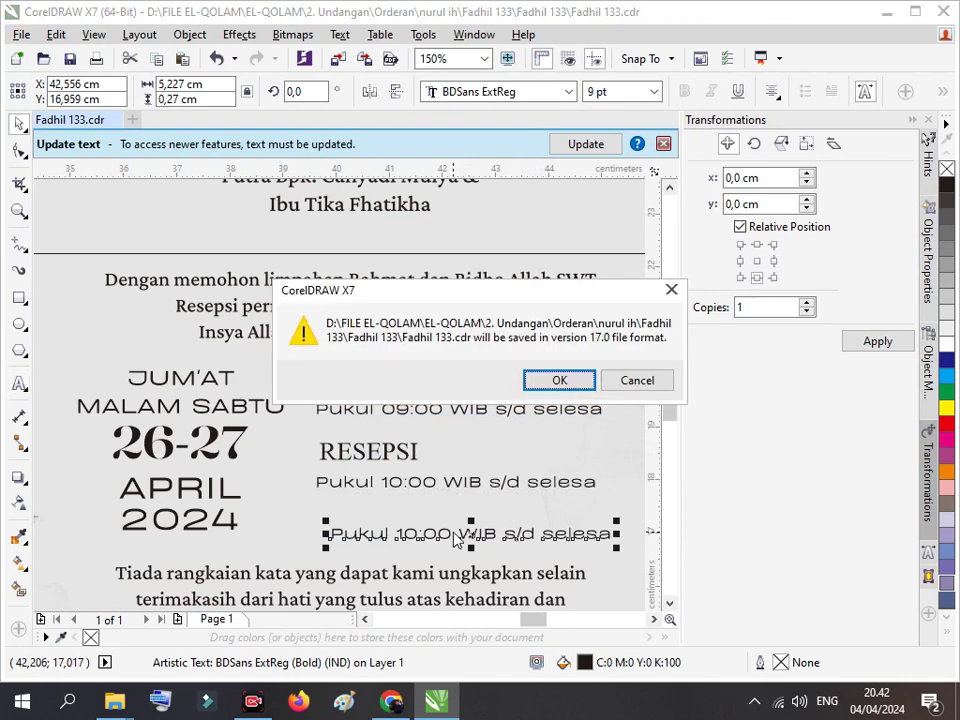
pyautogui.click(574, 387)
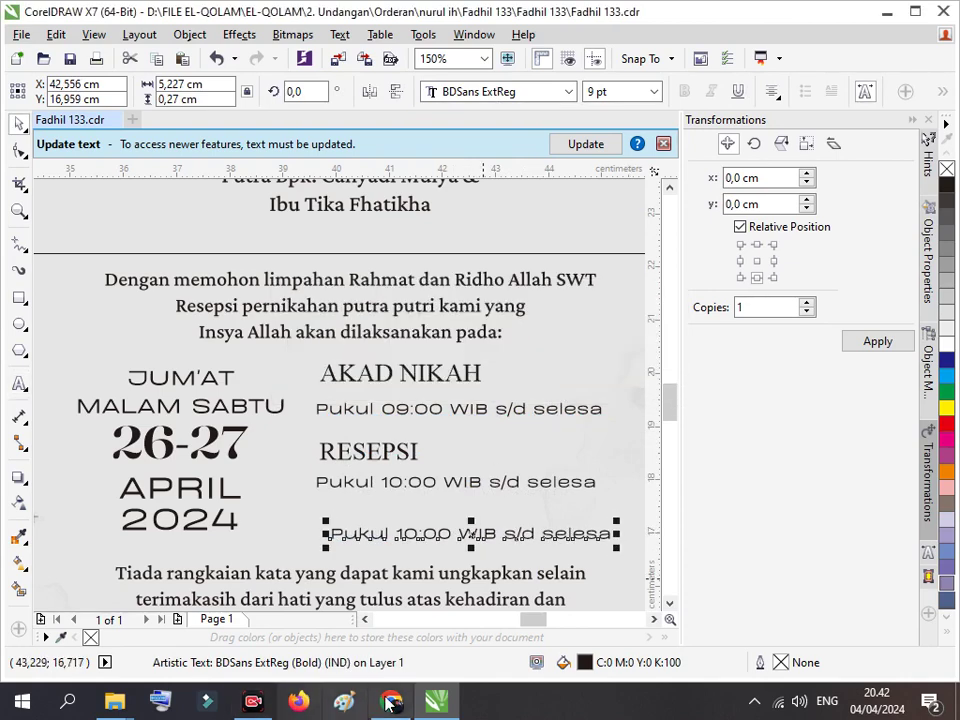
# Step: Copy the venue address again from the WhatsApp chat
pyautogui.hotkey('alt', 'Tab')
pyautogui.rightClick(604, 366)
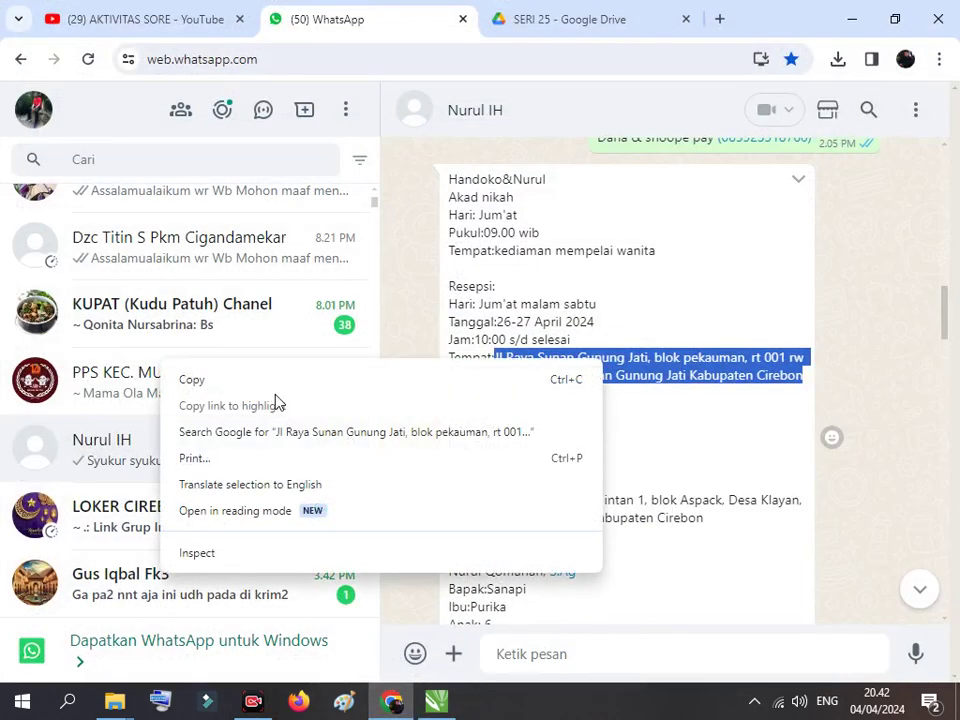
pyautogui.click(187, 384)
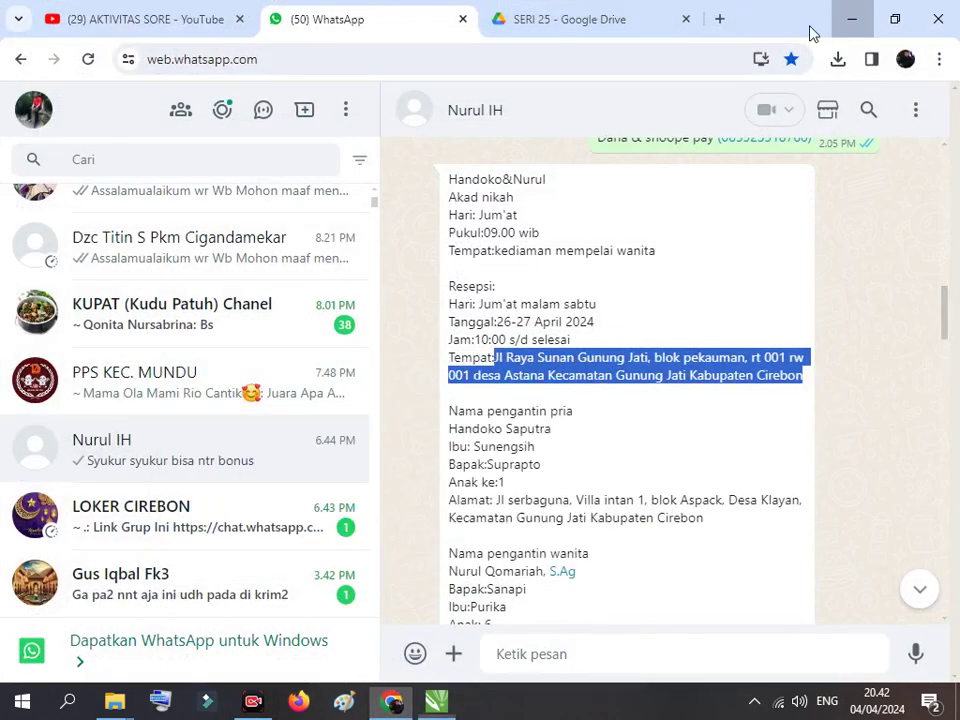
pyautogui.click(847, 18)
# Step: Save, then paste the venue address over the third time line, breaking it before 'desa'
pyautogui.click(419, 533)
pyautogui.hotkey('ctrl', 's')
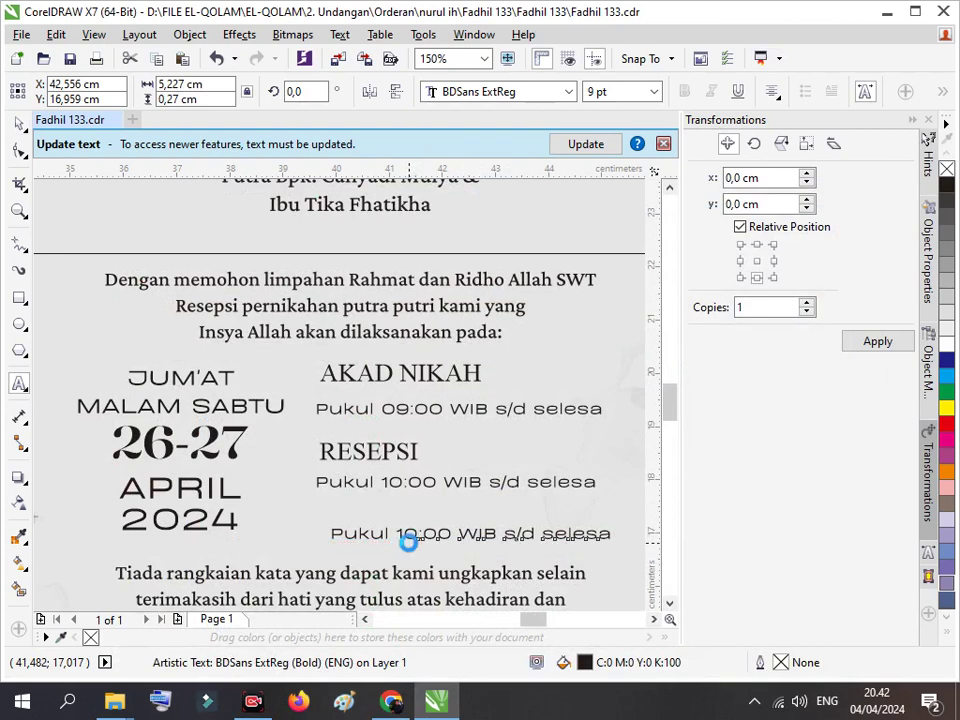
pyautogui.click(650, 381)
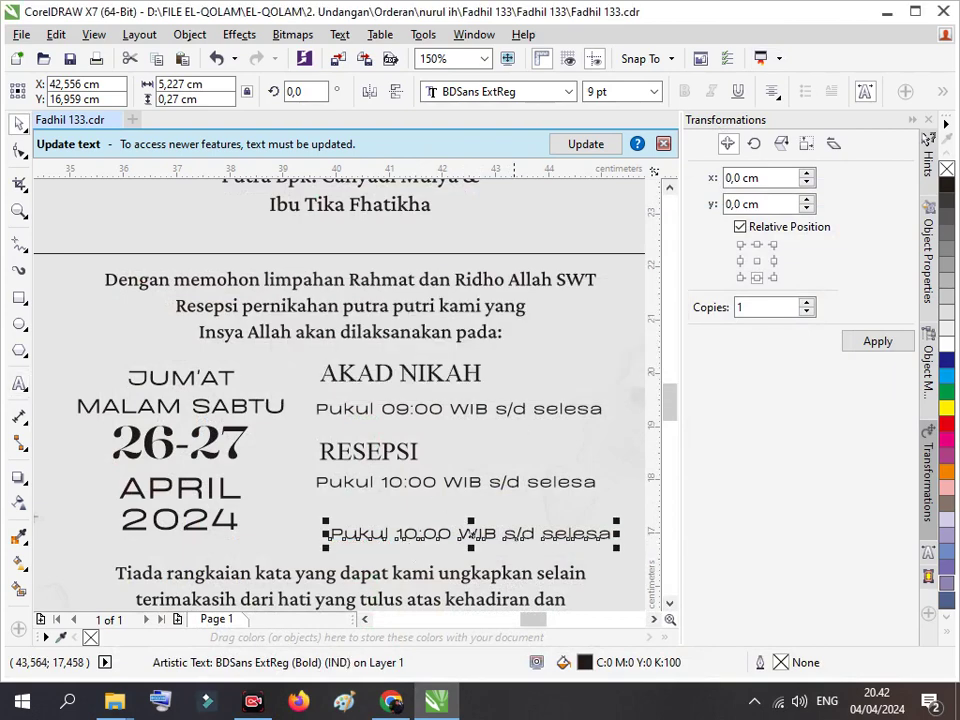
pyautogui.click(486, 534)
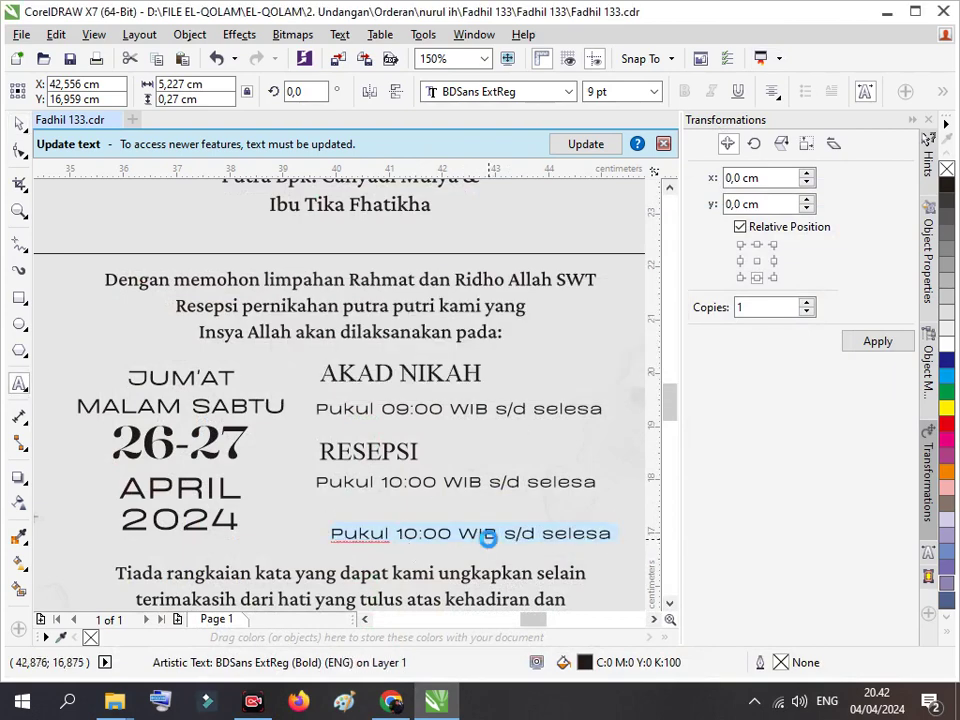
pyautogui.hotkey('ctrl', 'v')
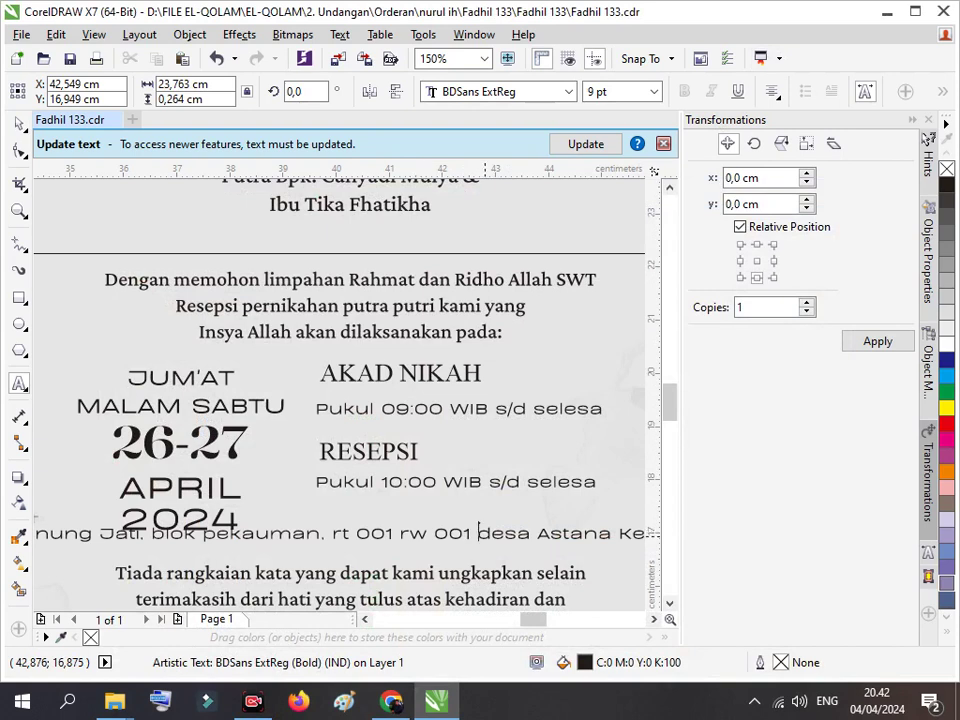
pyautogui.press('Return')
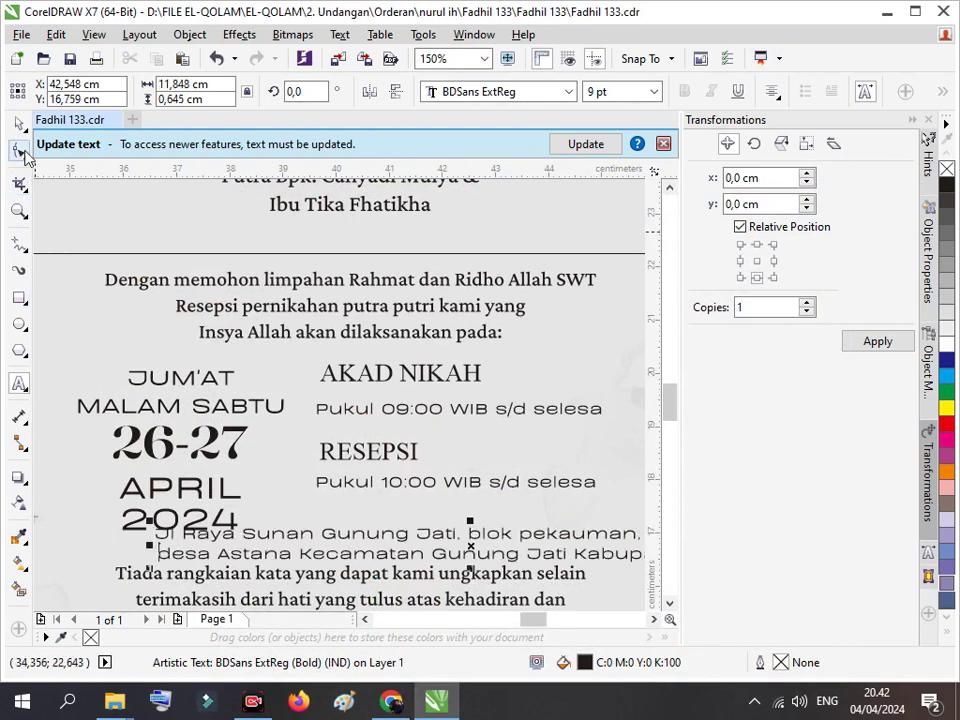
# Step: Shift the address right and shrink it to 6.143 pt to fit below RESEPSI
pyautogui.press('F3')
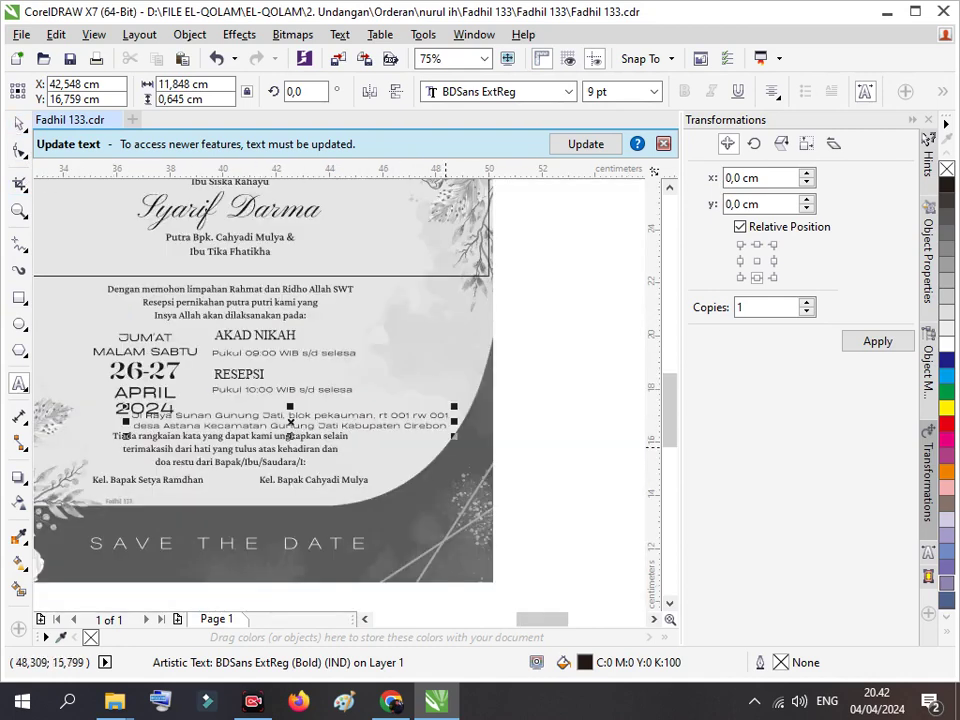
pyautogui.click(20, 148)
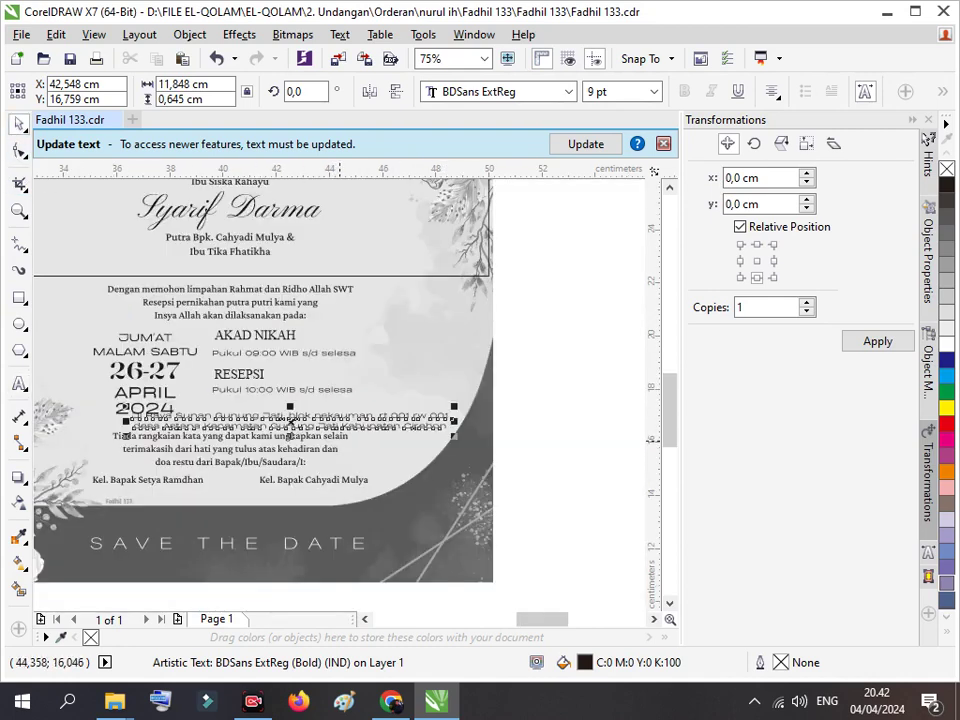
pyautogui.moveTo(339, 424); pyautogui.dragTo(410, 415)
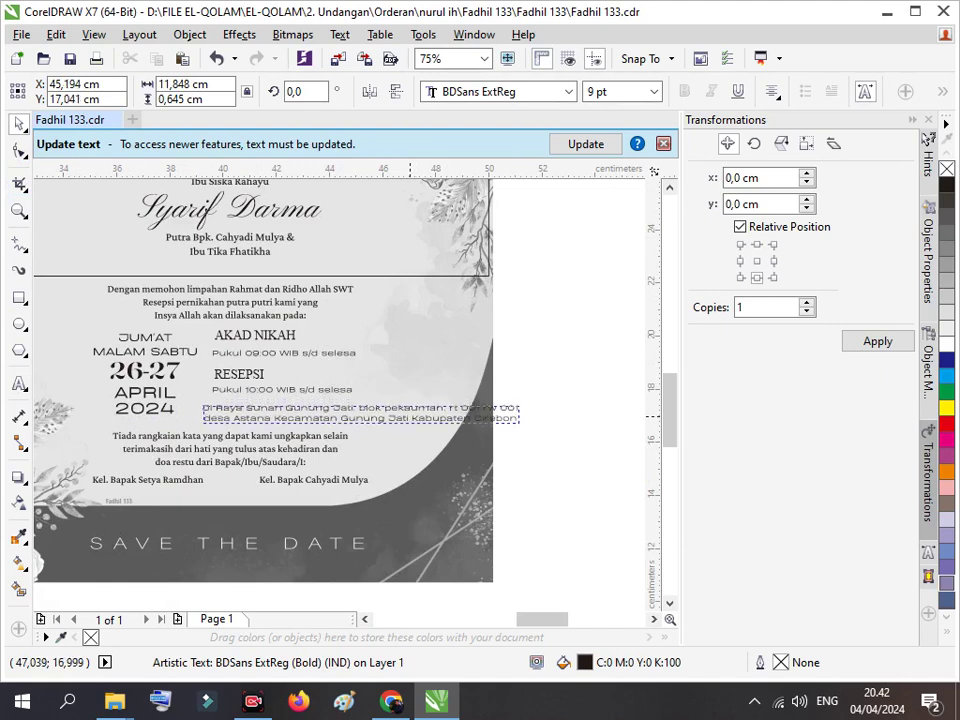
pyautogui.scroll(1, 409, 416)
pyautogui.scroll(-1, 409, 412)
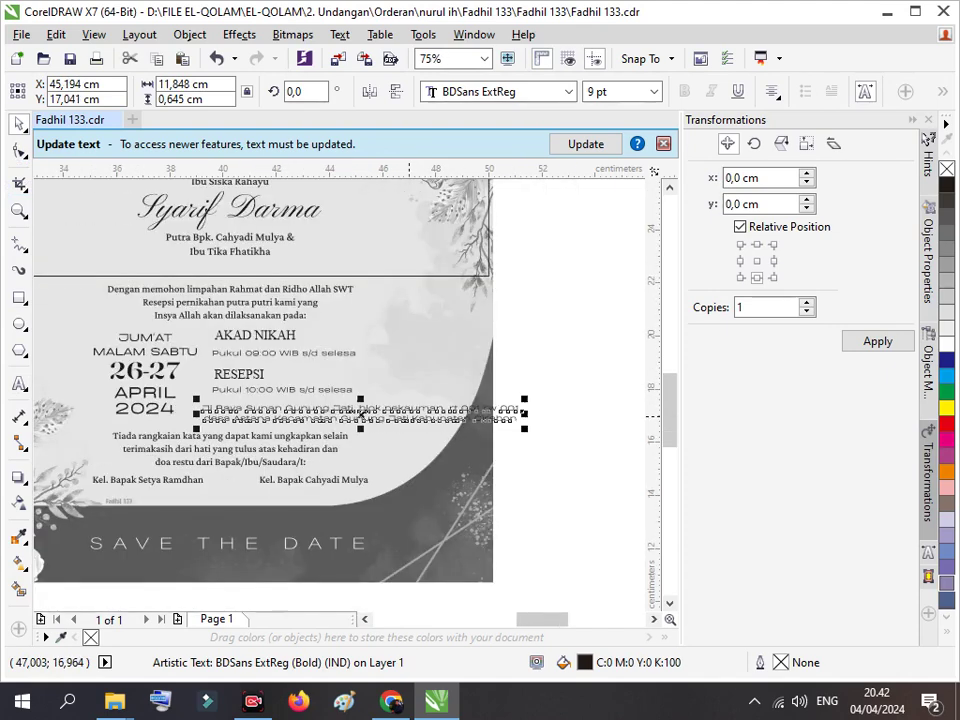
pyautogui.moveTo(521, 429); pyautogui.dragTo(424, 433)
pyautogui.scroll(1, 372, 416)
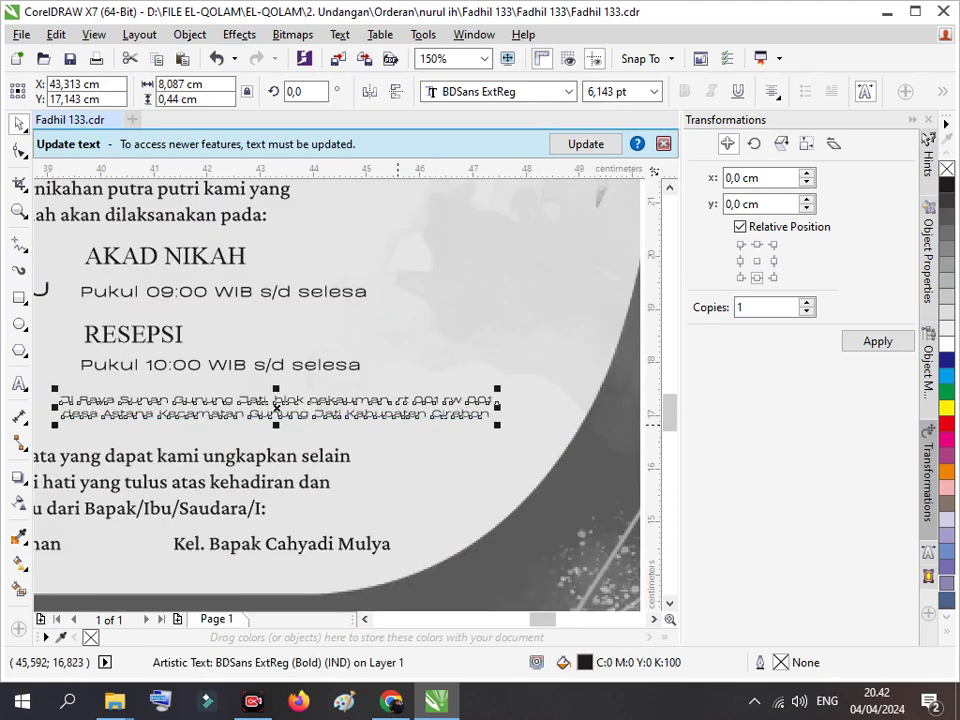
# Step: Abbreviate Kabupaten to 'Kab.' in the address text
pyautogui.click(371, 411)
pyautogui.scroll(2, 371, 411)
pyautogui.moveTo(518, 413); pyautogui.dragTo(310, 420)
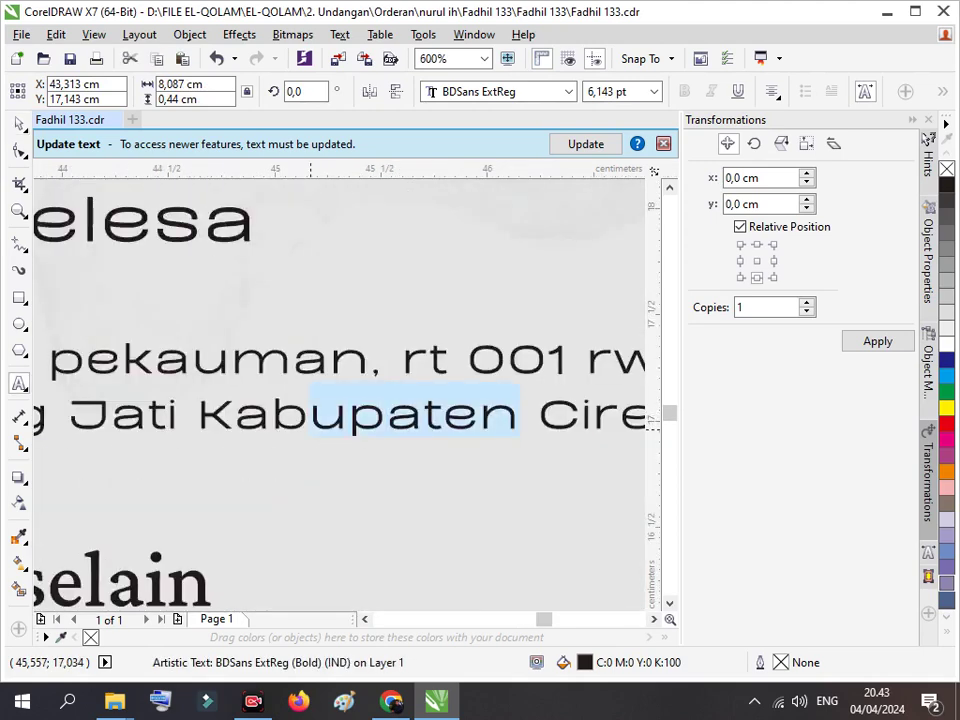
pyautogui.write('.')
pyautogui.scroll(-1, 71, 435)
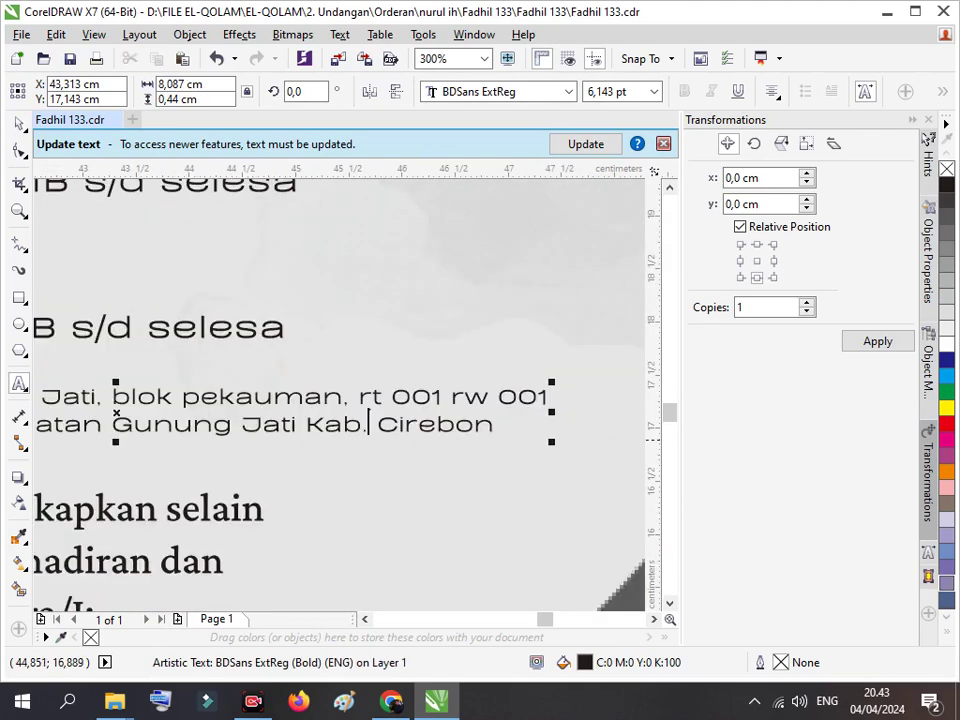
pyautogui.scroll(-1, 71, 435)
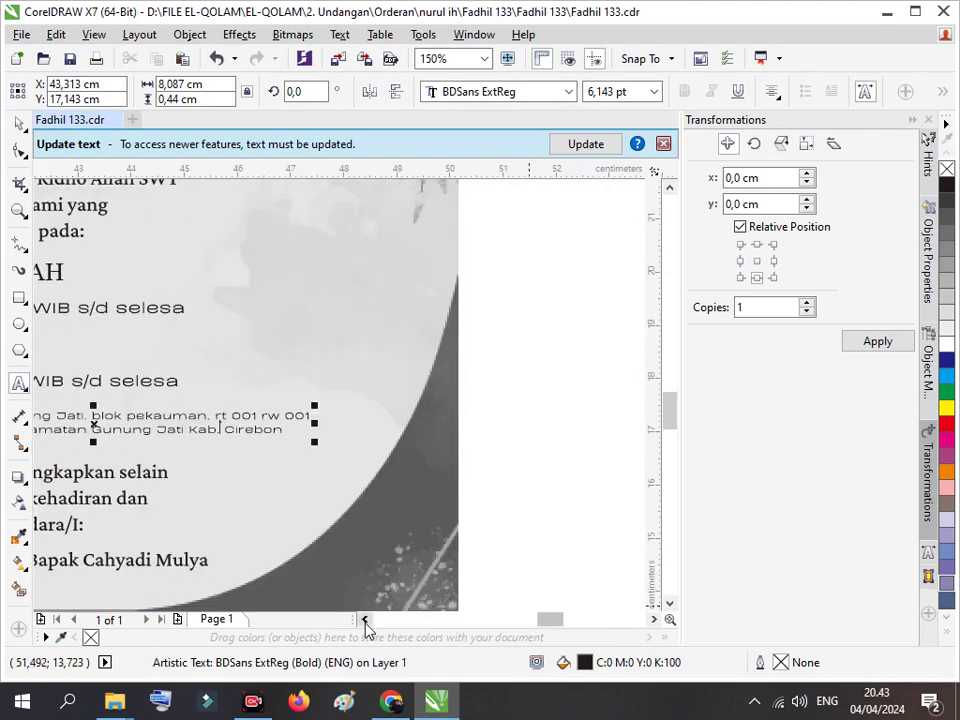
pyautogui.click(364, 619)
pyautogui.scroll(1, 236, 447)
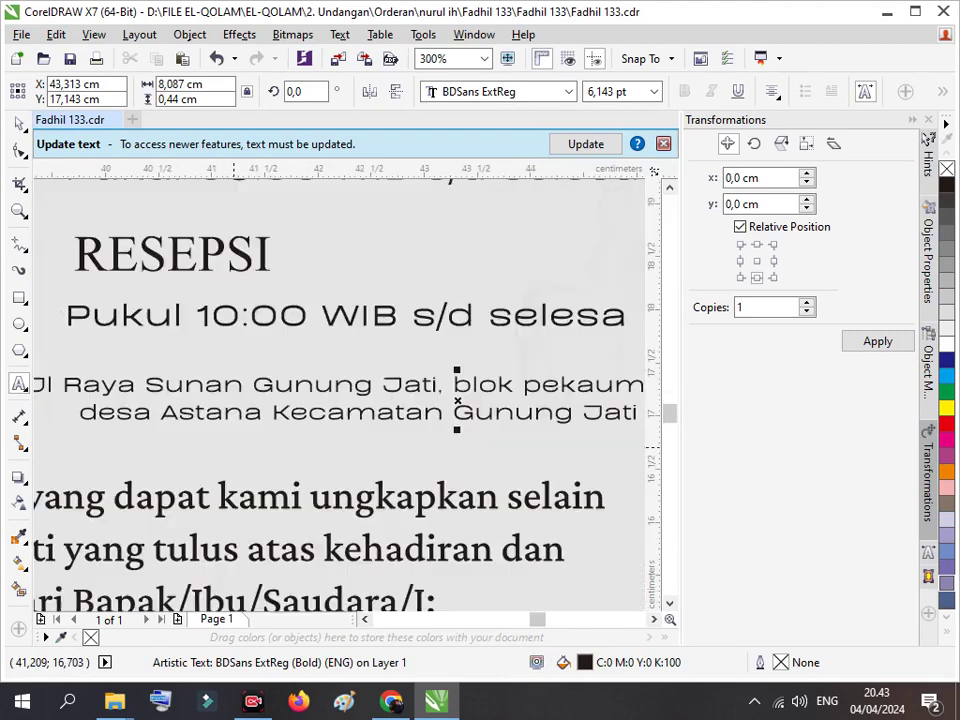
pyautogui.moveTo(378, 412); pyautogui.dragTo(442, 412)
pyautogui.write('.')
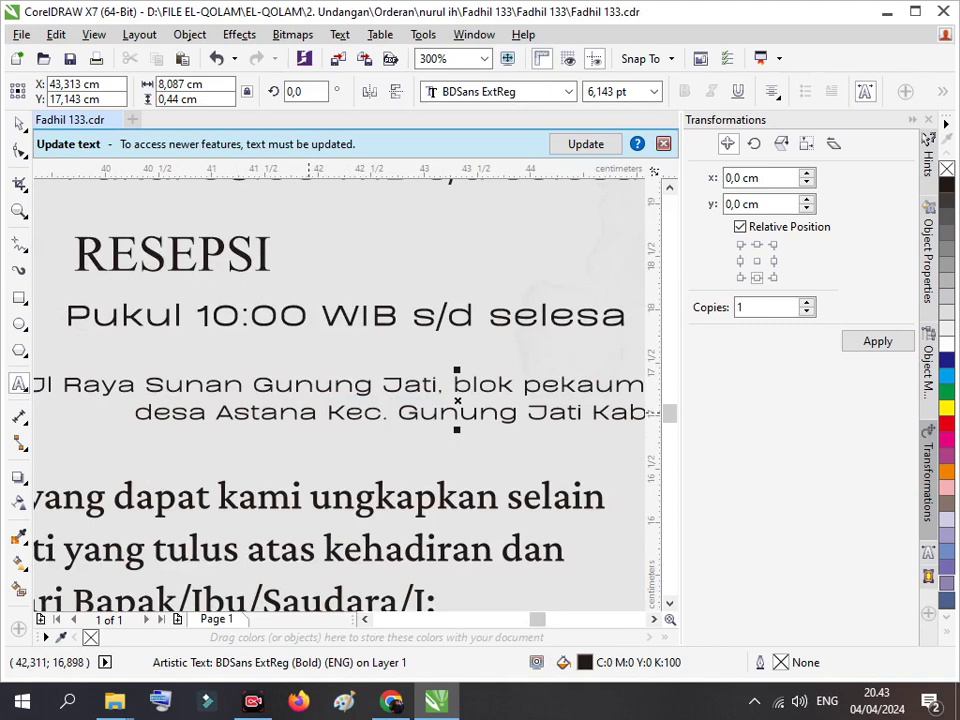
pyautogui.hotkey('shift', 'Right')
pyautogui.hotkey('shift', 'Right')
pyautogui.hotkey('shift', 'Right')
pyautogui.hotkey('shift', 'Right')
pyautogui.hotkey('shift', 'Right')
pyautogui.hotkey('shift', 'Right')
pyautogui.hotkey('shift', 'Right')
pyautogui.hotkey('shift', 'Right')
pyautogui.hotkey('shift', 'Right')
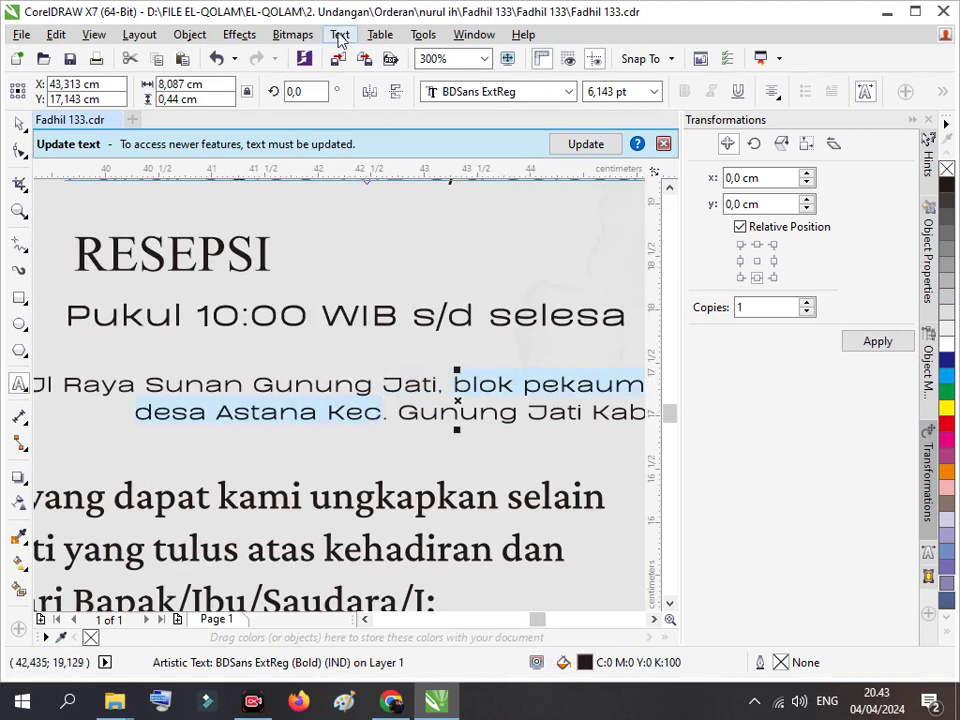
# Step: Apply Title Case to the marked address words via Text > Change Case
pyautogui.click(340, 34)
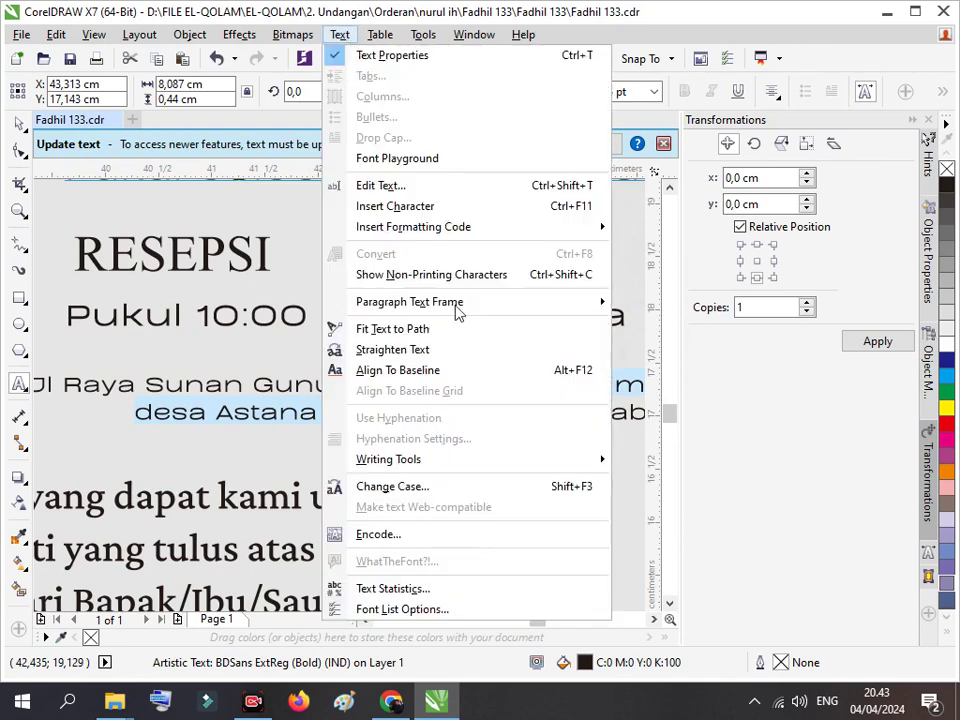
pyautogui.click(426, 486)
pyautogui.click(406, 360)
pyautogui.click(402, 414)
pyautogui.press('F3')
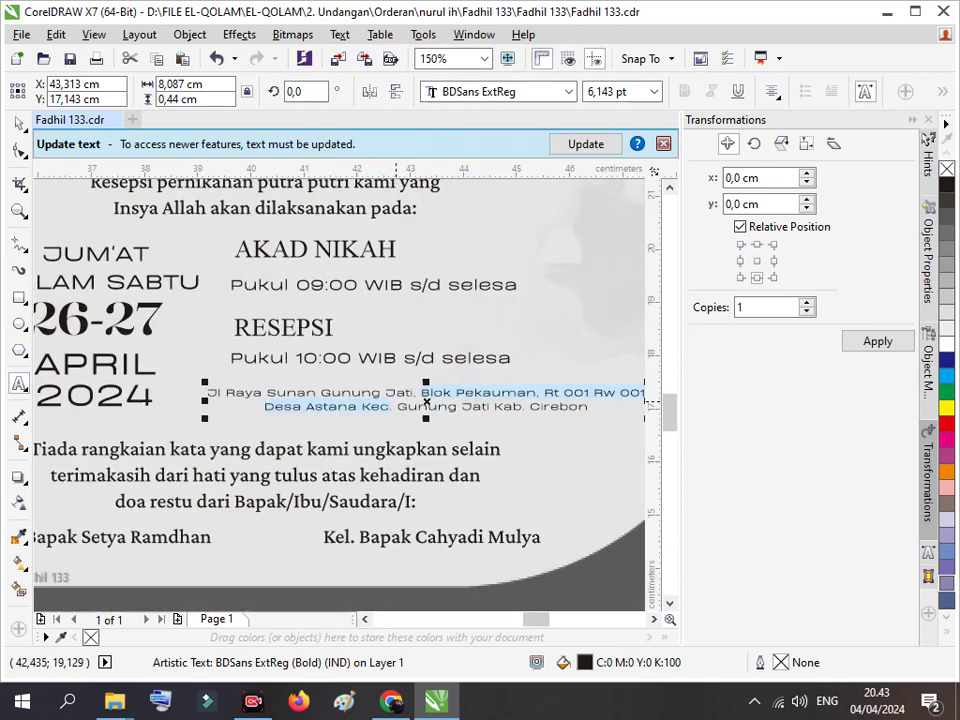
# Step: Remove the commas after 'Jati' and 'Pekauman' in the address
pyautogui.click(418, 393)
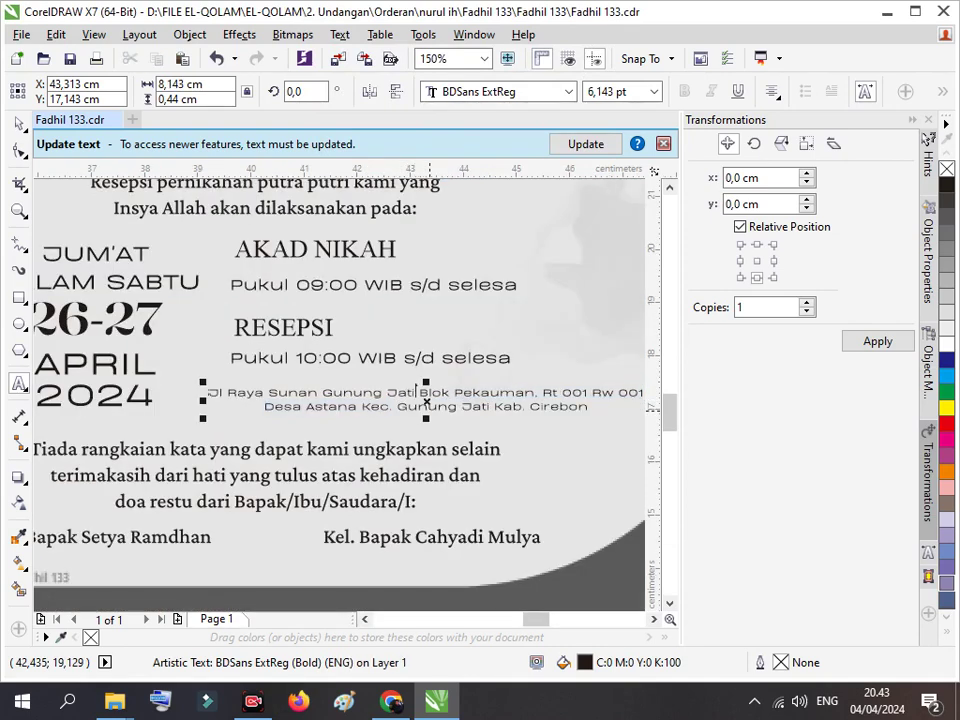
pyautogui.scroll(1, 538, 396)
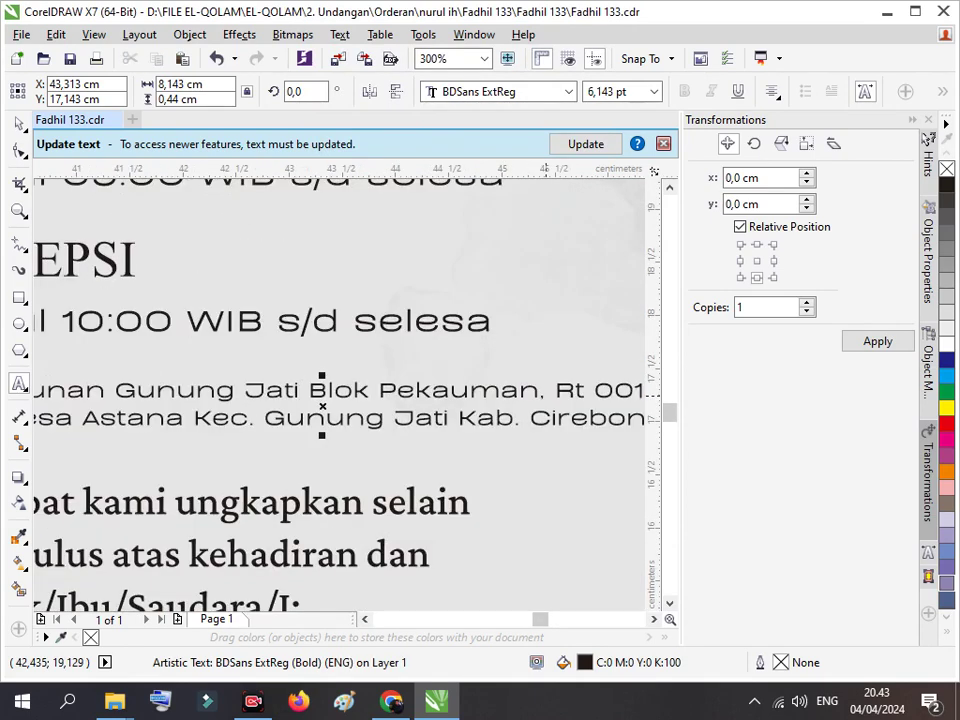
pyautogui.click(546, 391)
pyautogui.press('BackSpace')
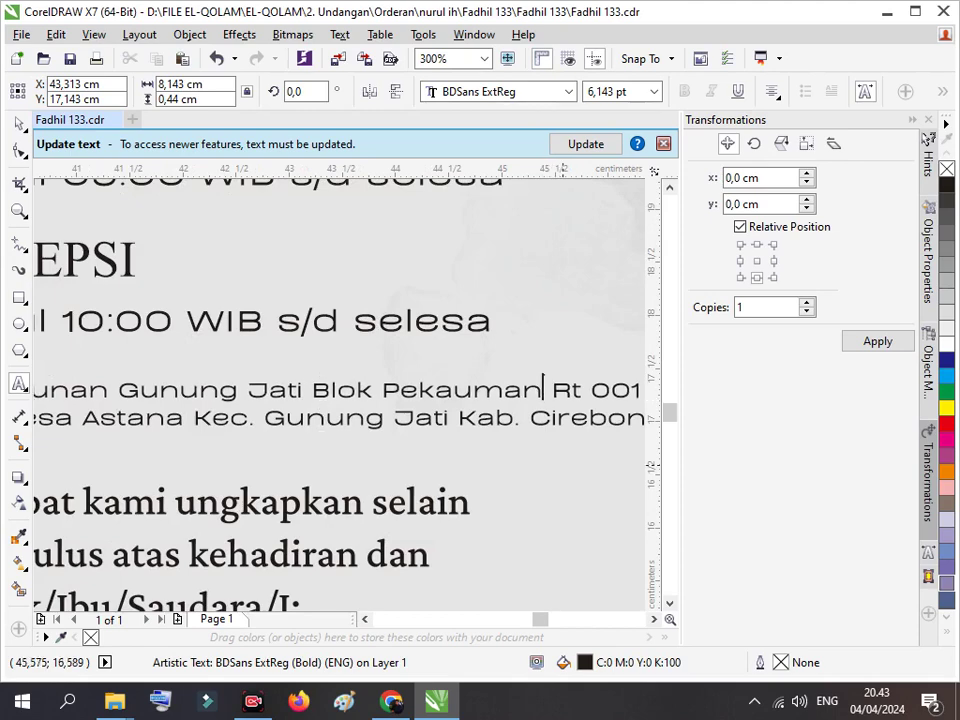
pyautogui.scroll(-1, 520, 376)
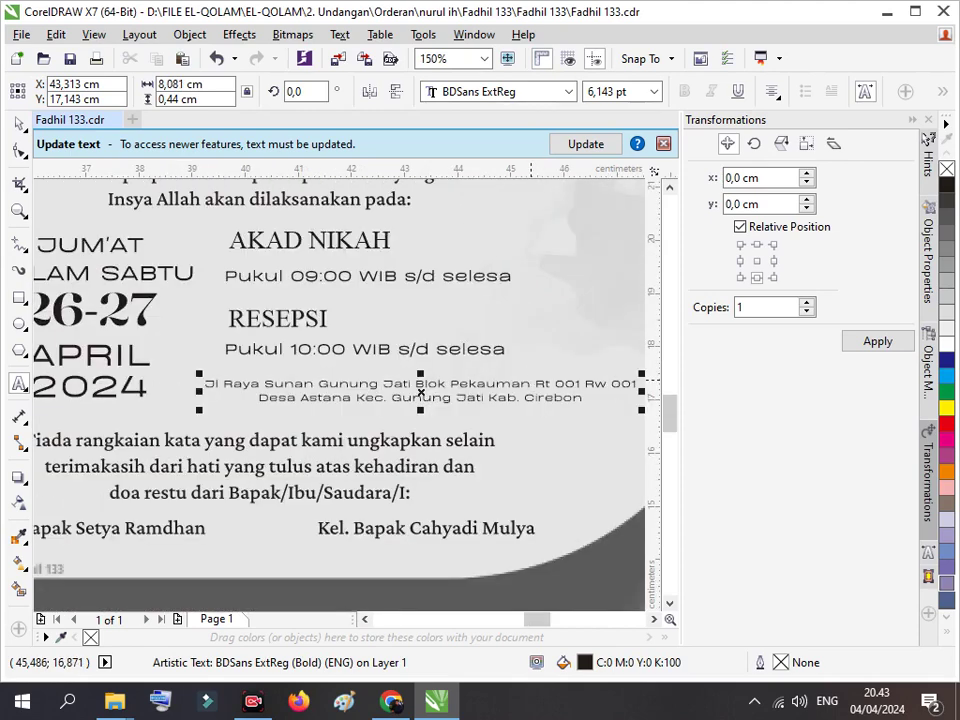
pyautogui.click(18, 122)
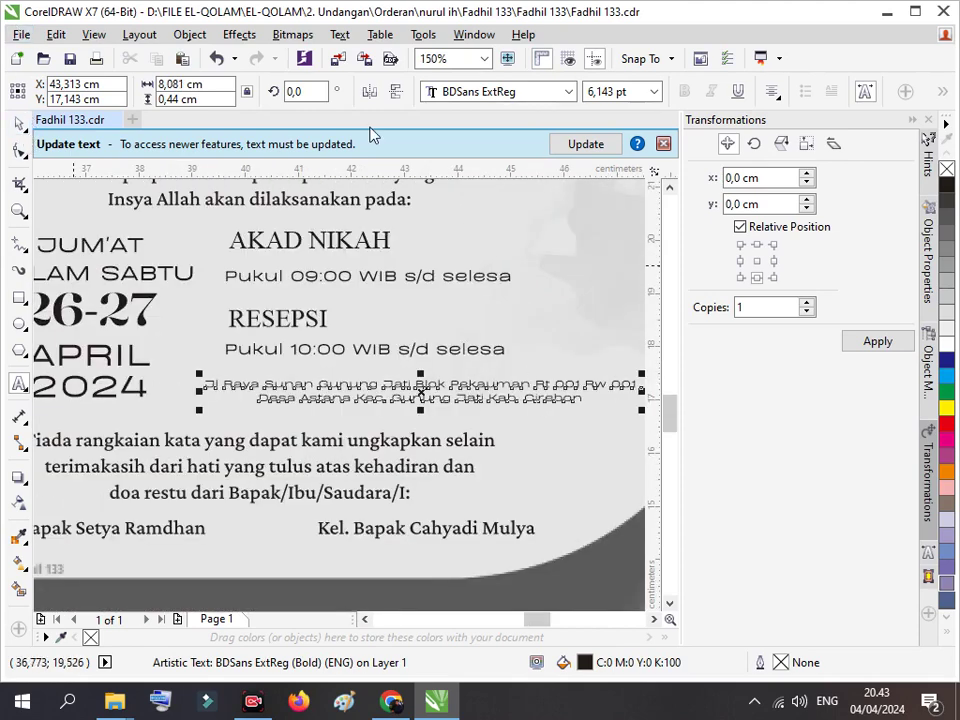
# Step: Left-align the venue address text and line it up with the Pukul 10:00 line
pyautogui.click(771, 91)
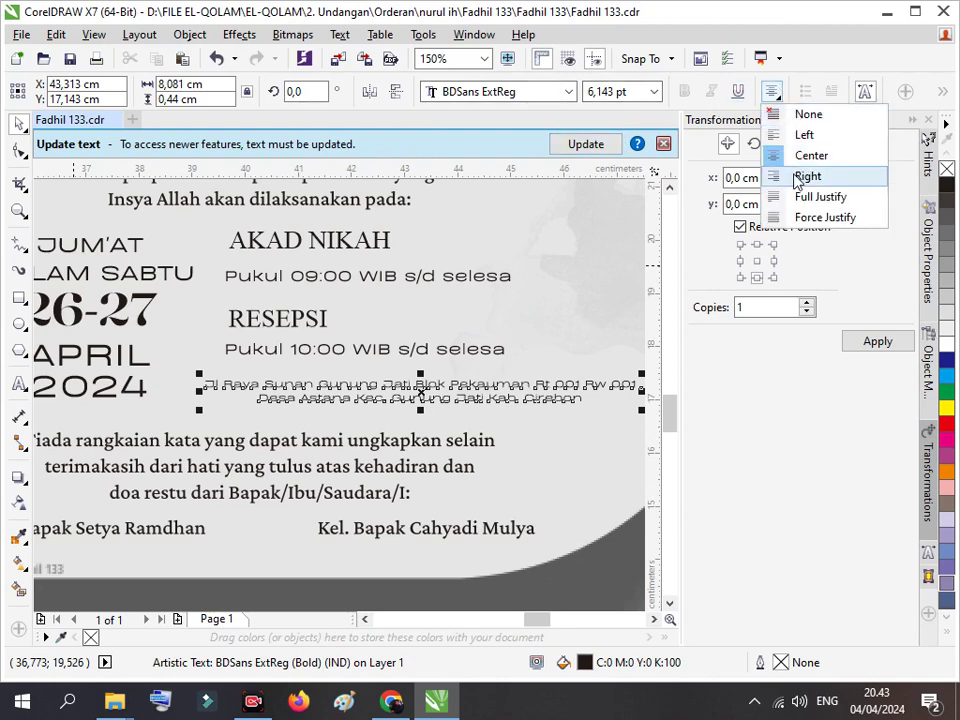
pyautogui.click(771, 140)
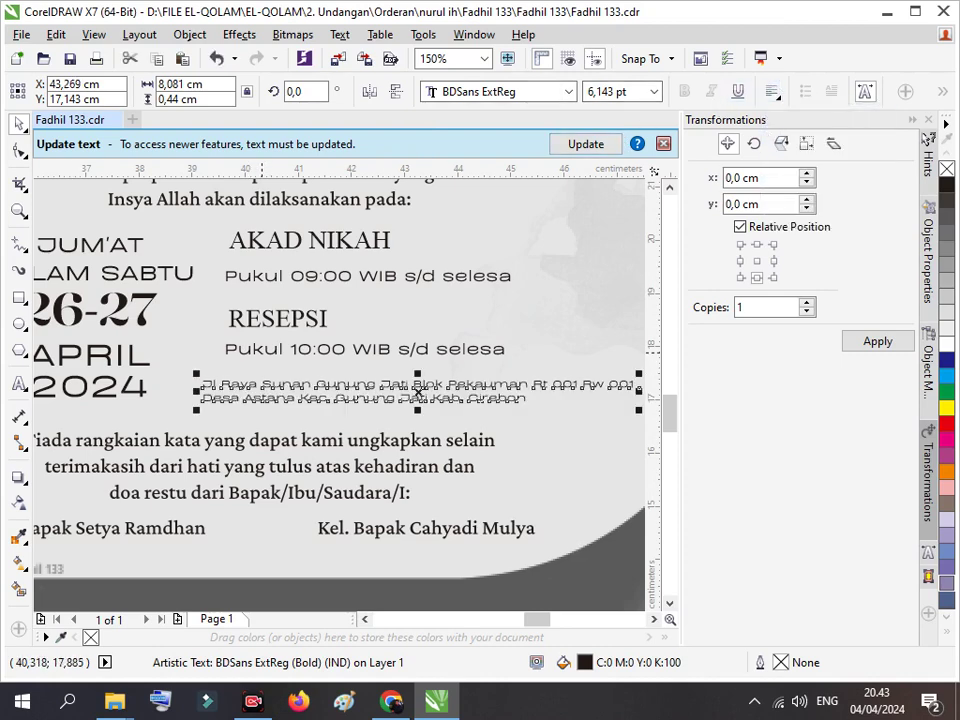
pyautogui.keyDown('shift'); pyautogui.click(263, 353); pyautogui.keyUp('shift')
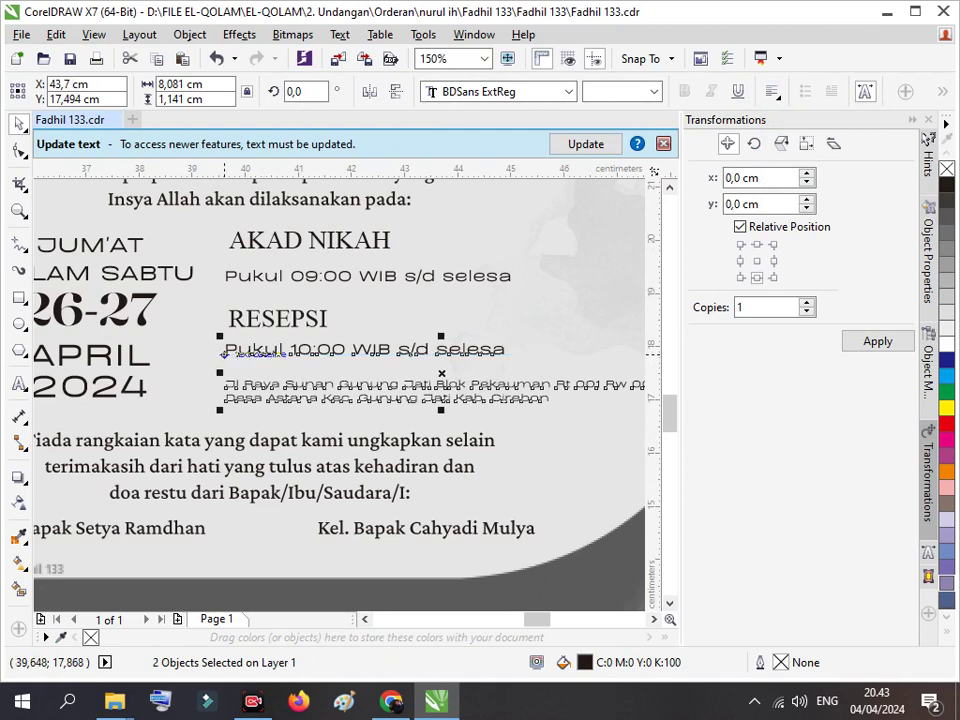
pyautogui.scroll(-1, 226, 351)
pyautogui.scroll(1, 290, 388)
pyautogui.click(337, 370)
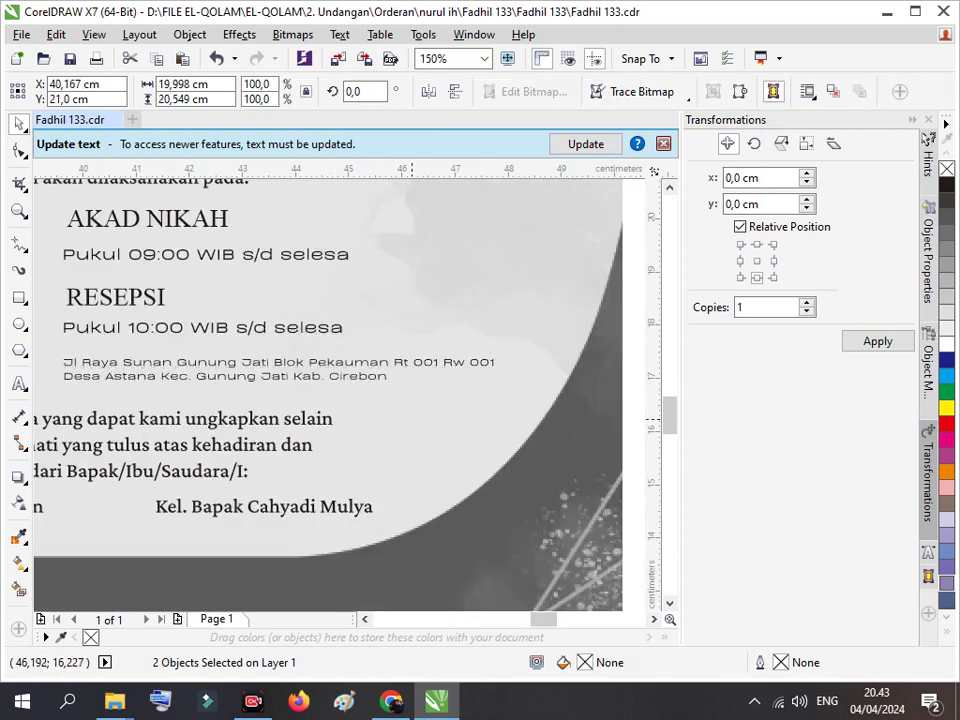
pyautogui.doubleClick(337, 365)
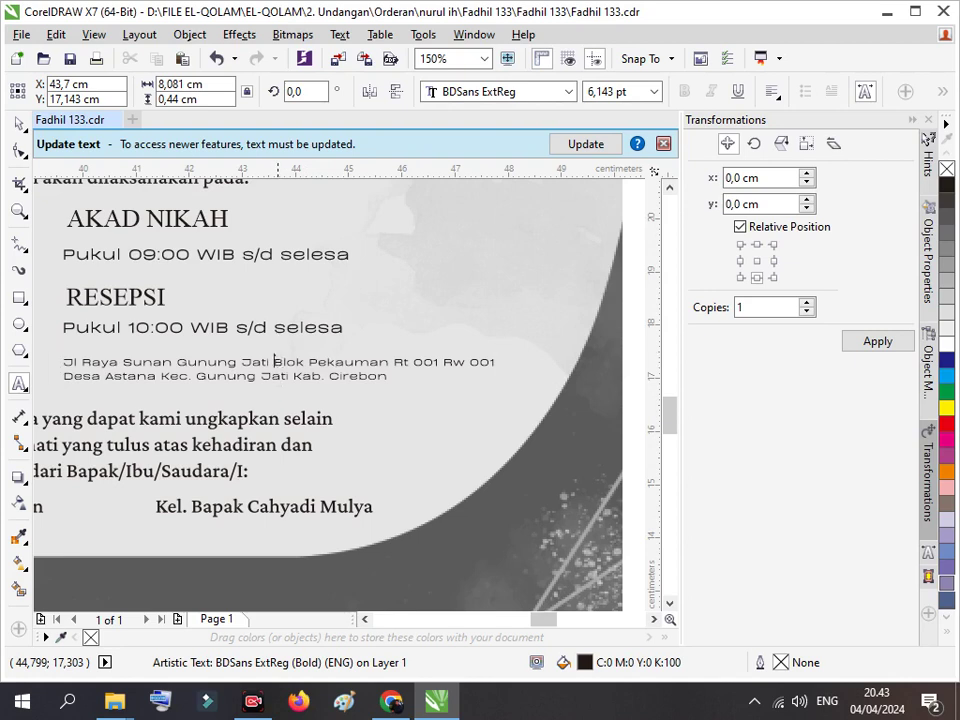
pyautogui.press('Return')
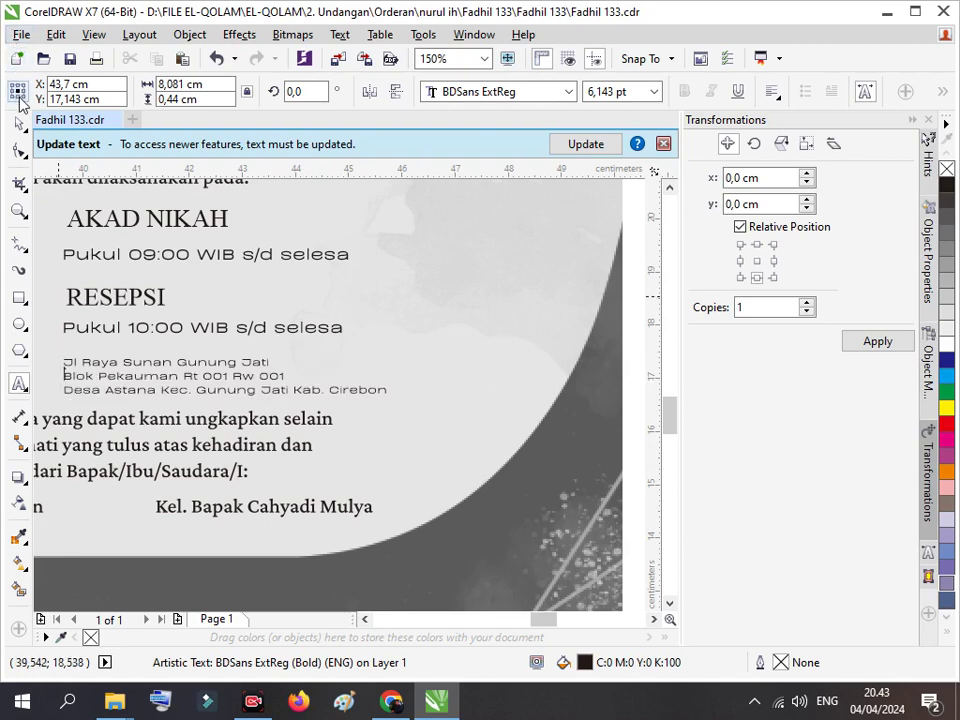
pyautogui.click(18, 120)
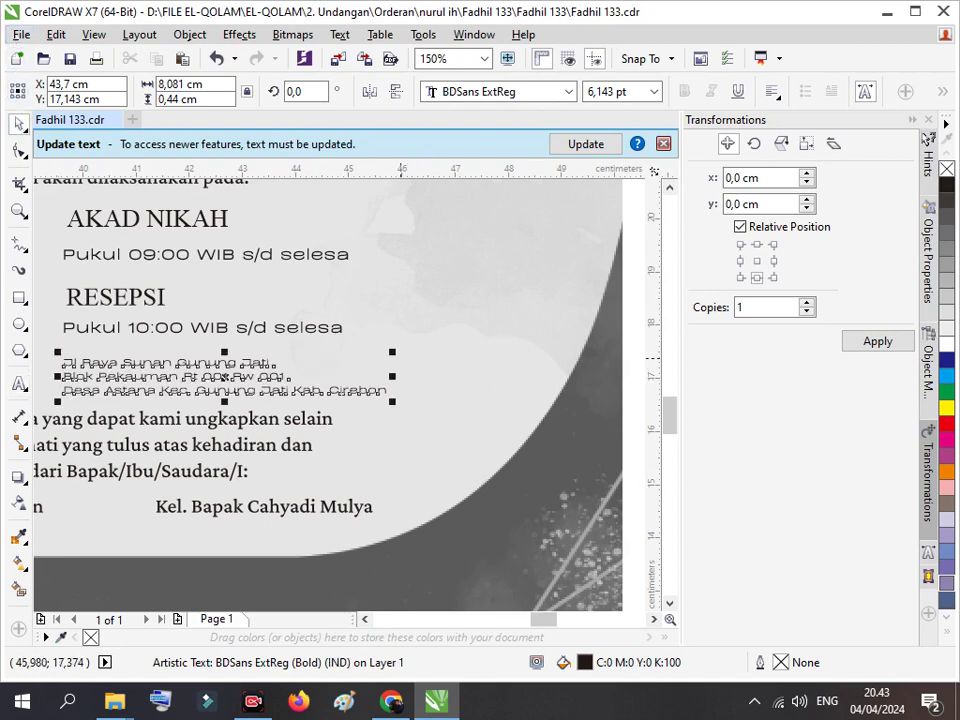
pyautogui.moveTo(392, 351); pyautogui.dragTo(463, 334)
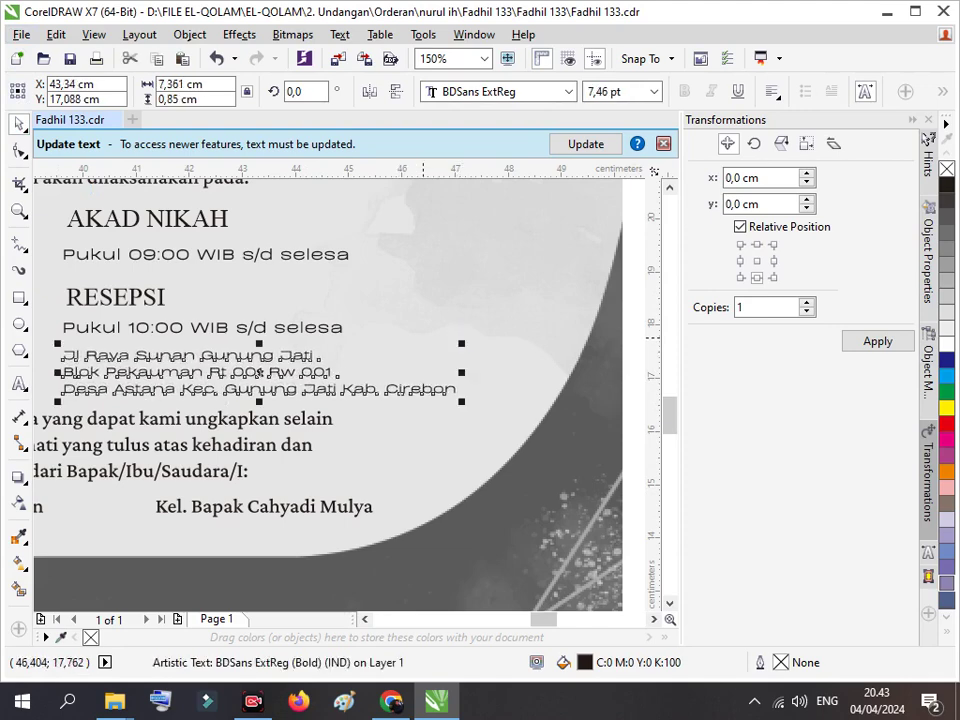
pyautogui.scroll(-2, 270, 287)
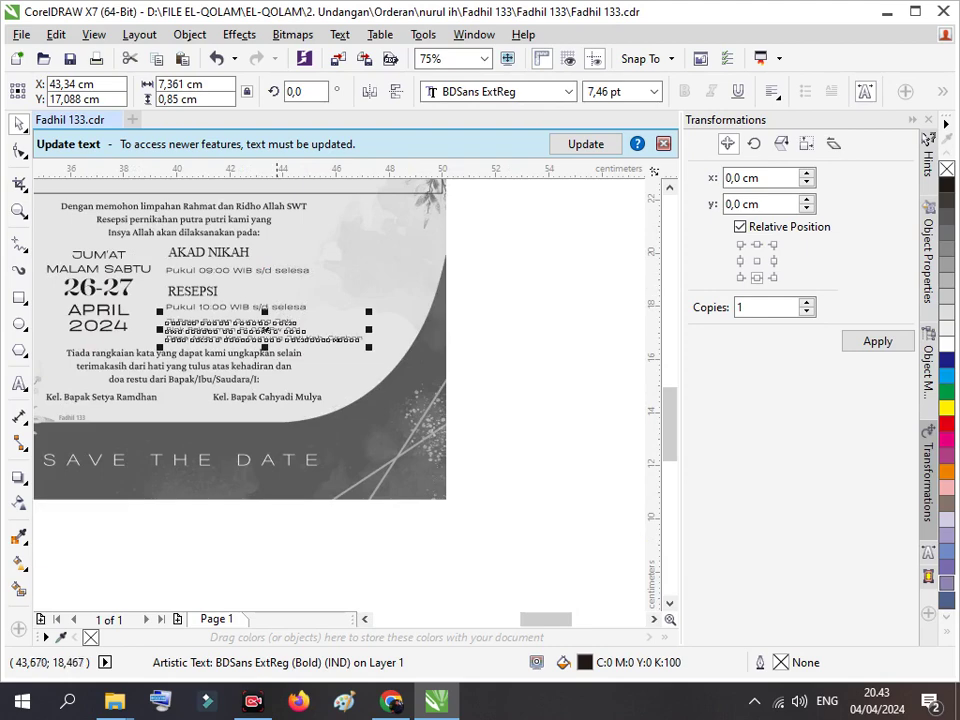
# Step: Nudge the Pukul 09:00 line up and left-align it with the Pukul 10:00 line
pyautogui.click(364, 619)
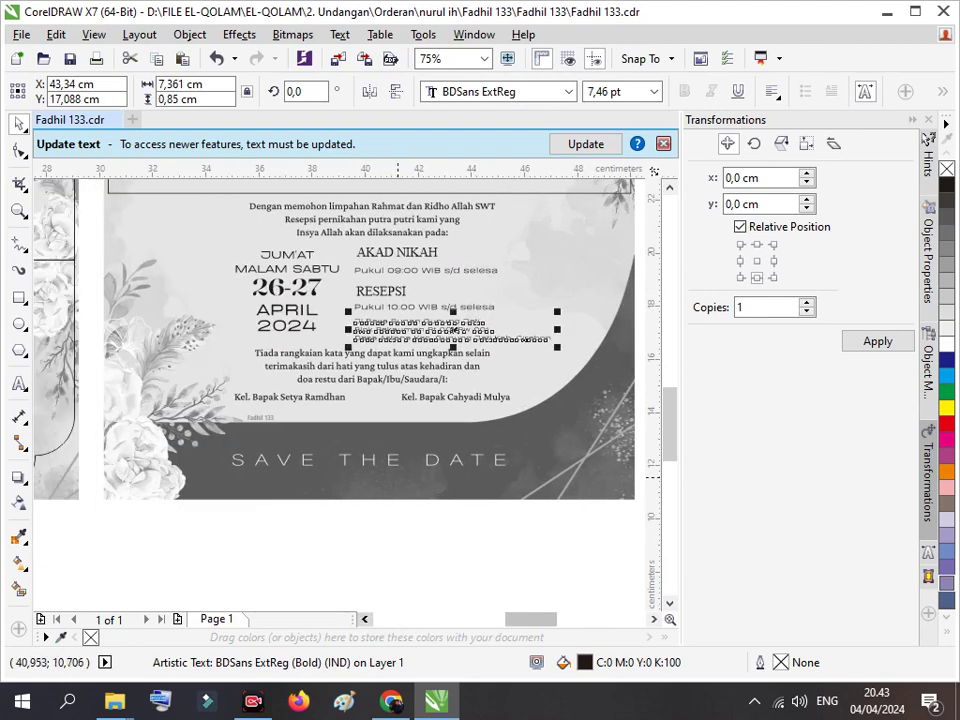
pyautogui.scroll(2, 412, 266)
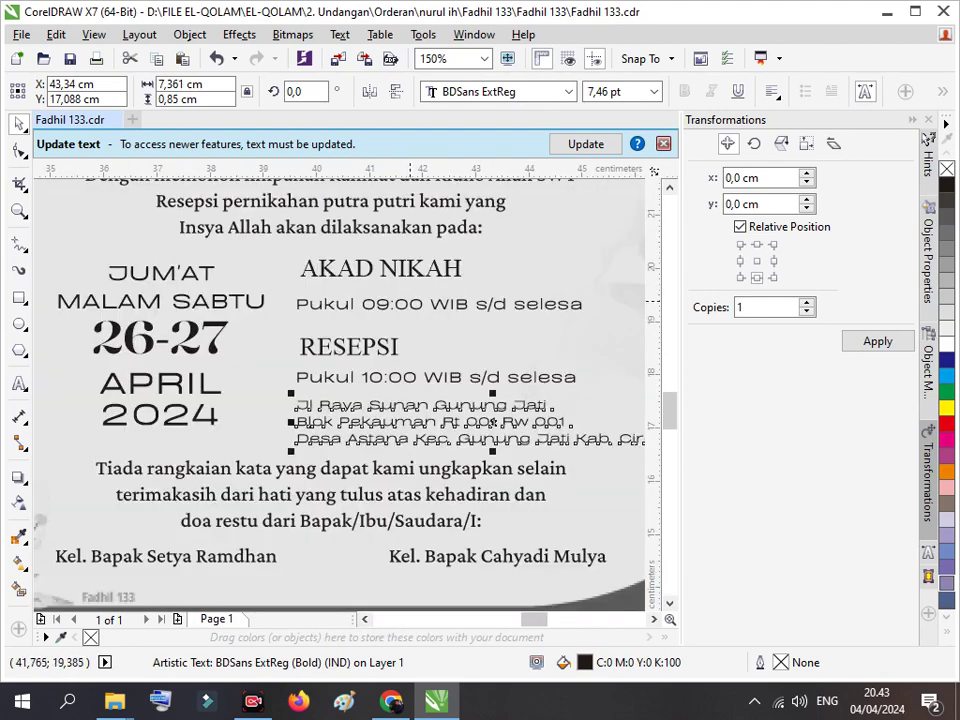
pyautogui.click(409, 302)
pyautogui.moveTo(408, 303); pyautogui.dragTo(412, 295)
pyautogui.keyDown('shift'); pyautogui.click(324, 213); pyautogui.keyUp('shift')
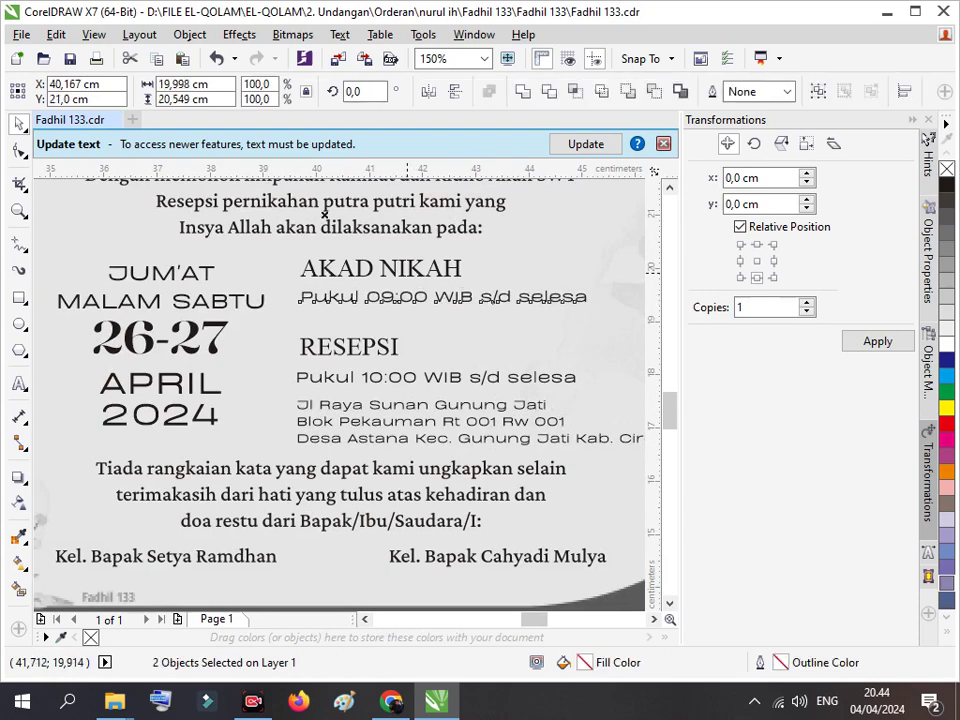
pyautogui.click(436, 376)
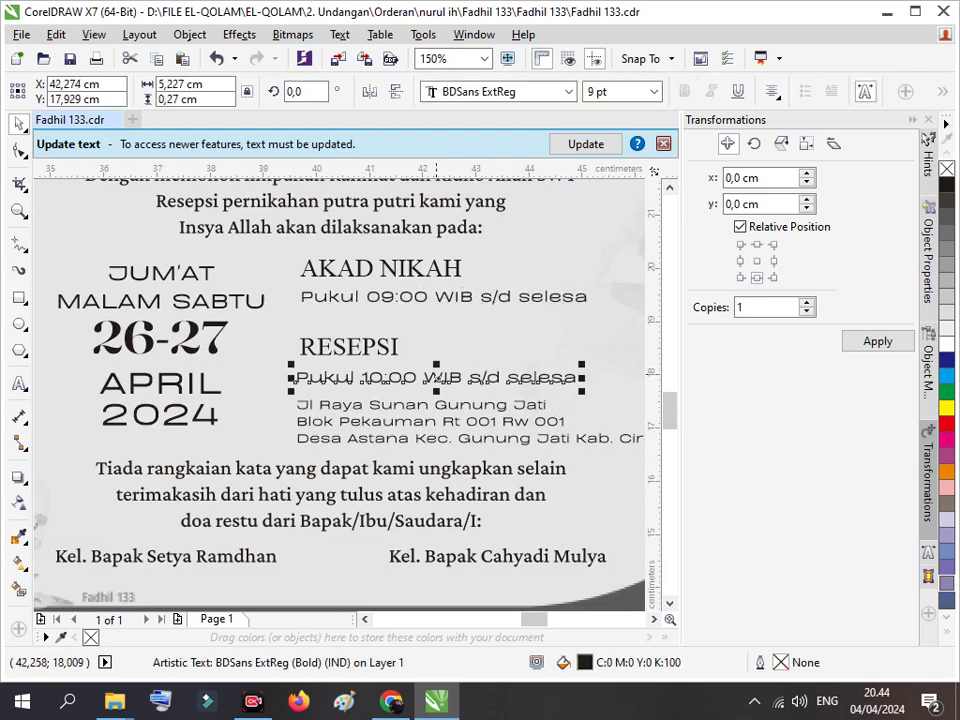
pyautogui.click(447, 298)
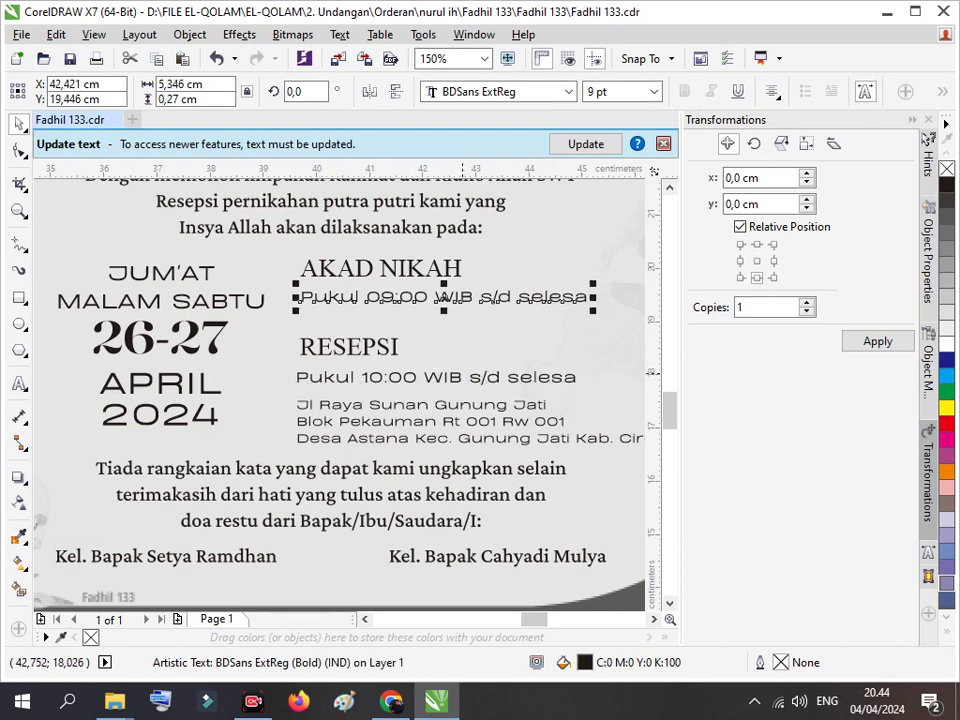
pyautogui.keyDown('shift'); pyautogui.click(438, 377); pyautogui.keyUp('shift')
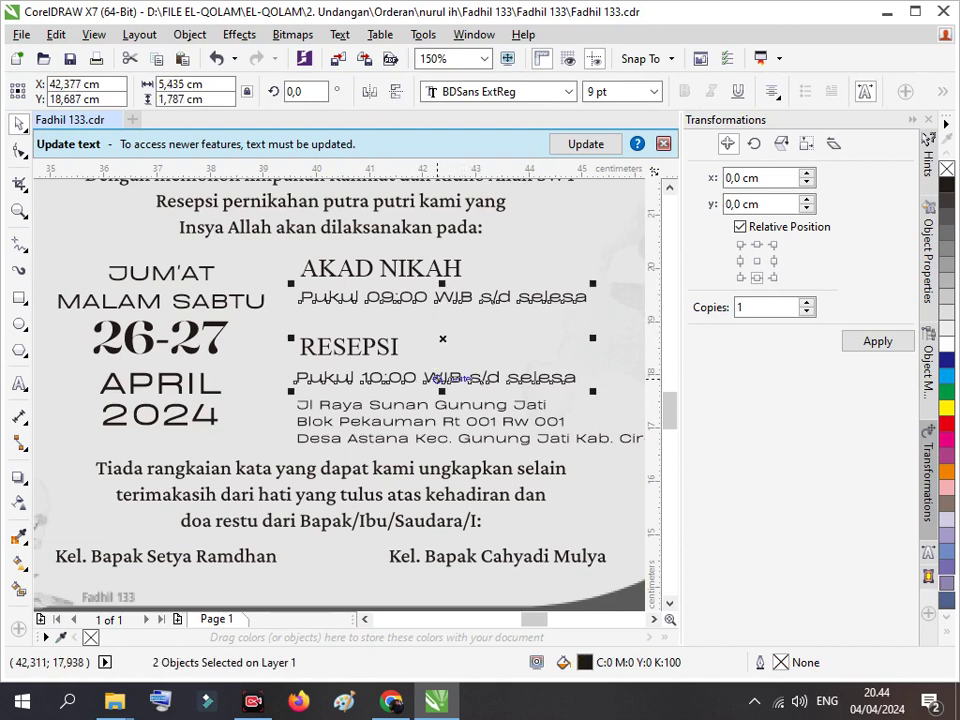
pyautogui.press('l')
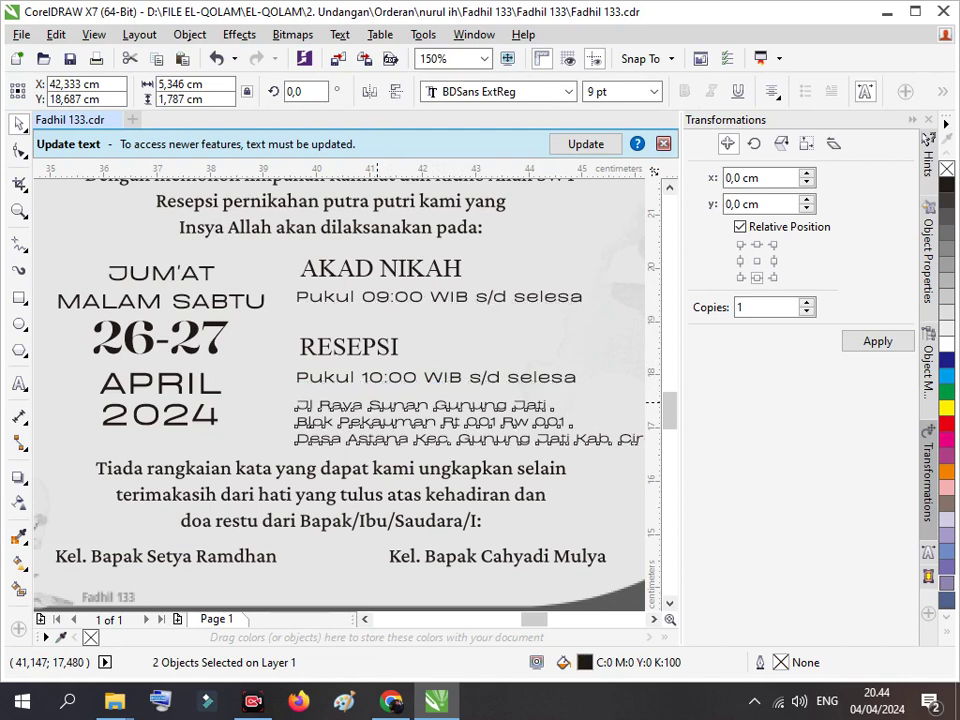
# Step: Duplicate the Pukul 09:00 WIB s/d selesa time line
pyautogui.click(370, 405)
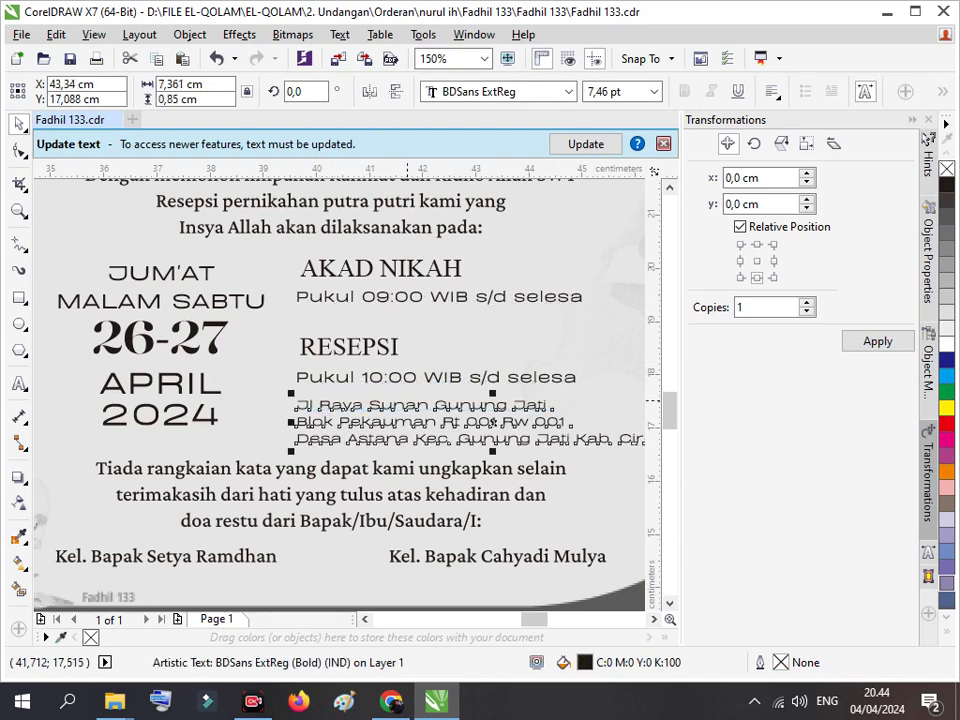
pyautogui.click(324, 213)
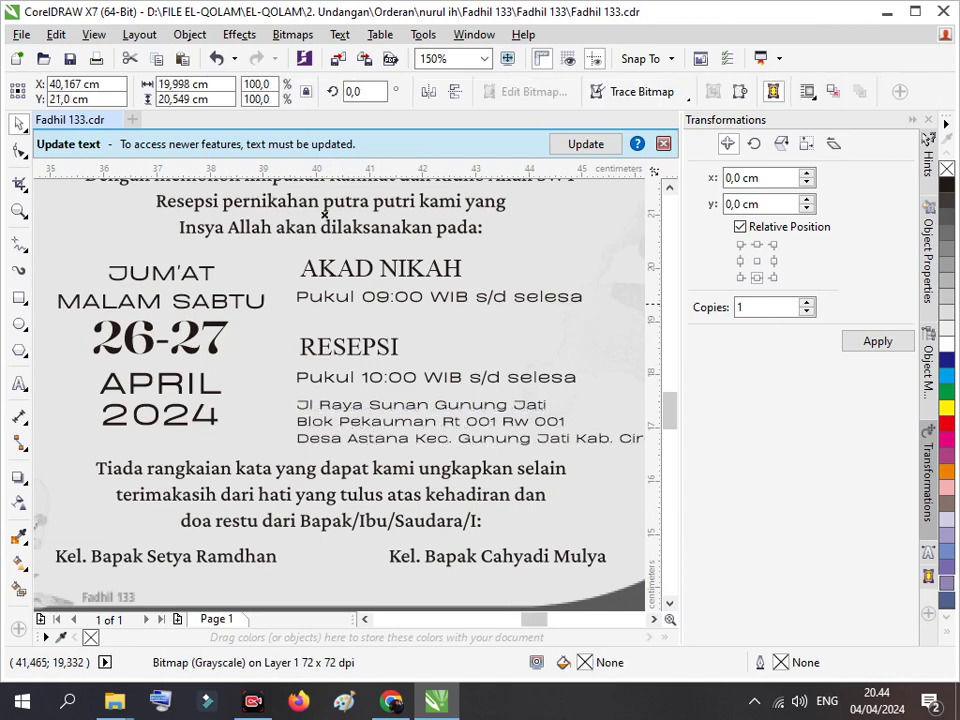
pyautogui.press('Tab')
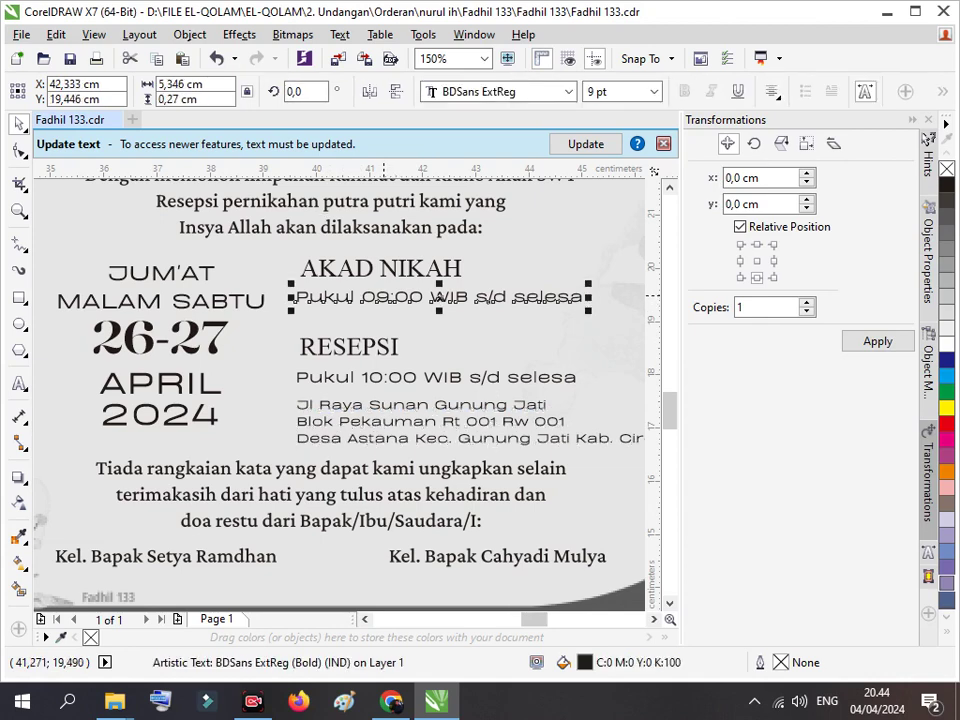
pyautogui.hotkey('ctrl', 'd')
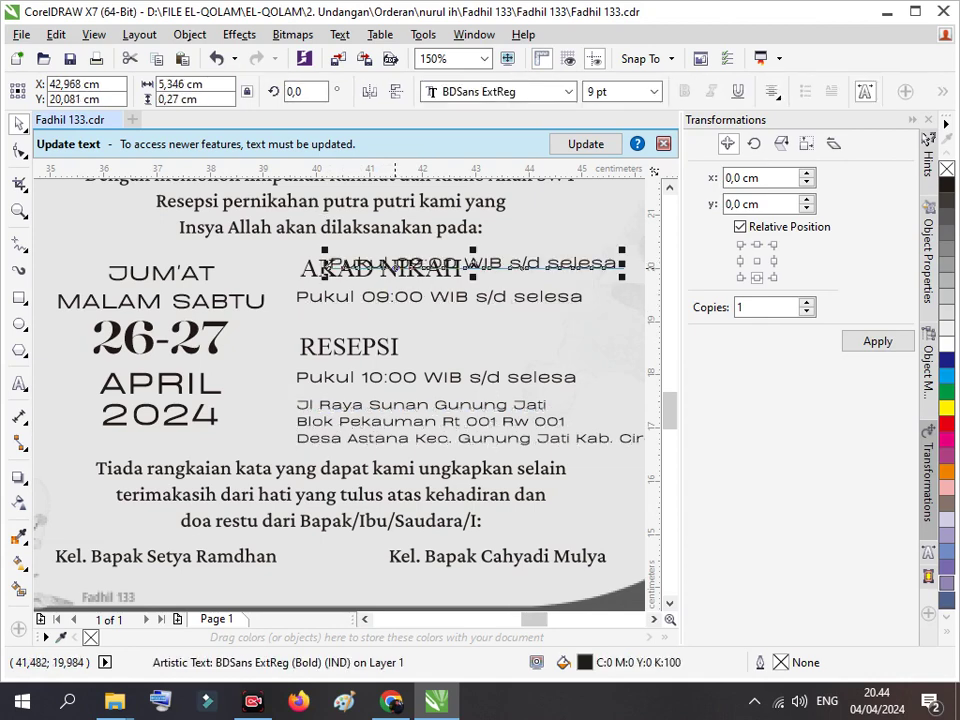
# Step: Place a copy of the 09:00 line below it and retype it as 'Dikediaman Mempelai Wanita'
pyautogui.moveTo(395, 268); pyautogui.dragTo(367, 325)
pyautogui.doubleClick(365, 320)
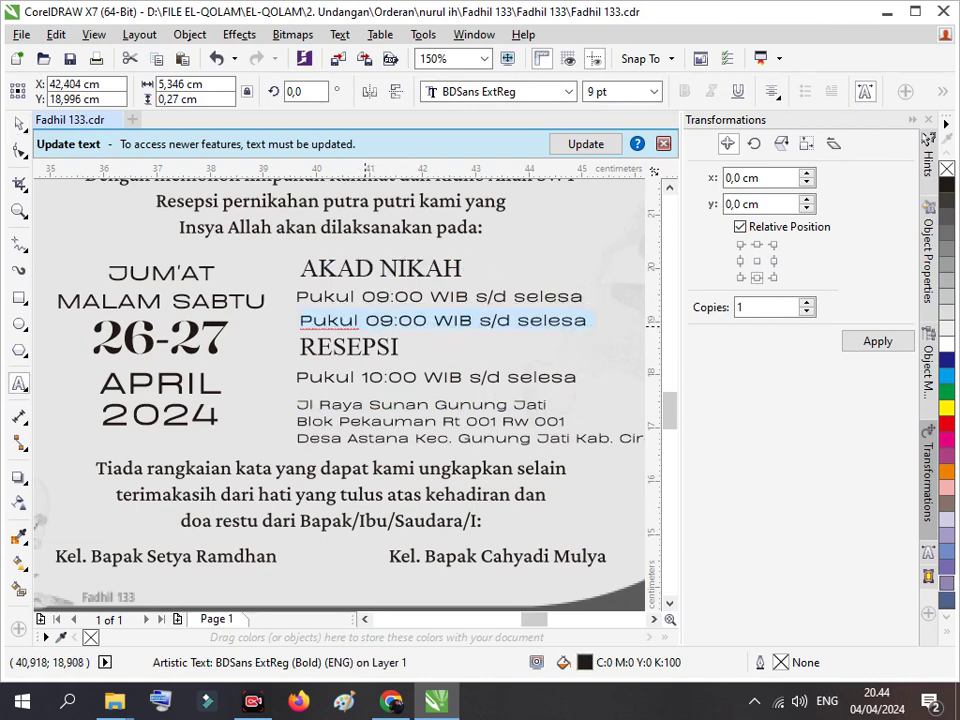
pyautogui.write('Dikedim')
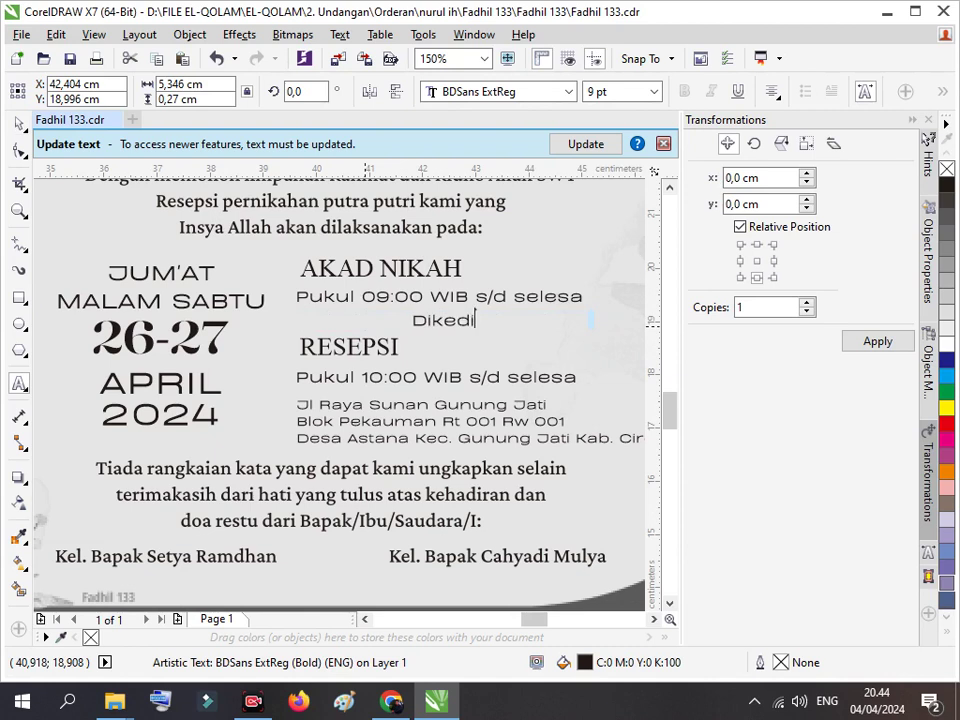
pyautogui.press('BackSpace')
pyautogui.press('BackSpace')
pyautogui.write('iama')
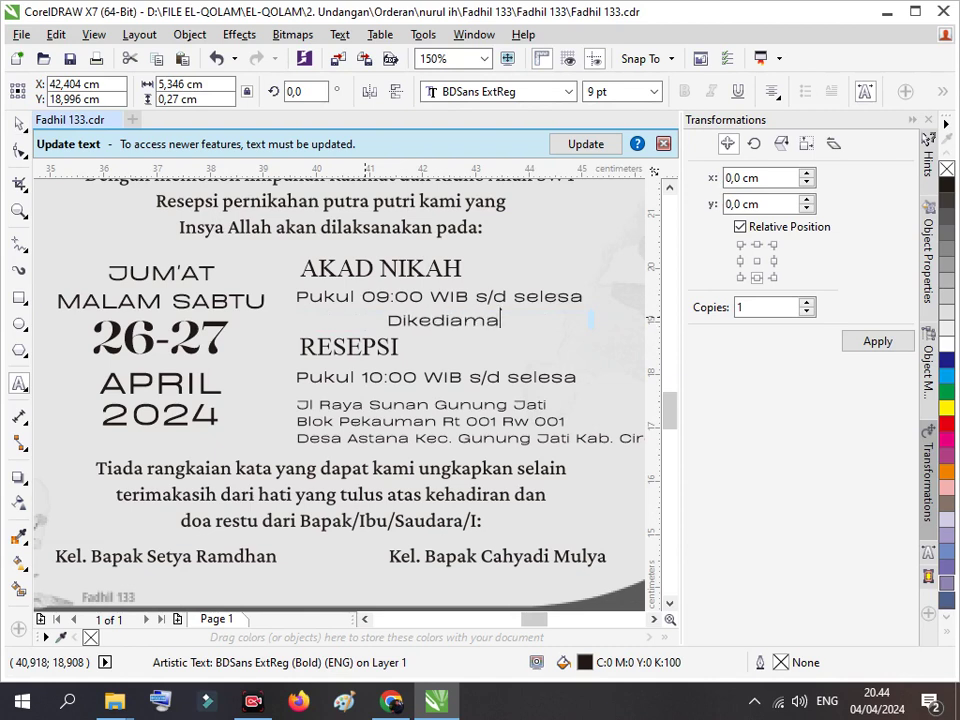
pyautogui.write('n Mempe')
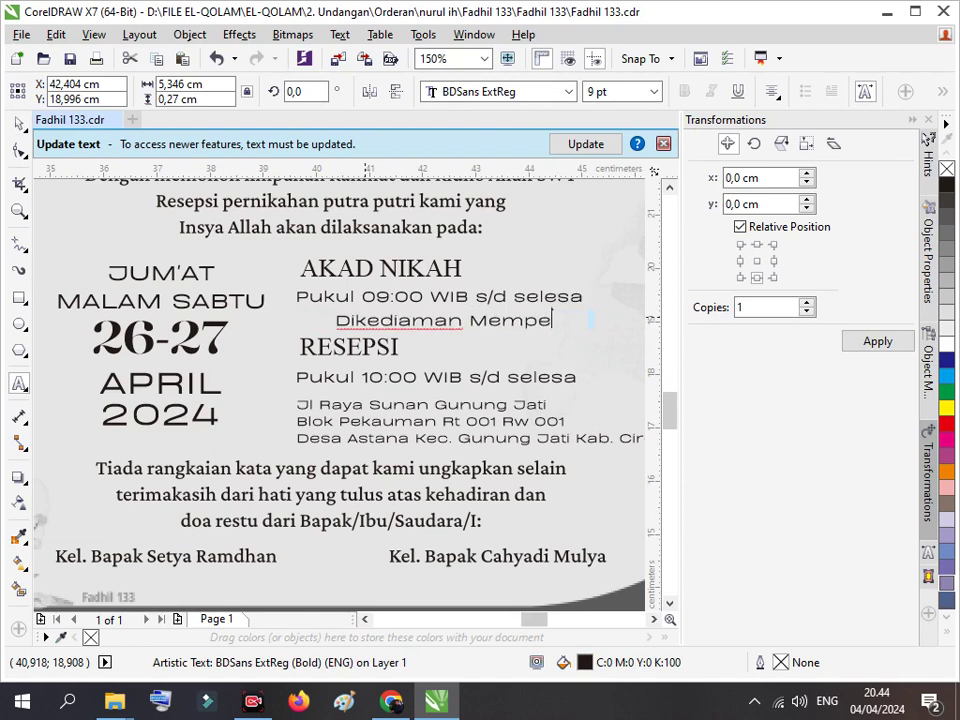
pyautogui.write('lai Wanita')
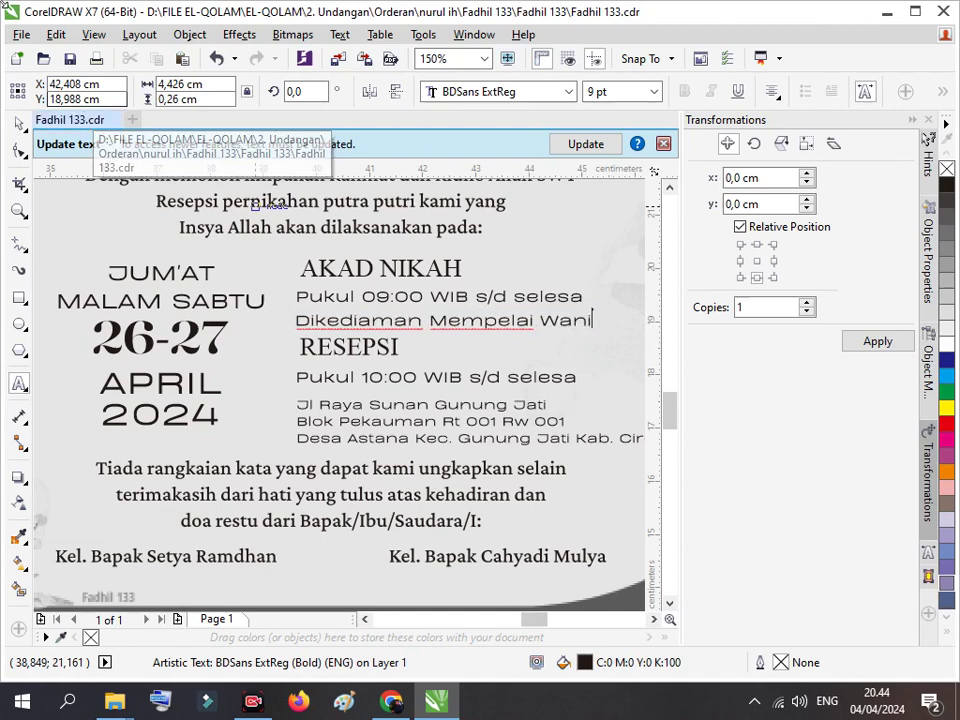
# Step: Left-align the venue line with the Pukul 09:00 time line
pyautogui.click(20, 124)
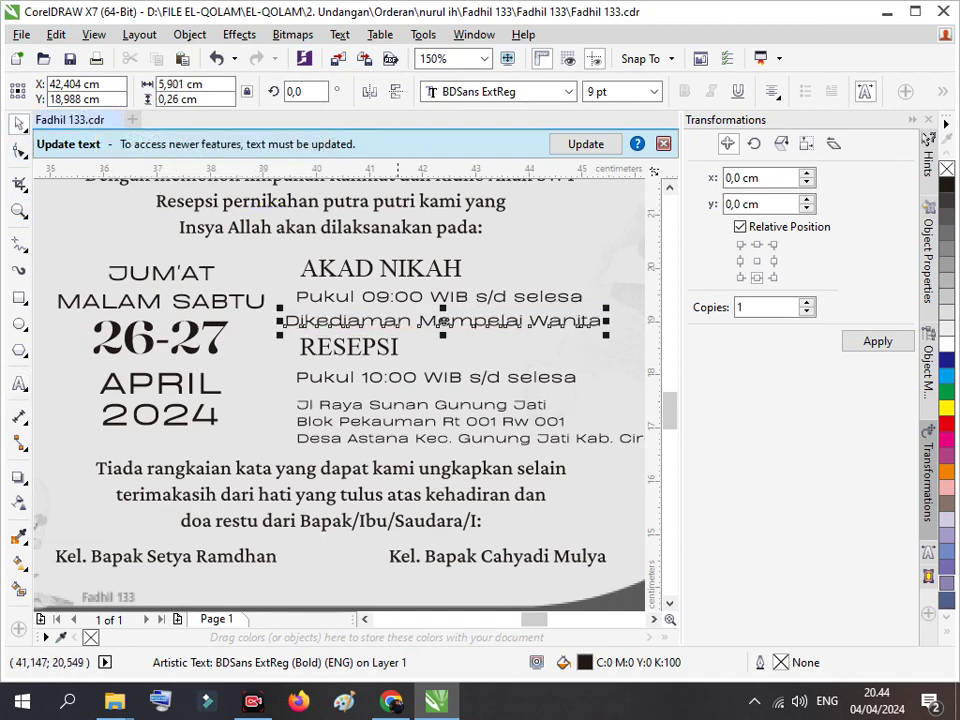
pyautogui.keyDown('shift'); pyautogui.click(483, 301); pyautogui.keyUp('shift')
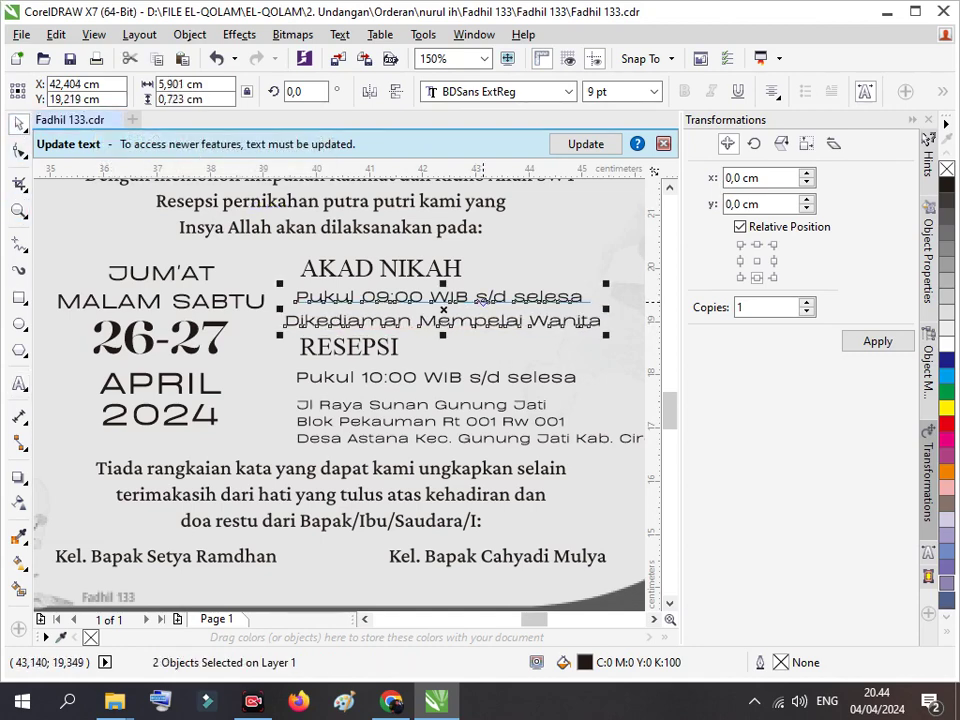
pyautogui.press('l')
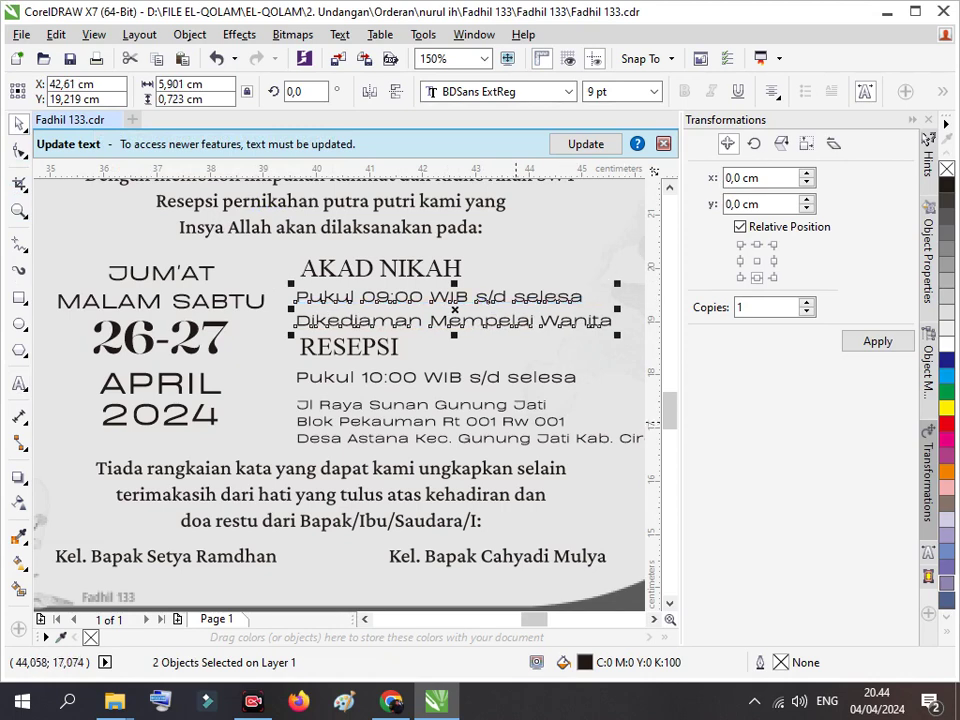
pyautogui.scroll(-2, 371, 425)
pyautogui.scroll(1, 413, 421)
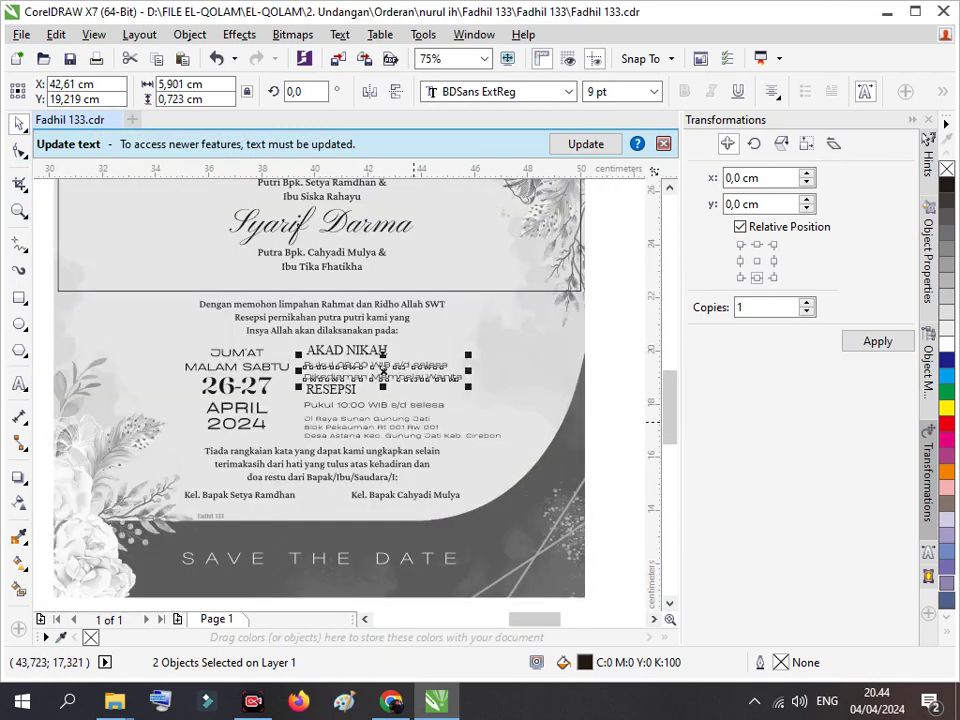
pyautogui.scroll(1, 413, 421)
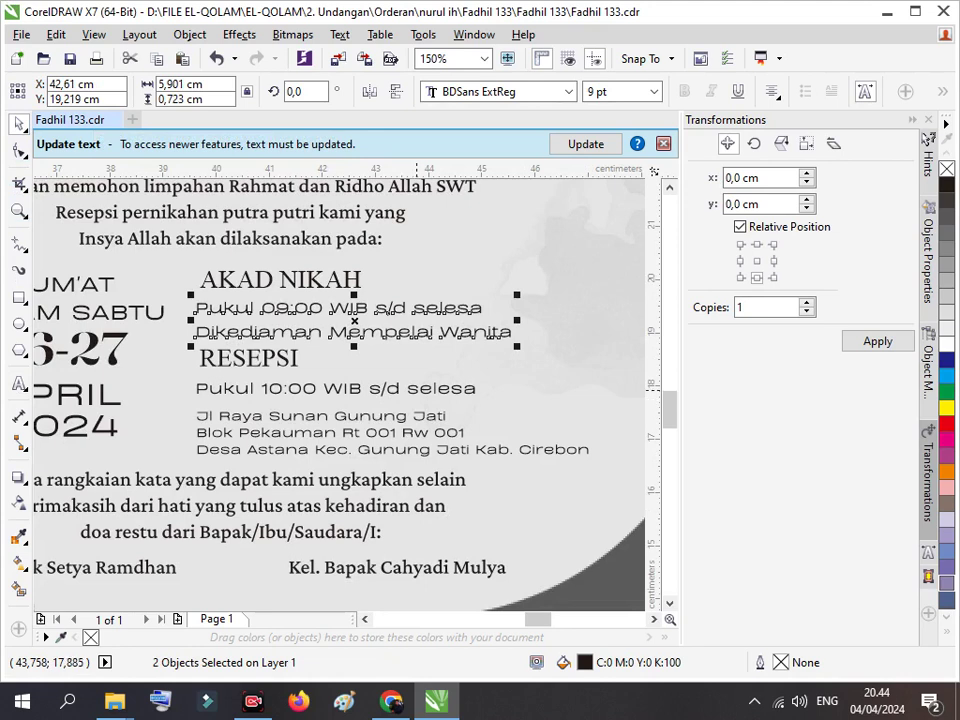
pyautogui.click(415, 389)
pyautogui.click(379, 333)
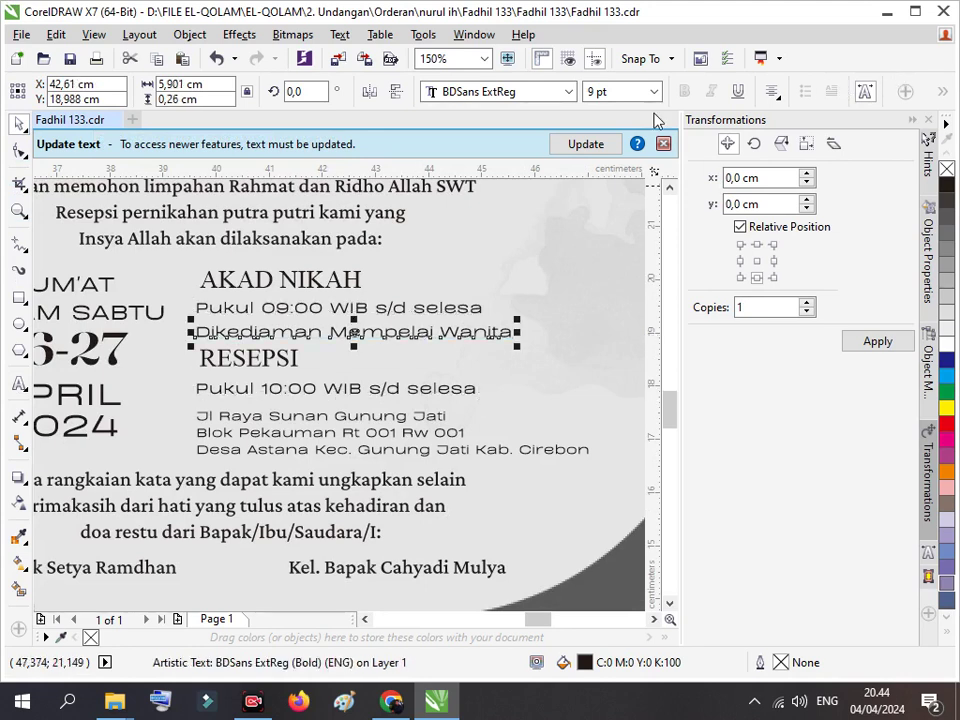
# Step: Try Times New Roman Bold on the venue line, then undo it to keep the original font
pyautogui.click(301, 271)
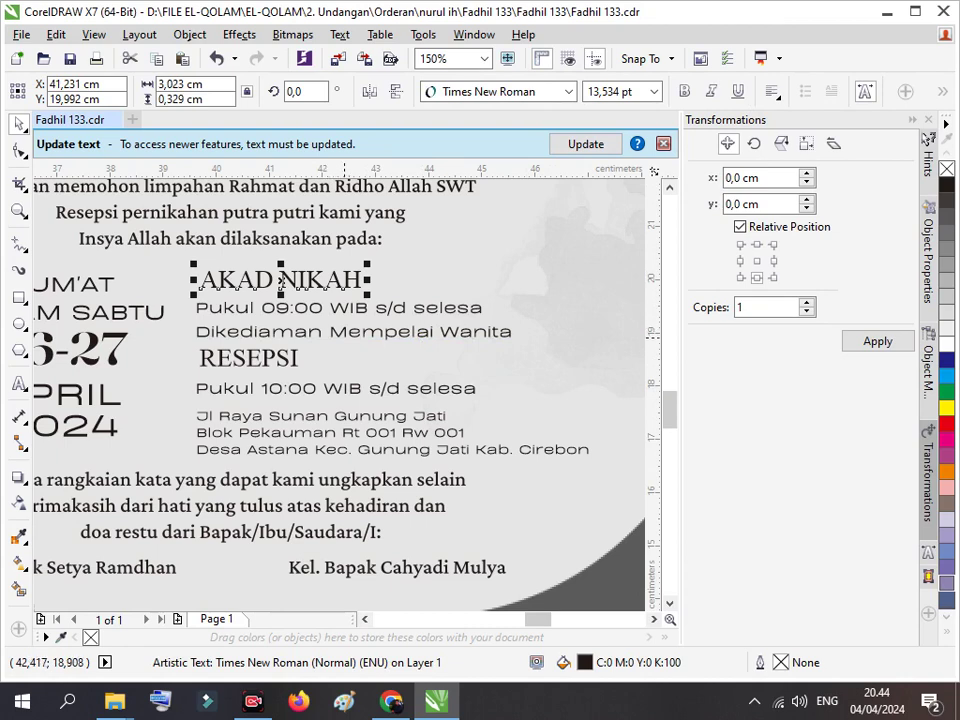
pyautogui.click(300, 332)
pyautogui.click(497, 92)
pyautogui.moveTo(520, 138)
pyautogui.click(760, 182)
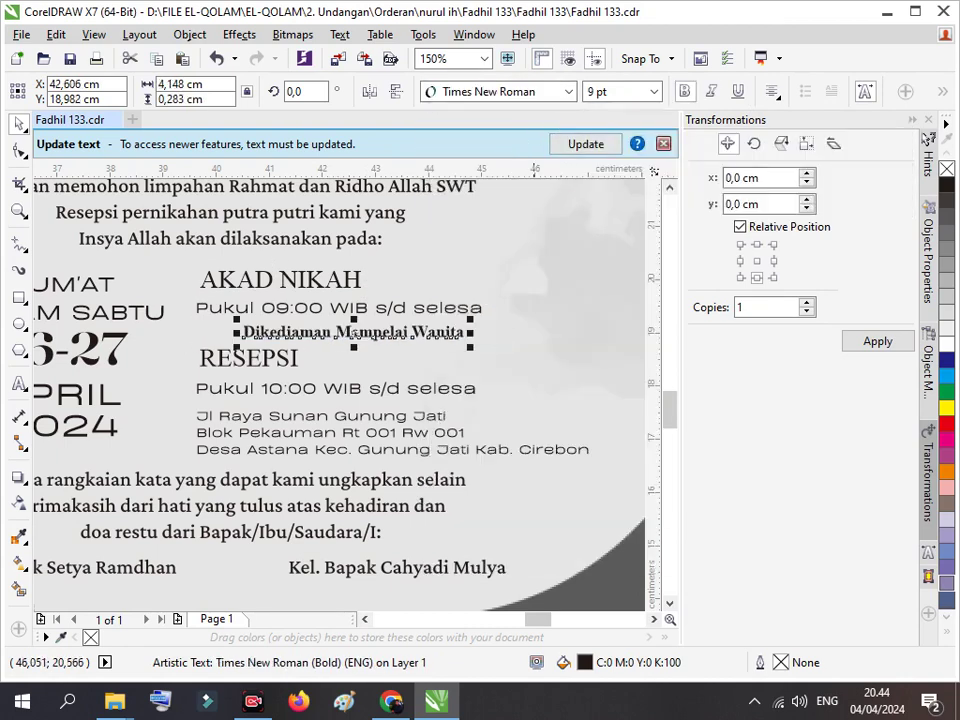
pyautogui.keyDown('shift'); pyautogui.click(340, 321); pyautogui.keyUp('shift')
pyautogui.hotkey('ctrl', 'z')
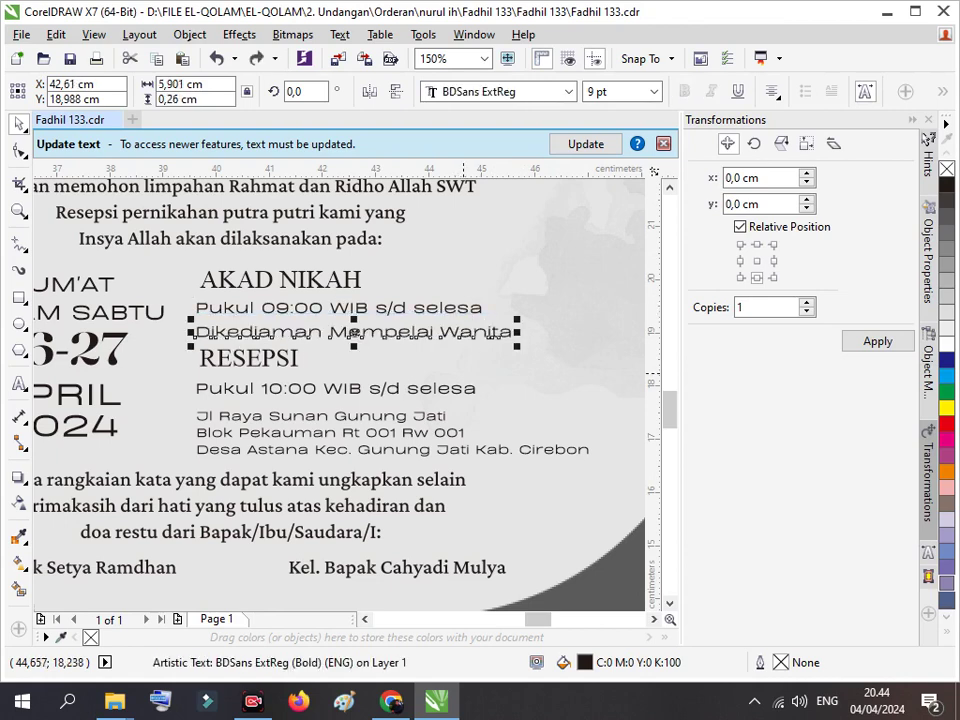
pyautogui.click(464, 382)
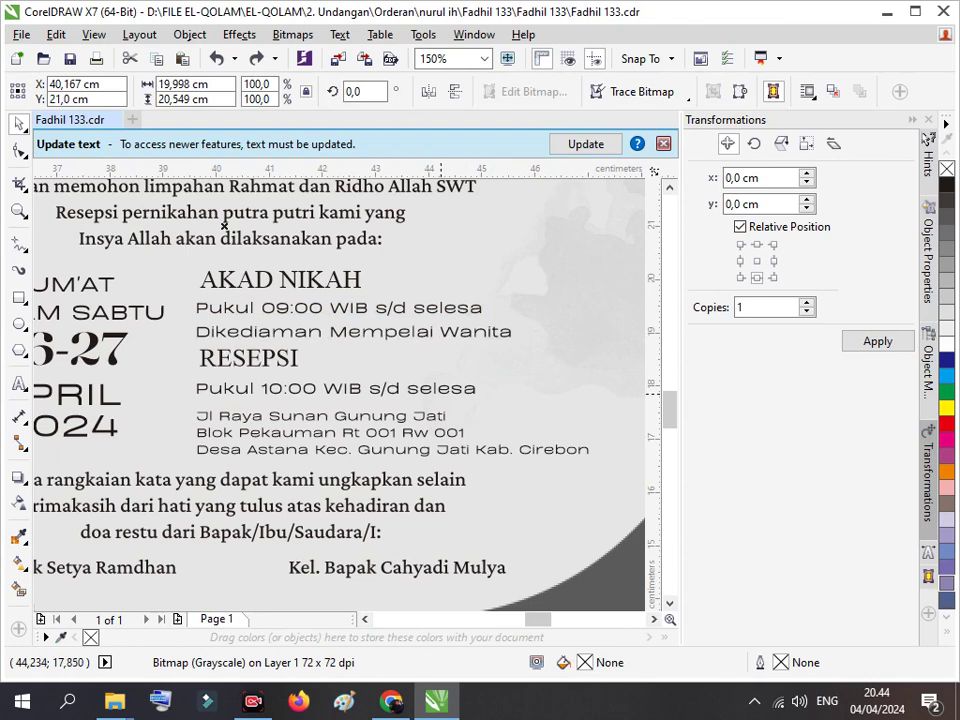
pyautogui.scroll(-2, 224, 226)
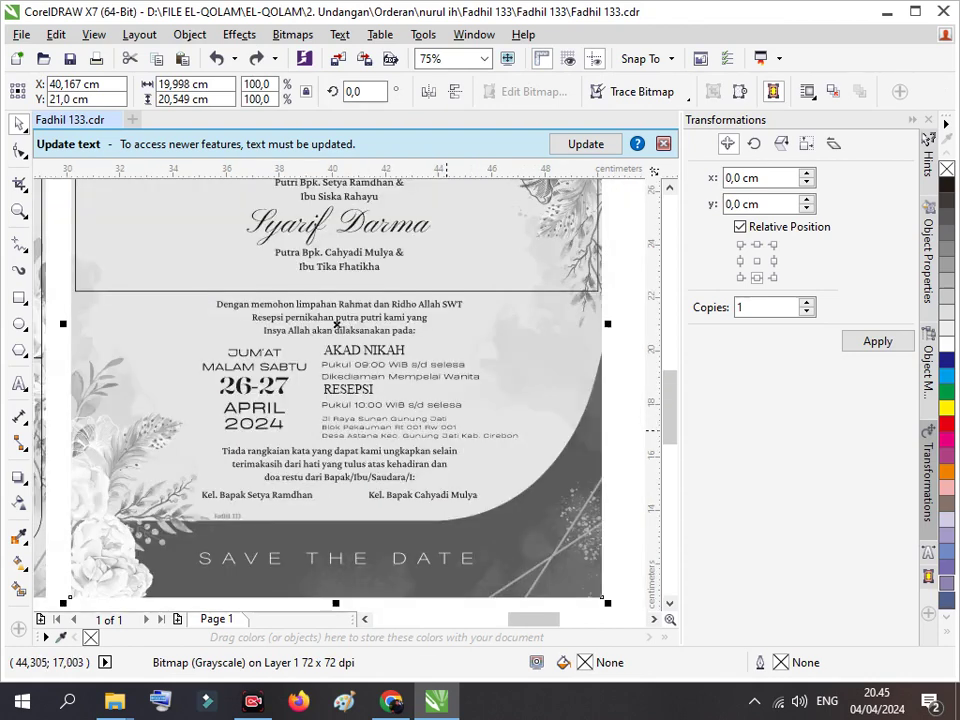
pyautogui.scroll(-2, 448, 426)
pyautogui.scroll(2, 412, 299)
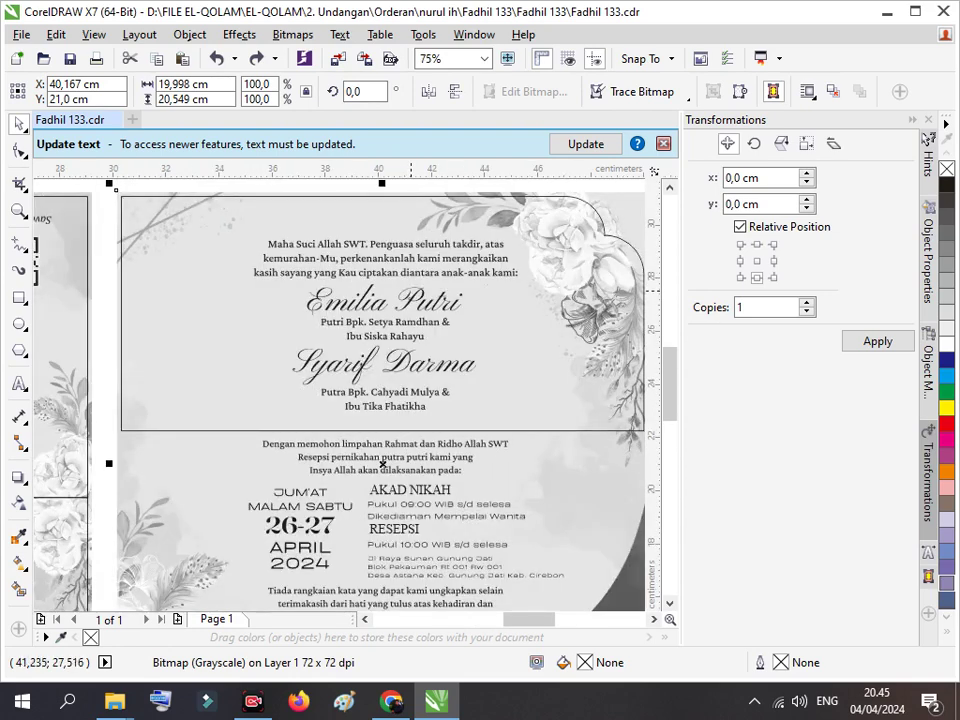
# Step: Copy the groom's name from the WhatsApp chat
pyautogui.click(381, 304)
pyautogui.click(390, 703)
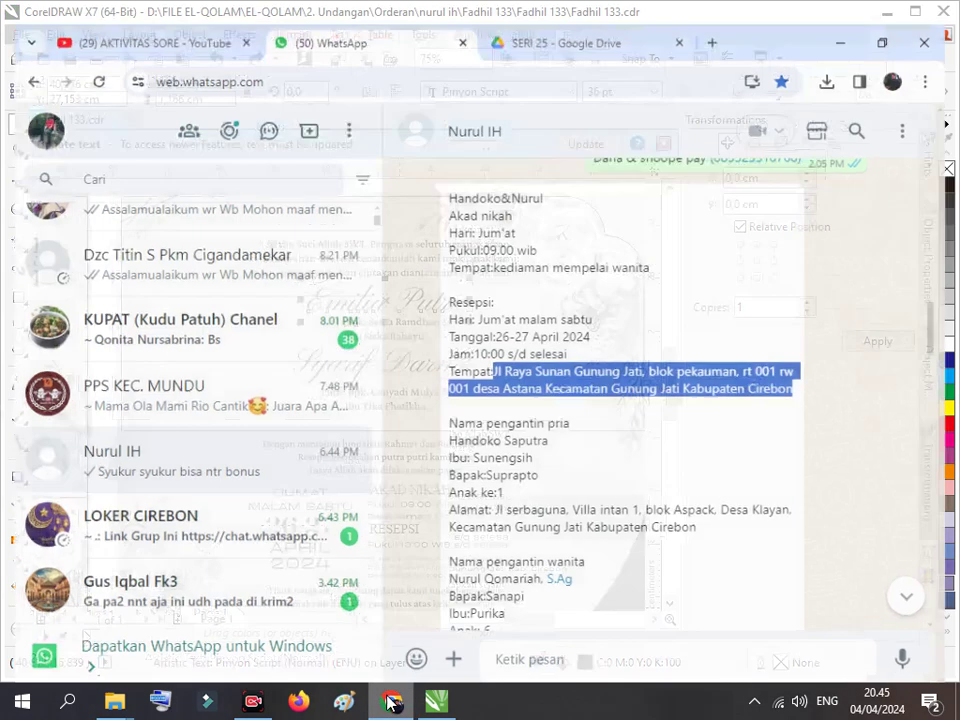
pyautogui.scroll(-2, 560, 410)
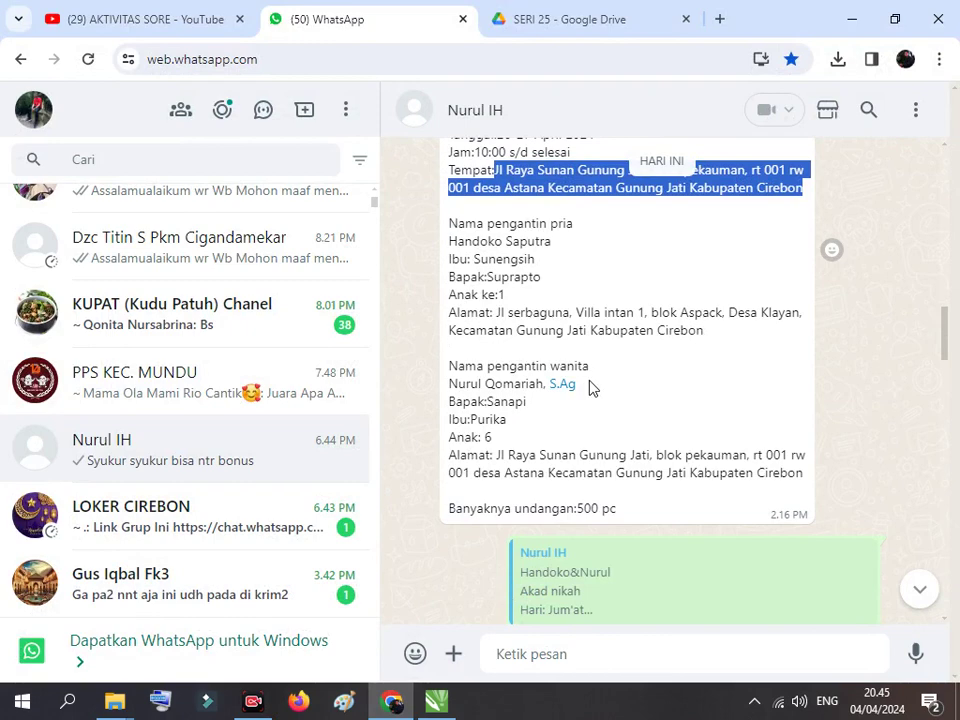
pyautogui.click(590, 388)
pyautogui.doubleClick(563, 386)
pyautogui.moveTo(551, 241); pyautogui.dragTo(456, 241)
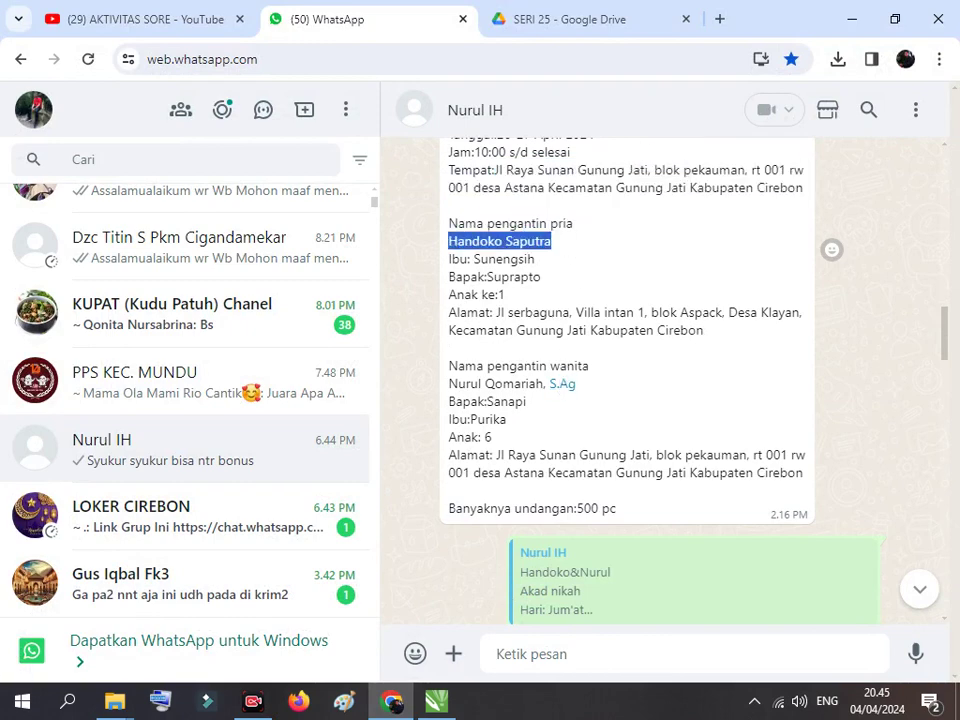
pyautogui.rightClick(456, 243)
pyautogui.click(486, 268)
# Step: Replace the invitation's first script name with the copied groom's name
pyautogui.hotkey('alt', 'Tab')
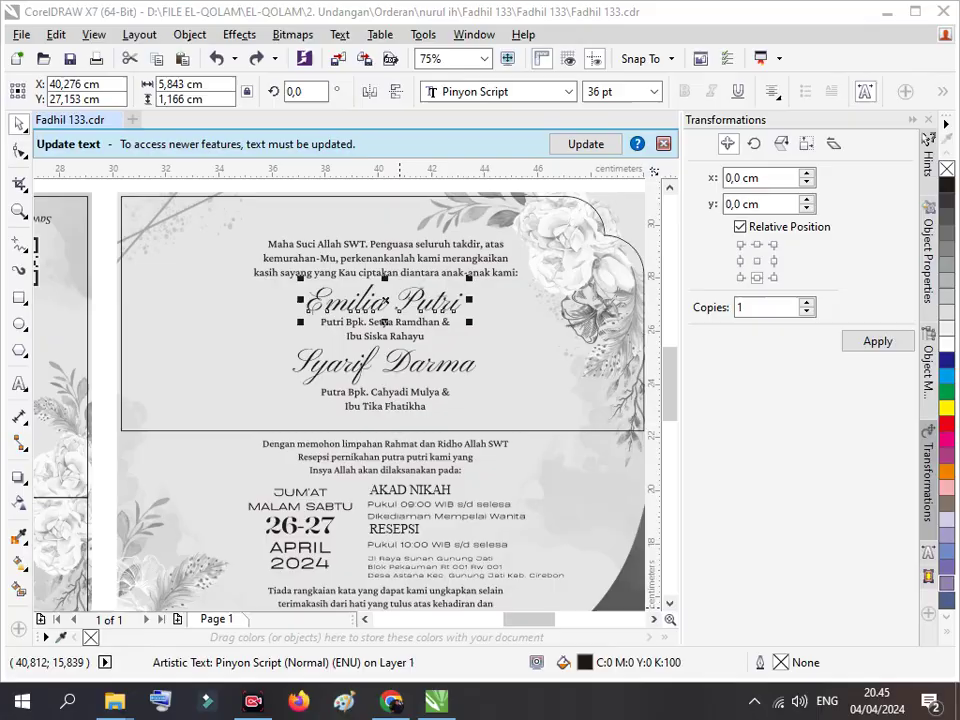
pyautogui.doubleClick(413, 302)
pyautogui.hotkey('ctrl', 'a')
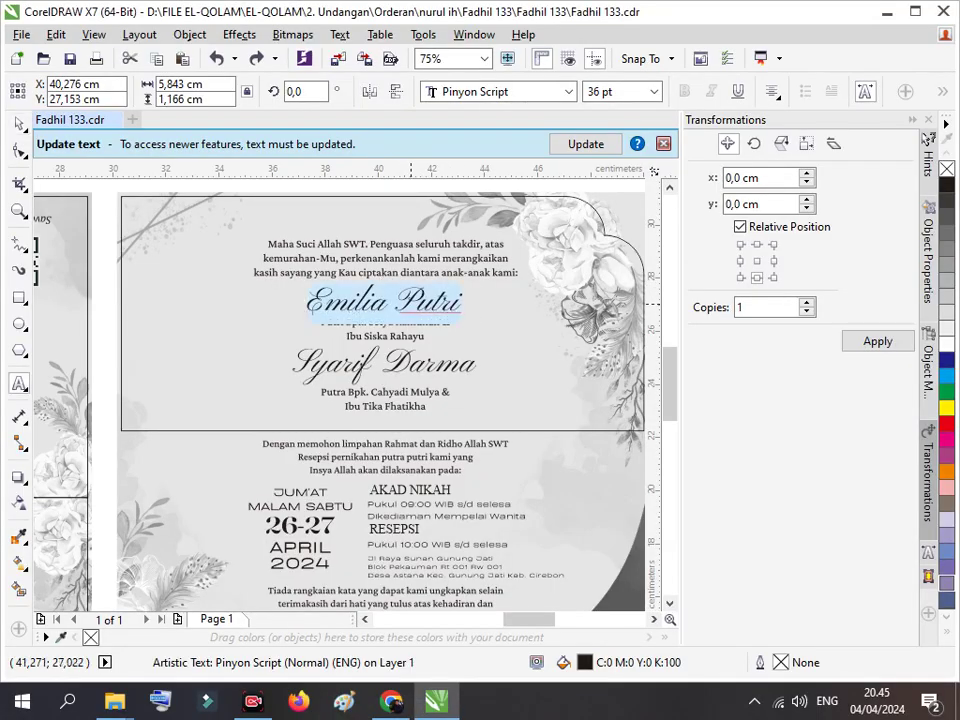
pyautogui.hotkey('ctrl', 'v')
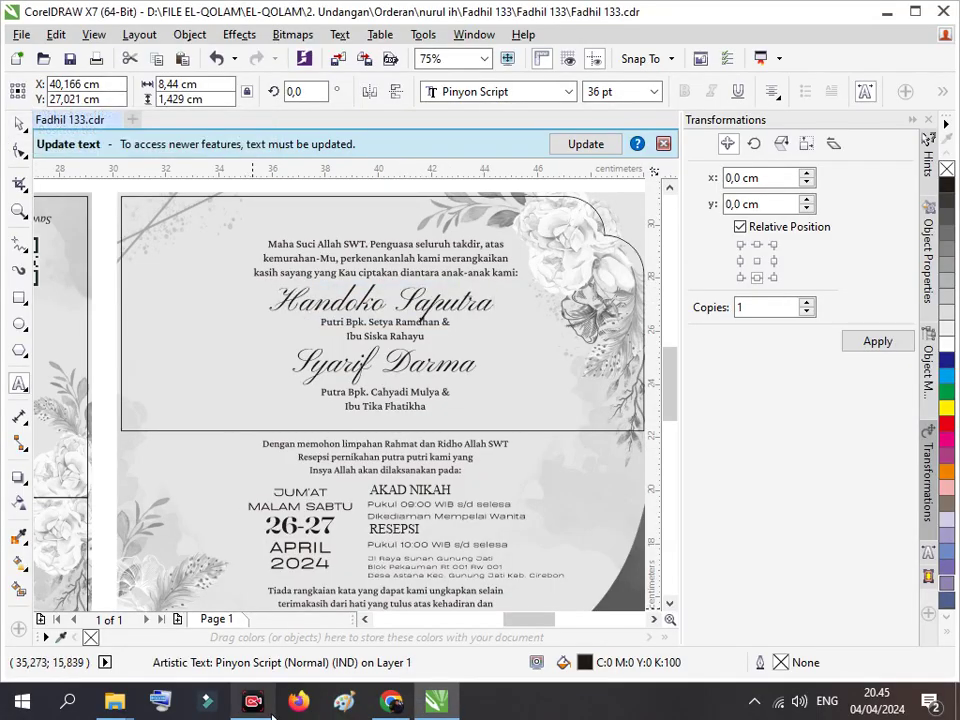
# Step: Copy the bride's name from the WhatsApp chat
pyautogui.click(390, 701)
pyautogui.moveTo(580, 386); pyautogui.dragTo(437, 398)
pyautogui.rightClick(484, 398)
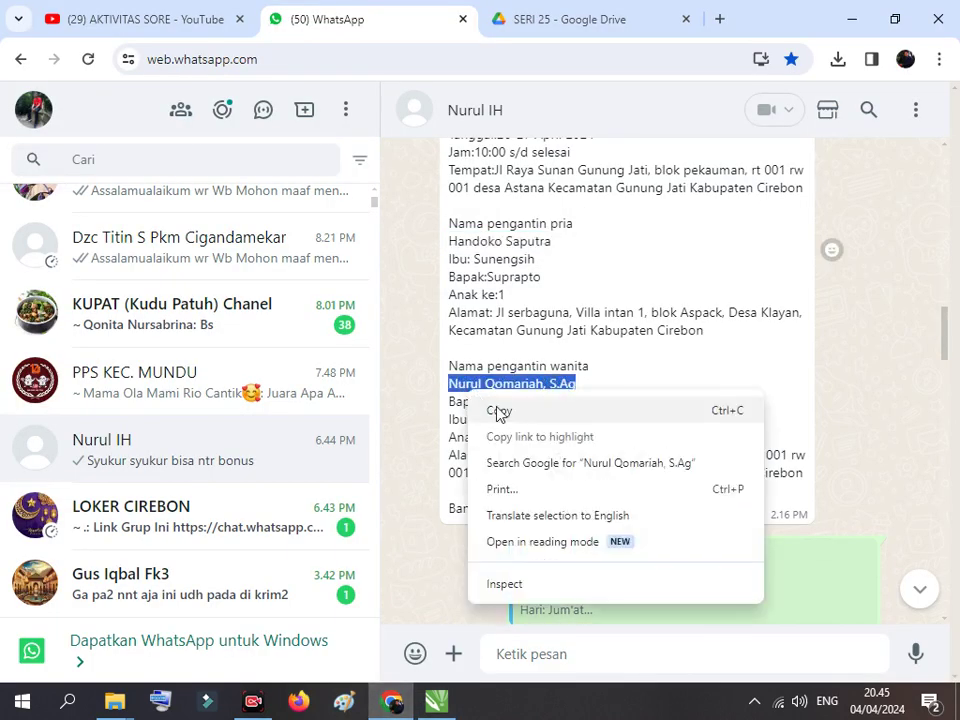
pyautogui.click(499, 410)
pyautogui.hotkey('alt', 'Tab')
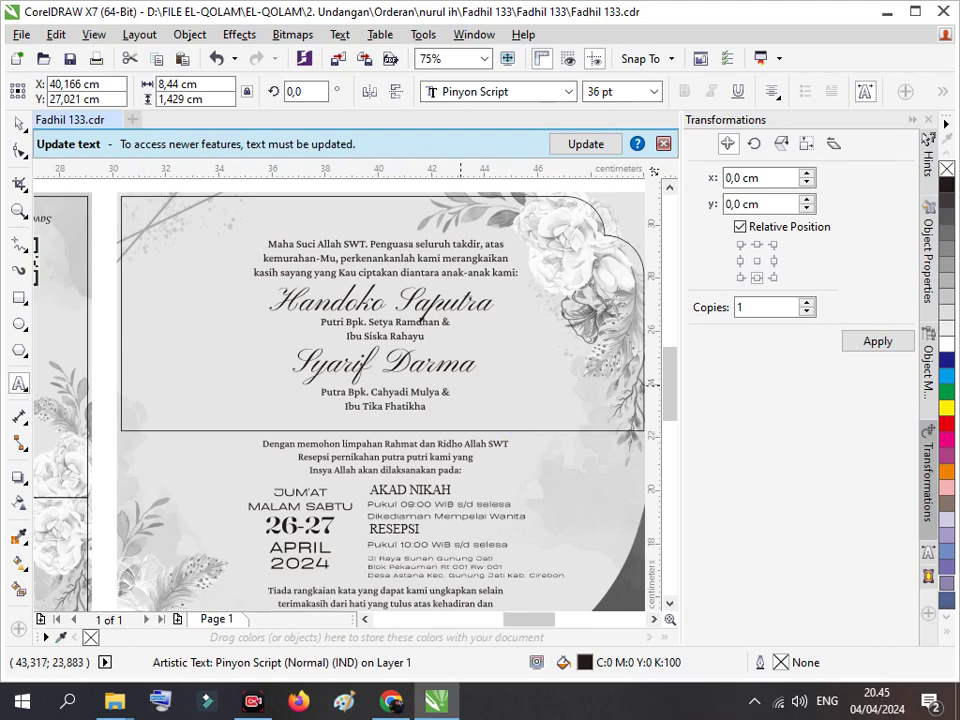
# Step: Paste the bride's name and academic title over the card's second script name
pyautogui.hotkey('ctrl', 'a')
pyautogui.hotkey('ctrl', 'v')
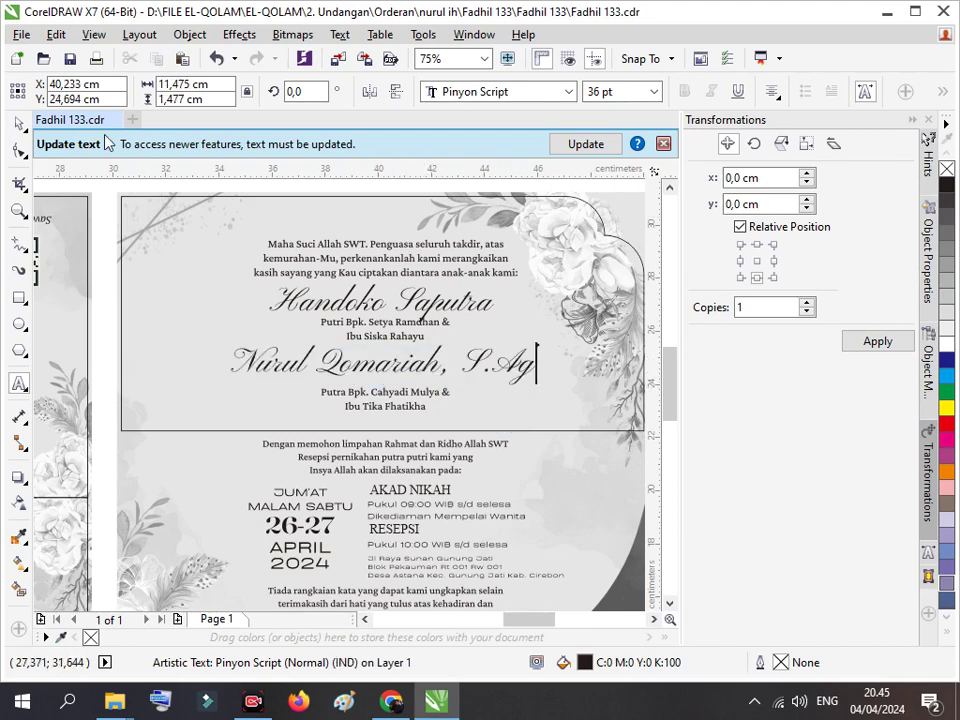
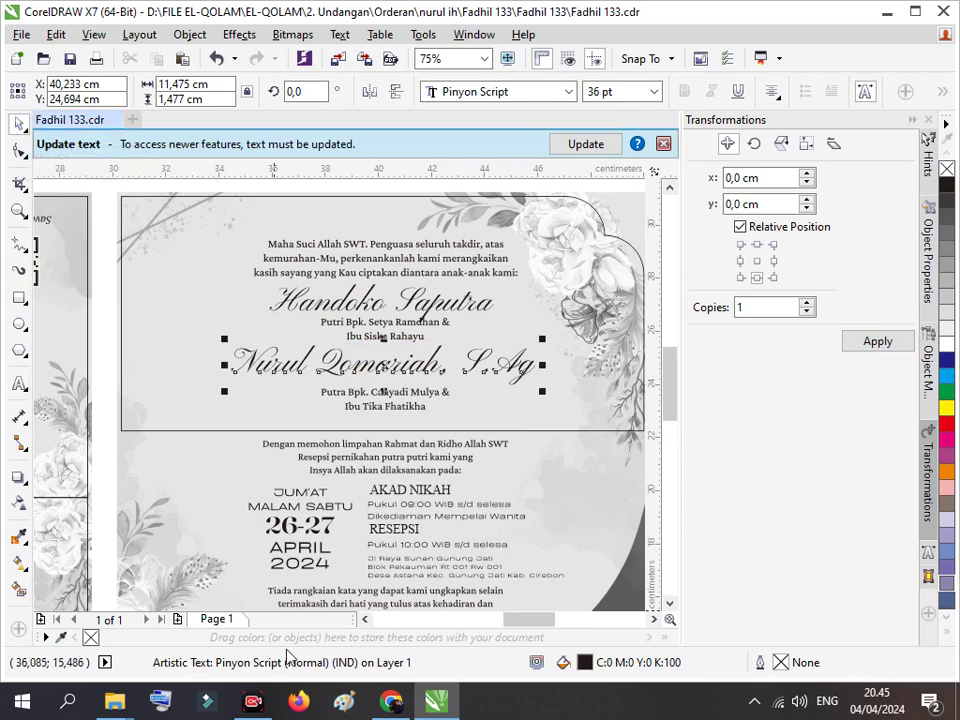
# Step: Copy the groom's parents and birth-order details from the client's WhatsApp chat
pyautogui.click(380, 708)
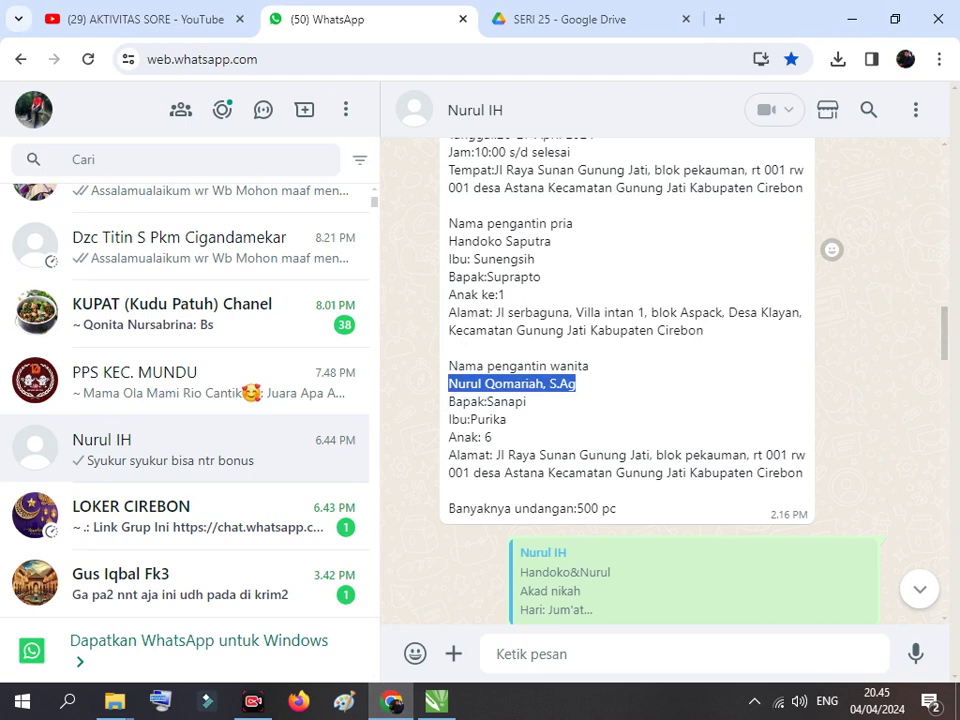
pyautogui.moveTo(506, 294); pyautogui.dragTo(449, 259)
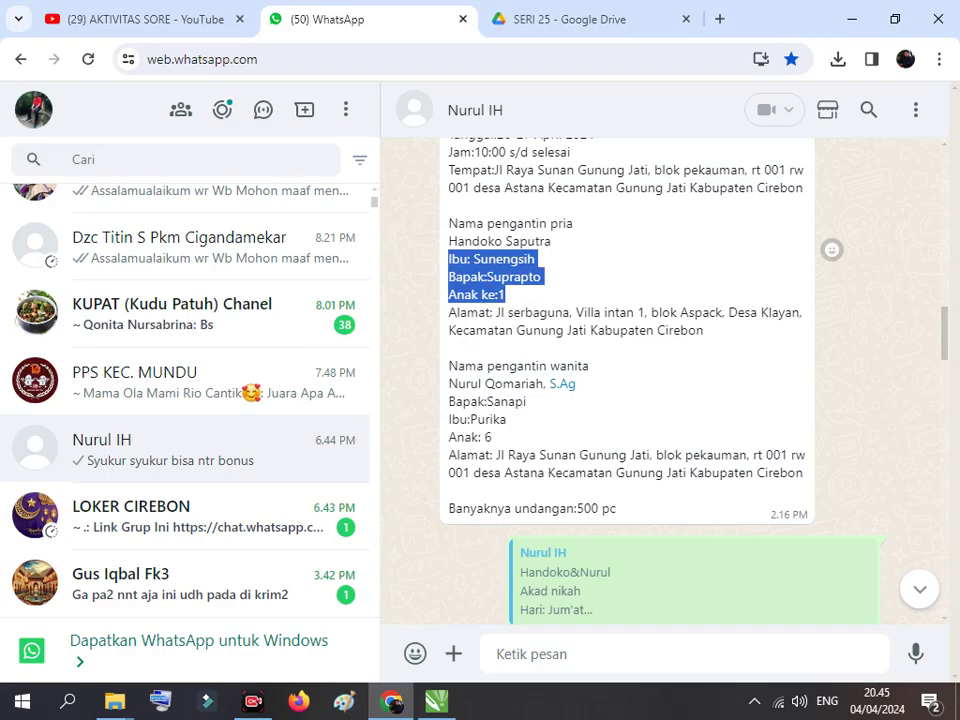
pyautogui.rightClick(462, 266)
pyautogui.click(482, 285)
pyautogui.hotkey('alt', 'Tab')
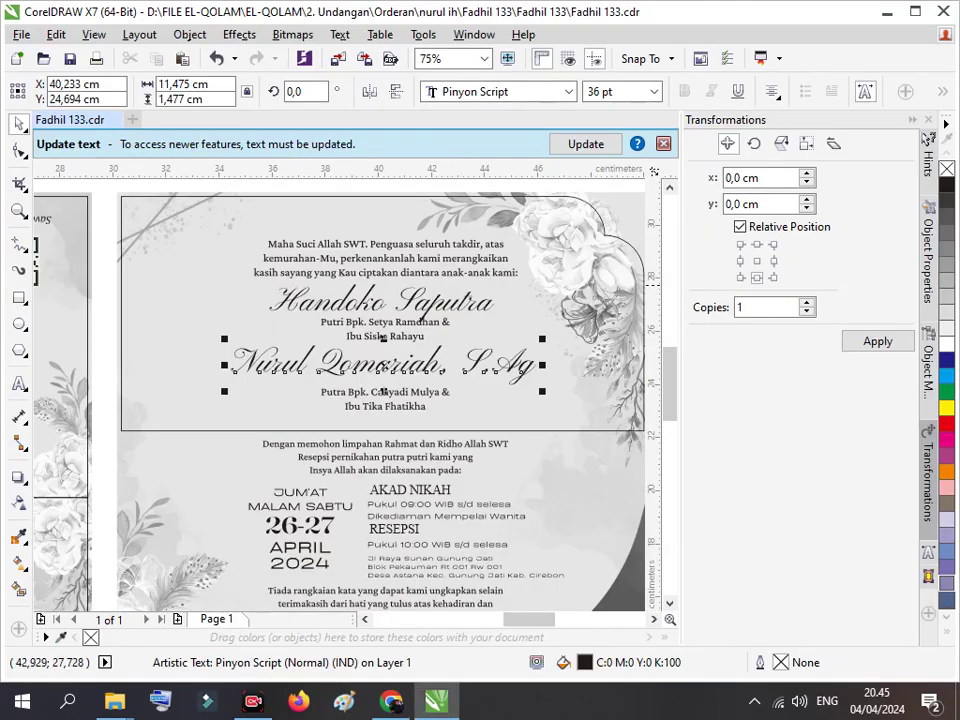
# Step: Delete the old parents line and place a copy of the Dikediaman Mempelai Wanita line under the groom's name
pyautogui.click(352, 334)
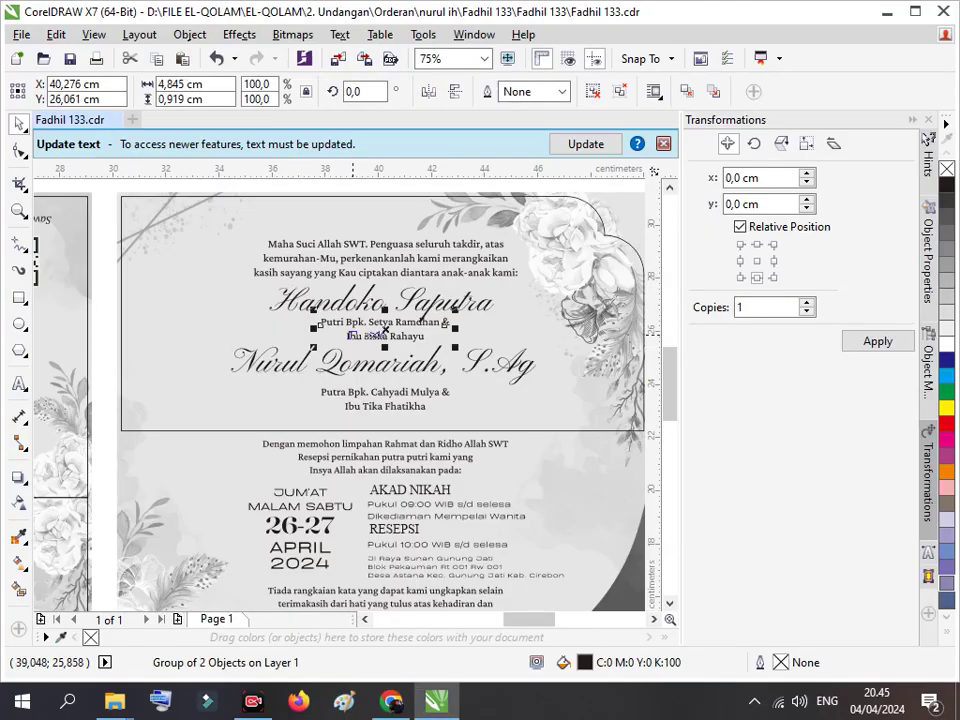
pyautogui.press('Delete')
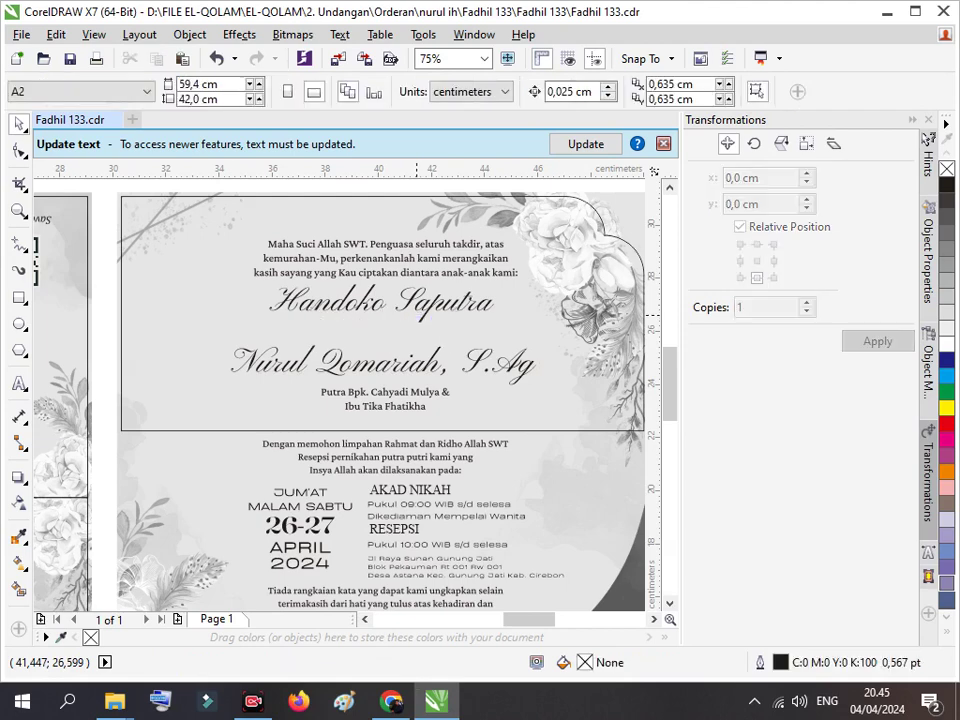
pyautogui.click(420, 273)
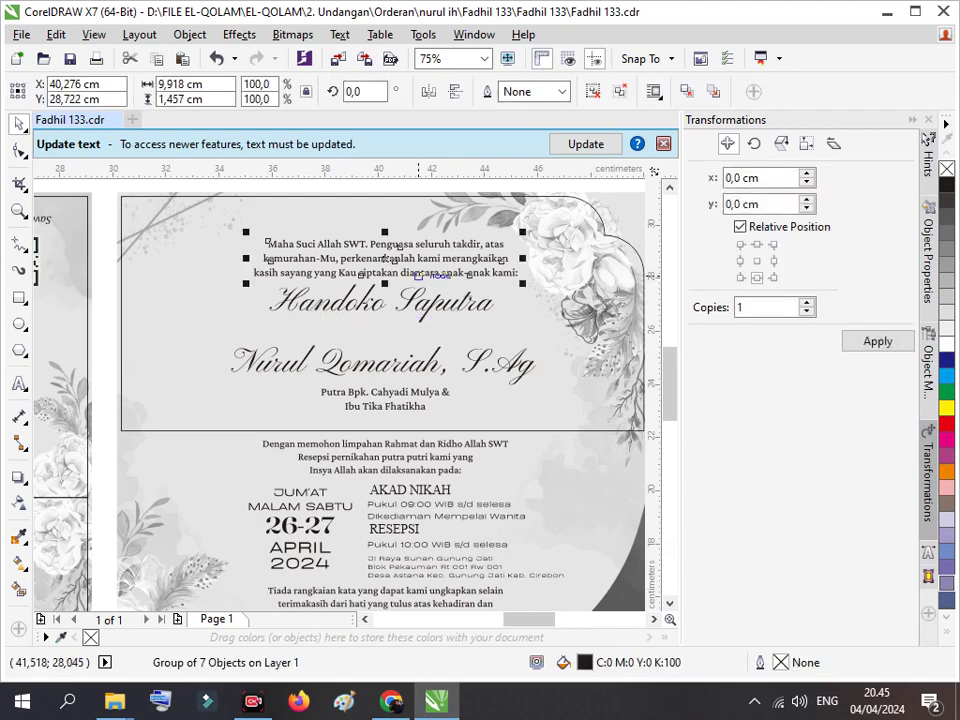
pyautogui.click(19, 383)
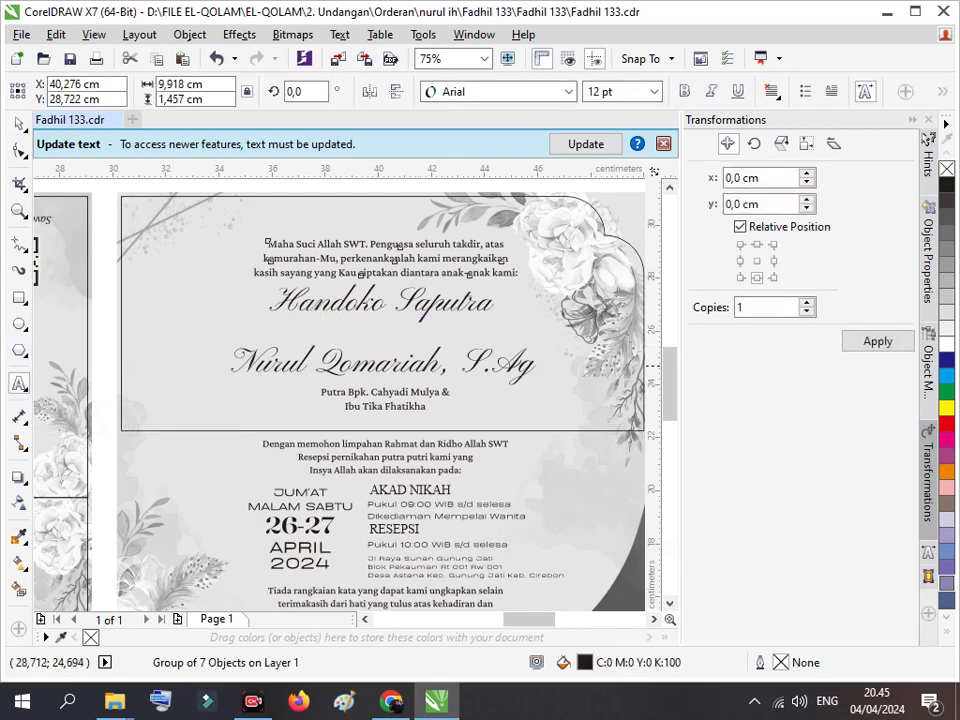
pyautogui.click(19, 122)
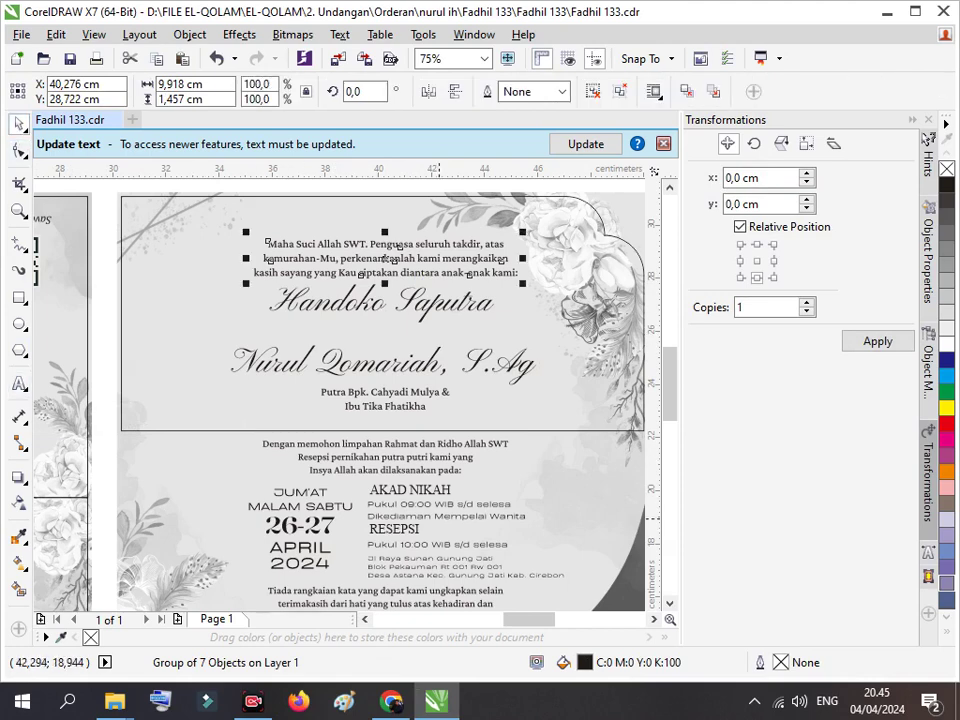
pyautogui.keyDown('ctrl'); pyautogui.click(441, 519); pyautogui.keyUp('ctrl')
pyautogui.moveTo(441, 517); pyautogui.dragTo(388, 325)
# Step: Paste the parents details into the copied line and move the father's part before the mother's name
pyautogui.doubleClick(388, 325)
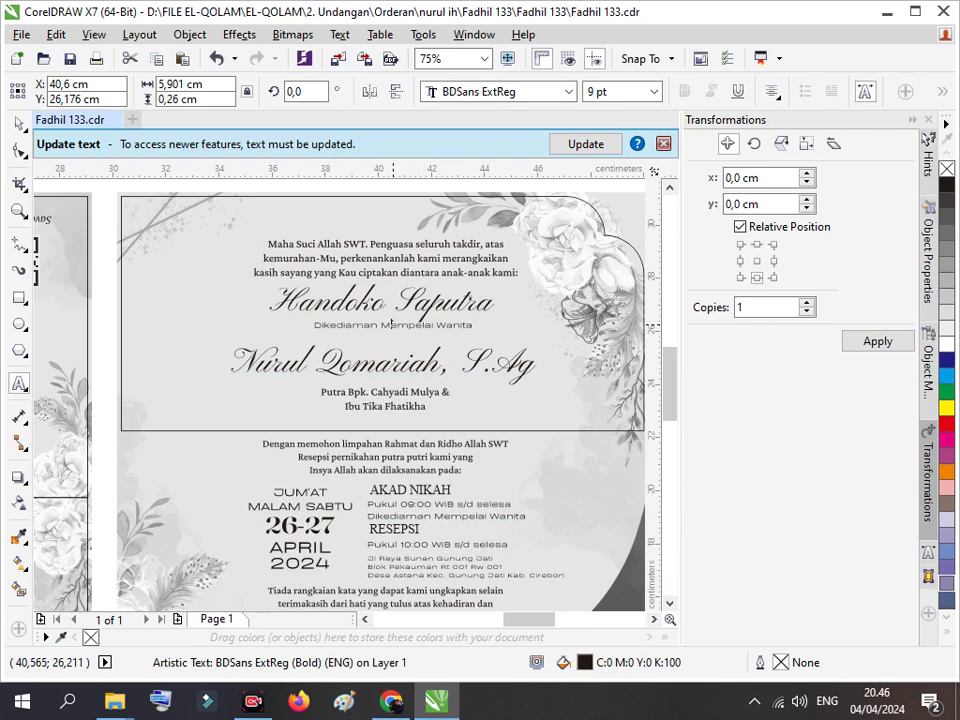
pyautogui.hotkey('ctrl', 'v')
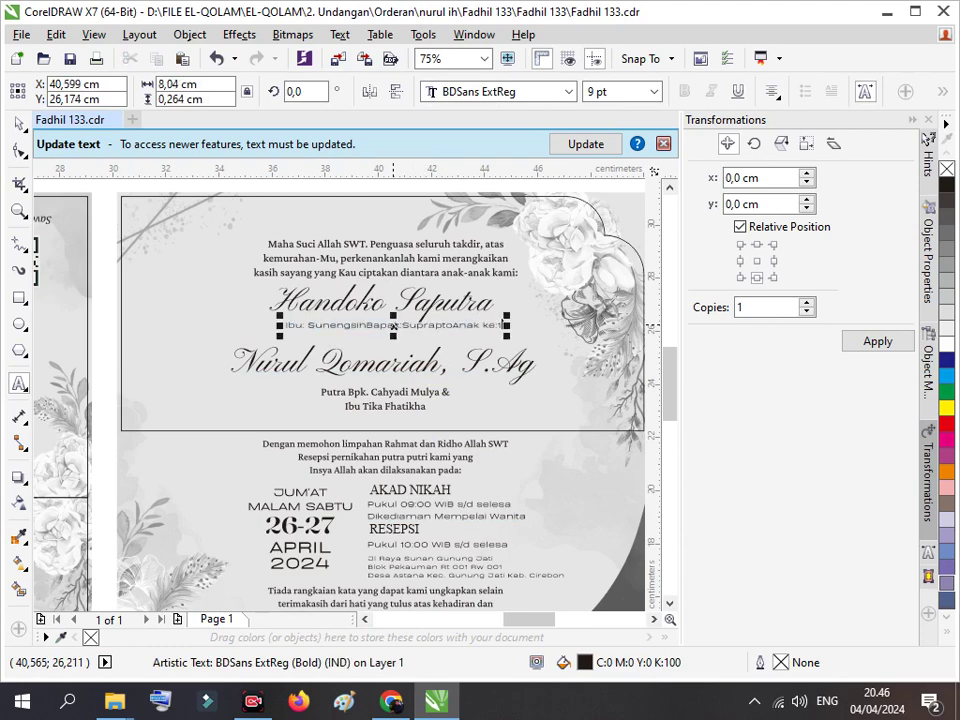
pyautogui.scroll(1, 394, 325)
pyautogui.moveTo(227, 326); pyautogui.dragTo(168, 326)
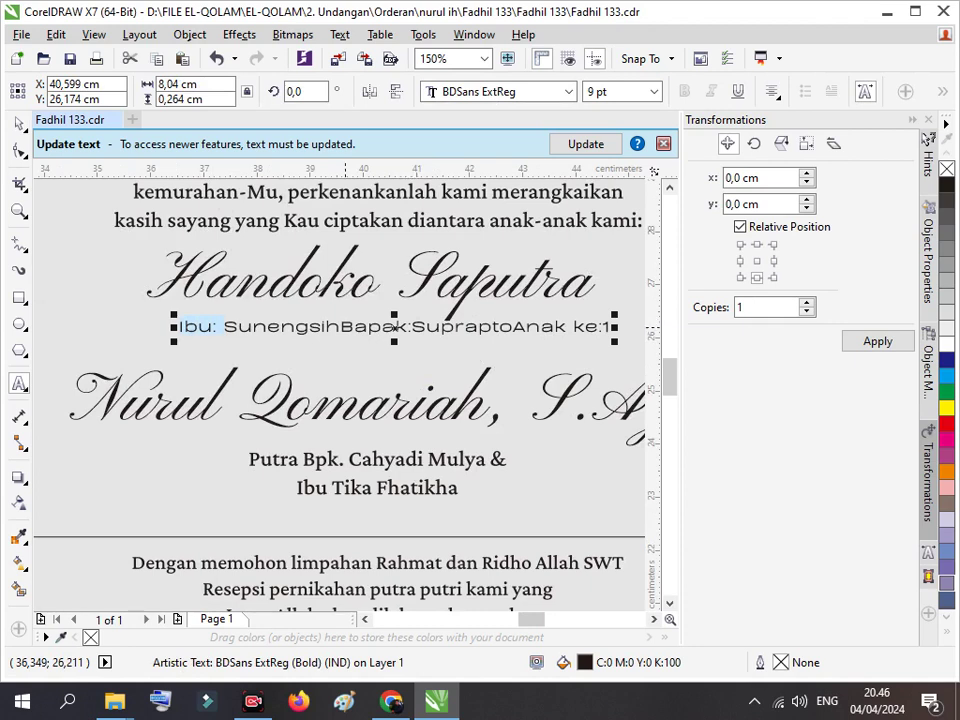
pyautogui.moveTo(341, 326); pyautogui.dragTo(463, 326)
pyautogui.press('Delete')
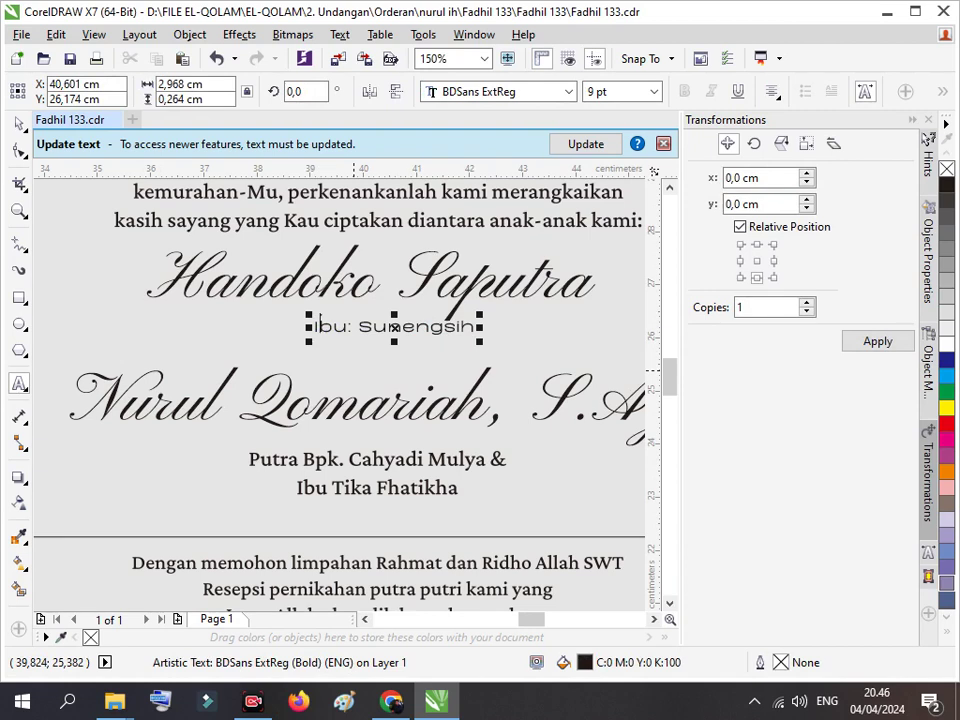
pyautogui.hotkey('ctrl', 'v')
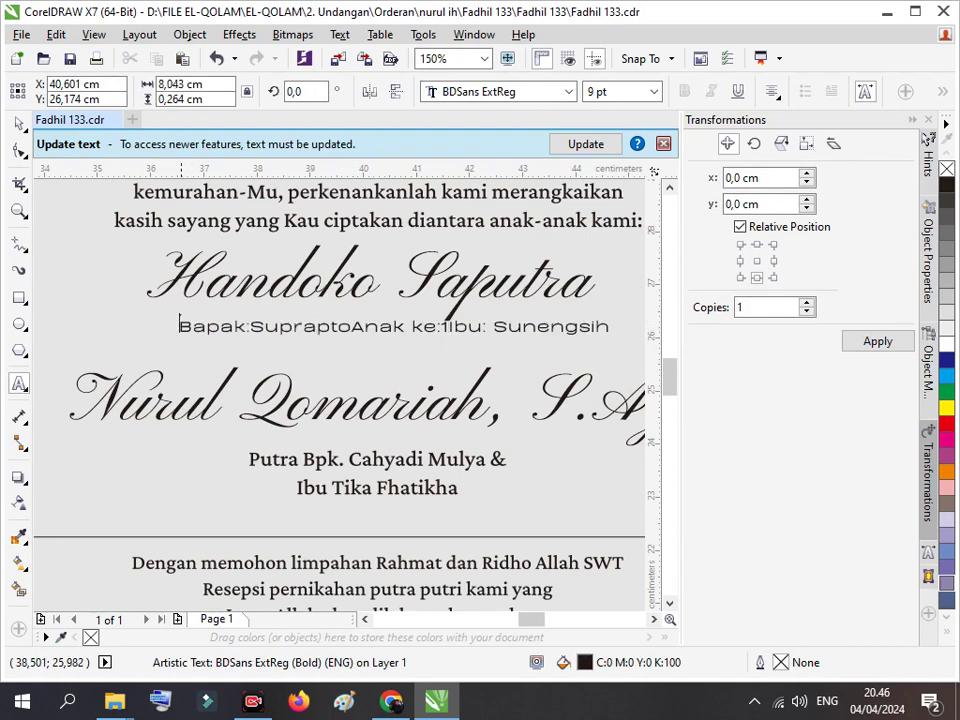
# Step: Start the line with 'Putra Pertama', shorten Bapak: to 'Bpk.', and trim the birth-order text
pyautogui.press('Home')
pyautogui.write('Putra ')
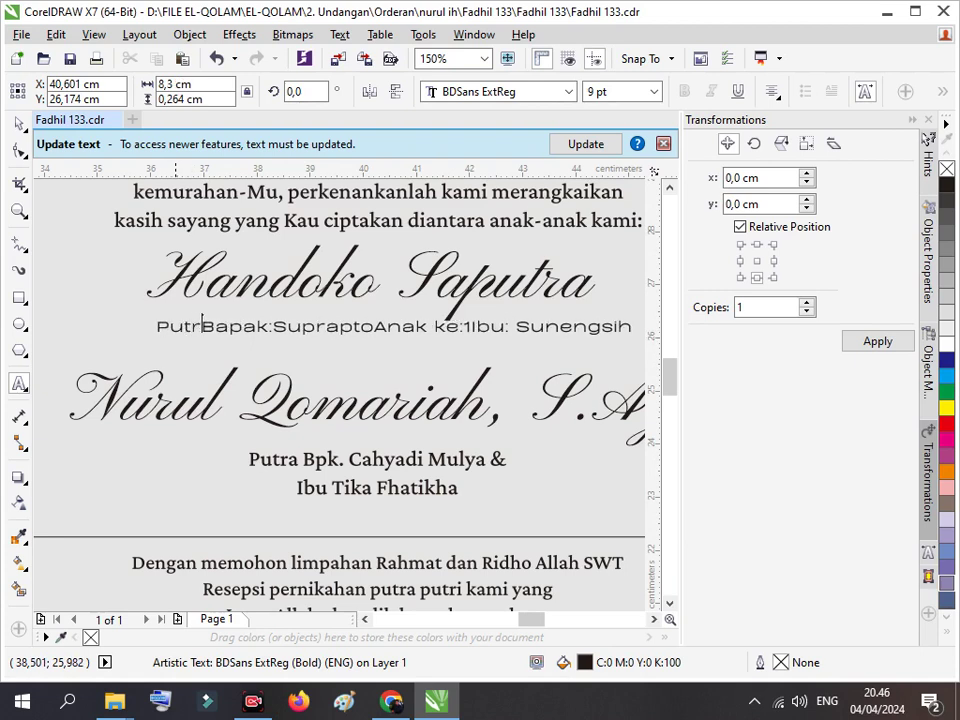
pyautogui.write('Pertam')
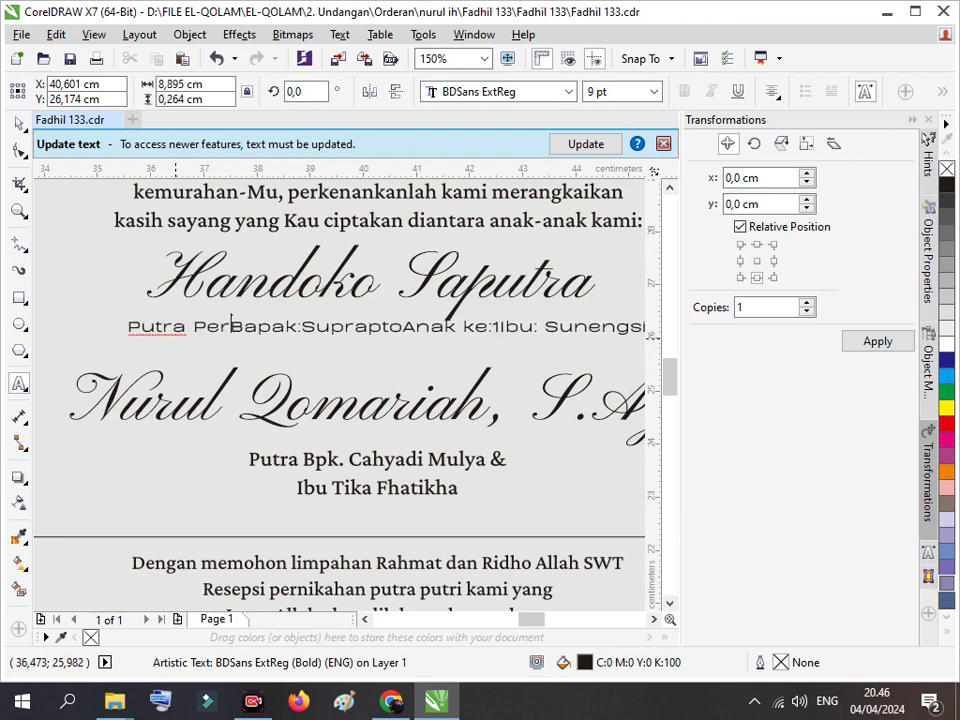
pyautogui.write('a')
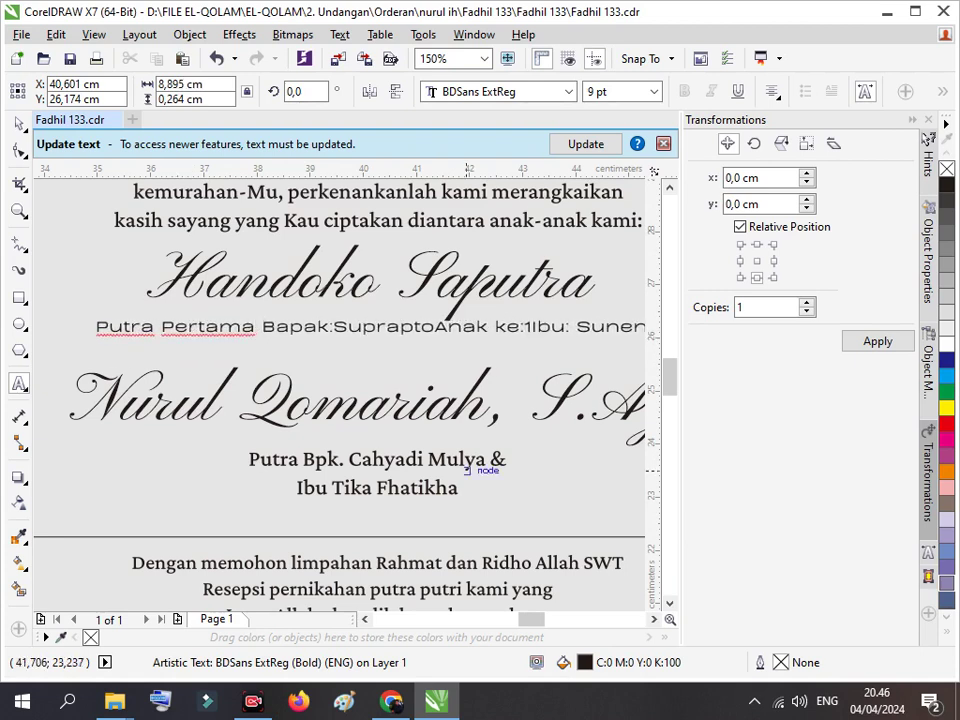
pyautogui.click(333, 325)
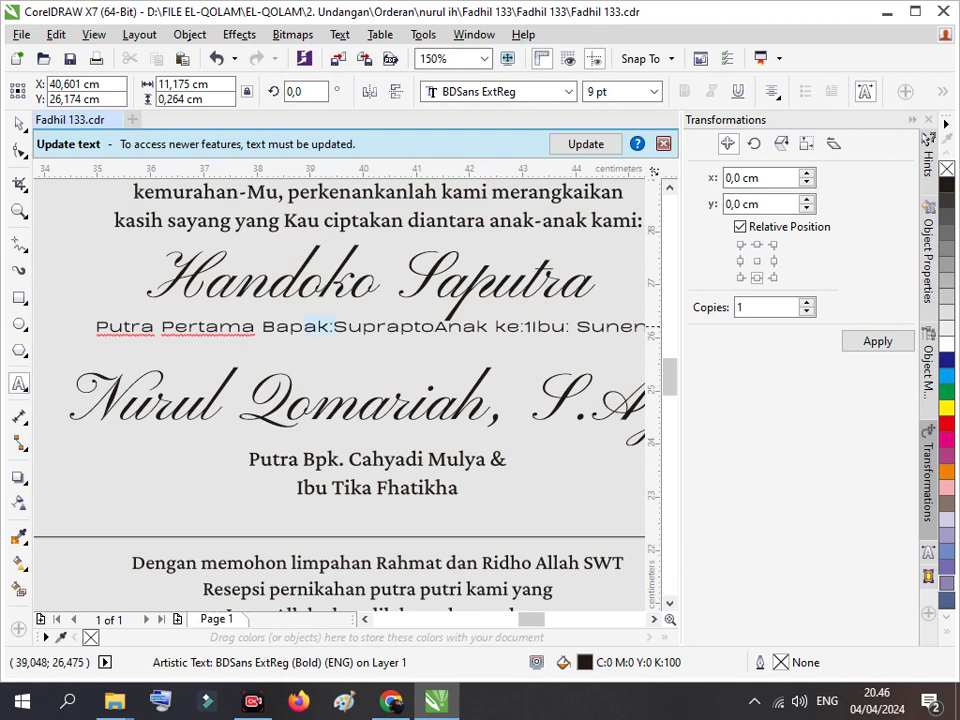
pyautogui.write('Bpk')
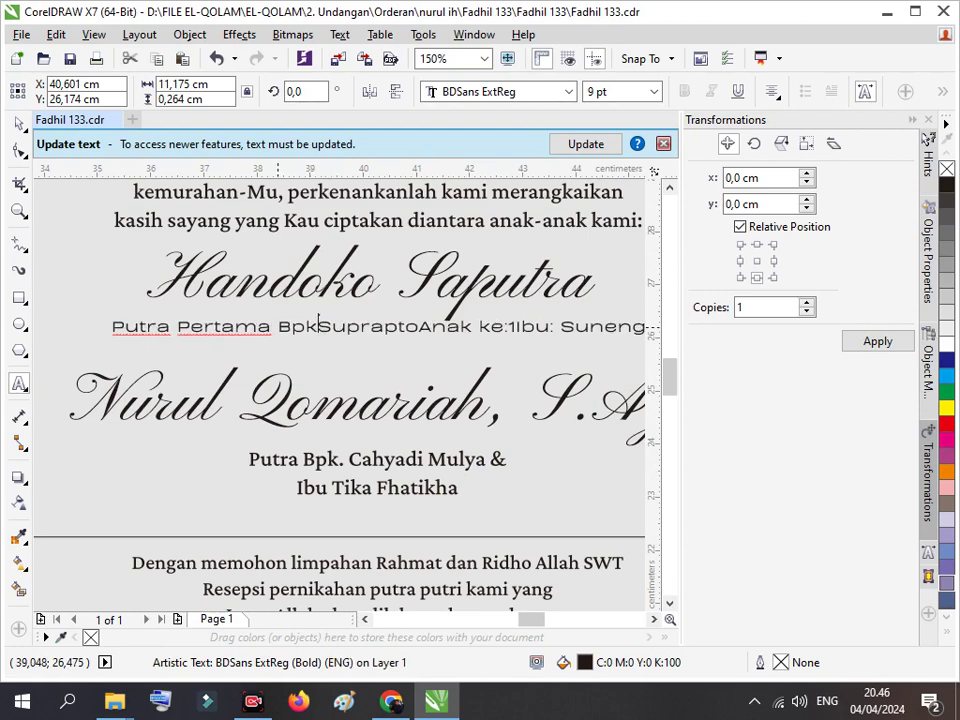
pyautogui.write('.')
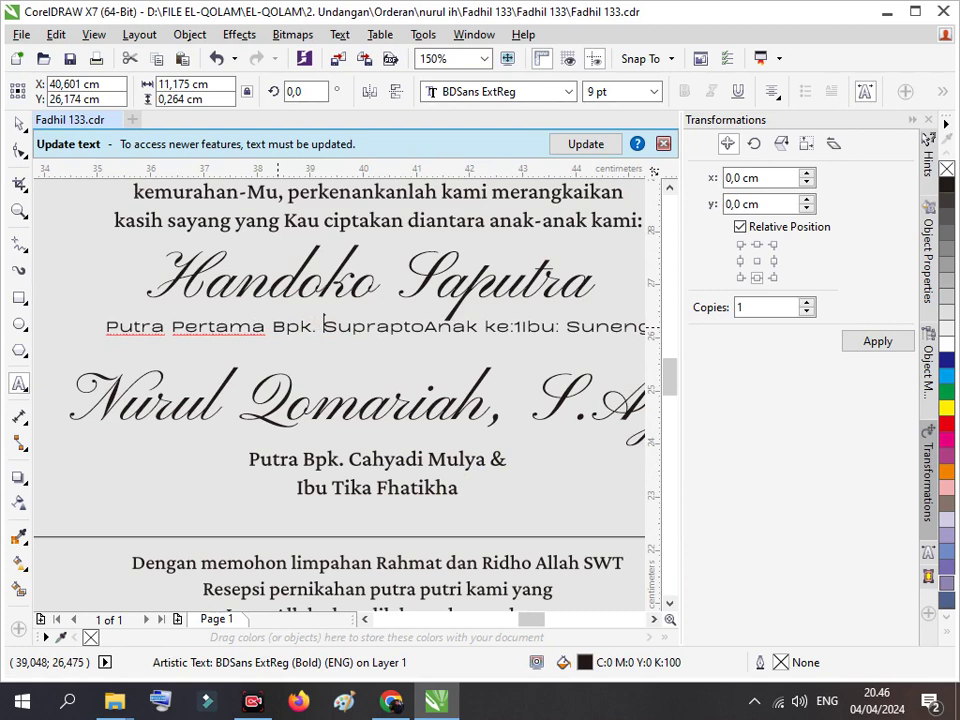
pyautogui.click(429, 326)
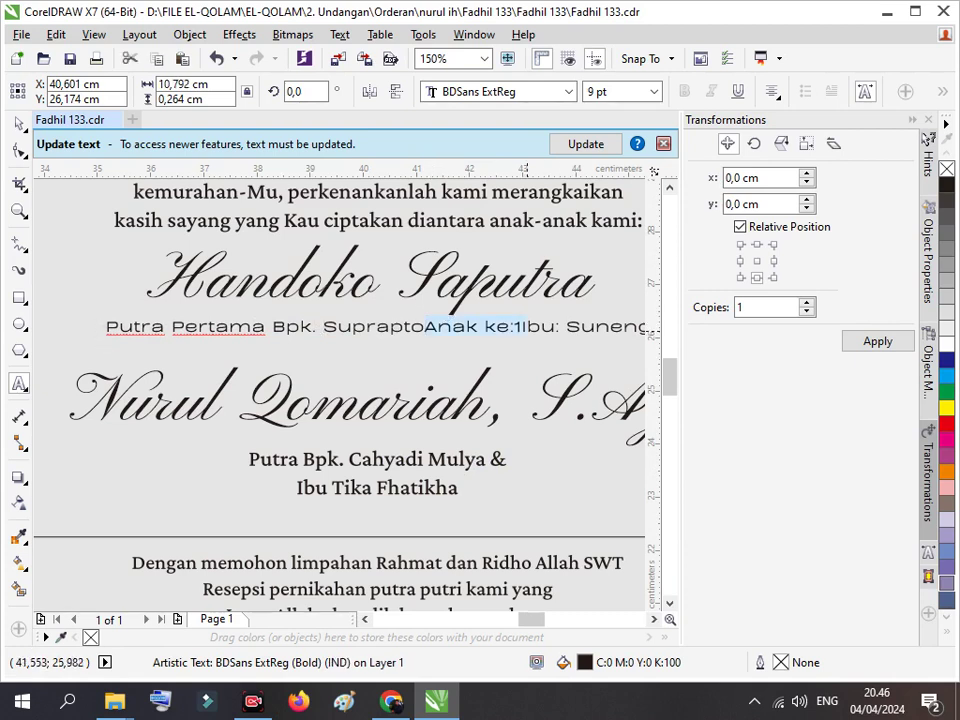
pyautogui.press('BackSpace')
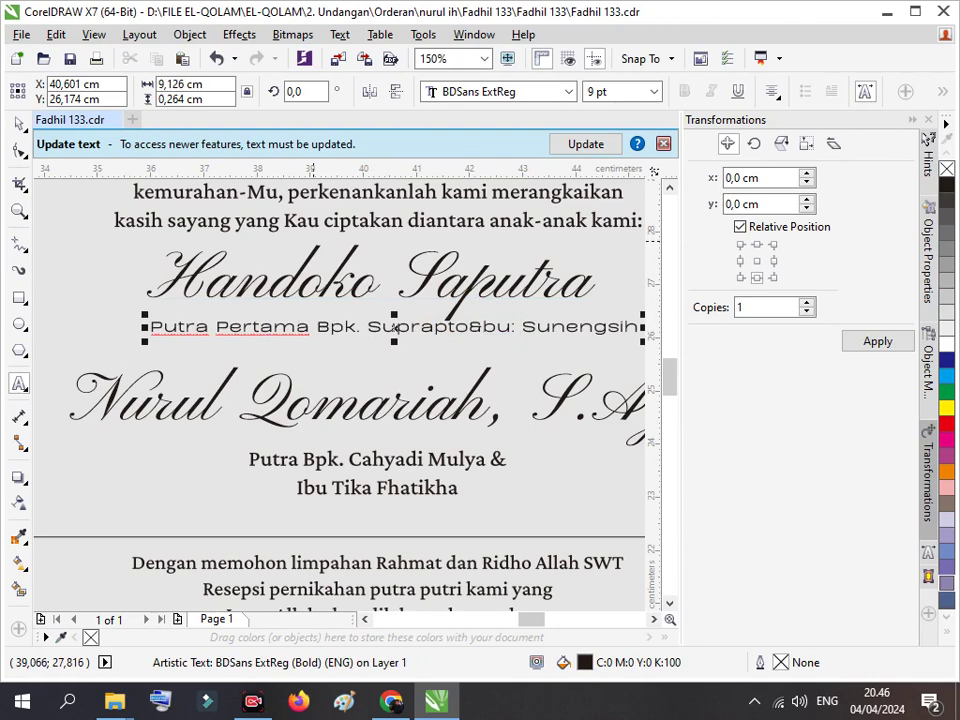
pyautogui.write('I')
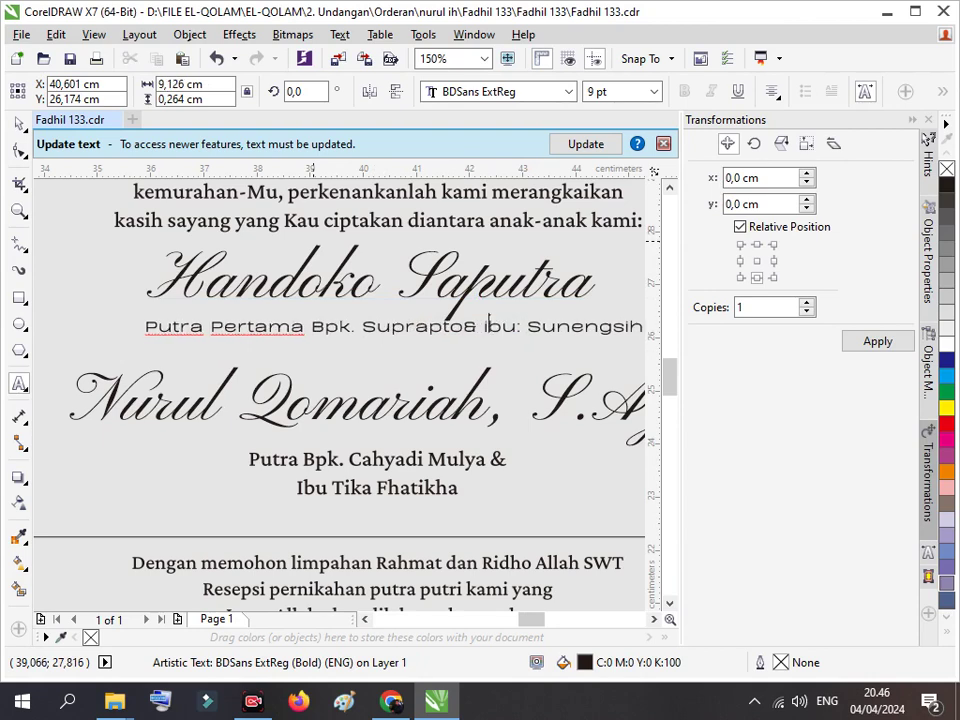
pyautogui.scroll(-2, 488, 322)
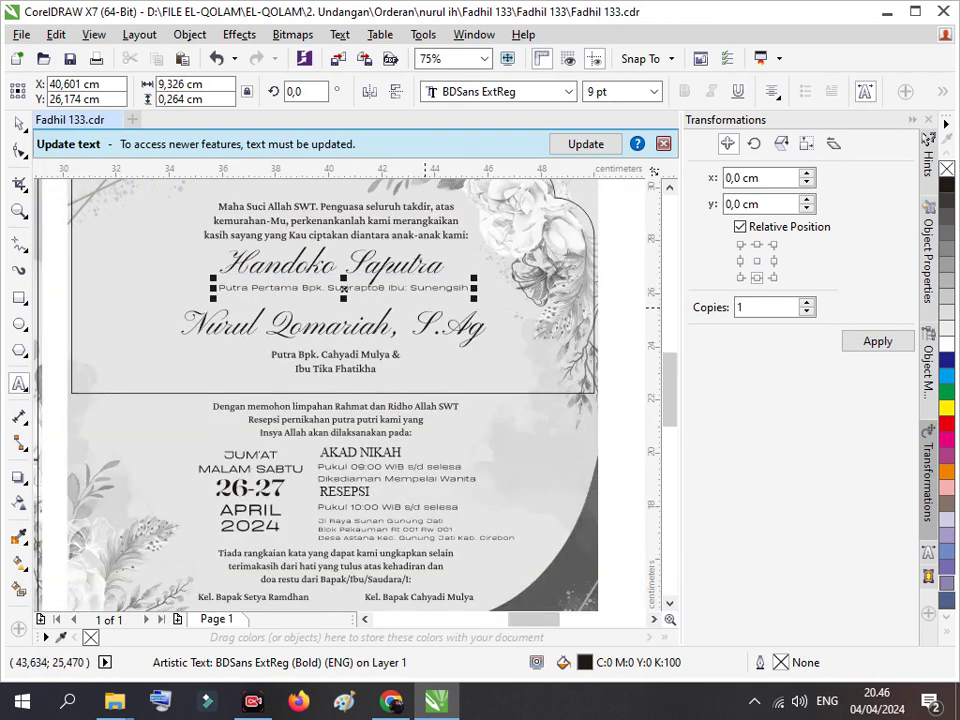
# Step: Remove the colon after ibu, then nudge the parents line lower and centre it under the groom's name
pyautogui.scroll(2, 262, 272)
pyautogui.click(398, 270)
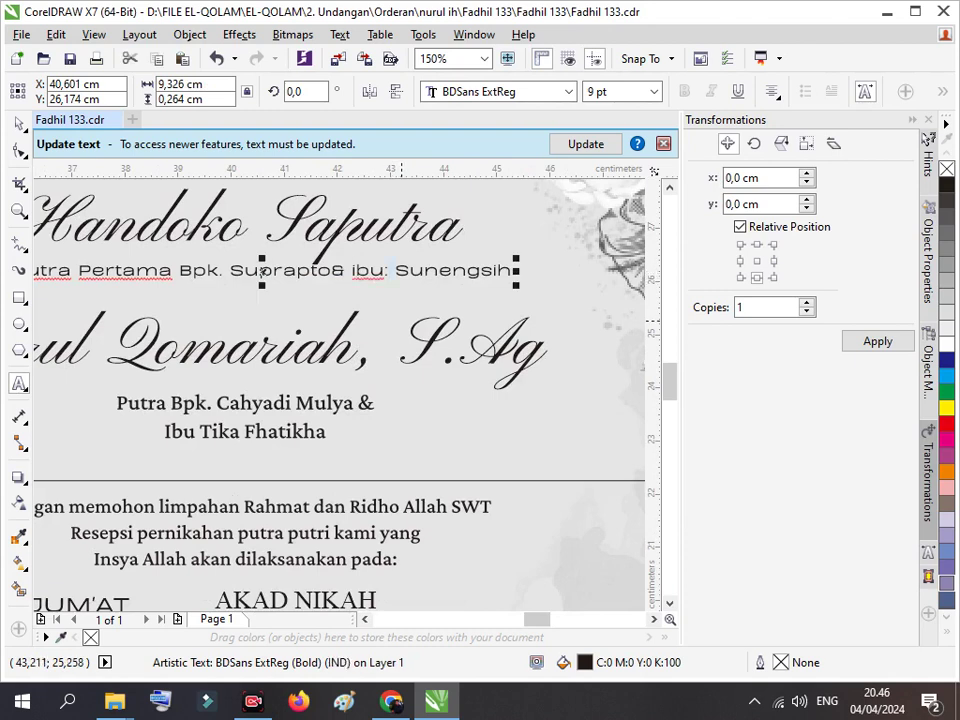
pyautogui.press('BackSpace')
pyautogui.press('BackSpace')
pyautogui.click(19, 122)
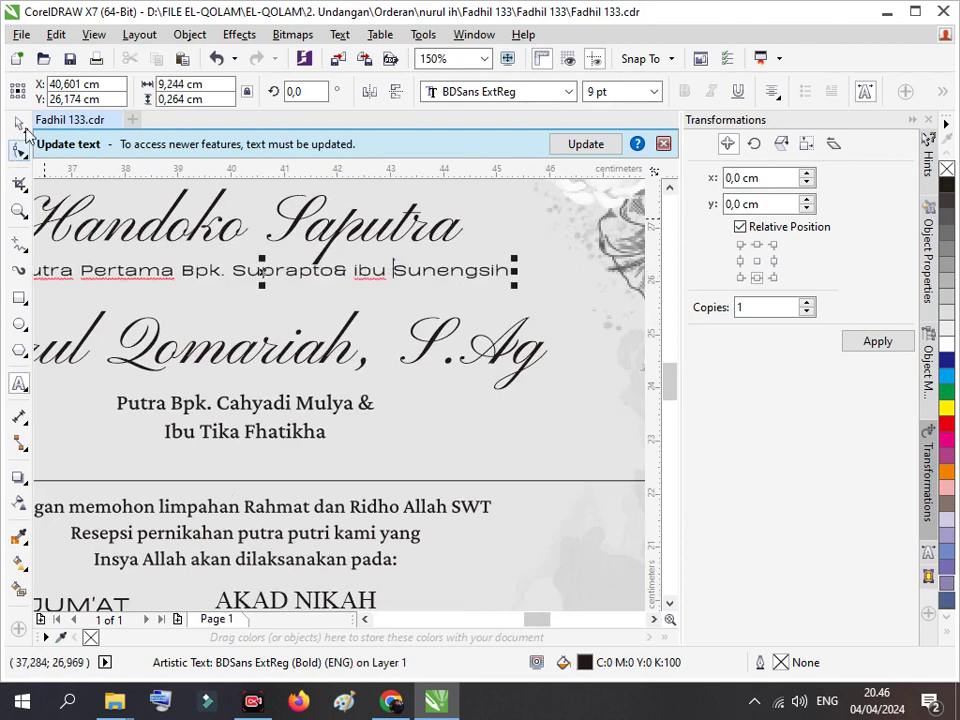
pyautogui.moveTo(306, 264); pyautogui.dragTo(307, 273)
pyautogui.keyDown('shift'); pyautogui.click(317, 259); pyautogui.keyUp('shift')
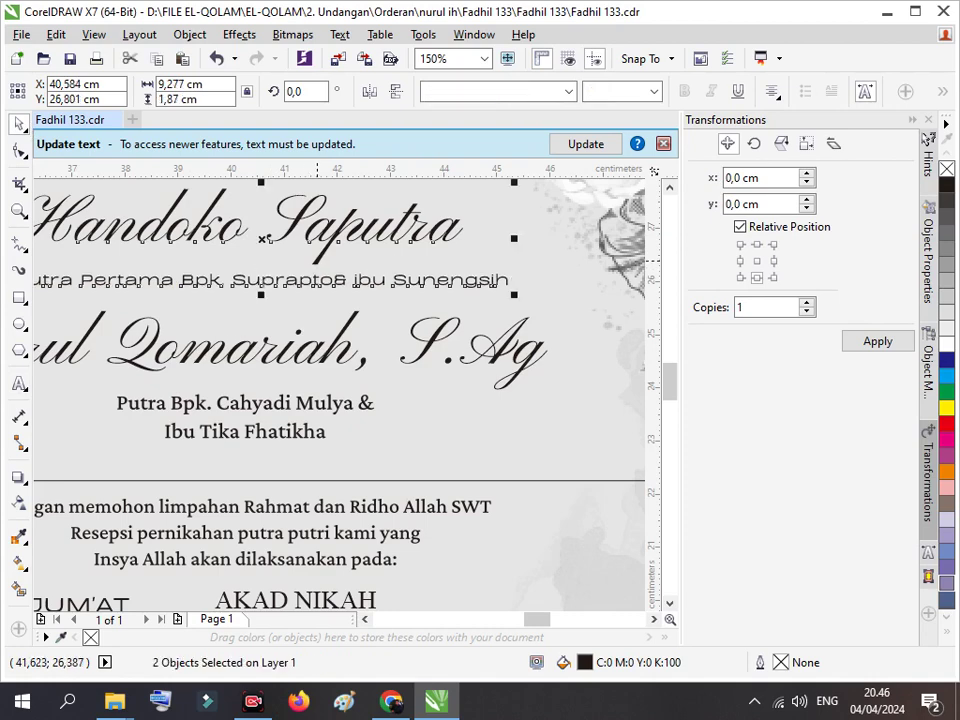
pyautogui.press('c')
# Step: Replace the bride's old two-line parents text with a copy of the groom's parents line
pyautogui.click(340, 400)
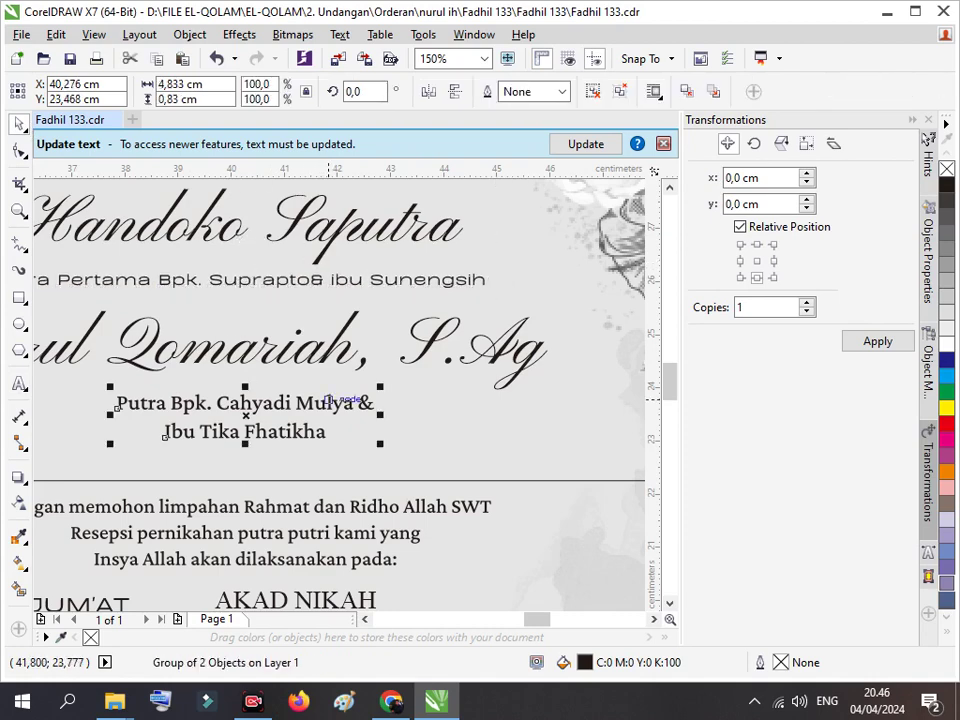
pyautogui.press('Delete')
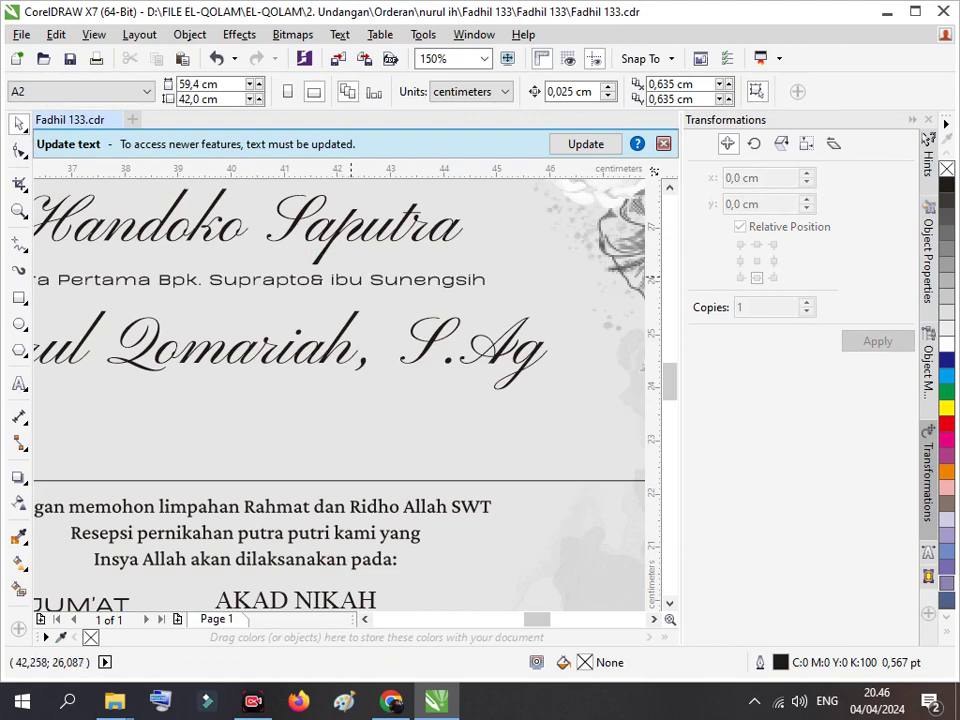
pyautogui.click(341, 280)
pyautogui.moveTo(343, 277); pyautogui.dragTo(359, 404)
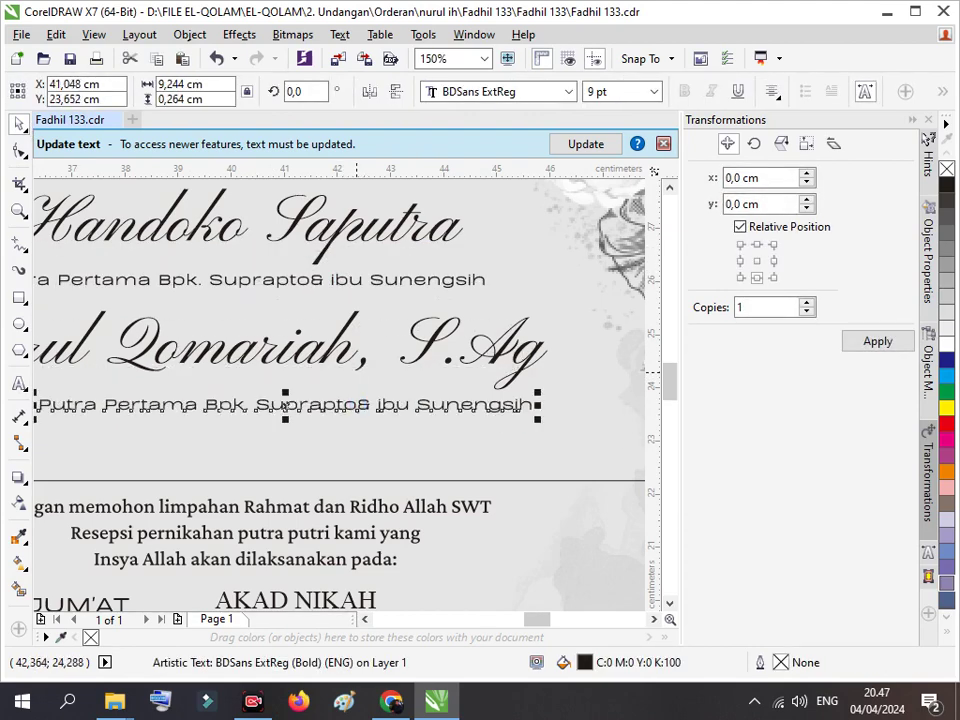
pyautogui.keyDown('shift'); pyautogui.click(344, 350); pyautogui.keyUp('shift')
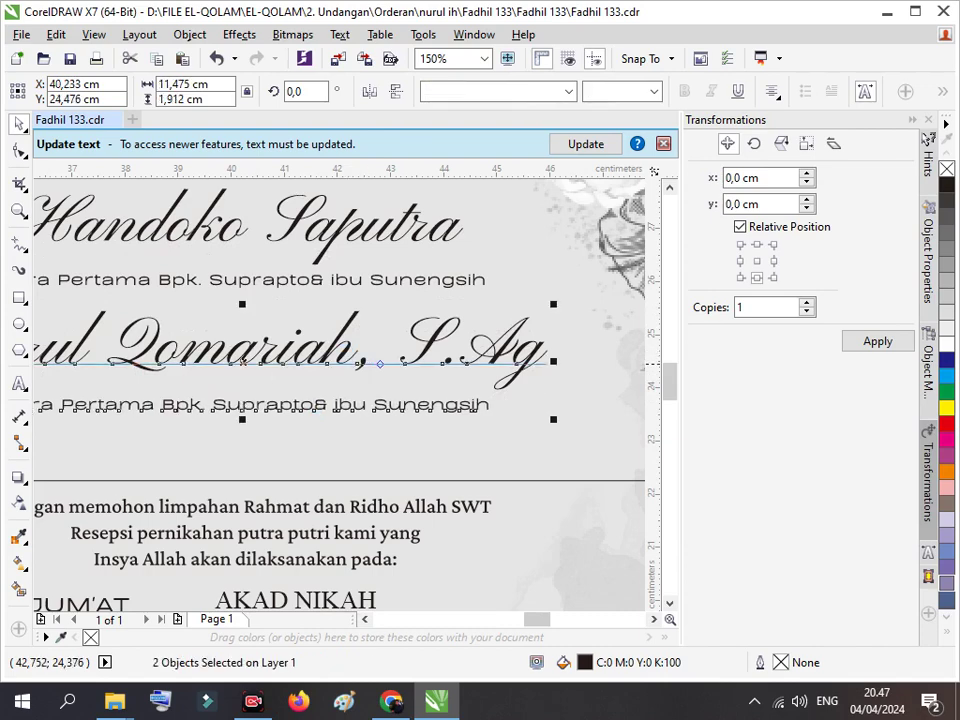
pyautogui.scroll(-2, 385, 368)
pyautogui.click(600, 550)
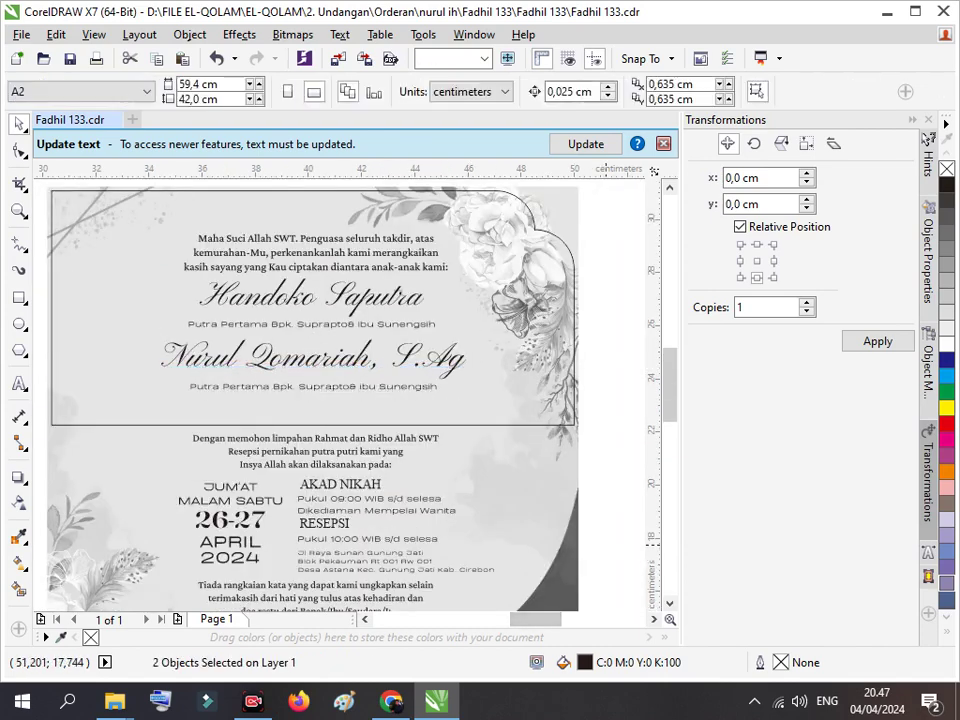
# Step: Copy the bride's father's name from the client's order message, then return to CorelDRAW
pyautogui.click(391, 701)
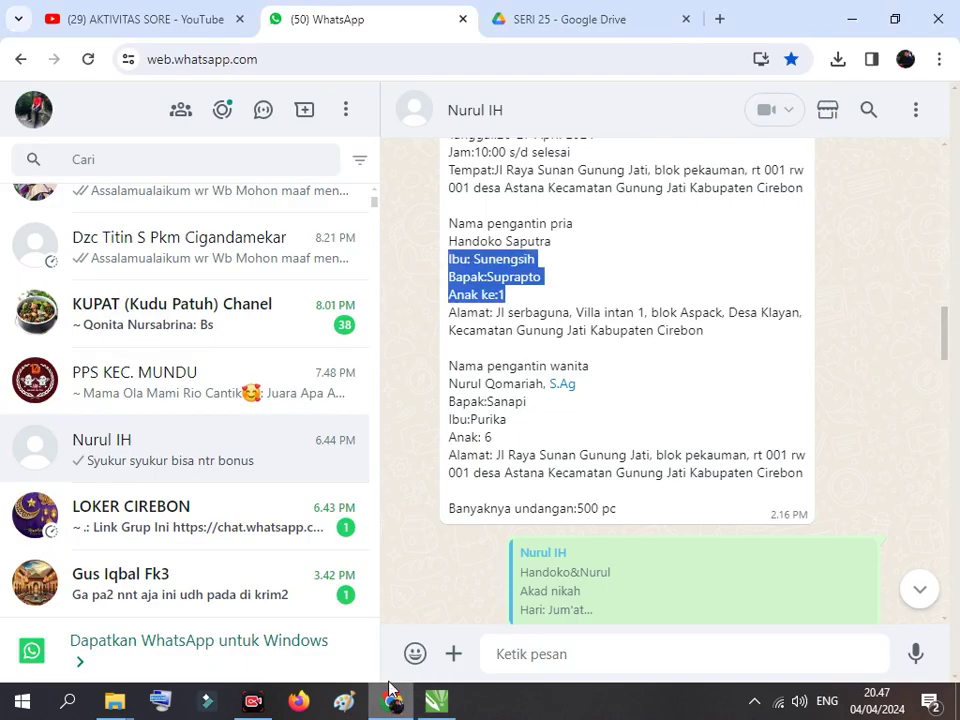
pyautogui.scroll(-2, 532, 436)
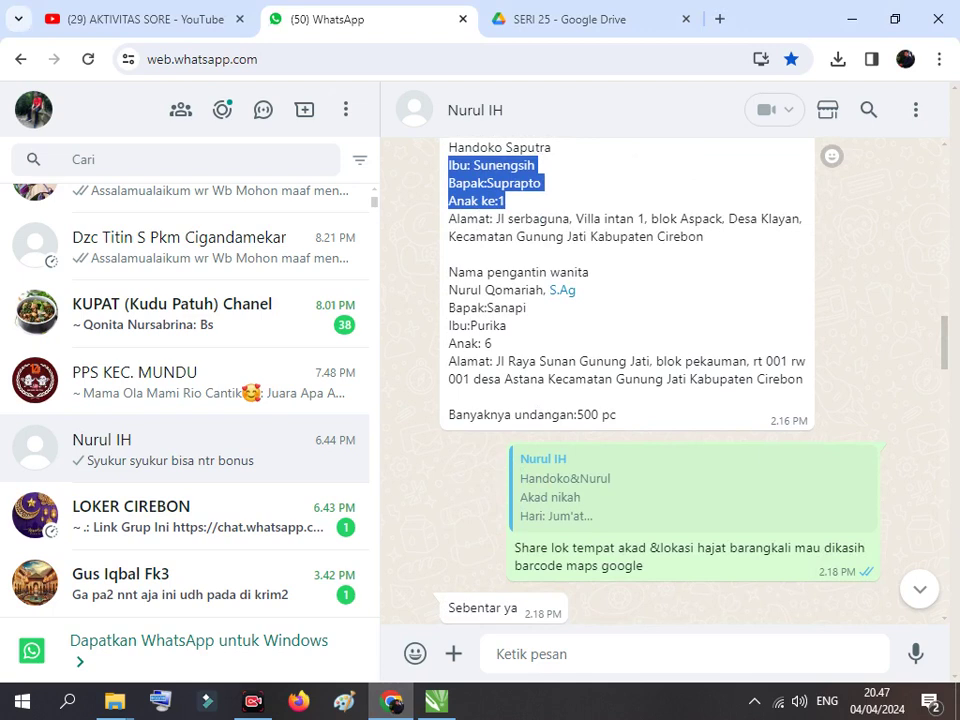
pyautogui.moveTo(528, 312); pyautogui.dragTo(493, 309)
pyautogui.rightClick(490, 312)
pyautogui.click(518, 327)
pyautogui.click(851, 19)
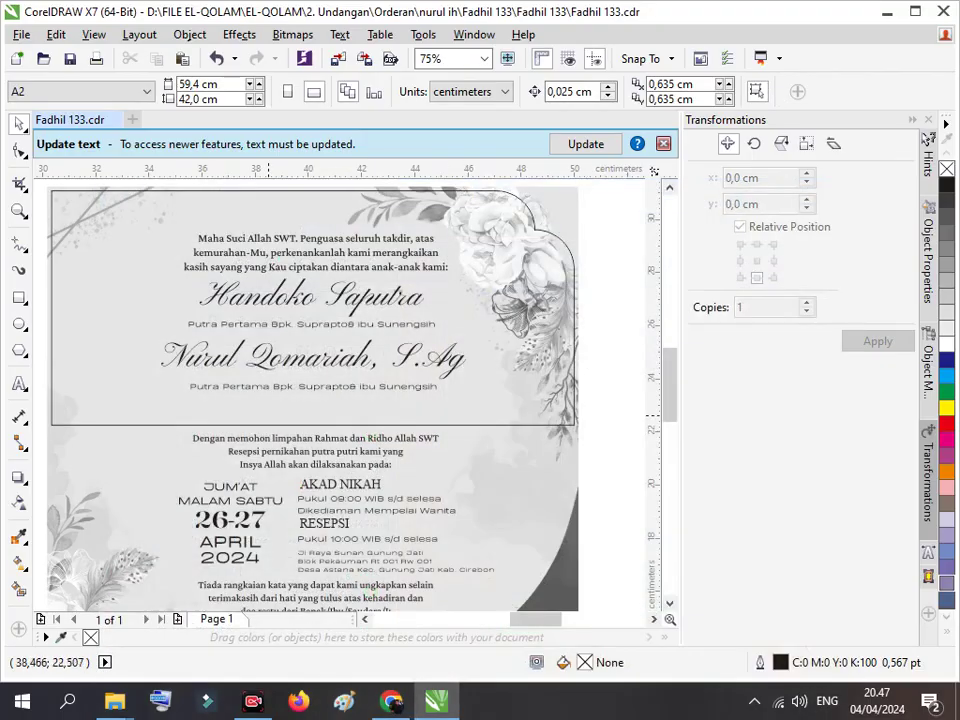
# Step: Type the bride's father's name into her parents line and fix the missing space in the groom's line
pyautogui.doubleClick(303, 386)
pyautogui.scroll(2, 303, 386)
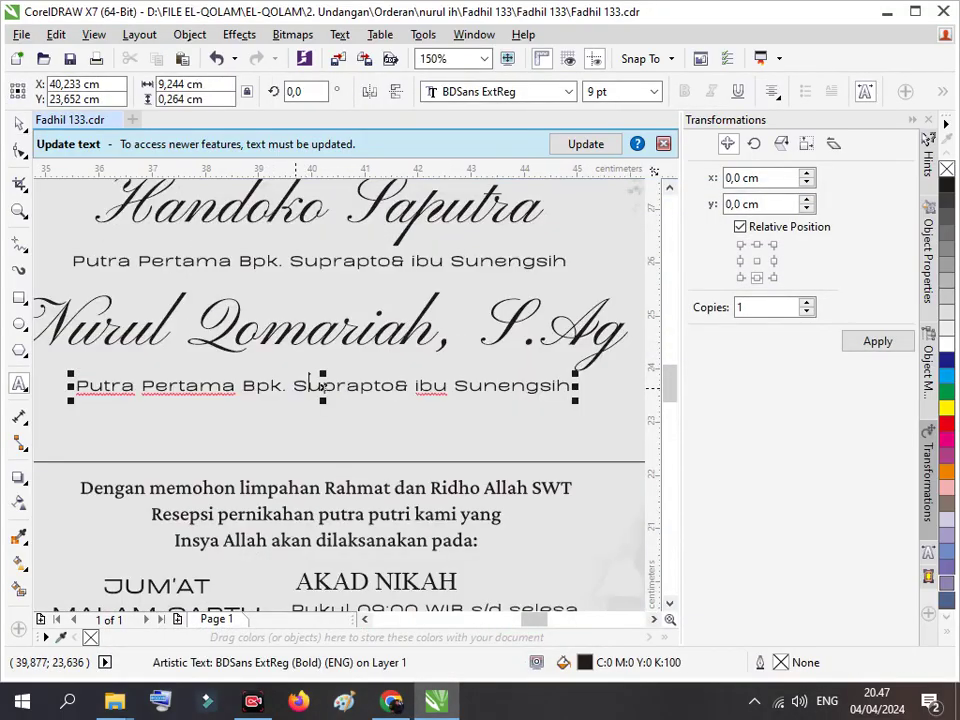
pyautogui.doubleClick(322, 386)
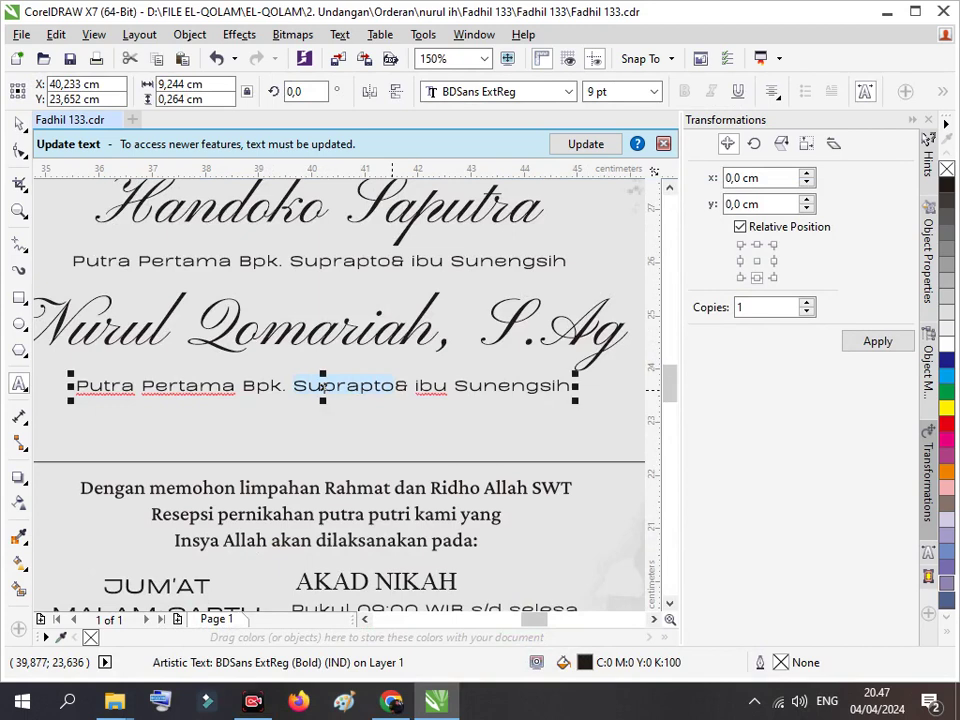
pyautogui.write('Sanapi')
pyautogui.press('Escape')
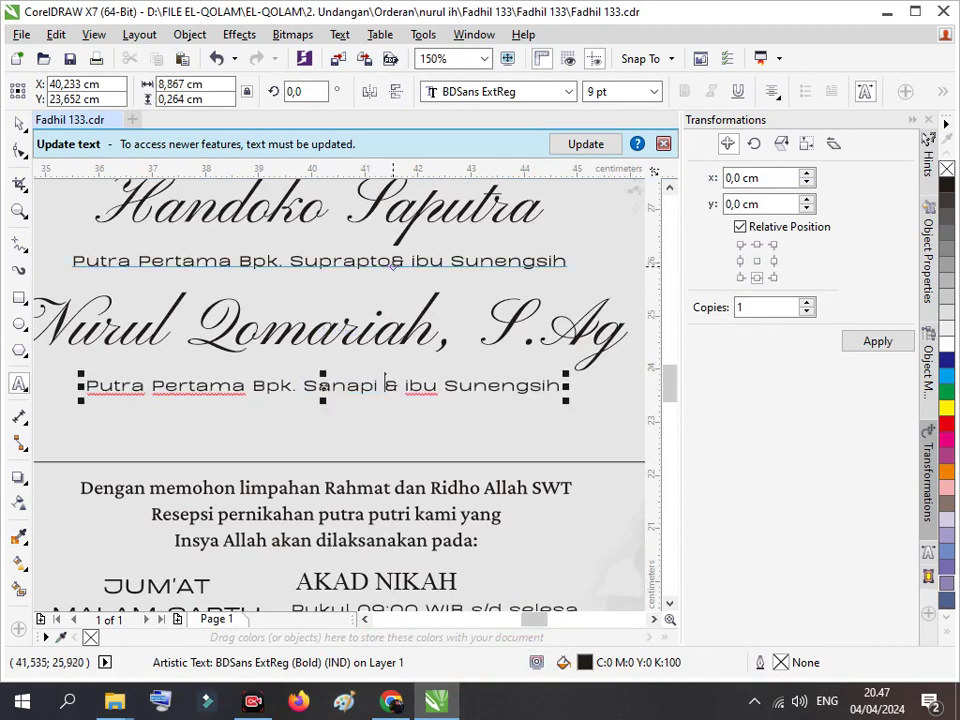
pyautogui.click(401, 261)
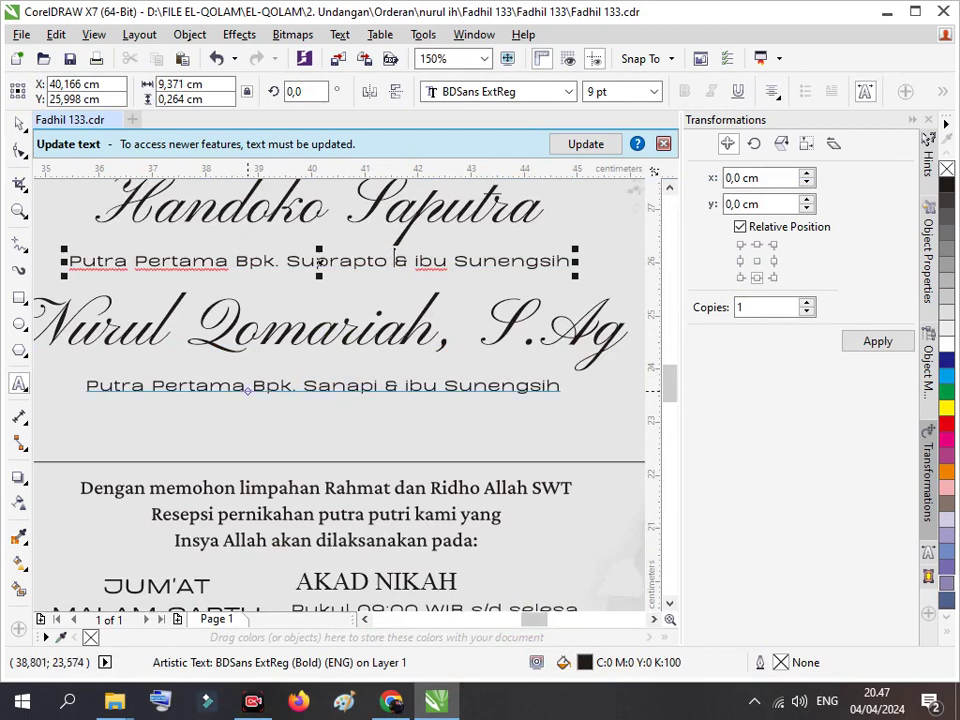
# Step: Change 'Putra Pertama' to 'Putri Keenam' in the bride's parents line
pyautogui.doubleClick(198, 385)
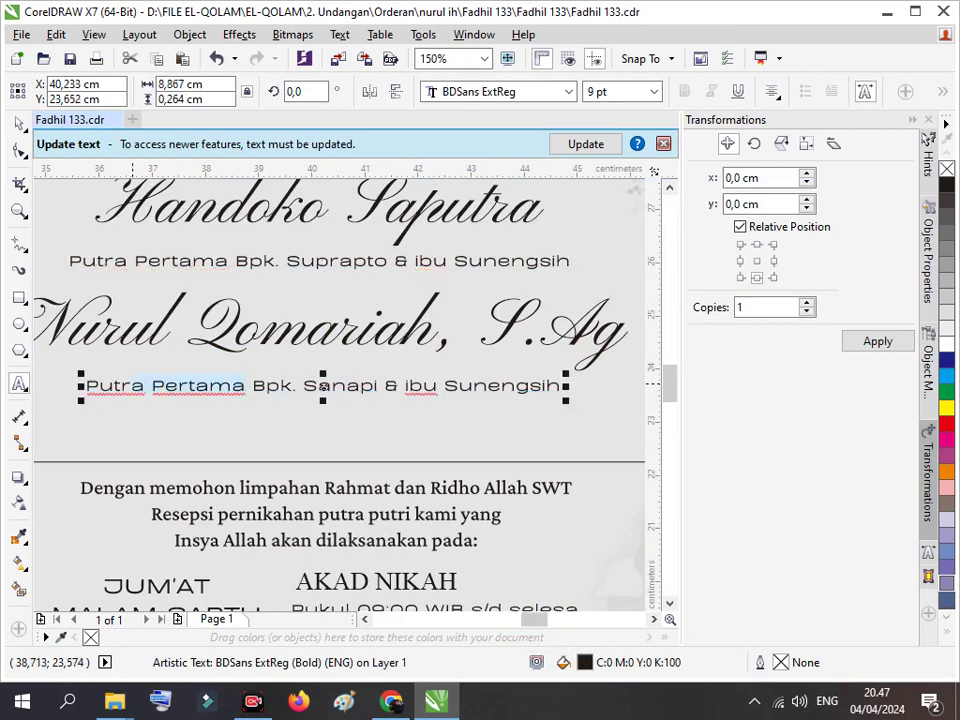
pyautogui.write('i J')
pyautogui.press('BackSpace')
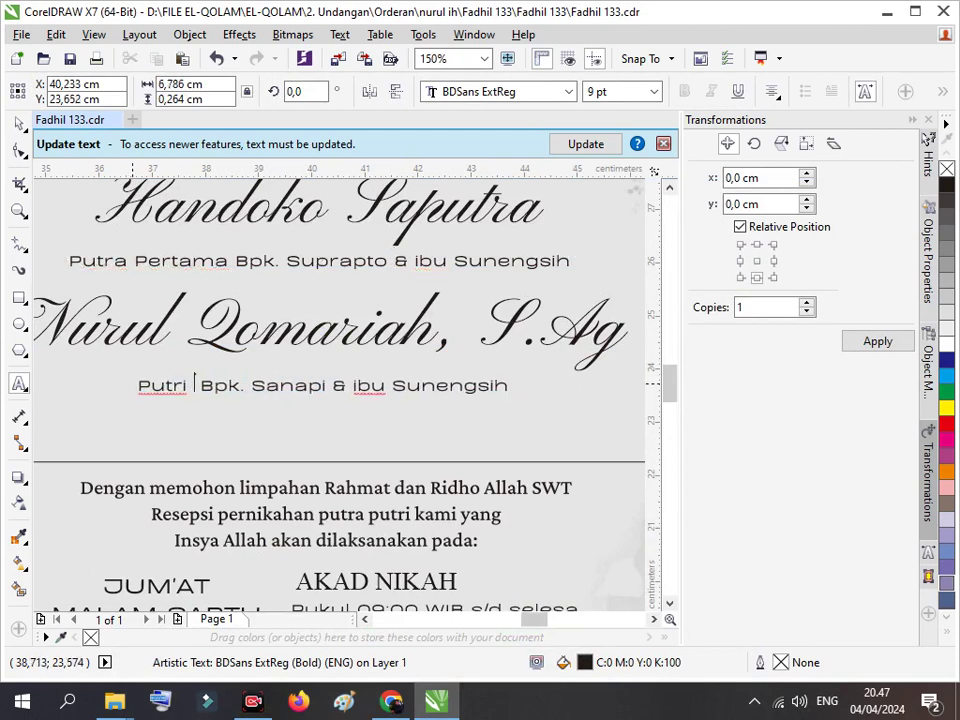
pyautogui.write('Keen')
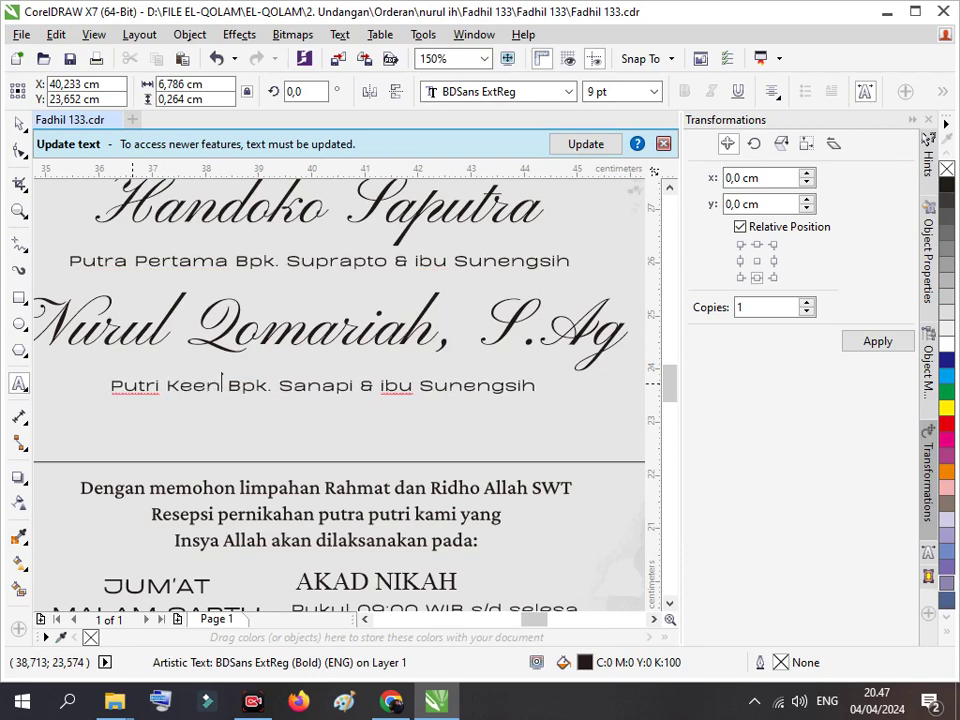
pyautogui.write('am')
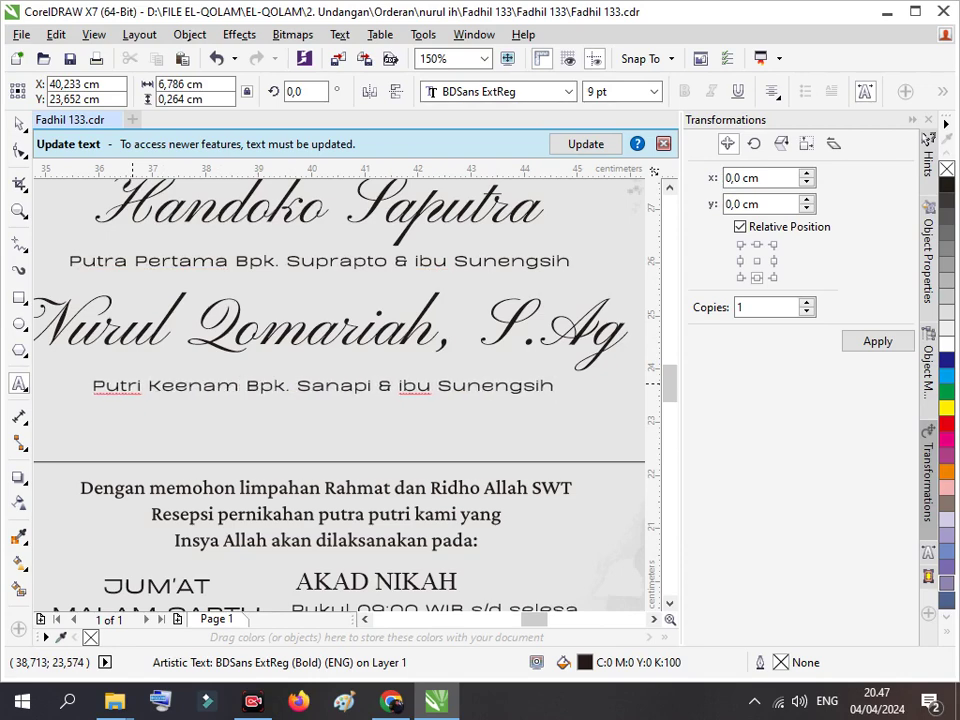
pyautogui.hotkey('alt', 'Tab')
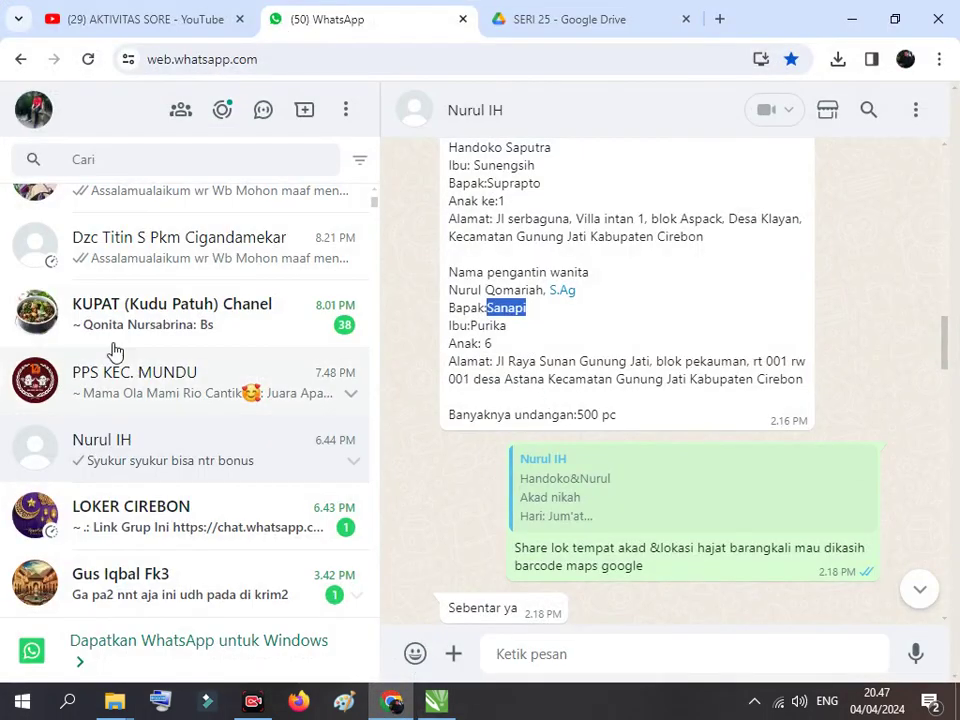
# Step: Copy the bride's mother's name from the chat and paste it over the old mother's name in her line
pyautogui.moveTo(510, 327); pyautogui.dragTo(474, 326)
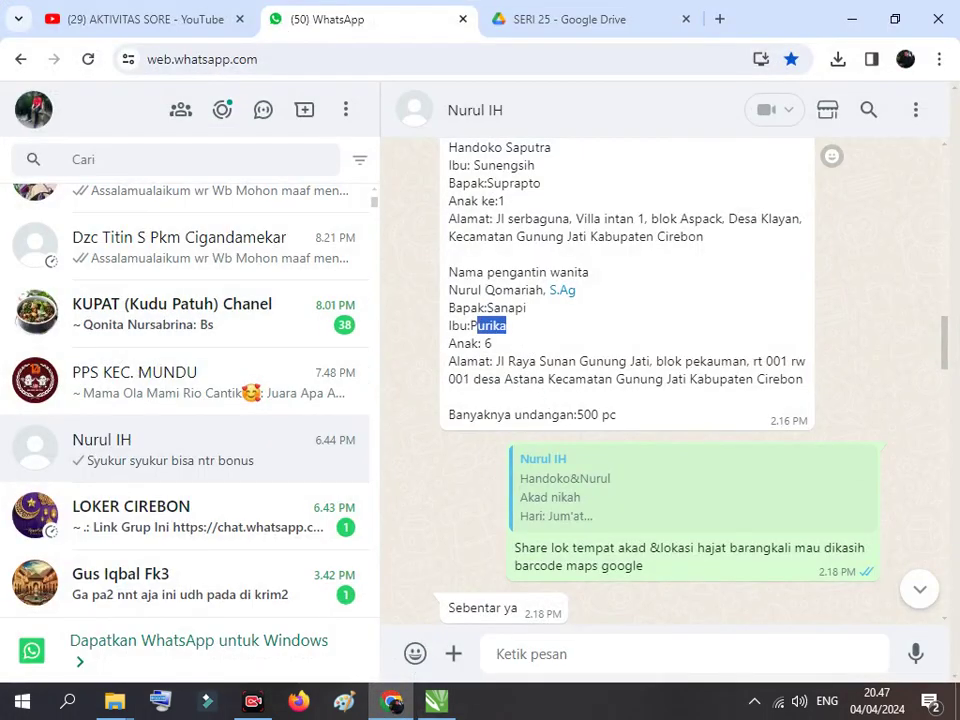
pyautogui.rightClick(476, 328)
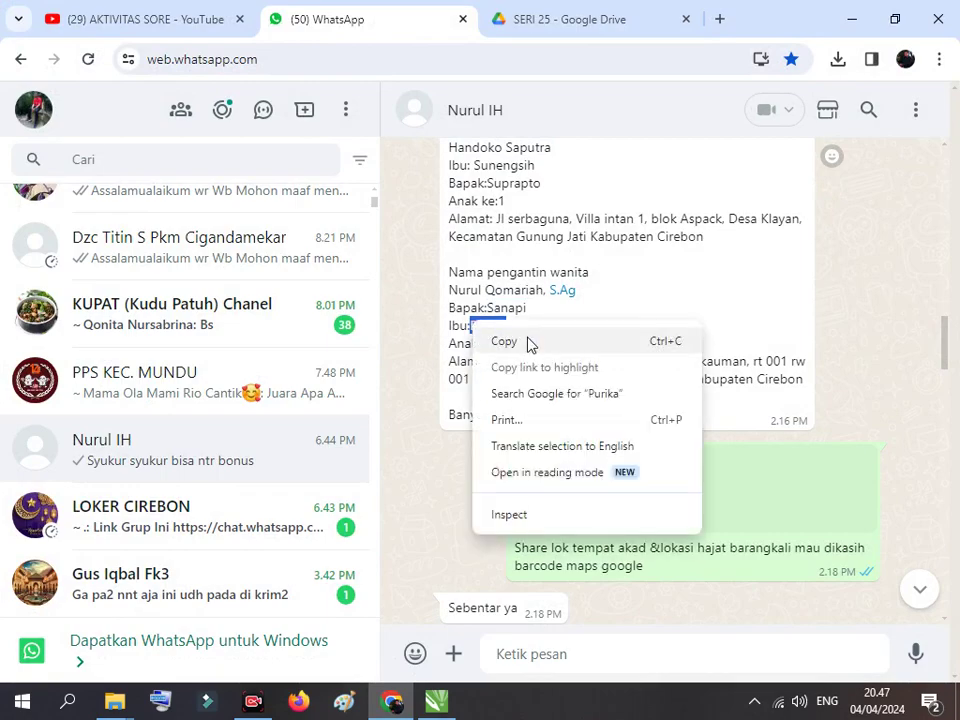
pyautogui.click(529, 343)
pyautogui.hotkey('alt', 'Tab')
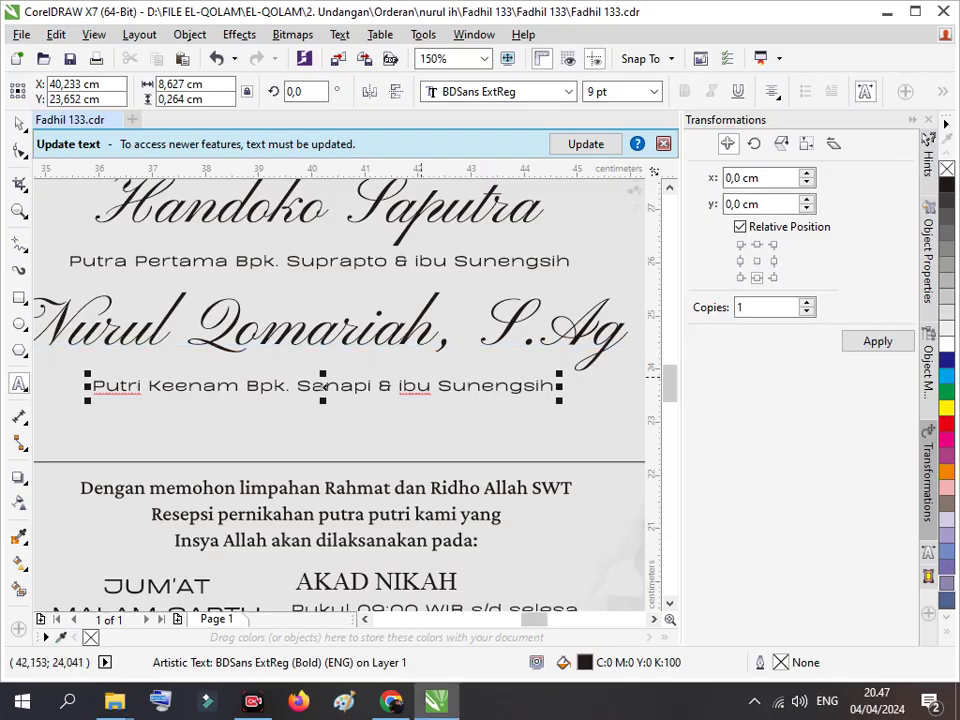
pyautogui.doubleClick(495, 385)
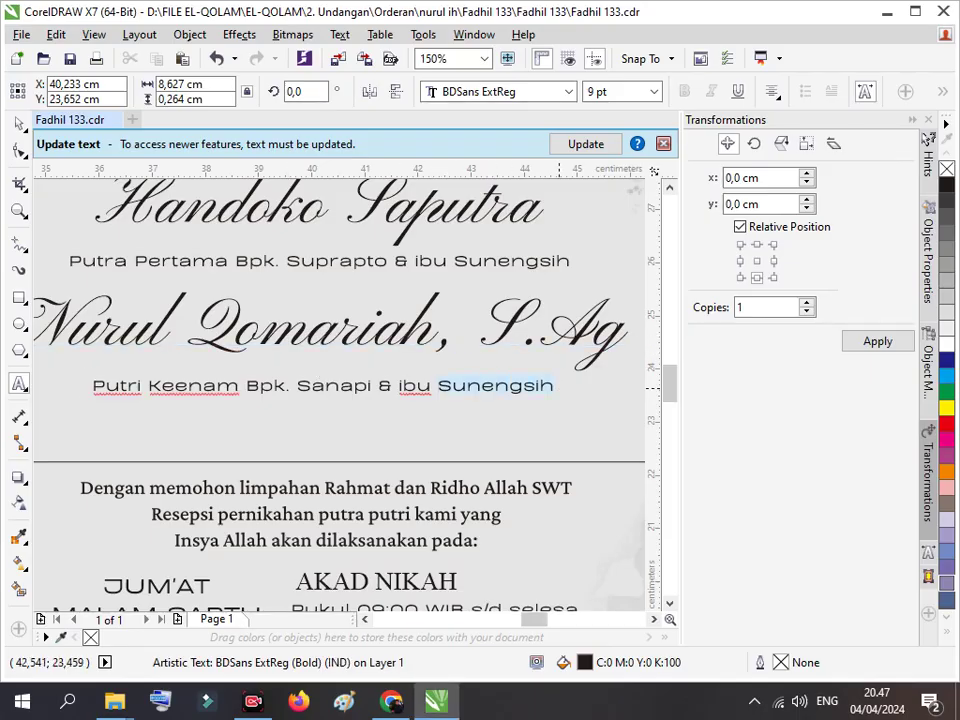
pyautogui.hotkey('ctrl', 'v')
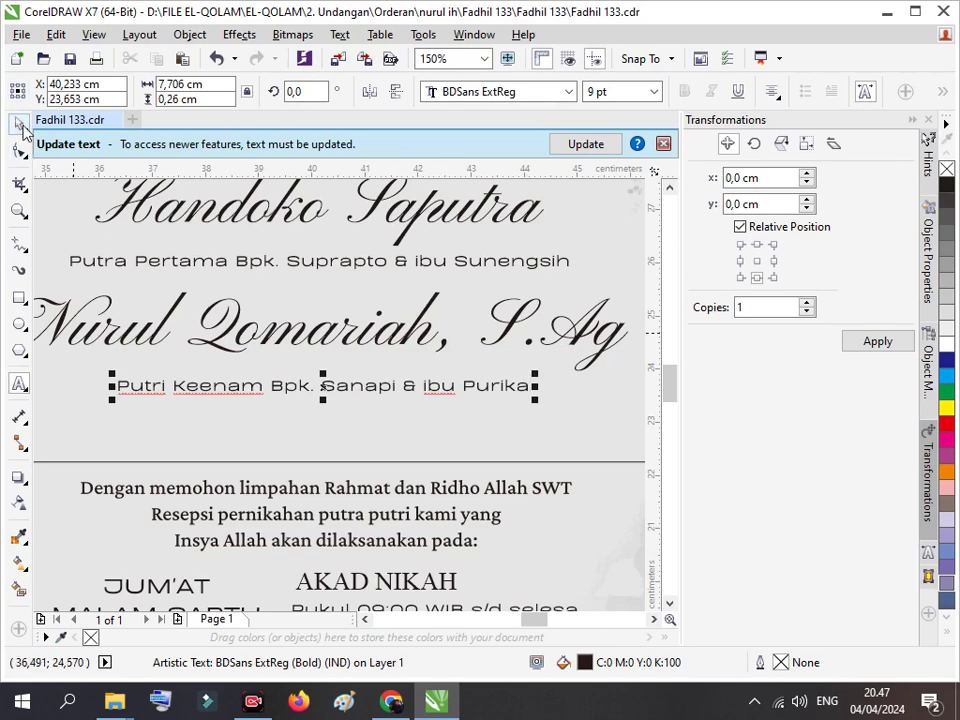
pyautogui.click(18, 122)
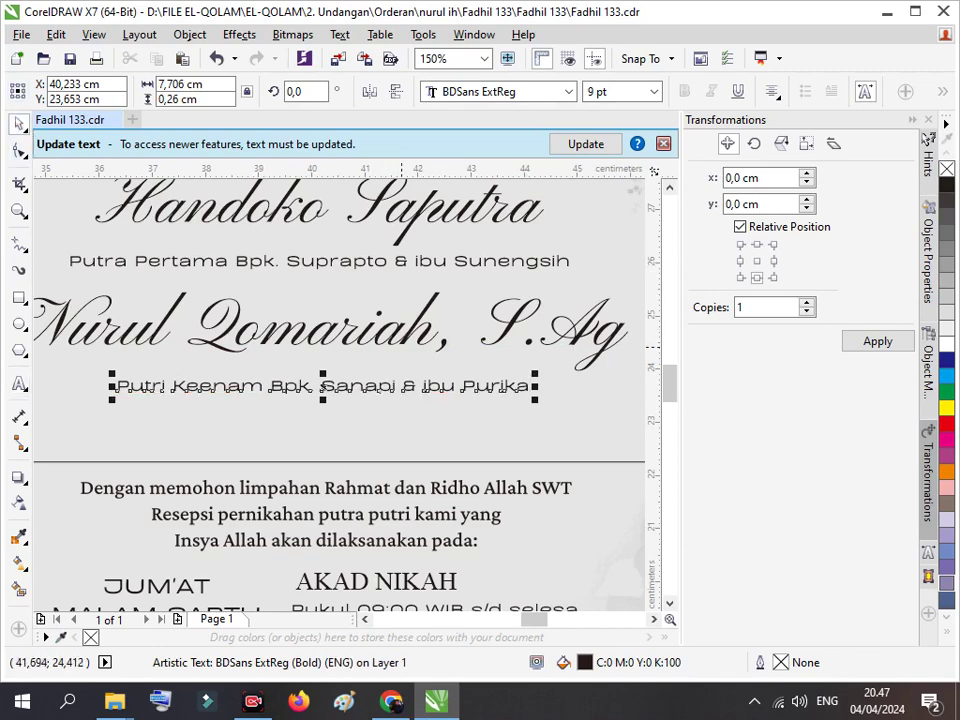
pyautogui.scroll(-2, 404, 349)
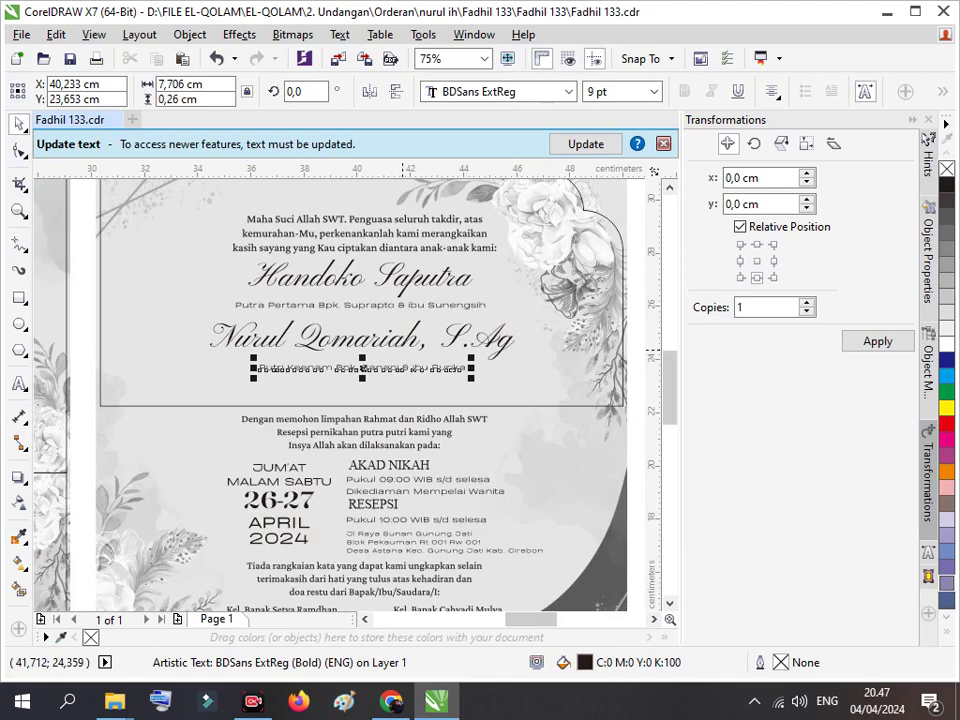
pyautogui.scroll(-4, 404, 349)
pyautogui.scroll(4, 402, 412)
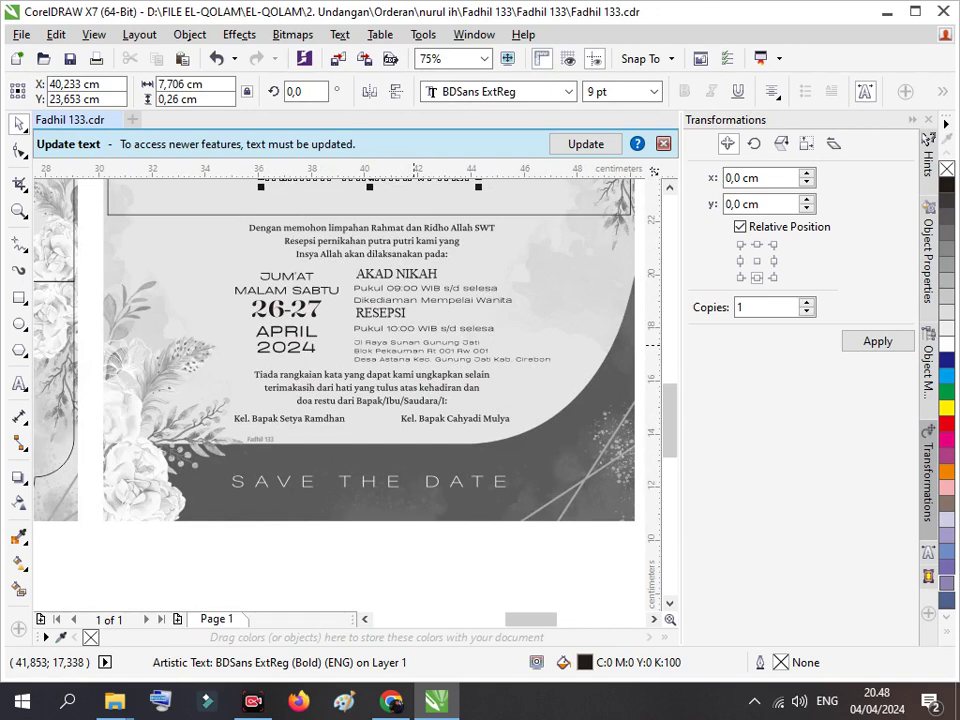
# Step: Delete the two old family-name lines at the bottom of the panel
pyautogui.click(485, 417)
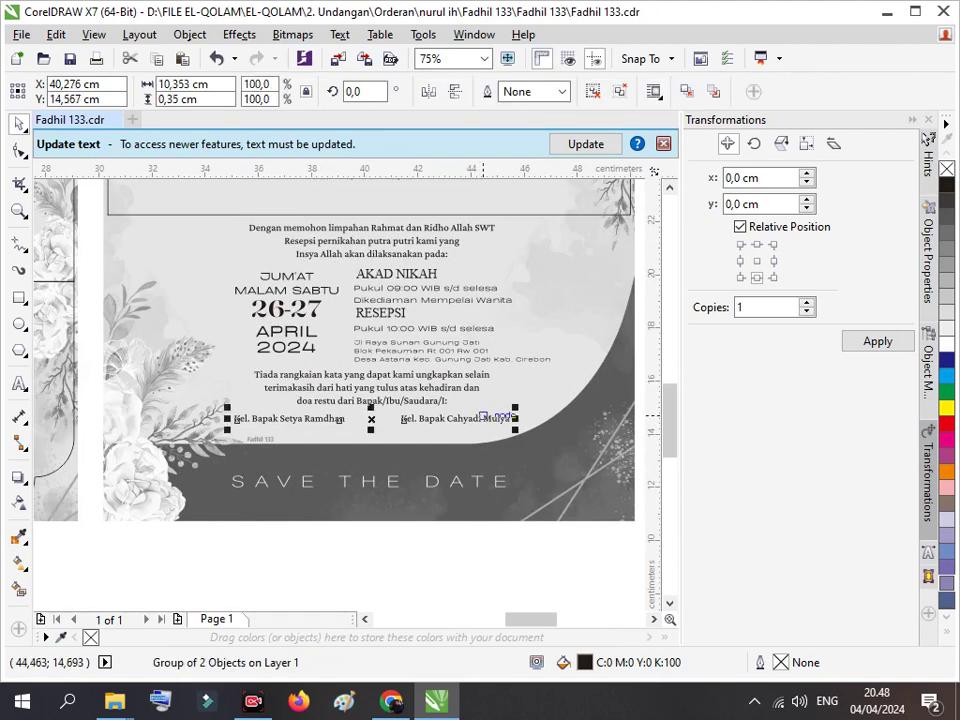
pyautogui.press('Delete')
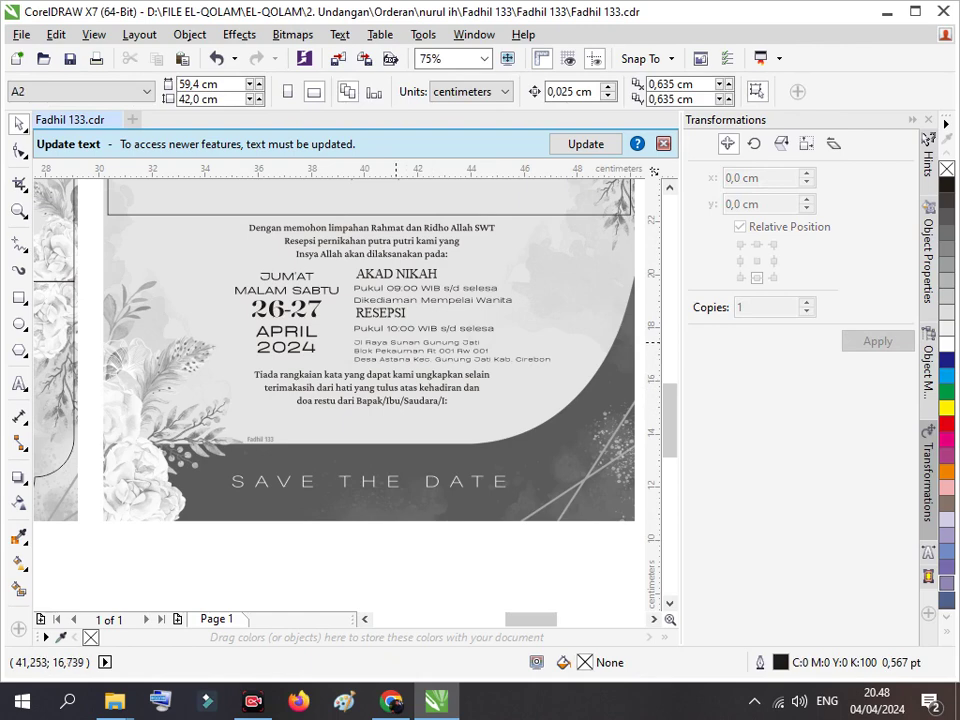
pyautogui.click(670, 190)
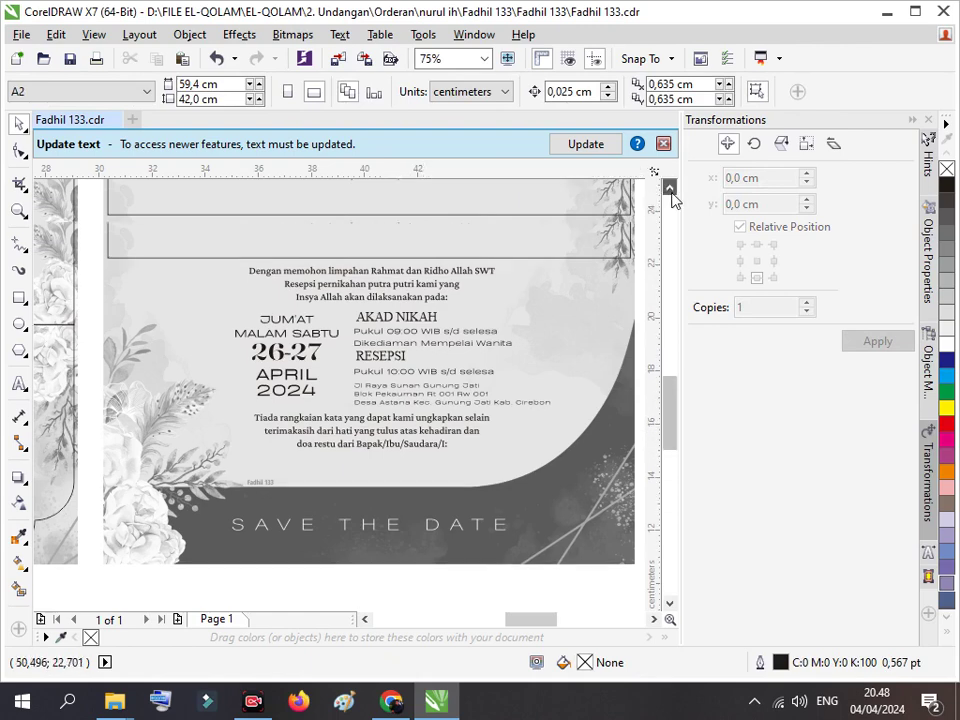
pyautogui.click(671, 194)
pyautogui.click(670, 192)
# Step: Copy the groom's parents line to the panel bottom, start it with 'Kel.', and centre it under the paragraph
pyautogui.click(361, 245)
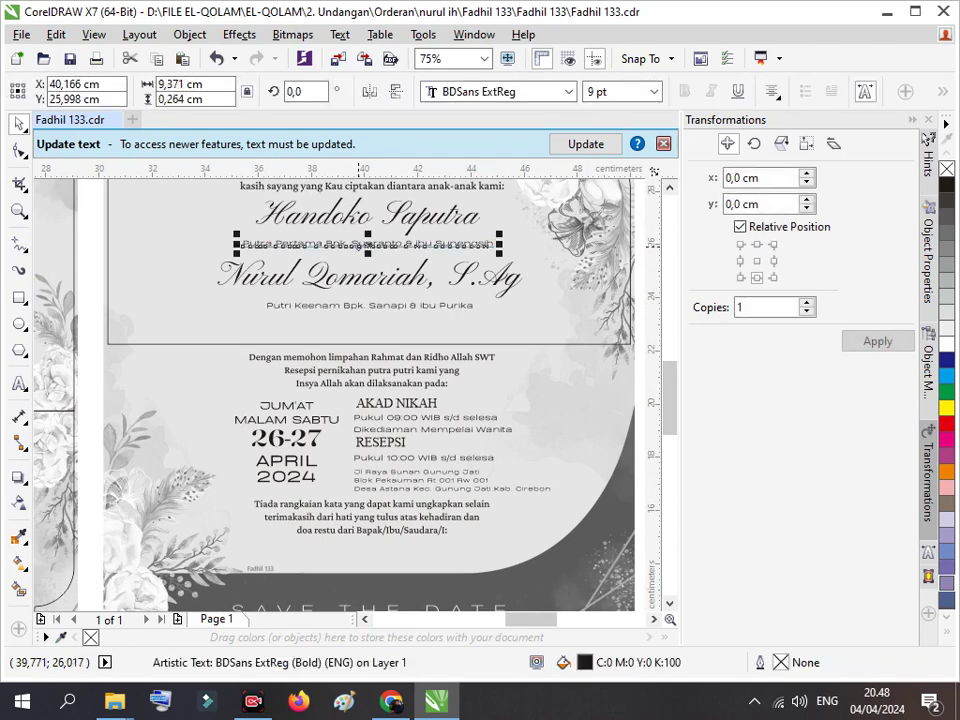
pyautogui.moveTo(357, 244); pyautogui.dragTo(172, 553)
pyautogui.doubleClick(318, 549)
pyautogui.press('BackSpace')
pyautogui.write('Kel')
pyautogui.hotkey('ctrl', 'space')
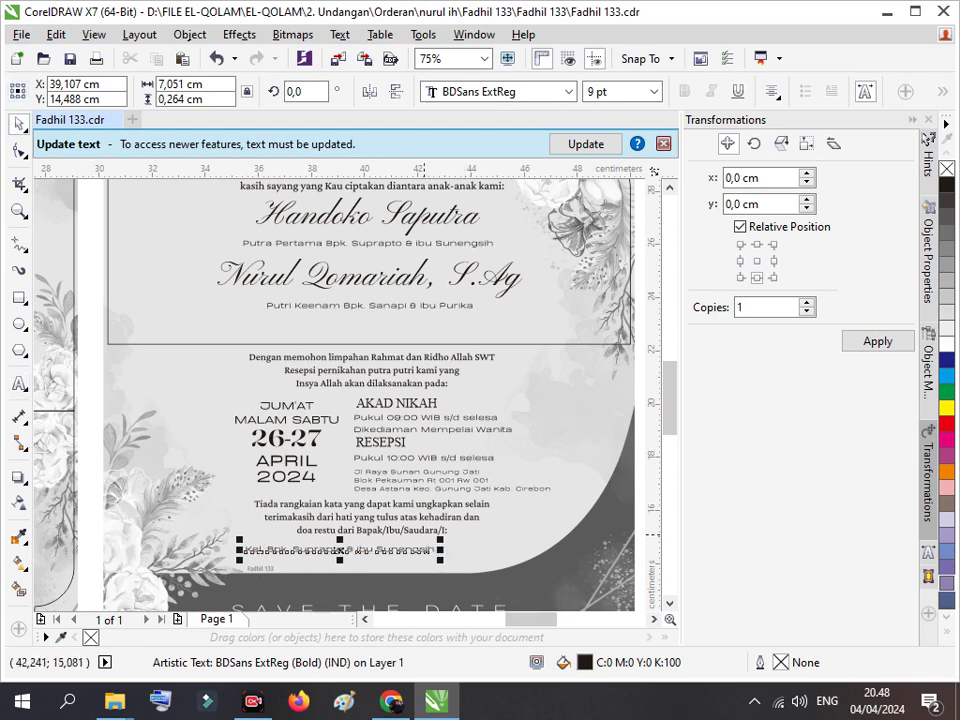
pyautogui.keyDown('shift'); pyautogui.click(424, 531); pyautogui.keyUp('shift')
pyautogui.press('c')
pyautogui.click(447, 565)
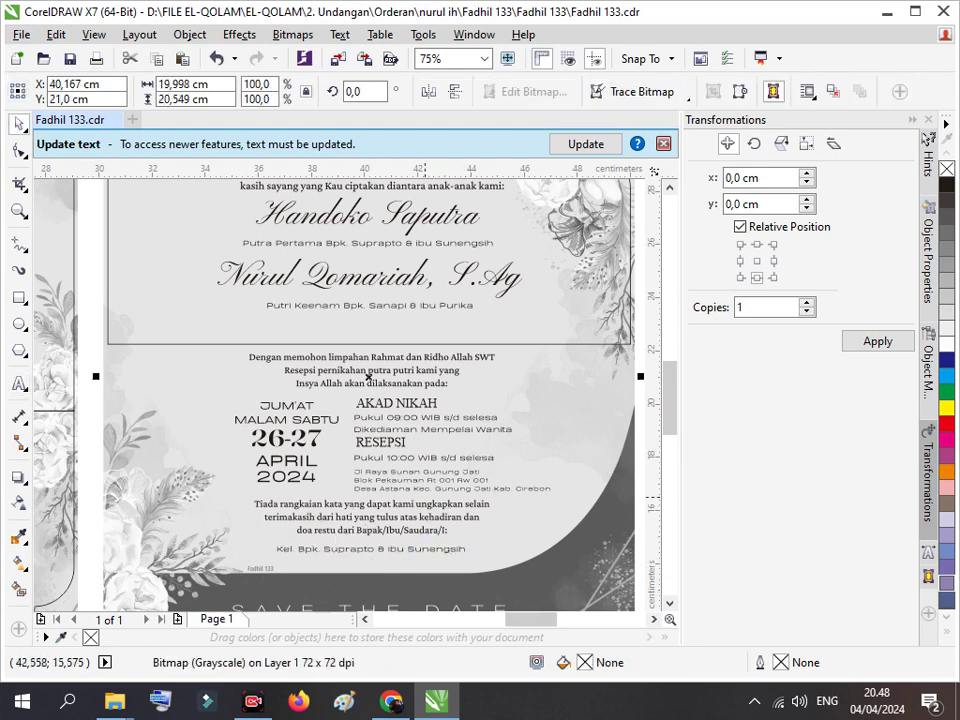
# Step: Add another copy of the groom's parents line below and replace 'Putra Pertama' with 'Kel.'
pyautogui.click(414, 243)
pyautogui.press('Up')
pyautogui.press('Right')
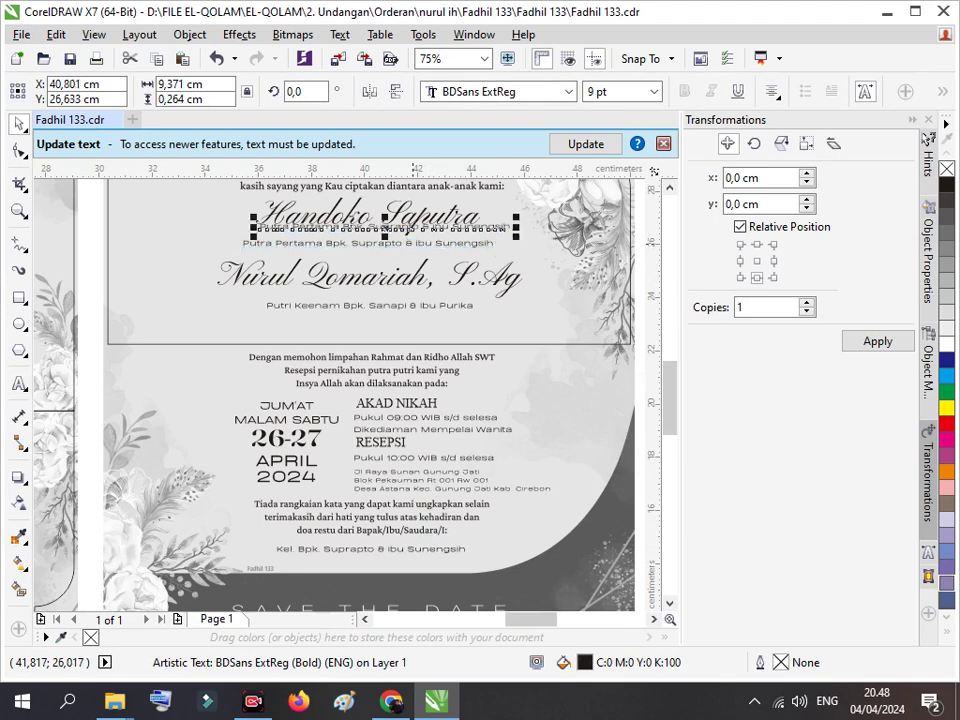
pyautogui.moveTo(413, 227); pyautogui.dragTo(405, 567)
pyautogui.scroll(1, 356, 565)
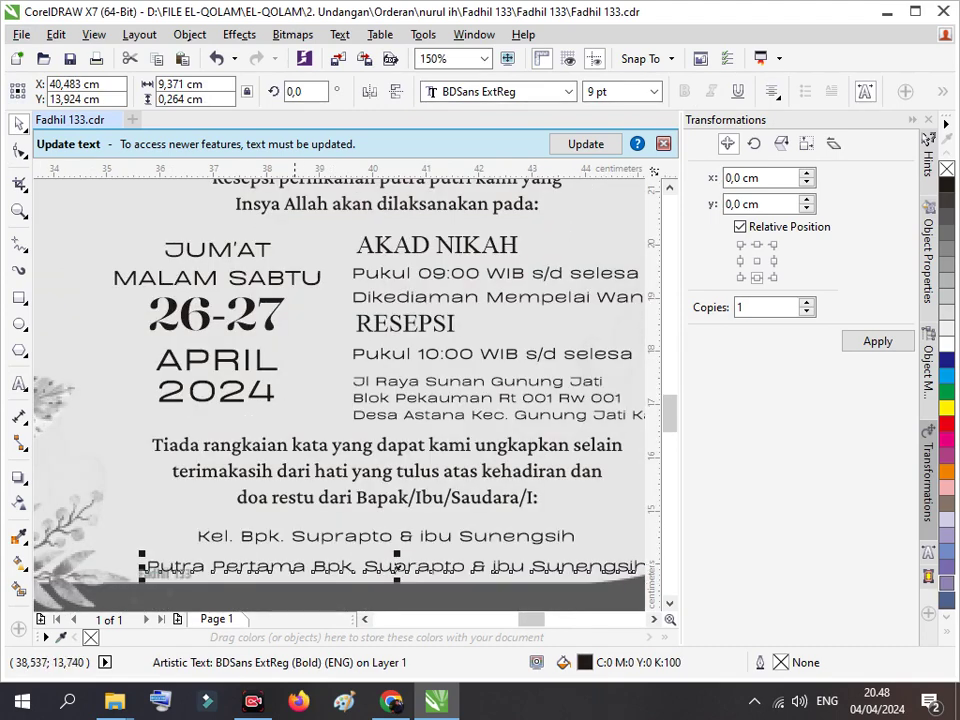
pyautogui.doubleClick(292, 567)
pyautogui.moveTo(305, 567); pyautogui.dragTo(146, 567)
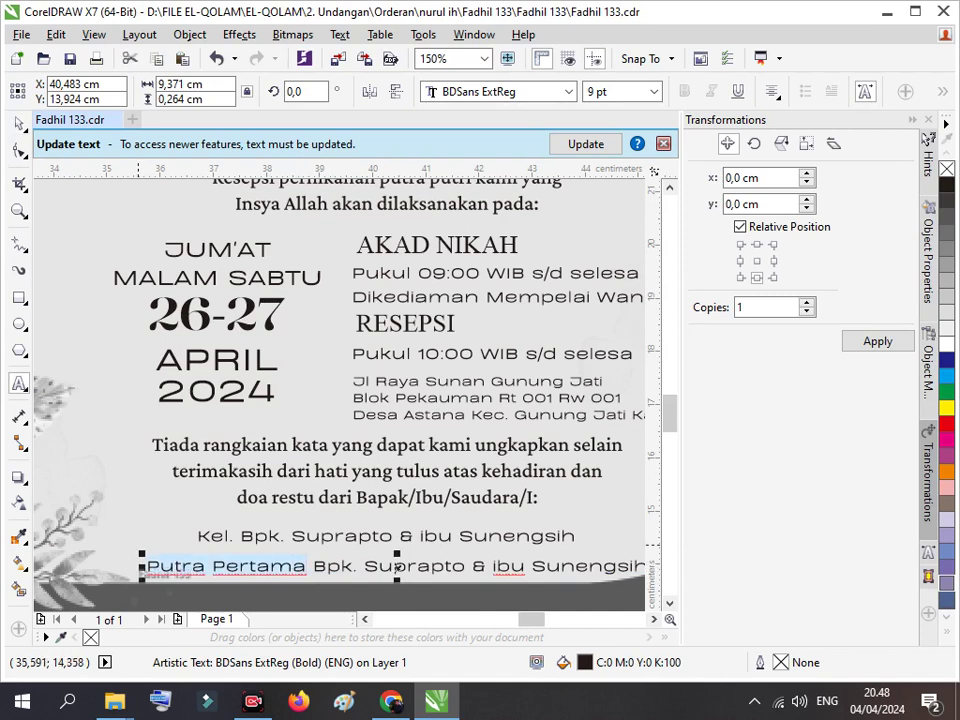
pyautogui.write('Kel.')
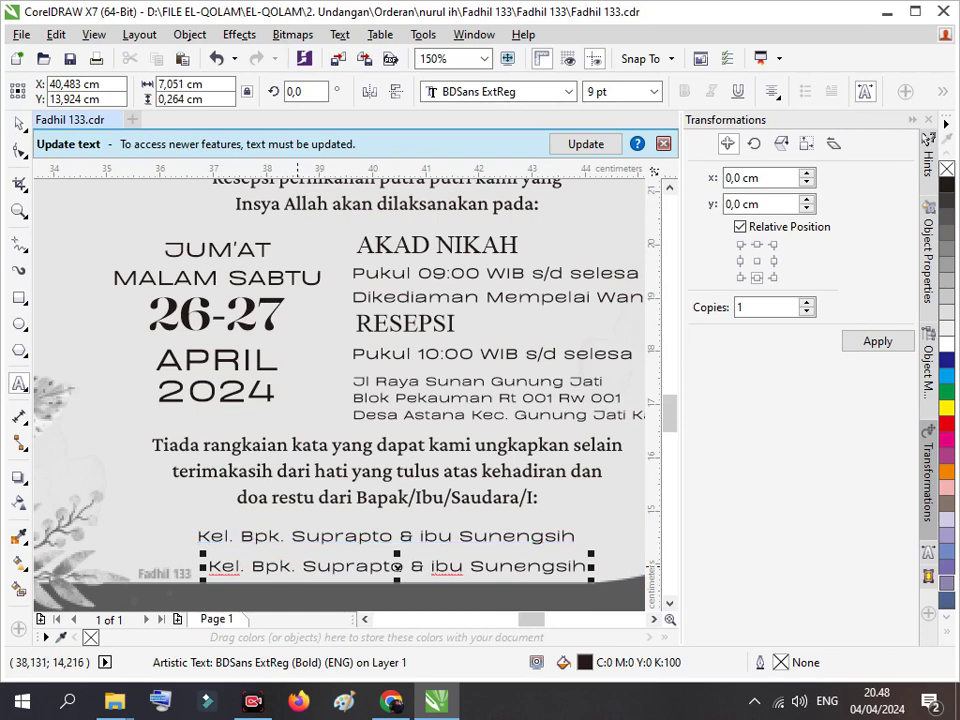
pyautogui.scroll(-2, 494, 287)
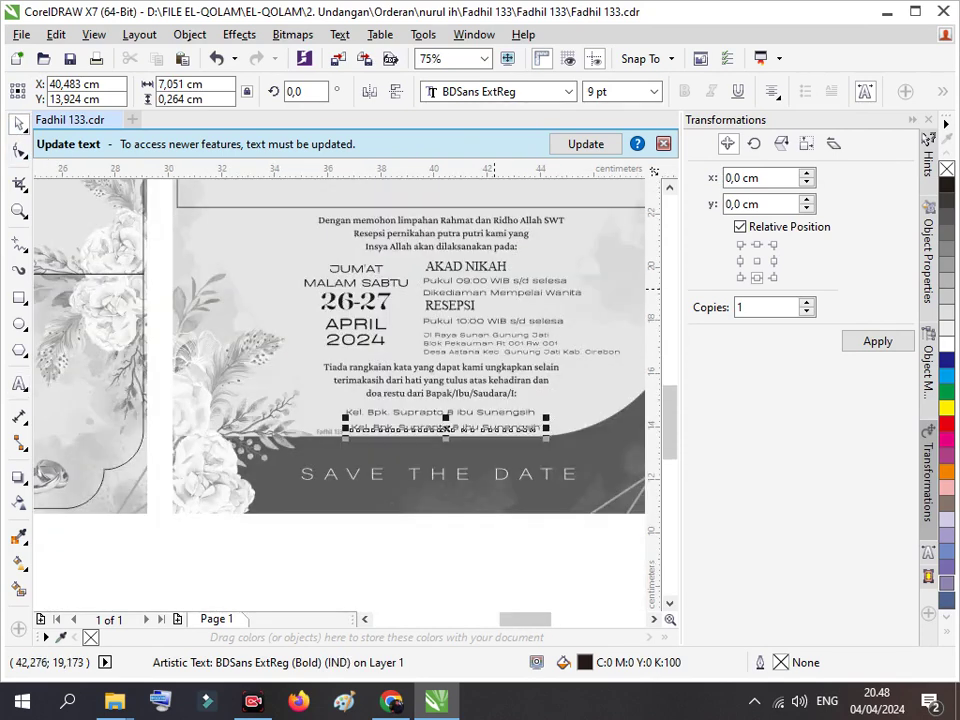
# Step: Remove the duplicate line and place a copy of the bride's parents line under the first family line
pyautogui.click(669, 188)
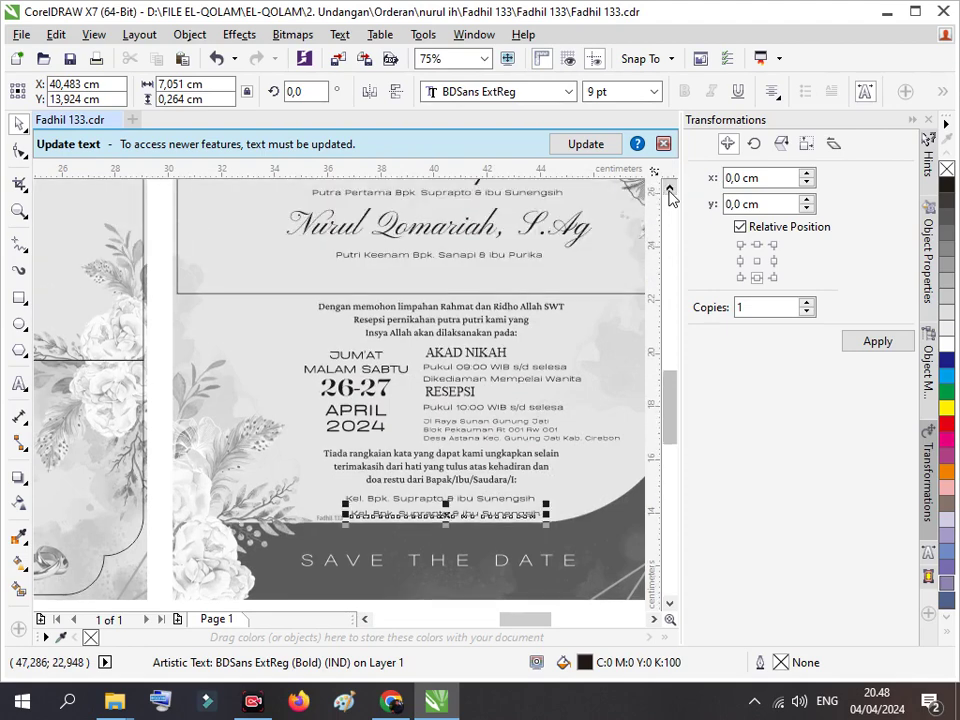
pyautogui.press('Escape')
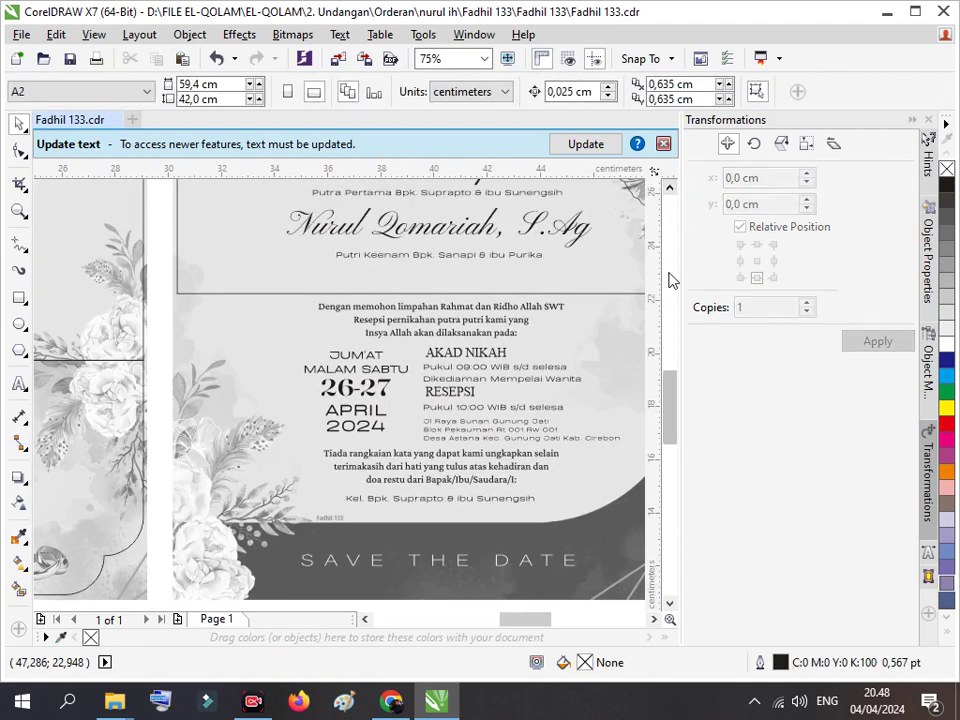
pyautogui.click(504, 249)
pyautogui.click(505, 254)
pyautogui.moveTo(505, 254); pyautogui.dragTo(490, 516)
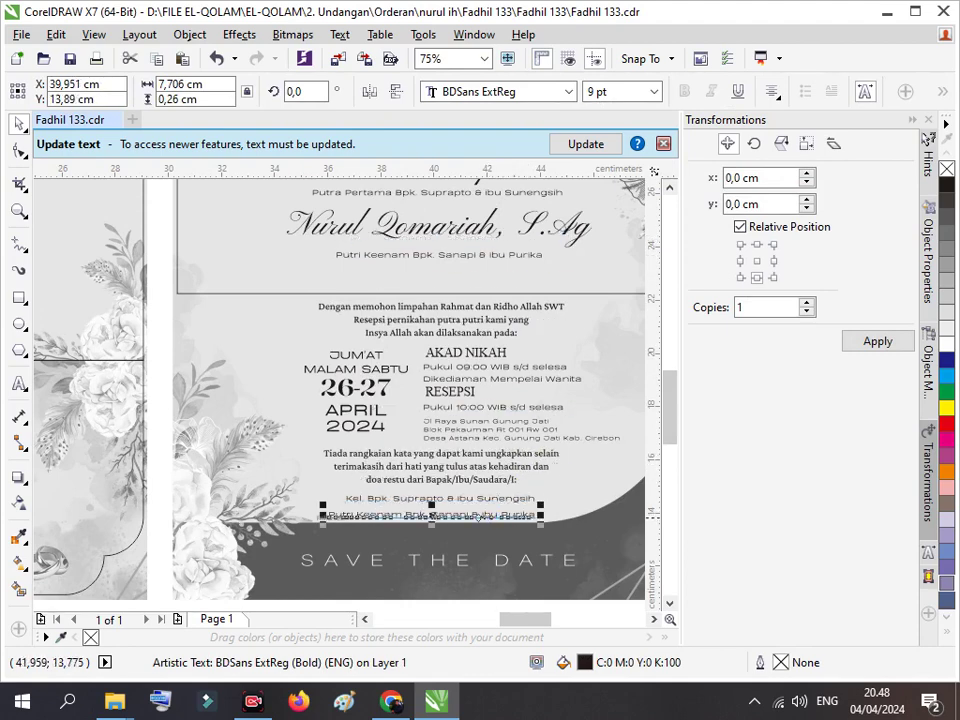
pyautogui.scroll(2, 384, 516)
pyautogui.moveTo(386, 512); pyautogui.dragTo(384, 504)
# Step: Replace 'Putri Keenam' with 'Kel.' in the copied line and select both family lines
pyautogui.doubleClick(383, 503)
pyautogui.moveTo(419, 503); pyautogui.dragTo(244, 502)
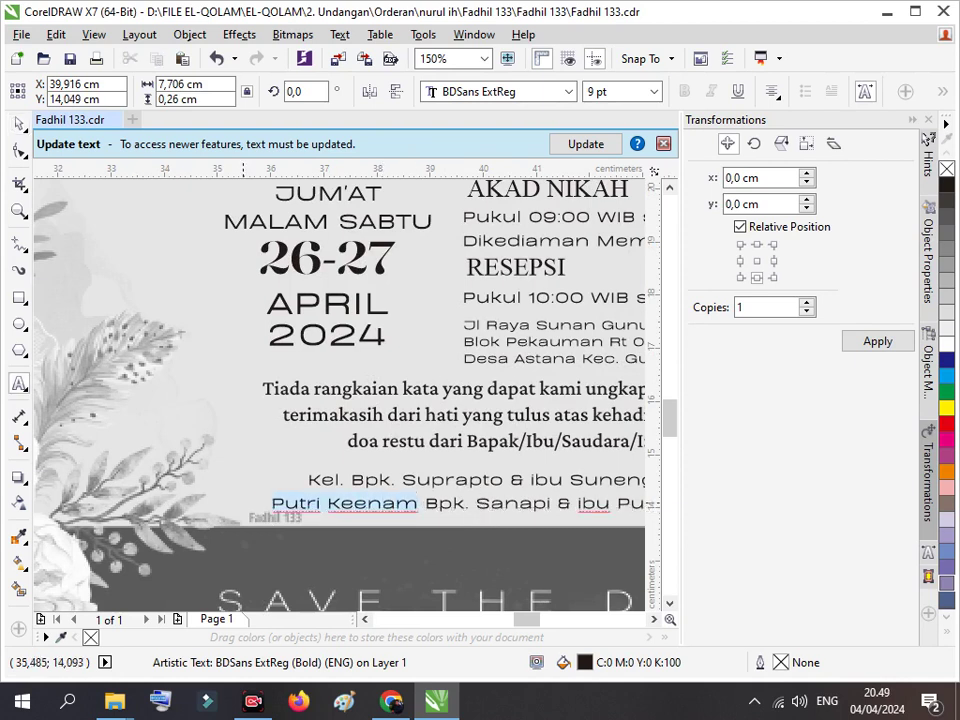
pyautogui.write('Kel.')
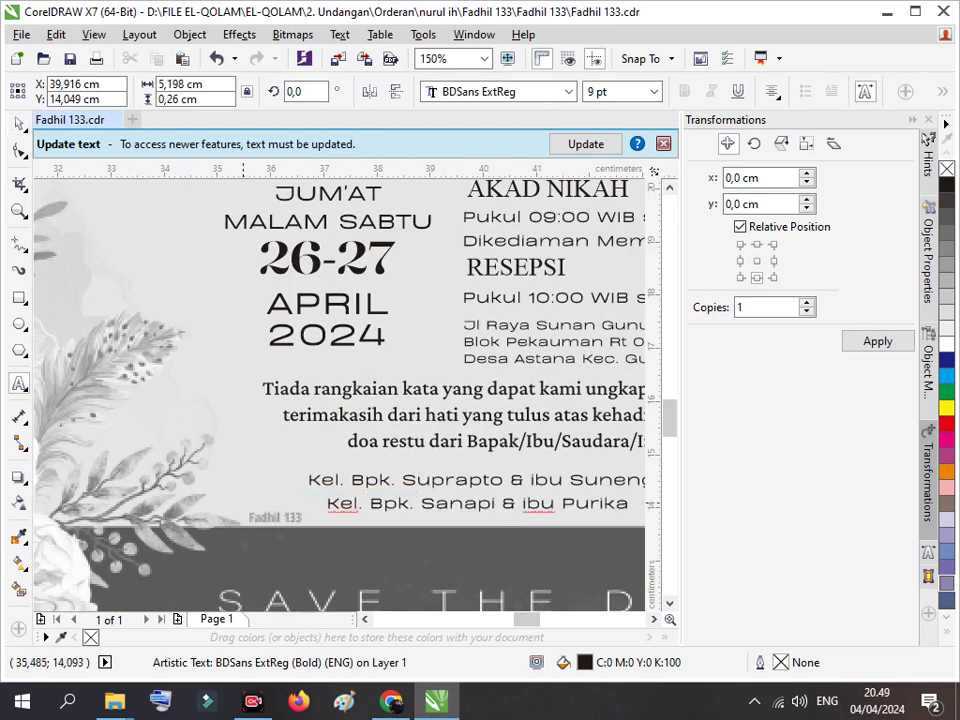
pyautogui.click(18, 124)
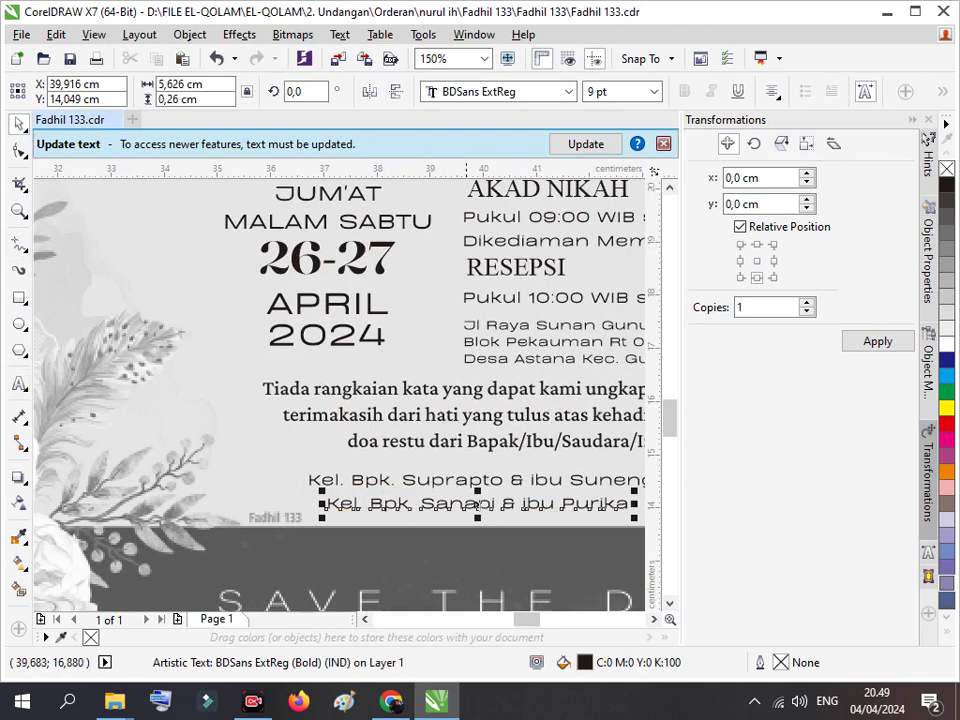
pyautogui.keyDown('shift'); pyautogui.click(479, 484); pyautogui.keyUp('shift')
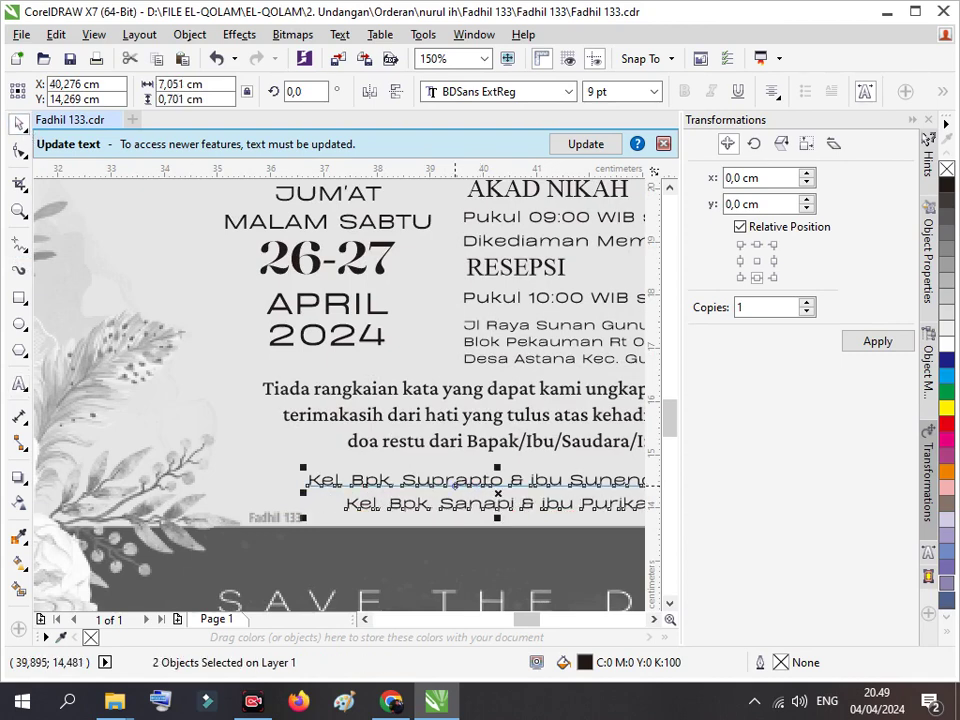
pyautogui.scroll(-2, 482, 485)
pyautogui.scroll(1, 420, 484)
pyautogui.scroll(1, 360, 484)
pyautogui.scroll(-2, 360, 484)
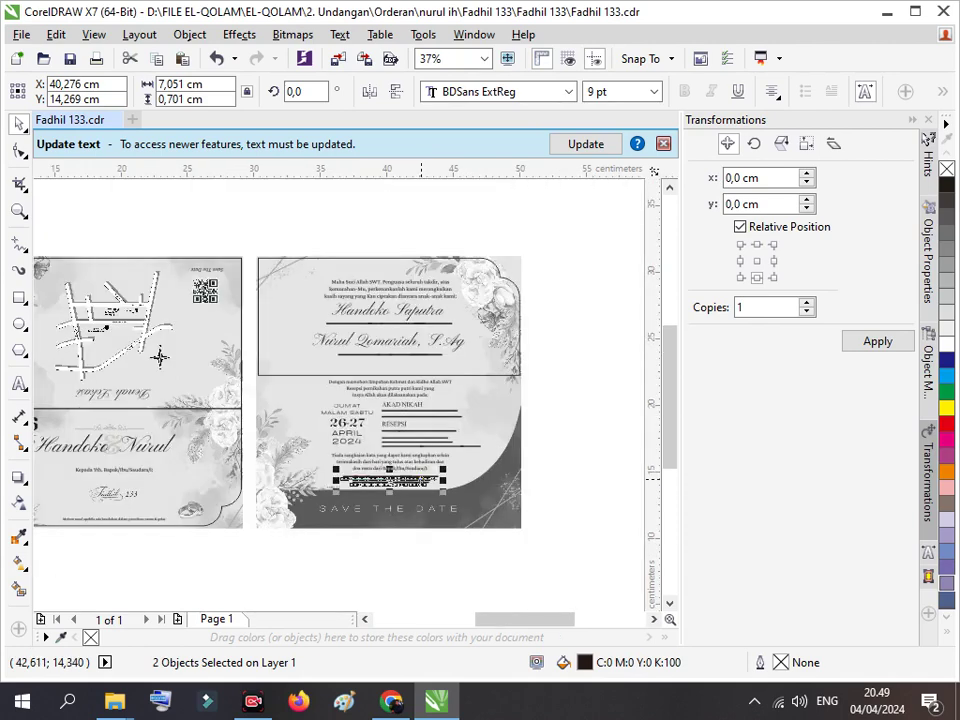
# Step: Delete the street map image from the left card's upper flap
pyautogui.scroll(-1, 421, 478)
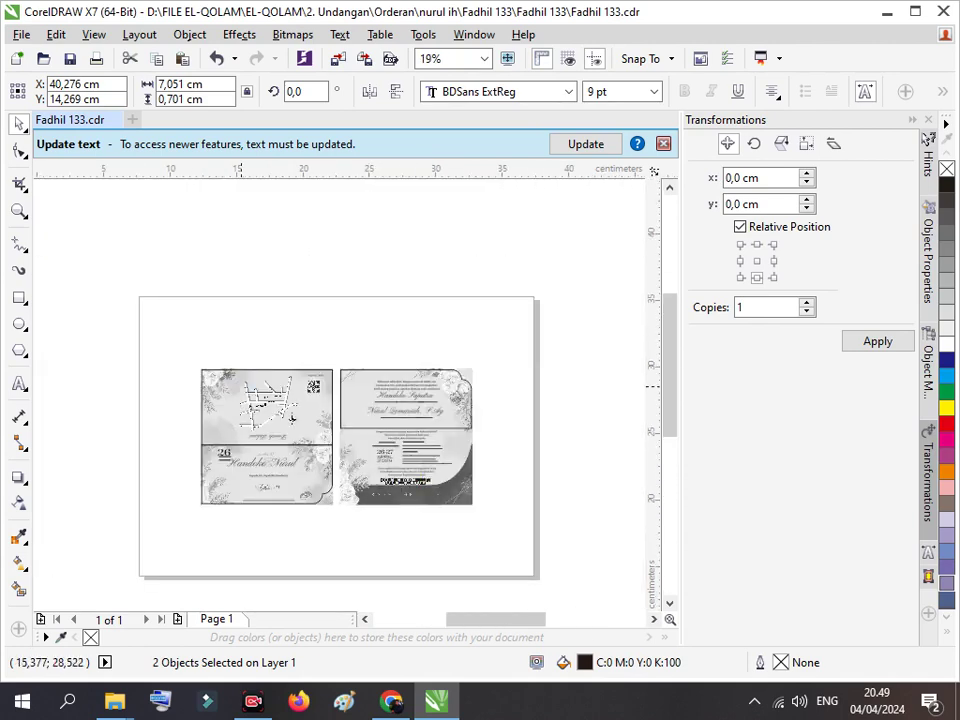
pyautogui.scroll(2, 300, 400)
pyautogui.click(379, 404)
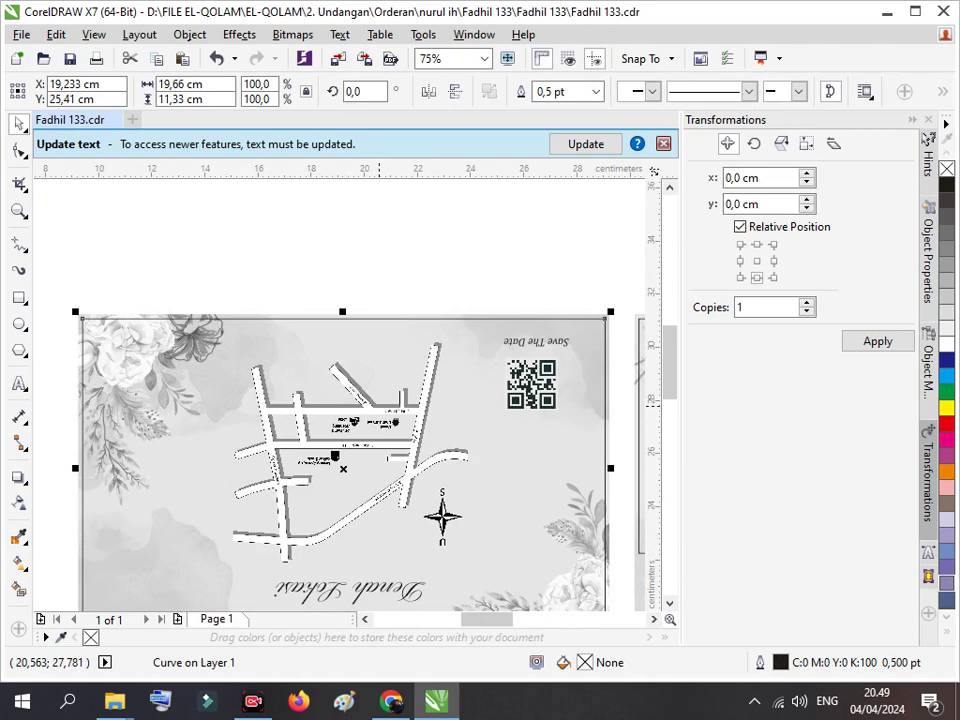
pyautogui.press('F10')
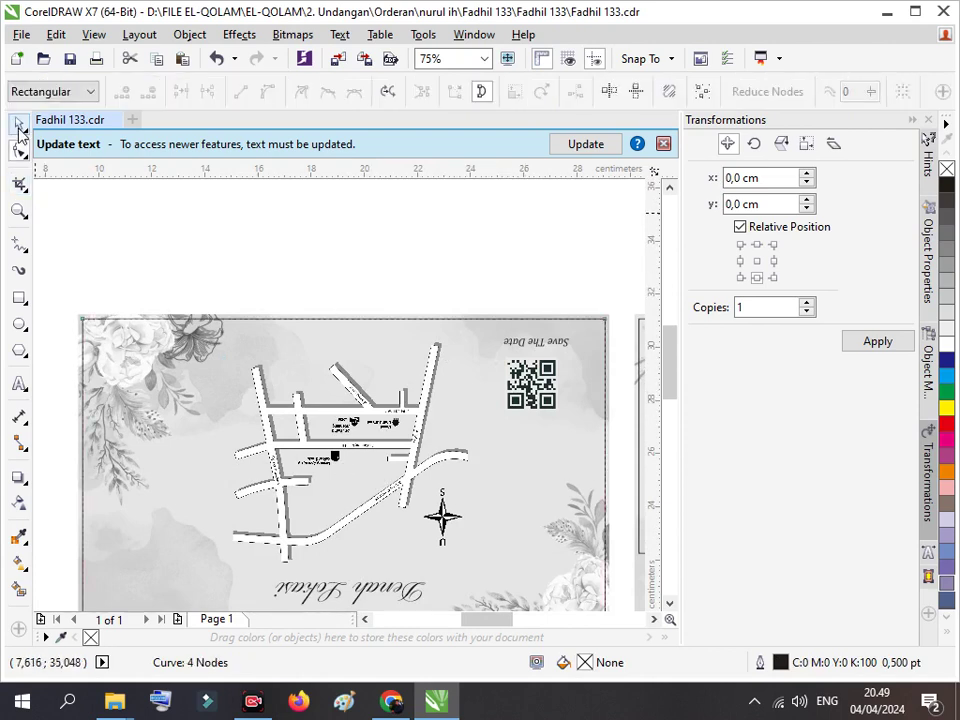
pyautogui.click(17, 124)
pyautogui.press('Escape')
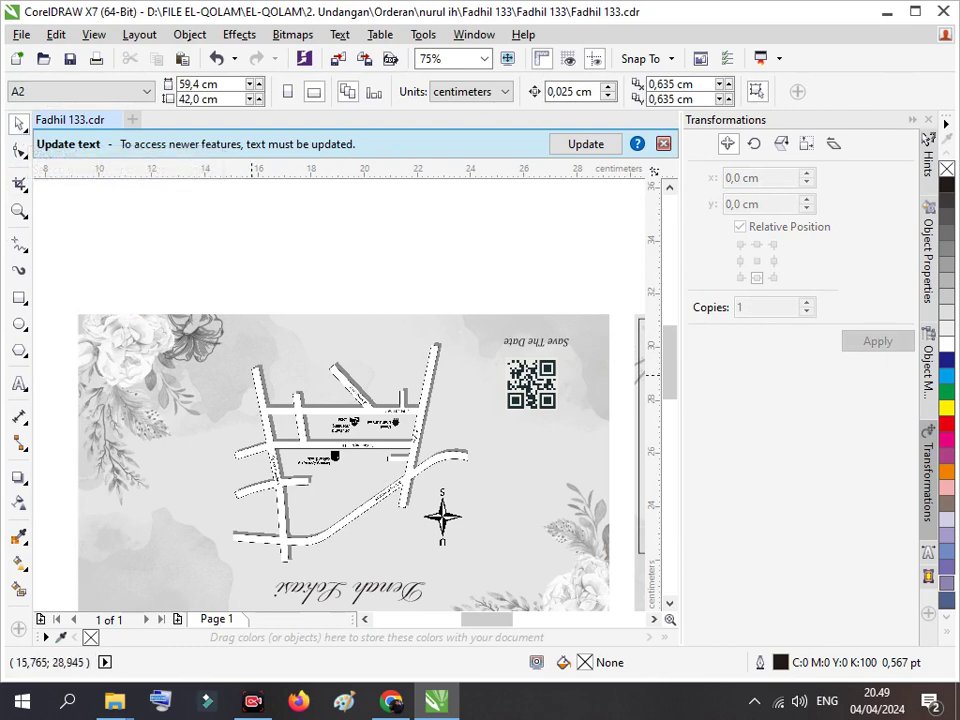
pyautogui.click(252, 374)
pyautogui.moveTo(256, 381); pyautogui.dragTo(267, 259)
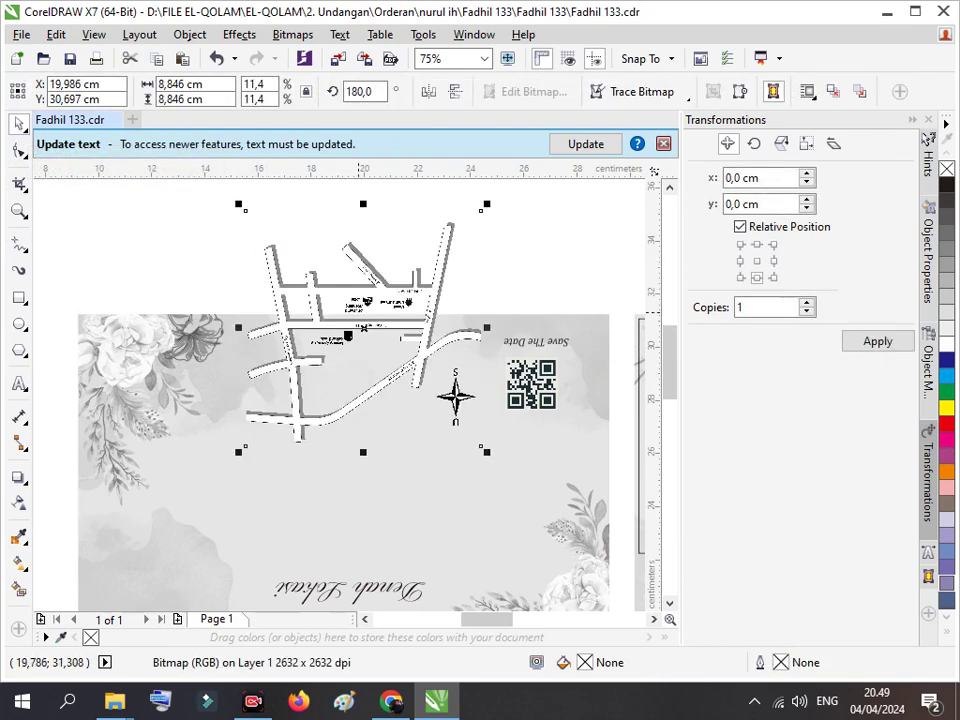
pyautogui.press('Delete')
# Step: Delete the QR code and the 'Denah Lokasi' label from the flap
pyautogui.click(519, 382)
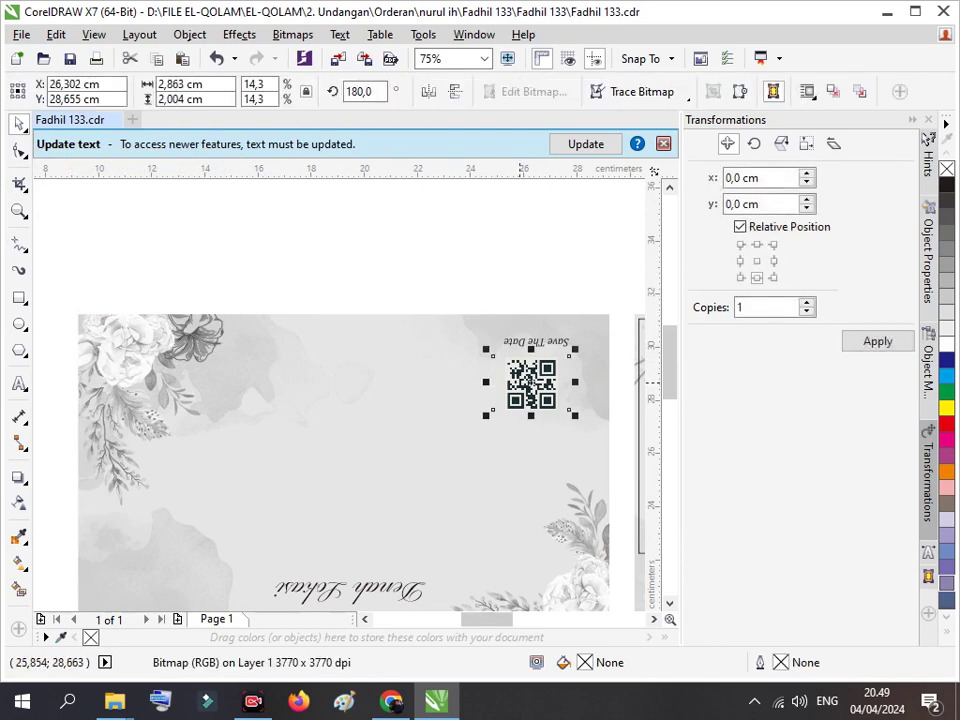
pyautogui.press('Delete')
pyautogui.moveTo(480, 265); pyautogui.dragTo(600, 437)
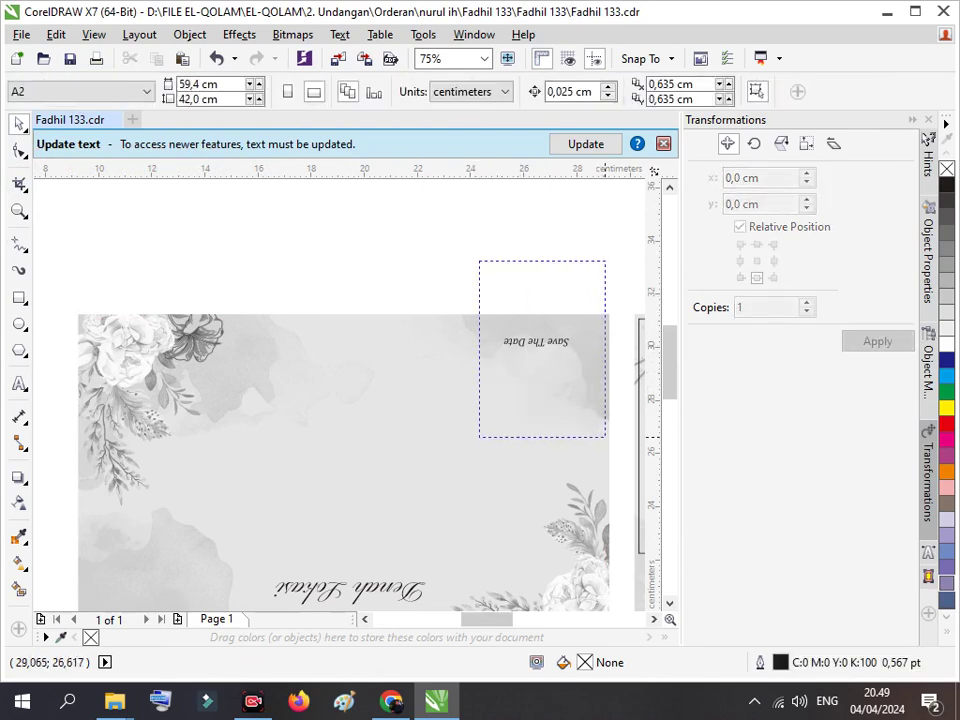
pyautogui.scroll(-2, 474, 358)
pyautogui.click(420, 474)
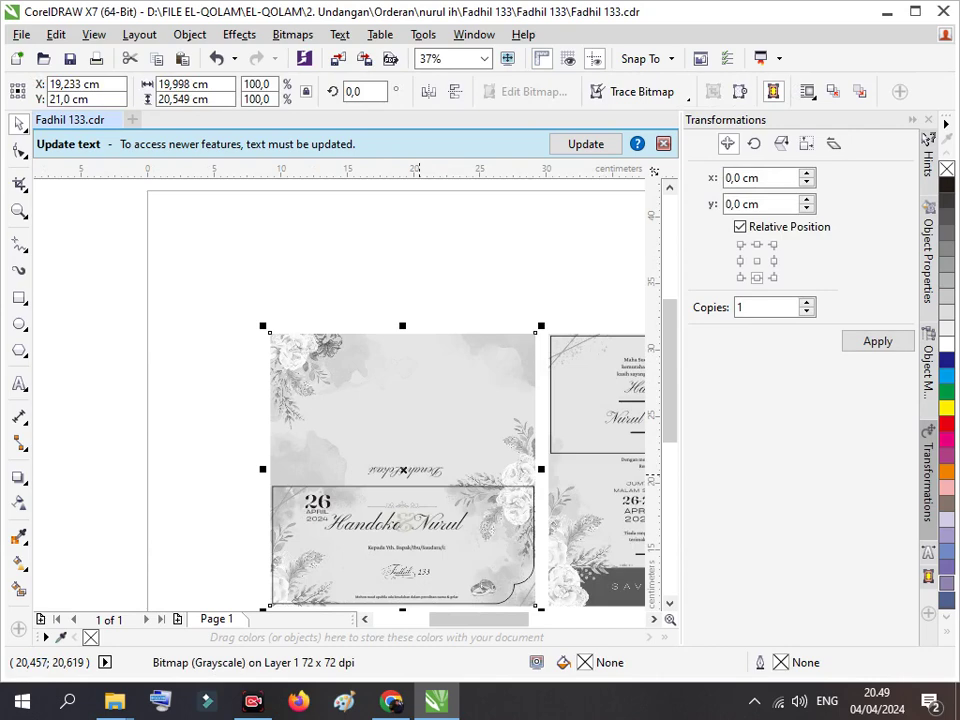
pyautogui.click(400, 468)
pyautogui.press('Escape')
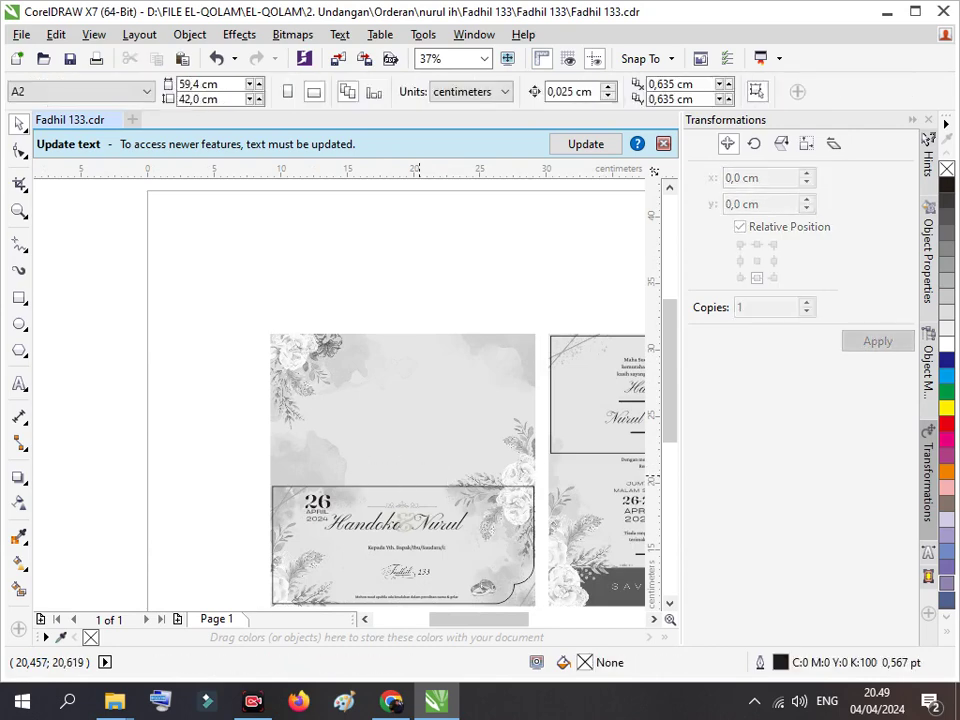
pyautogui.scroll(-4, 394, 447)
pyautogui.scroll(2, 485, 485)
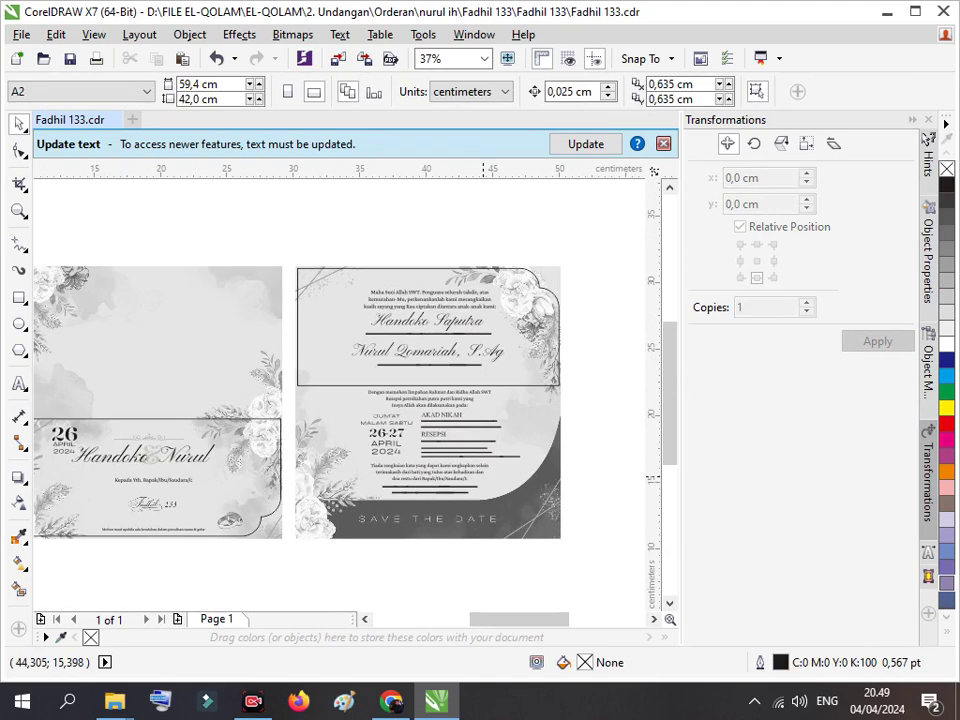
pyautogui.scroll(1, 455, 478)
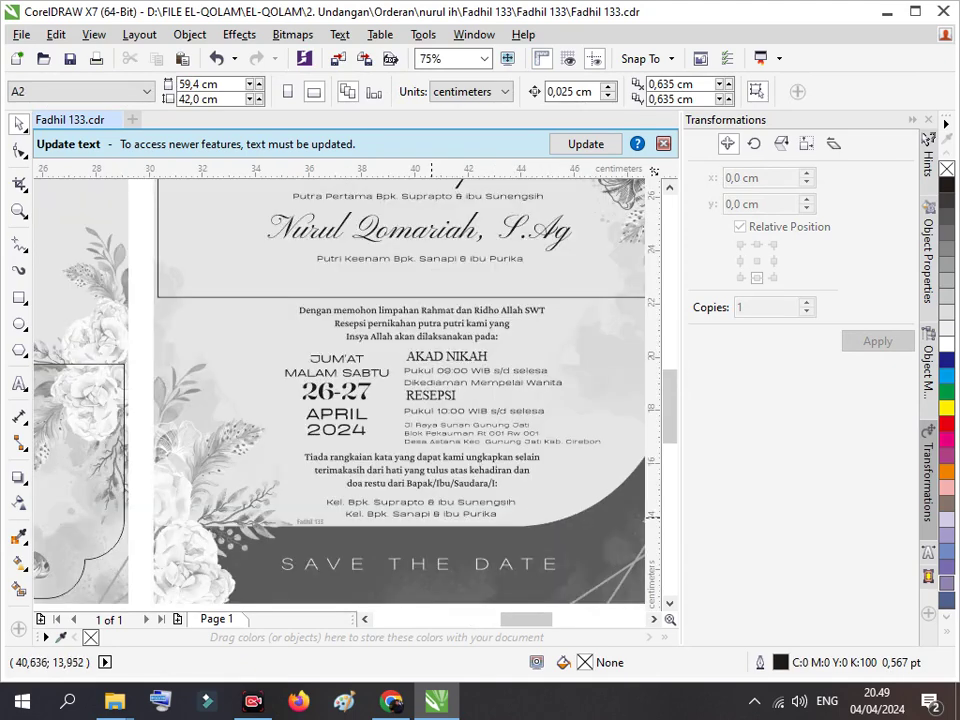
# Step: Drag-copy the four name and parents texts from the right card onto the left card's flap, cancelling the page insert
pyautogui.click(432, 514)
pyautogui.keyDown('shift'); pyautogui.click(432, 514); pyautogui.keyUp('shift')
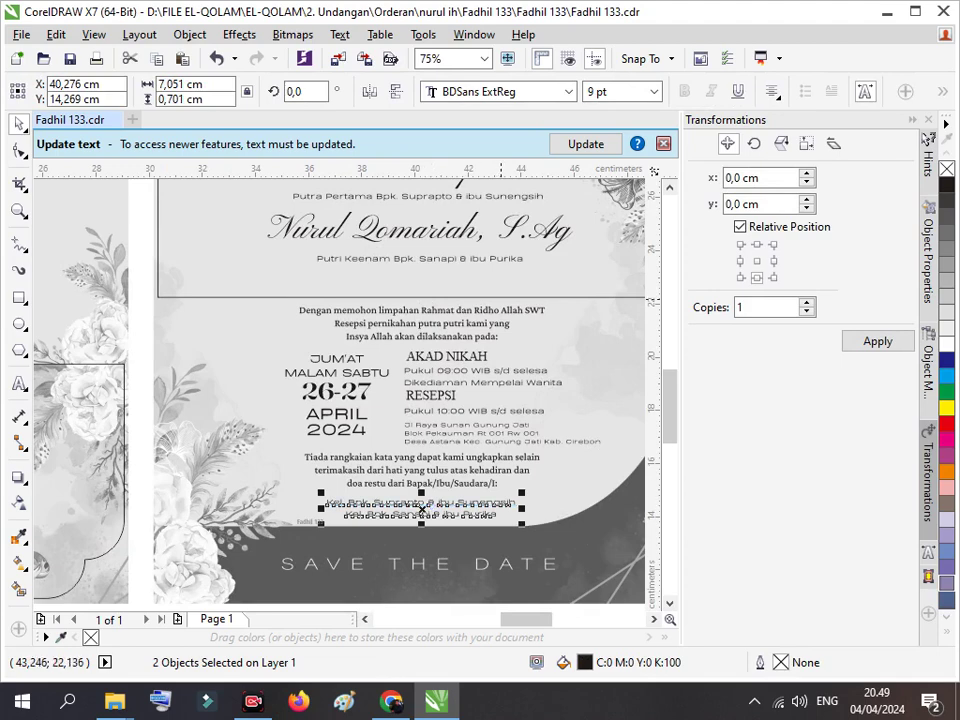
pyautogui.scroll(-1, 501, 298)
pyautogui.click(491, 235)
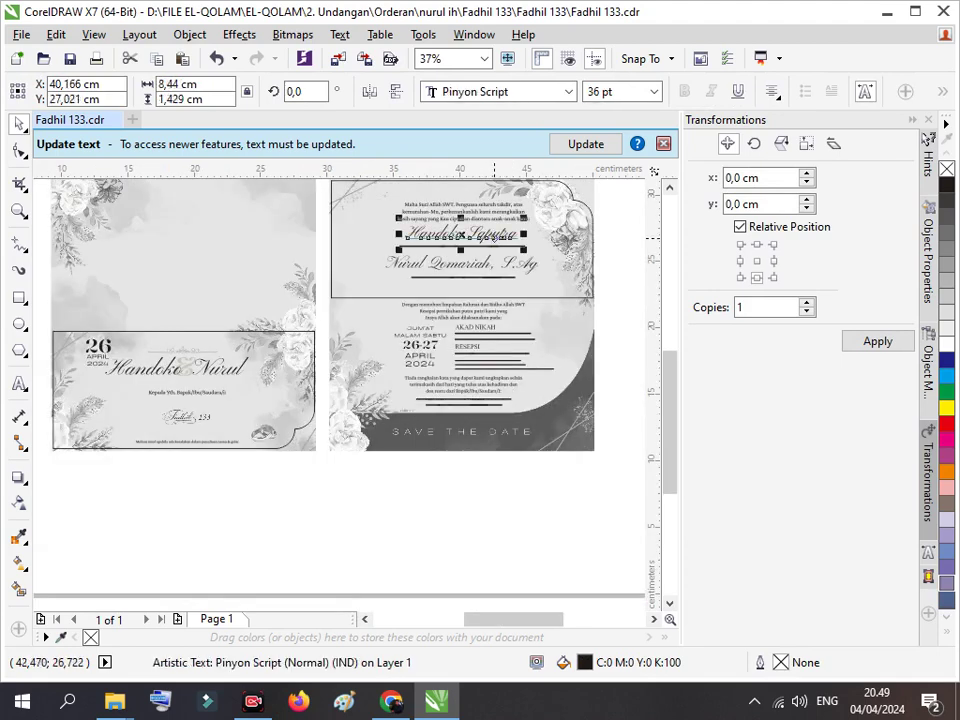
pyautogui.moveTo(622, 285); pyautogui.dragTo(369, 228)
pyautogui.moveTo(470, 240); pyautogui.dragTo(175, 279)
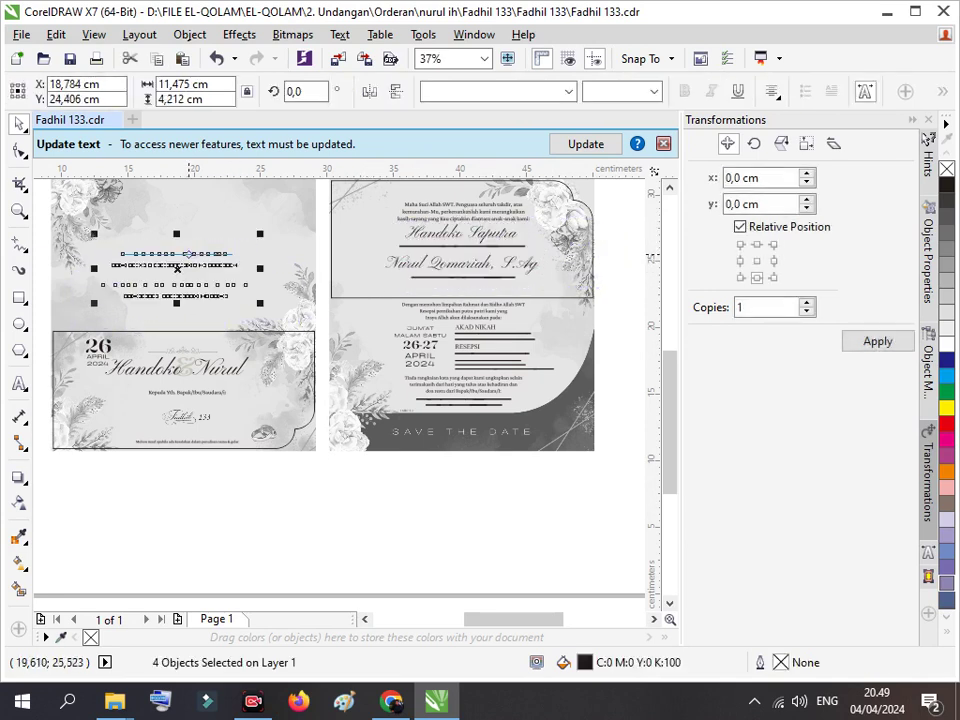
pyautogui.press('pageup')
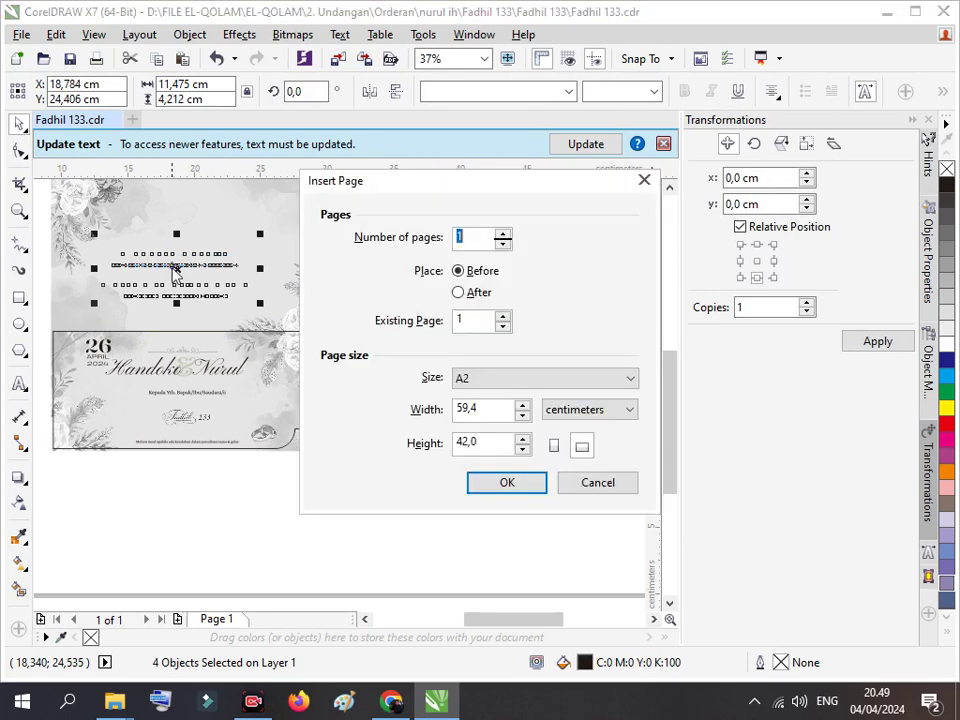
pyautogui.press('Escape')
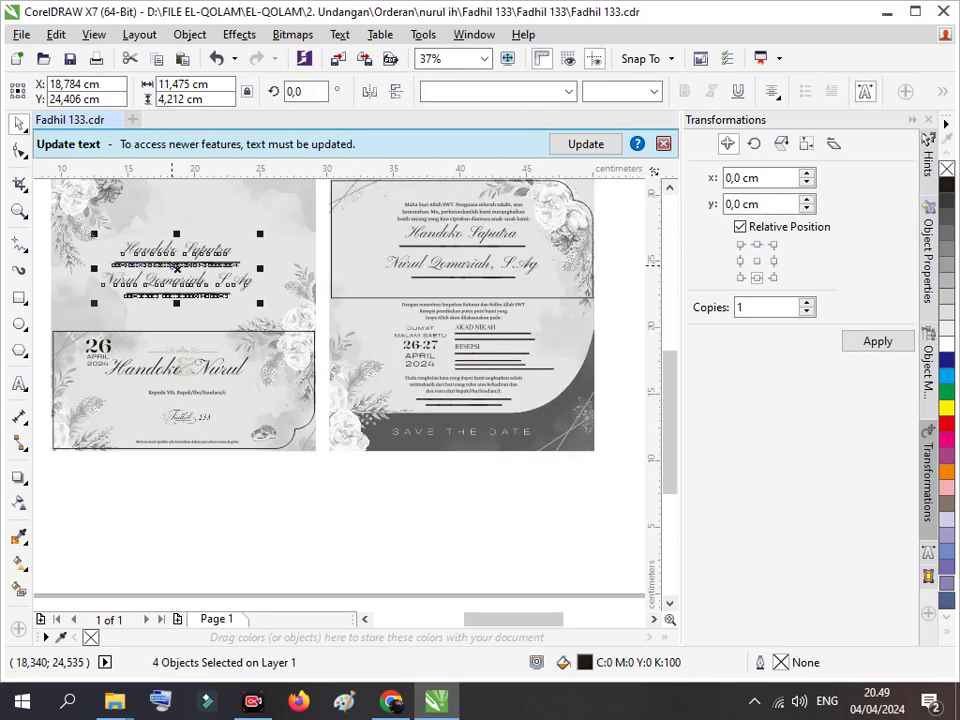
pyautogui.scroll(2, 133, 248)
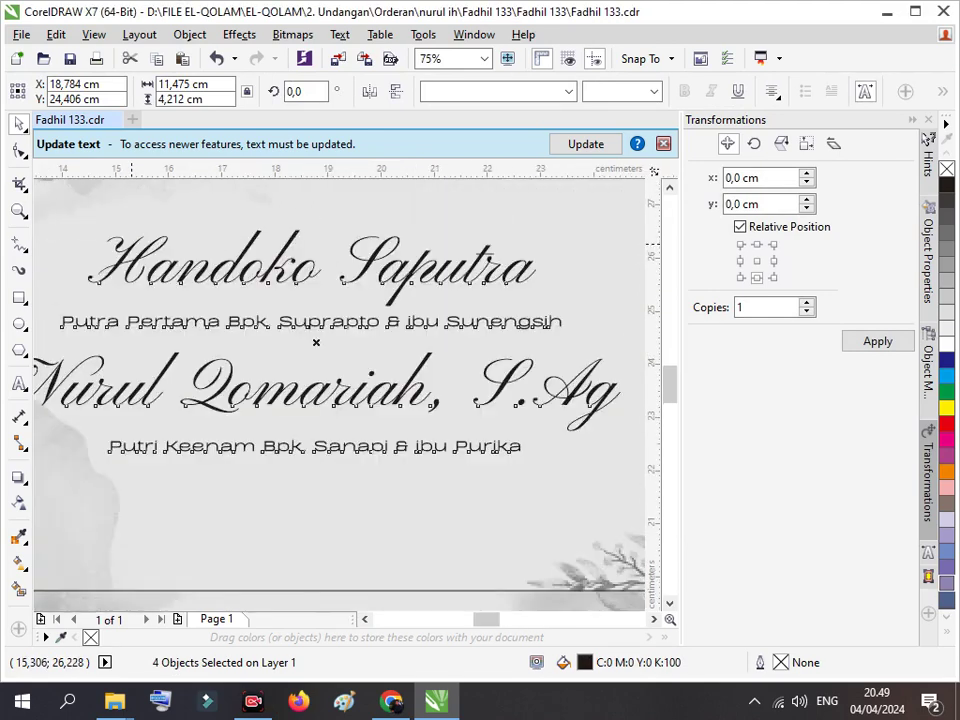
# Step: Replace 'Putra Pertama' with 'KEL' and delete 'Putri Keenam', typing 'kEL' in its place
pyautogui.scroll(-1, 245, 250)
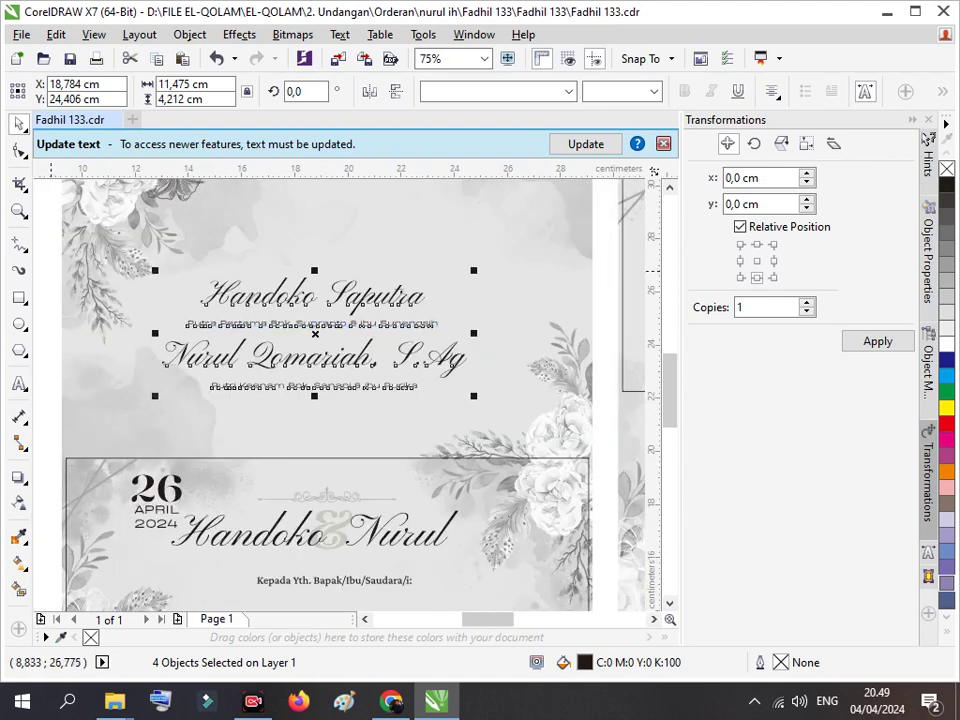
pyautogui.press('Escape')
pyautogui.doubleClick(263, 323)
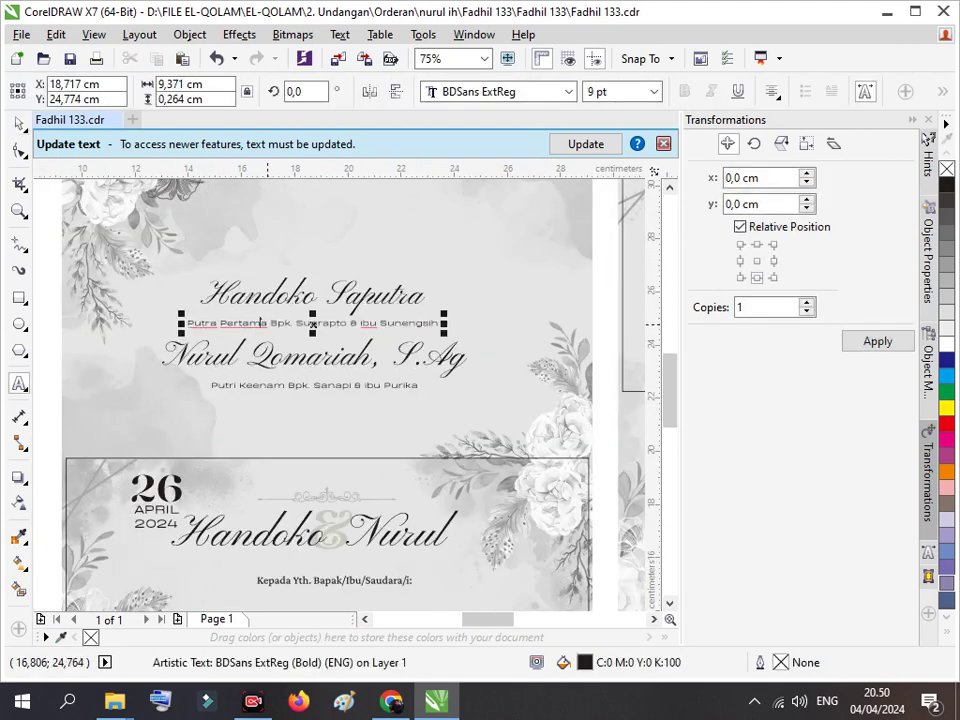
pyautogui.moveTo(188, 323); pyautogui.dragTo(267, 323)
pyautogui.write('KEL')
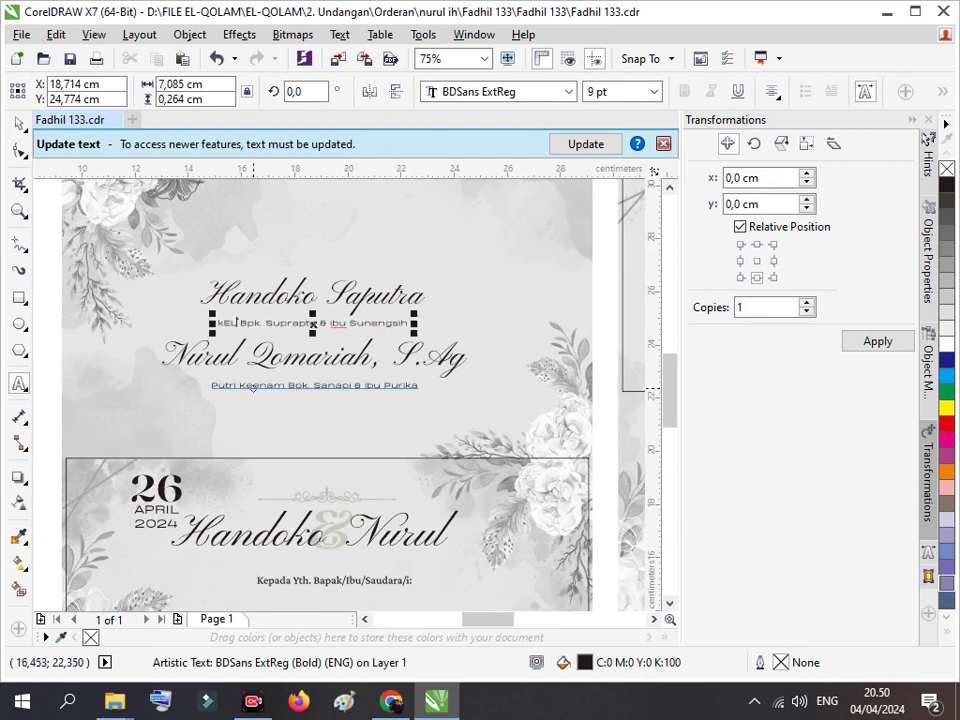
pyautogui.click(253, 387)
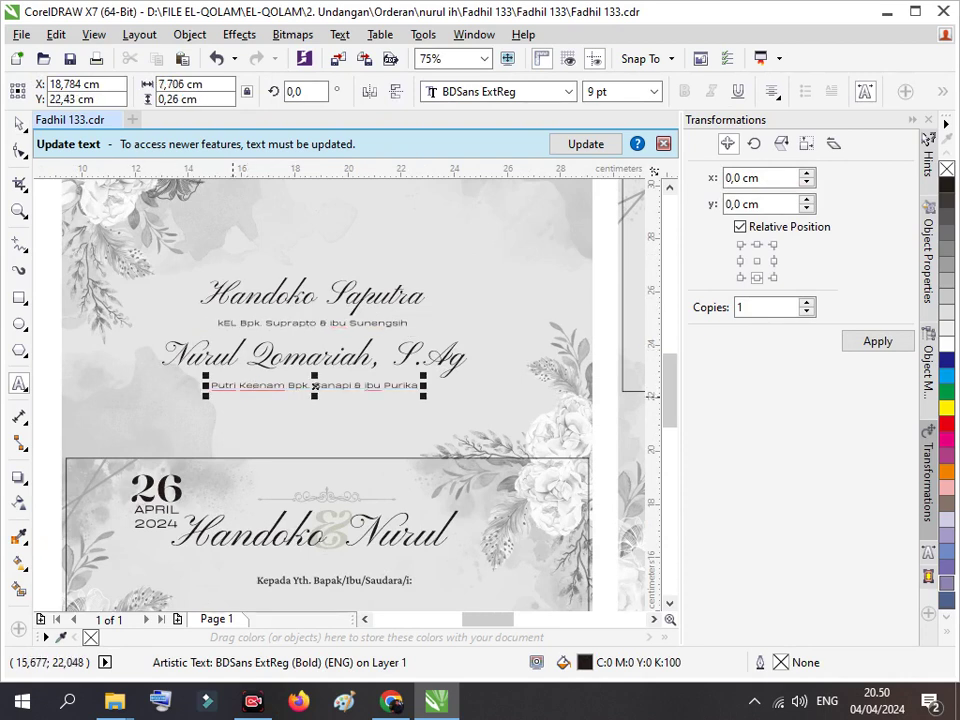
pyautogui.moveTo(288, 386); pyautogui.dragTo(207, 386)
pyautogui.press('Delete')
pyautogui.write('kEL.')
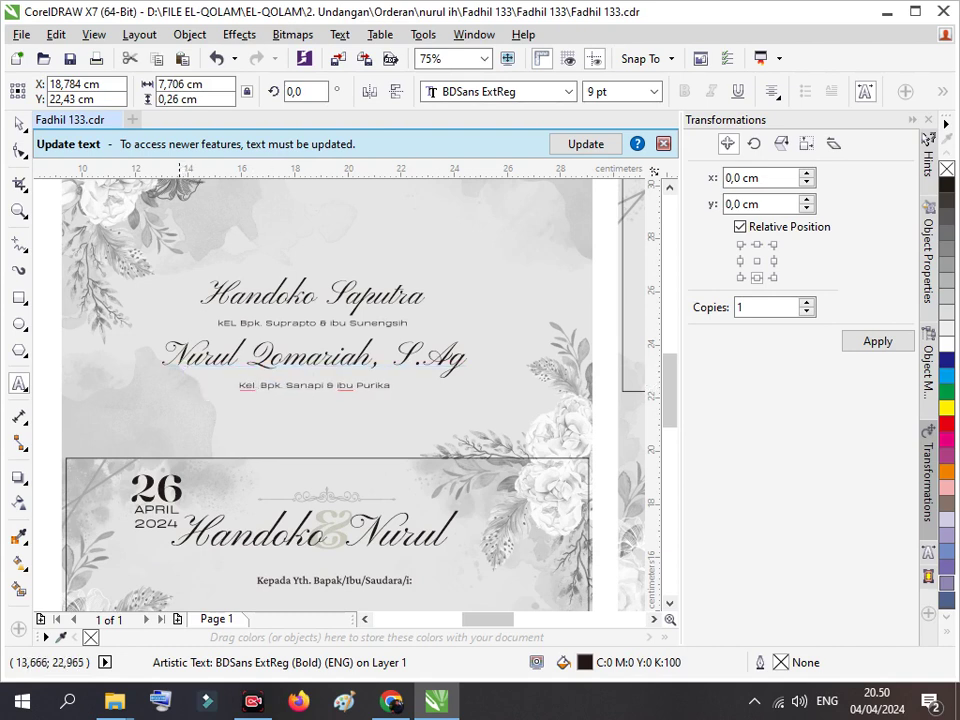
# Step: Correct the upper parents' line's mistyped 'kEL' to 'Kel.' and finish text editing
pyautogui.scroll(2, 243, 318)
pyautogui.moveTo(193, 327); pyautogui.dragTo(236, 327)
pyautogui.press('BackSpace')
pyautogui.press('BackSpace')
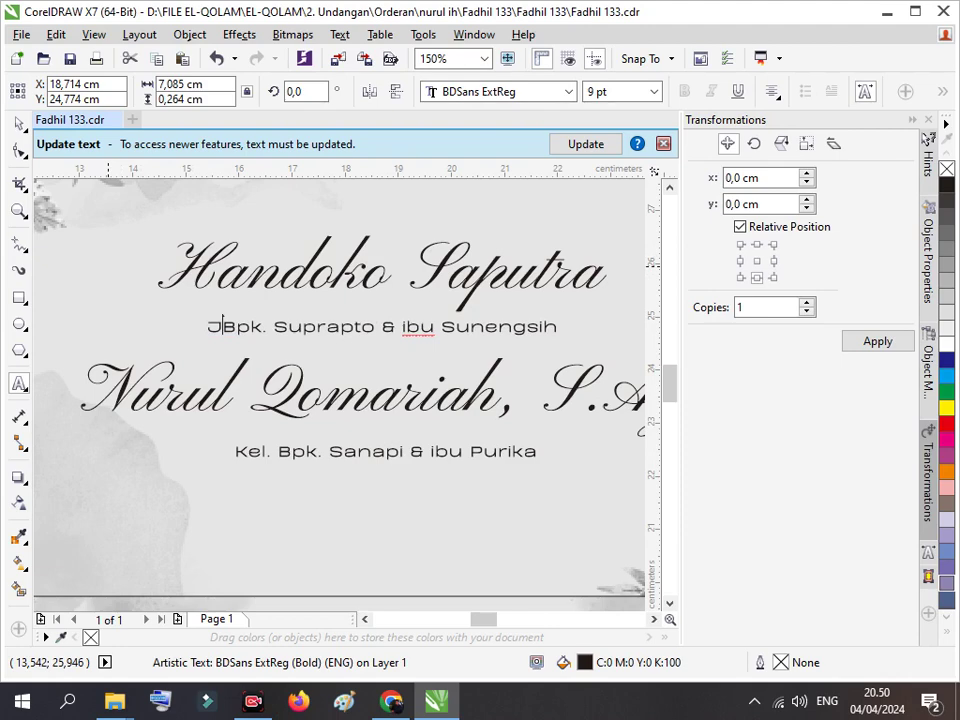
pyautogui.write('Kel.')
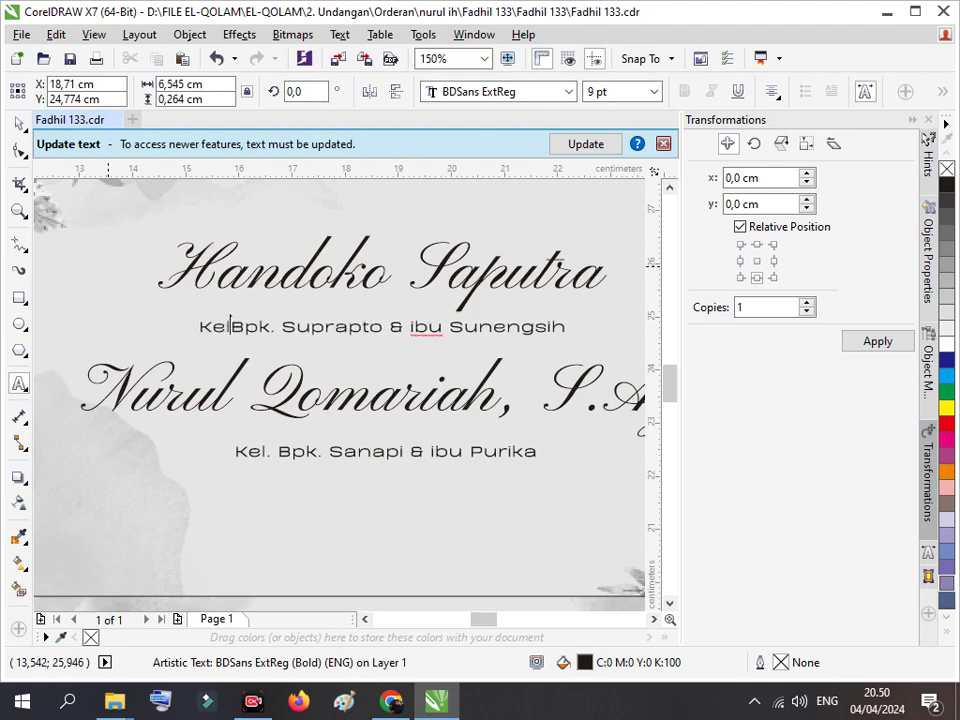
pyautogui.scroll(-1, 214, 316)
pyautogui.click(18, 122)
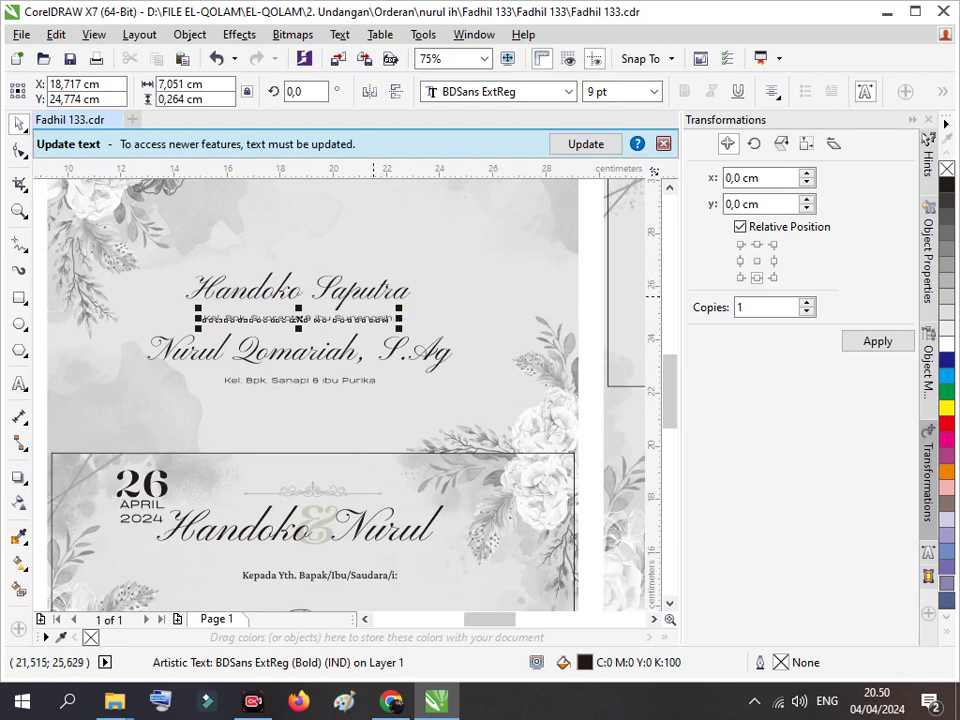
# Step: Group each script name with its parents' line with Ctrl+G
pyautogui.keyDown('shift'); pyautogui.click(371, 298); pyautogui.keyUp('shift')
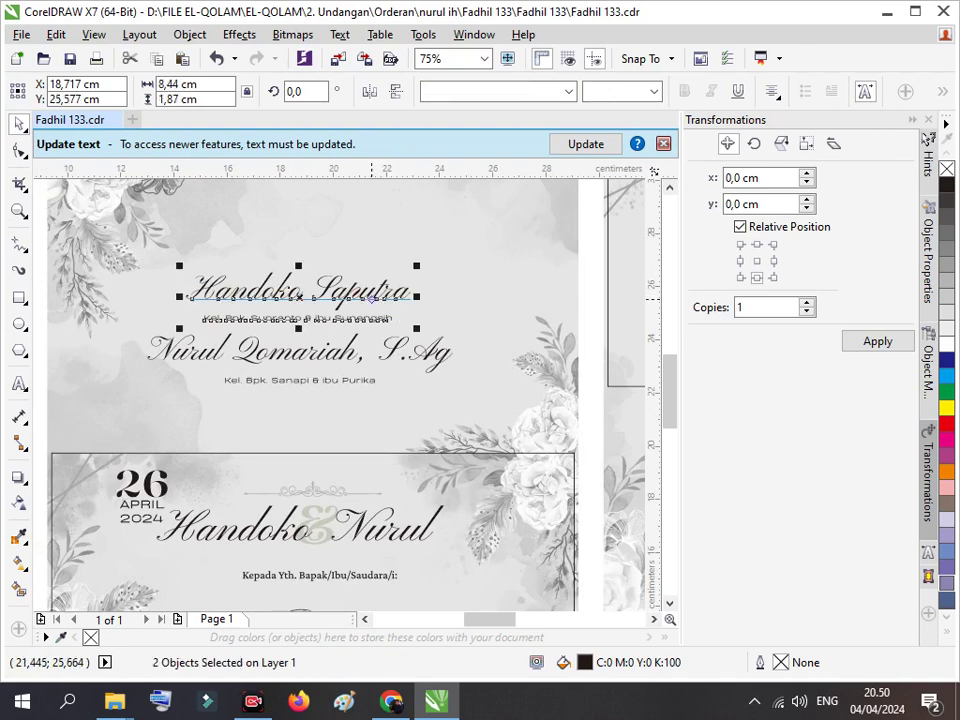
pyautogui.hotkey('ctrl', 'g')
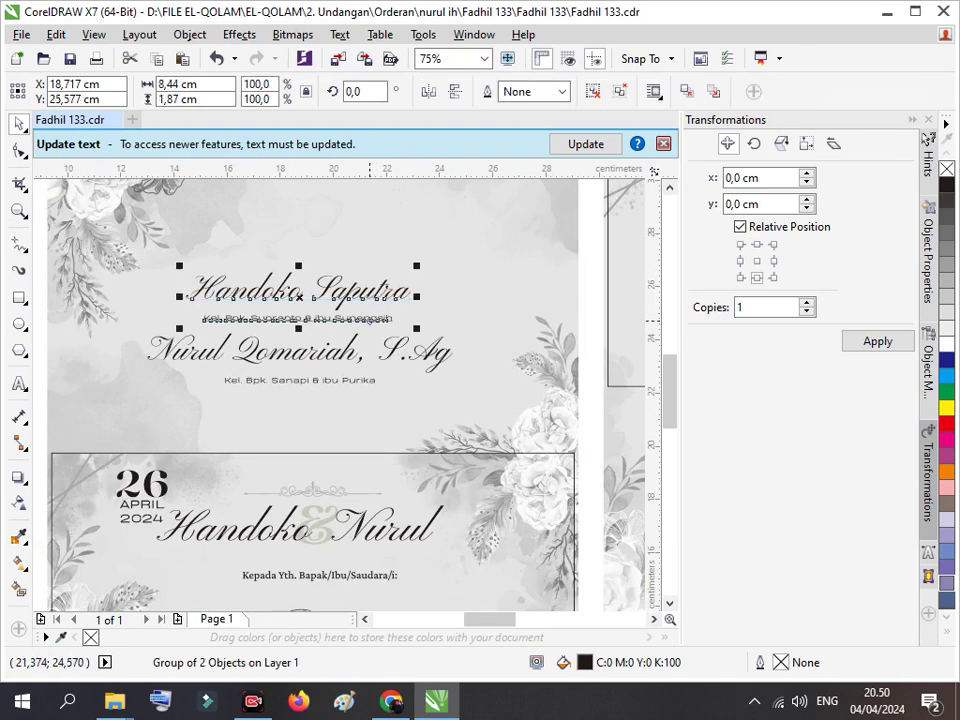
pyautogui.click(336, 359)
pyautogui.click(333, 355)
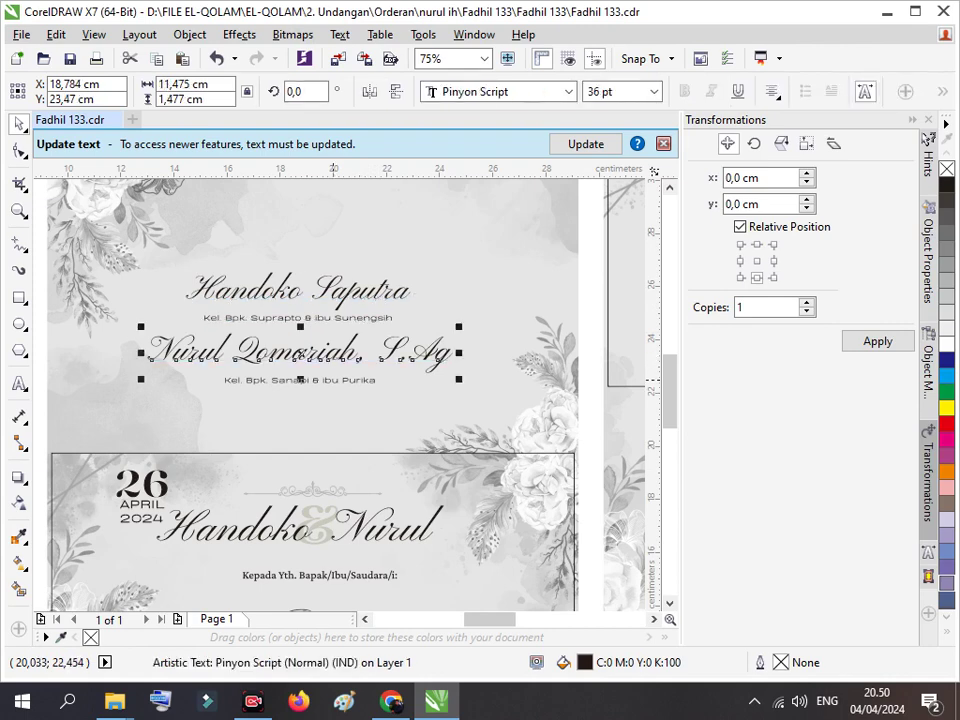
pyautogui.keyDown('shift'); pyautogui.click(332, 378); pyautogui.keyUp('shift')
pyautogui.hotkey('ctrl', 'g')
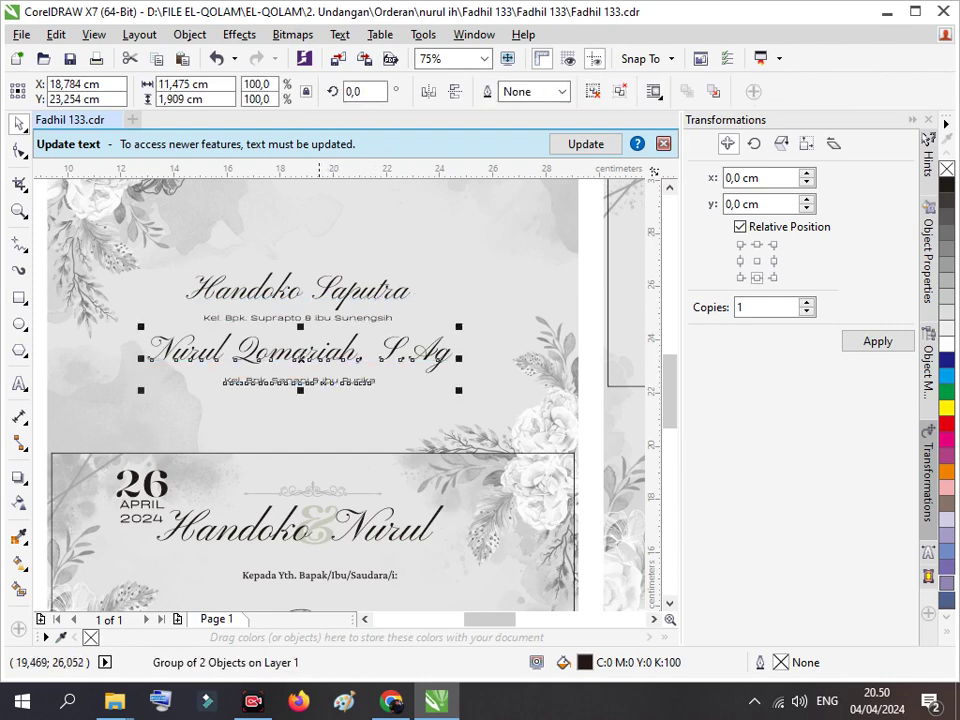
# Step: Arrange the two name pairs side by side across the cover
pyautogui.click(319, 282)
pyautogui.click(322, 282)
pyautogui.keyDown('ctrl'); pyautogui.click(242, 312); pyautogui.keyUp('ctrl')
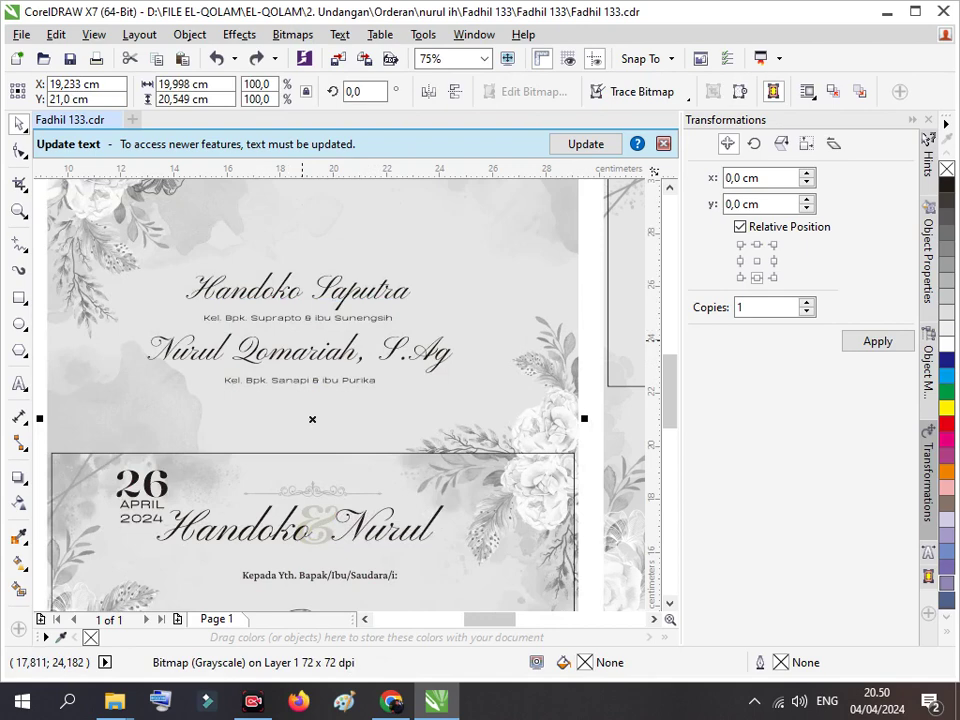
pyautogui.click(322, 347)
pyautogui.moveTo(321, 346); pyautogui.dragTo(600, 282)
pyautogui.click(390, 290)
pyautogui.moveTo(310, 286); pyautogui.dragTo(226, 311)
pyautogui.click(434, 294)
pyautogui.moveTo(435, 296); pyautogui.dragTo(375, 319)
pyautogui.keyDown('shift'); pyautogui.click(305, 321); pyautogui.keyUp('shift')
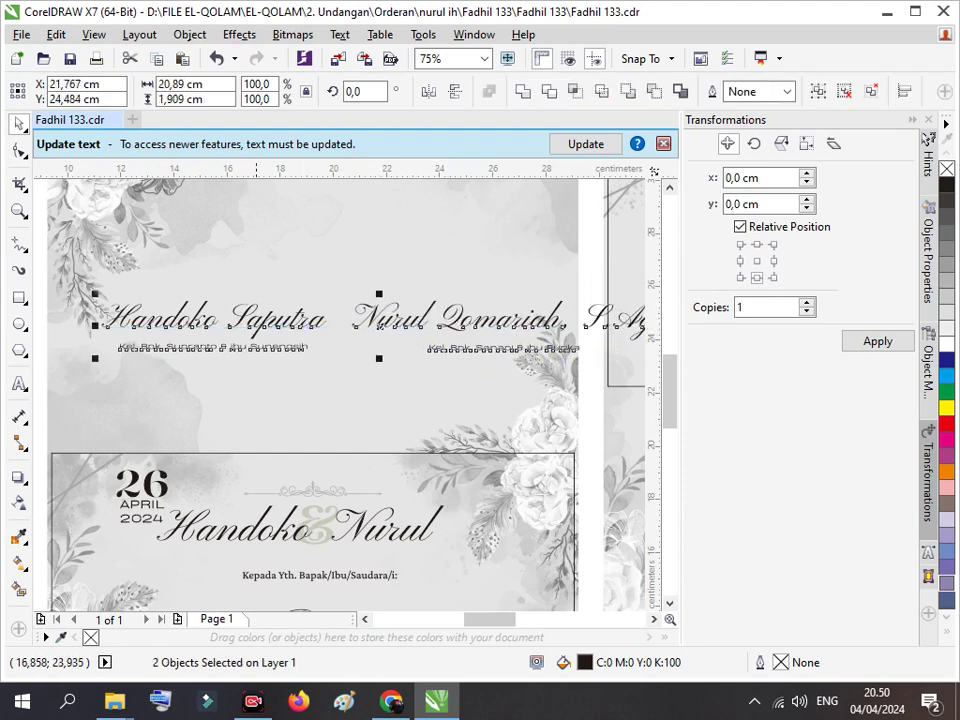
# Step: Ungroup both name pairs into separate texts and select the upper script name for resizing
pyautogui.click(843, 91)
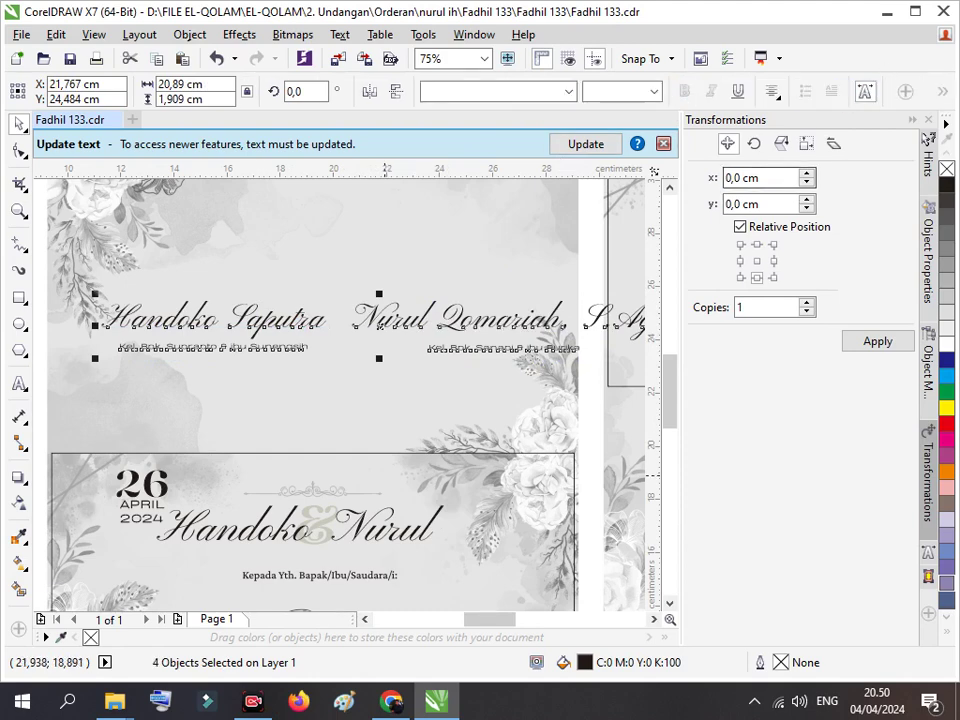
pyautogui.click(241, 453)
pyautogui.click(312, 310)
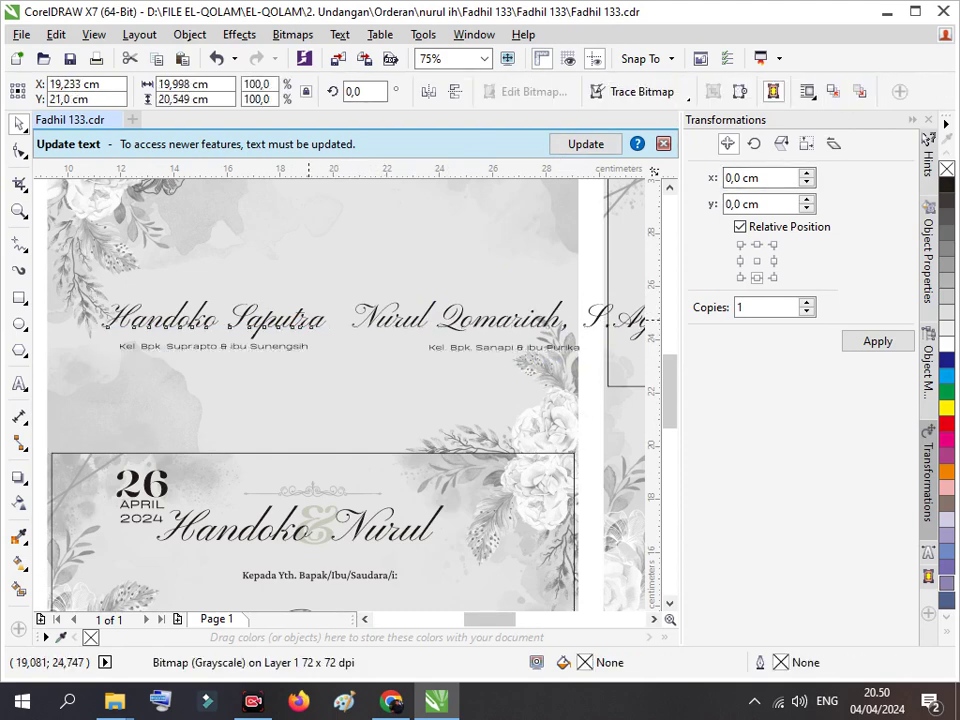
pyautogui.press('Tab')
pyautogui.click(660, 92)
pyautogui.click(660, 92)
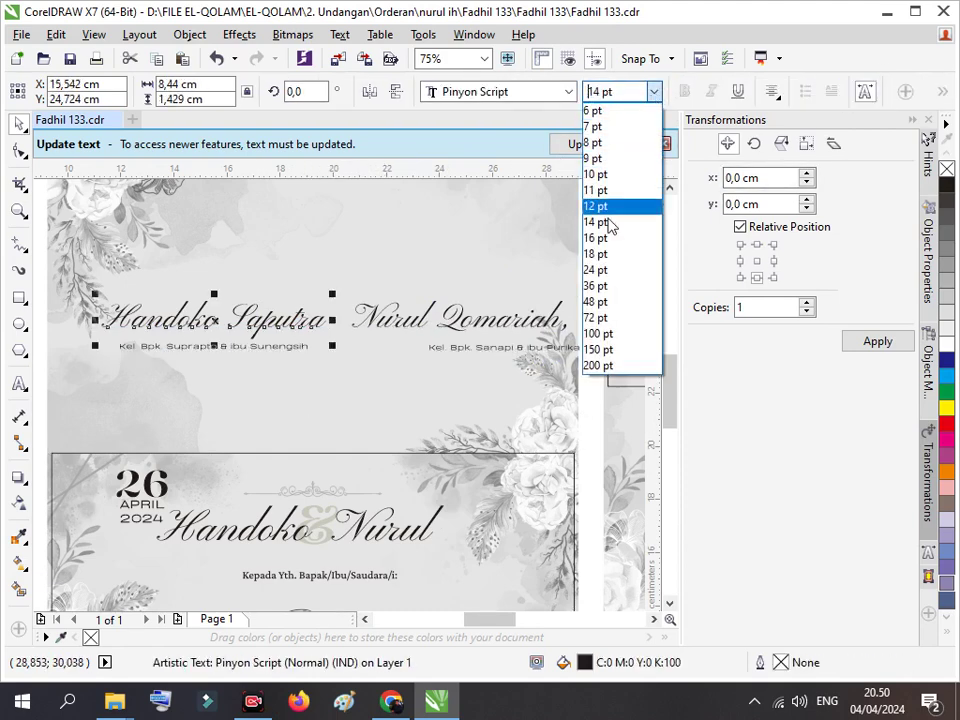
# Step: Set both script names to 24 pt and centre the lower name over its parents' line
pyautogui.click(597, 270)
pyautogui.press('Tab')
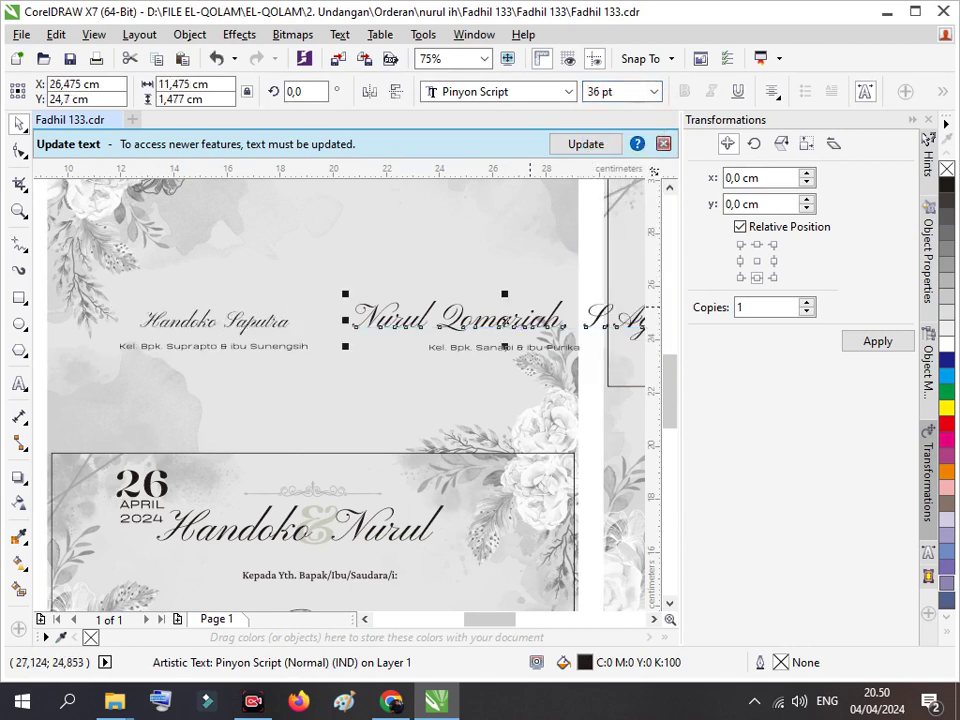
pyautogui.click(654, 92)
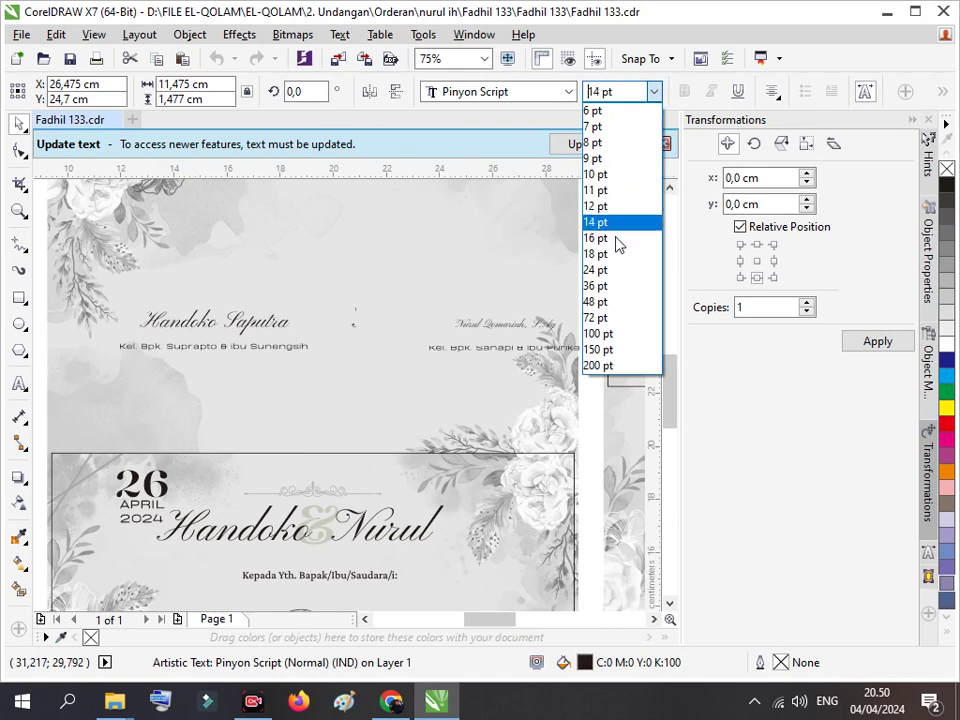
pyautogui.click(617, 270)
pyautogui.keyDown('shift'); pyautogui.click(506, 330); pyautogui.keyUp('shift')
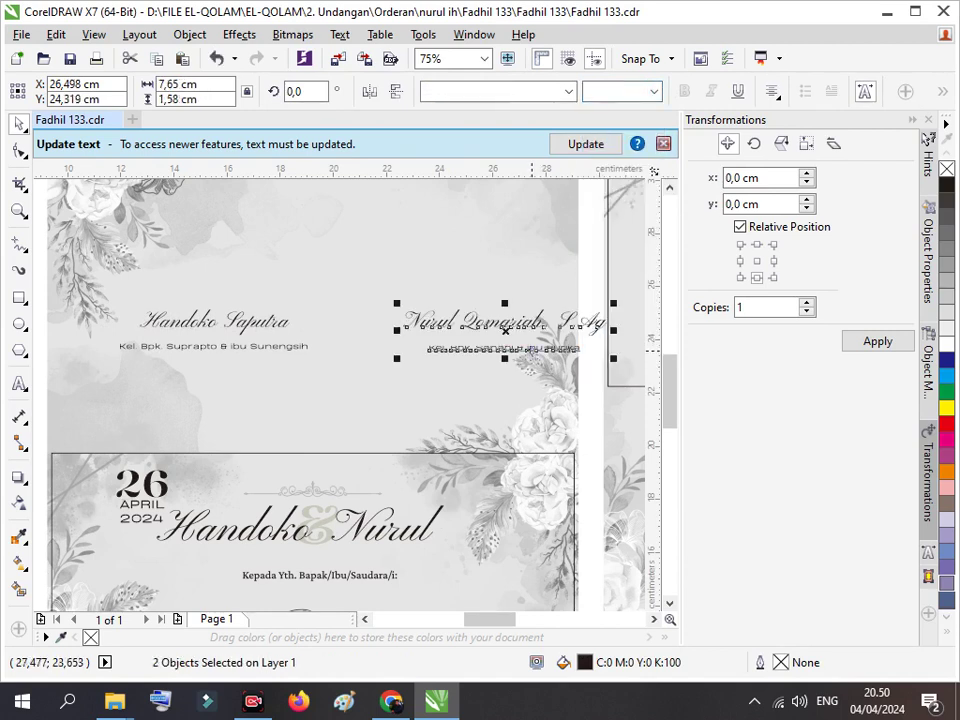
pyautogui.press('c')
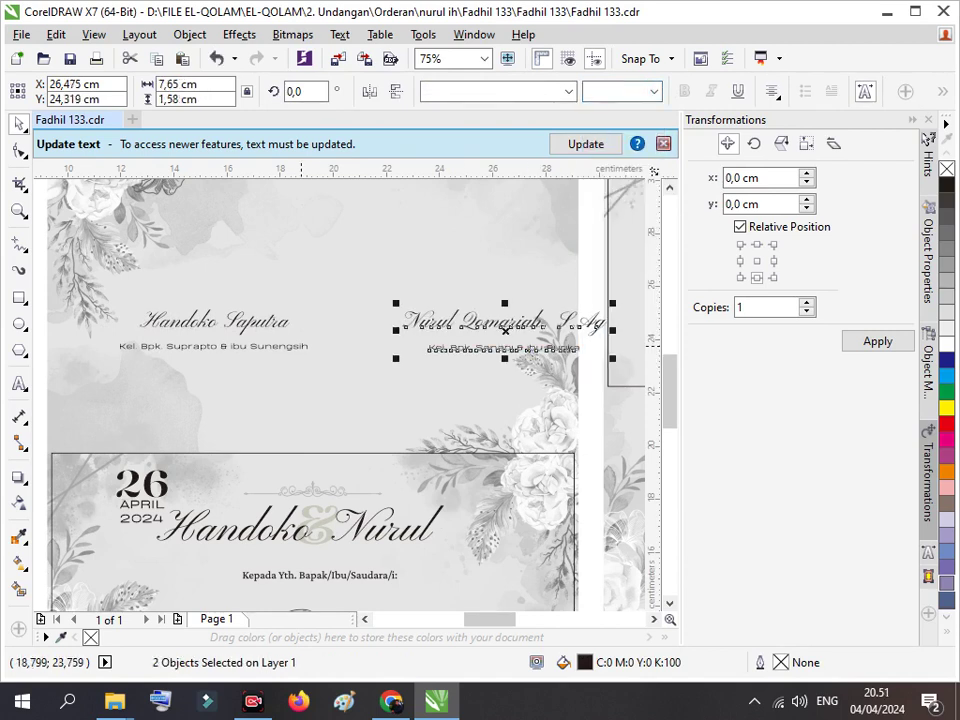
# Step: Regroup each 24 pt name with its parents' line and move the lower pair beside the upper
pyautogui.click(301, 344)
pyautogui.keyDown('shift'); pyautogui.click(265, 321); pyautogui.keyUp('shift')
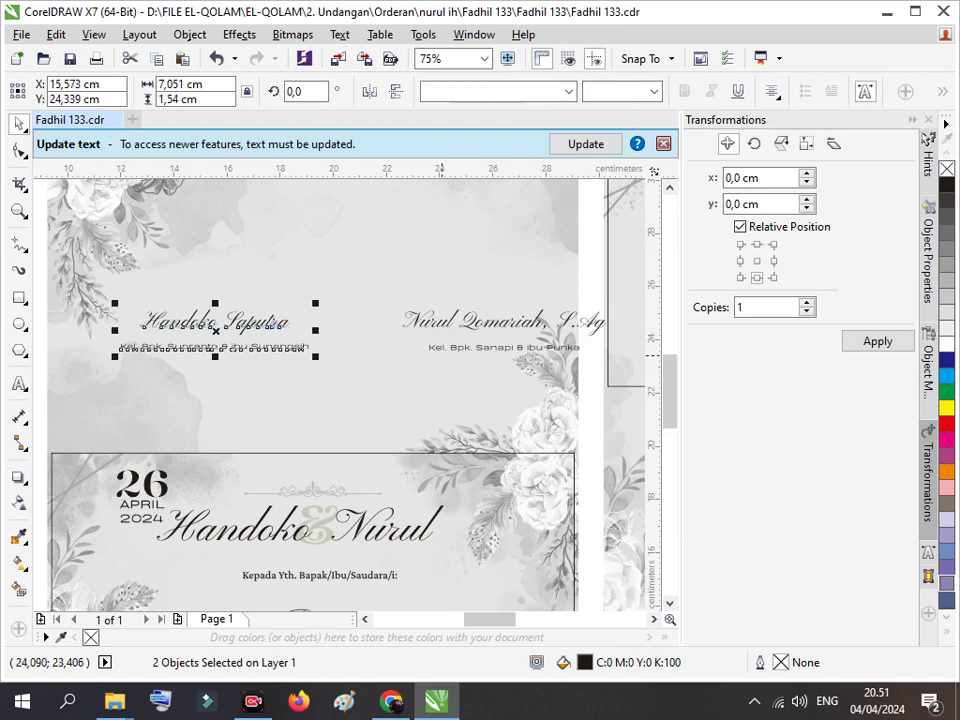
pyautogui.click(445, 347)
pyautogui.keyDown('shift'); pyautogui.click(449, 319); pyautogui.keyUp('shift')
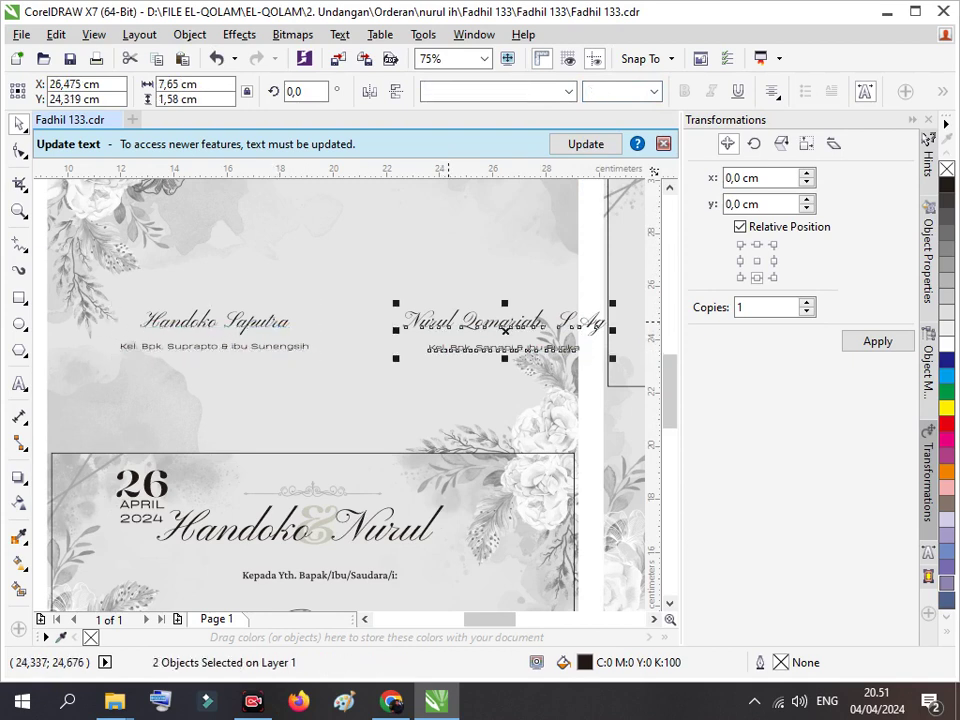
pyautogui.hotkey('ctrl', 'g')
pyautogui.moveTo(448, 320); pyautogui.dragTo(370, 317)
pyautogui.click(216, 325)
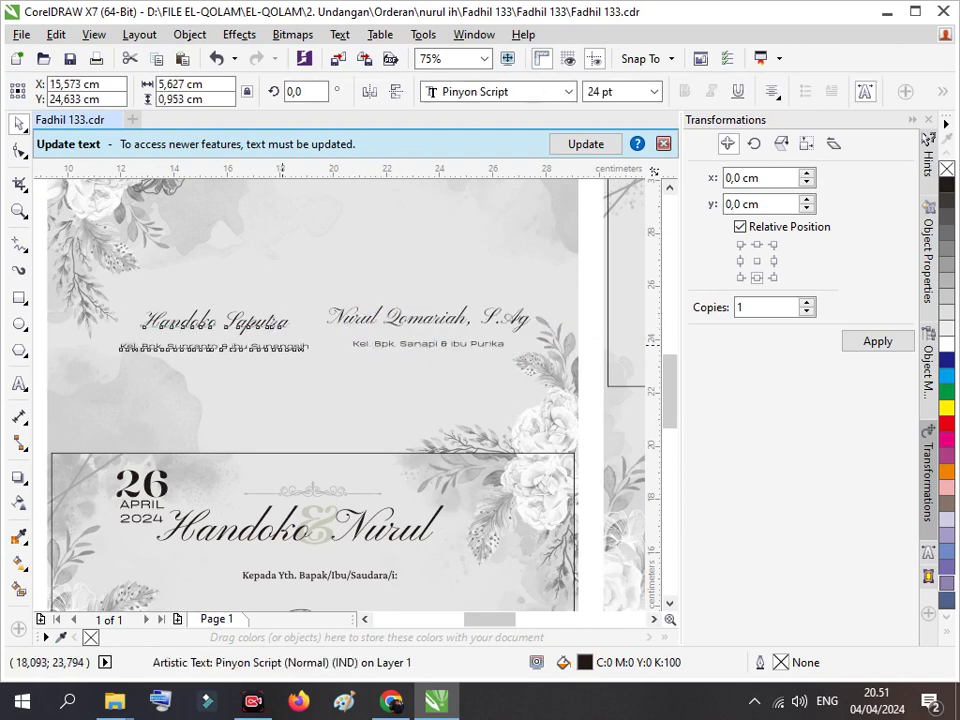
pyautogui.keyDown('shift'); pyautogui.click(282, 344); pyautogui.keyUp('shift')
pyautogui.hotkey('ctrl', 'g')
# Step: Scale both name pairs down to 13.877 cm wide and place them just above the panel
pyautogui.keyDown('shift'); pyautogui.click(415, 318); pyautogui.keyUp('shift')
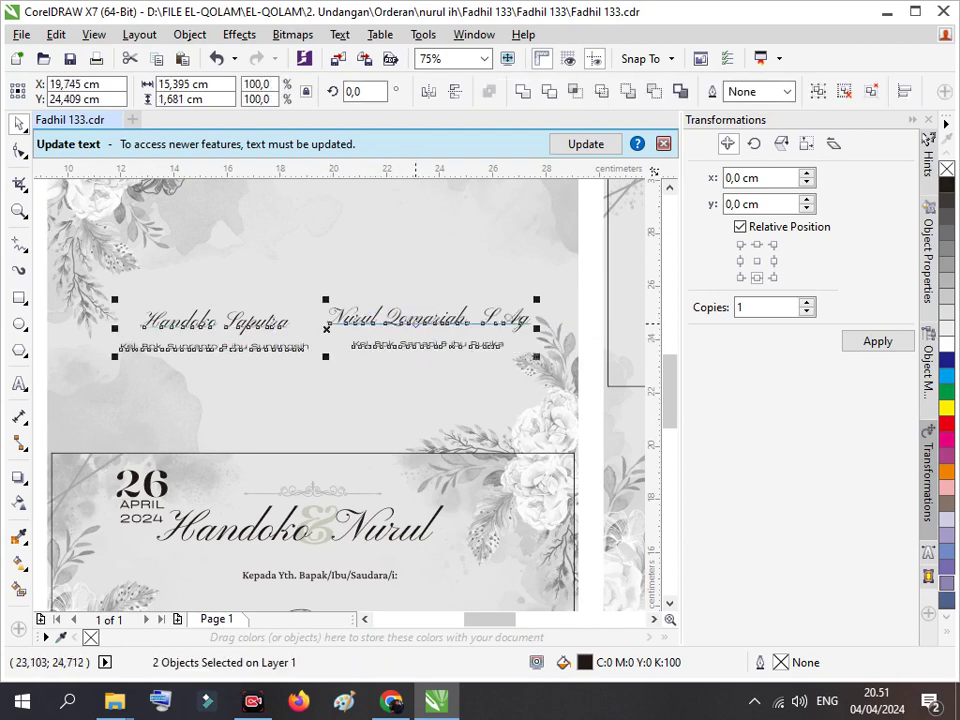
pyautogui.moveTo(423, 319); pyautogui.dragTo(398, 382)
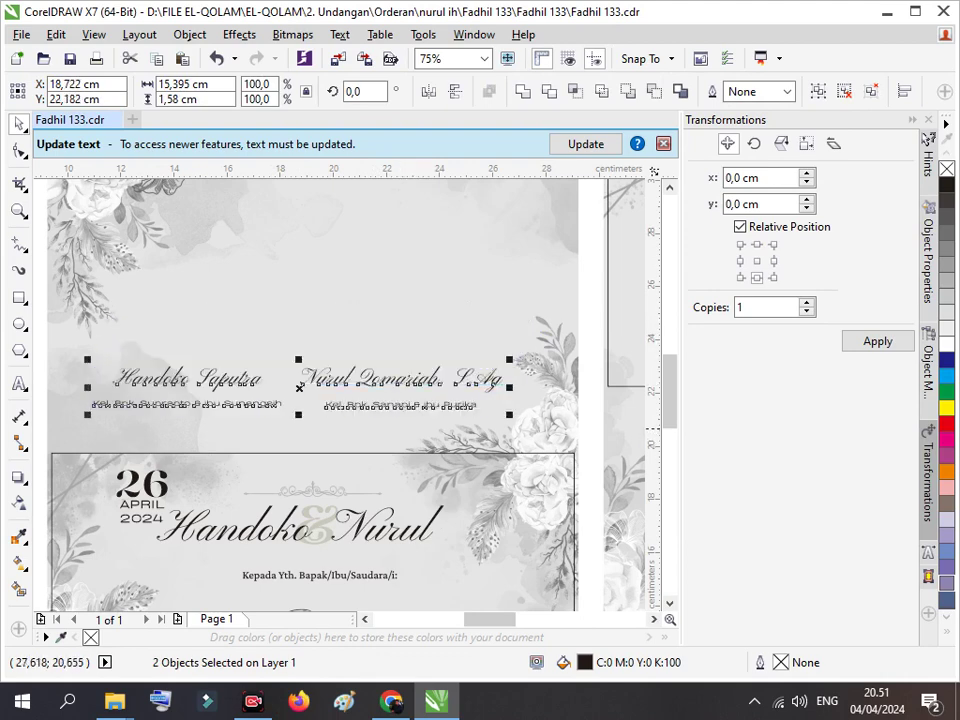
pyautogui.moveTo(507, 419); pyautogui.dragTo(467, 415)
pyautogui.moveTo(422, 379); pyautogui.dragTo(453, 391)
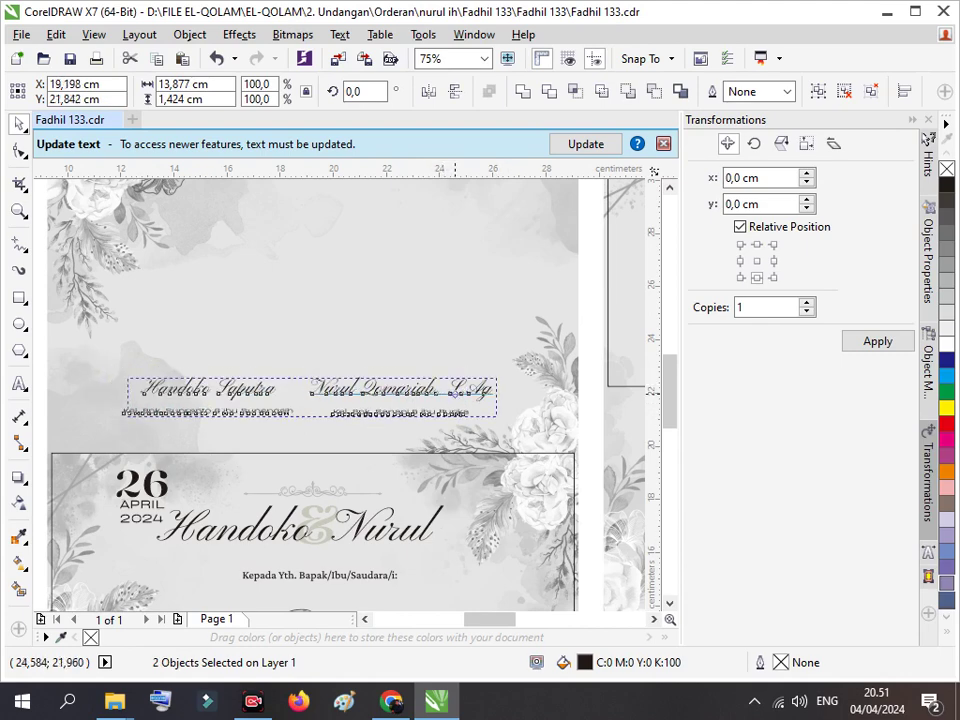
pyautogui.keyDown('shift'); pyautogui.click(471, 463); pyautogui.keyUp('shift')
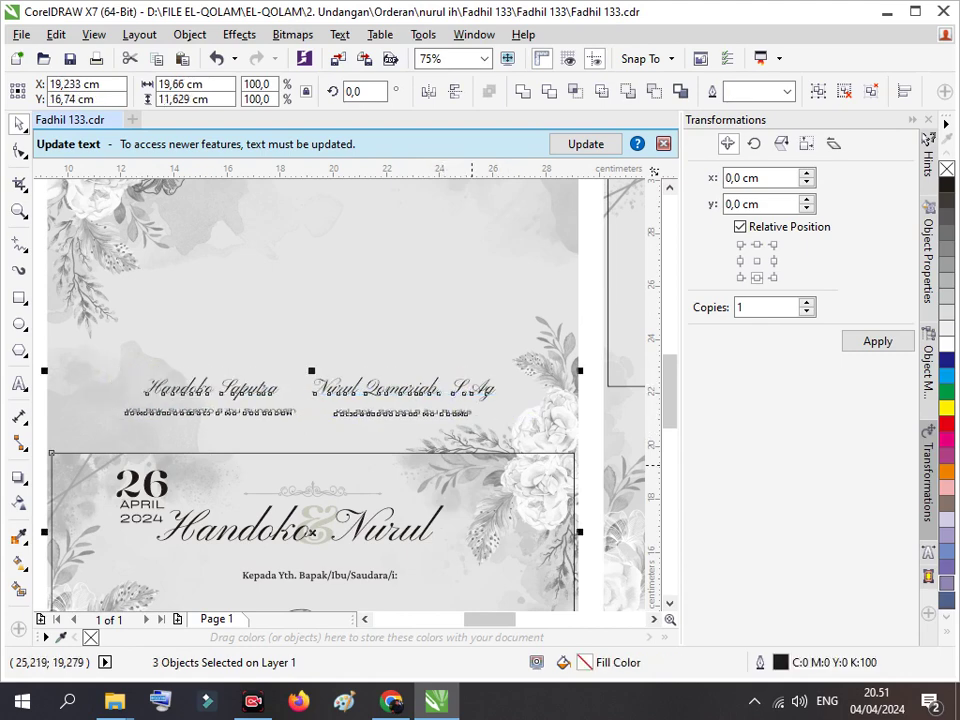
pyautogui.press('c')
pyautogui.hotkey('ctrl', 'z')
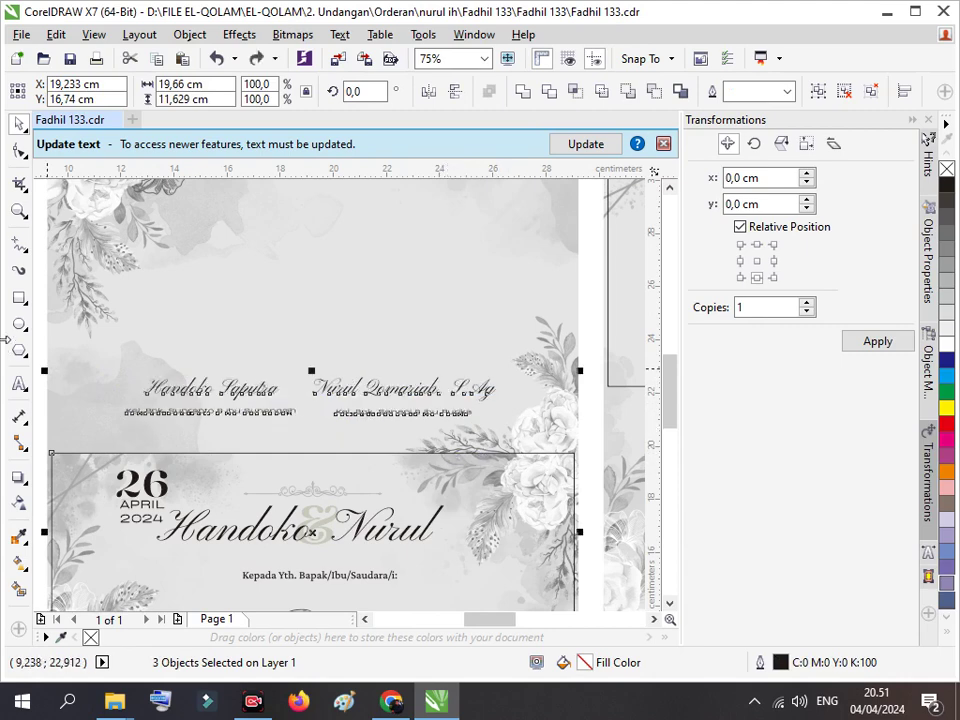
pyautogui.press('Escape')
pyautogui.moveTo(42, 354); pyautogui.dragTo(527, 422)
pyautogui.hotkey('ctrl', 'g')
pyautogui.keyDown('shift'); pyautogui.click(478, 459); pyautogui.keyUp('shift')
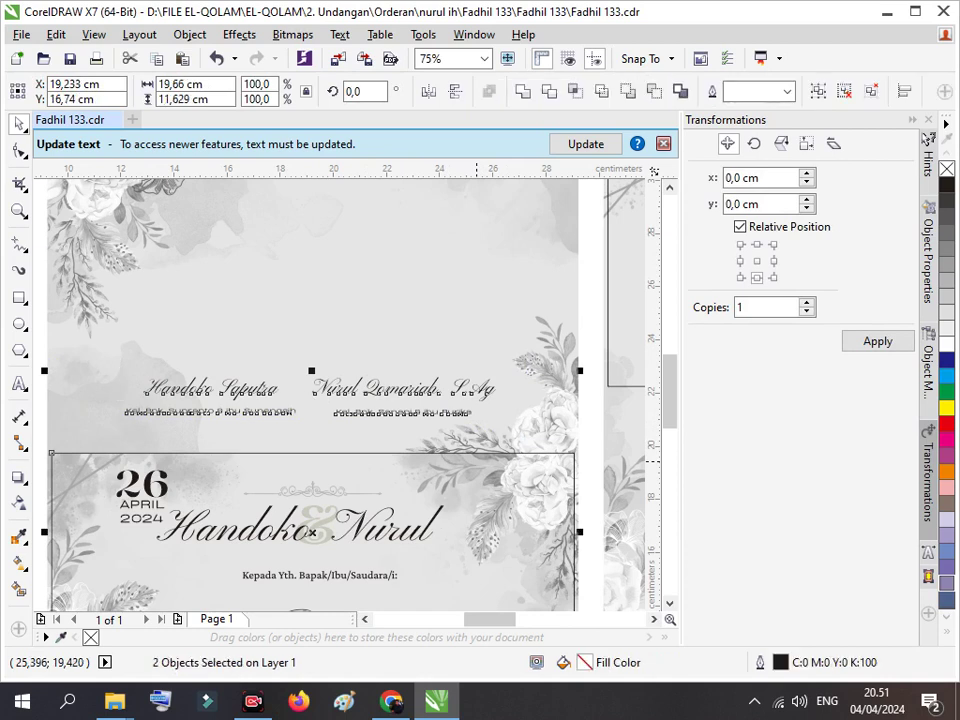
pyautogui.click(413, 420)
pyautogui.click(409, 386)
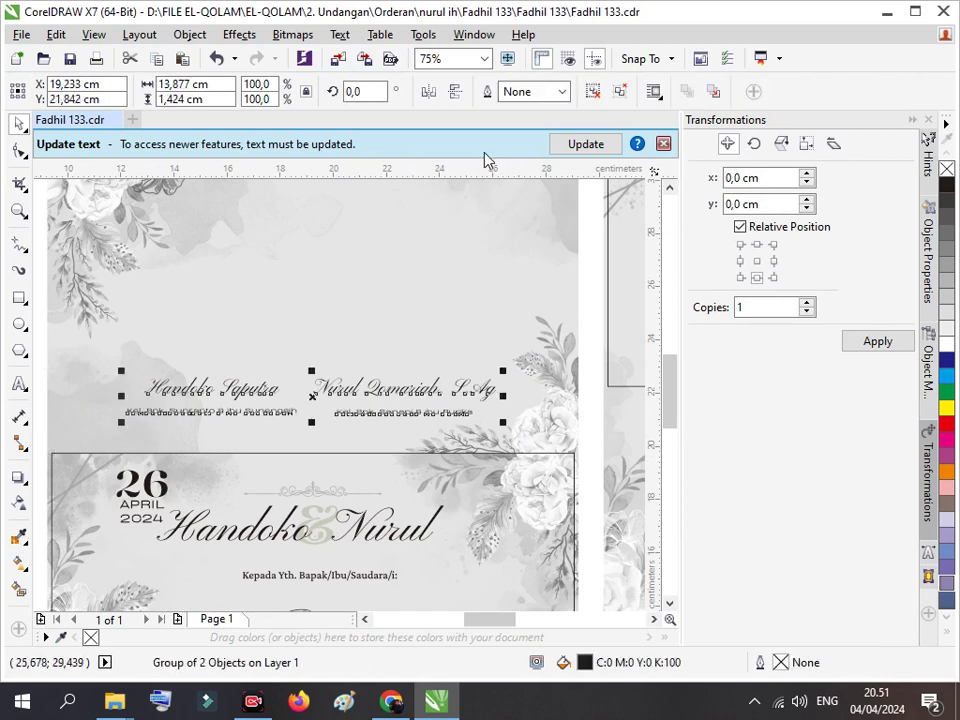
pyautogui.click(455, 93)
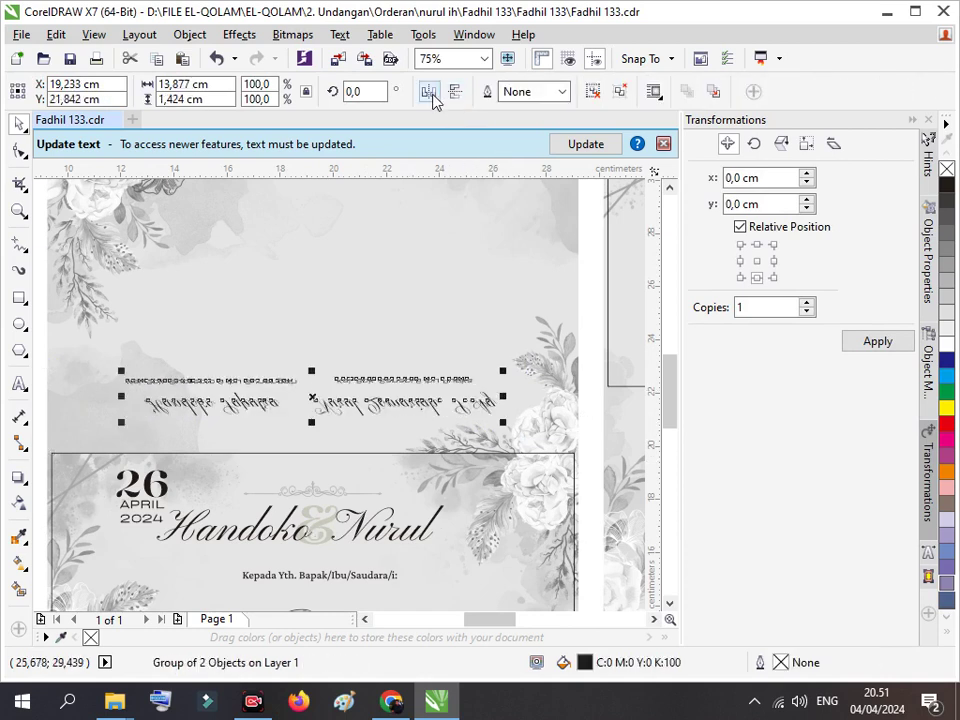
pyautogui.click(428, 93)
pyautogui.scroll(3, 432, 416)
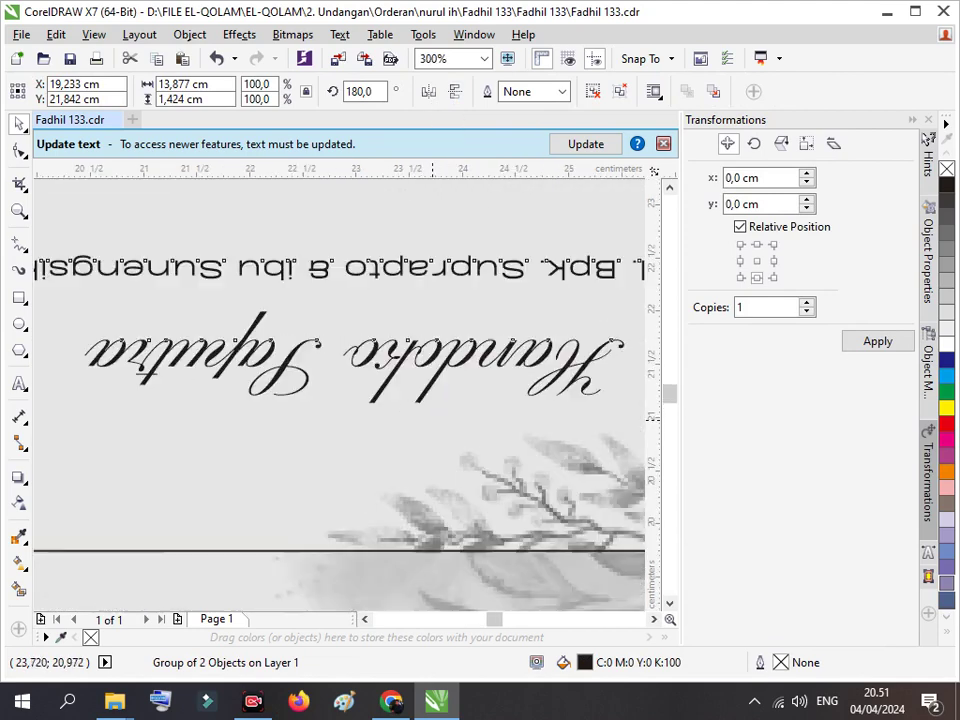
pyautogui.scroll(-5, 432, 416)
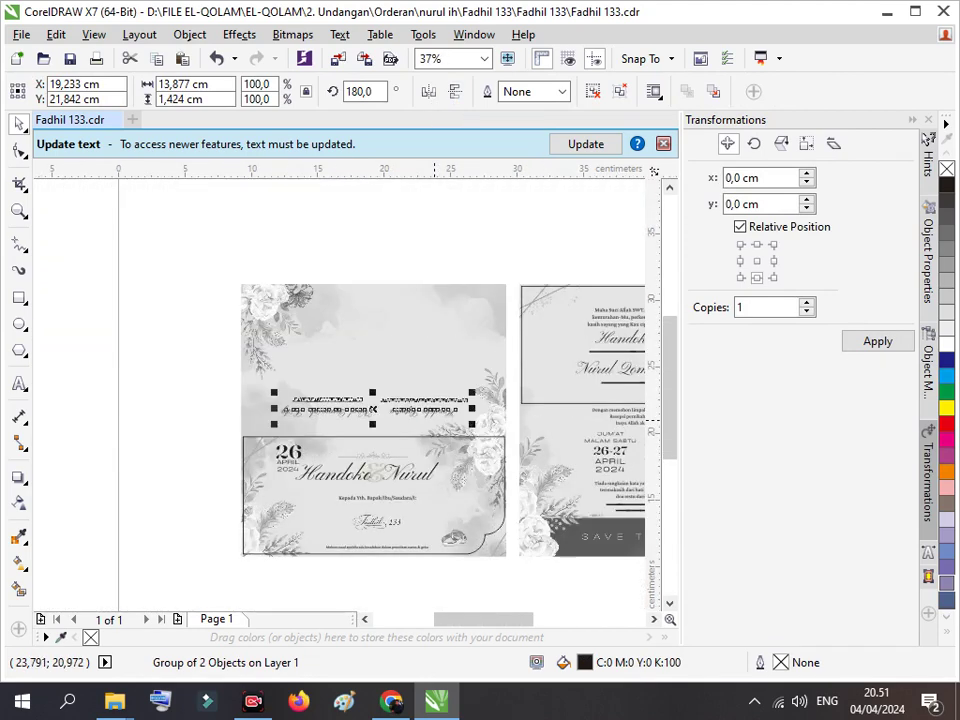
pyautogui.click(491, 472)
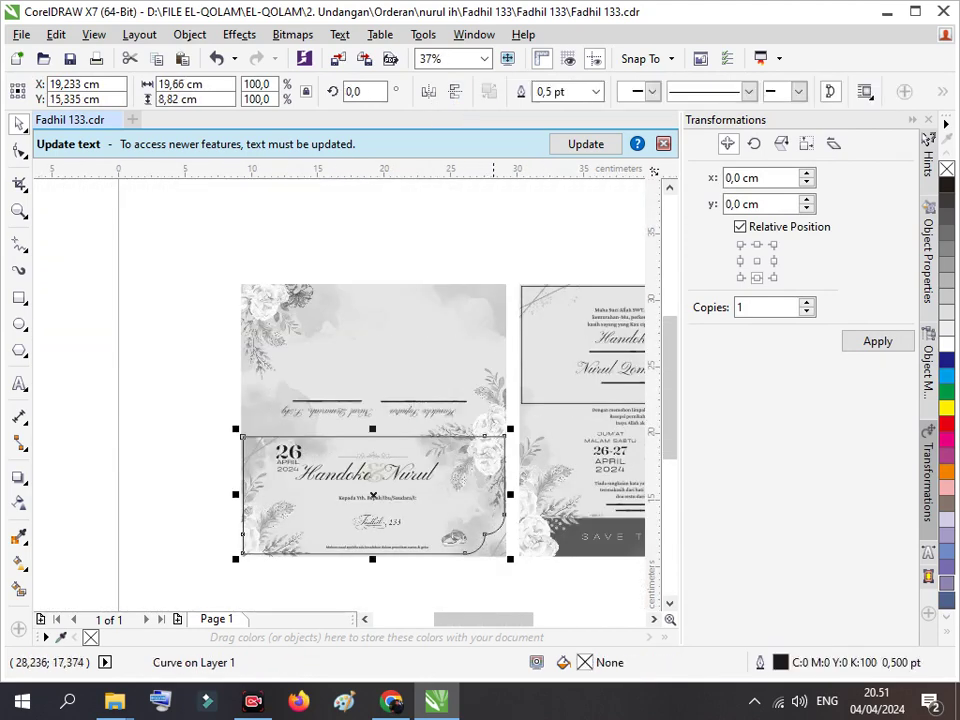
pyautogui.click(538, 380)
pyautogui.press('Escape')
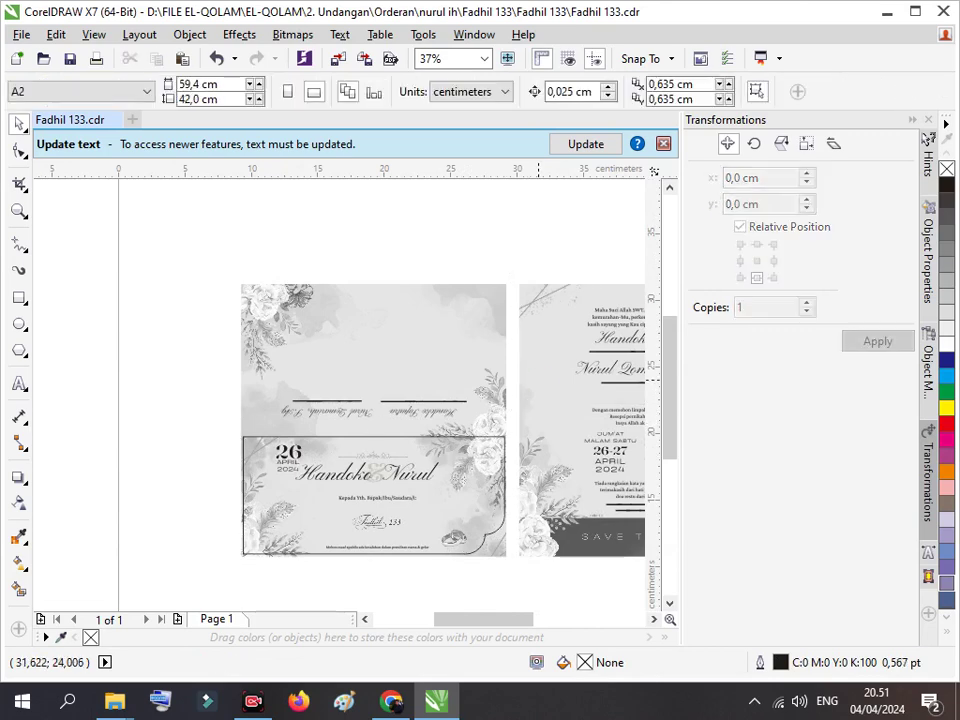
pyautogui.scroll(1, 538, 380)
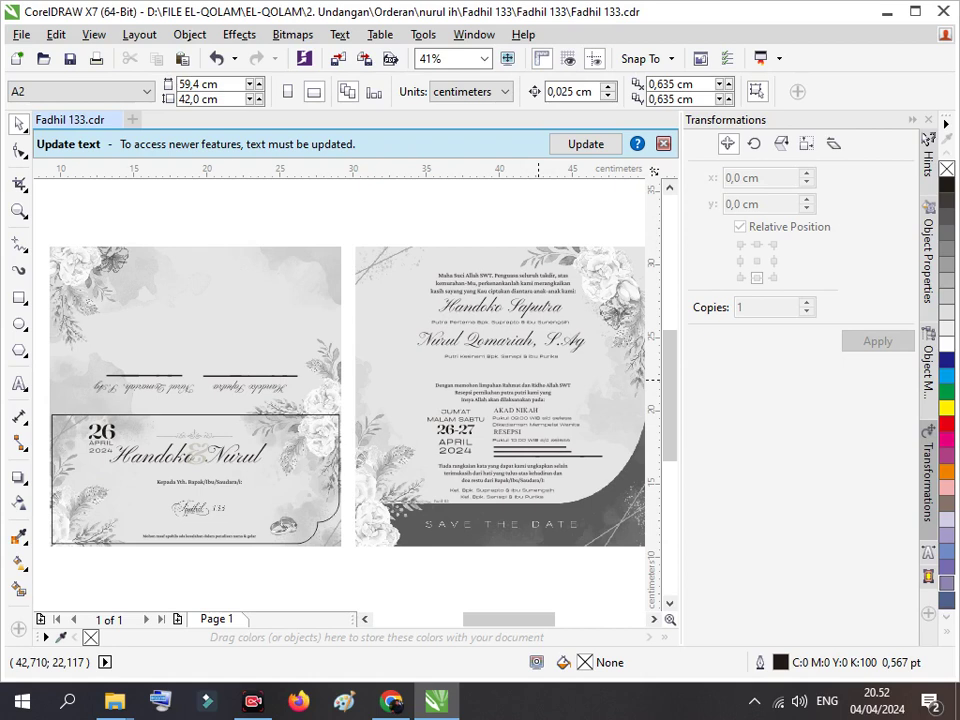
# Step: Search Google in Chrome for 'cara buat denah lokasi online'
pyautogui.click(401, 709)
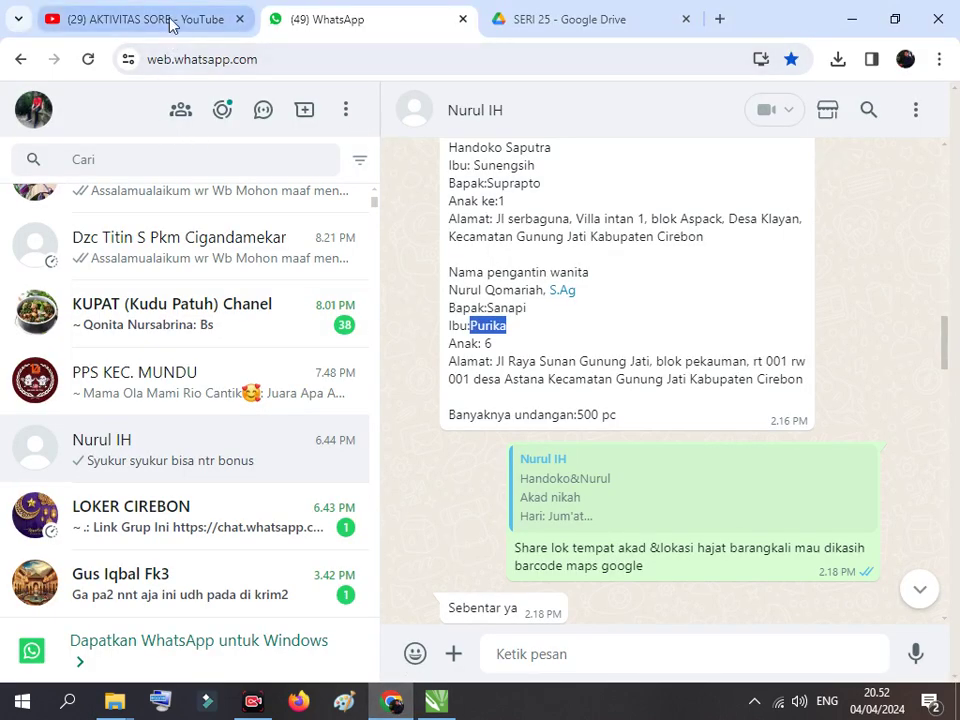
pyautogui.click(514, 14)
pyautogui.hotkey('ctrl', 'l')
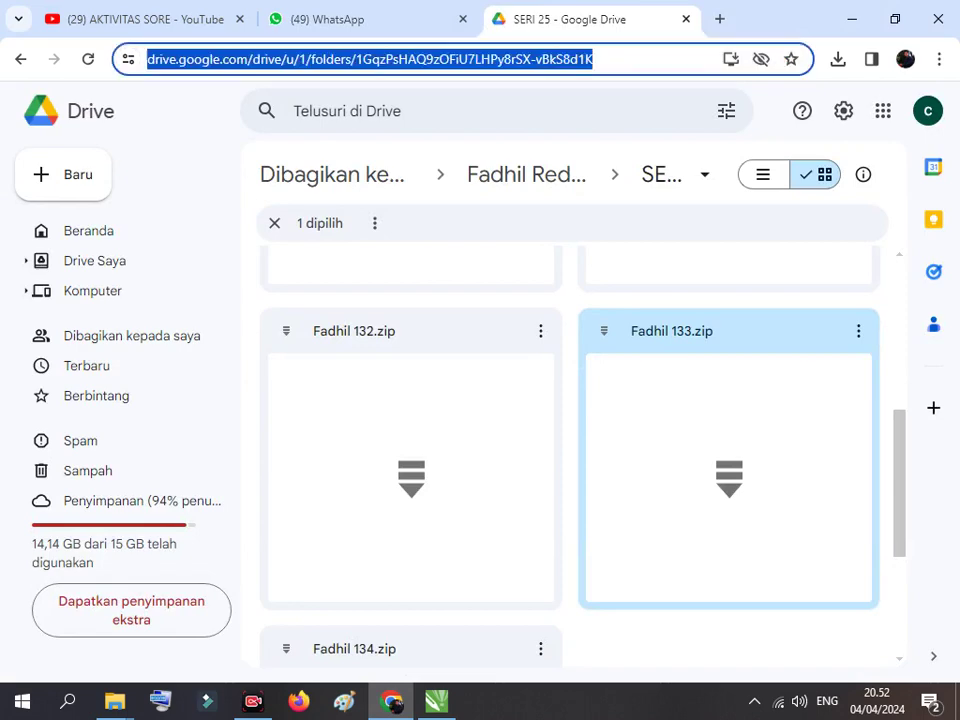
pyautogui.write('ca4a')
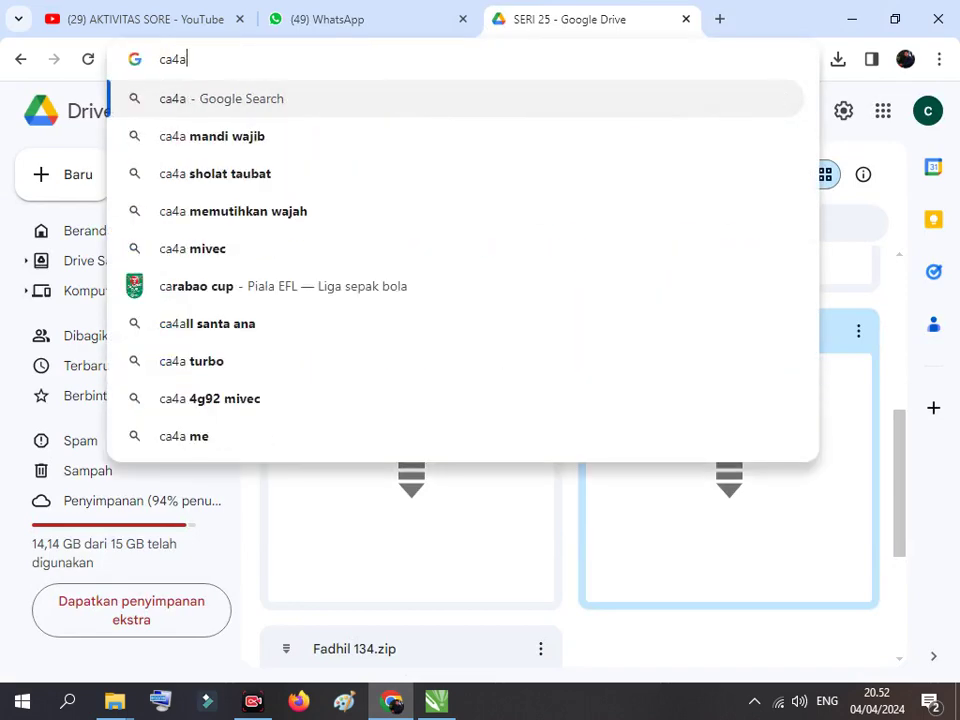
pyautogui.press('BackSpace')
pyautogui.press('BackSpace')
pyautogui.write('ra buat ')
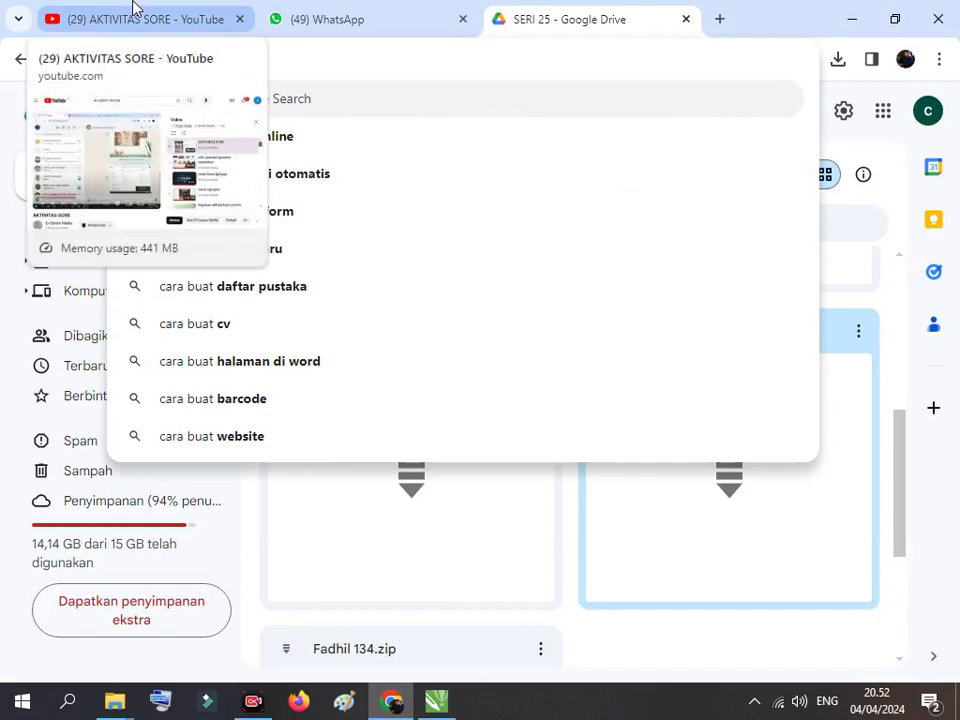
pyautogui.write('denah')
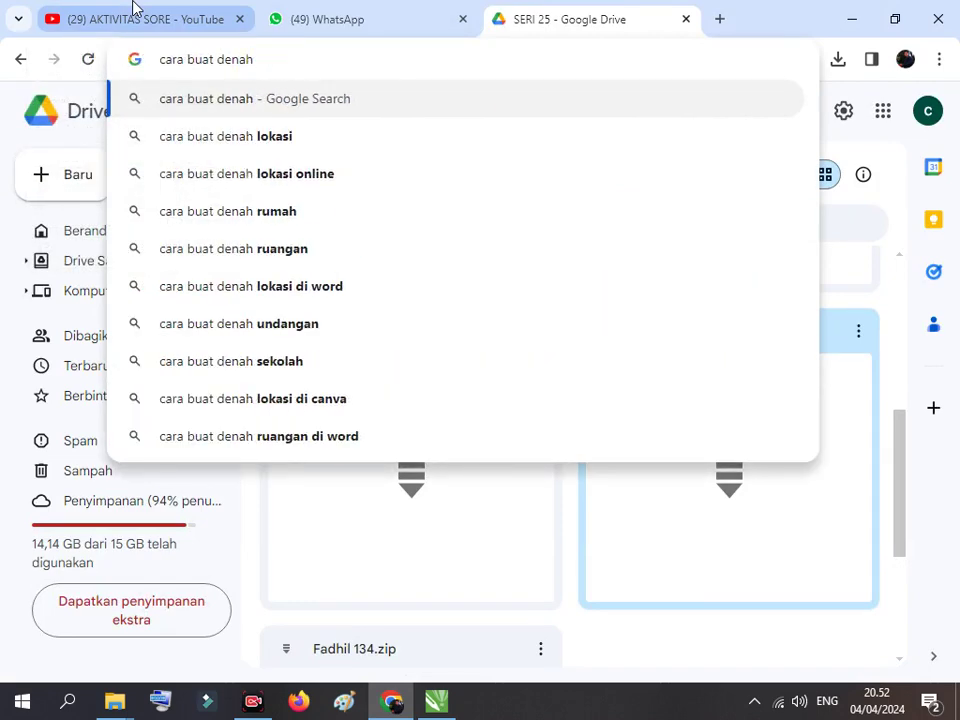
pyautogui.click(229, 176)
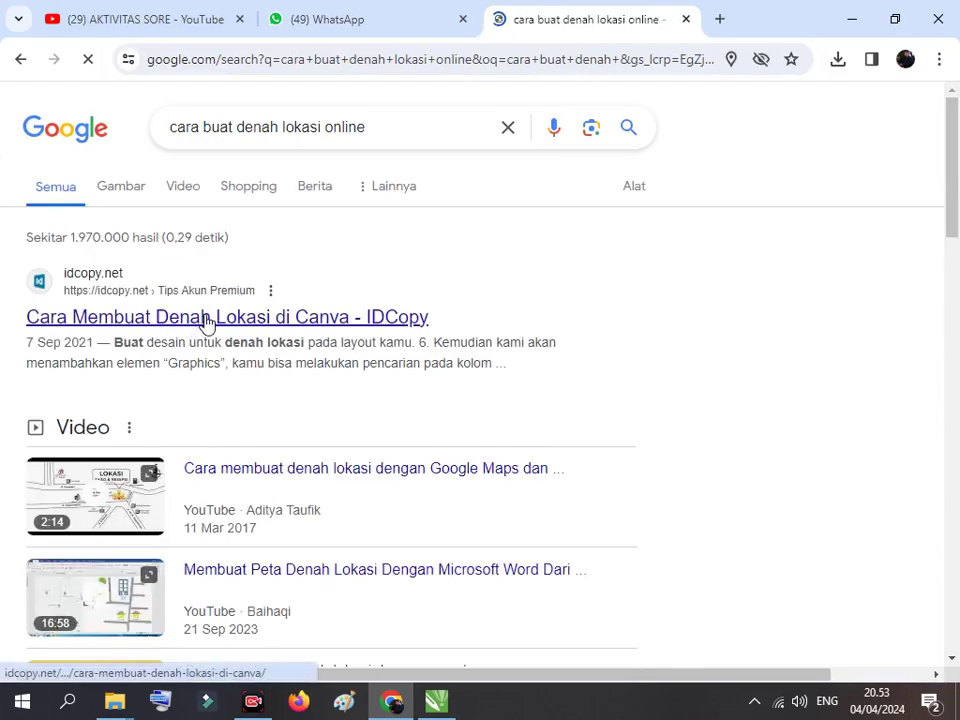
# Step: Read the IDCopy article on making location maps, then return to the search results
pyautogui.click(207, 323)
pyautogui.scroll(-5, 284, 373)
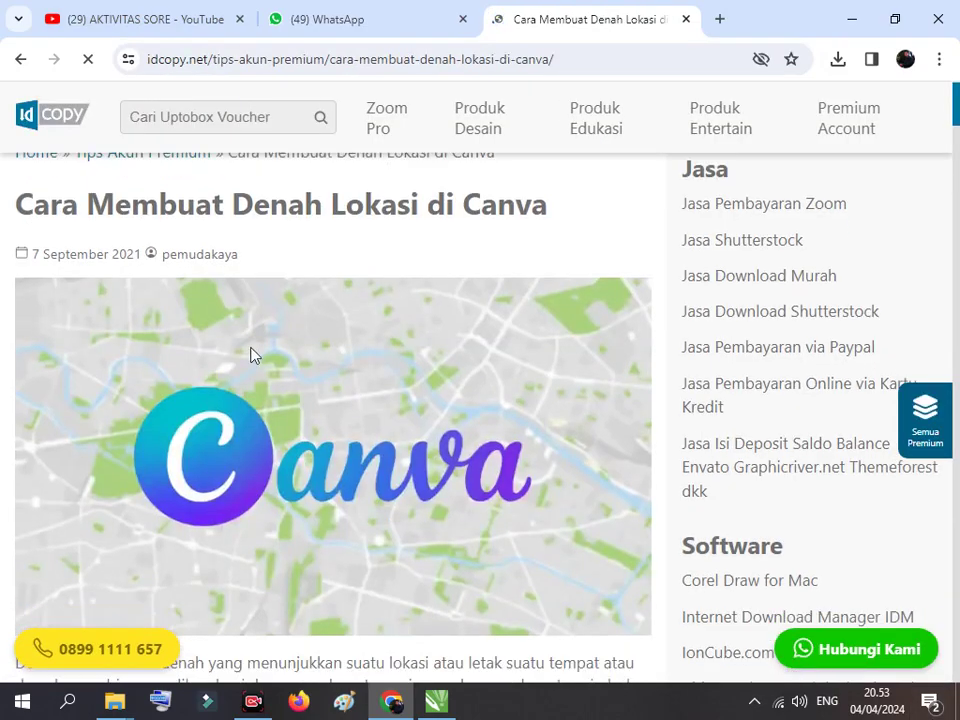
pyautogui.scroll(-8, 284, 373)
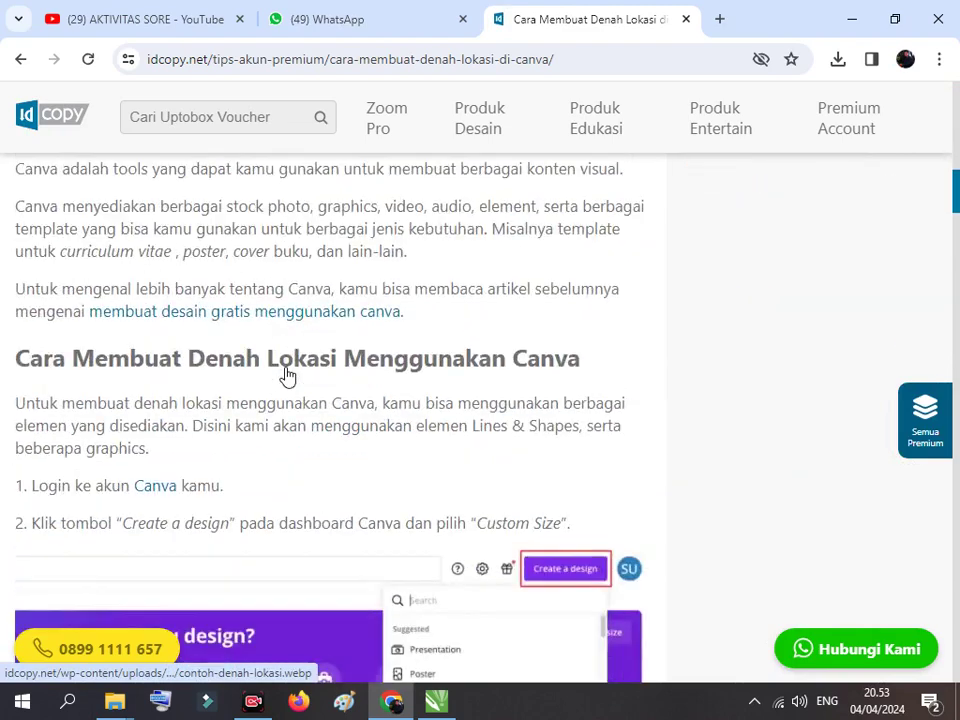
pyautogui.scroll(-10, 285, 375)
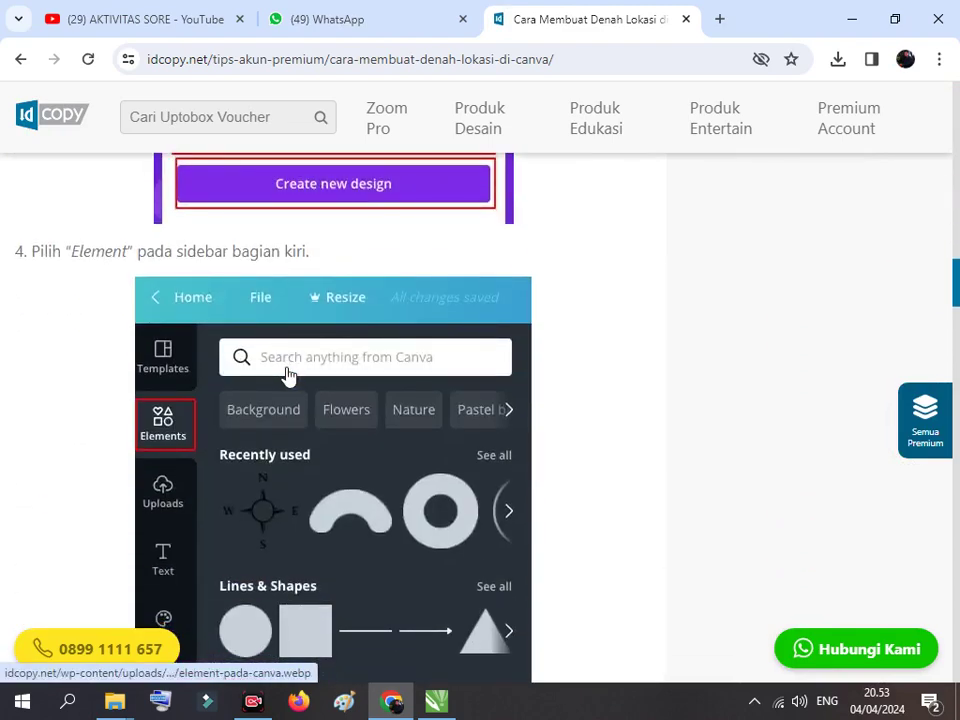
pyautogui.scroll(-8, 289, 376)
pyautogui.scroll(-6, 301, 383)
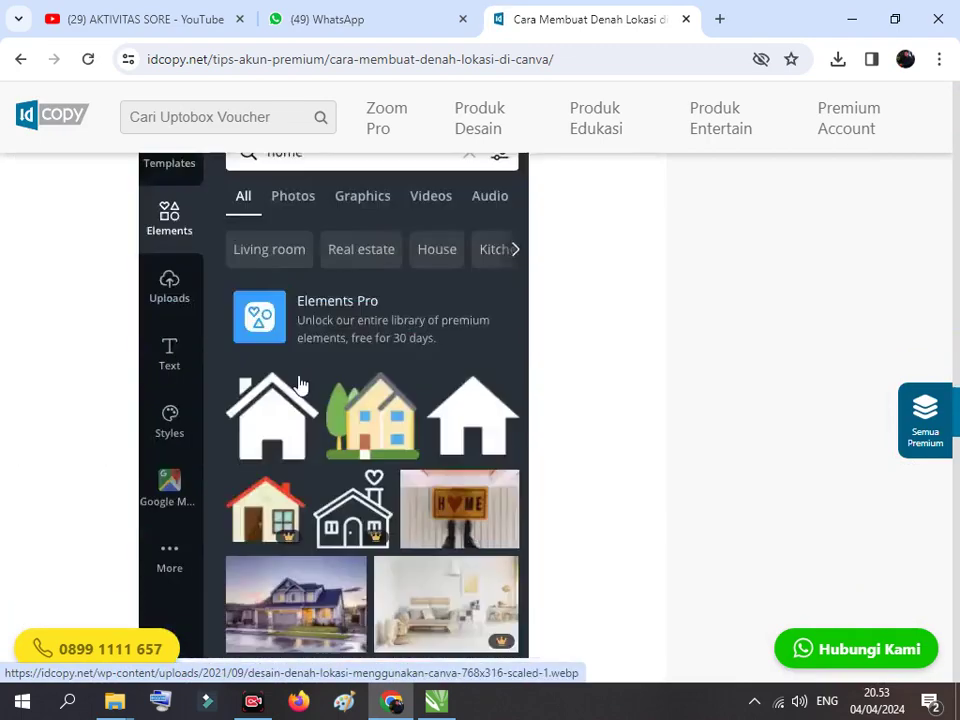
pyautogui.click(20, 62)
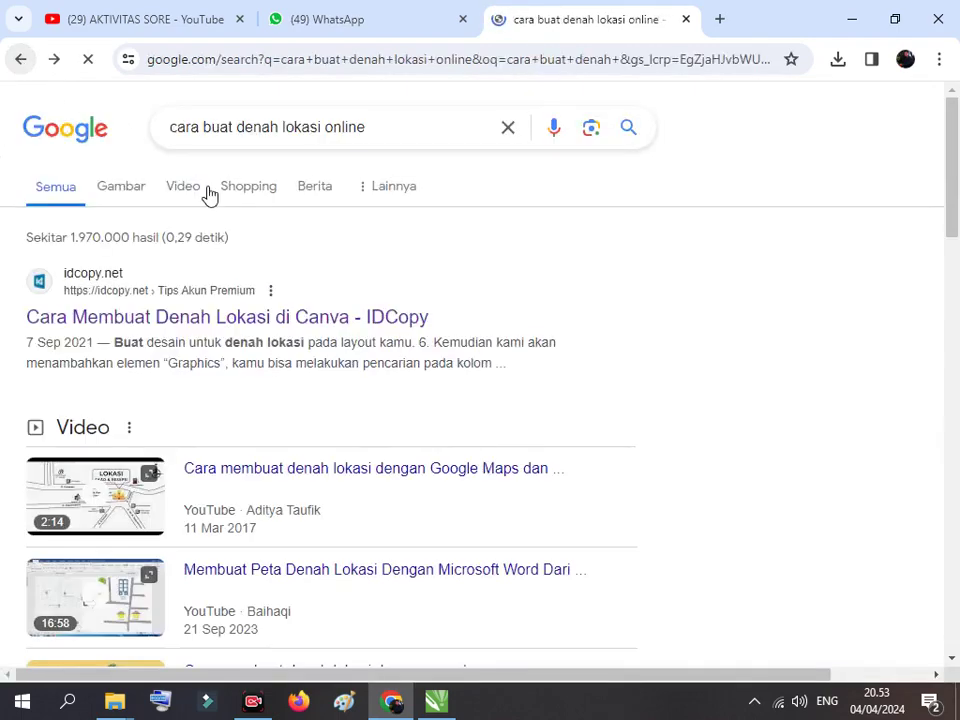
pyautogui.scroll(-7, 208, 197)
pyautogui.scroll(-7, 330, 400)
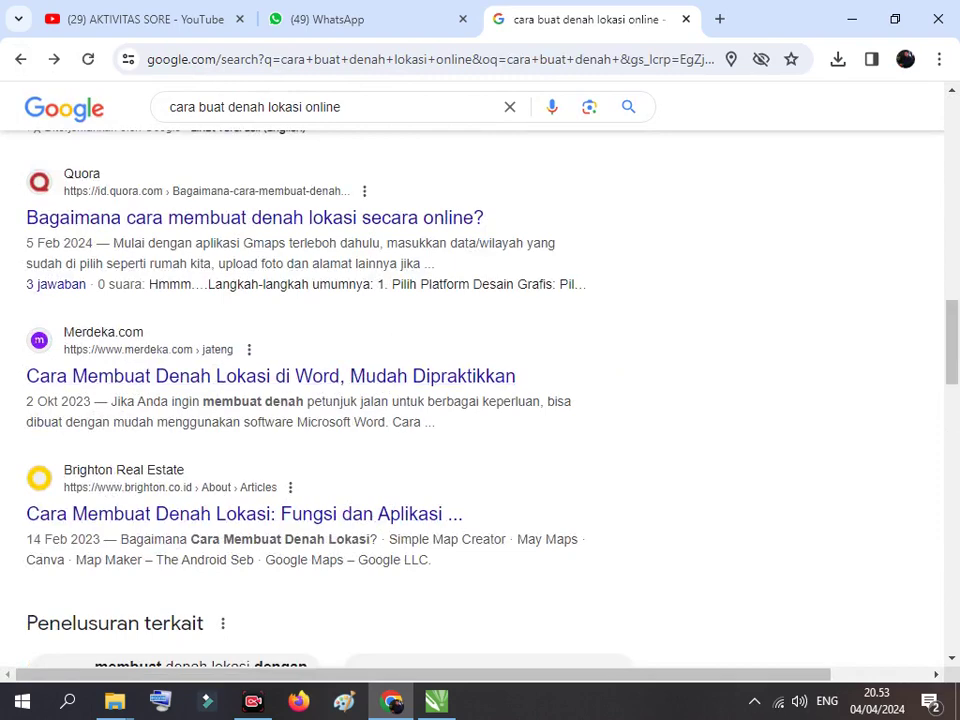
# Step: Find the 2.28 PM map message in the WhatsApp chat and open the shared location
pyautogui.click(390, 20)
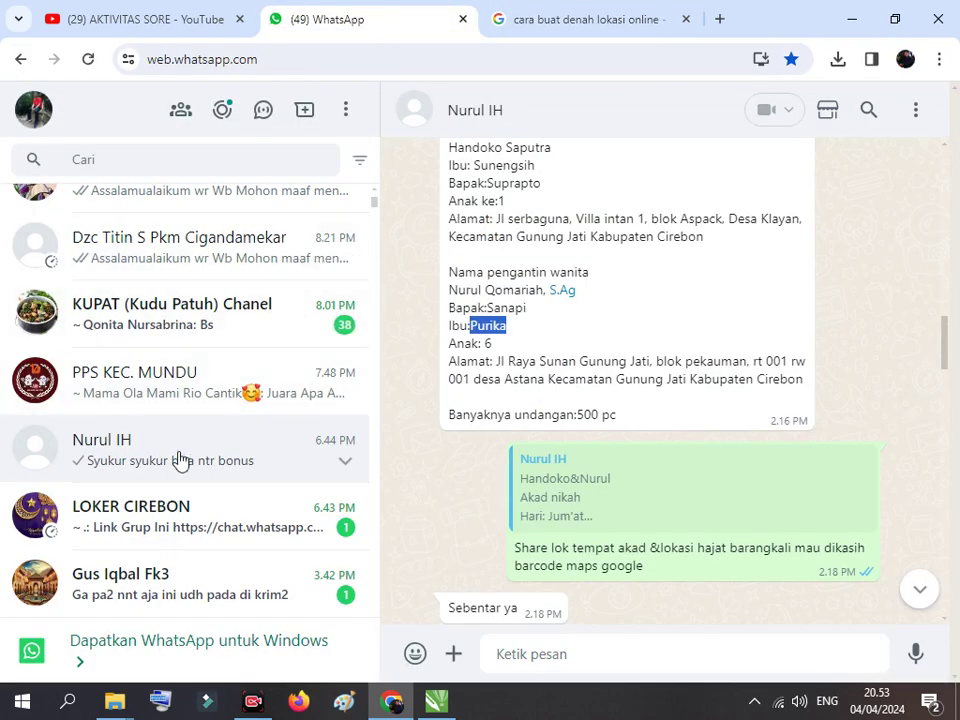
pyautogui.click(306, 431)
pyautogui.scroll(5, 660, 380)
pyautogui.scroll(-5, 660, 380)
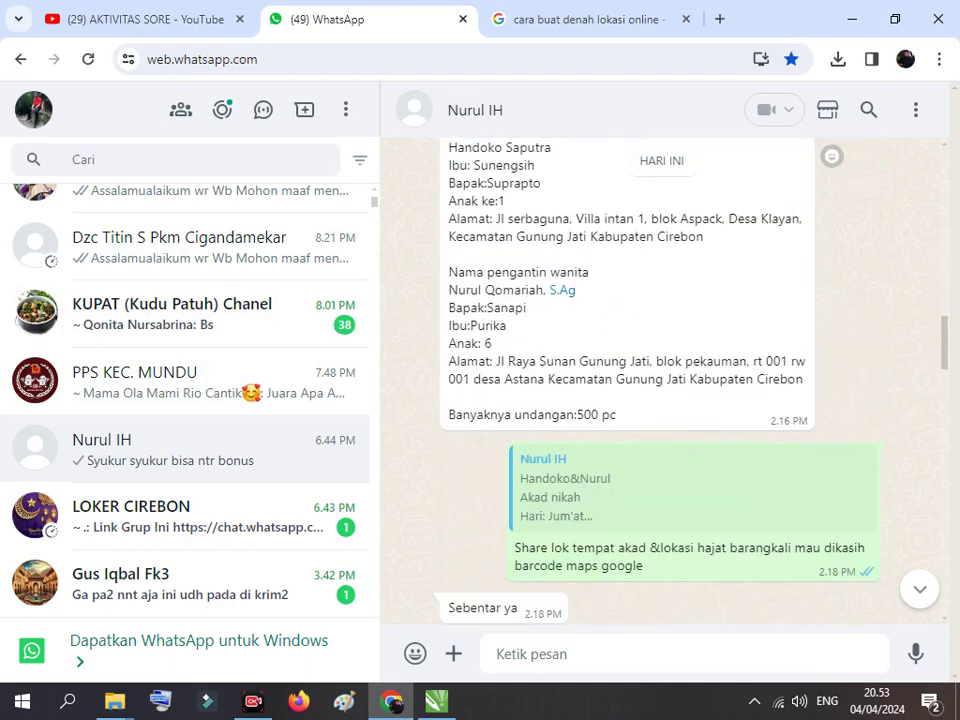
pyautogui.scroll(15, 480, 369)
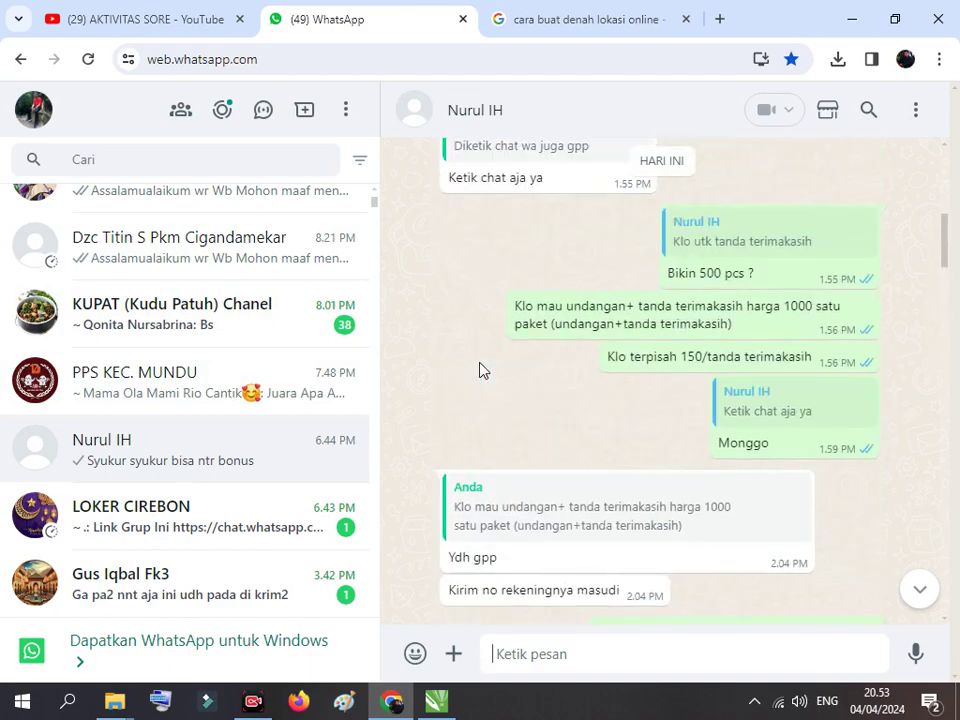
pyautogui.scroll(15, 480, 369)
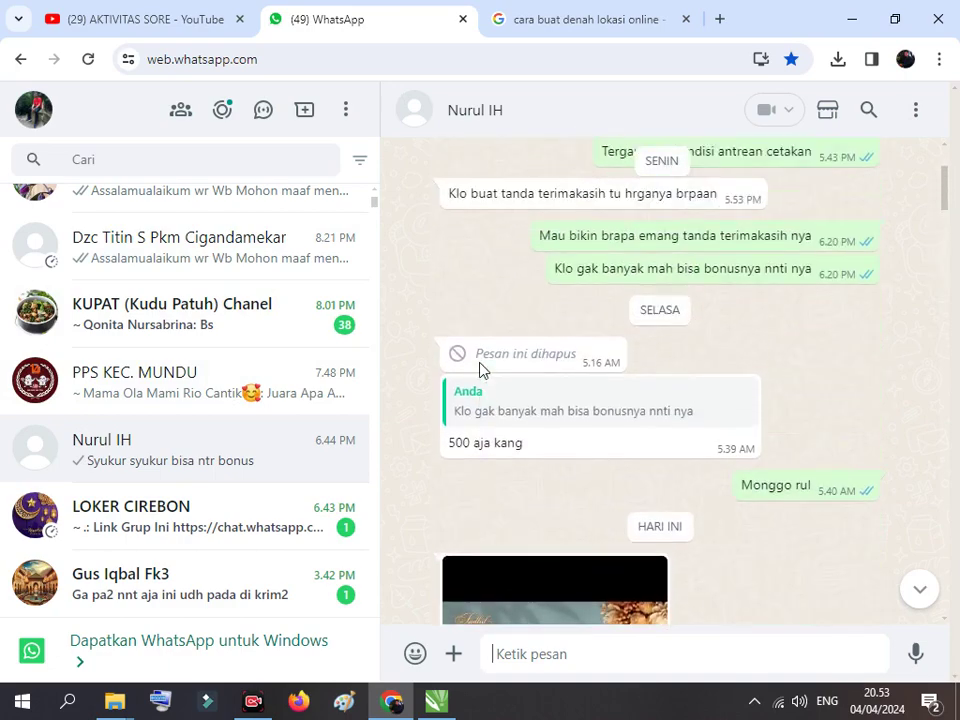
pyautogui.scroll(4, 480, 369)
pyautogui.scroll(-15, 480, 369)
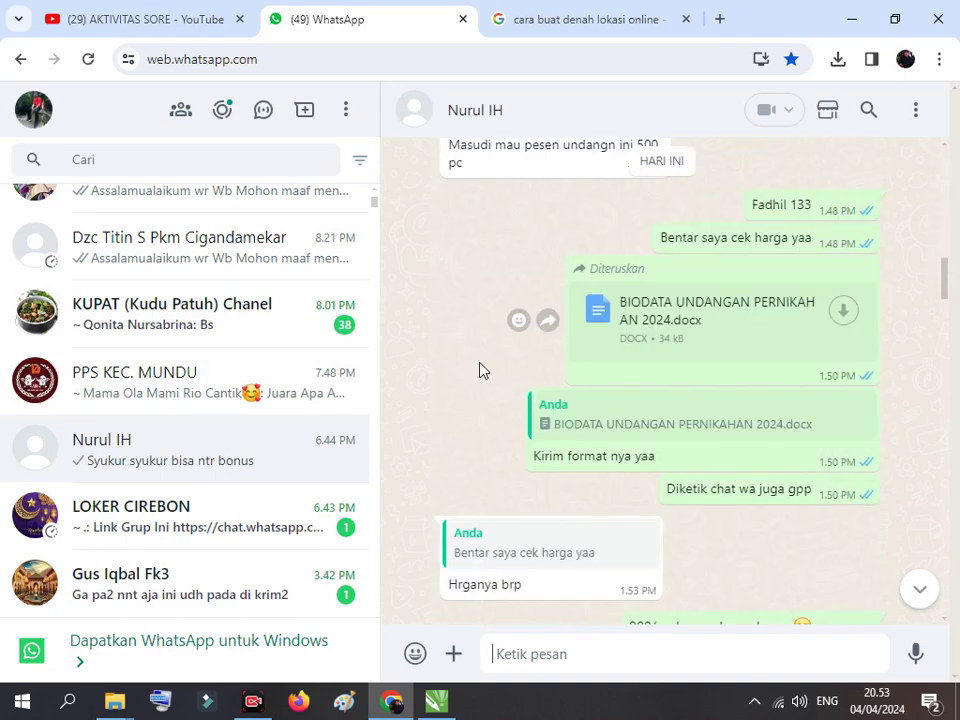
pyautogui.scroll(-12, 480, 369)
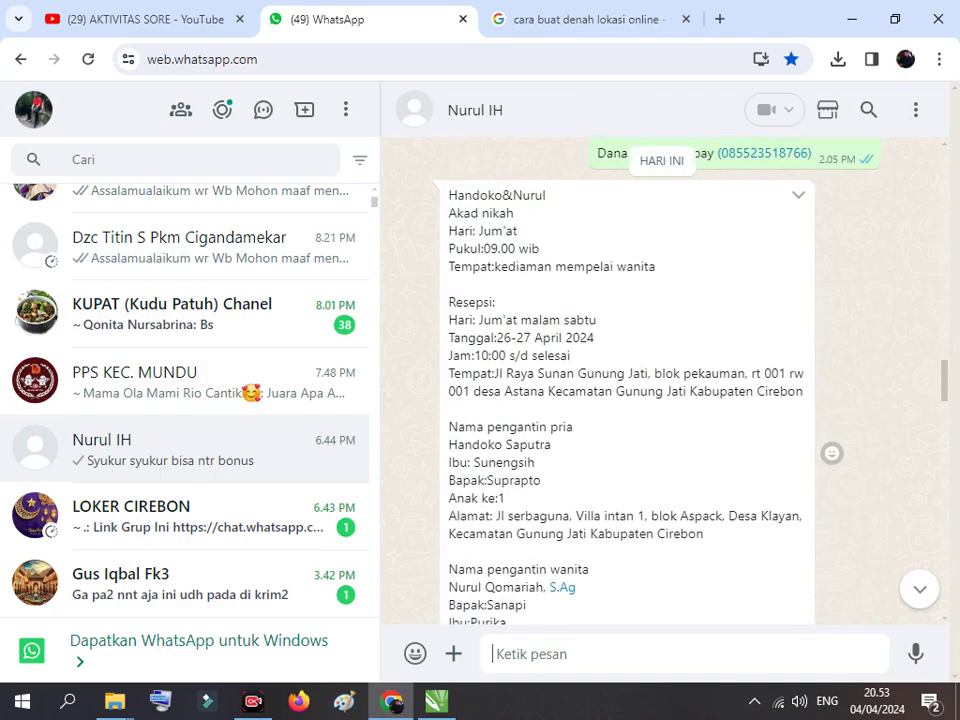
pyautogui.scroll(-3, 576, 514)
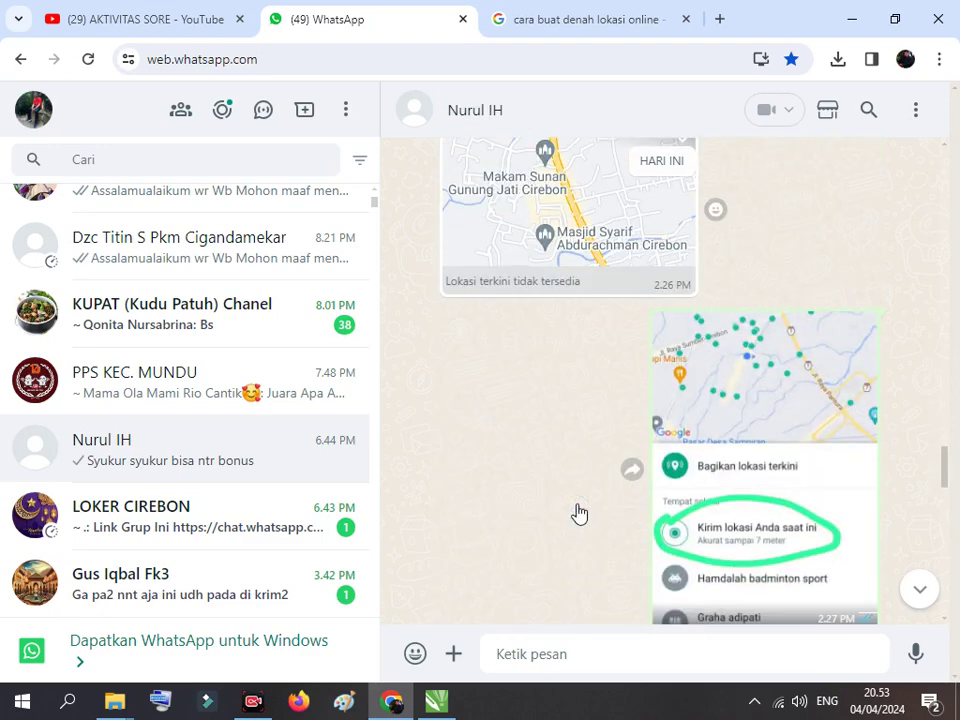
pyautogui.scroll(-4, 668, 389)
pyautogui.click(666, 388)
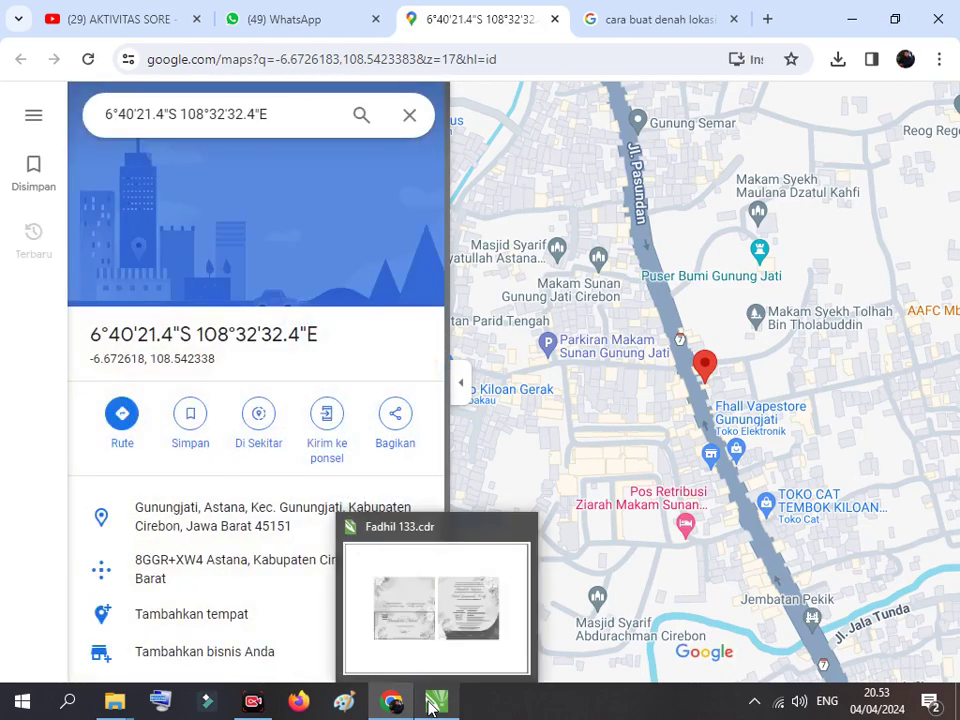
# Step: Toggle the CorelDRAW window while the Google Maps venue page finishes loading
pyautogui.click(432, 702)
pyautogui.click(427, 703)
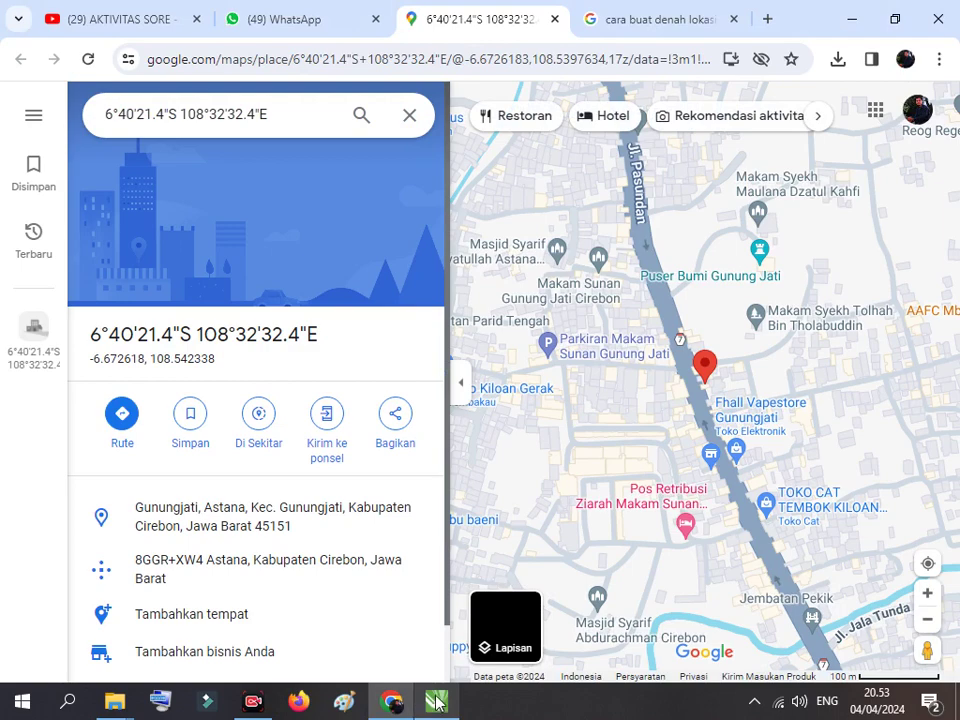
pyautogui.click(420, 703)
pyautogui.scroll(3, 544, 472)
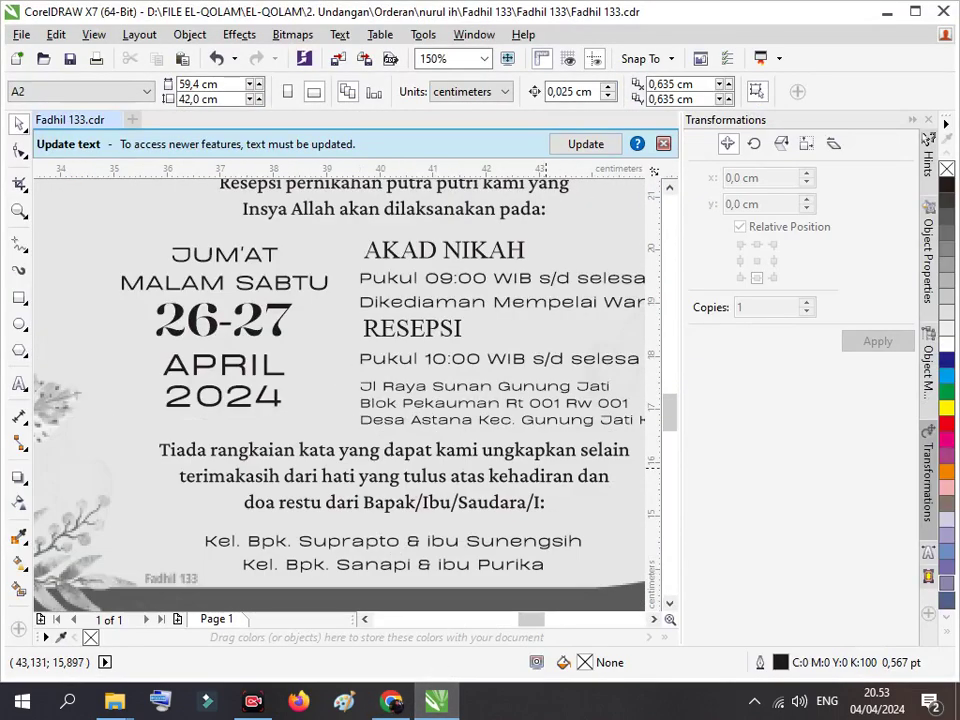
pyautogui.click(655, 620)
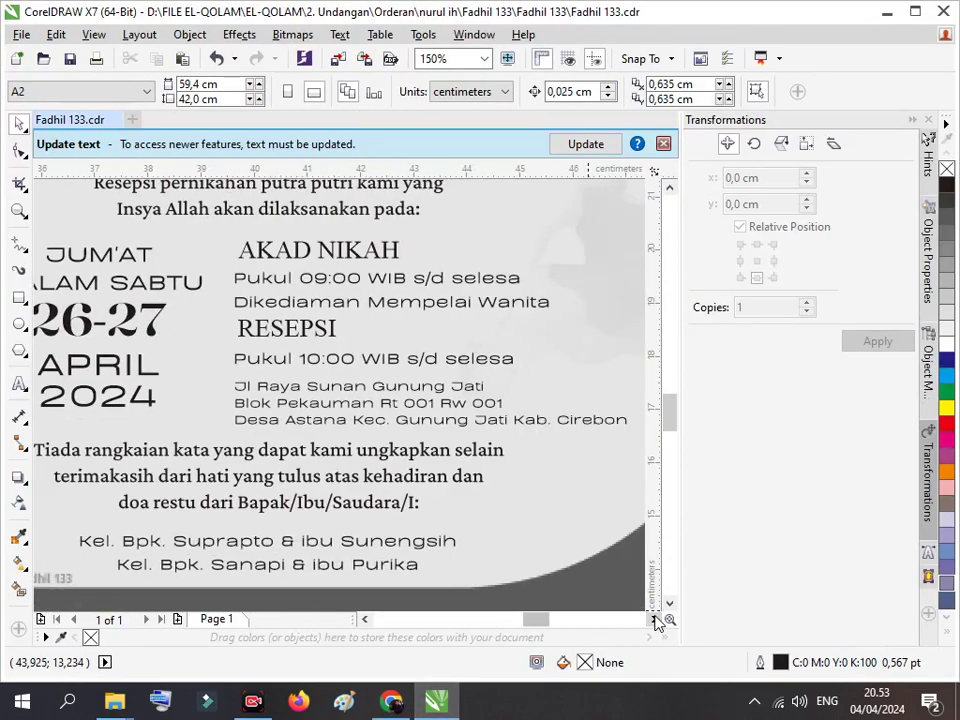
pyautogui.doubleClick(452, 402)
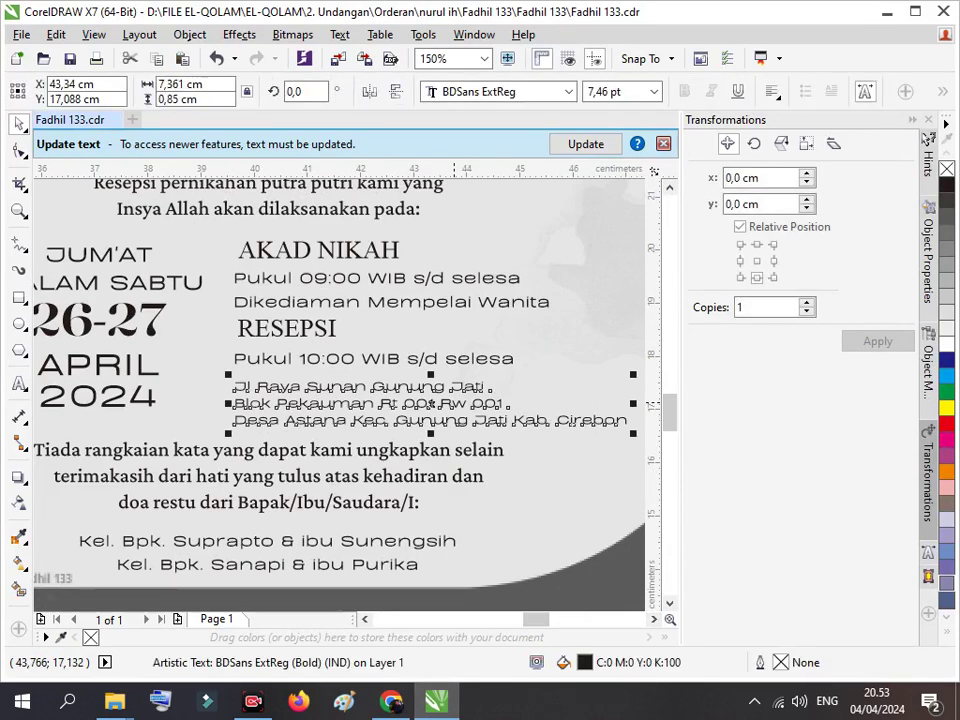
pyautogui.moveTo(440, 402); pyautogui.dragTo(505, 402)
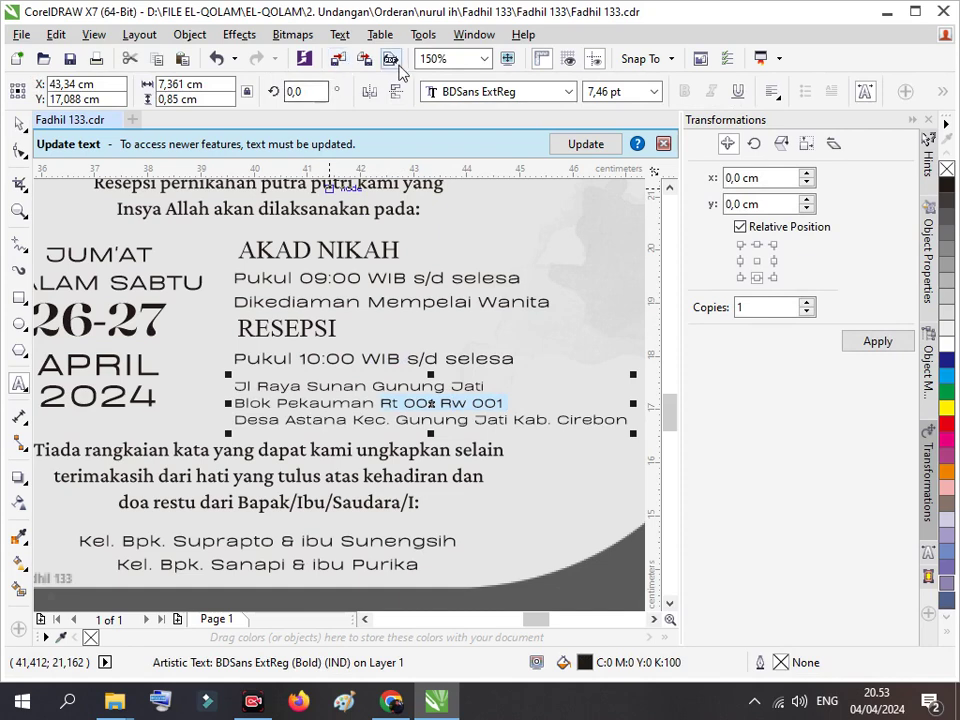
pyautogui.click(357, 35)
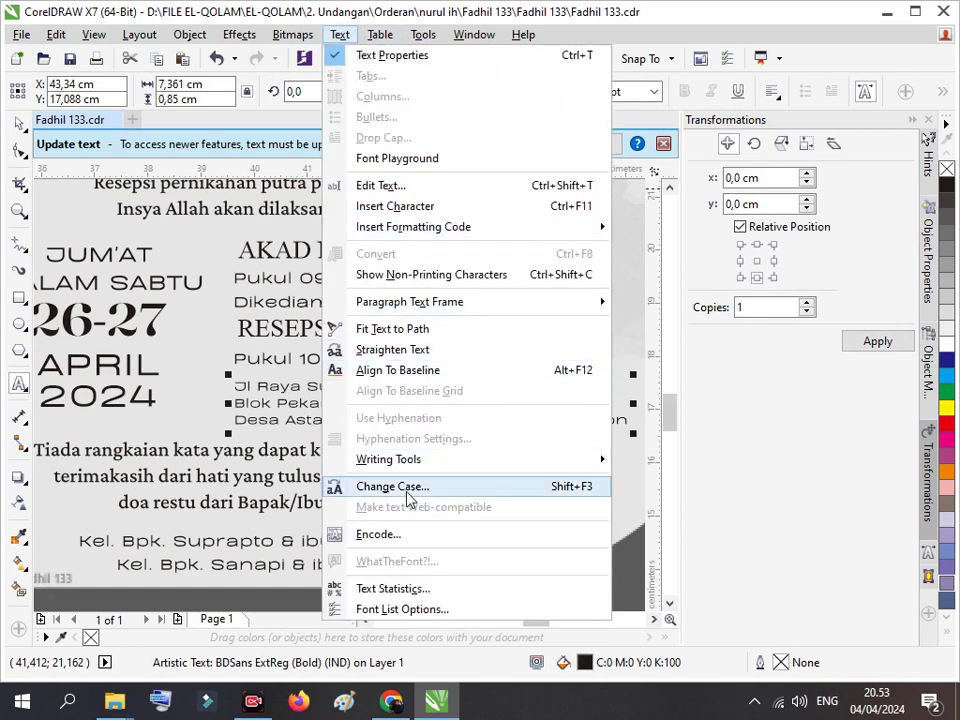
pyautogui.click(380, 486)
pyautogui.click(400, 338)
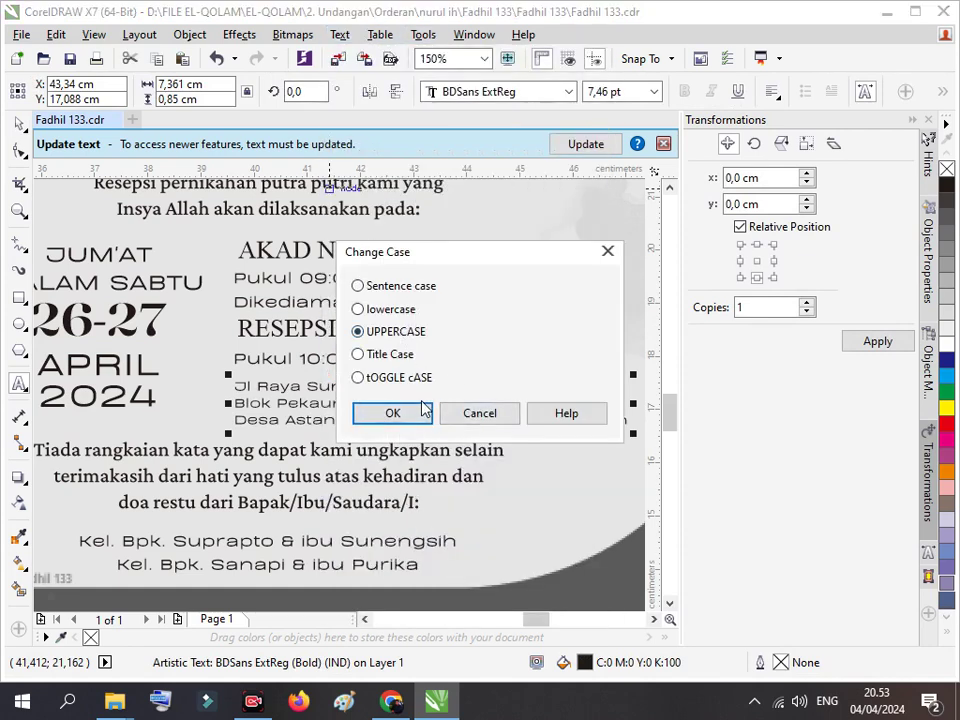
pyautogui.click(418, 418)
pyautogui.click(18, 124)
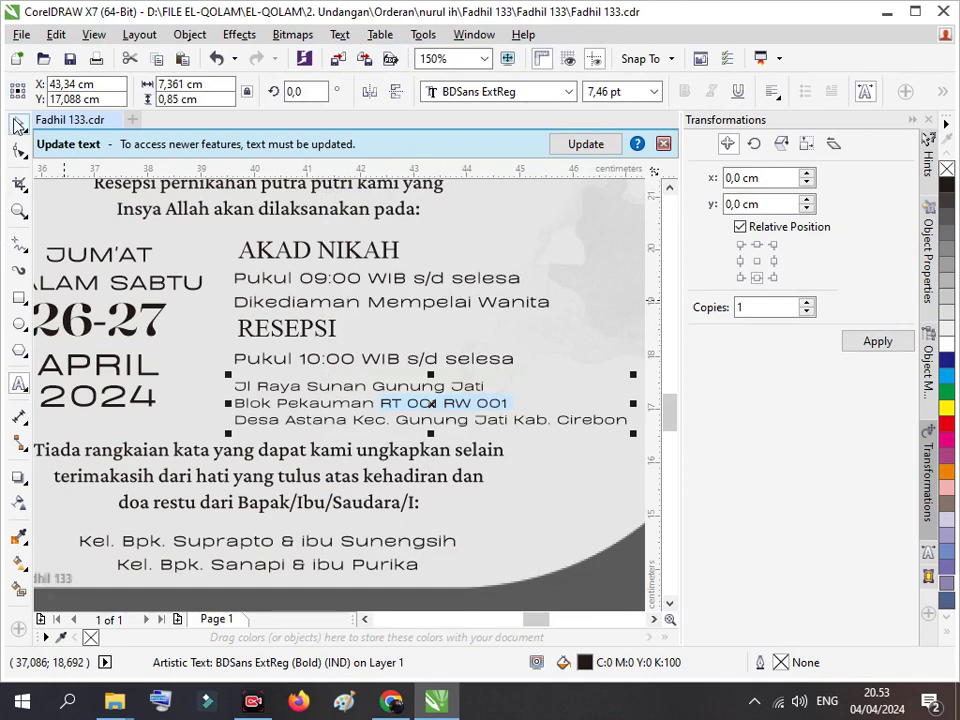
# Step: Scroll over the right page to review the Akad Nikah and Resepsi details
pyautogui.scroll(-1, 324, 373)
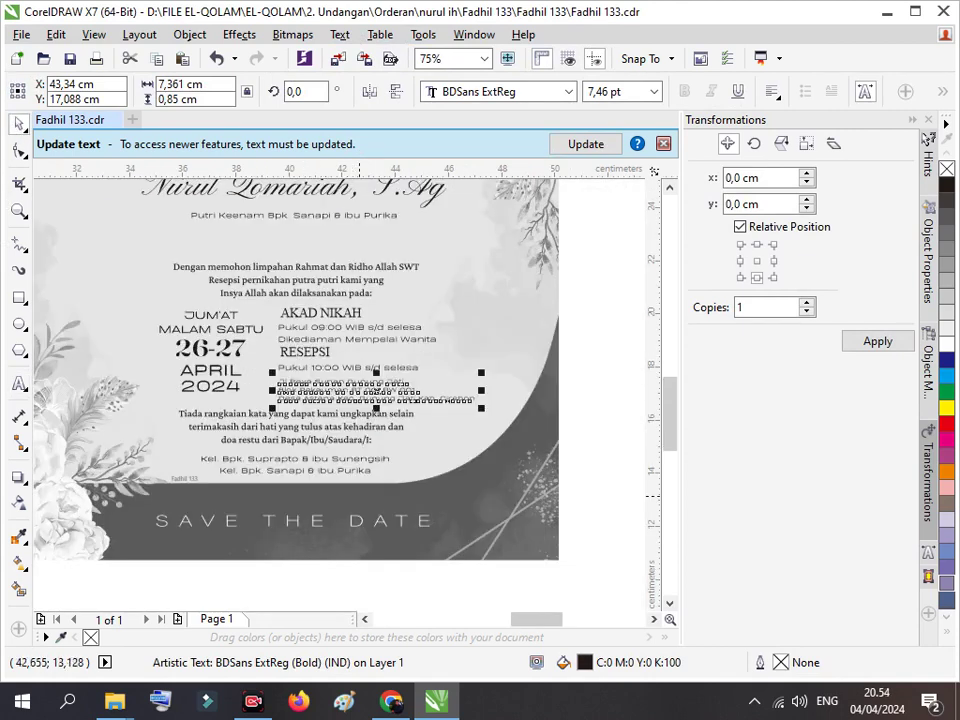
pyautogui.scroll(-1, 321, 278)
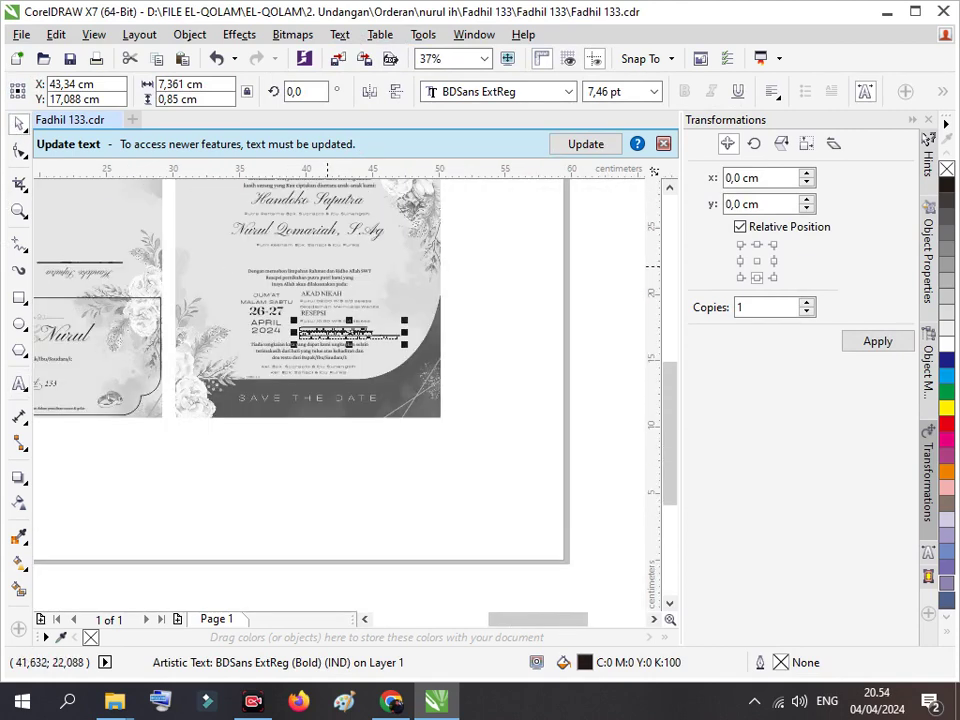
pyautogui.scroll(1, 298, 216)
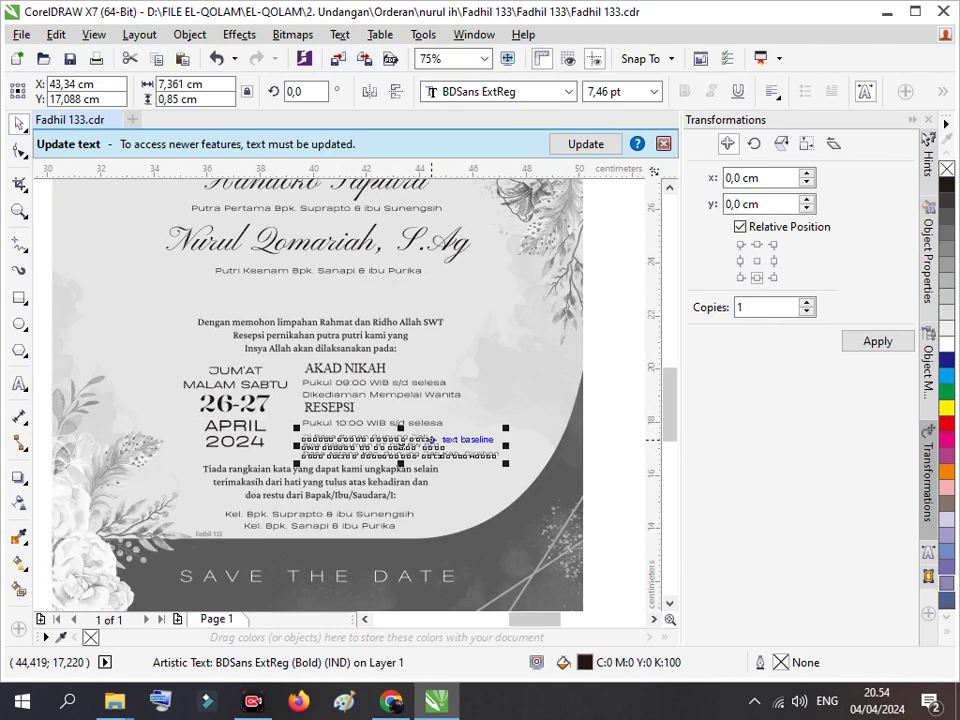
pyautogui.scroll(-1, 431, 440)
pyautogui.scroll(1, 343, 276)
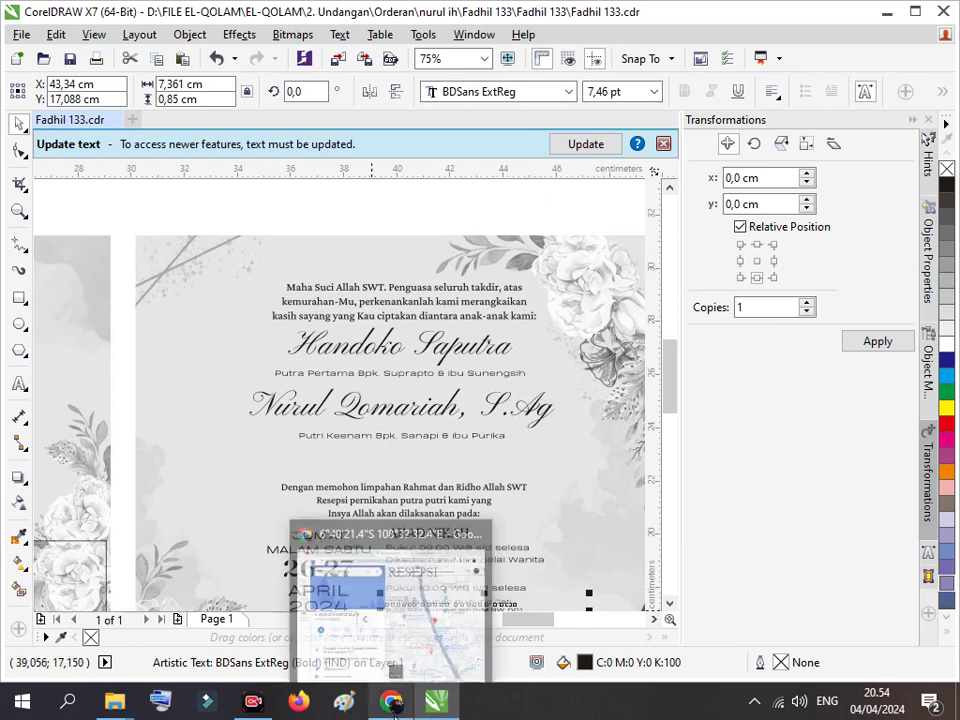
# Step: Copy the venue's Google Maps share link via Bagikan, then return to the search tab
pyautogui.click(389, 704)
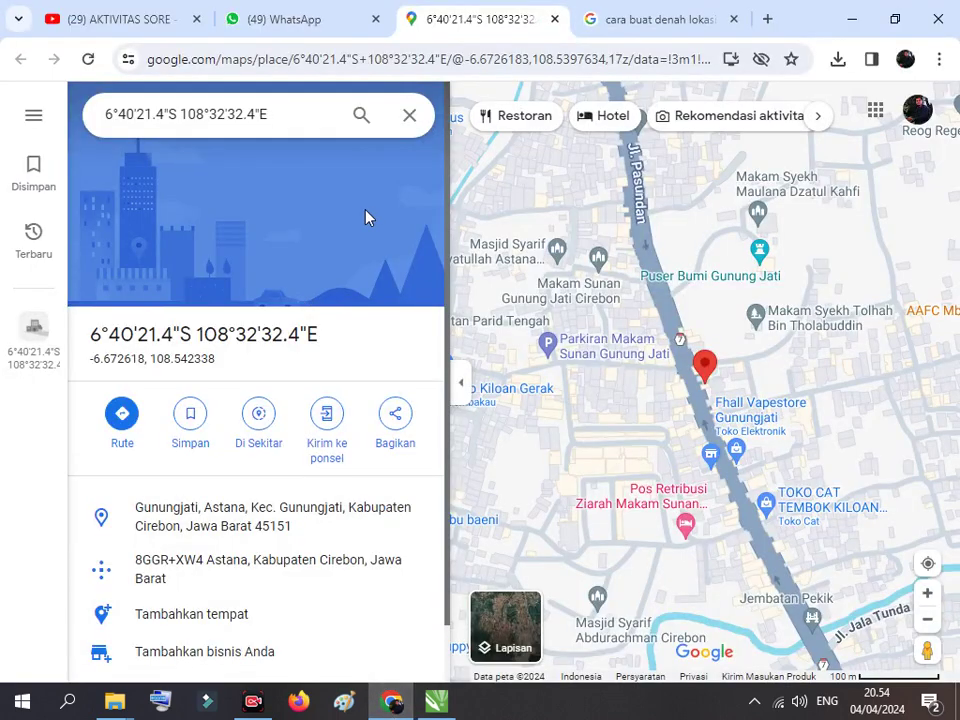
pyautogui.click(414, 420)
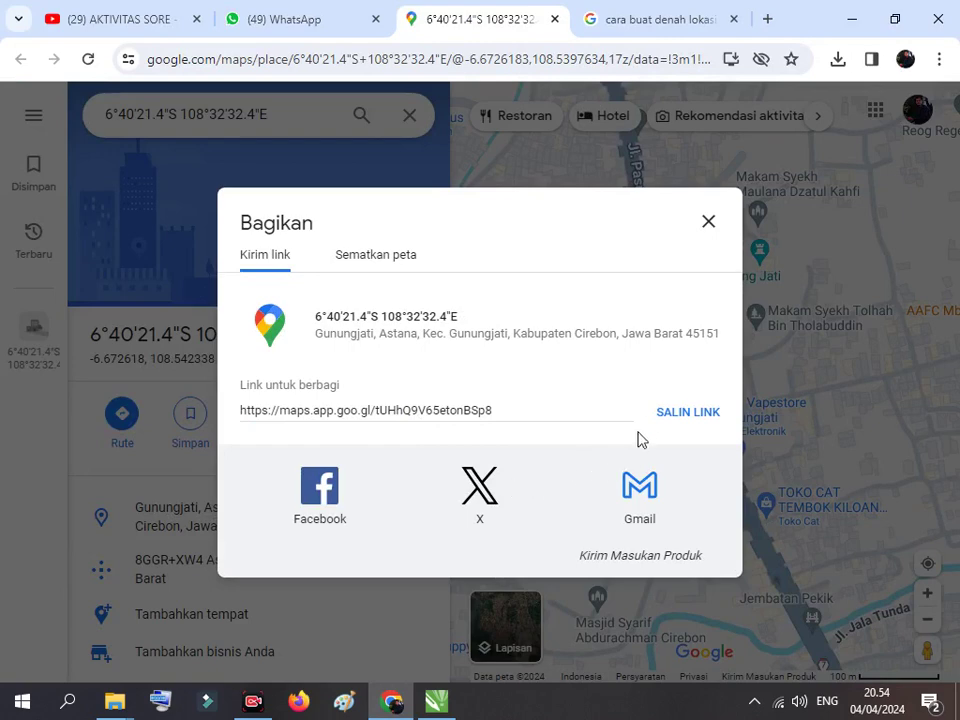
pyautogui.click(675, 411)
pyautogui.click(687, 20)
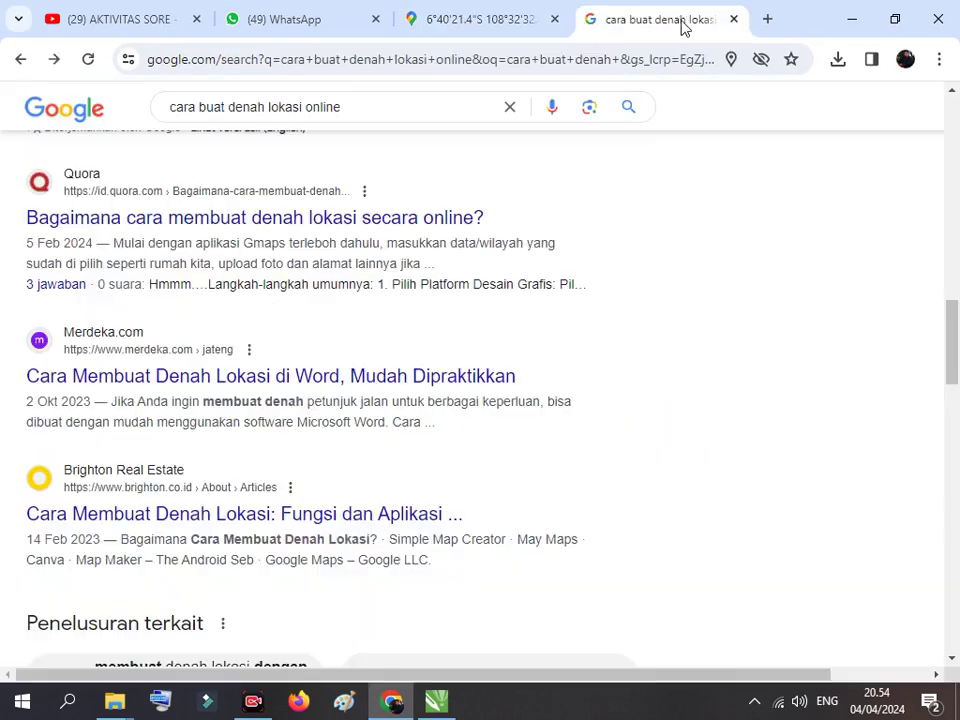
# Step: Search Google for 'barcode generator' and open the QR Code Generator site
pyautogui.click(617, 55)
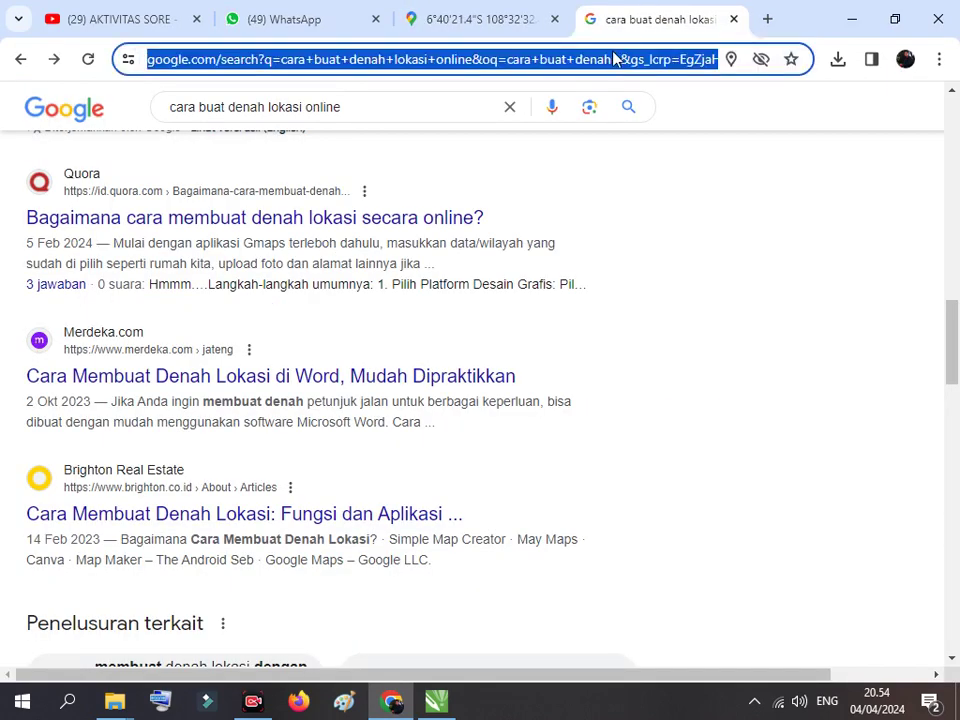
pyautogui.write('barc')
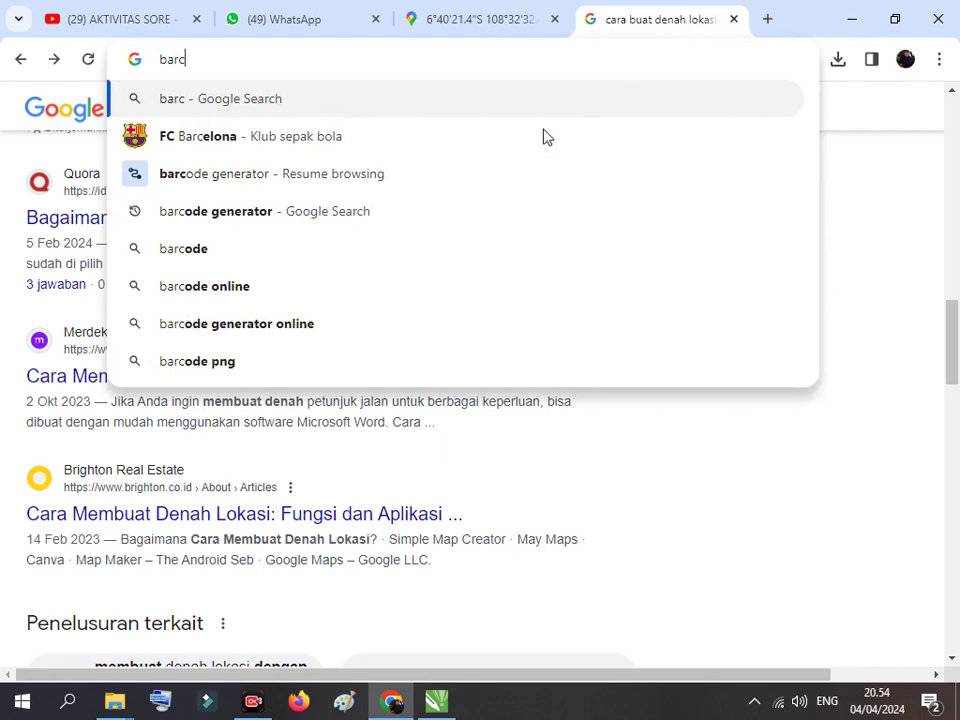
pyautogui.click(286, 222)
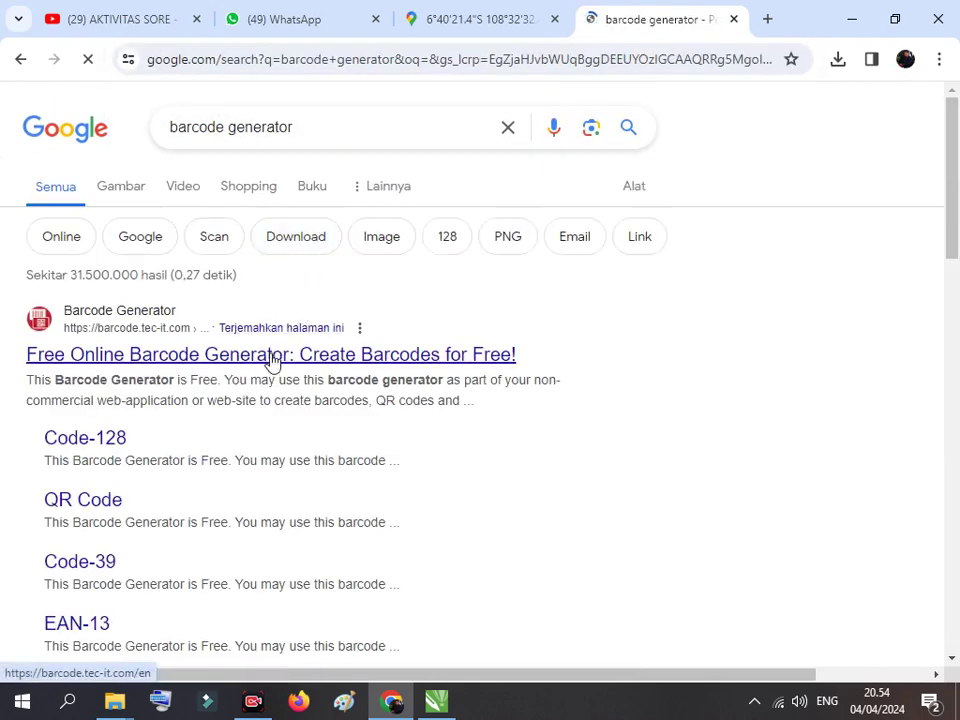
pyautogui.scroll(-6, 272, 360)
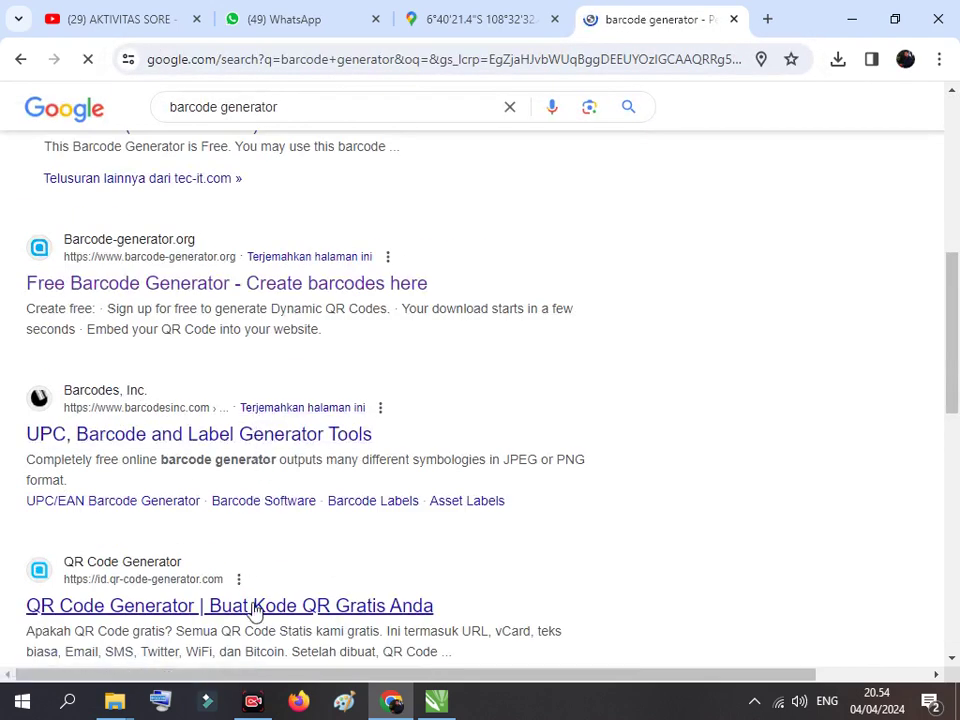
pyautogui.click(253, 608)
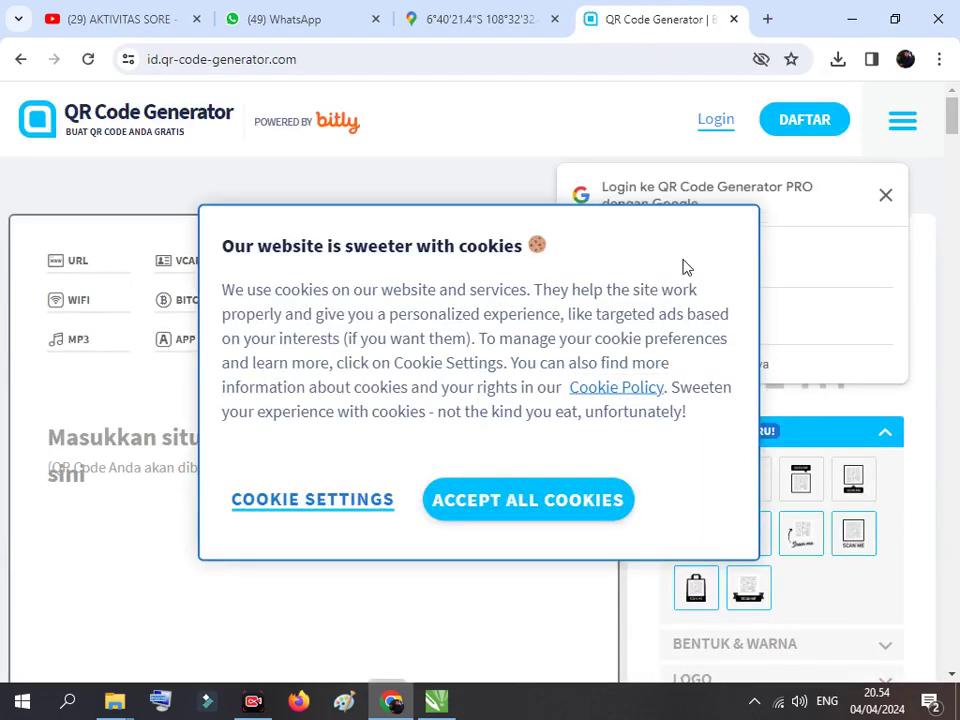
# Step: Accept all cookies and dismiss the Google sign-in prompt on QR Code Generator
pyautogui.scroll(-3, 718, 371)
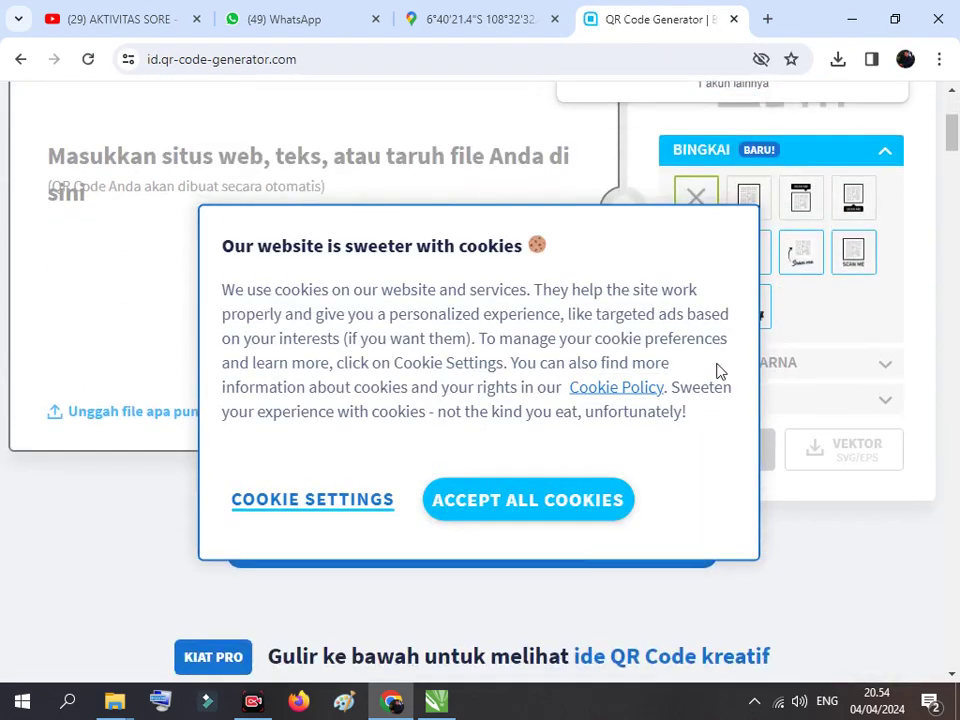
pyautogui.click(498, 510)
pyautogui.scroll(3, 604, 376)
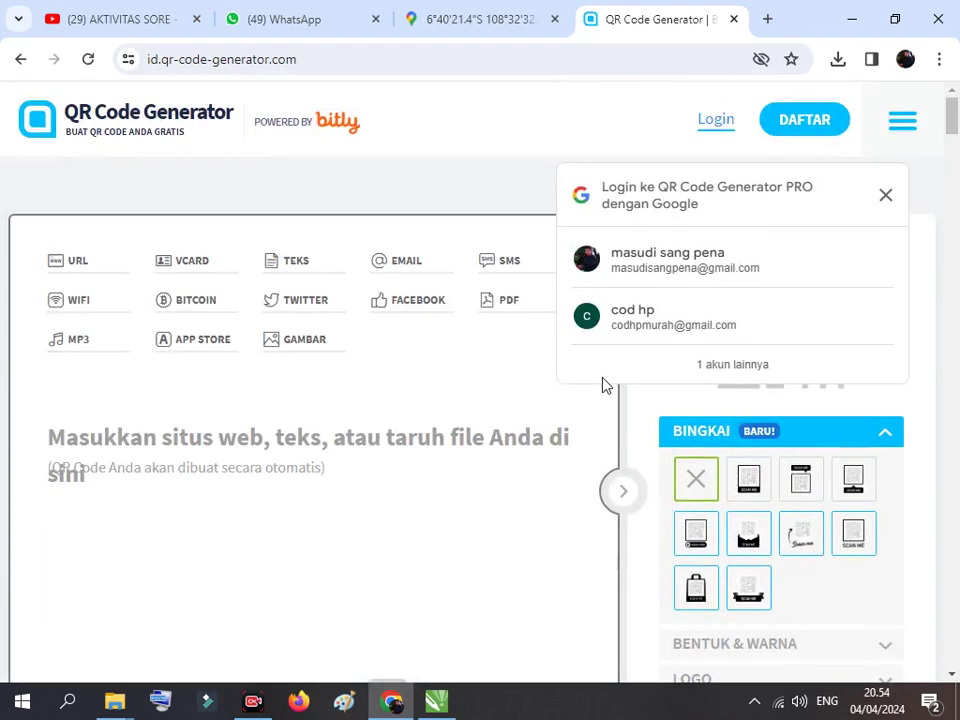
pyautogui.click(885, 195)
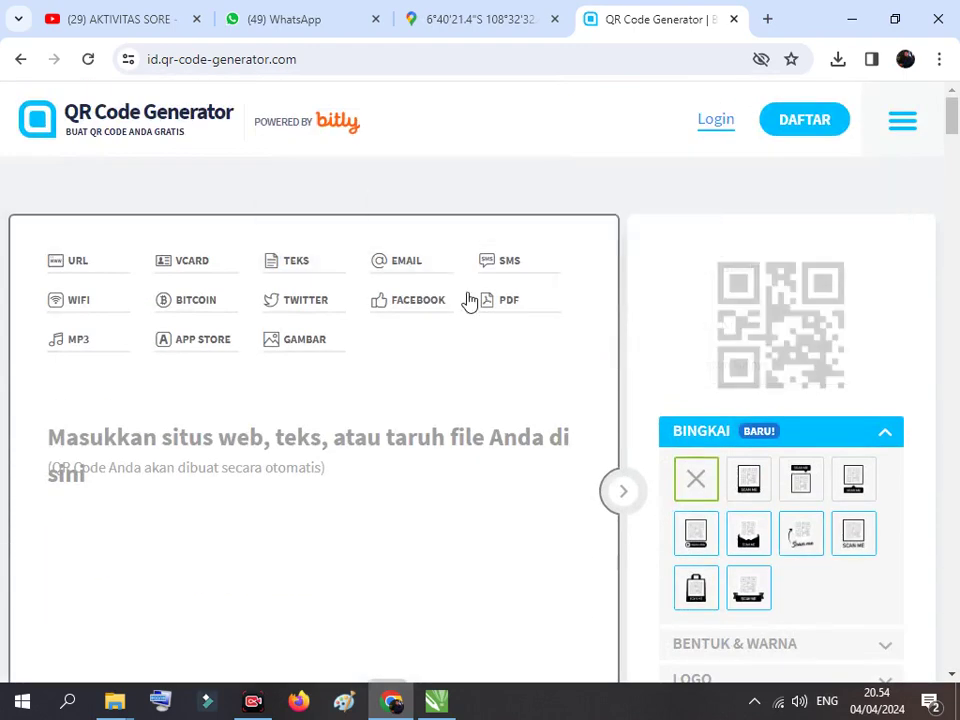
pyautogui.scroll(-4, 424, 353)
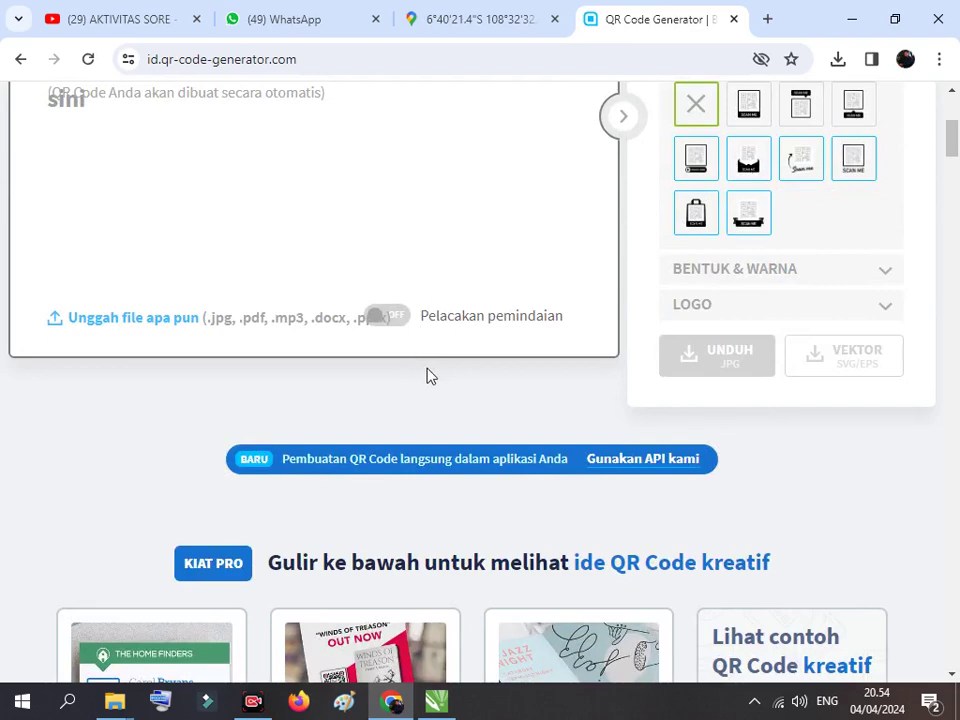
pyautogui.scroll(2, 430, 376)
pyautogui.scroll(2, 491, 386)
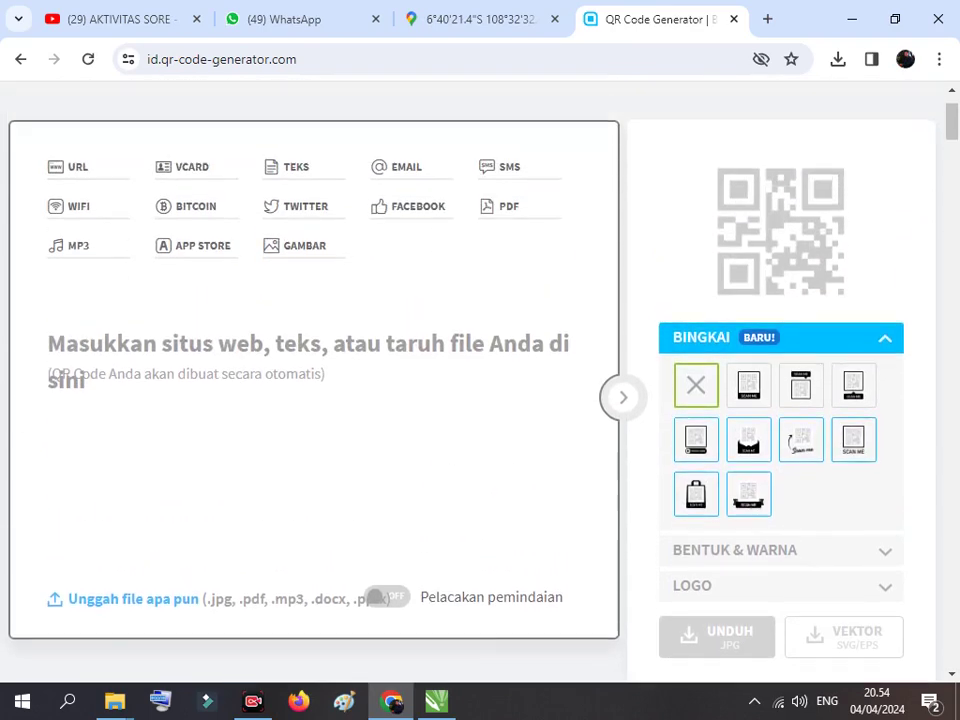
# Step: Preview the SCAN ME frame, close the premium frame upsells, and choose the URL code type
pyautogui.click(762, 402)
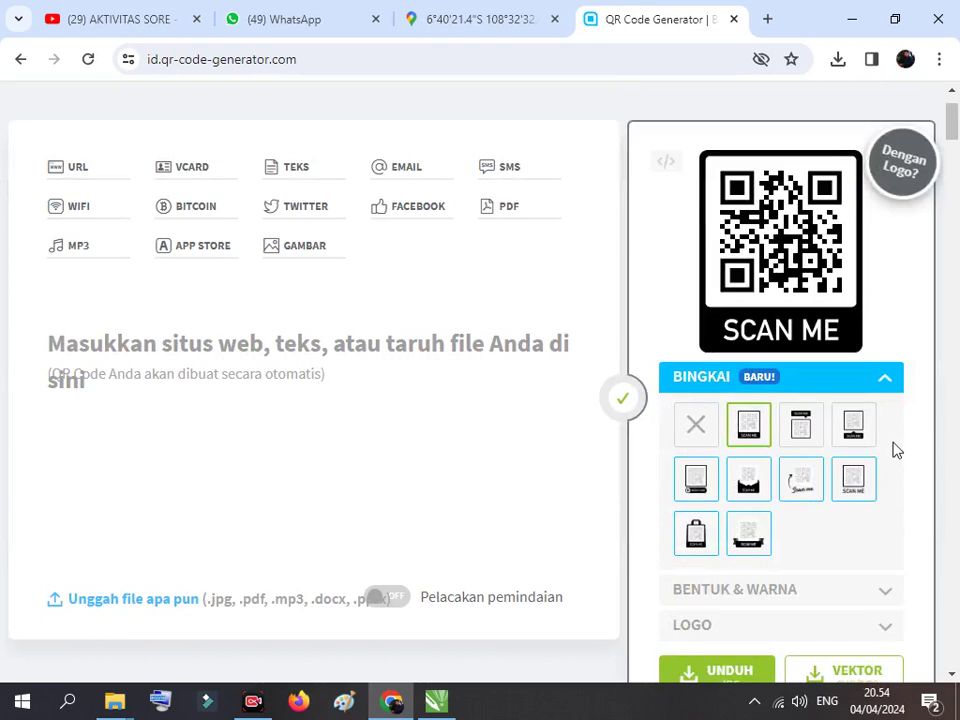
pyautogui.click(806, 483)
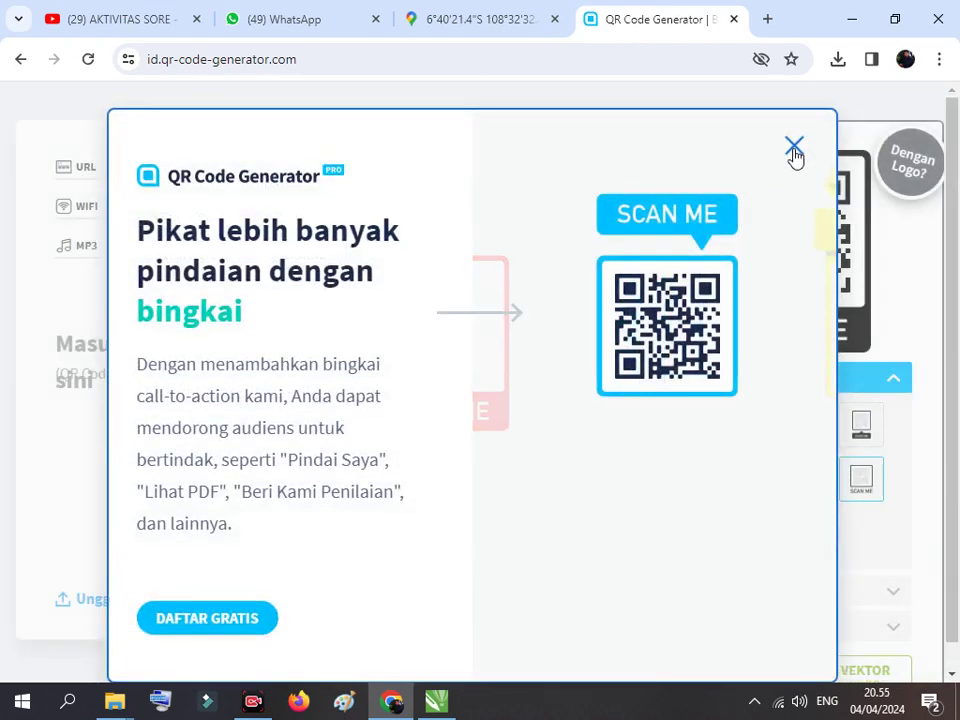
pyautogui.click(796, 153)
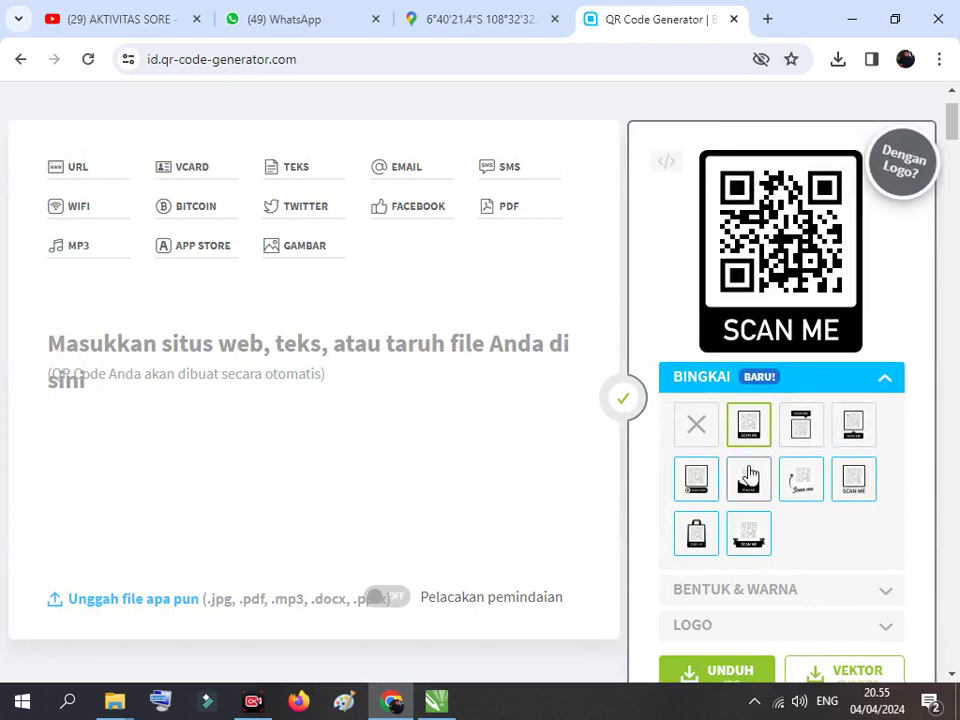
pyautogui.click(693, 490)
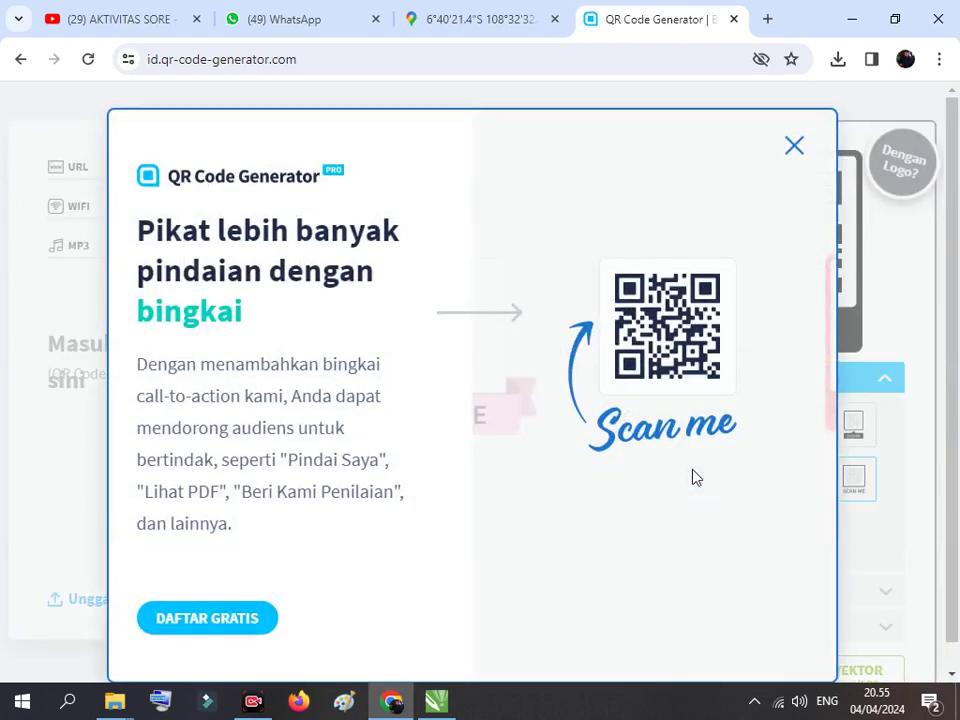
pyautogui.click(794, 148)
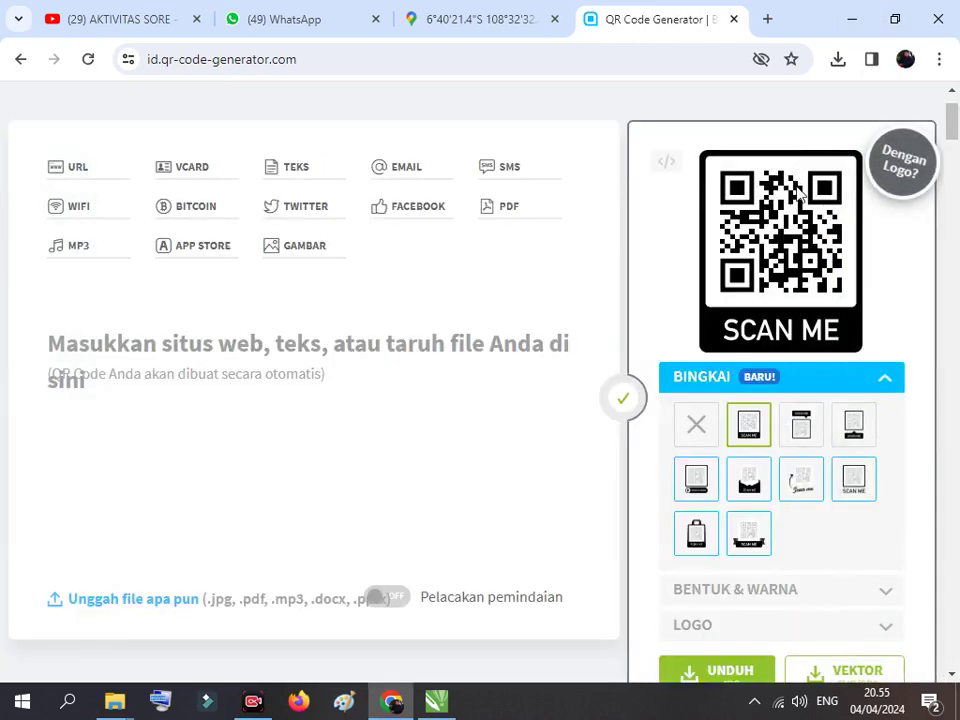
pyautogui.scroll(2, 300, 285)
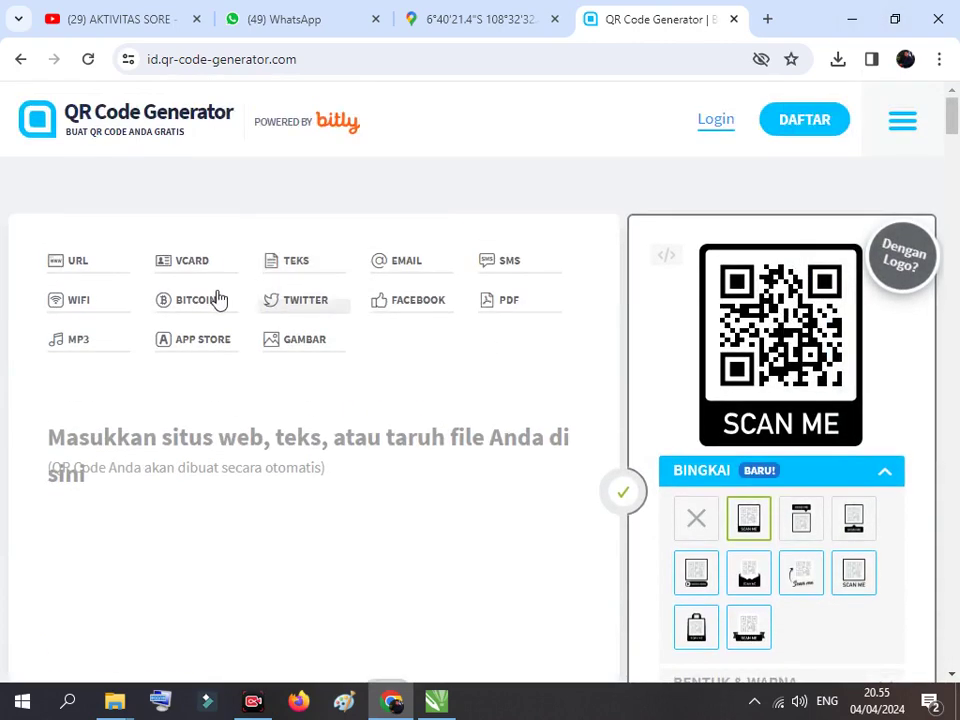
pyautogui.click(72, 276)
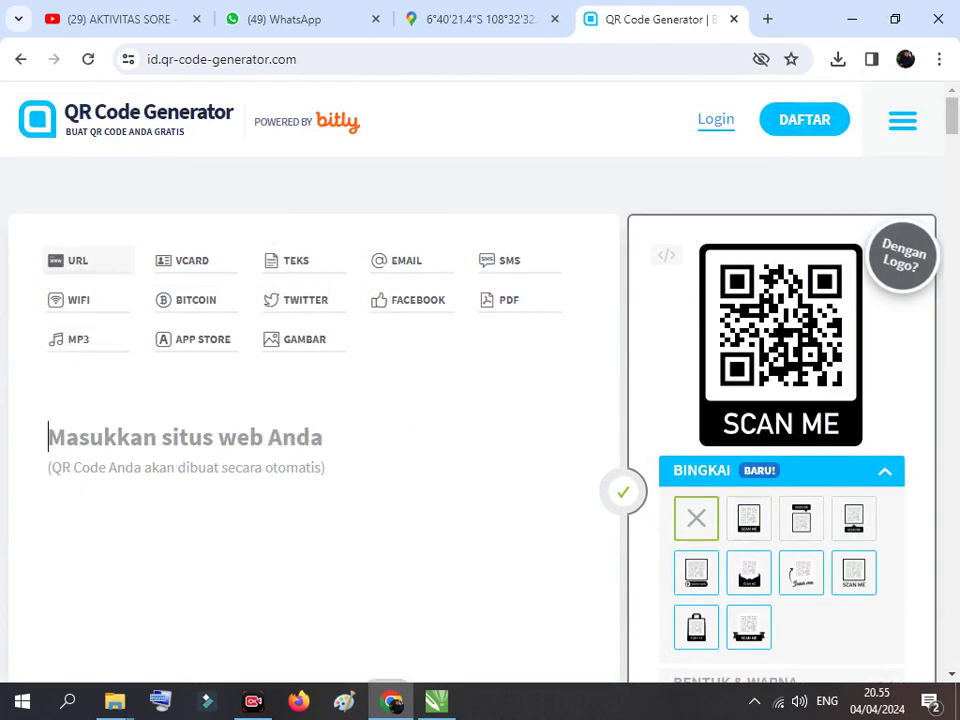
# Step: Paste the shared Google Maps link as the QR code's URL
pyautogui.scroll(-5, 311, 450)
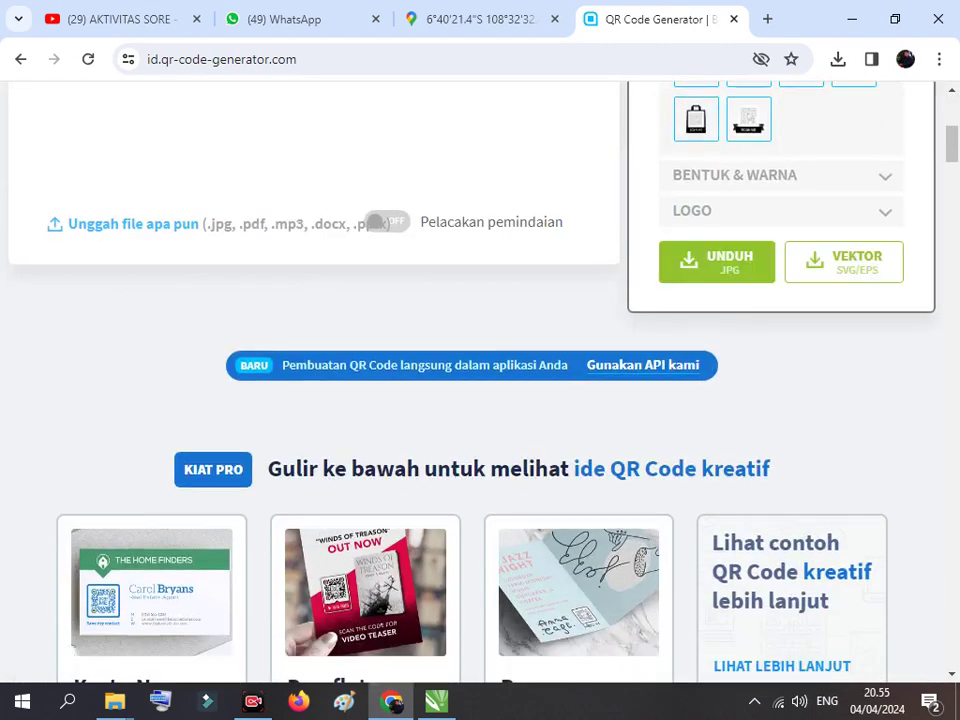
pyautogui.scroll(2, 779, 478)
# Step: Request the QR code as a JPG download and choose to sign up with Google
pyautogui.click(763, 456)
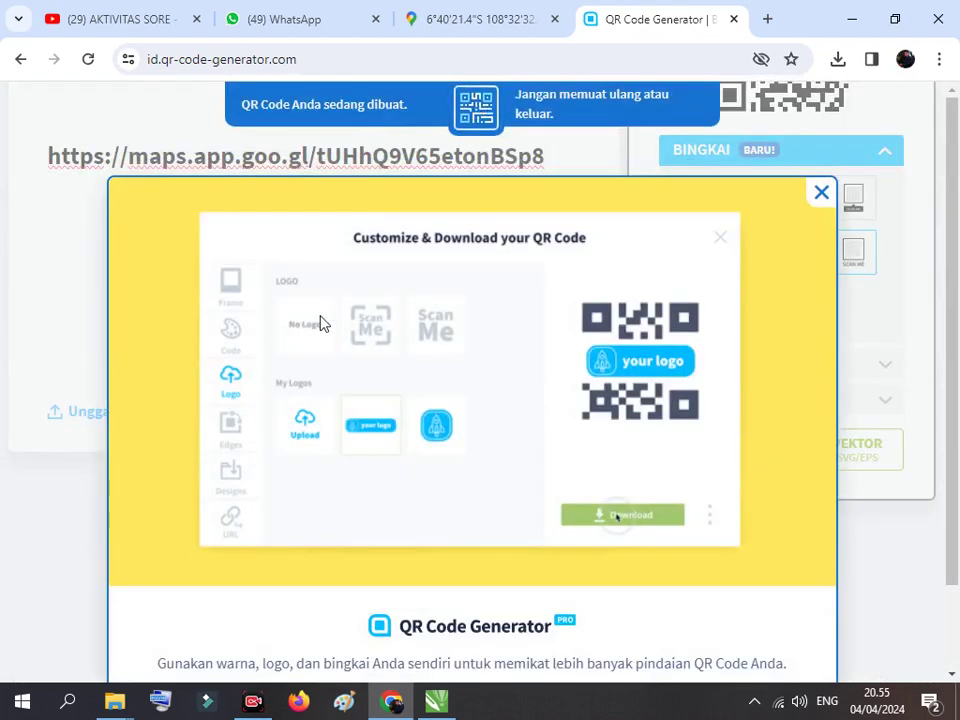
pyautogui.scroll(-1, 355, 318)
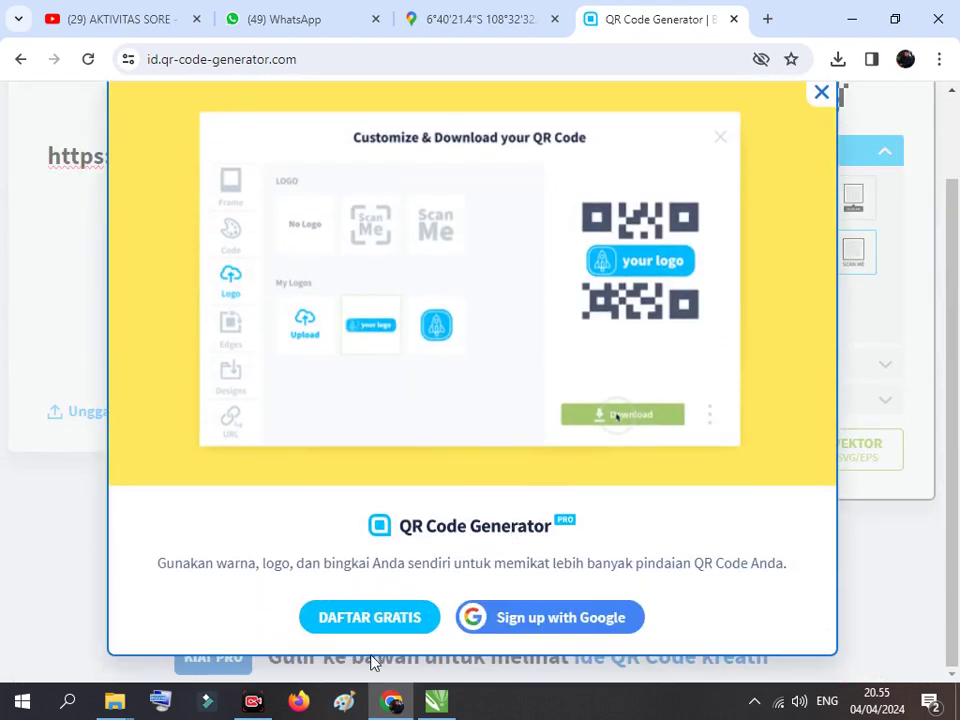
pyautogui.click(822, 95)
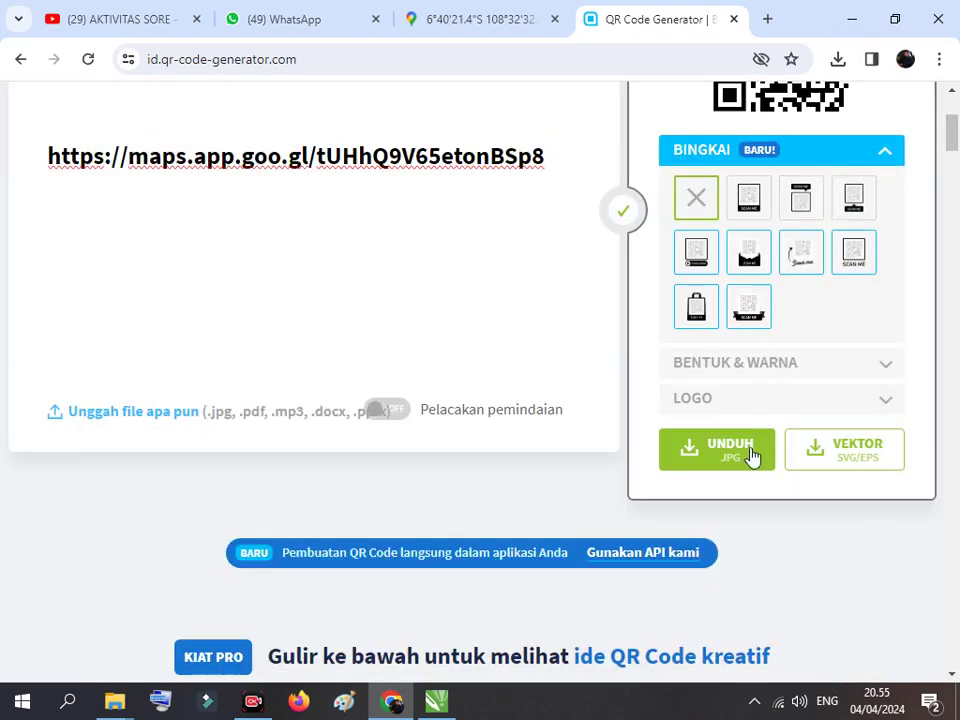
pyautogui.click(750, 452)
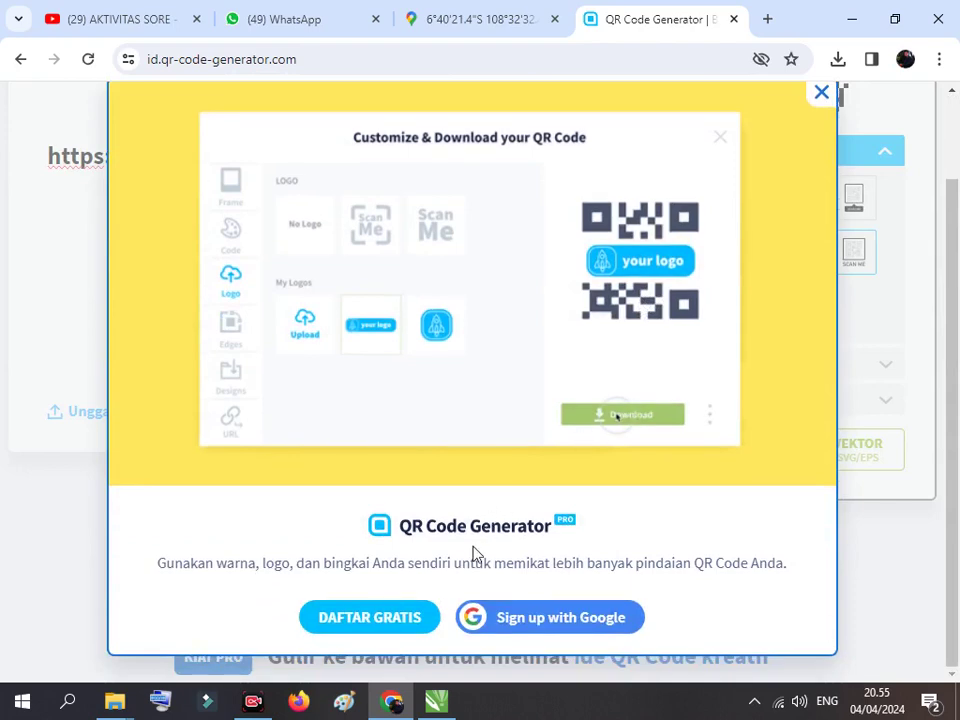
pyautogui.click(522, 620)
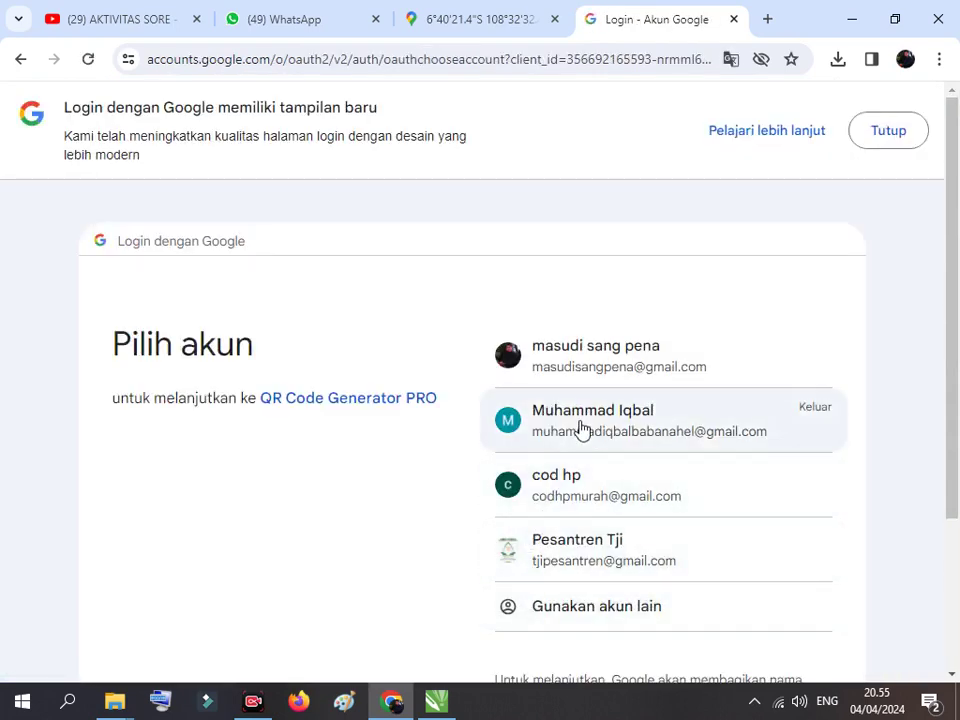
# Step: Sign in with the Google account, agree to the terms and complete registration
pyautogui.click(572, 481)
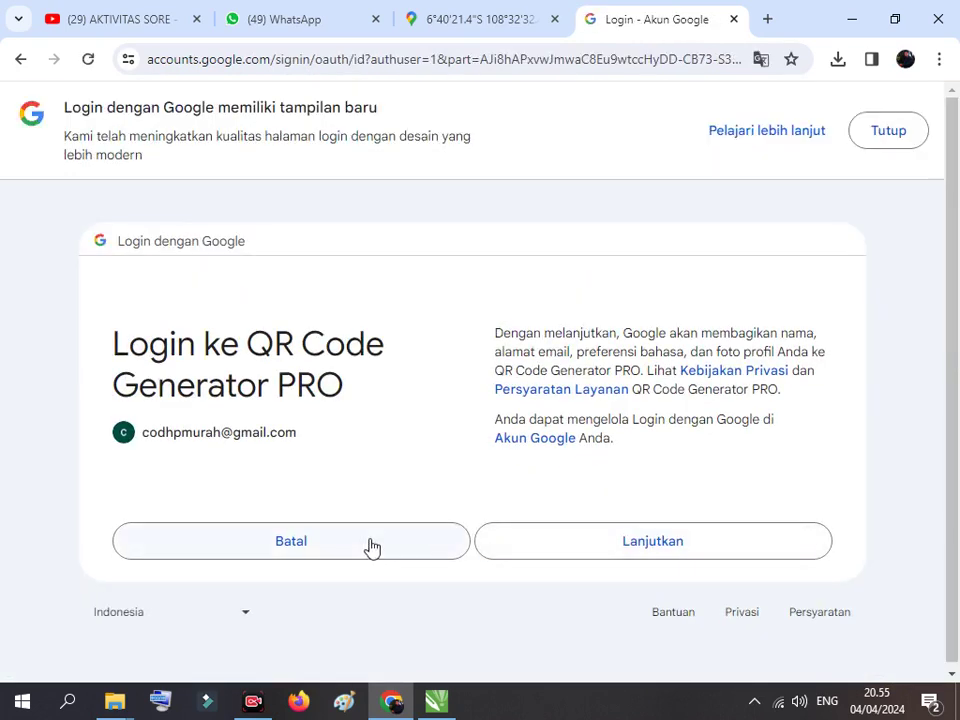
pyautogui.click(621, 551)
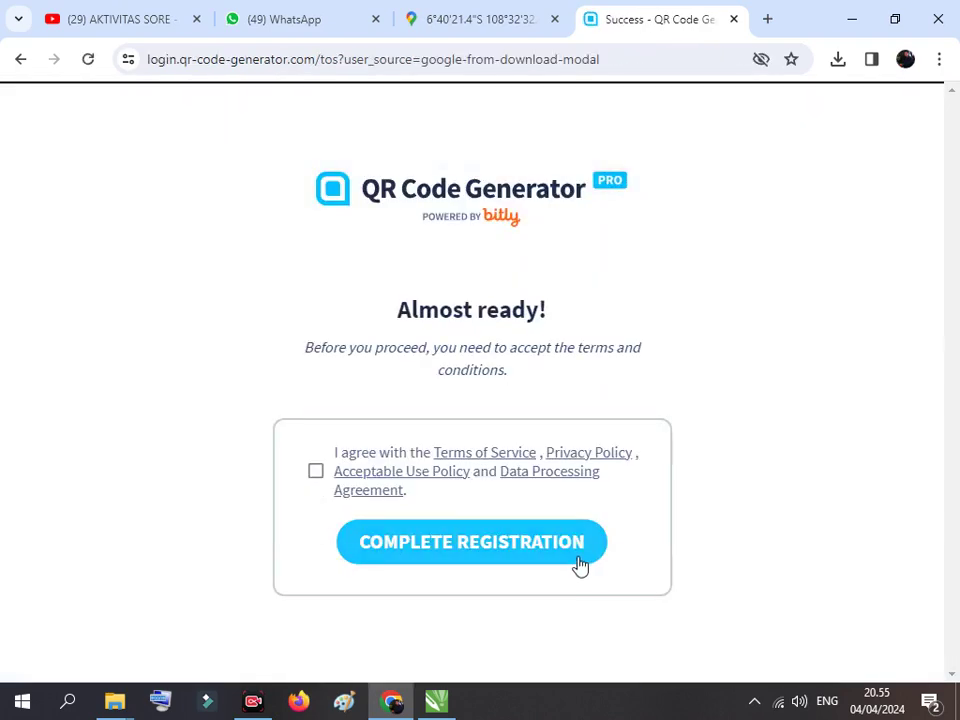
pyautogui.scroll(-5, 577, 554)
pyautogui.click(318, 475)
pyautogui.click(460, 546)
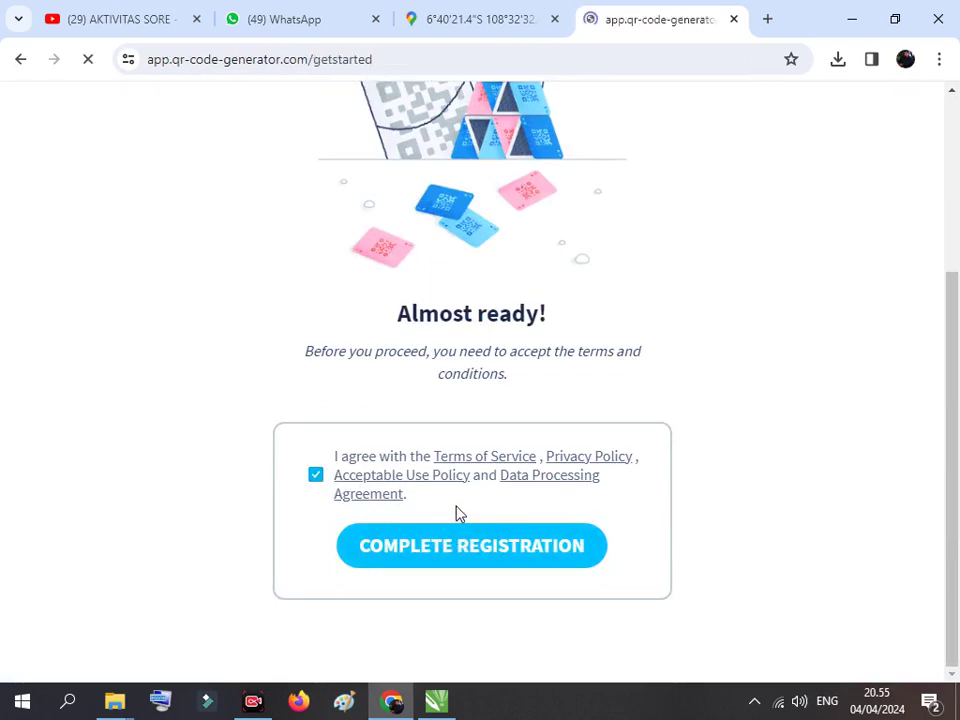
# Step: Choose Personal use for the QR codes and get started
pyautogui.scroll(-2, 437, 531)
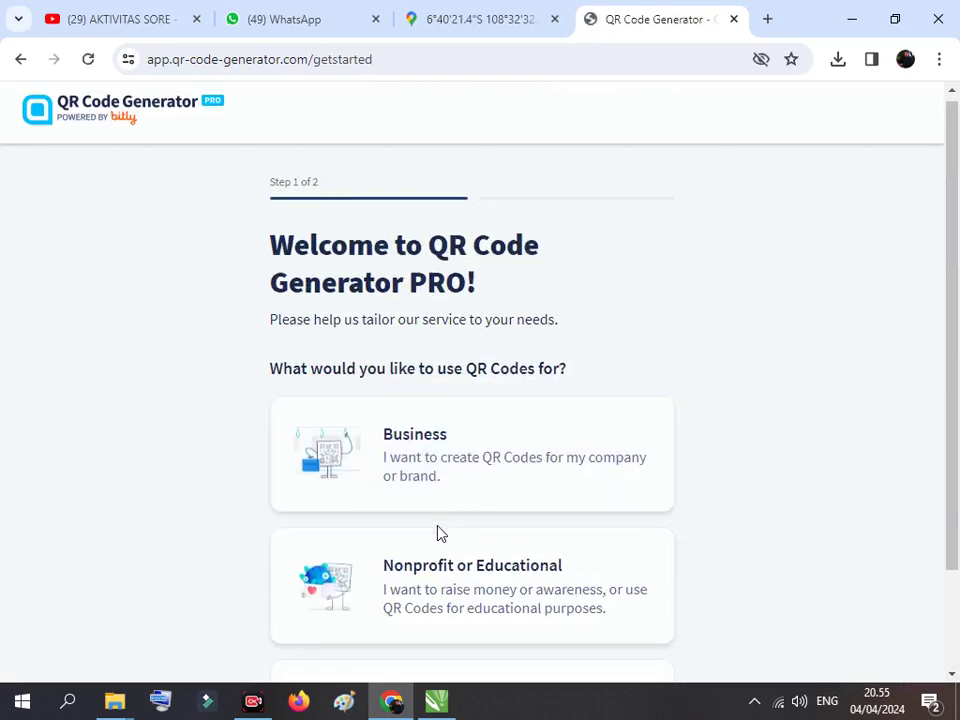
pyautogui.click(436, 573)
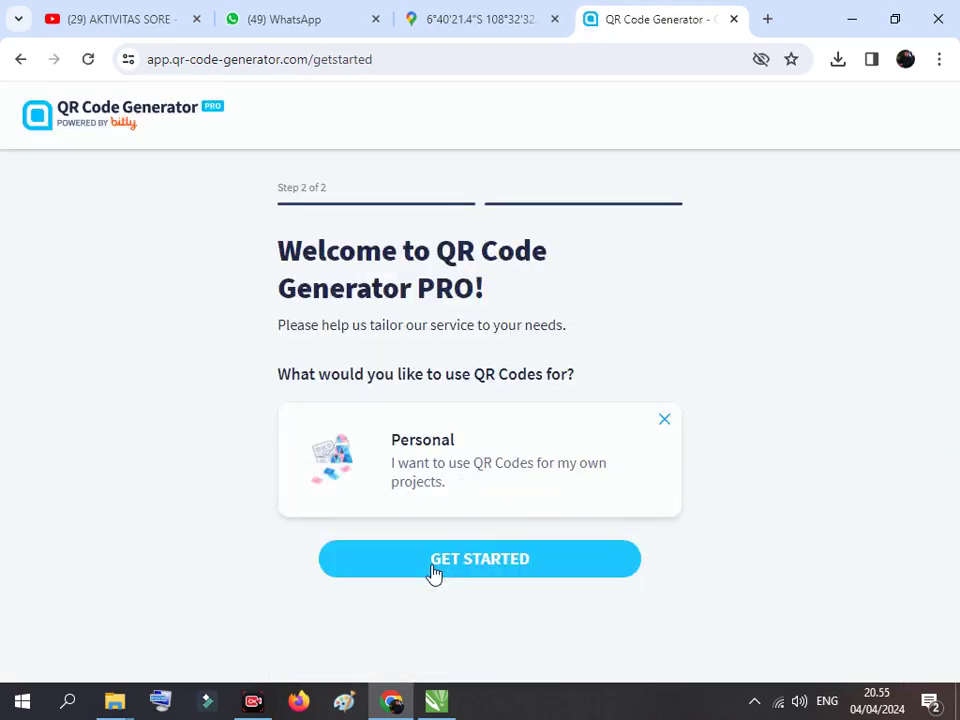
pyautogui.click(434, 568)
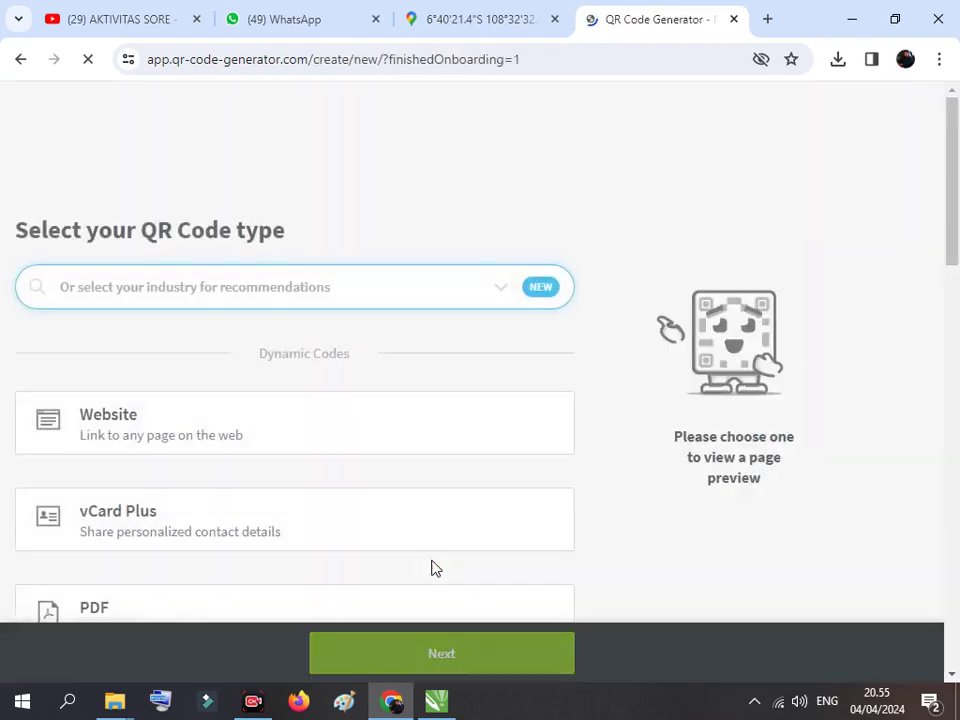
# Step: Restart code creation by trimming the address to app.qr-code-generator.com/create/new and reloading
pyautogui.scroll(-9, 617, 458)
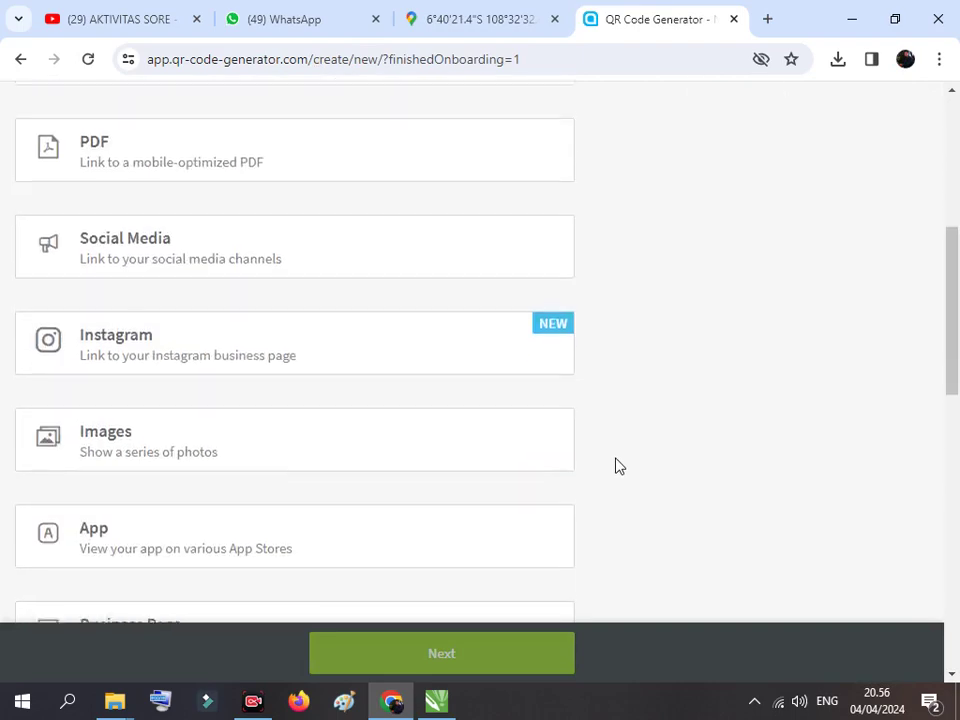
pyautogui.scroll(3, 595, 474)
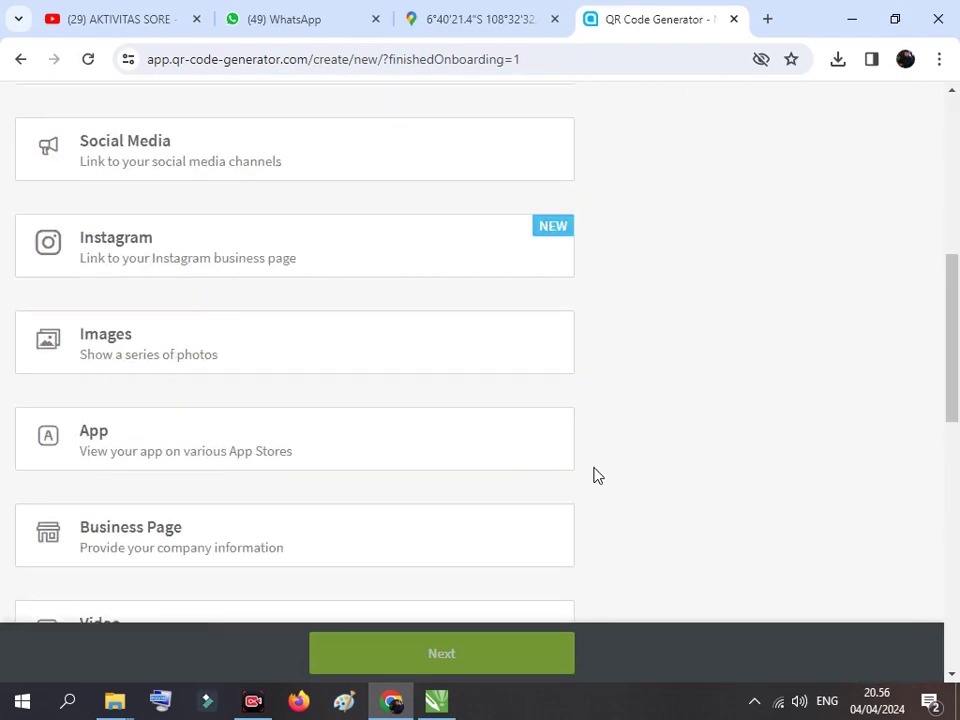
pyautogui.click(238, 356)
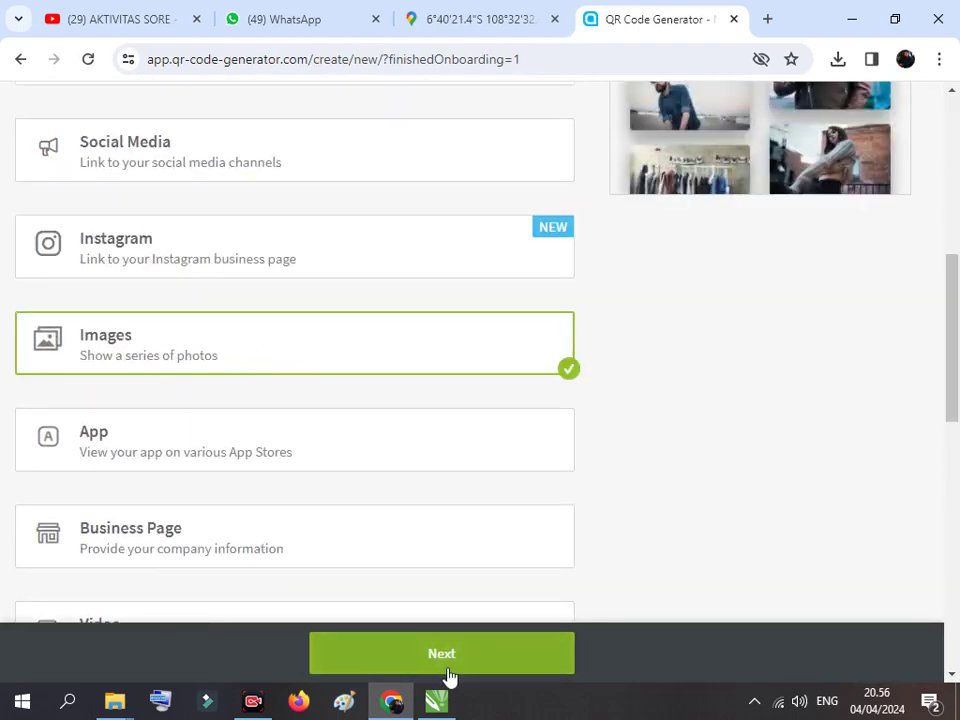
pyautogui.scroll(5, 557, 456)
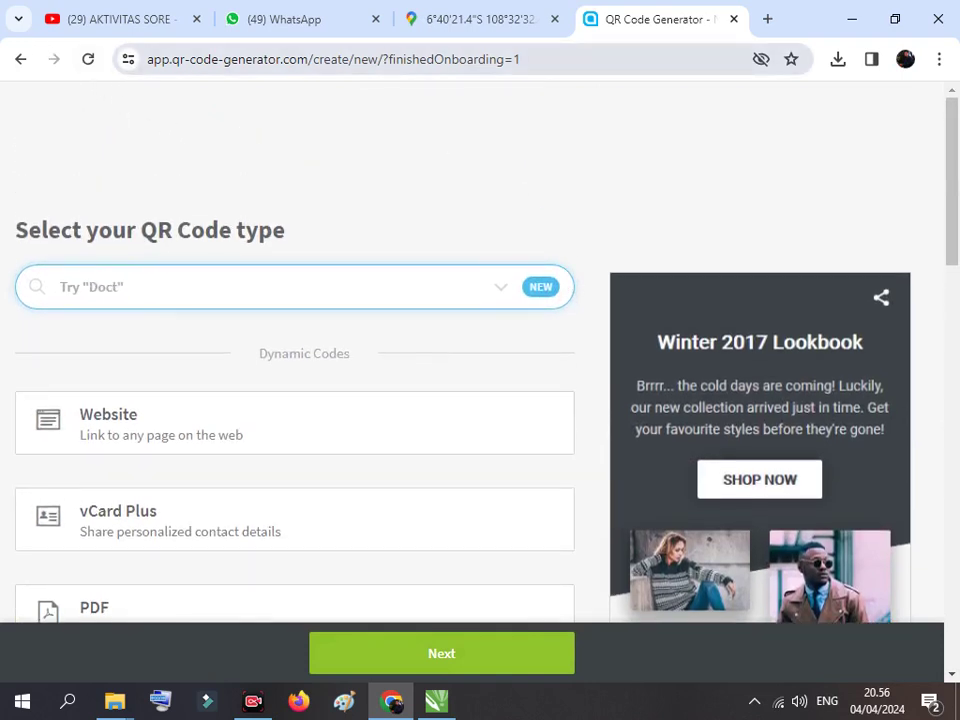
pyautogui.click(126, 62)
pyautogui.press('End')
pyautogui.hotkey('shift', 'Left')
pyautogui.hotkey('shift', 'Left')
pyautogui.hotkey('shift', 'Left')
pyautogui.hotkey('shift', 'Left')
pyautogui.hotkey('shift', 'Left')
pyautogui.hotkey('shift', 'Left')
pyautogui.hotkey('shift', 'Left')
pyautogui.hotkey('shift', 'Left')
pyautogui.hotkey('shift', 'Left')
pyautogui.hotkey('shift', 'Left')
pyautogui.hotkey('shift', 'Left')
pyautogui.hotkey('shift', 'Left')
pyautogui.hotkey('shift', 'Left')
pyautogui.hotkey('shift', 'Left')
pyautogui.hotkey('shift', 'Left')
pyautogui.hotkey('shift', 'Left')
pyautogui.hotkey('shift', 'Left')
pyautogui.hotkey('shift', 'Left')
pyautogui.hotkey('shift', 'Left')
pyautogui.hotkey('shift', 'Left')
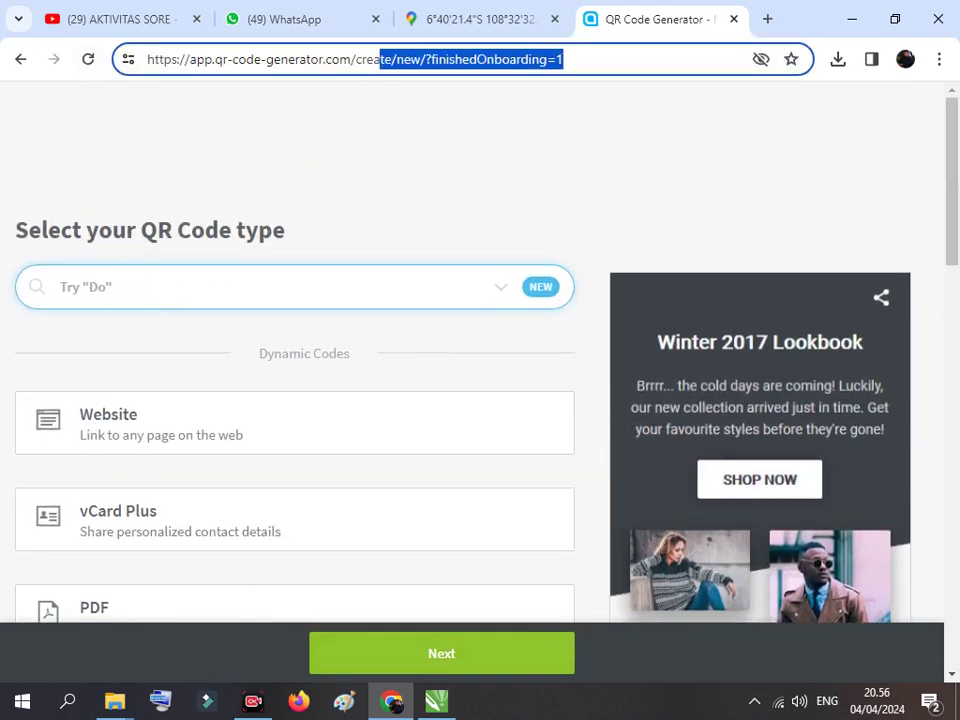
pyautogui.press('BackSpace')
pyautogui.press('BackSpace')
pyautogui.press('Return')
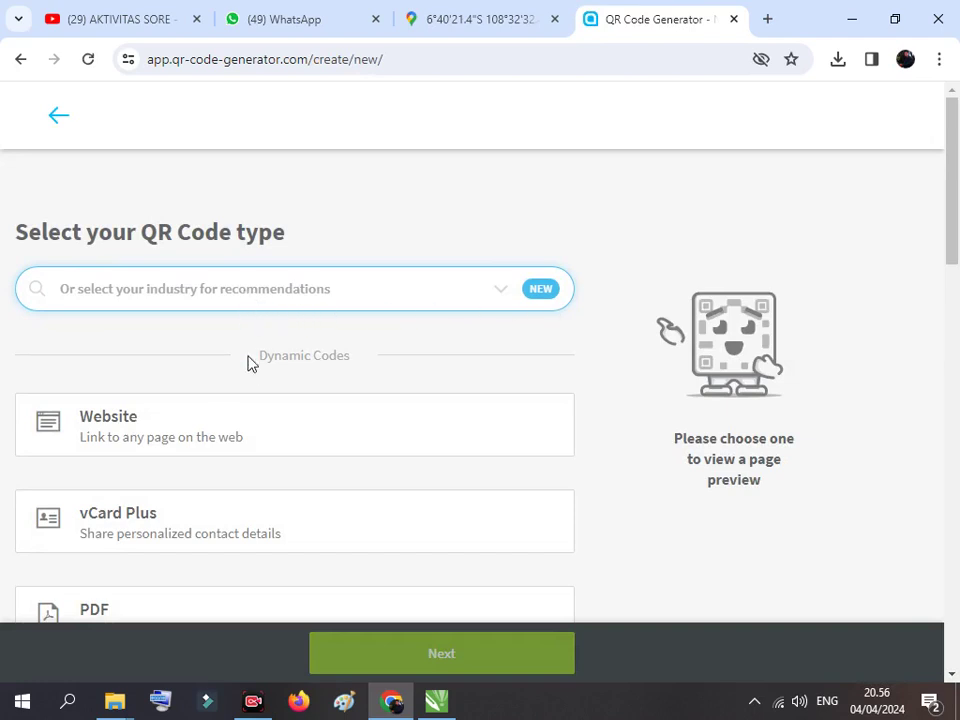
# Step: Select the Website QR code type and continue to its details form
pyautogui.scroll(-2, 248, 375)
pyautogui.click(216, 253)
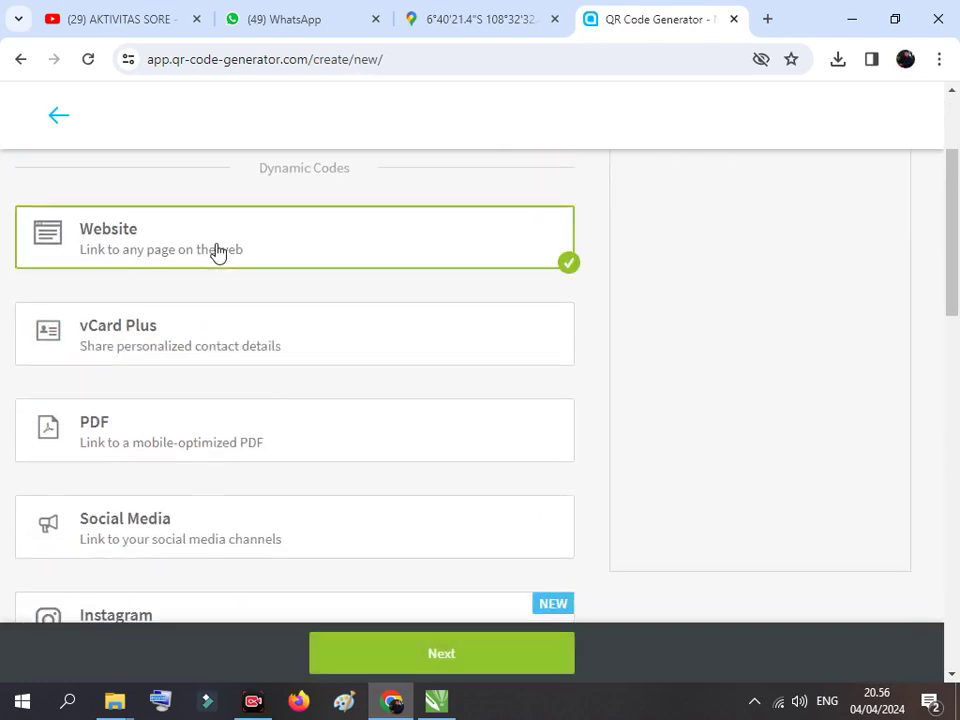
pyautogui.scroll(-4, 493, 262)
pyautogui.scroll(-5, 493, 268)
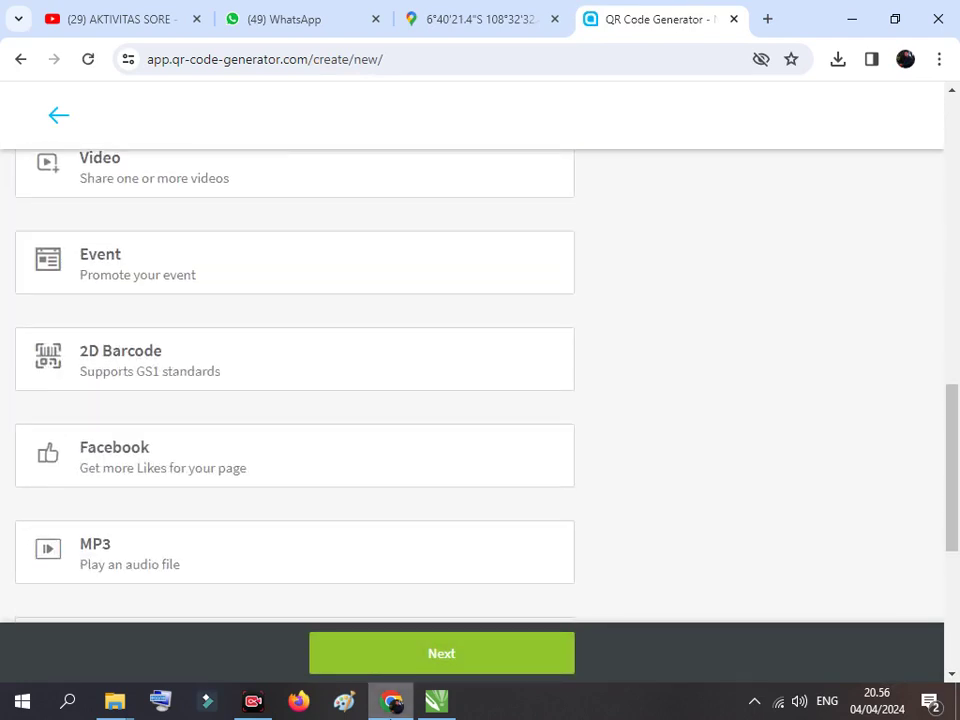
pyautogui.click(405, 653)
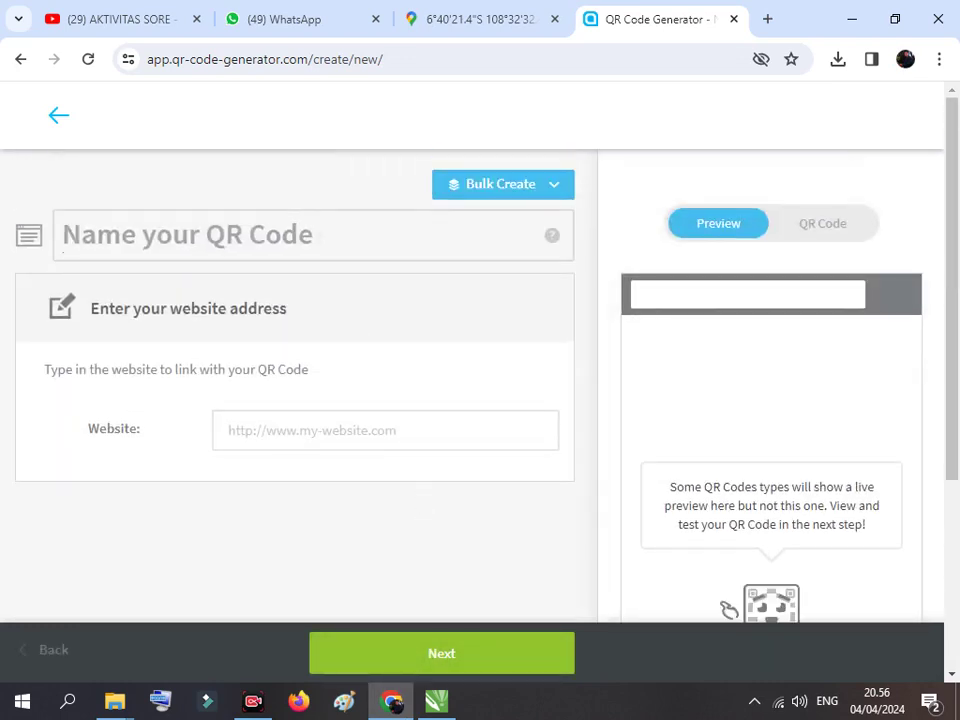
# Step: Paste the Google Maps short link as the website and begin typing the code's name
pyautogui.click(268, 432)
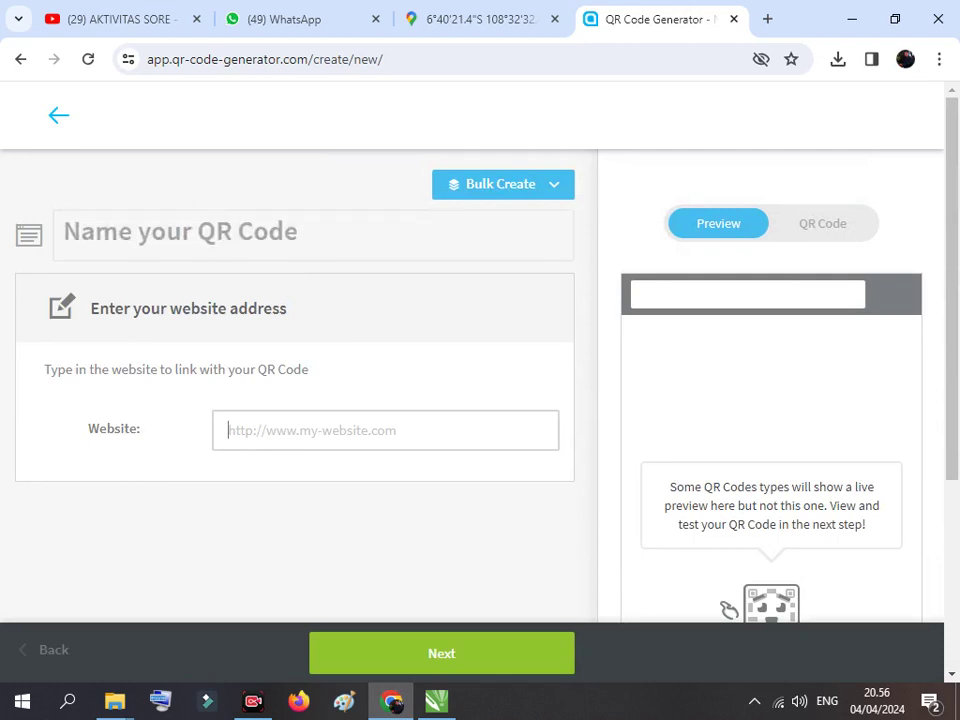
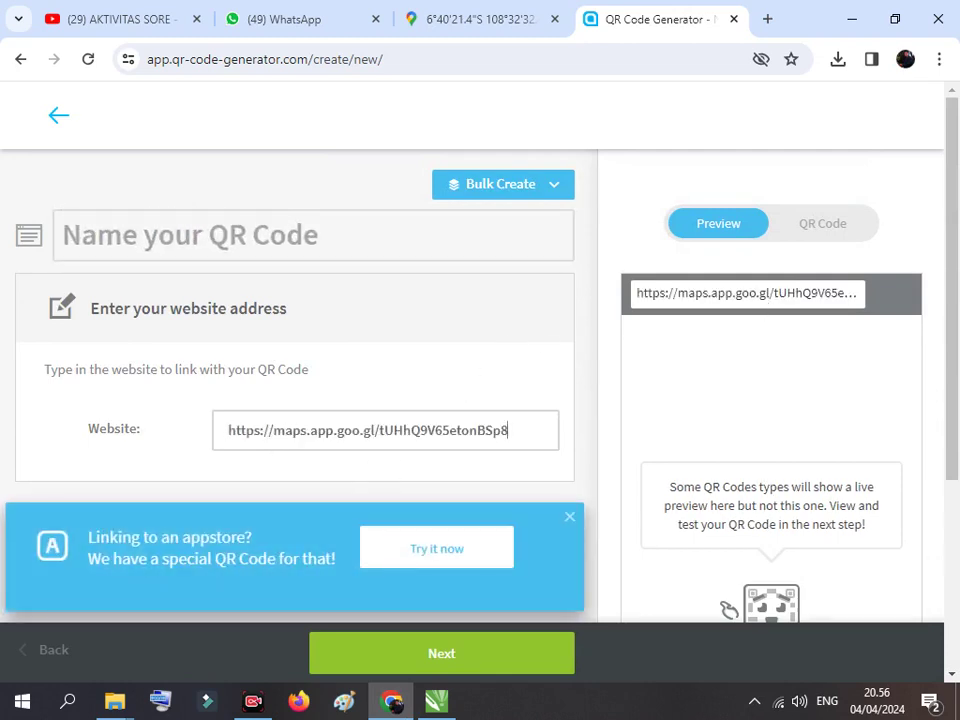
pyautogui.click(64, 235)
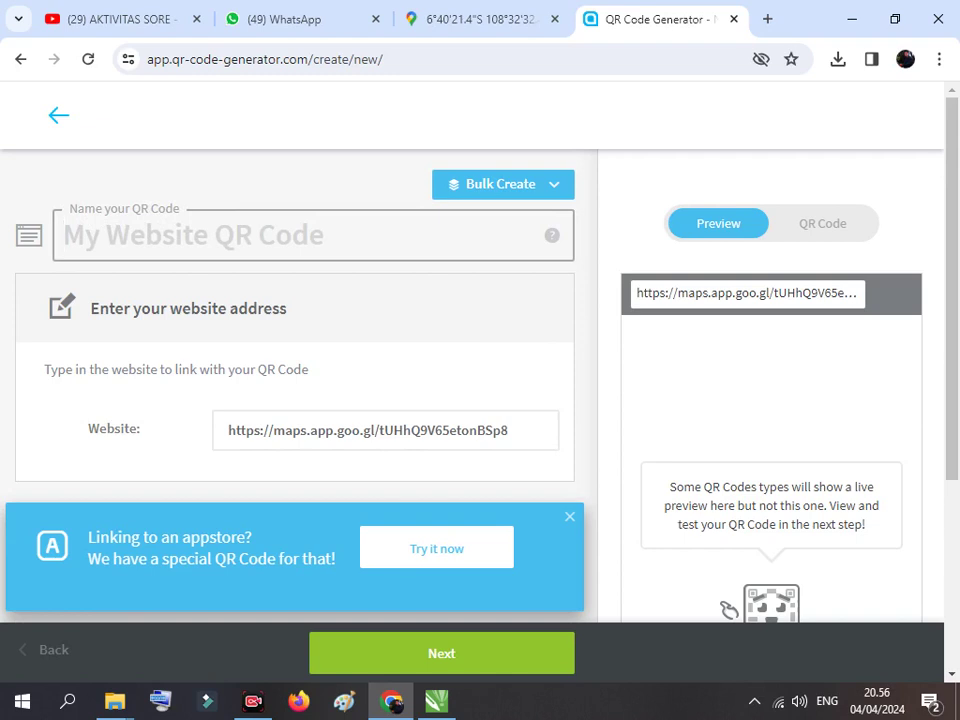
pyautogui.write('Nurul Wedding')
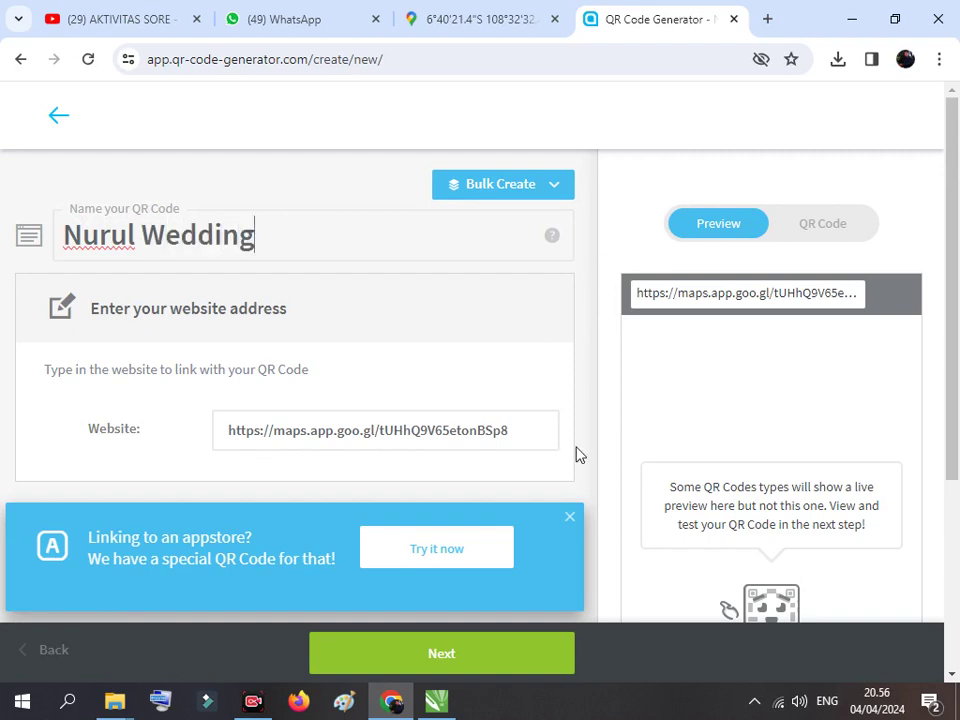
pyautogui.scroll(-2, 493, 508)
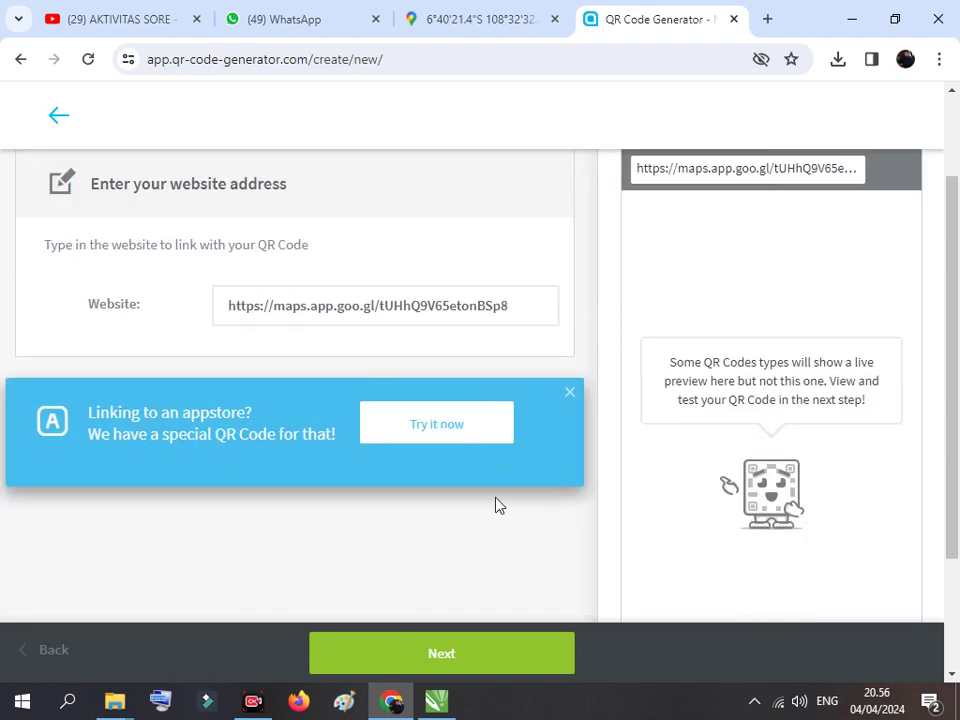
# Step: Complete the name with the couple's names before 'Wedding' and generate the code
pyautogui.click(570, 331)
pyautogui.scroll(2, 400, 330)
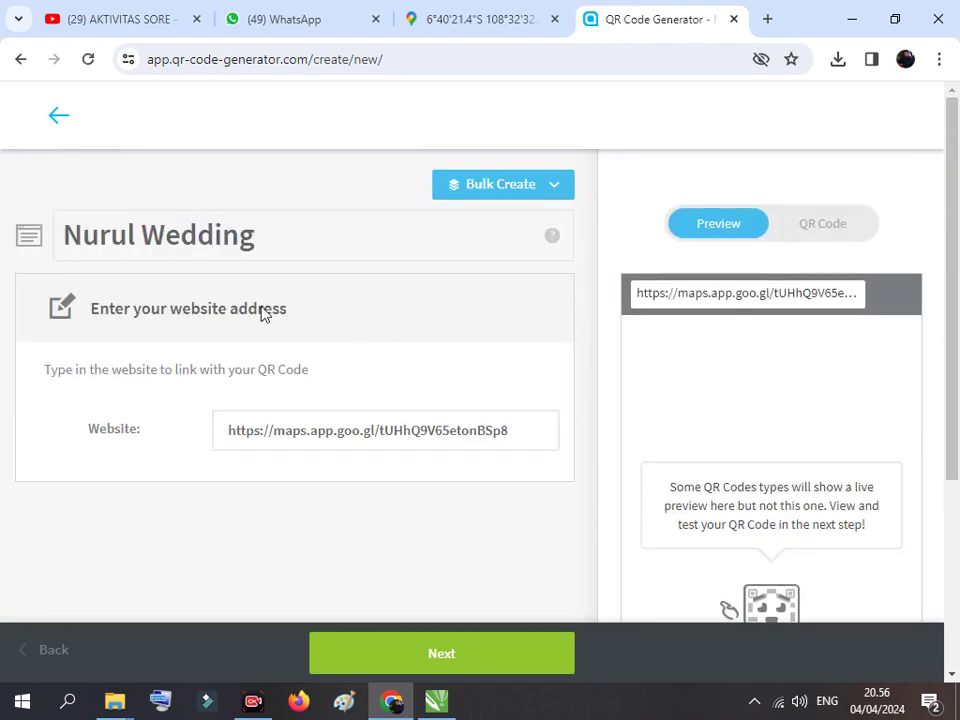
pyautogui.click(140, 235)
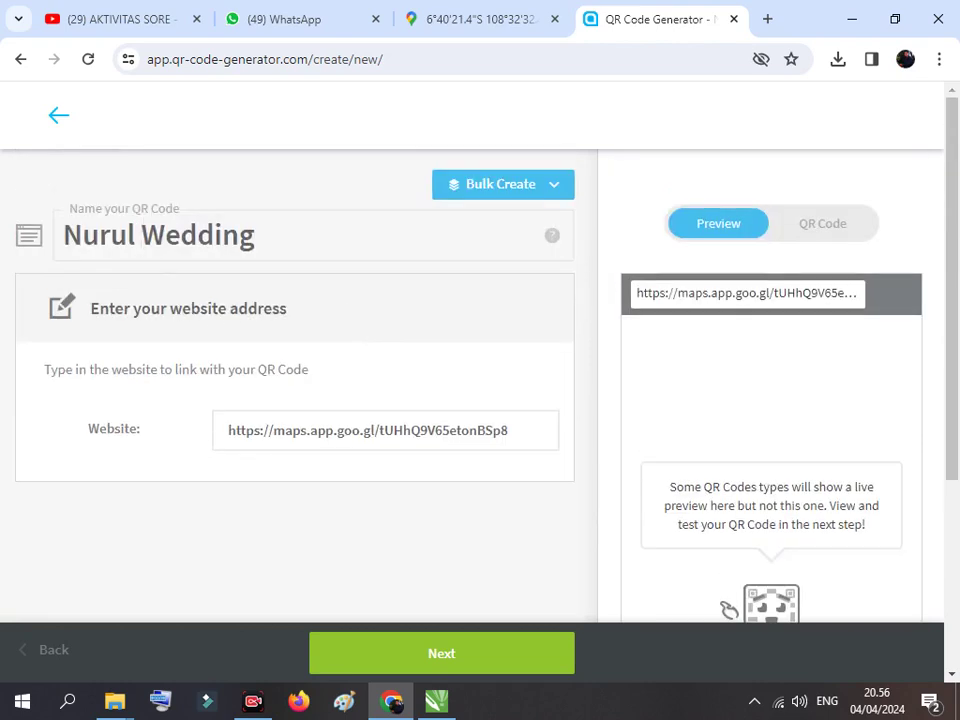
pyautogui.write('& ')
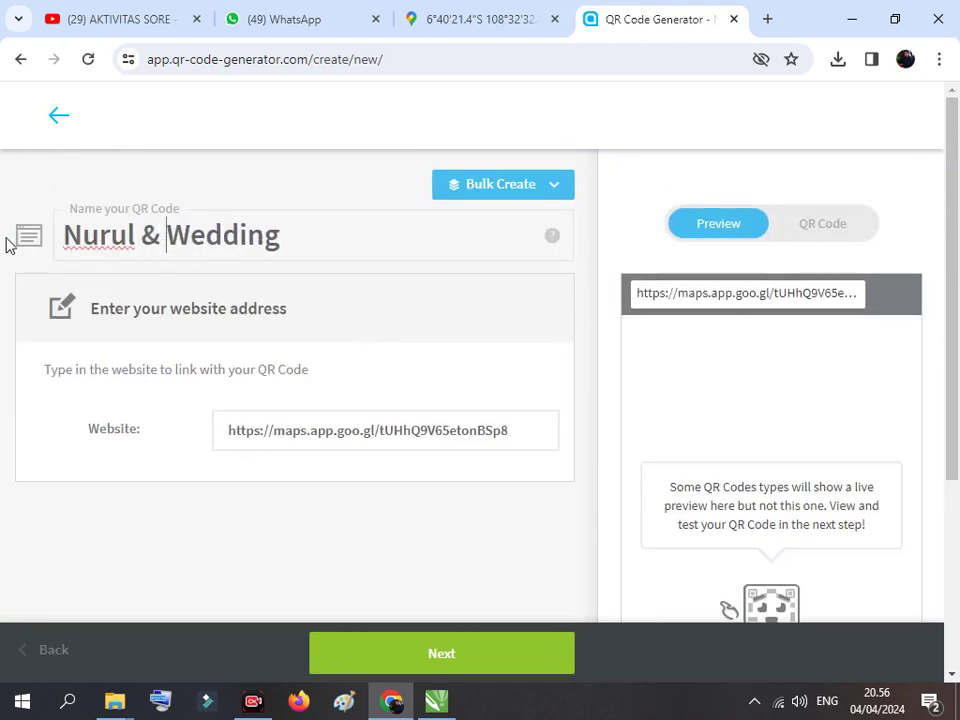
pyautogui.write('handoko')
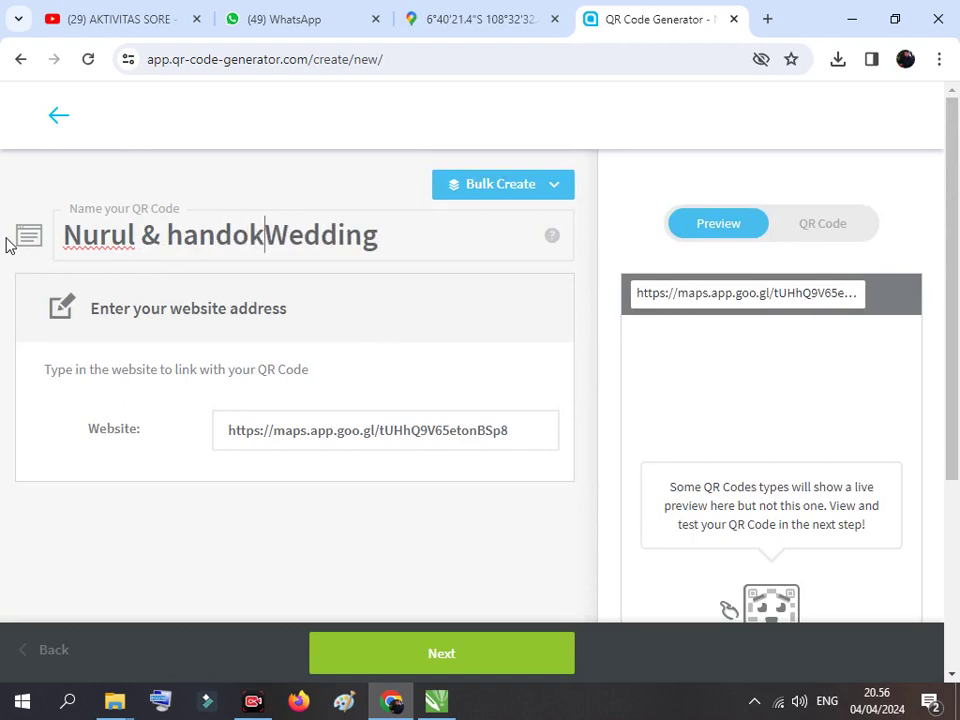
pyautogui.scroll(-3, 441, 529)
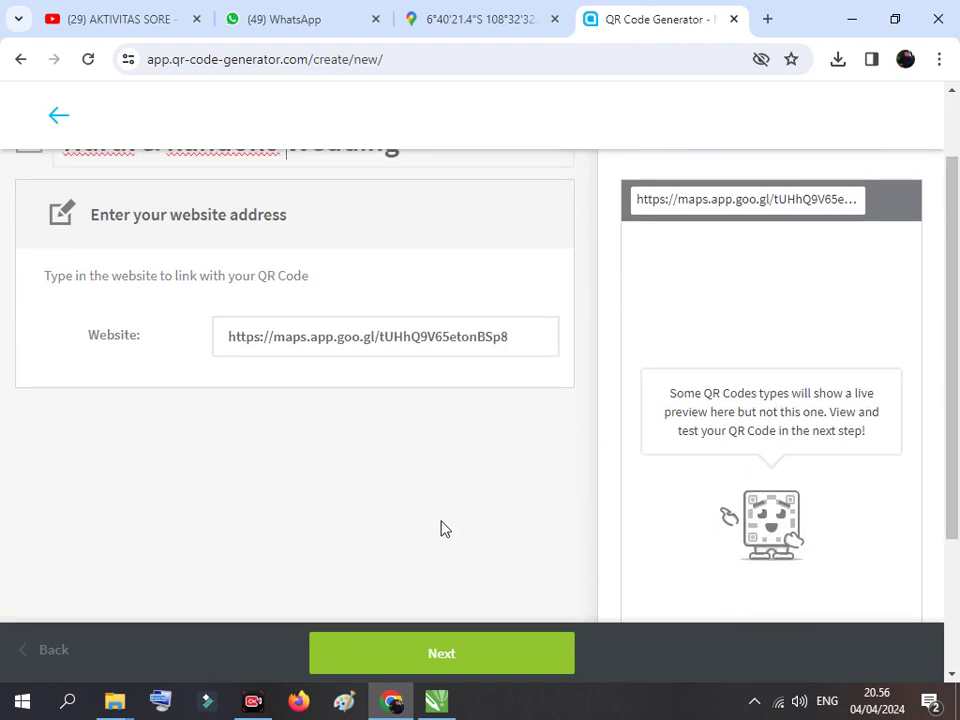
pyautogui.click(470, 650)
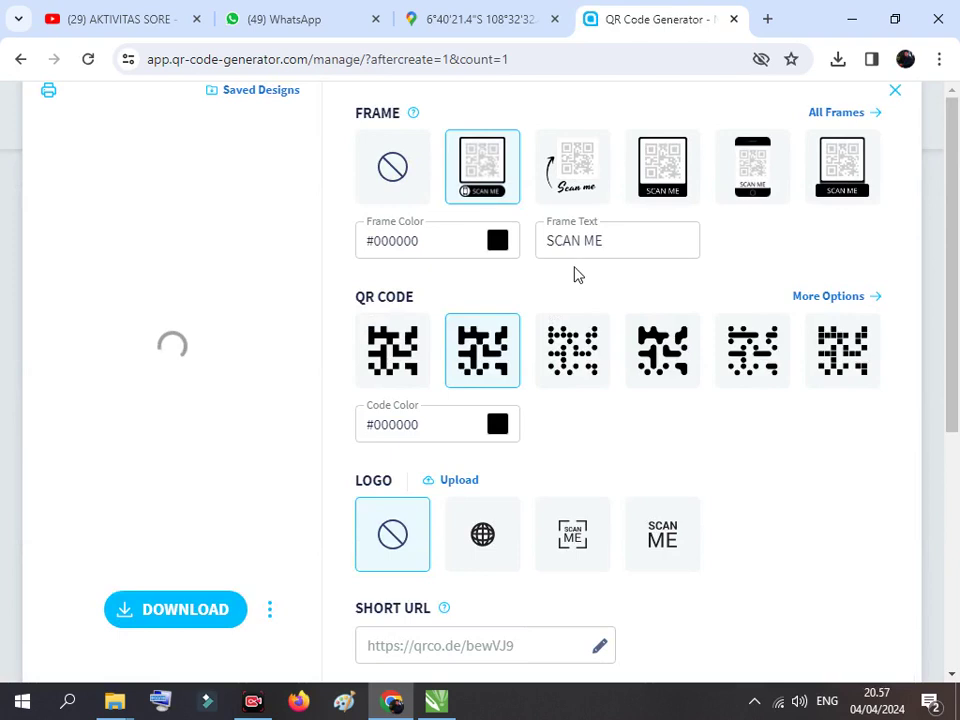
# Step: Save the SCAN ME QR code as a PNG and drag it from its folder into CorelDRAW
pyautogui.click(222, 606)
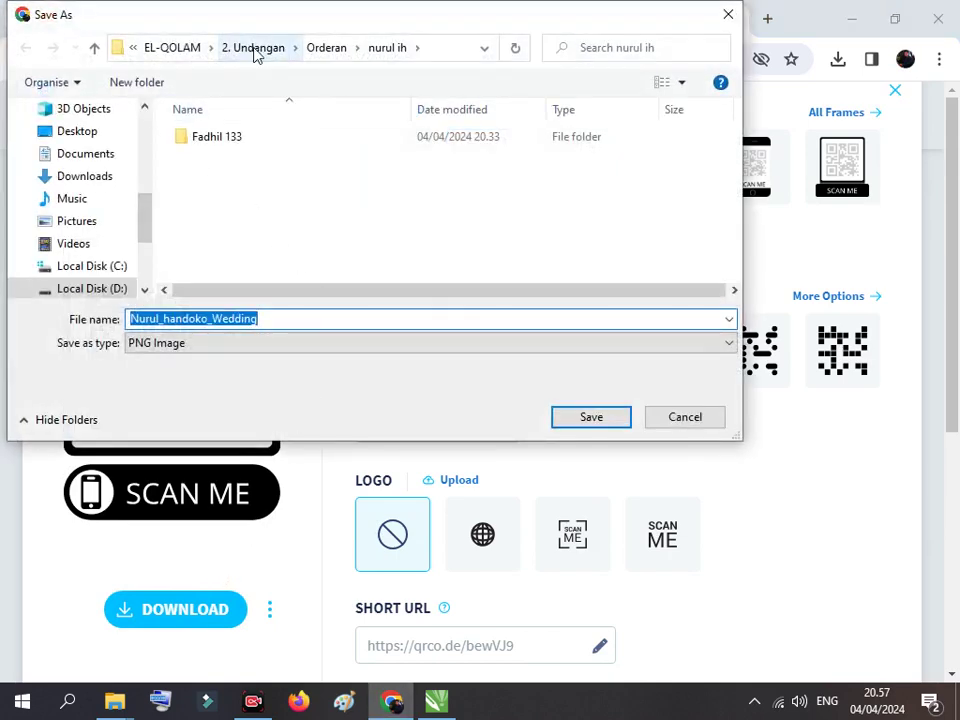
pyautogui.click(576, 427)
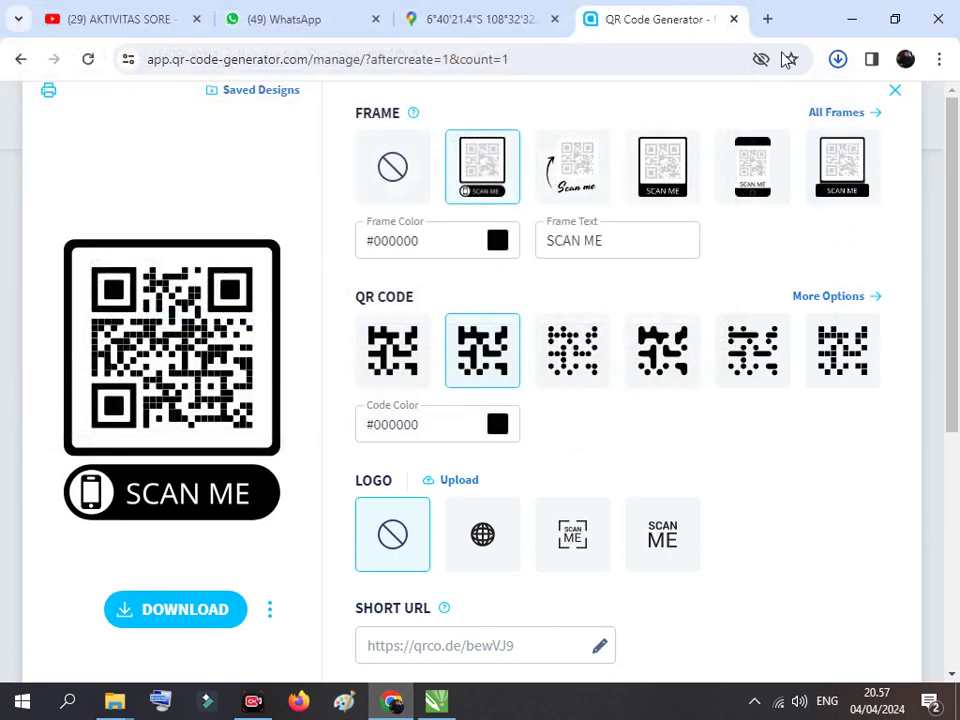
pyautogui.click(838, 59)
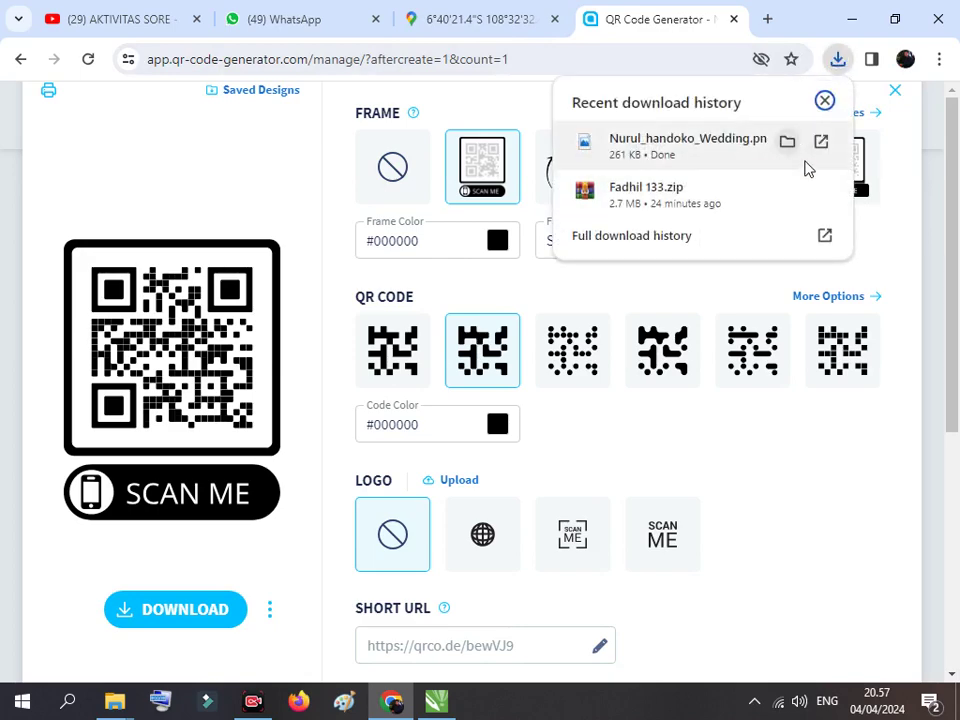
pyautogui.click(787, 141)
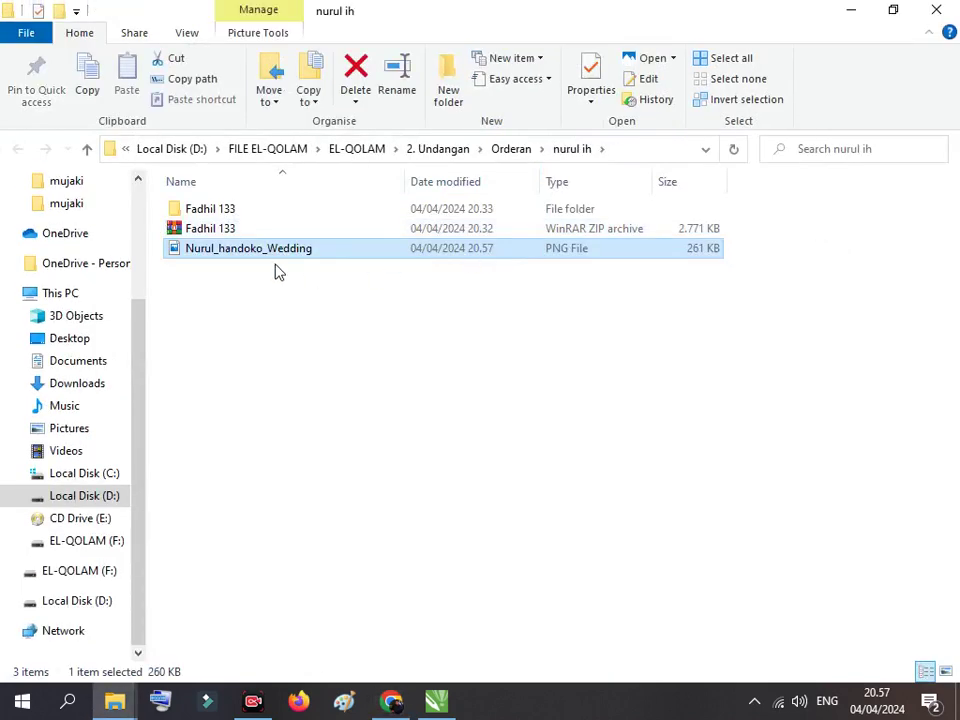
pyautogui.moveTo(318, 250); pyautogui.dragTo(333, 322)
pyautogui.scroll(-10, 333, 322)
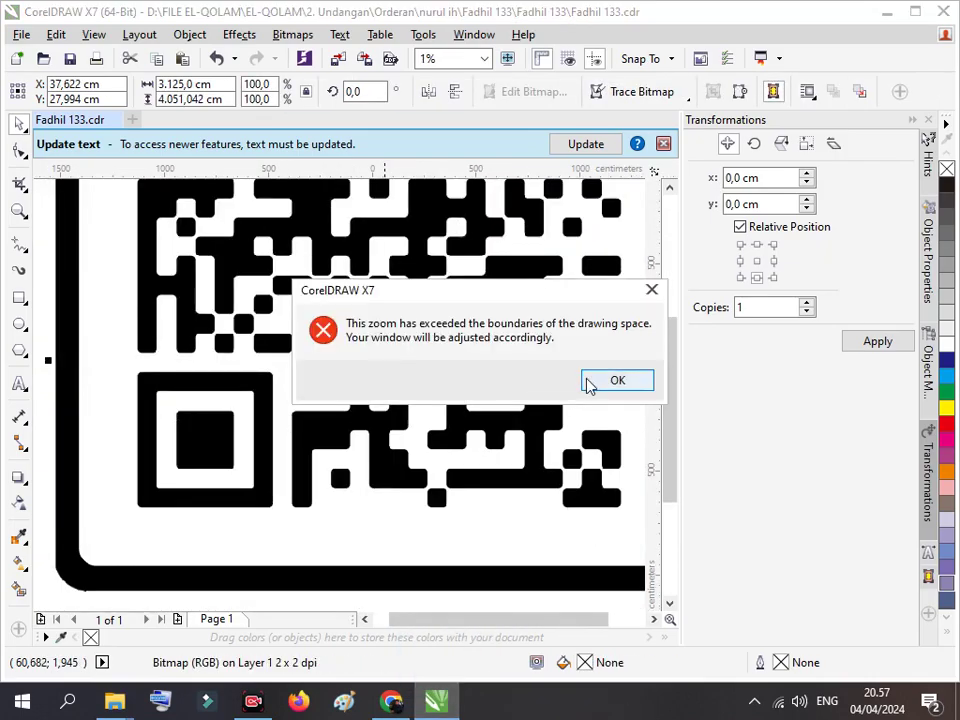
# Step: Dismiss the zoom warning and set the imported QR bitmap's width to 10 cm
pyautogui.click(590, 382)
pyautogui.moveTo(459, 363); pyautogui.dragTo(441, 401)
pyautogui.click(190, 84)
pyautogui.write('1')
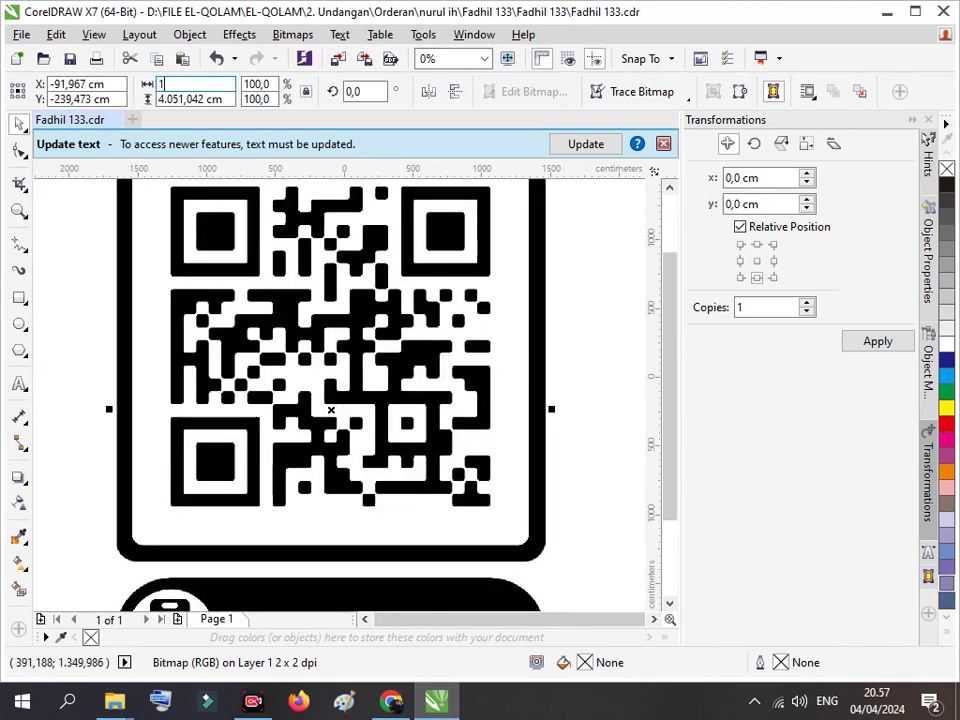
pyautogui.write('0')
pyautogui.press('Return')
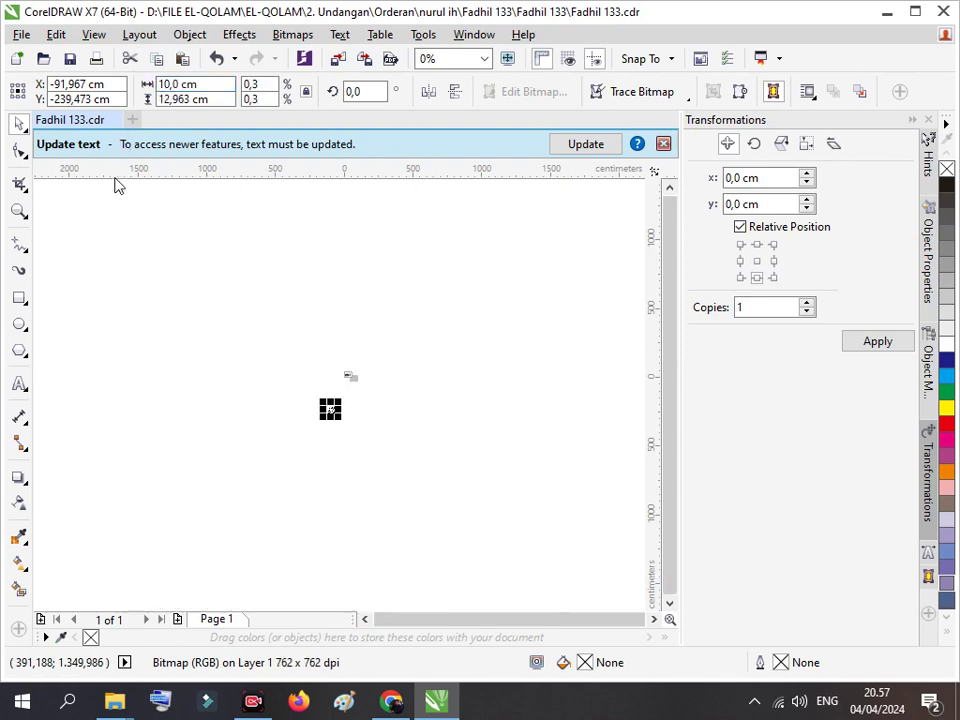
# Step: Move the QR code onto the card's upper flap and shrink it to 1.611 × 2.089 cm
pyautogui.press('F4')
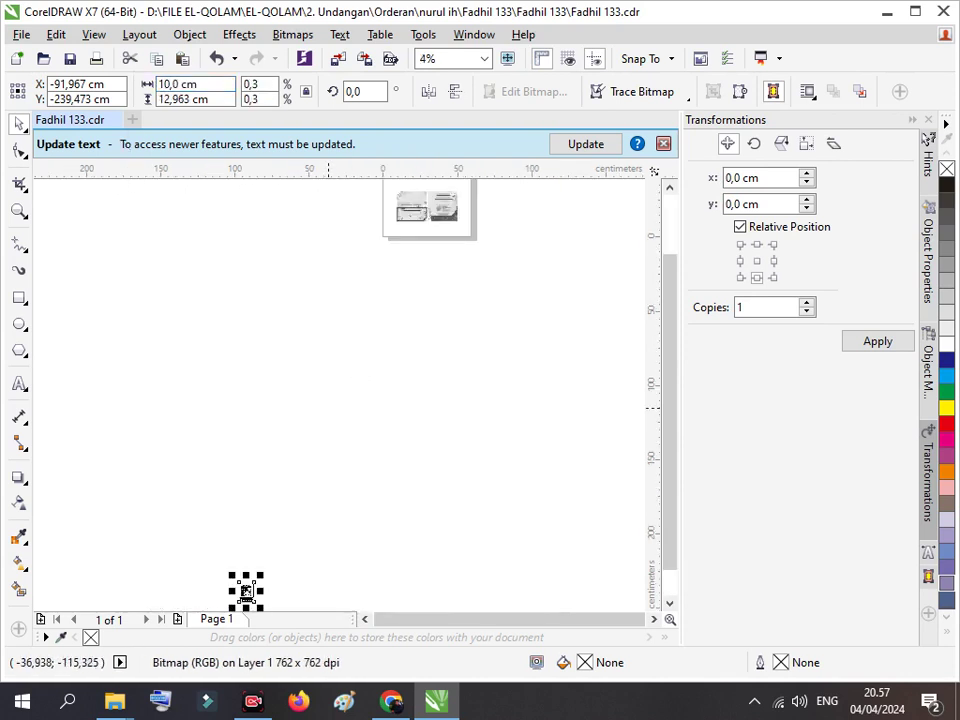
pyautogui.moveTo(246, 590); pyautogui.dragTo(426, 205)
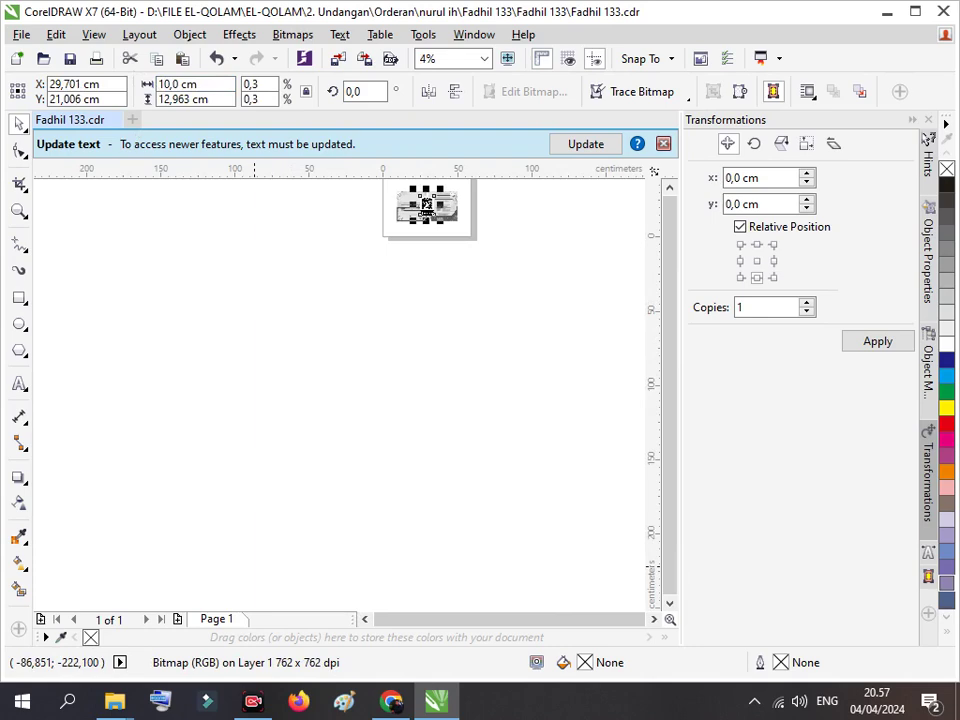
pyautogui.hotkey('shift', 'F2')
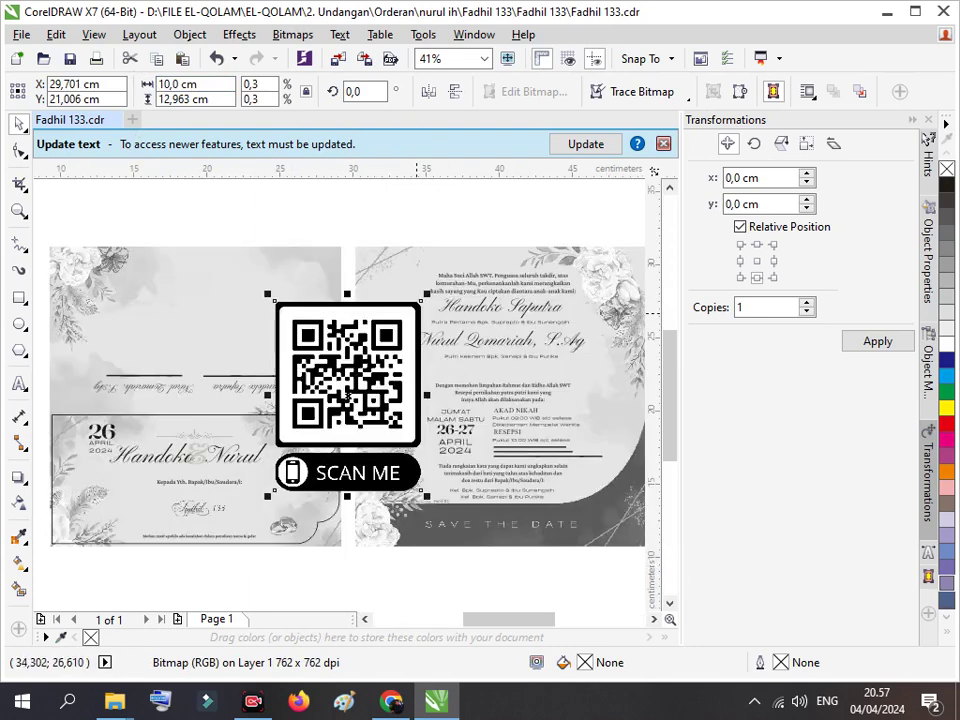
pyautogui.moveTo(389, 354); pyautogui.dragTo(401, 279)
pyautogui.scroll(2, 192, 273)
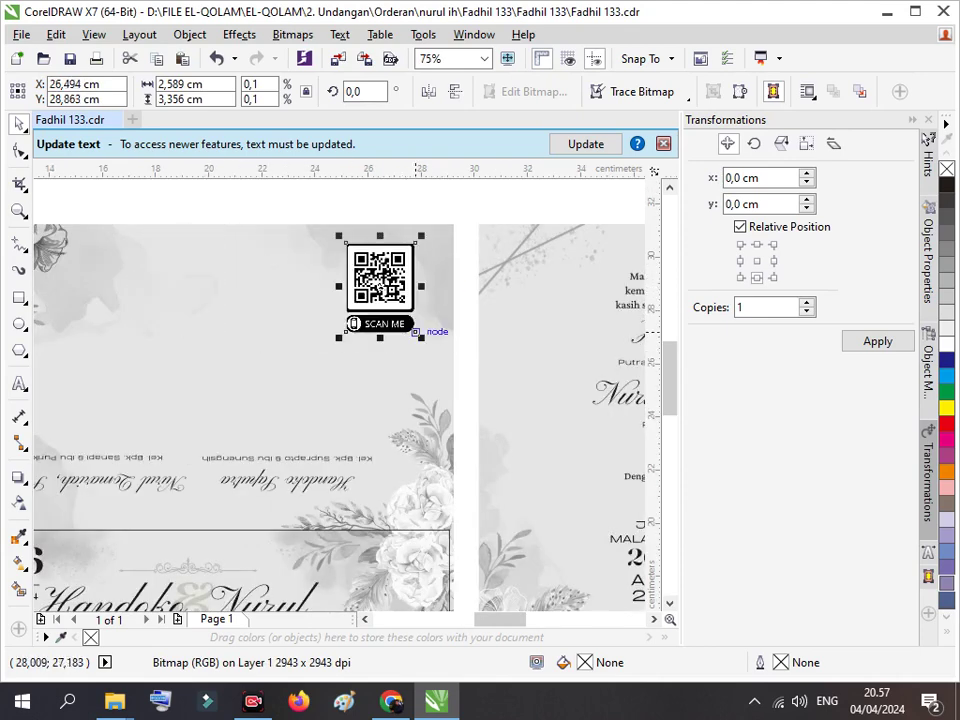
pyautogui.moveTo(421, 337); pyautogui.dragTo(398, 304)
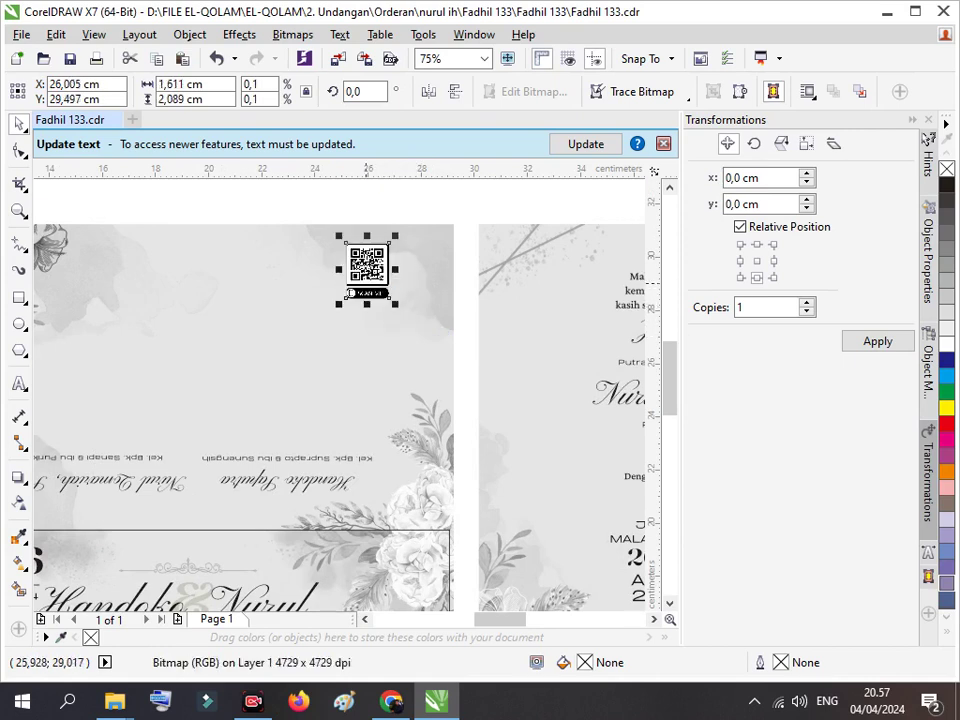
pyautogui.scroll(2, 369, 246)
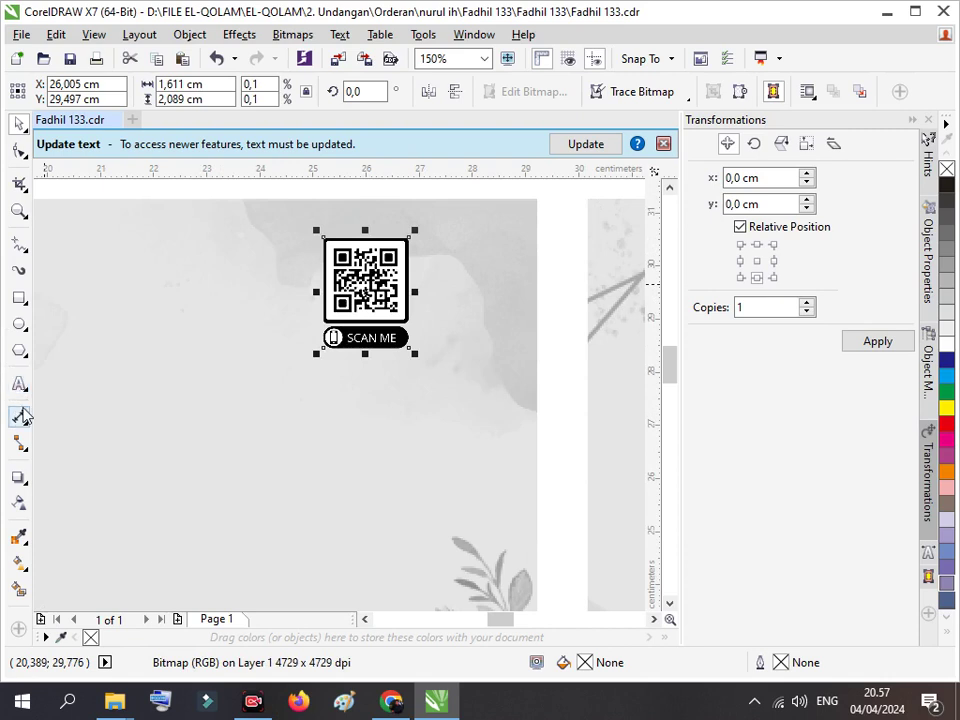
pyautogui.click(19, 386)
# Step: Add the text 'Denah Lokasi' and set it in the Betty Molly script font
pyautogui.click(276, 418)
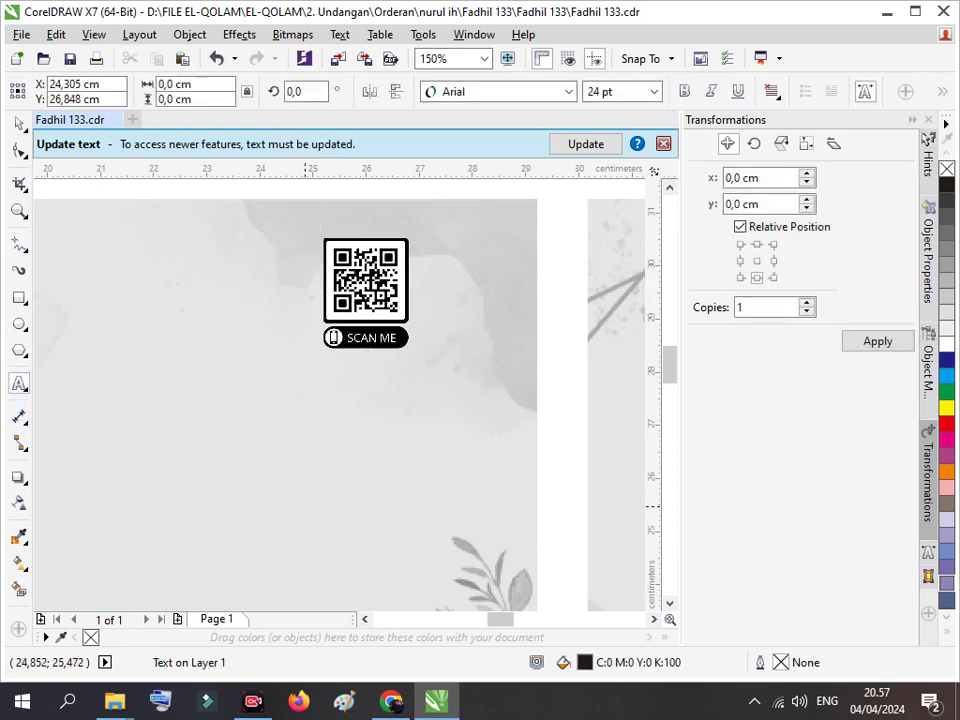
pyautogui.write('Denah ')
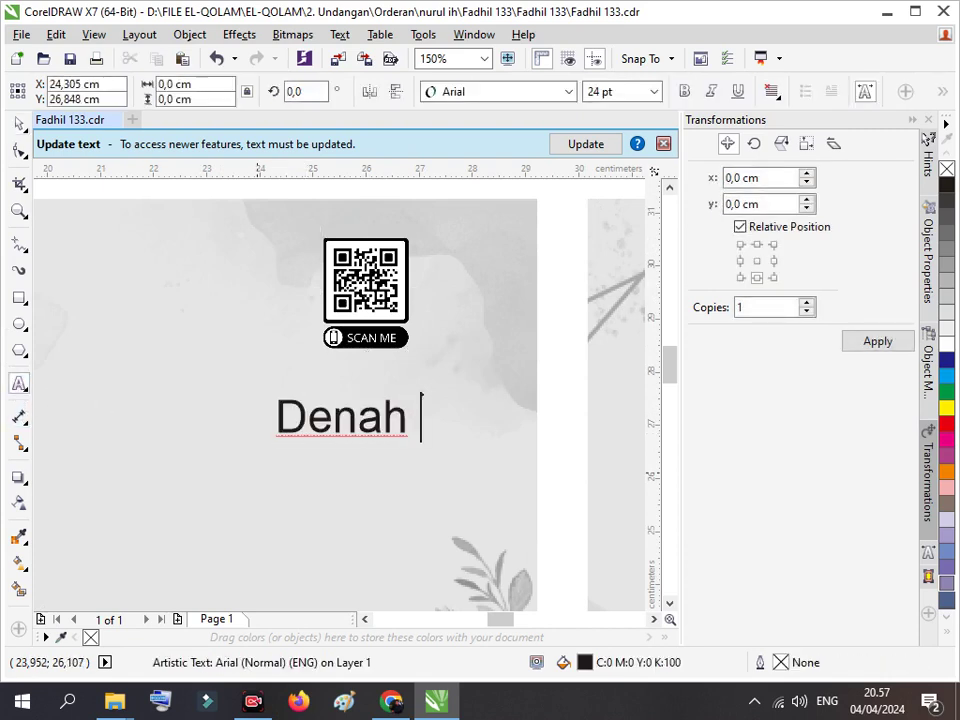
pyautogui.write('Lokasi')
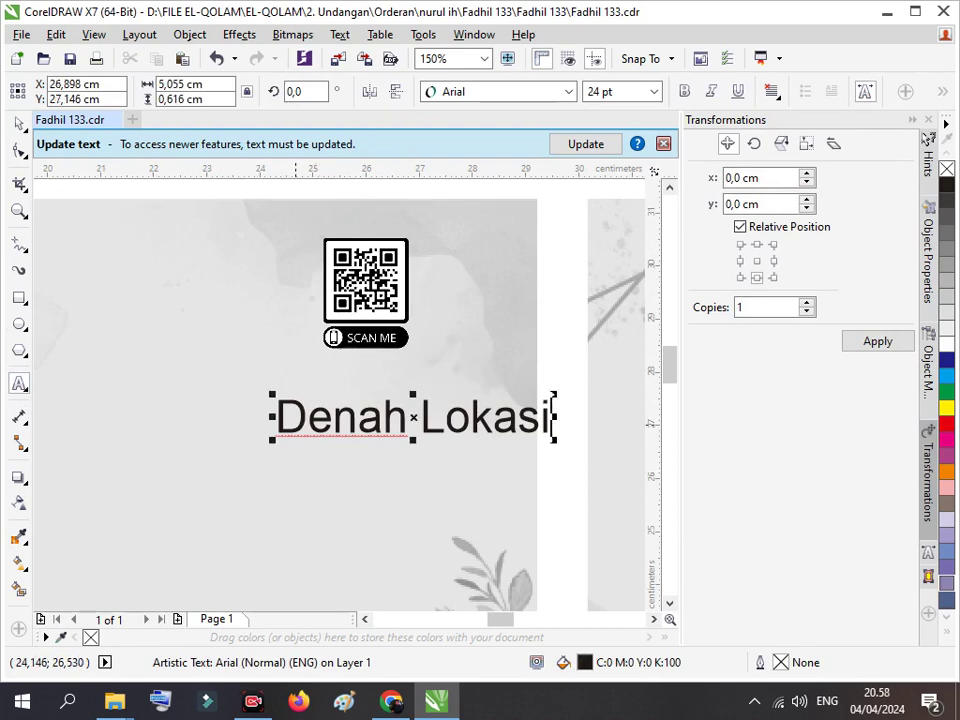
pyautogui.press('Return')
pyautogui.write('s')
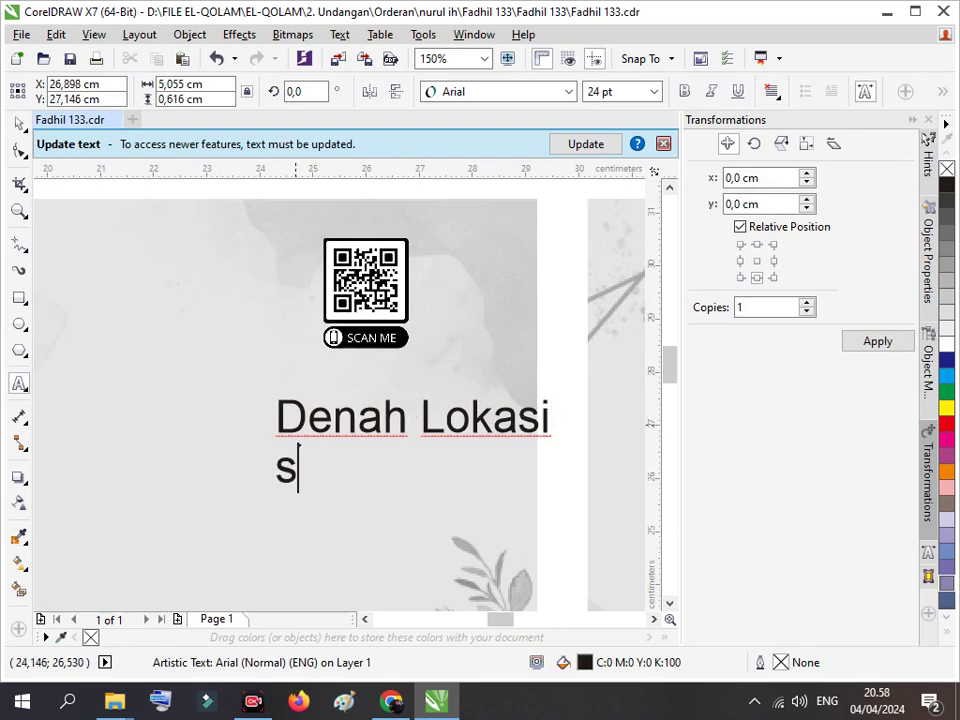
pyautogui.write('can')
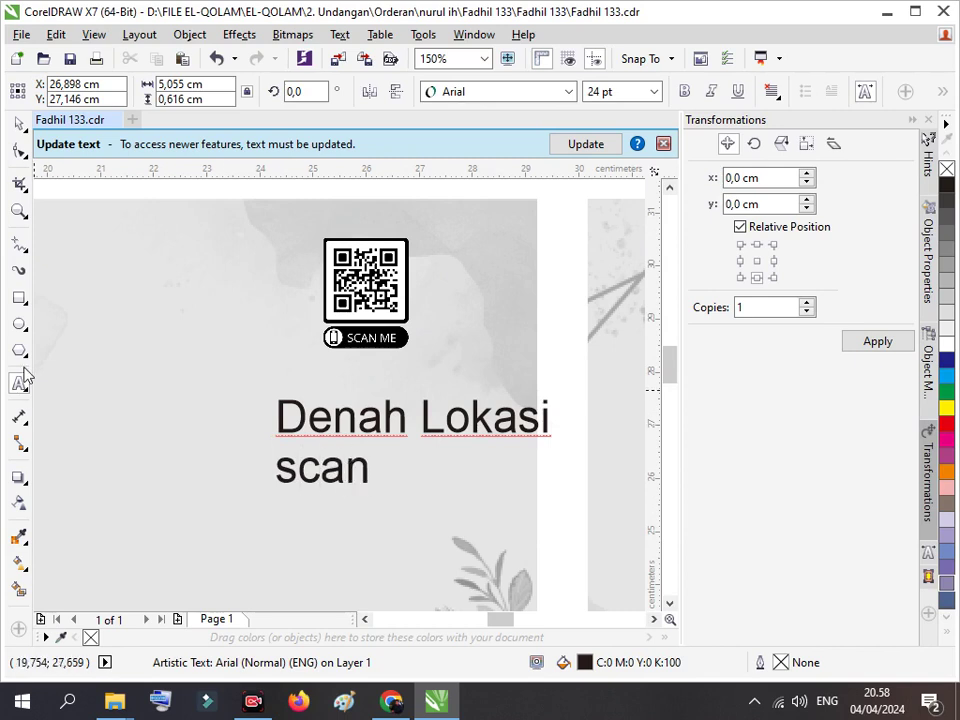
pyautogui.press('BackSpace')
pyautogui.press('BackSpace')
pyautogui.press('BackSpace')
pyautogui.press('BackSpace')
pyautogui.click(18, 122)
pyautogui.click(450, 90)
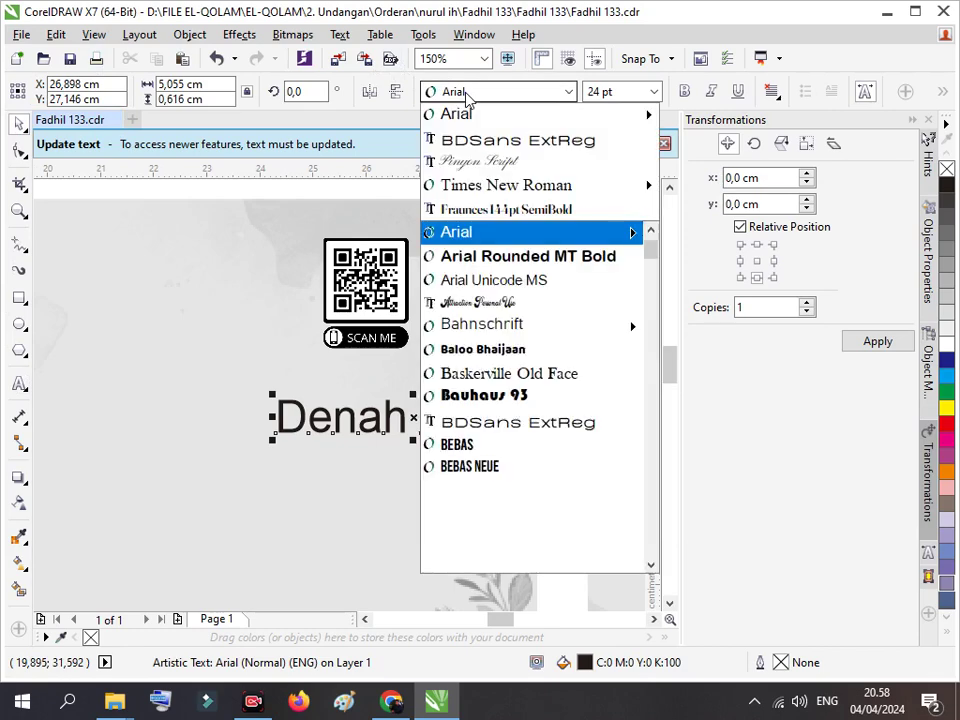
pyautogui.scroll(-5, 535, 420)
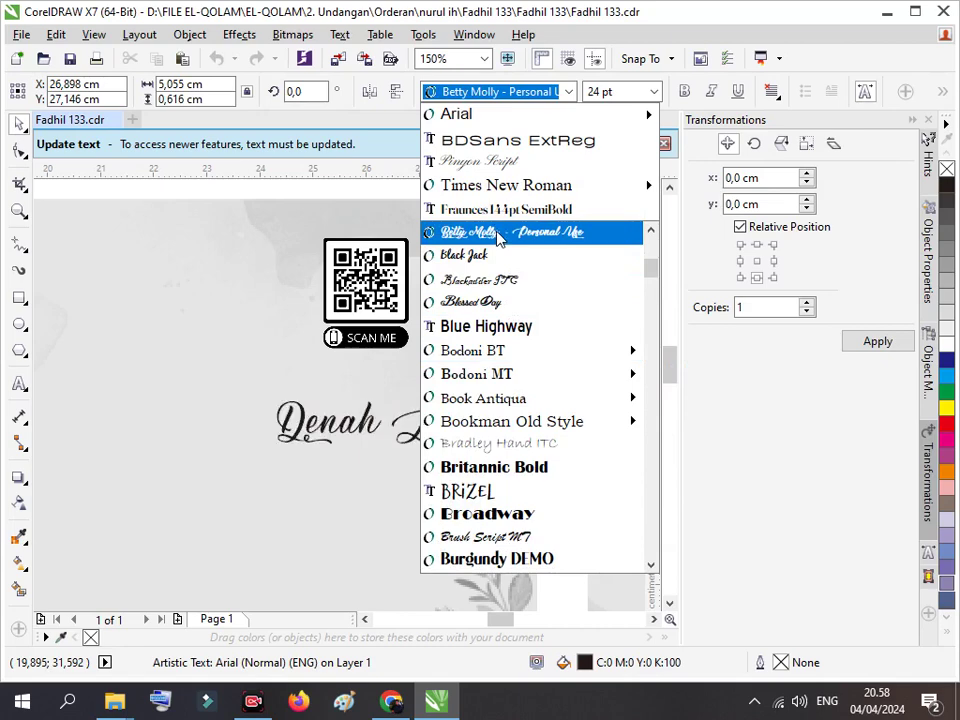
pyautogui.click(500, 232)
# Step: Place the label above the QR code and shrink it to about 14.3 pt
pyautogui.moveTo(453, 418); pyautogui.dragTo(428, 221)
pyautogui.moveTo(367, 299); pyautogui.dragTo(383, 339)
pyautogui.click(413, 246)
pyautogui.moveTo(500, 247); pyautogui.dragTo(428, 253)
pyautogui.keyDown('shift'); pyautogui.click(381, 321); pyautogui.keyUp('shift')
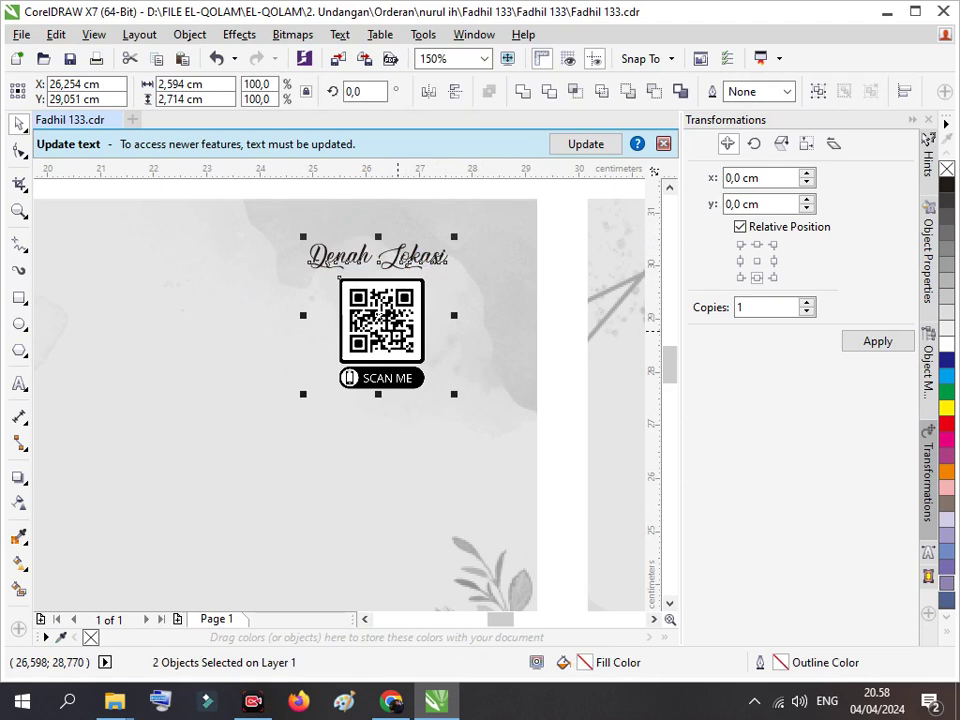
# Step: Move the label and QR code up, then mirror both horizontally and vertically to flip them upside down
pyautogui.moveTo(381, 321); pyautogui.dragTo(402, 309)
pyautogui.click(428, 93)
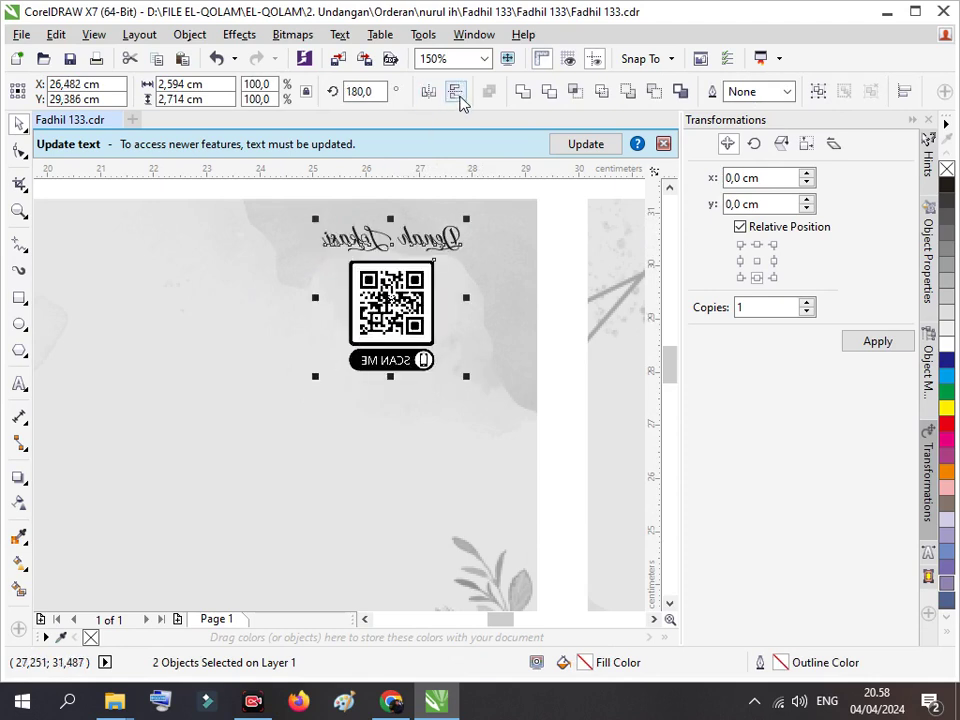
pyautogui.click(456, 93)
pyautogui.scroll(-5, 418, 328)
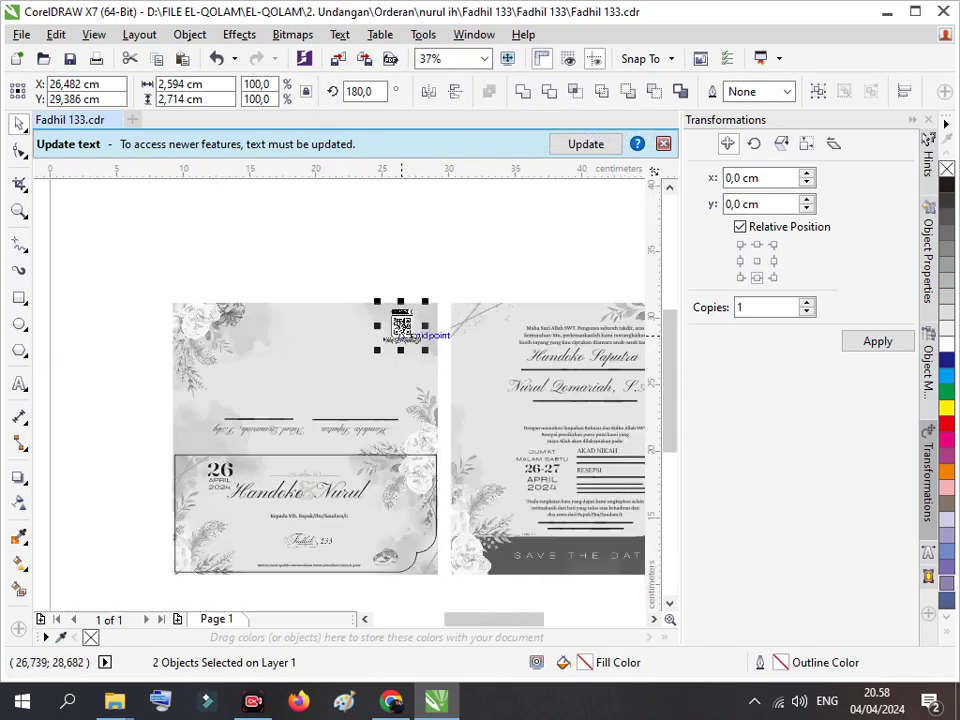
pyautogui.scroll(4, 412, 320)
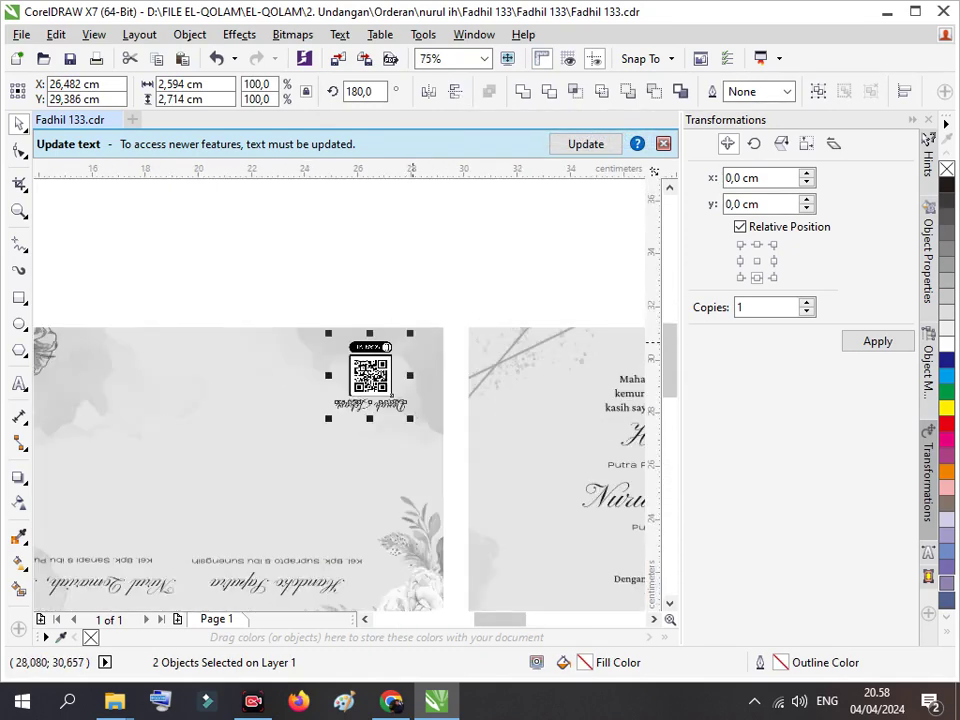
pyautogui.press('Escape')
pyautogui.scroll(3, 375, 375)
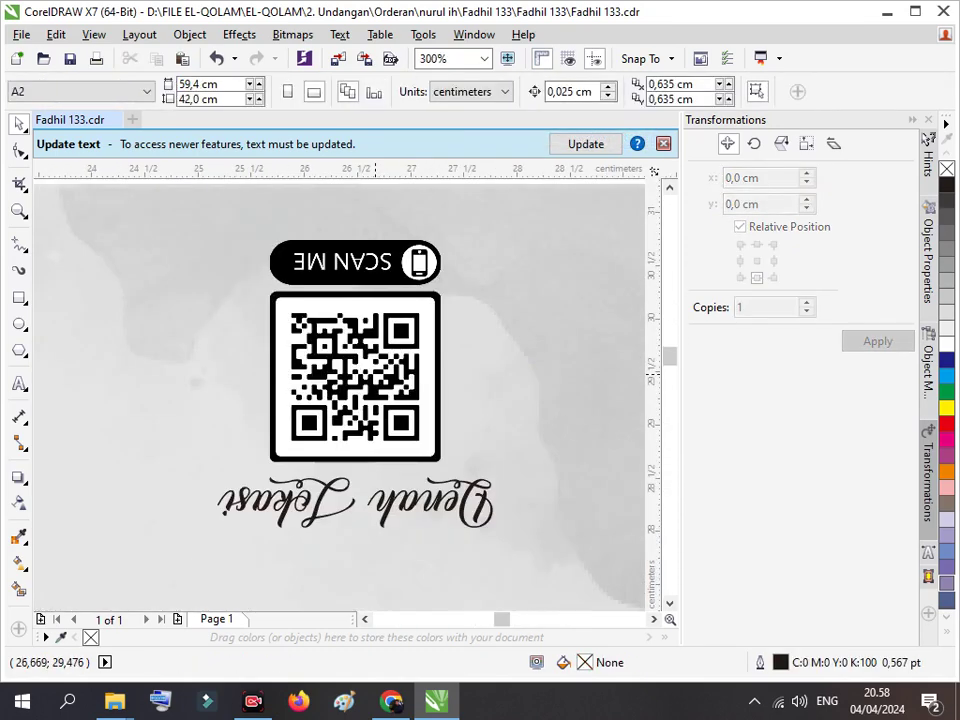
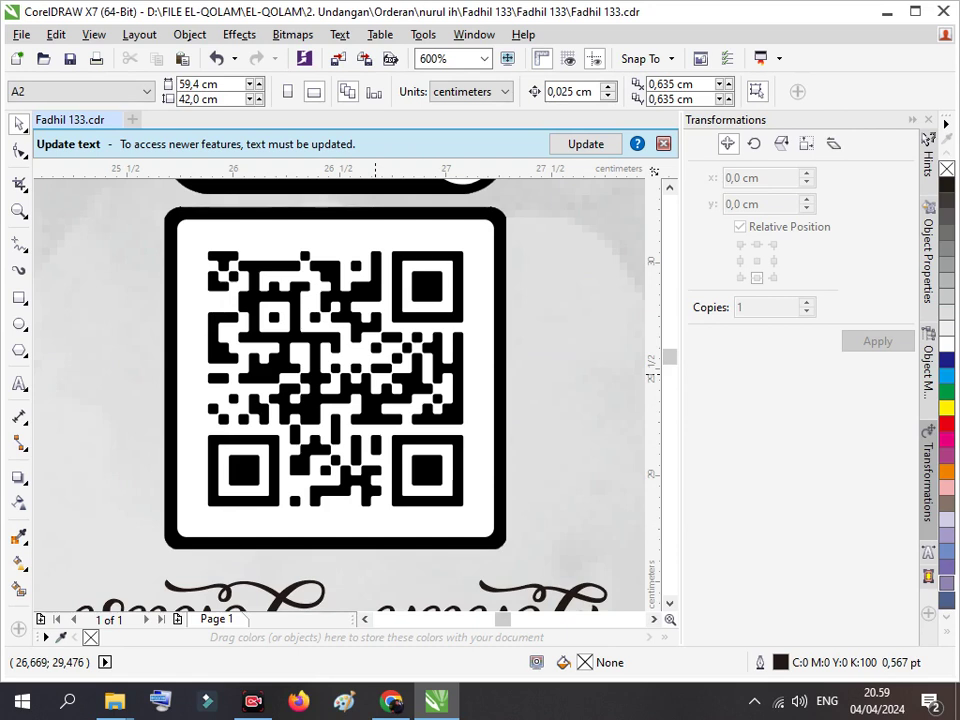
# Step: In Chrome's Google Maps tab, close the share dialog and request directions to the pinned Gunungjati location
pyautogui.click(391, 701)
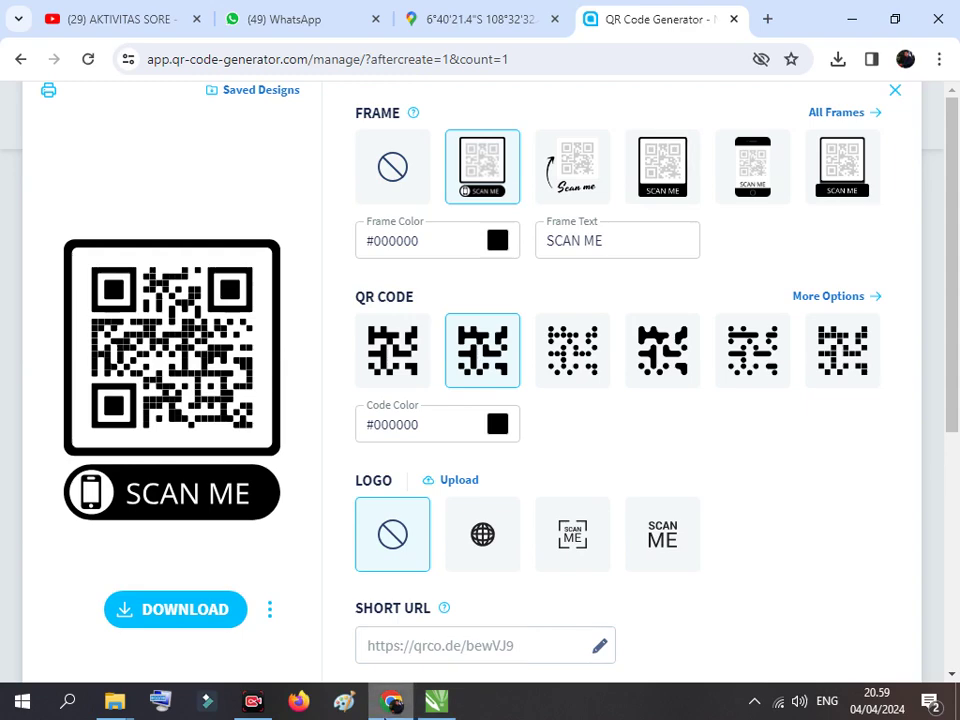
pyautogui.click(465, 18)
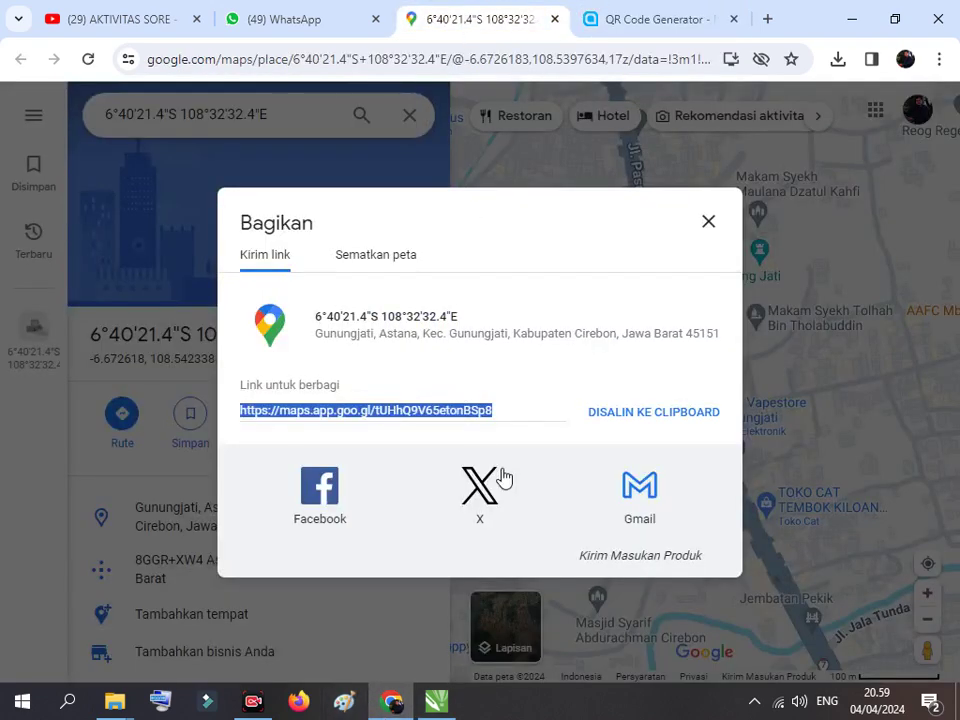
pyautogui.click(708, 222)
pyautogui.scroll(-1, 476, 330)
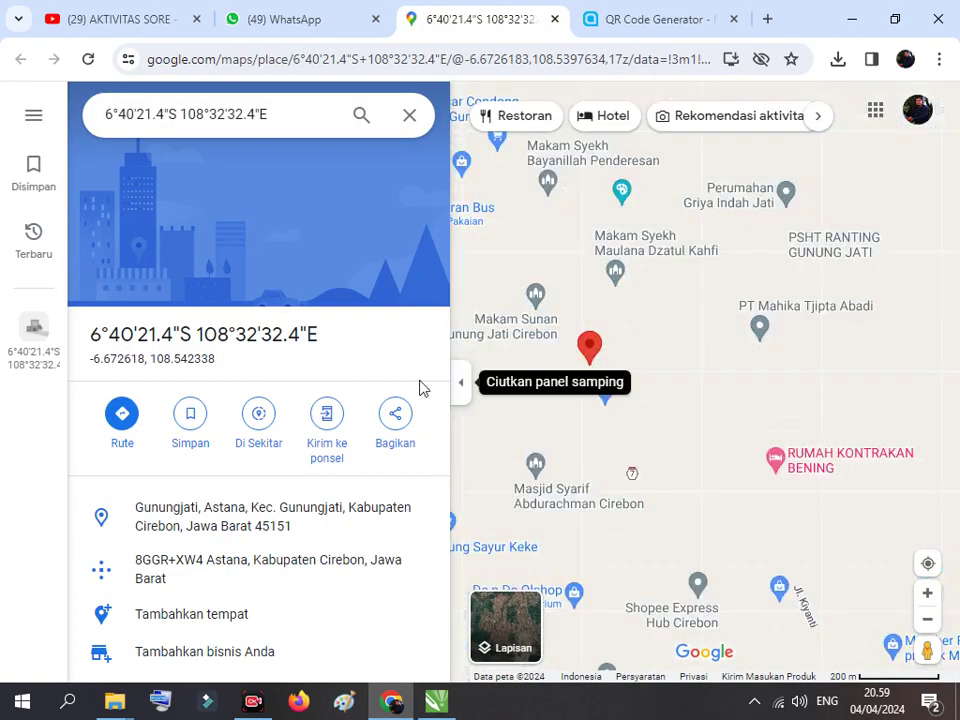
pyautogui.scroll(-1, 165, 400)
pyautogui.click(133, 368)
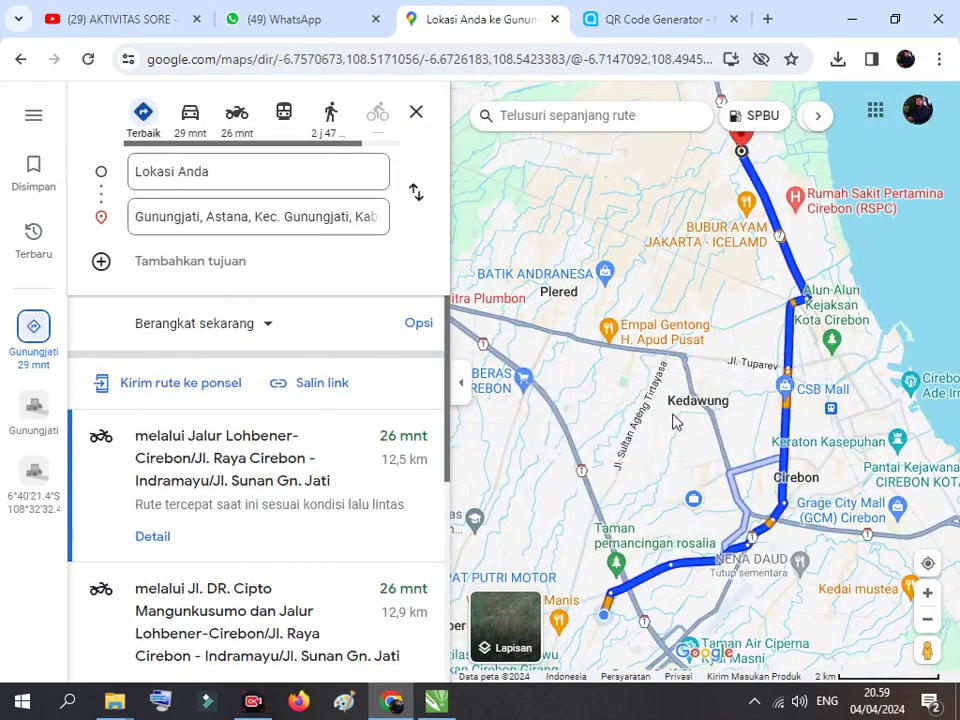
# Step: Inspect the 12.5 km motorbike route around Rumah Sakit Pertamina Cirebon by zooming and panning
pyautogui.click(808, 215)
pyautogui.scroll(3, 790, 210)
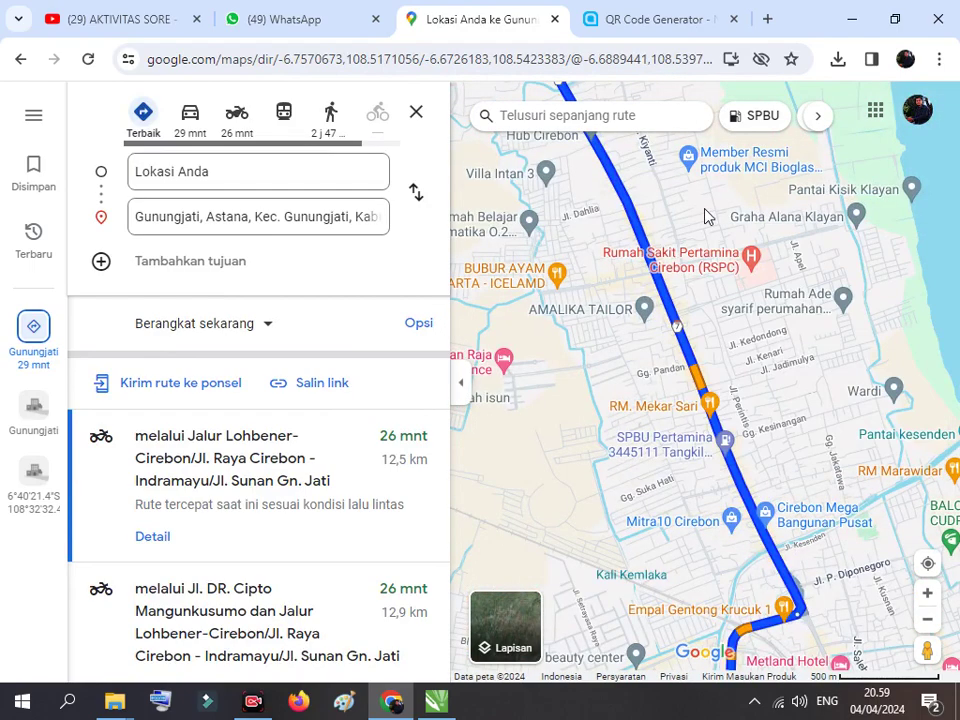
pyautogui.scroll(2, 700, 215)
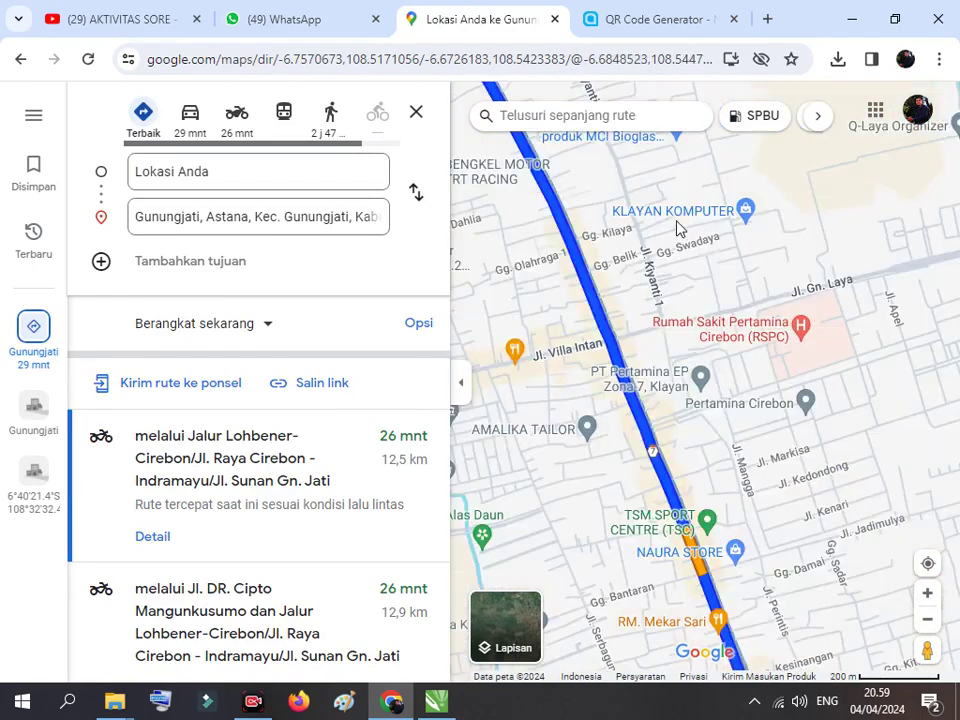
pyautogui.moveTo(600, 198); pyautogui.dragTo(675, 333)
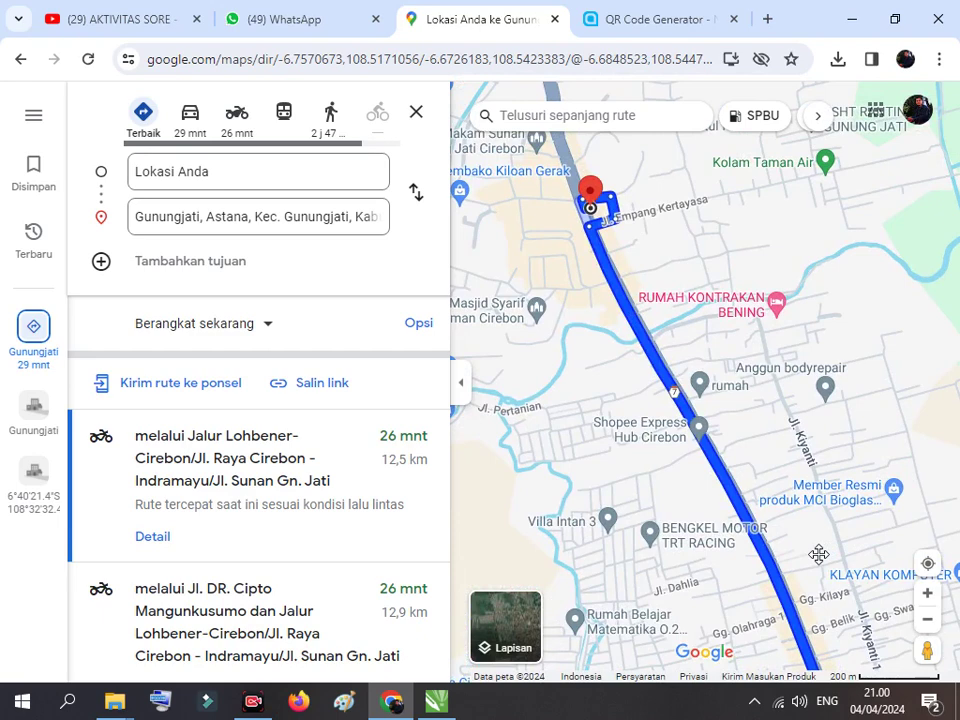
pyautogui.scroll(2, 612, 238)
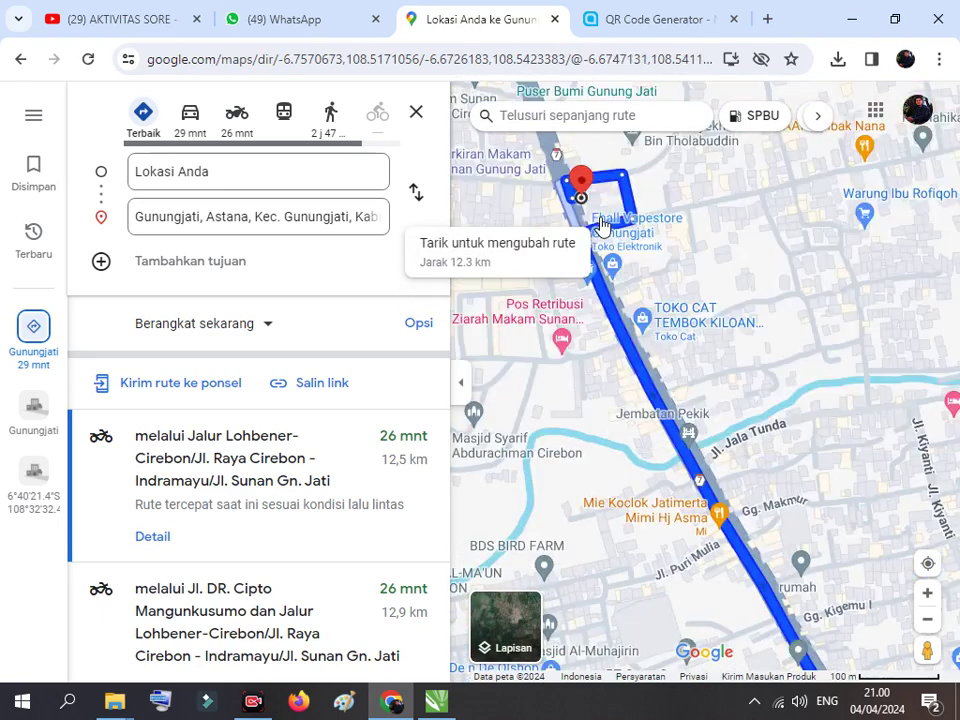
pyautogui.moveTo(639, 252)
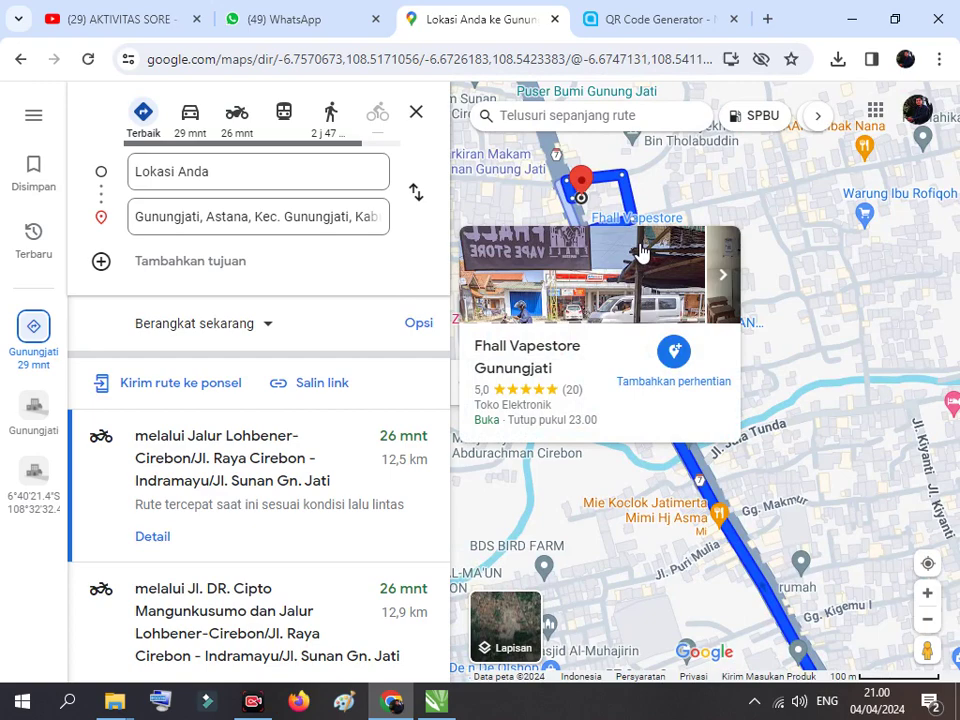
pyautogui.scroll(-3, 738, 466)
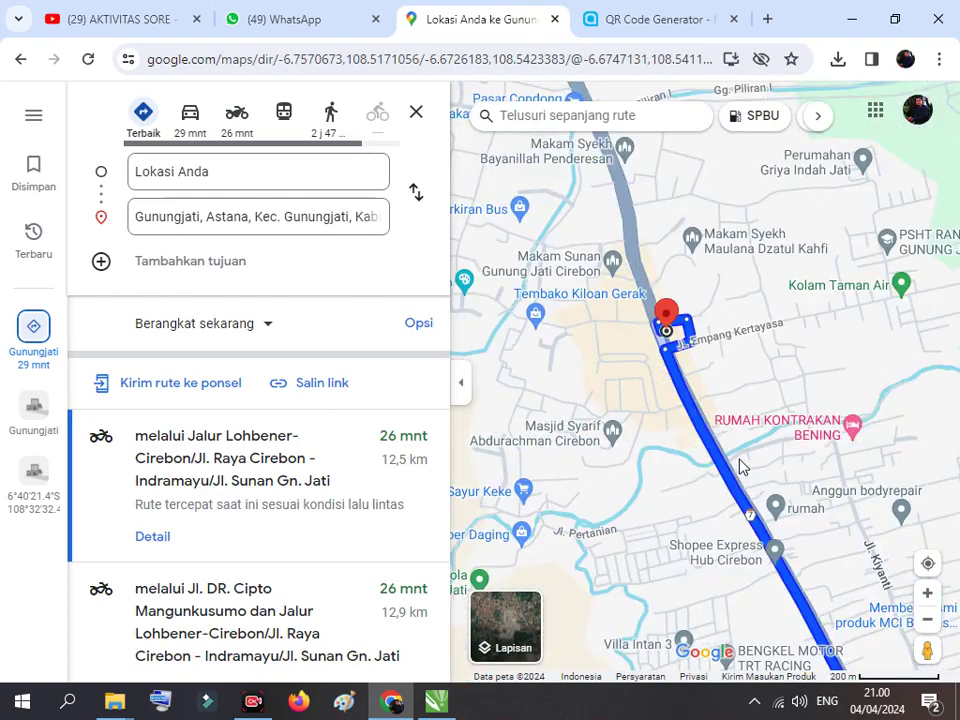
pyautogui.scroll(-1, 738, 466)
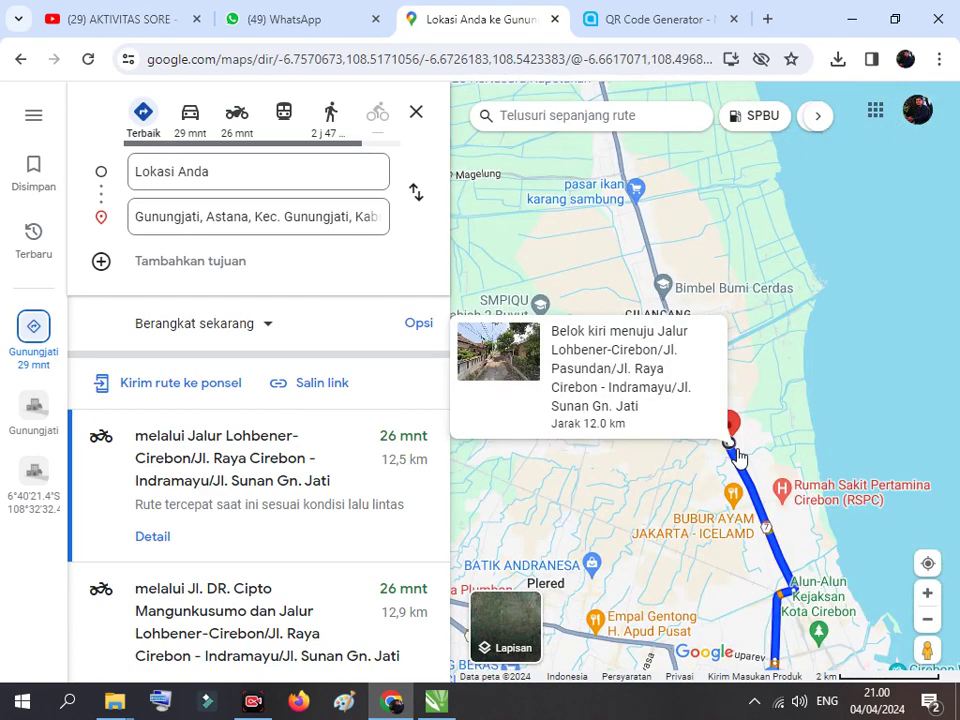
pyautogui.moveTo(711, 529)
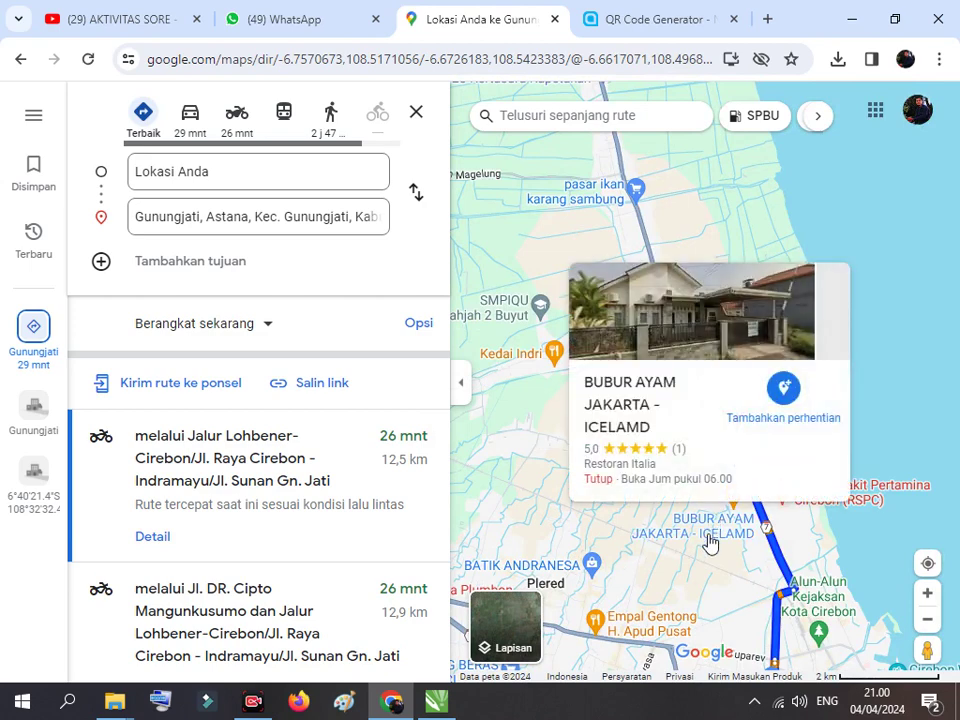
pyautogui.moveTo(397, 706)
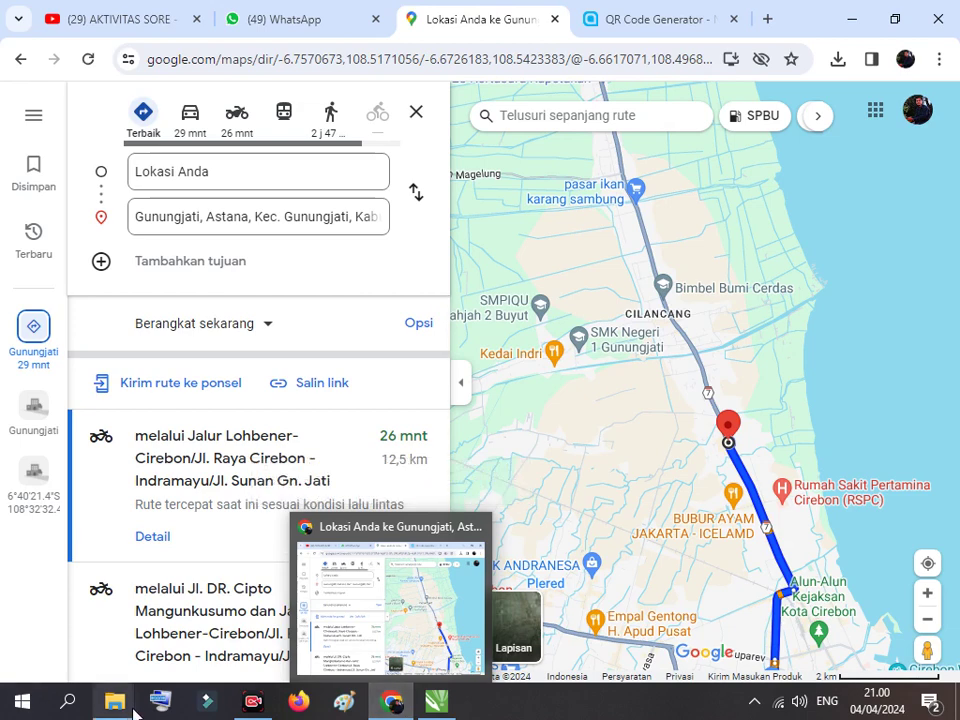
pyautogui.moveTo(124, 712)
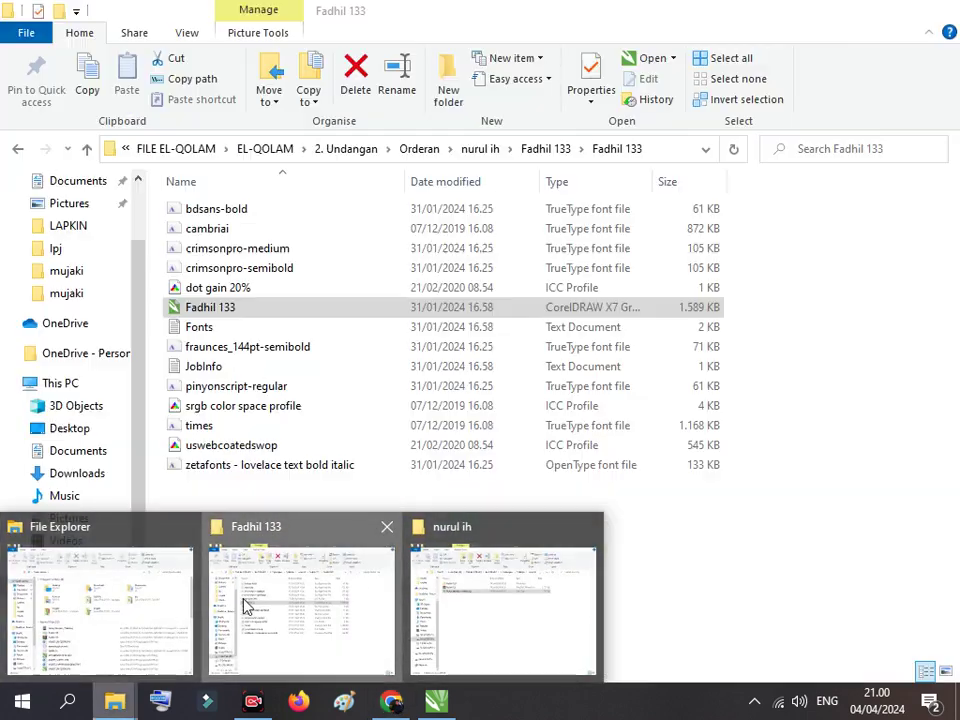
# Step: In File Explorer, go up to 2. Undangan and back into the Orderan folder
pyautogui.click(245, 605)
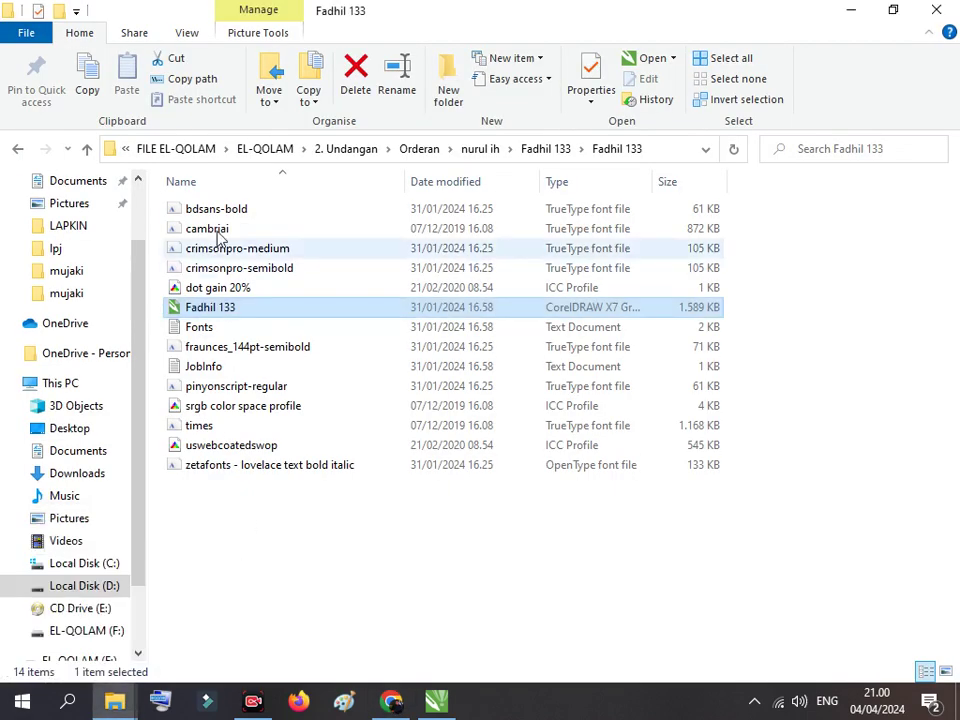
pyautogui.click(478, 150)
pyautogui.click(475, 152)
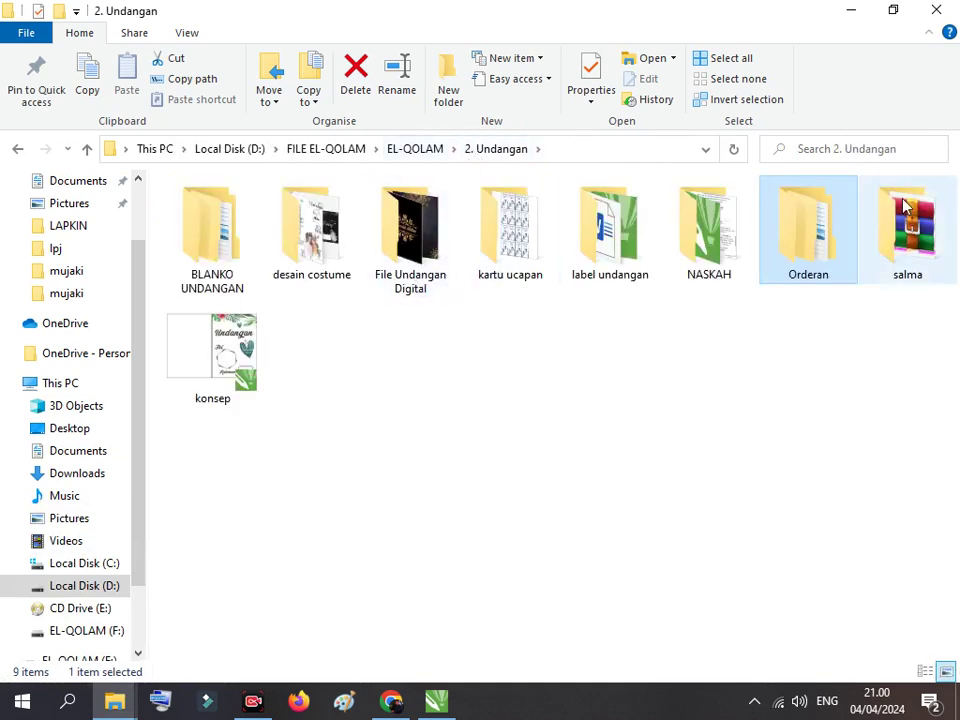
pyautogui.doubleClick(828, 237)
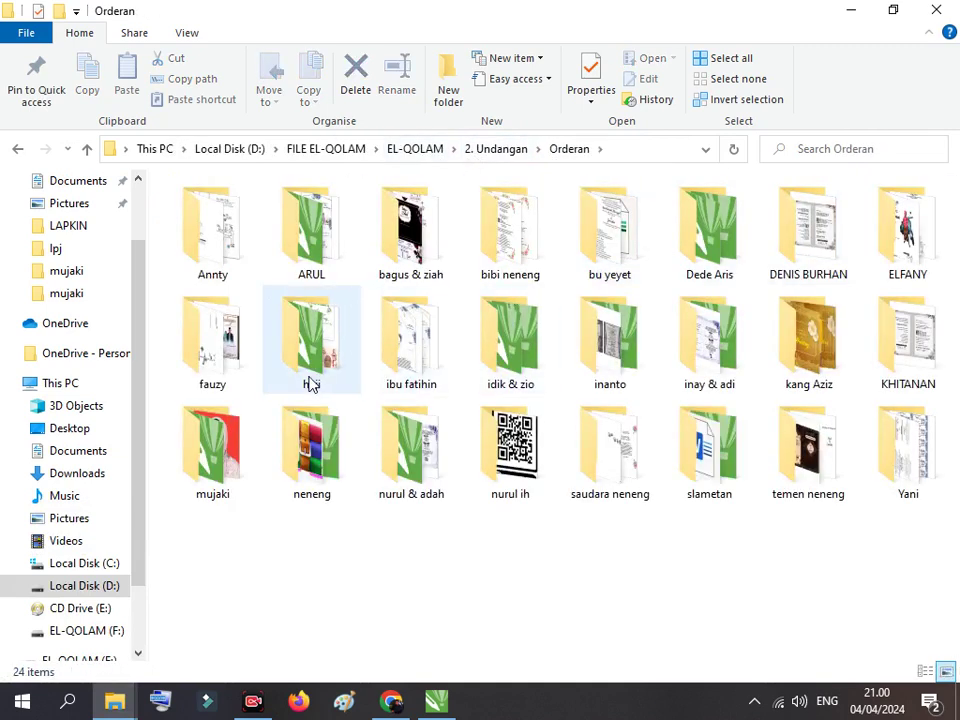
pyautogui.doubleClick(437, 367)
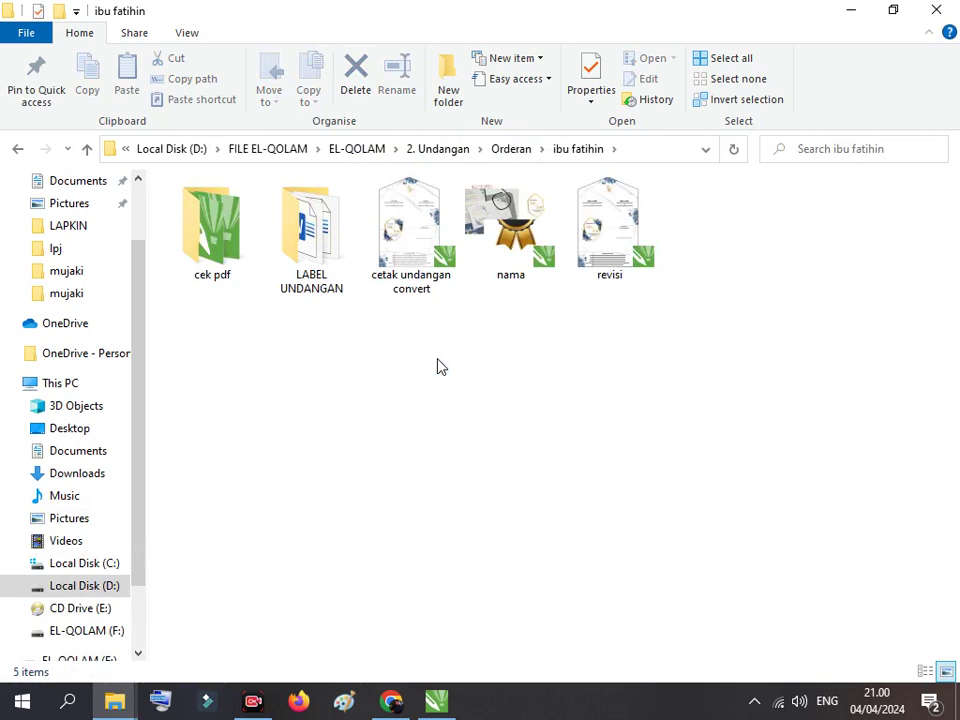
pyautogui.doubleClick(242, 253)
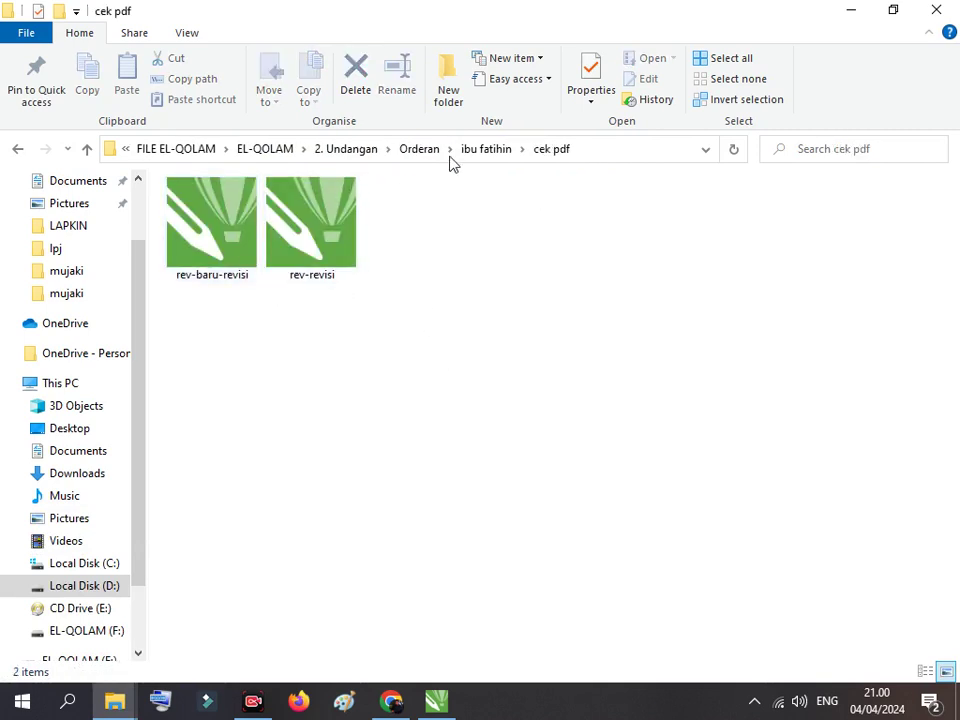
pyautogui.click(475, 150)
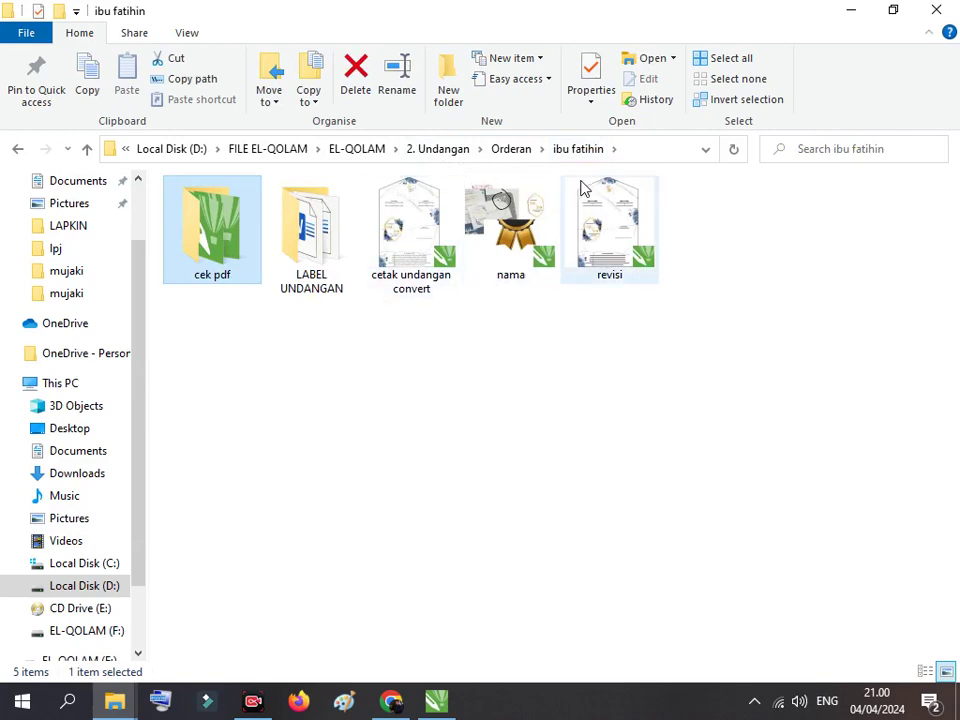
pyautogui.click(512, 152)
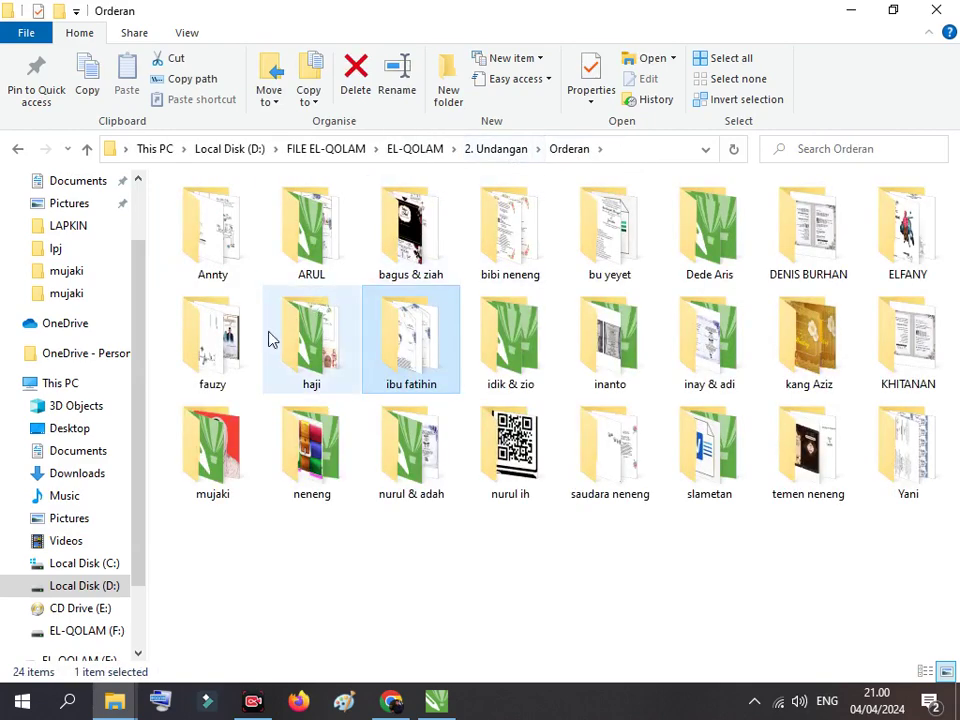
# Step: Open the fauzy folder in Large icons view and open 'bw cetak Undangan Fauzy 2'
pyautogui.click(222, 368)
pyautogui.doubleClick(222, 368)
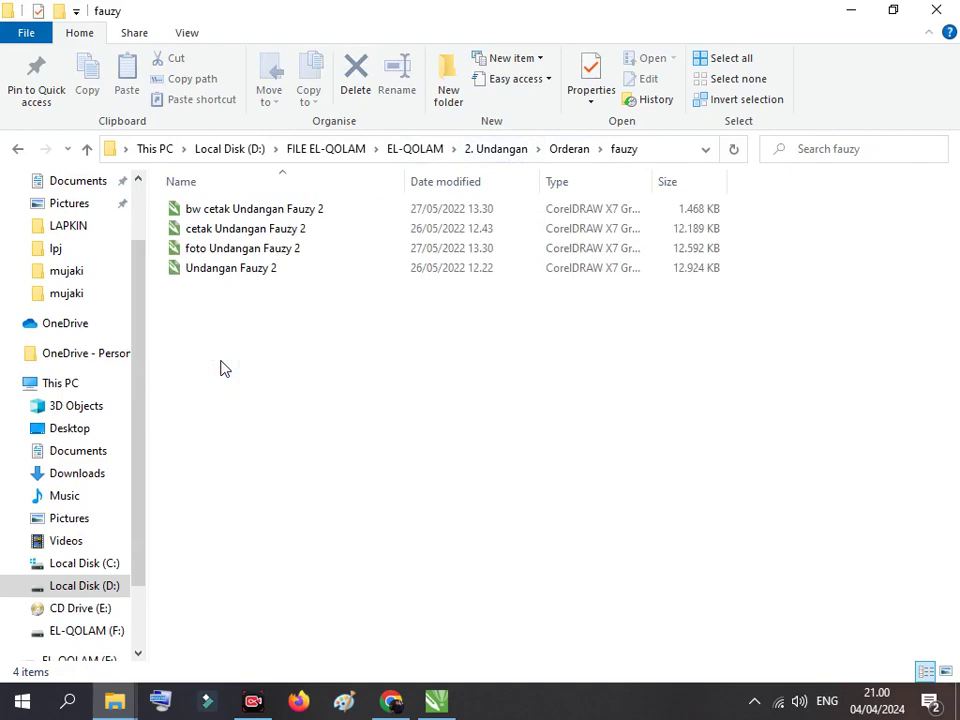
pyautogui.click(946, 671)
pyautogui.click(232, 245)
pyautogui.doubleClick(232, 245)
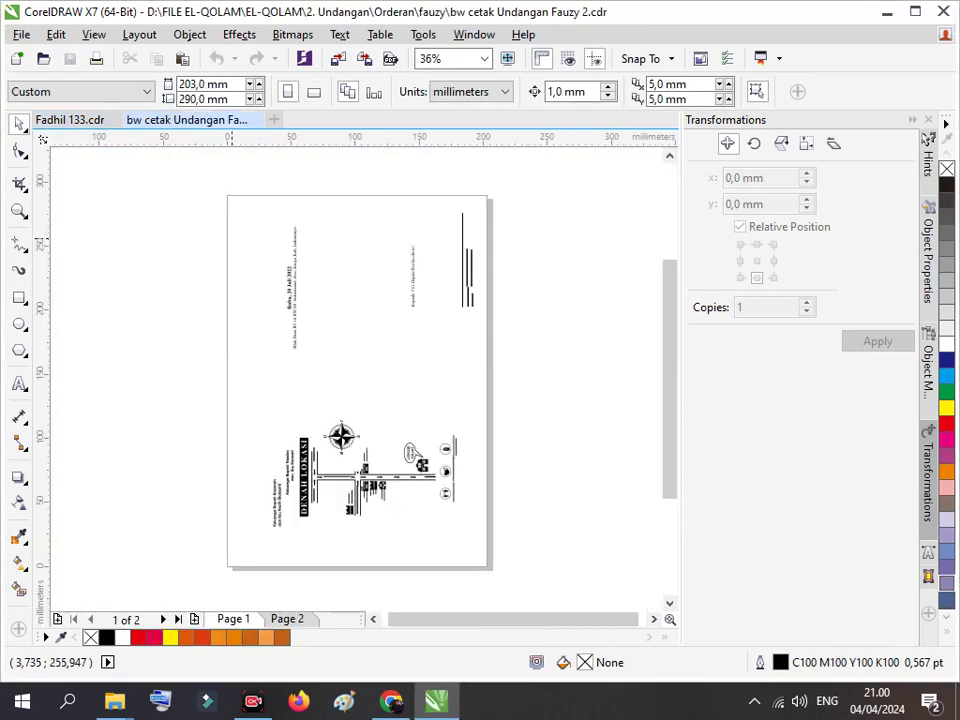
# Step: Zoom in on the invitation's map page and delete the two family-name texts on the left
pyautogui.press('z')
pyautogui.moveTo(229, 381); pyautogui.dragTo(518, 547)
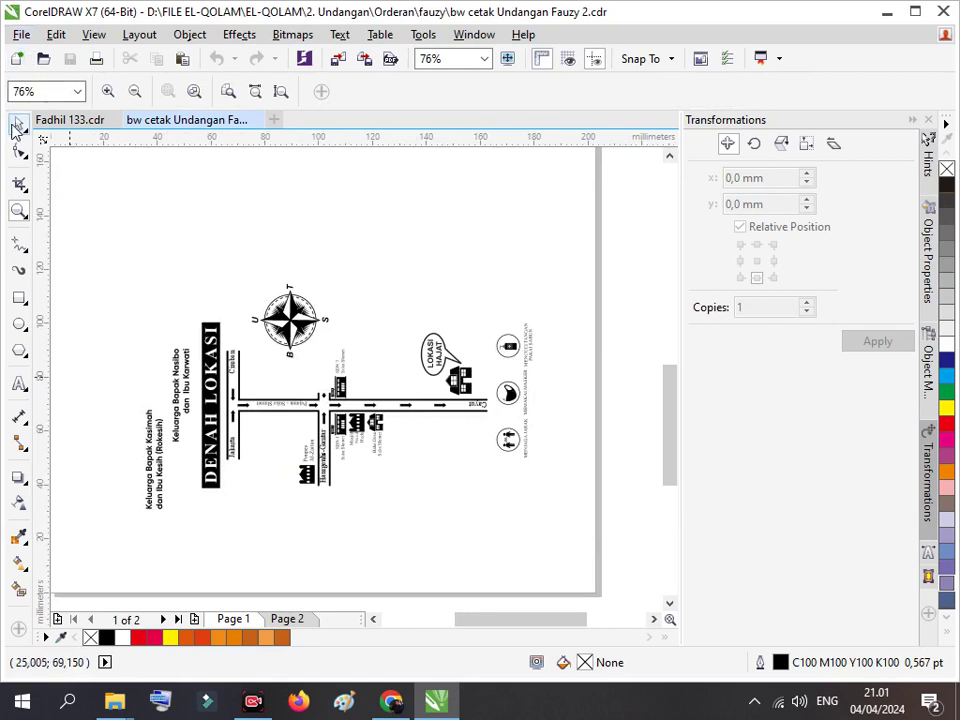
pyautogui.click(17, 124)
pyautogui.moveTo(634, 507); pyautogui.dragTo(190, 326)
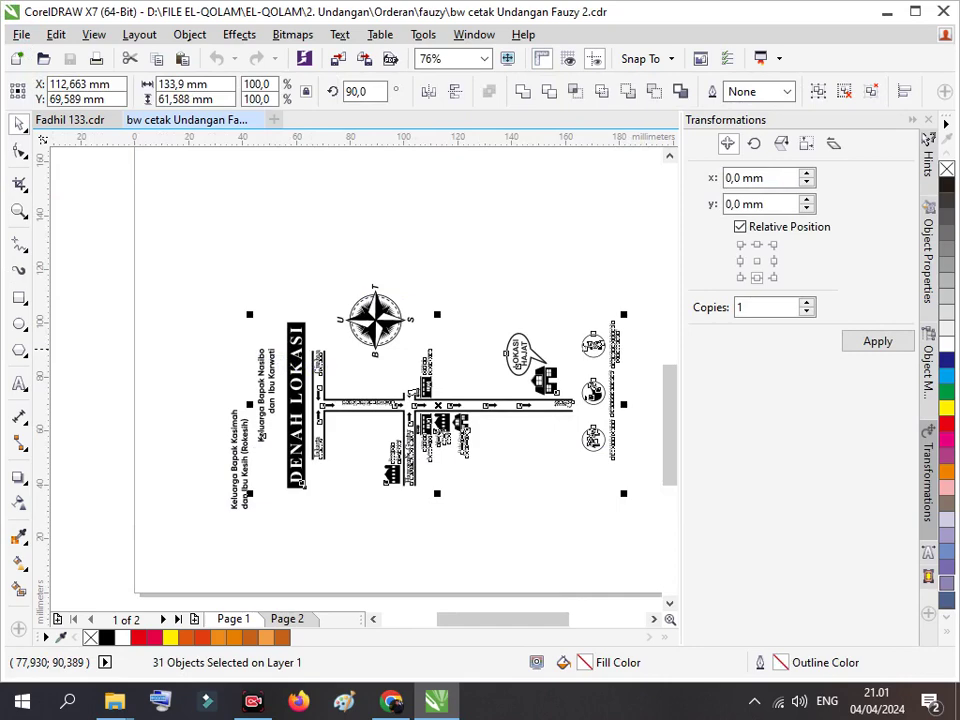
pyautogui.moveTo(128, 285); pyautogui.dragTo(274, 583)
pyautogui.press('Delete')
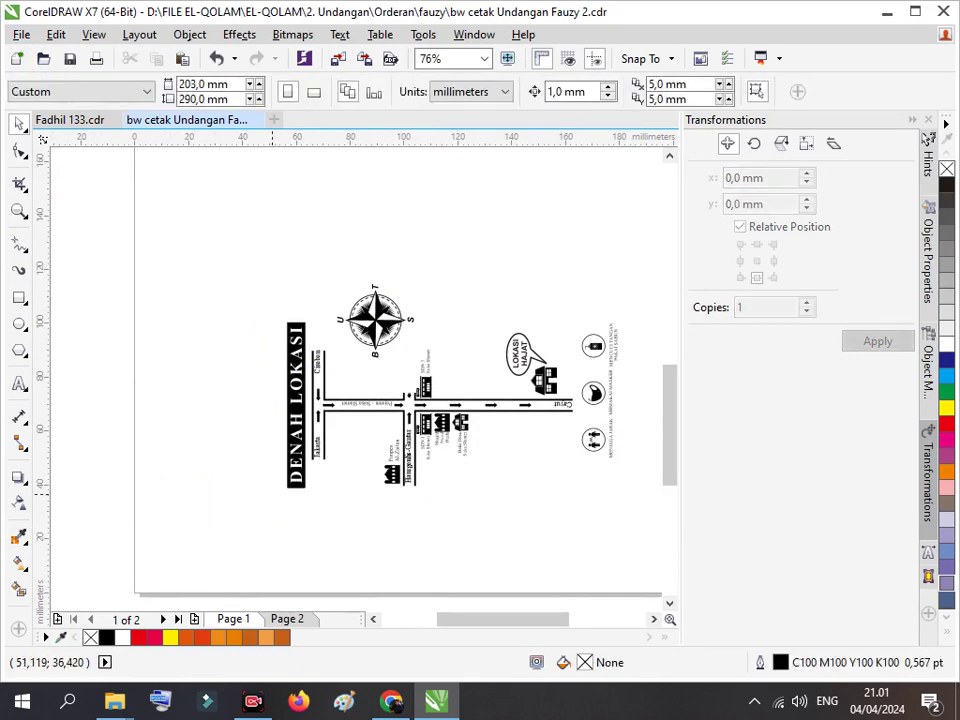
# Step: Delete the right-hand group of six icons and the DENAH LOKASI title, then zoom on the road map
pyautogui.moveTo(641, 492); pyautogui.dragTo(573, 273)
pyautogui.press('Delete')
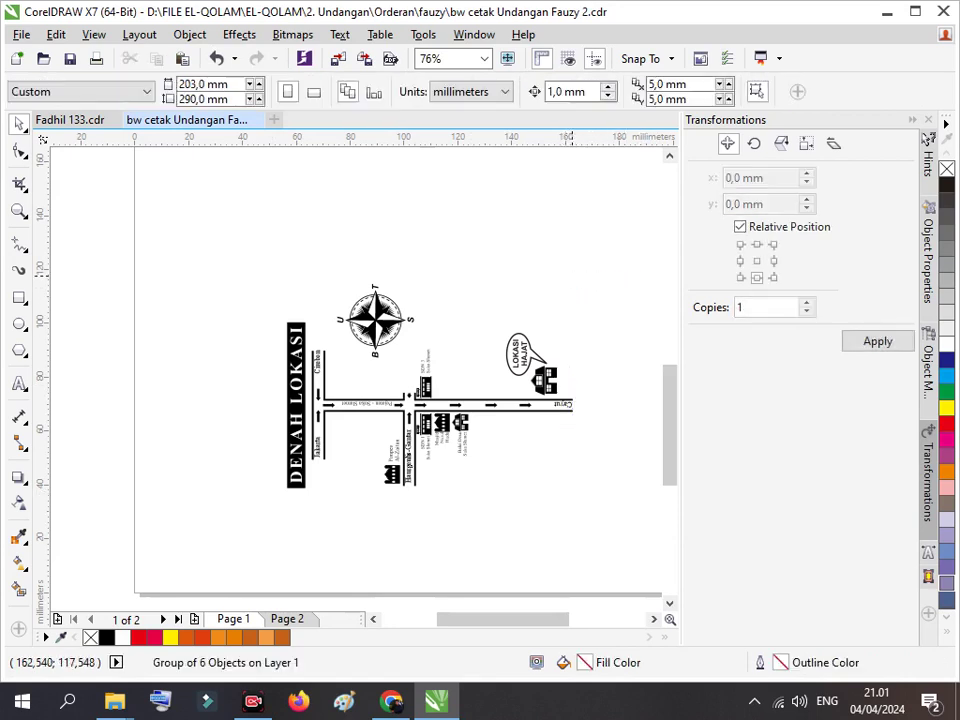
pyautogui.moveTo(254, 268); pyautogui.dragTo(309, 500)
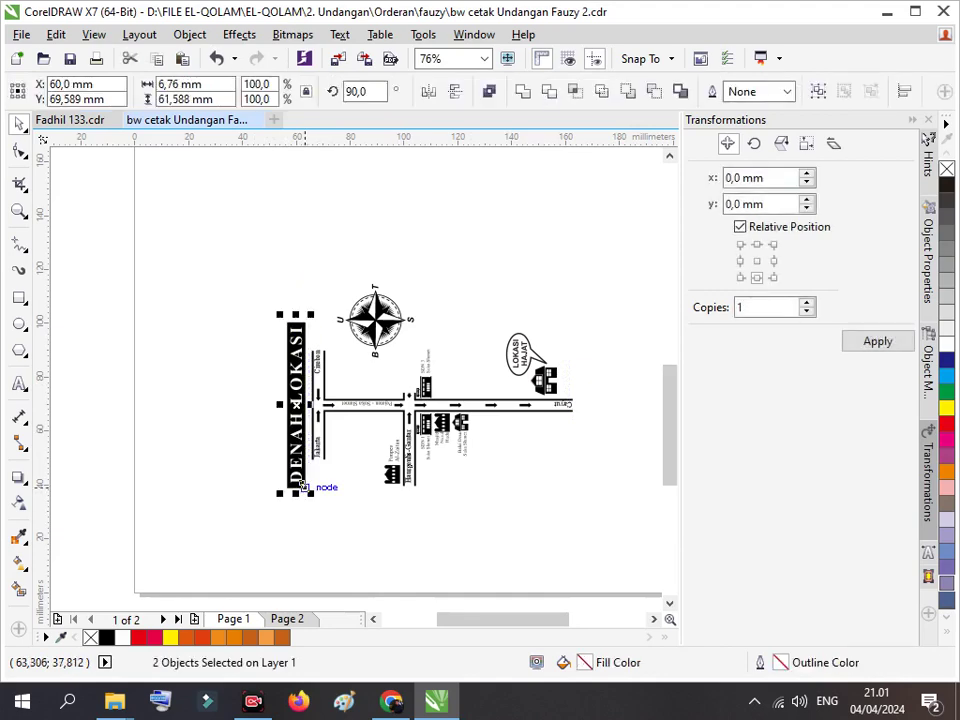
pyautogui.press('Delete')
pyautogui.press('z')
pyautogui.moveTo(228, 257); pyautogui.dragTo(617, 589)
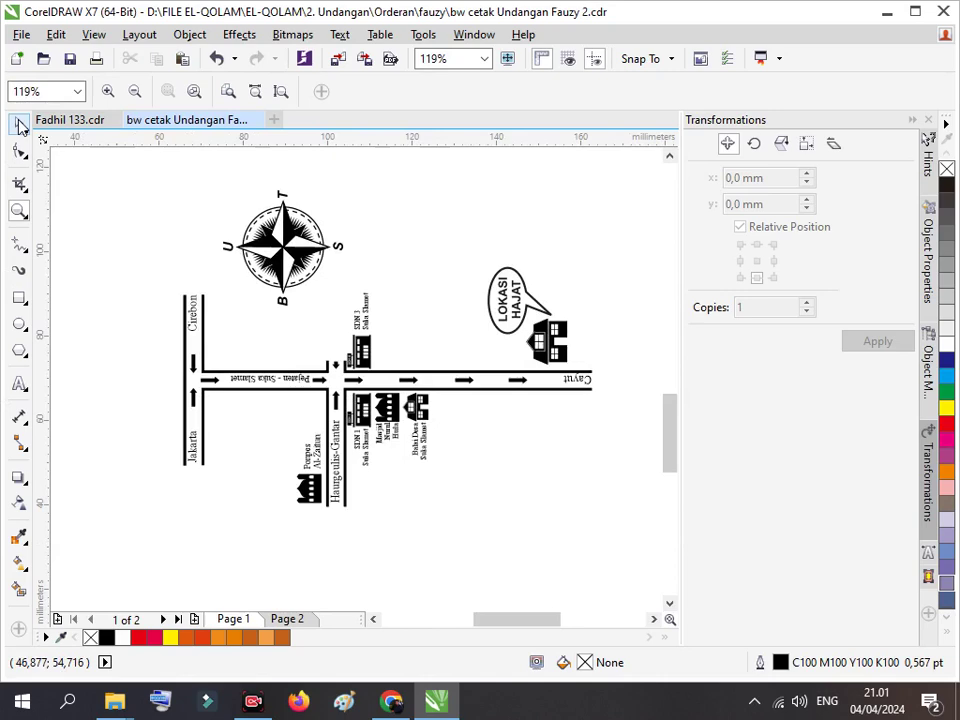
# Step: Select all 28 map pieces, rotate them a quarter turn, and move the map down
pyautogui.click(20, 125)
pyautogui.moveTo(99, 166); pyautogui.dragTo(619, 554)
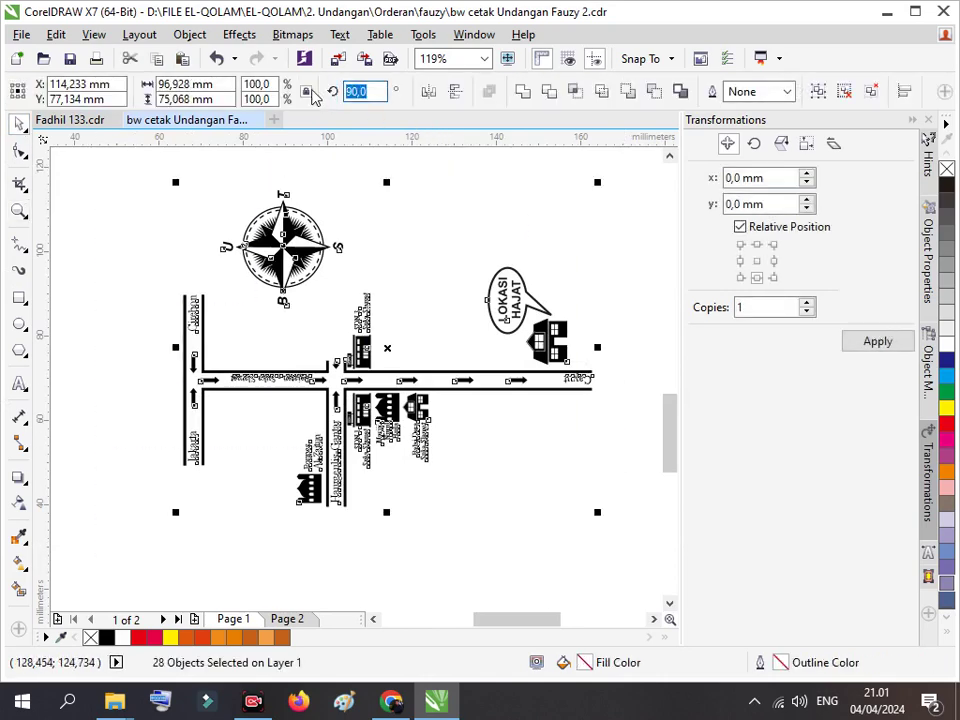
pyautogui.press('Return')
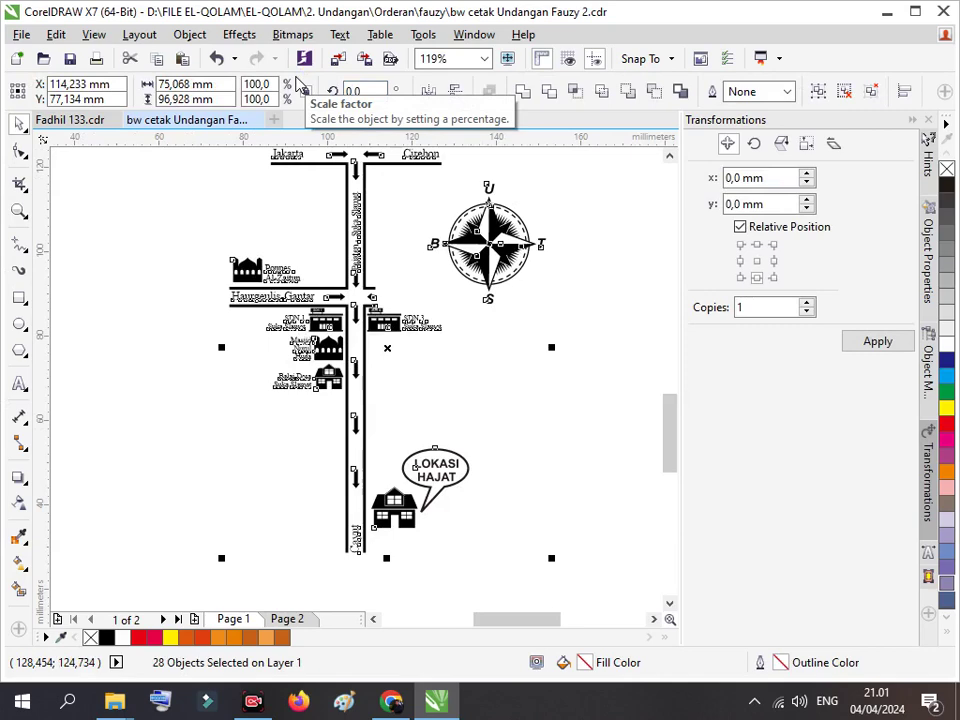
pyautogui.scroll(-2, 360, 177)
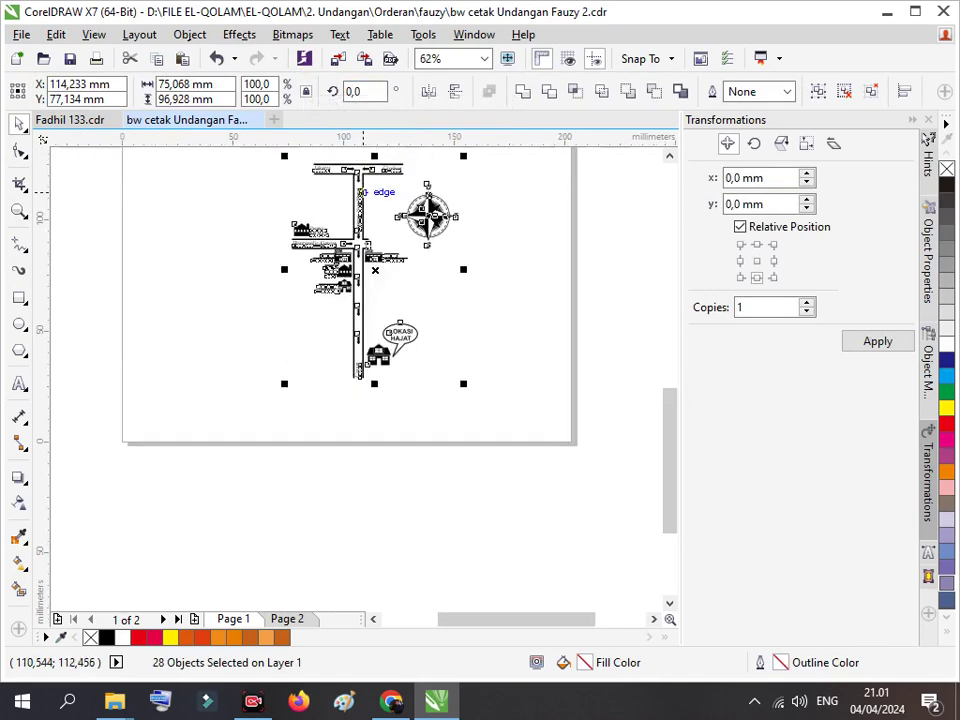
pyautogui.moveTo(361, 176); pyautogui.dragTo(362, 275)
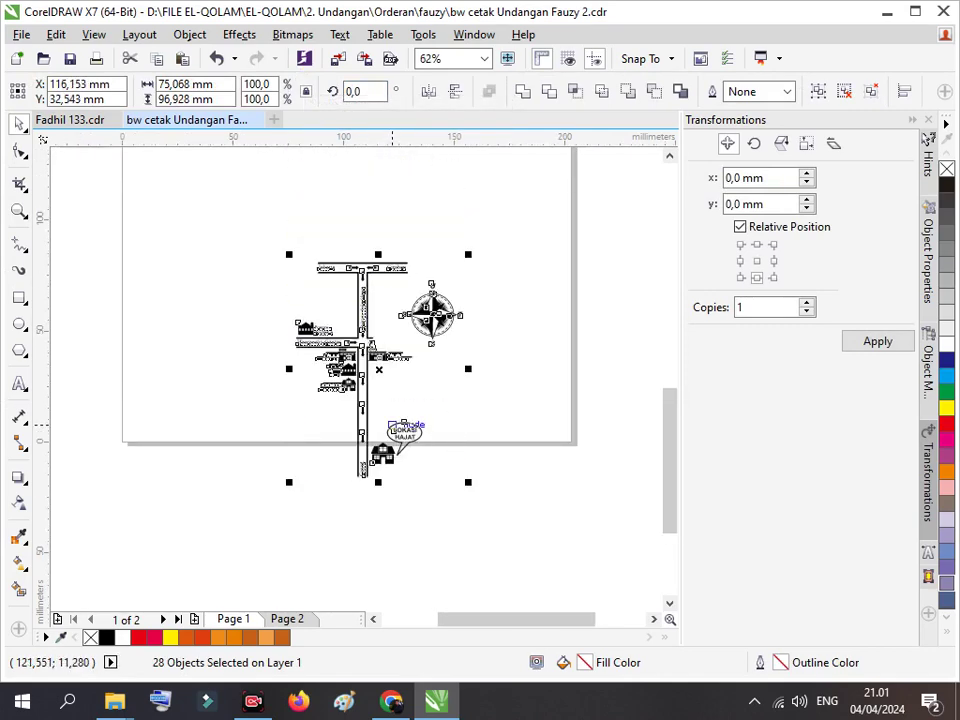
pyautogui.scroll(2, 394, 425)
pyautogui.press('Escape')
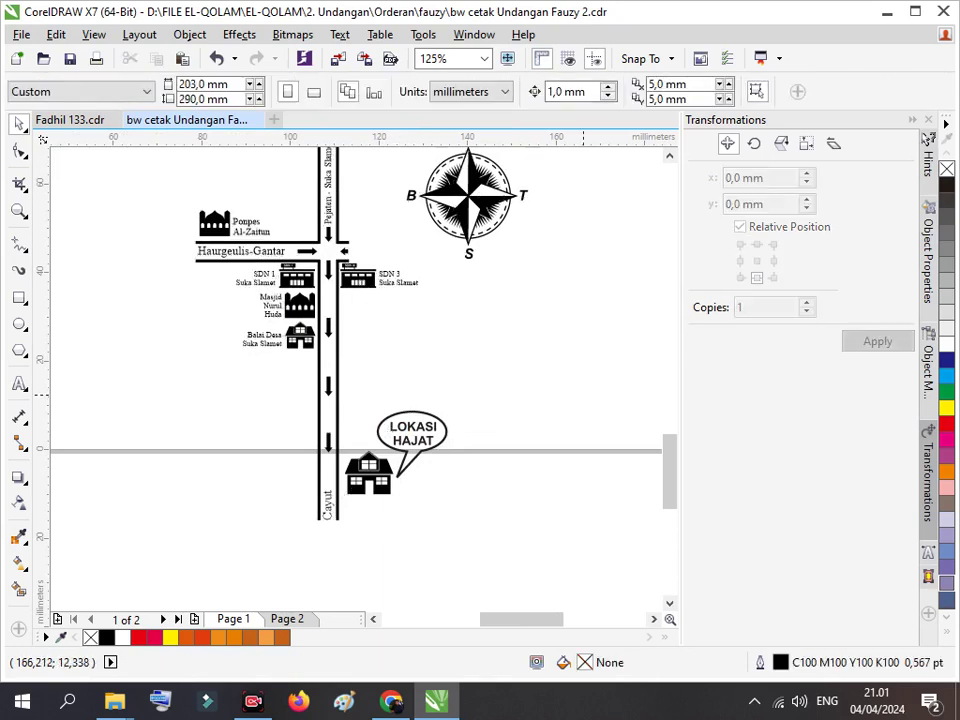
# Step: Move the rotated map to the page's upper left and delete the stray rectangle
pyautogui.scroll(-2, 582, 395)
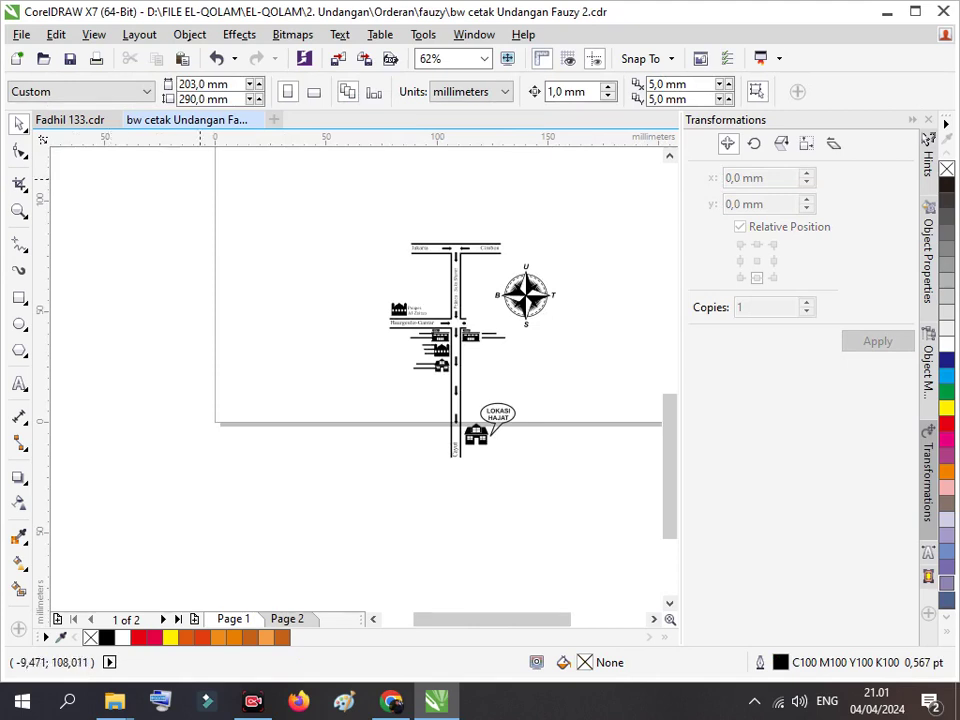
pyautogui.moveTo(339, 208); pyautogui.dragTo(628, 469)
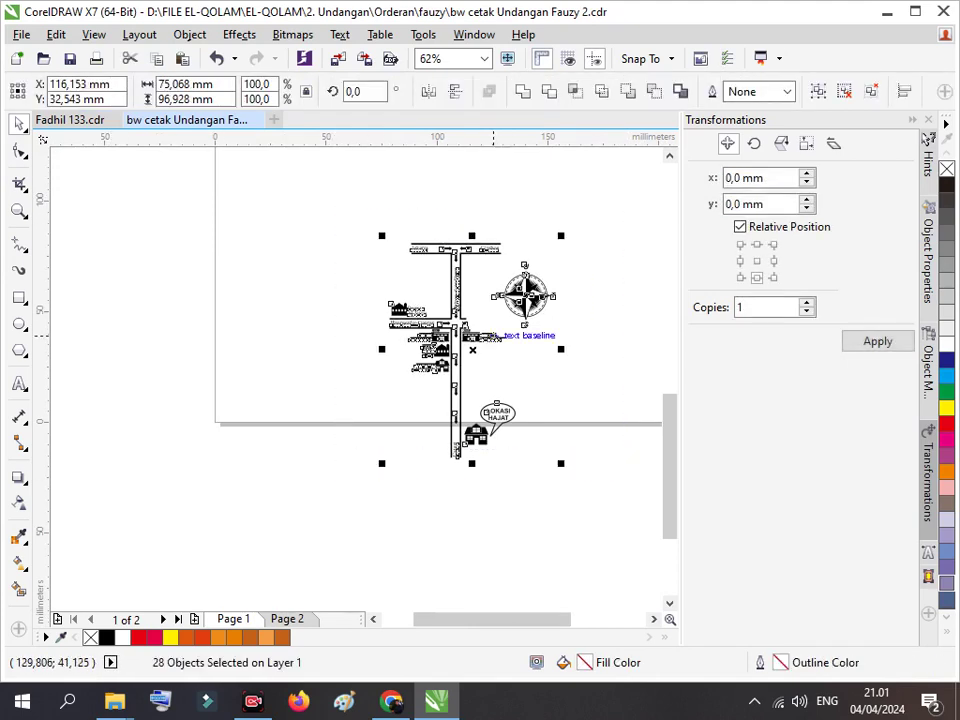
pyautogui.moveTo(472, 335); pyautogui.dragTo(298, 291)
pyautogui.press('Escape')
pyautogui.click(19, 300)
pyautogui.moveTo(450, 301); pyautogui.dragTo(613, 318)
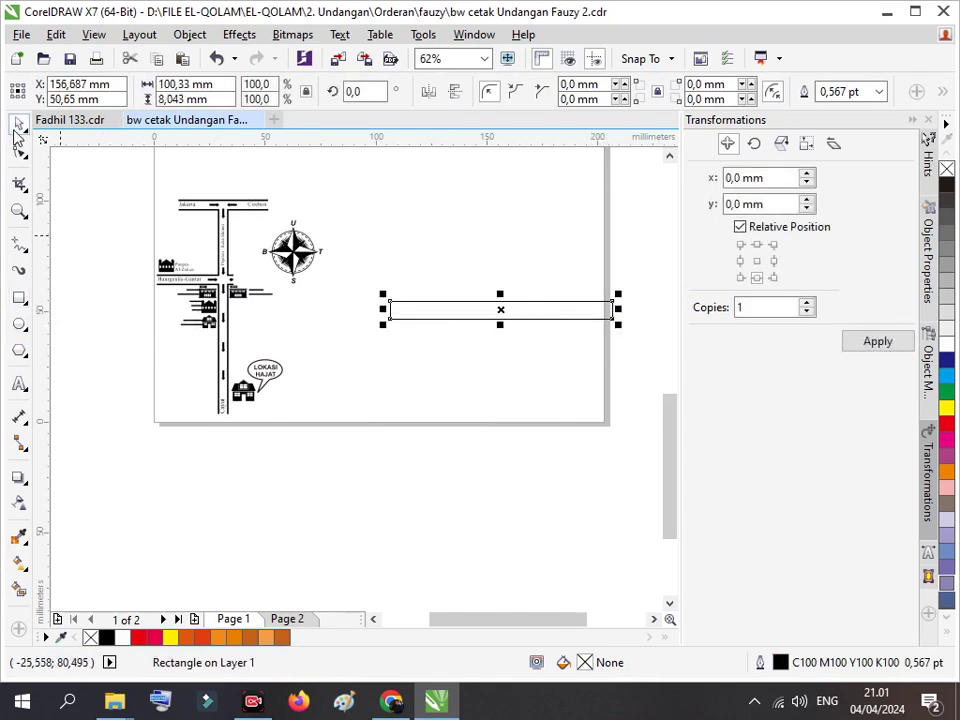
pyautogui.click(19, 124)
pyautogui.press('Delete')
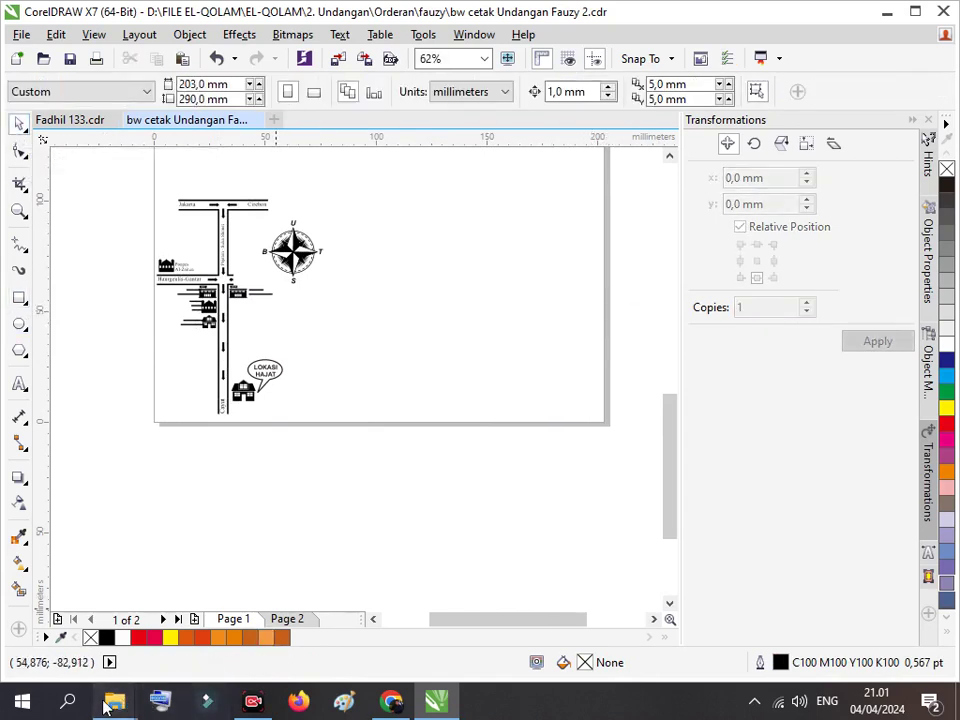
# Step: From Orderan, open the inanto folder and open DENAH.cdr in CorelDRAW
pyautogui.moveTo(107, 706)
pyautogui.click(458, 553)
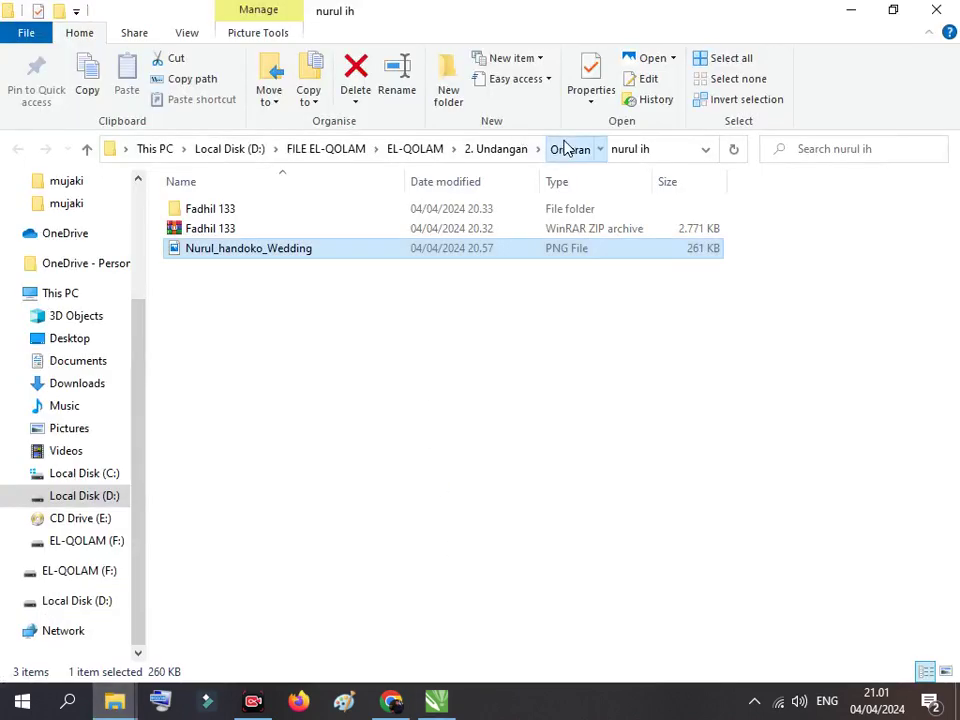
pyautogui.click(569, 148)
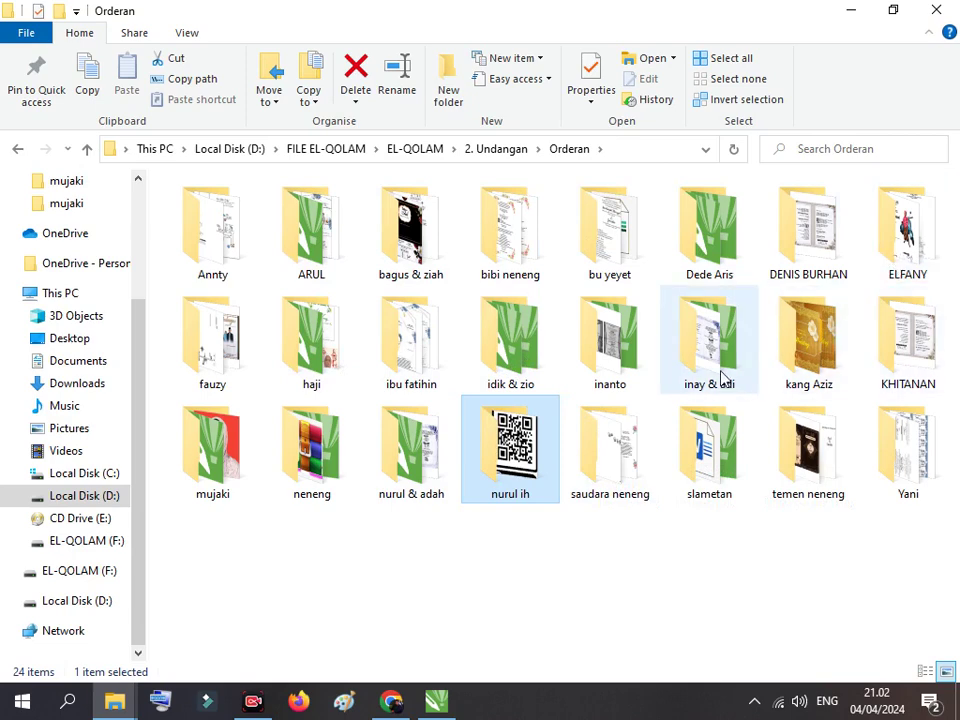
pyautogui.doubleClick(565, 352)
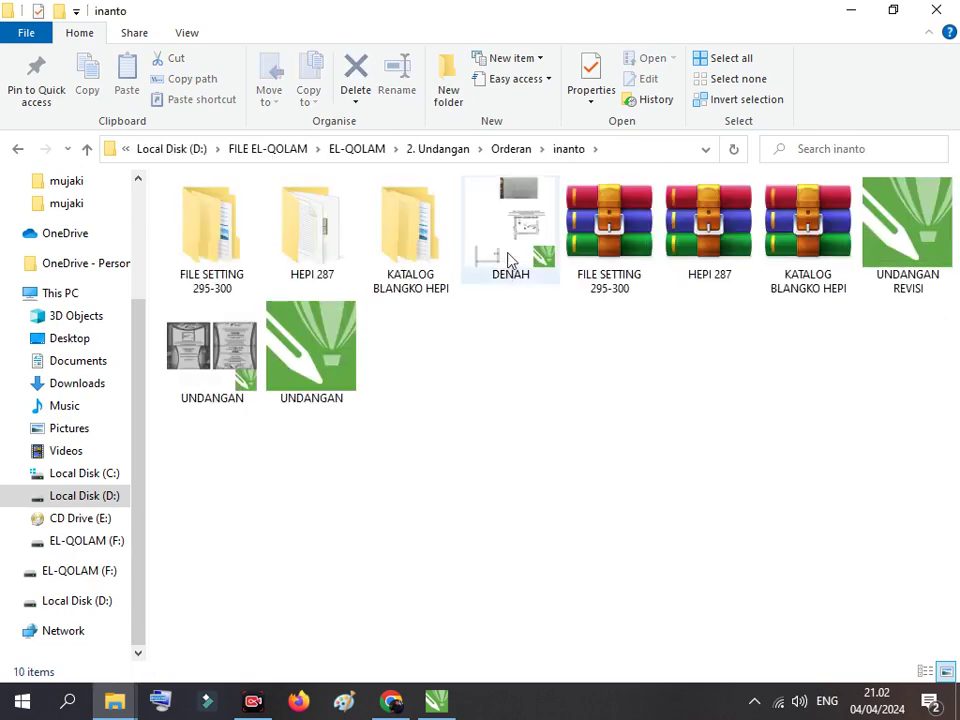
pyautogui.doubleClick(511, 257)
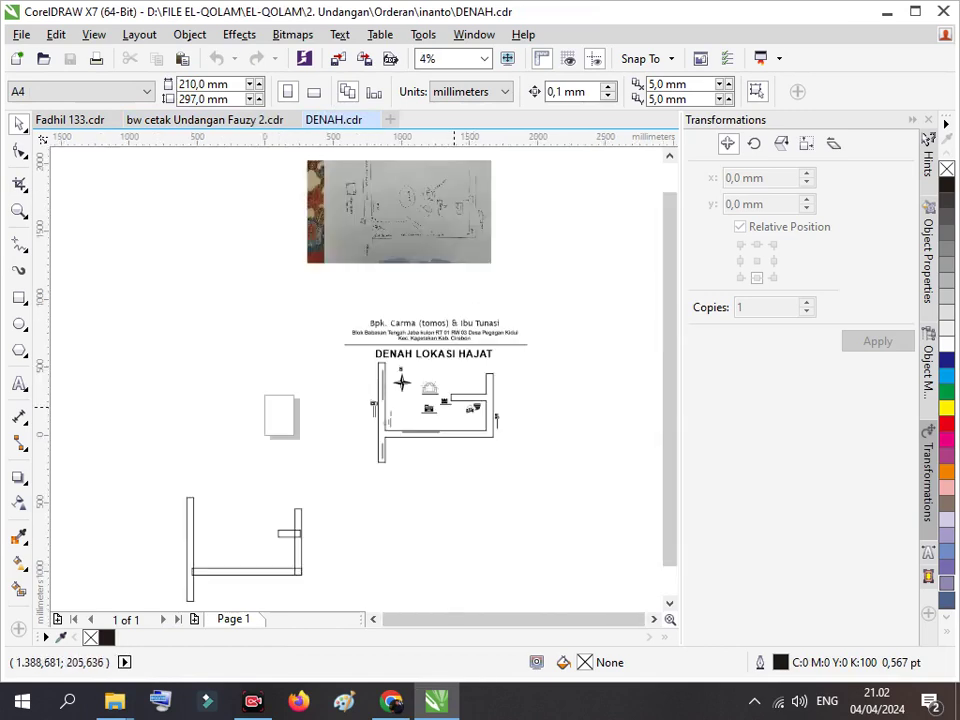
# Step: Zoom into the DENAH map, trace the bottom road with a long rectangle, and drag it below the map
pyautogui.press('z')
pyautogui.moveTo(356, 334); pyautogui.dragTo(510, 482)
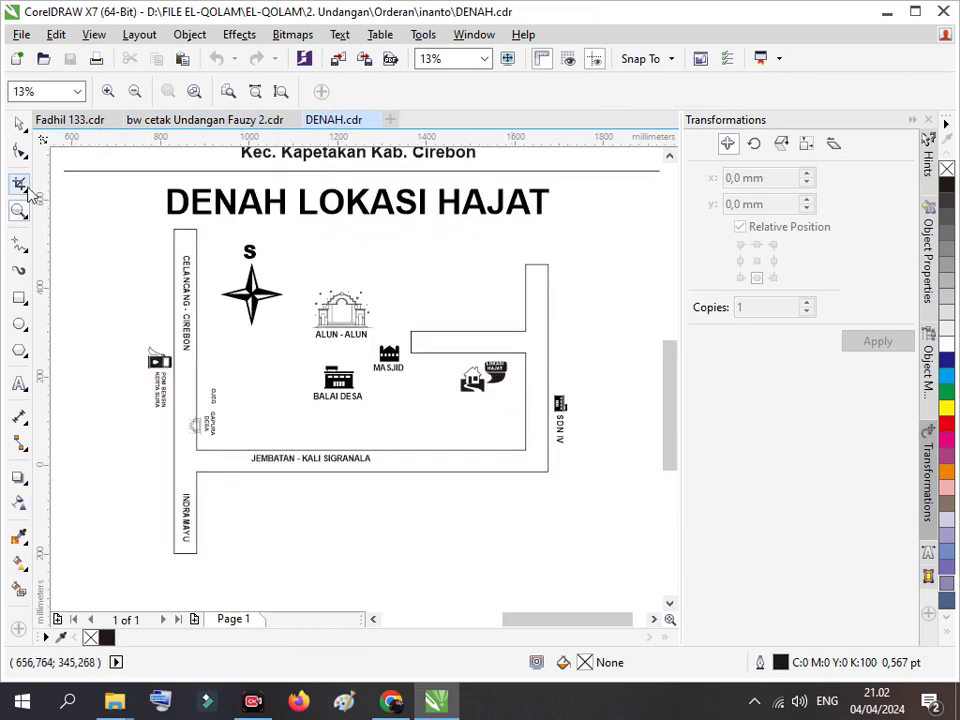
pyautogui.click(19, 122)
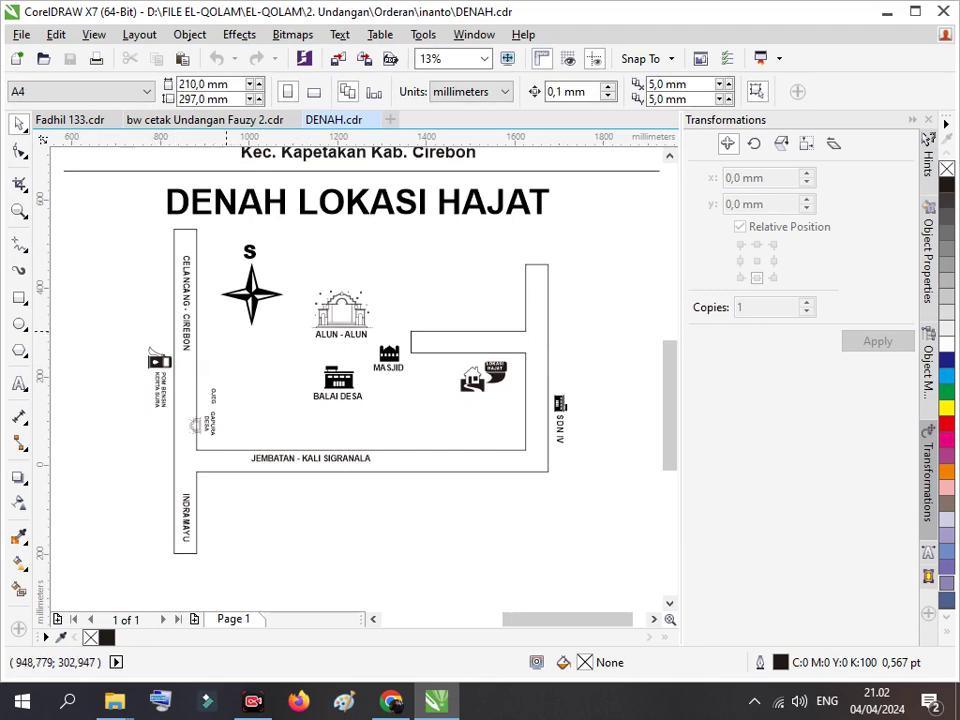
pyautogui.scroll(-1, 44, 317)
pyautogui.click(19, 297)
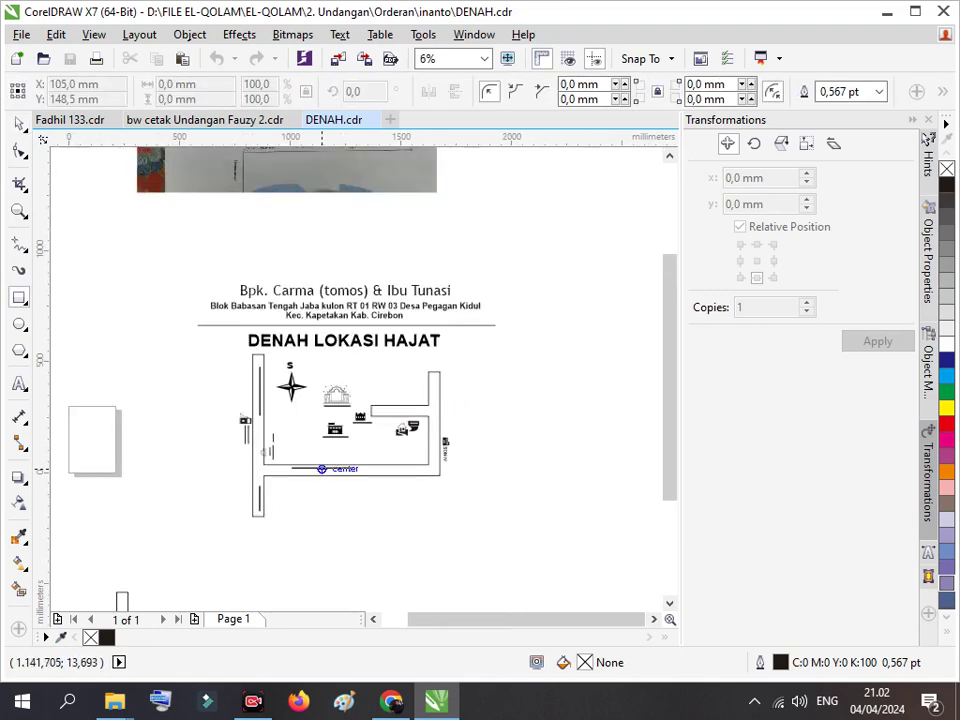
pyautogui.scroll(1, 278, 474)
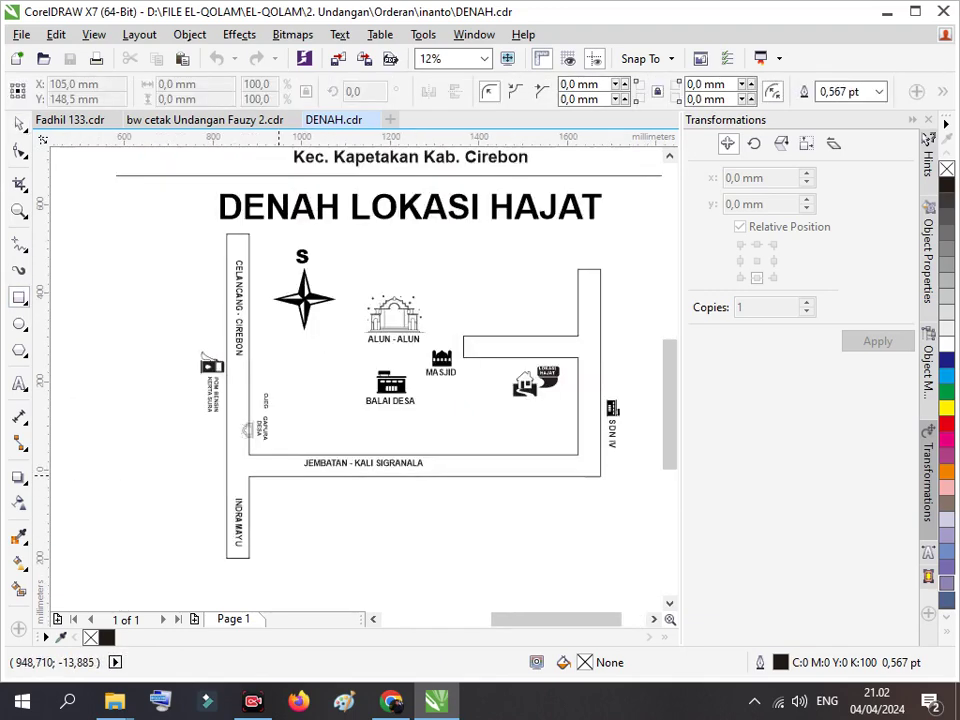
pyautogui.moveTo(248, 455); pyautogui.dragTo(600, 476)
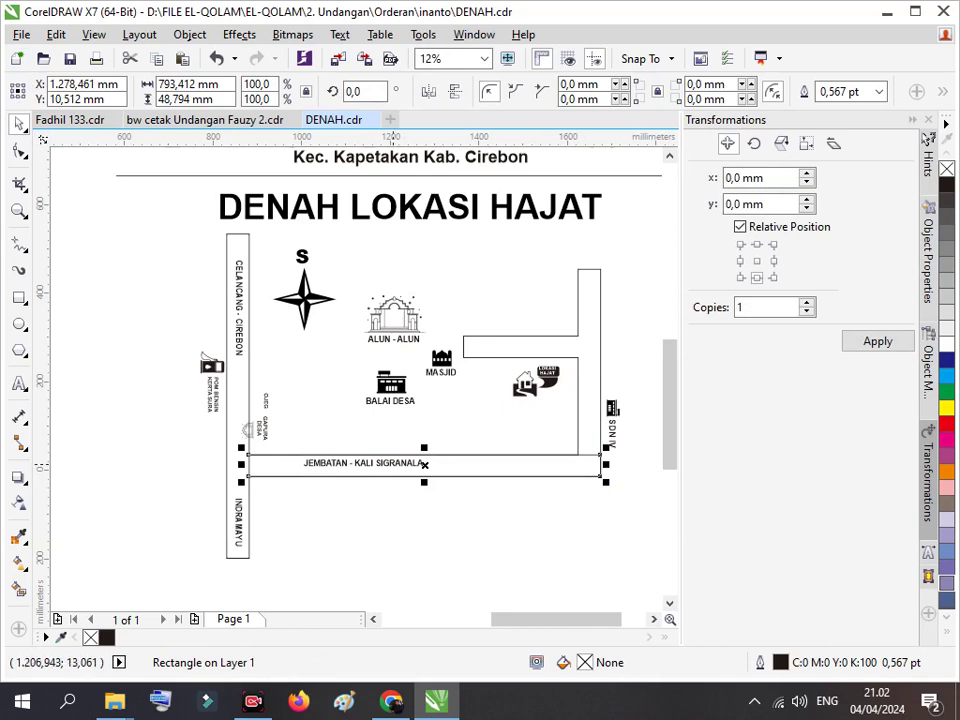
pyautogui.moveTo(424, 465); pyautogui.dragTo(460, 558)
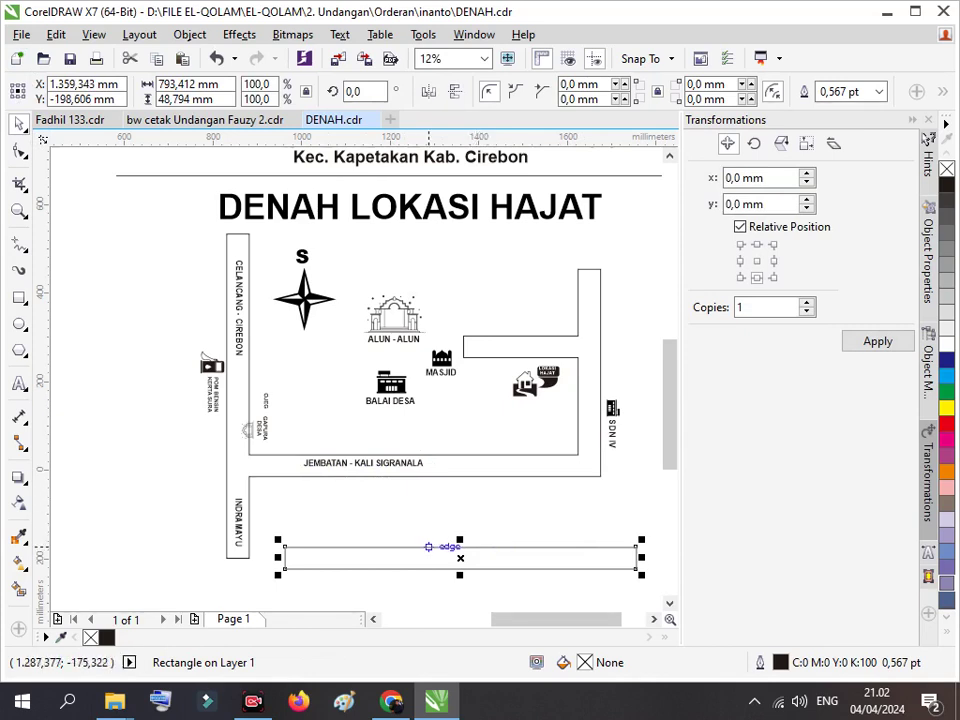
# Step: Move the long rectangle off to the right of the map, zoom in on it, and bring Chrome forward
pyautogui.scroll(-1, 460, 558)
pyautogui.moveTo(440, 554); pyautogui.dragTo(618, 434)
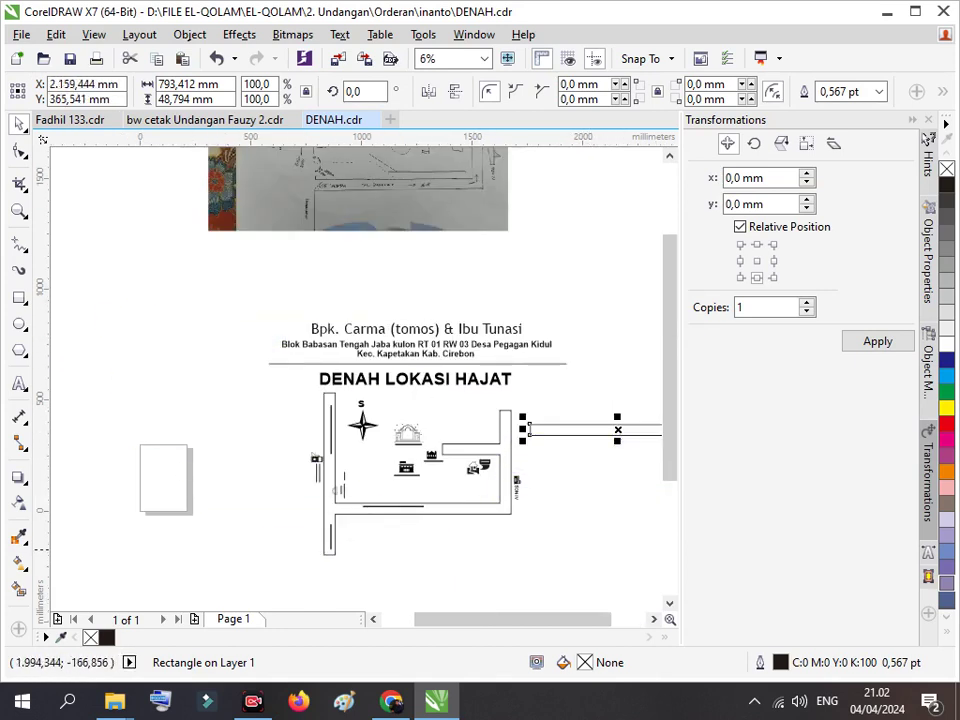
pyautogui.moveTo(590, 620); pyautogui.dragTo(639, 621)
pyautogui.moveTo(538, 435); pyautogui.dragTo(573, 487)
pyautogui.press('z')
pyautogui.moveTo(437, 448); pyautogui.dragTo(553, 497)
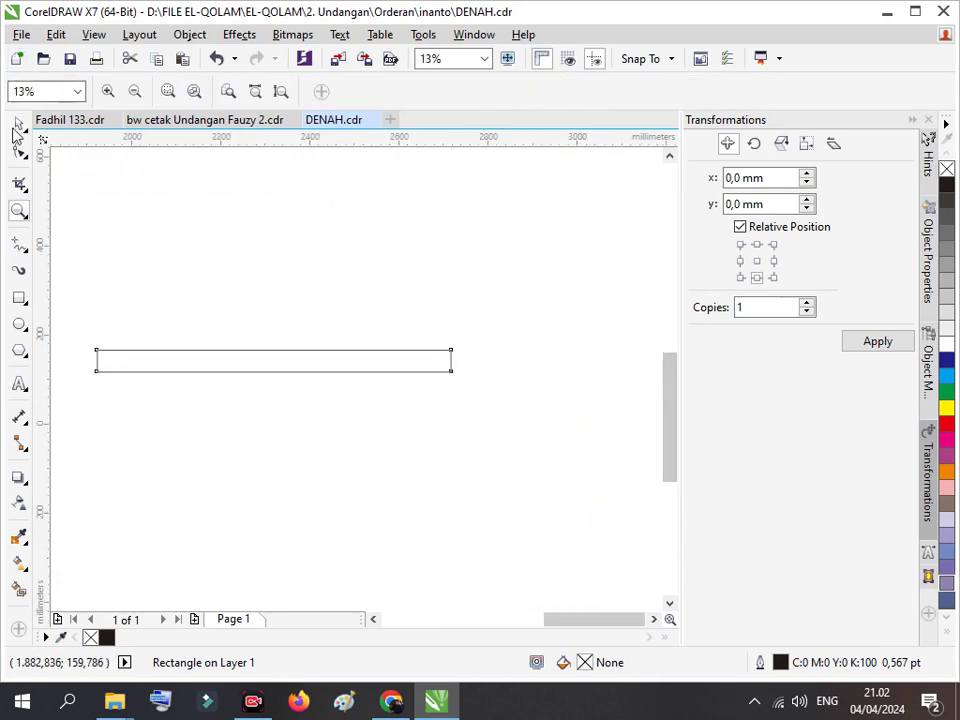
pyautogui.click(20, 123)
pyautogui.moveTo(273, 361); pyautogui.dragTo(429, 441)
pyautogui.press('Escape')
pyautogui.press('Escape')
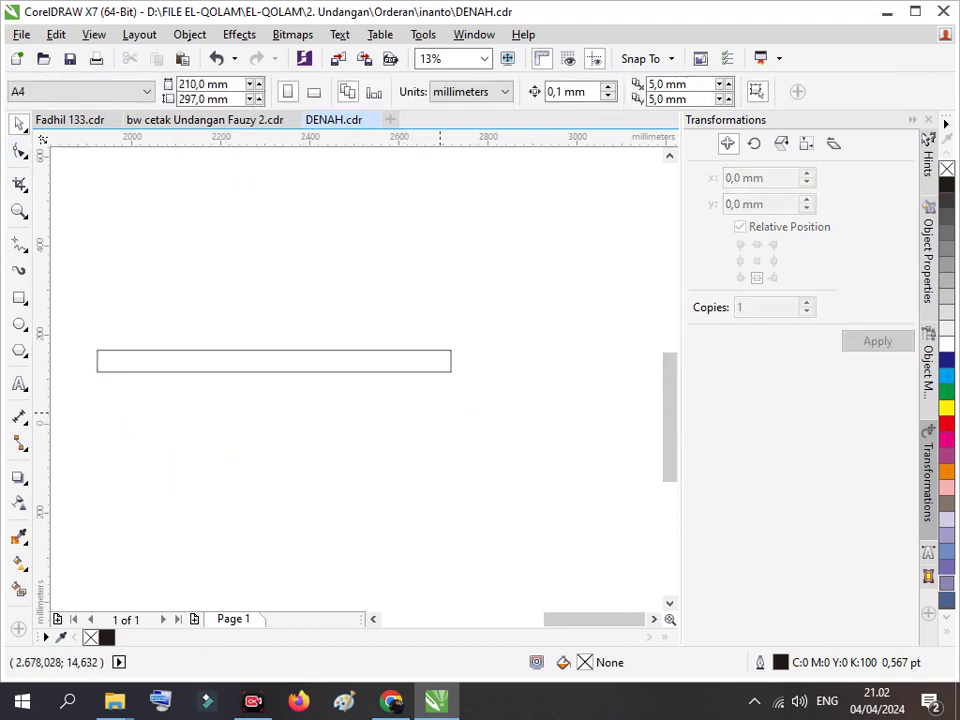
pyautogui.click(392, 702)
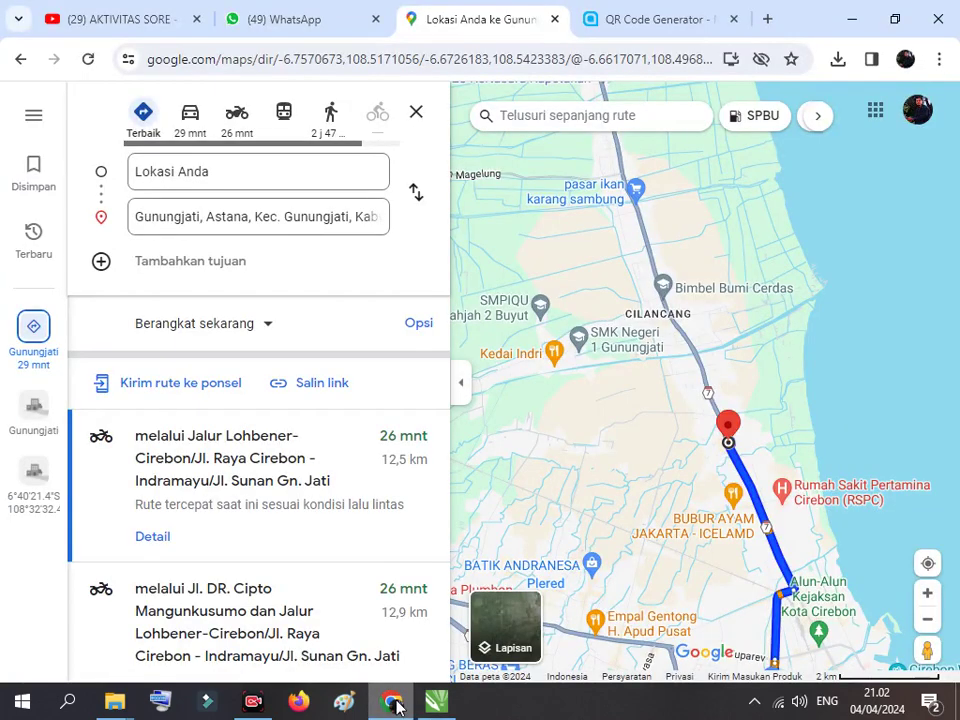
# Step: Pan and zoom Google Maps onto the route's final loop near Gunungjati, then minimize Chrome
pyautogui.moveTo(677, 470)
pyautogui.mouseDown()
pyautogui.moveTo(656, 414)
pyautogui.moveTo(673, 248)
pyautogui.moveTo(660, 234)
pyautogui.moveTo(661, 330)
pyautogui.mouseUp()
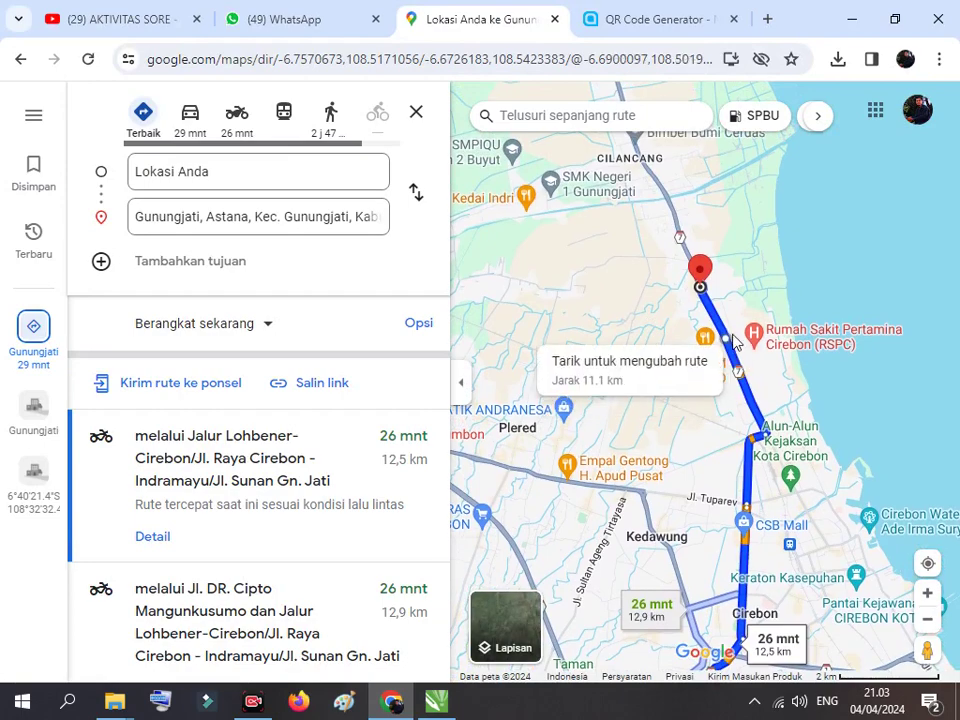
pyautogui.scroll(5, 740, 335)
pyautogui.scroll(-2, 737, 332)
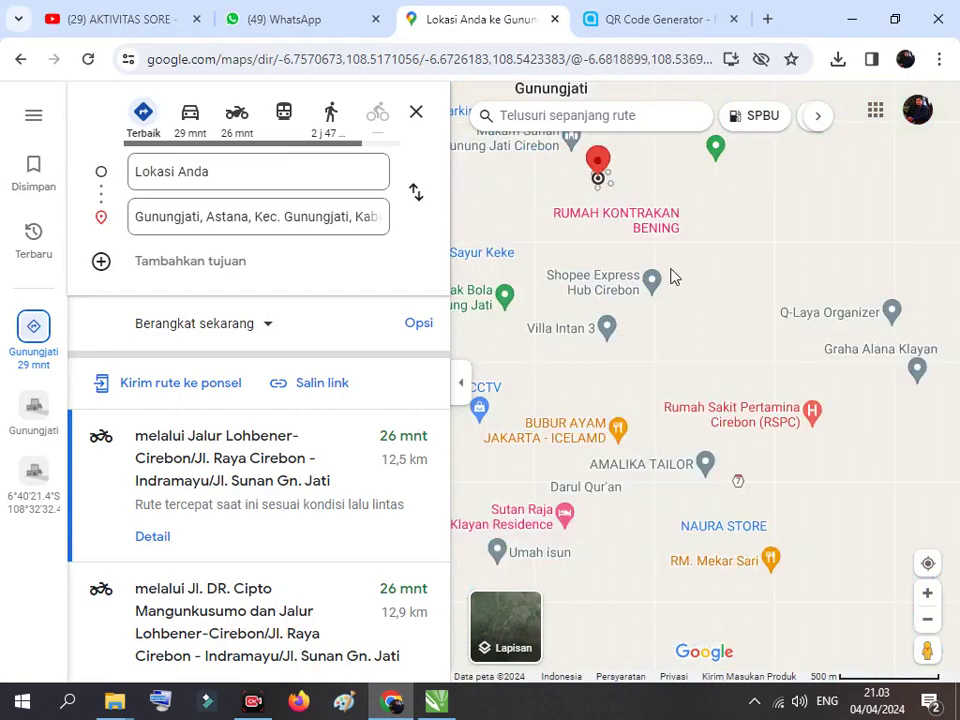
pyautogui.scroll(1, 600, 165)
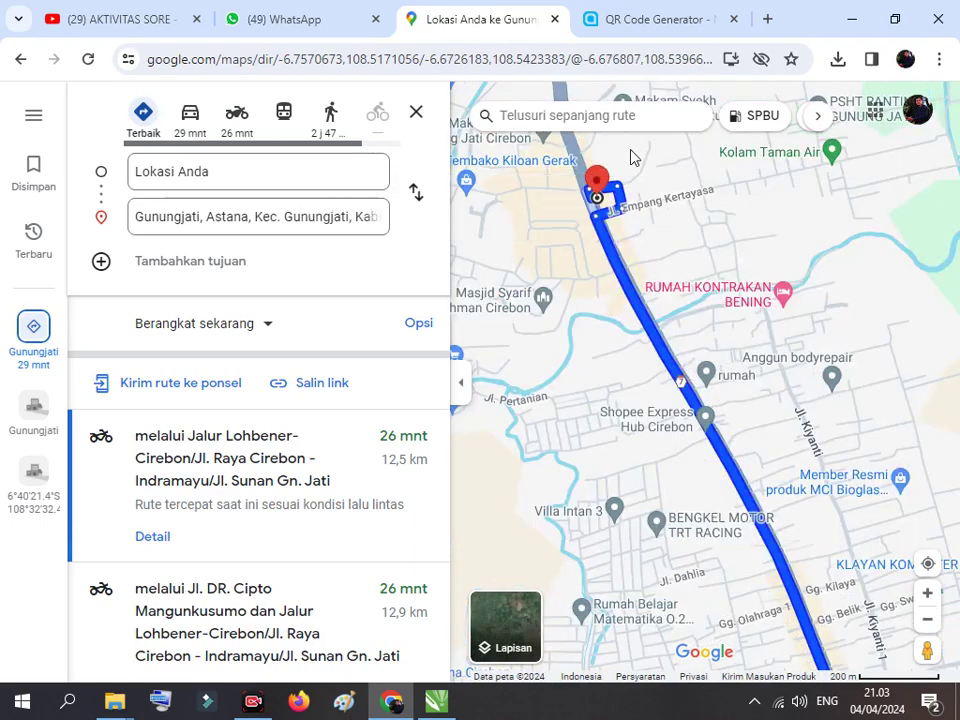
pyautogui.click(851, 19)
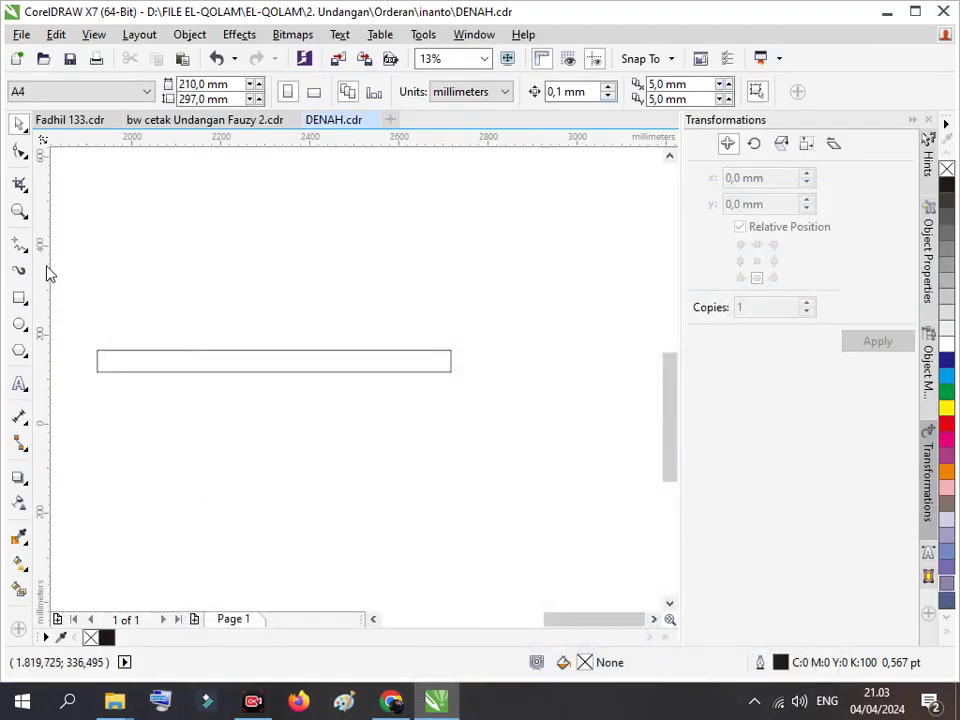
# Step: Re-examine the destination loop streets at closer zoom in Google Maps, then minimize Chrome again
pyautogui.click(20, 299)
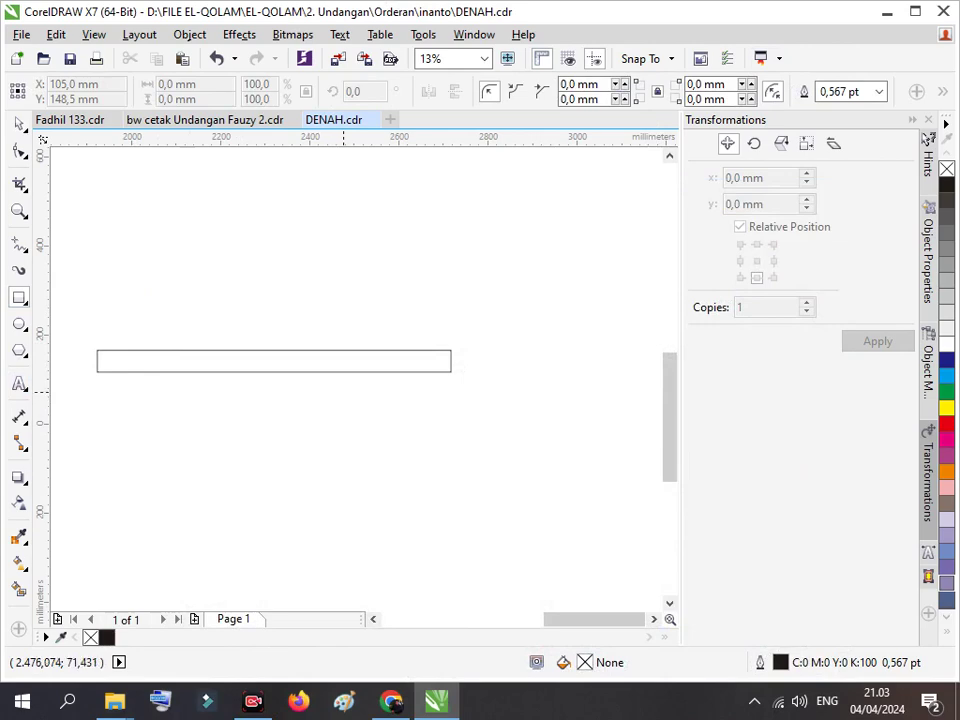
pyautogui.click(390, 701)
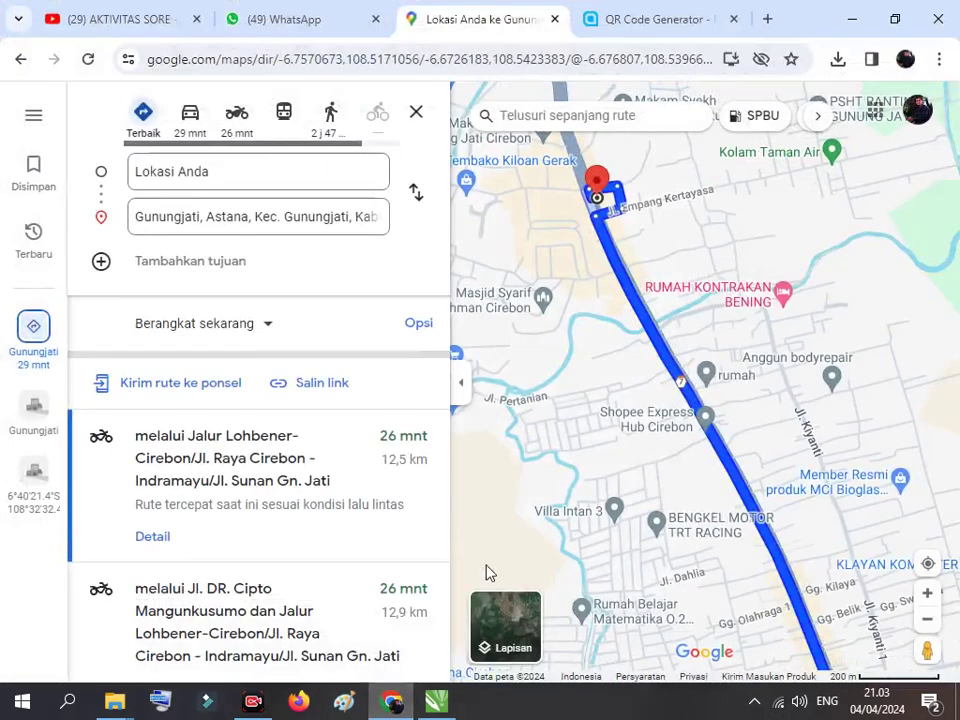
pyautogui.scroll(5, 605, 203)
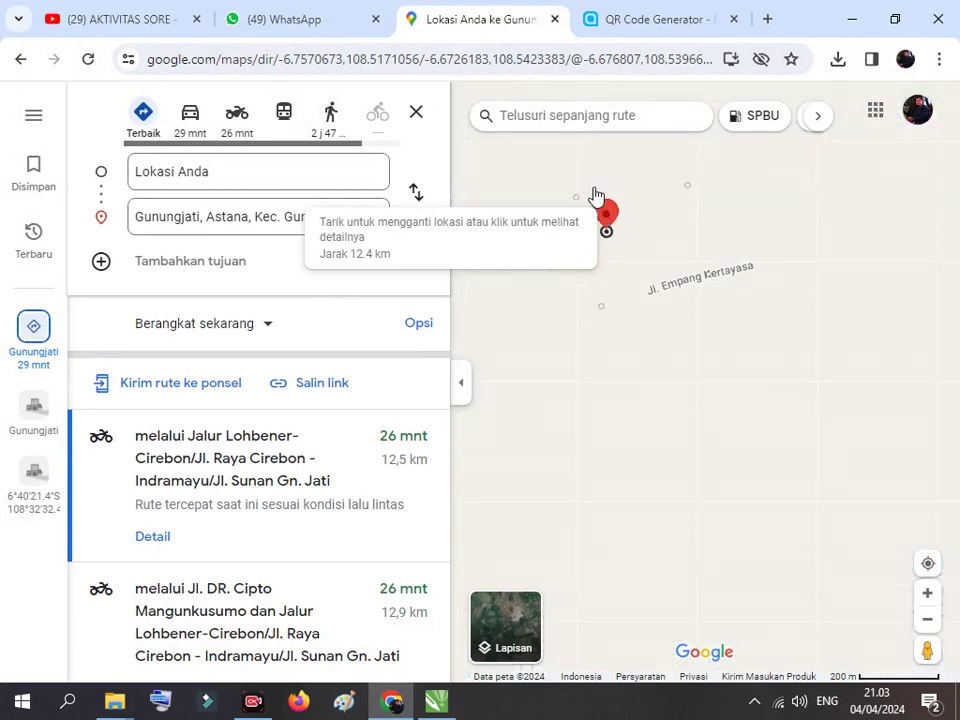
pyautogui.scroll(3, 625, 270)
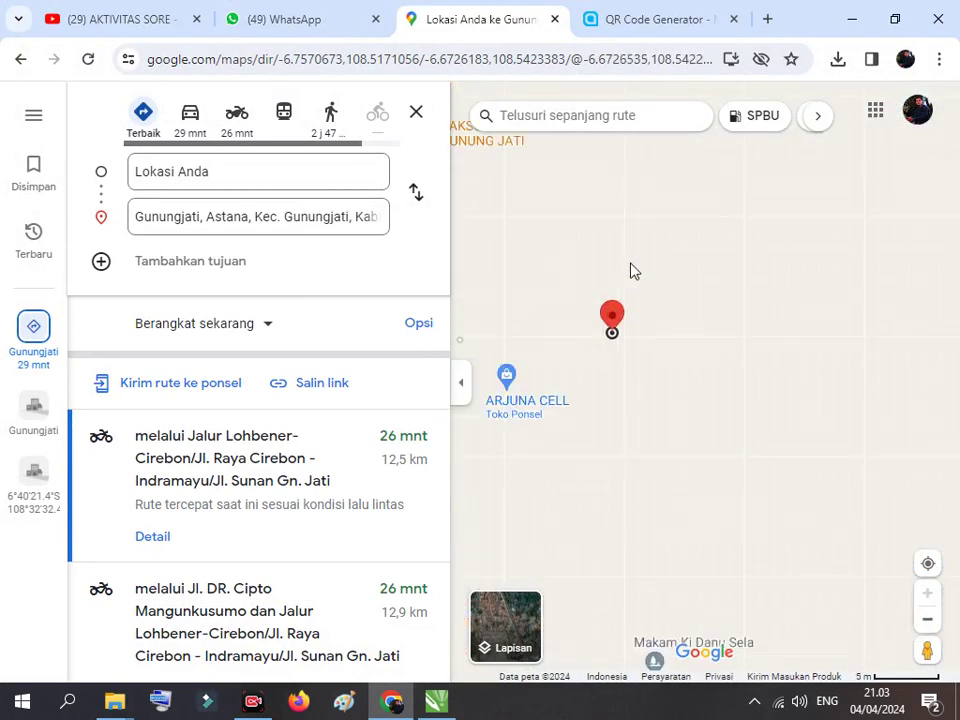
pyautogui.scroll(-2, 630, 312)
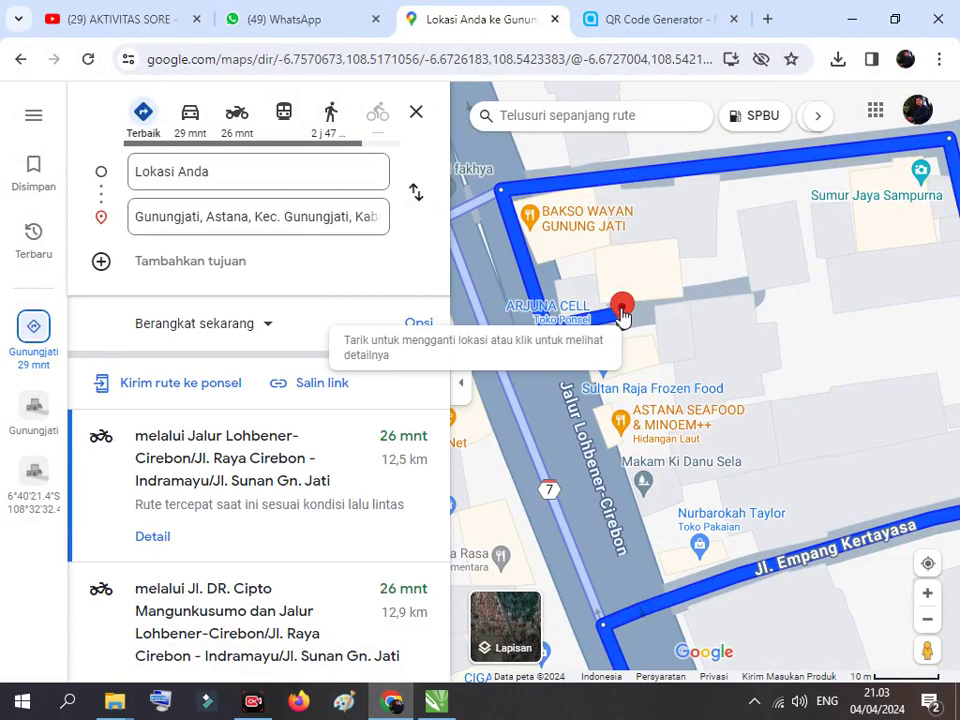
pyautogui.scroll(-1, 618, 316)
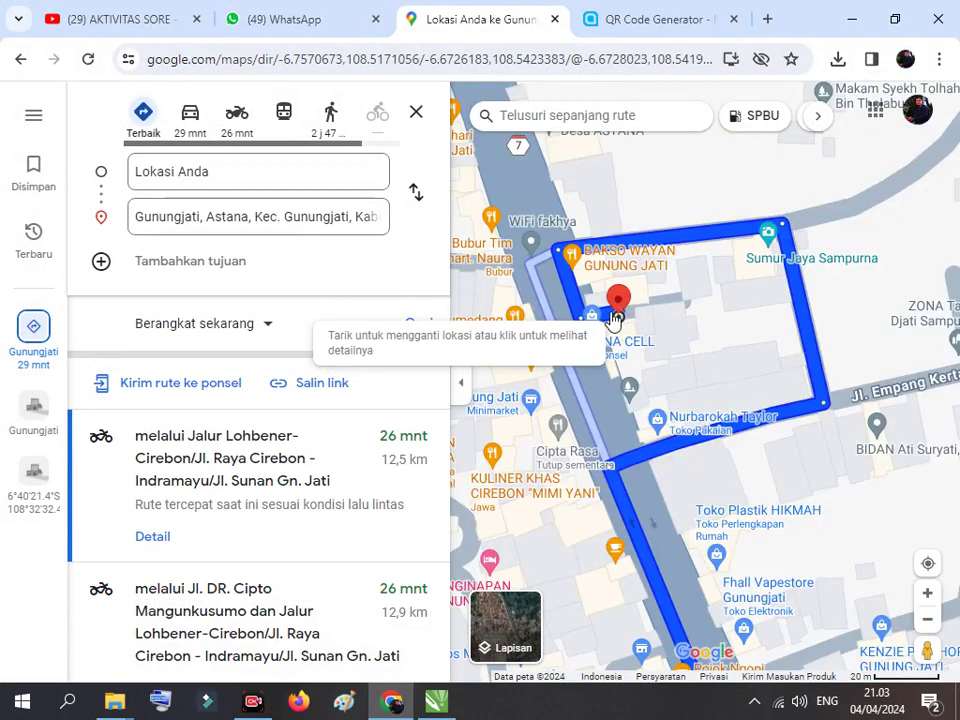
pyautogui.click(851, 19)
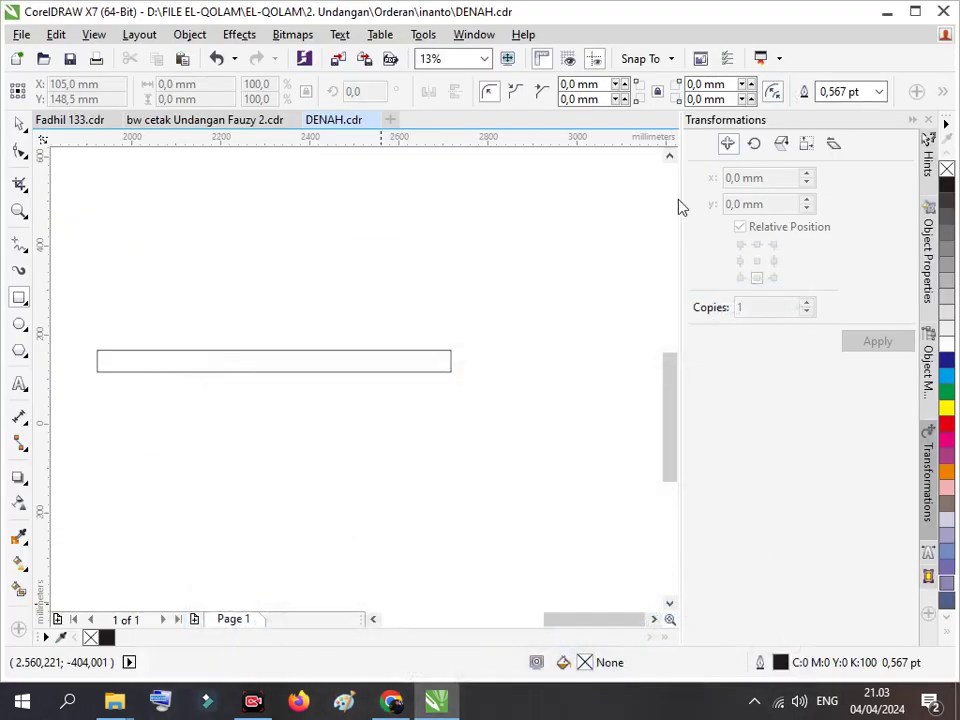
# Step: Draw a short vertical rectangle crossing the long road bar, deselect it, and return to Chrome
pyautogui.moveTo(350, 360); pyautogui.dragTo(361, 401)
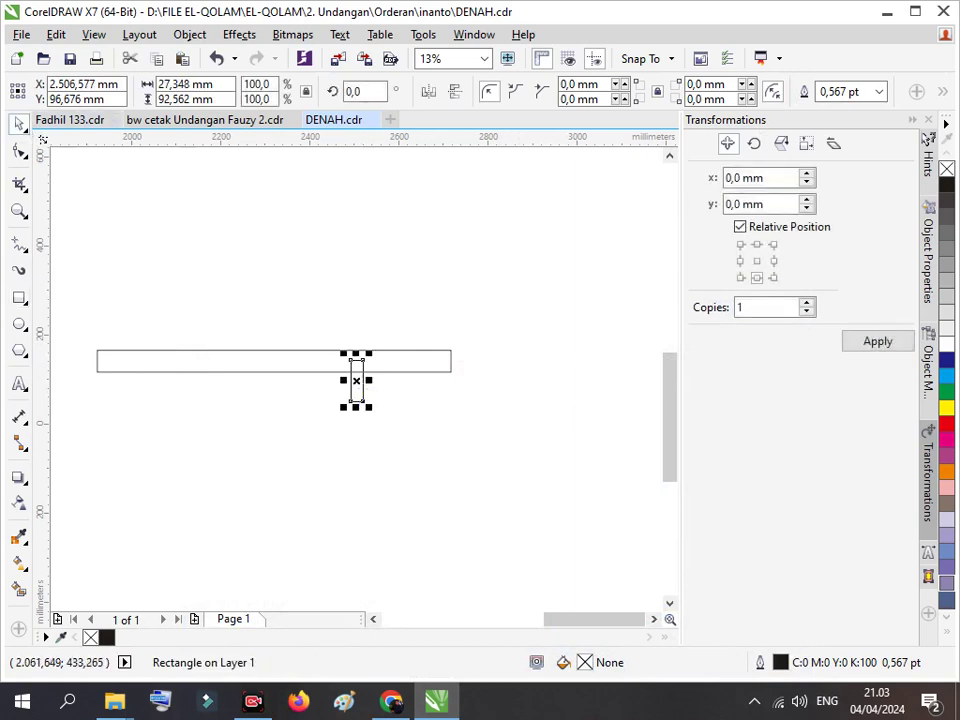
pyautogui.moveTo(365, 376)
pyautogui.mouseDown()
pyautogui.moveTo(381, 377)
pyautogui.moveTo(351, 393)
pyautogui.mouseUp()
pyautogui.scroll(1, 374, 372)
pyautogui.scroll(1, 358, 380)
pyautogui.scroll(-2, 351, 393)
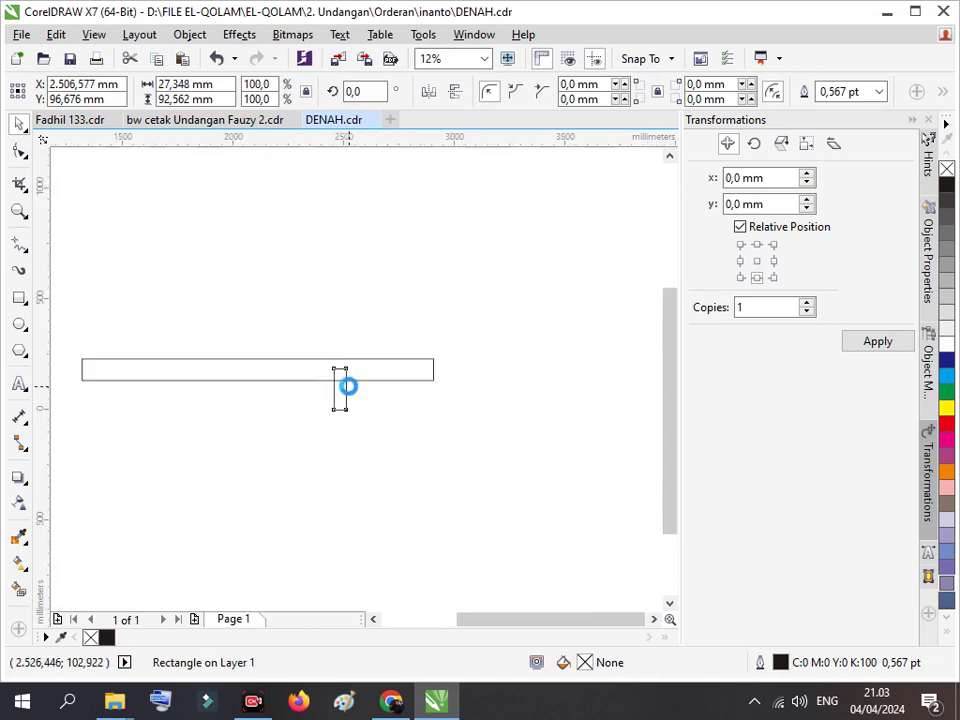
pyautogui.scroll(-1, 346, 386)
pyautogui.click(345, 380)
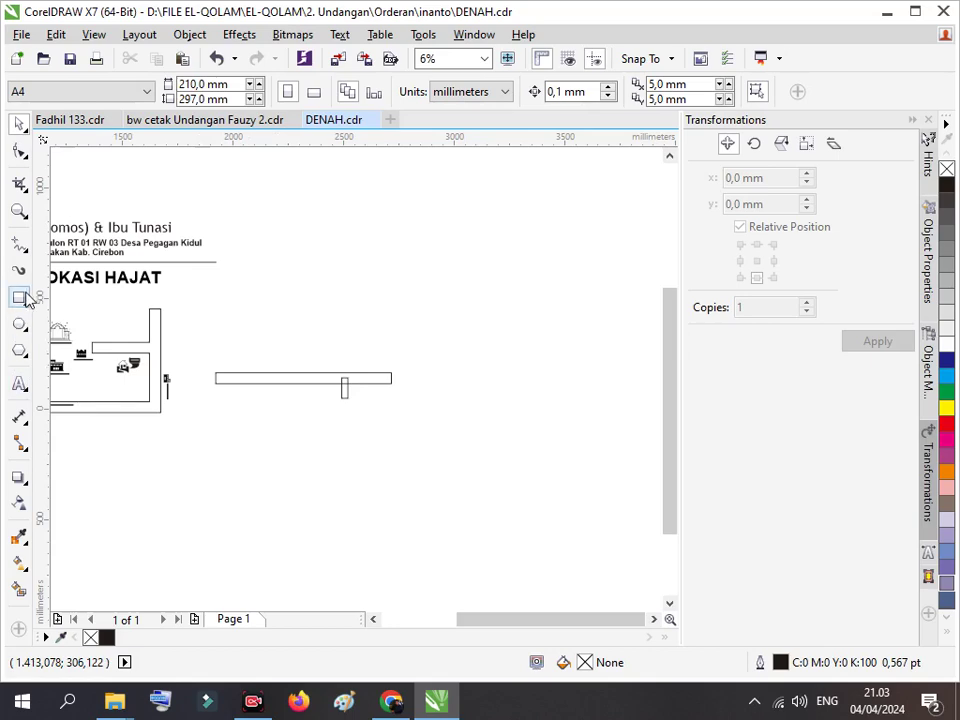
pyautogui.click(391, 700)
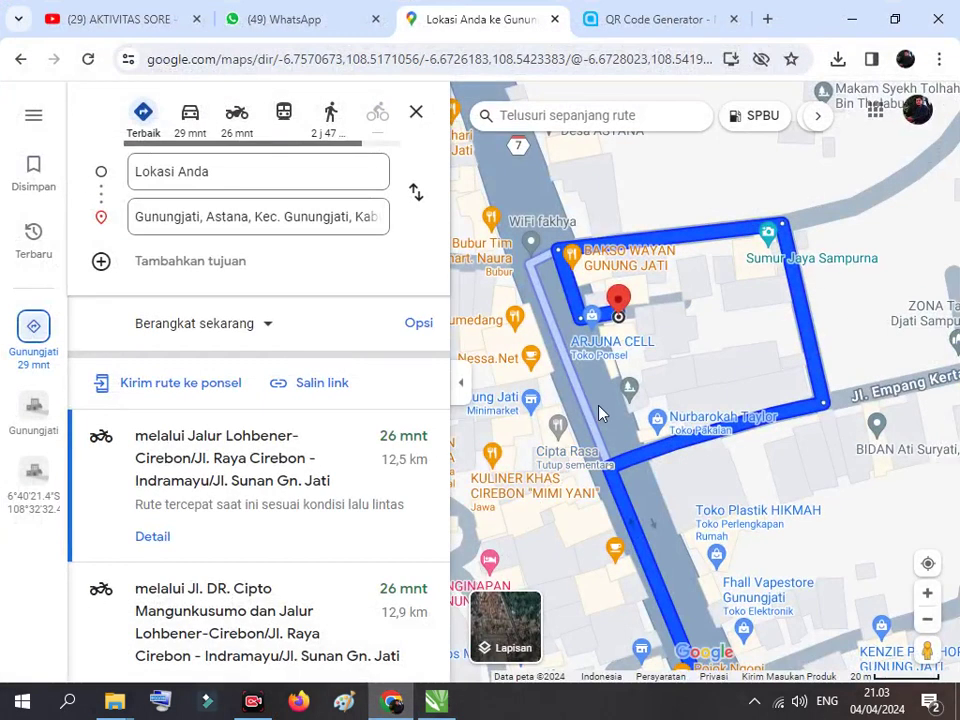
# Step: Zoom out to see the whole Gunung Jati loop, then minimize Chrome and select the long road bar
pyautogui.scroll(-3, 565, 527)
pyautogui.moveTo(521, 503); pyautogui.dragTo(575, 486)
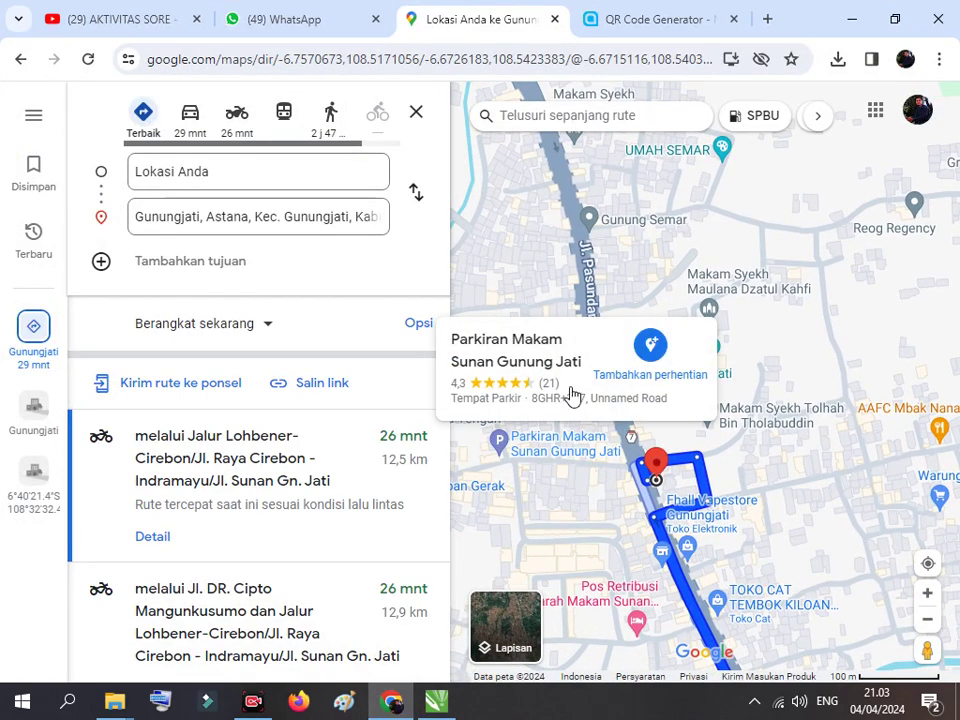
pyautogui.click(854, 18)
pyautogui.click(391, 378)
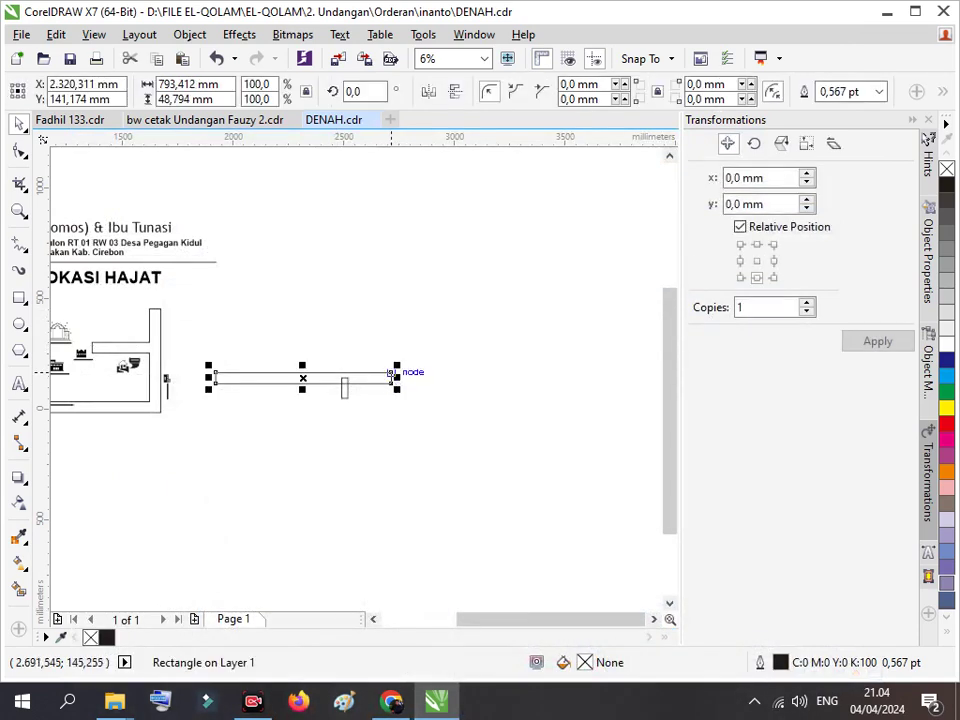
# Step: Lengthen the road bar to the right and add a copy rotated 90° as a side road above it
pyautogui.moveTo(397, 378); pyautogui.dragTo(441, 372)
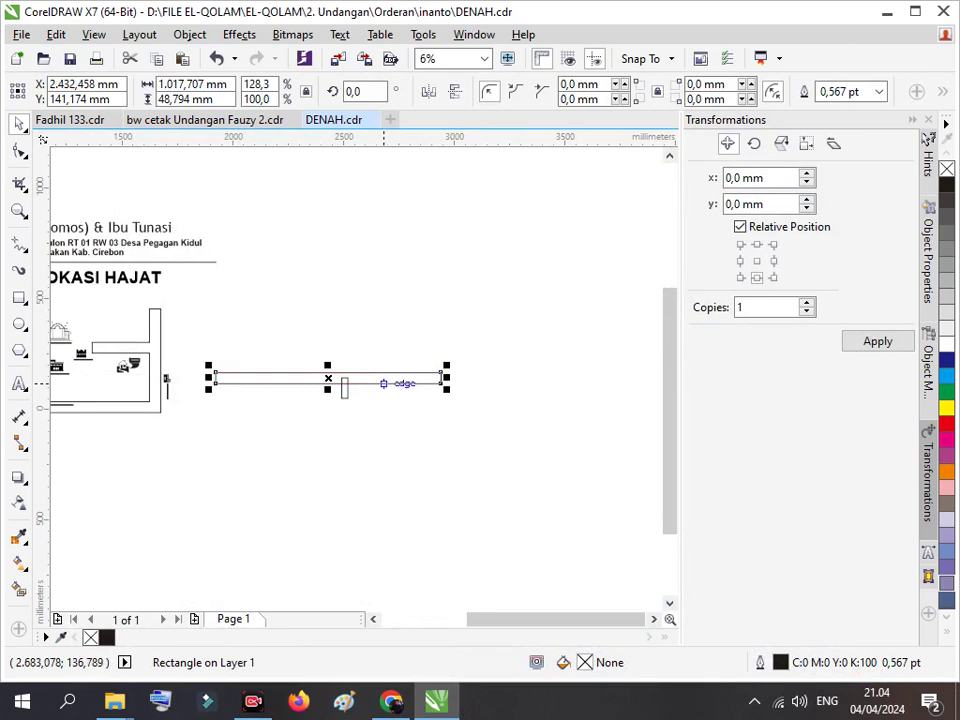
pyautogui.press('Right')
pyautogui.press('Up')
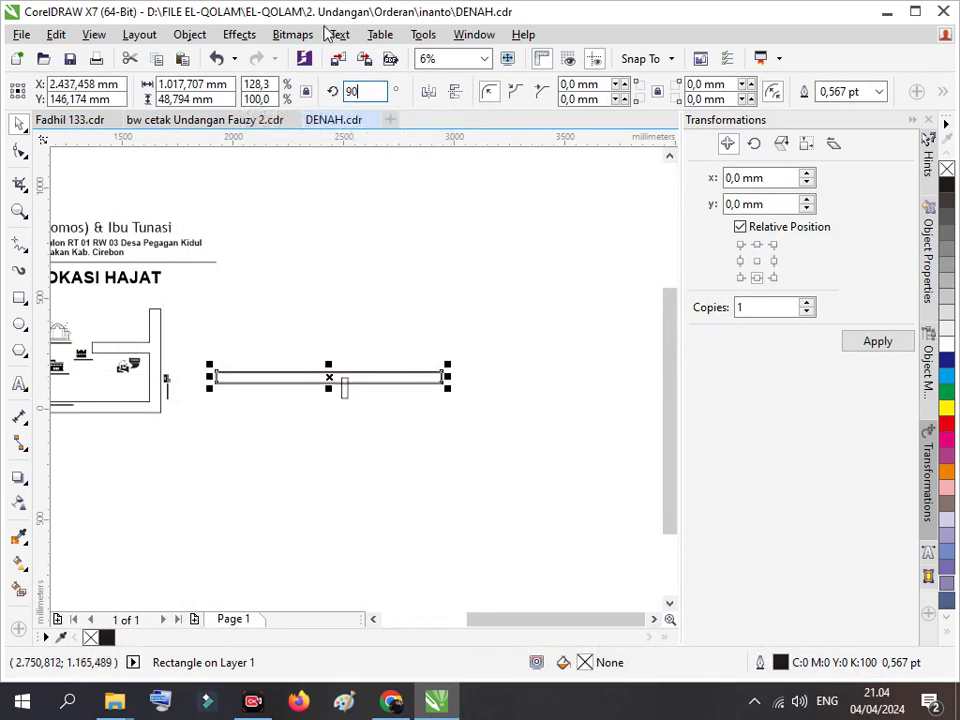
pyautogui.press('Return')
pyautogui.moveTo(328, 265); pyautogui.dragTo(363, 325)
pyautogui.scroll(1, 381, 329)
pyautogui.moveTo(362, 326); pyautogui.dragTo(377, 326)
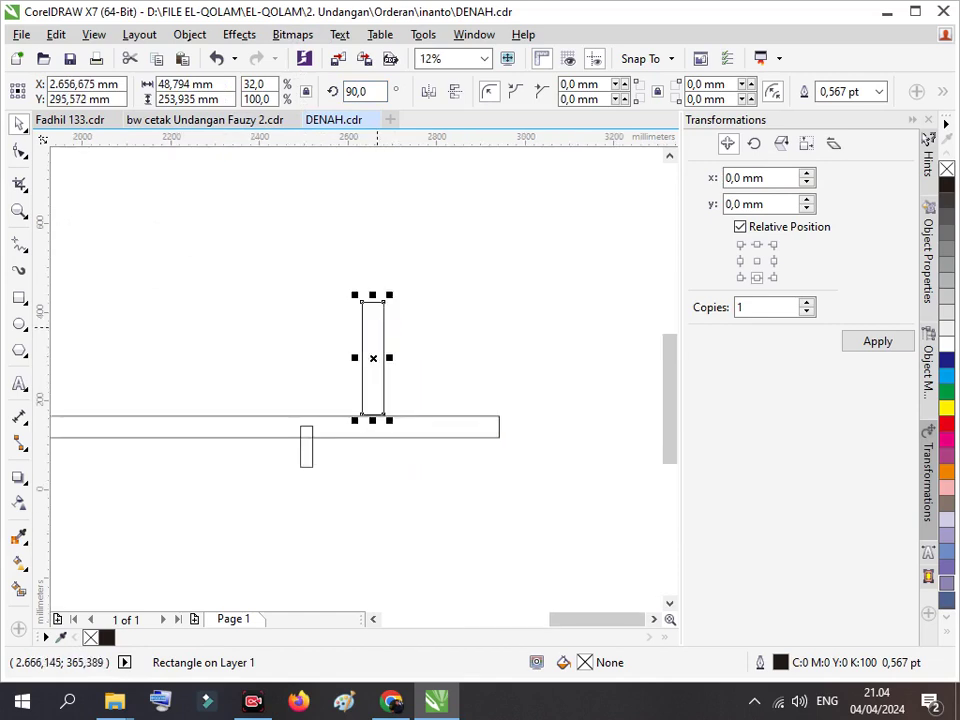
pyautogui.press('Escape')
# Step: Place a copy of the upright side road below the bar
pyautogui.click(384, 361)
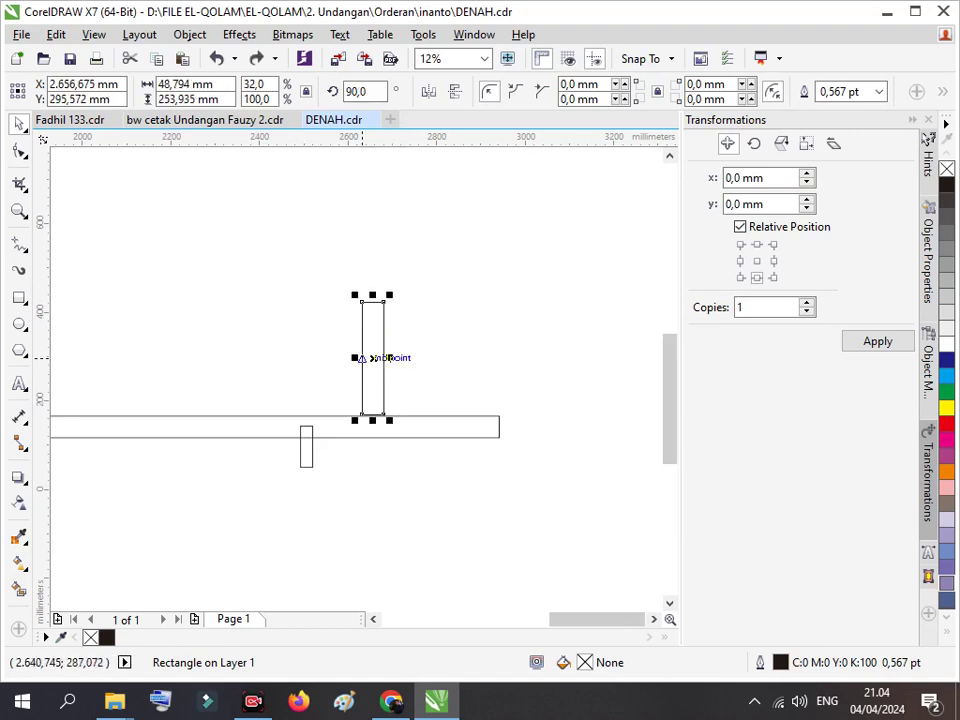
pyautogui.press('Escape')
pyautogui.hotkey('ctrl', 'z')
pyautogui.click(373, 345)
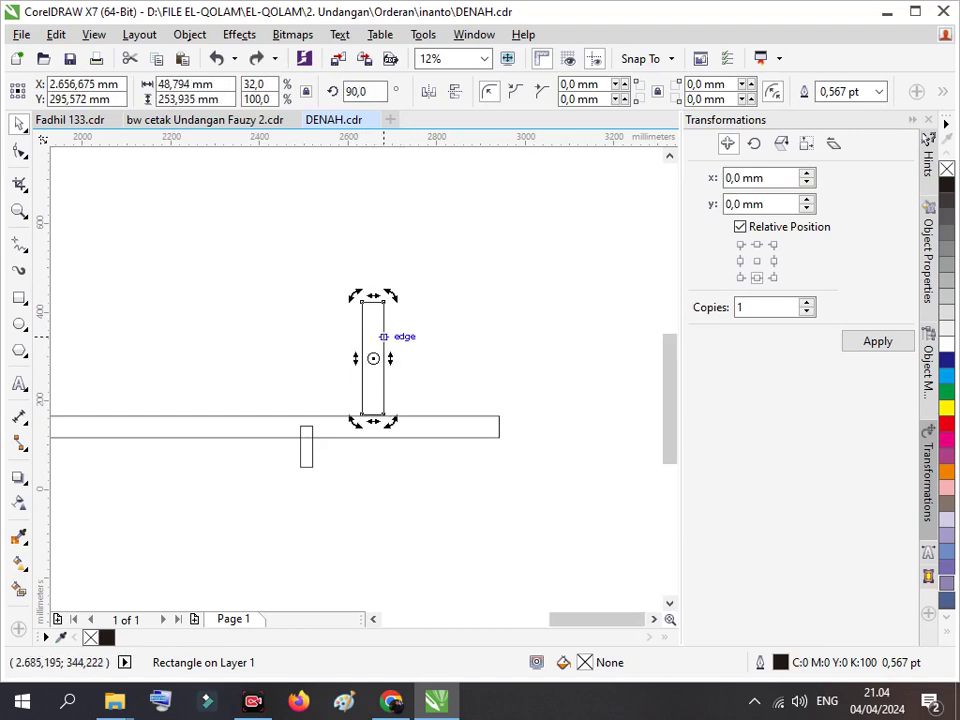
pyautogui.press('Escape')
pyautogui.press('Tab')
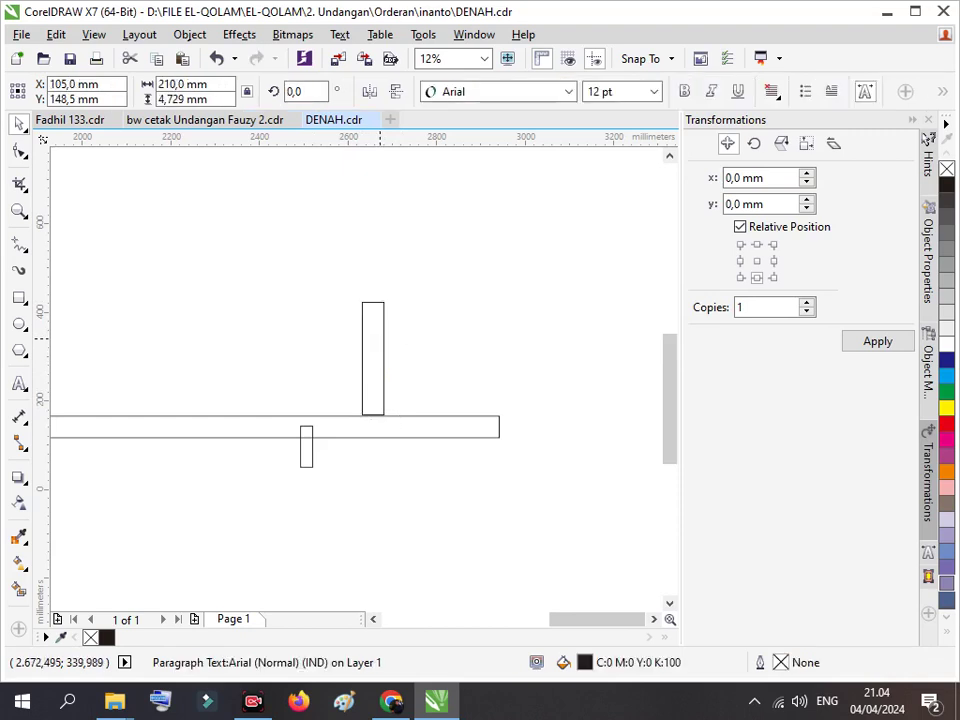
pyautogui.press('Escape')
pyautogui.press('Tab')
pyautogui.moveTo(374, 342); pyautogui.dragTo(287, 468)
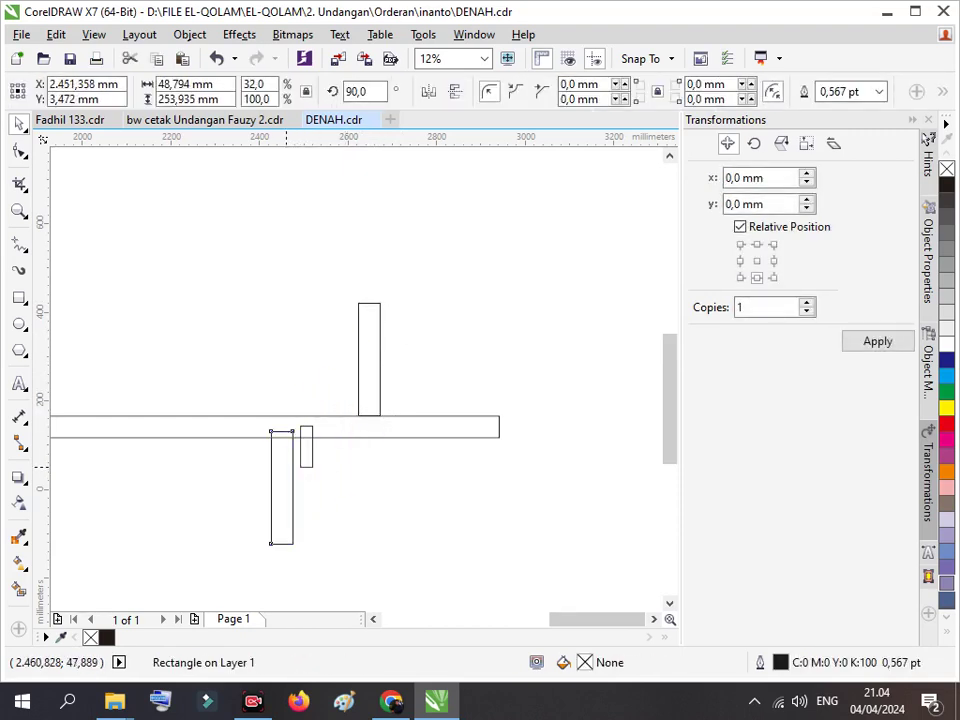
# Step: Delete the small stub rectangle and shorten the lower side road to about 100 mm
pyautogui.click(314, 426)
pyautogui.press('Delete')
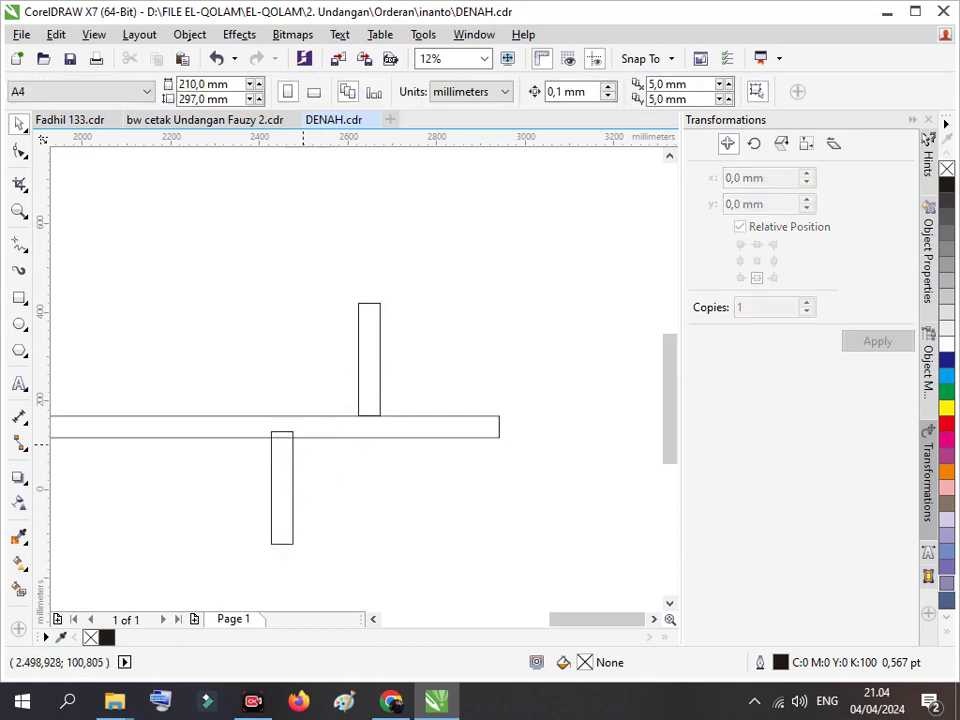
pyautogui.click(272, 503)
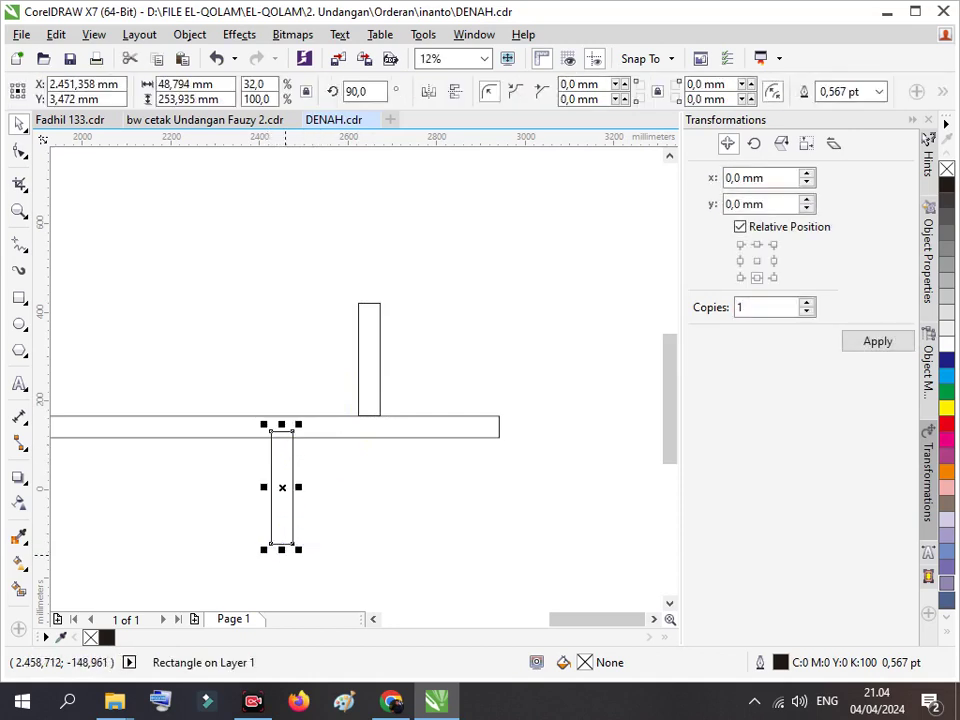
pyautogui.moveTo(282, 547); pyautogui.dragTo(282, 476)
pyautogui.click(412, 427)
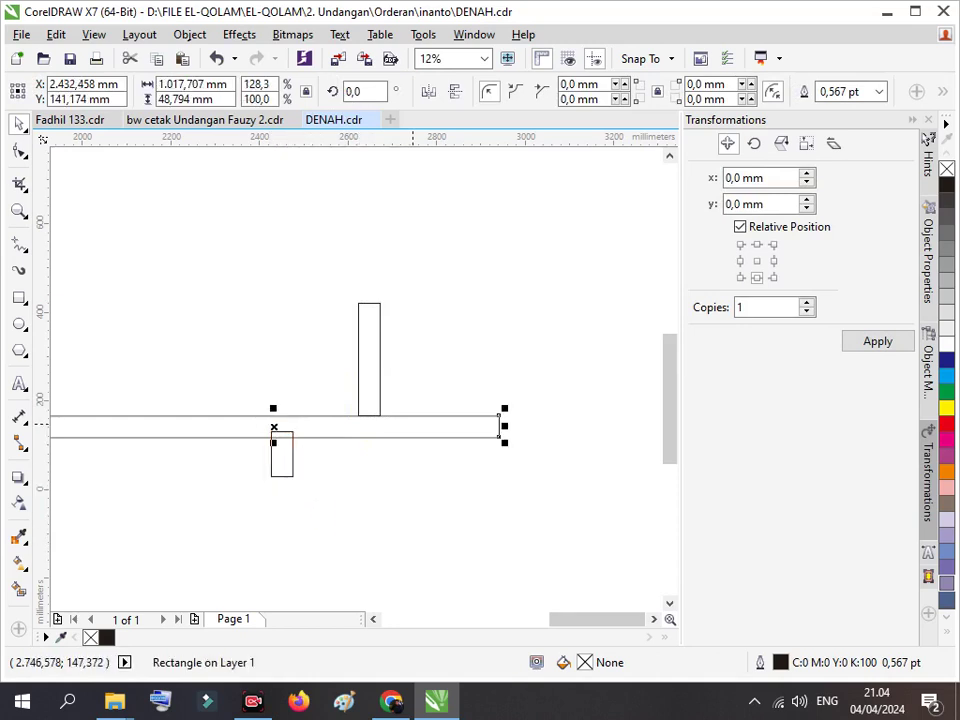
# Step: Lengthen the road bar further right and shorten the upper side road
pyautogui.scroll(-2, 415, 422)
pyautogui.moveTo(460, 424); pyautogui.dragTo(549, 421)
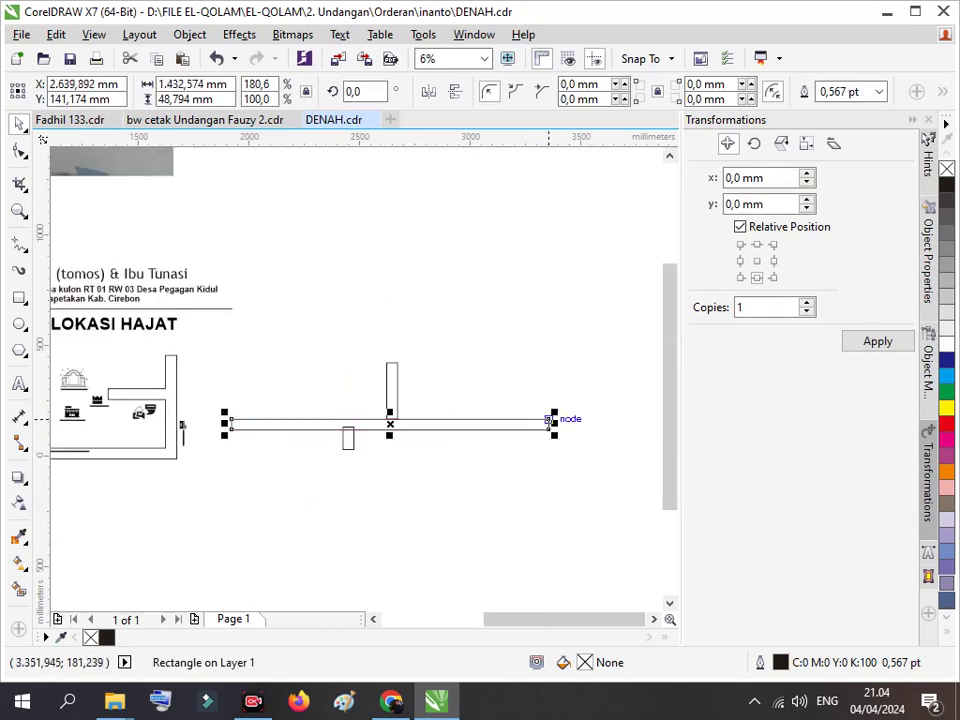
pyautogui.press('Escape')
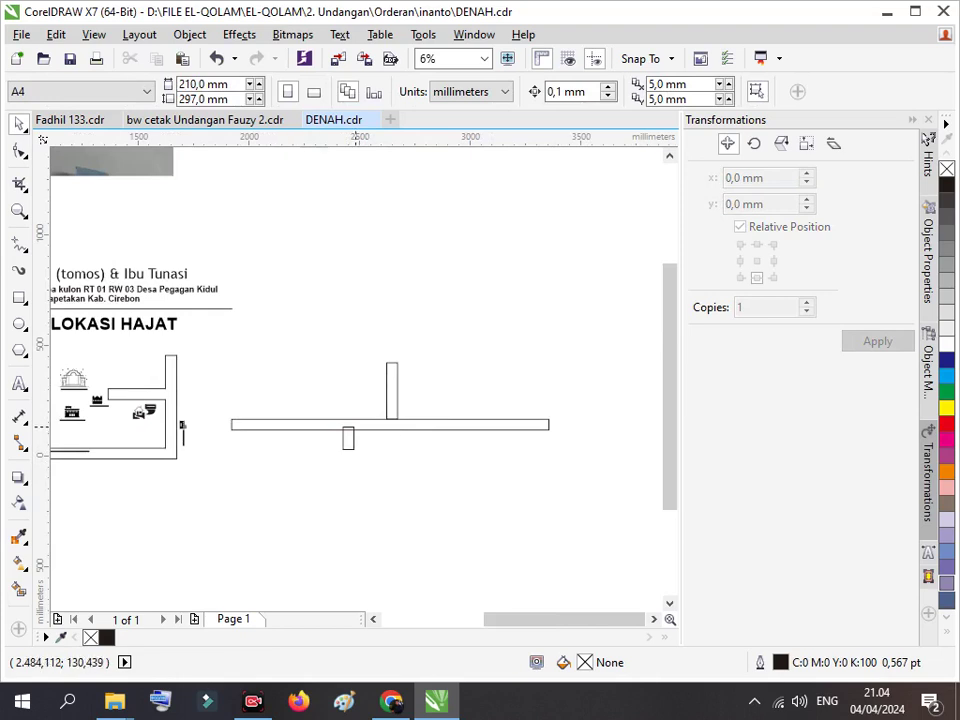
pyautogui.click(396, 381)
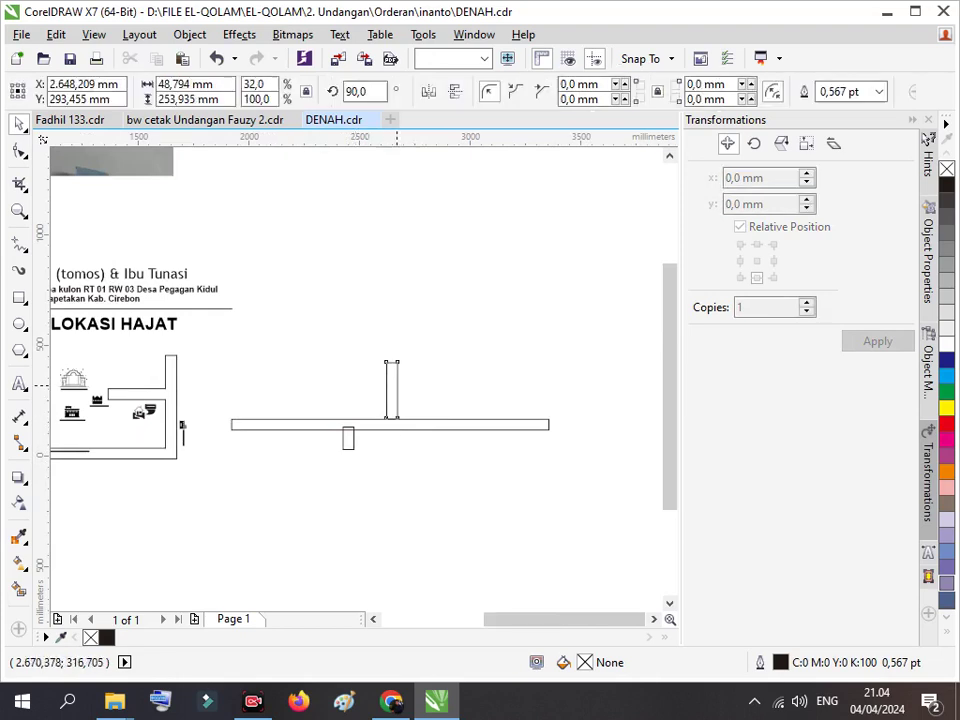
pyautogui.moveTo(391, 355); pyautogui.dragTo(415, 391)
# Step: Move both side roads further right along the bar
pyautogui.scroll(3, 391, 399)
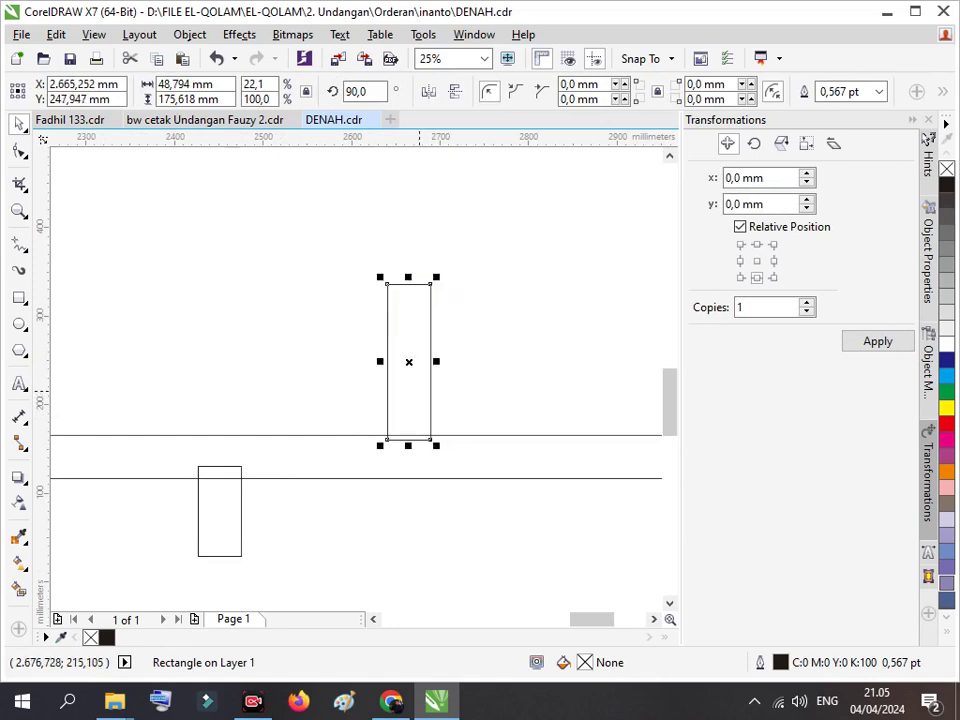
pyautogui.scroll(-3, 418, 392)
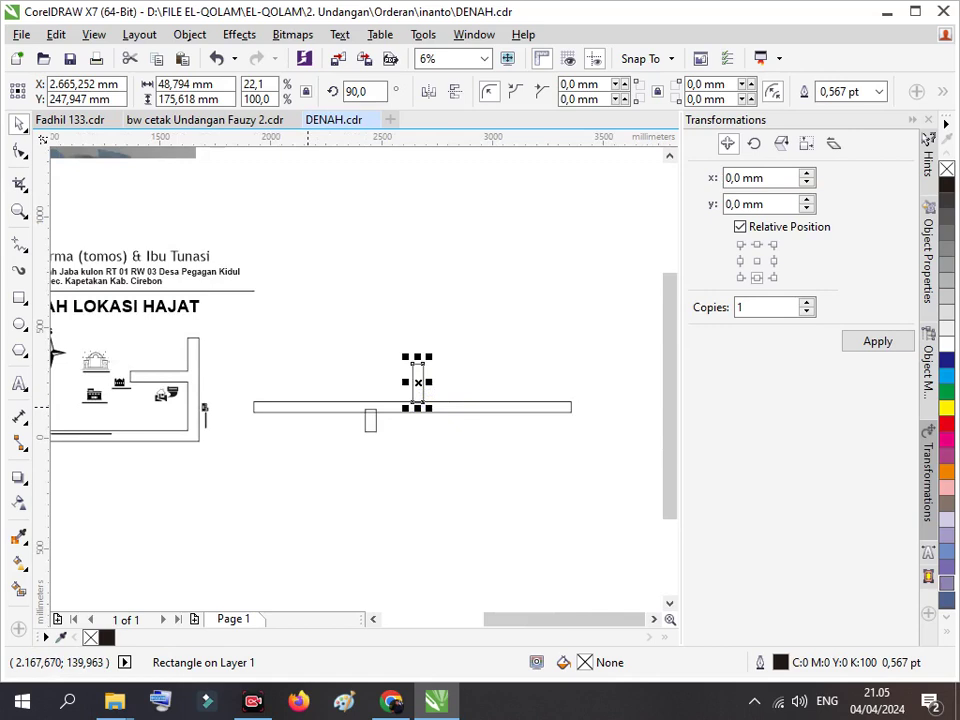
pyautogui.moveTo(375, 281); pyautogui.dragTo(318, 467)
pyautogui.moveTo(336, 326); pyautogui.dragTo(446, 461)
pyautogui.moveTo(418, 381); pyautogui.dragTo(483, 384)
pyautogui.click(432, 366)
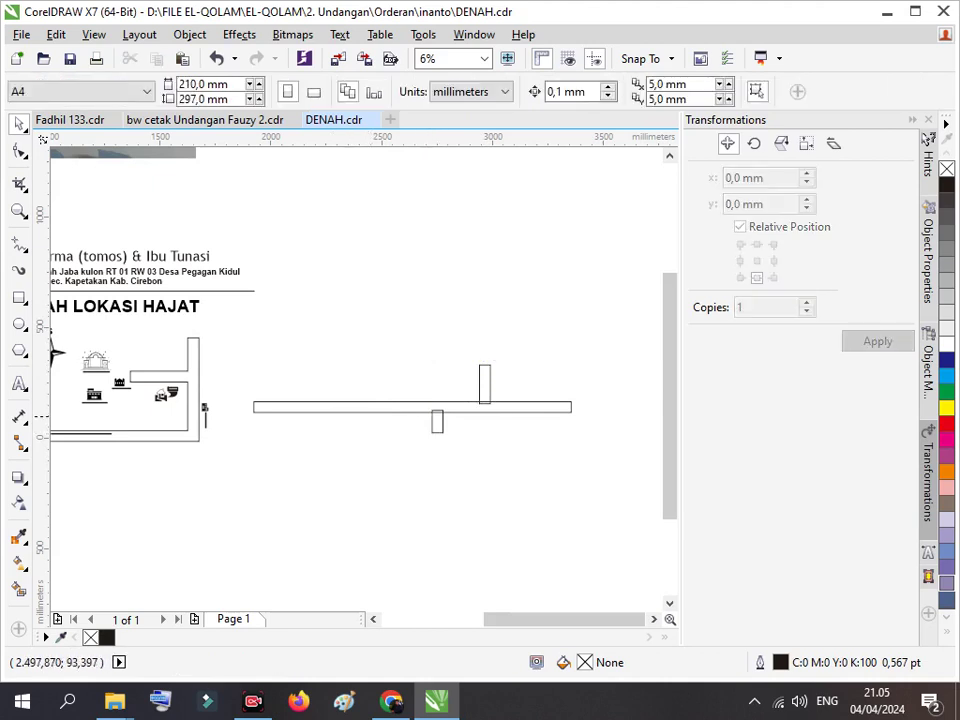
# Step: Move the house icon beside the upper side road and shift the lower side road left
pyautogui.moveTo(90, 363); pyautogui.dragTo(417, 432)
pyautogui.click(437, 421)
pyautogui.scroll(3, 411, 415)
pyautogui.scroll(-4, 440, 428)
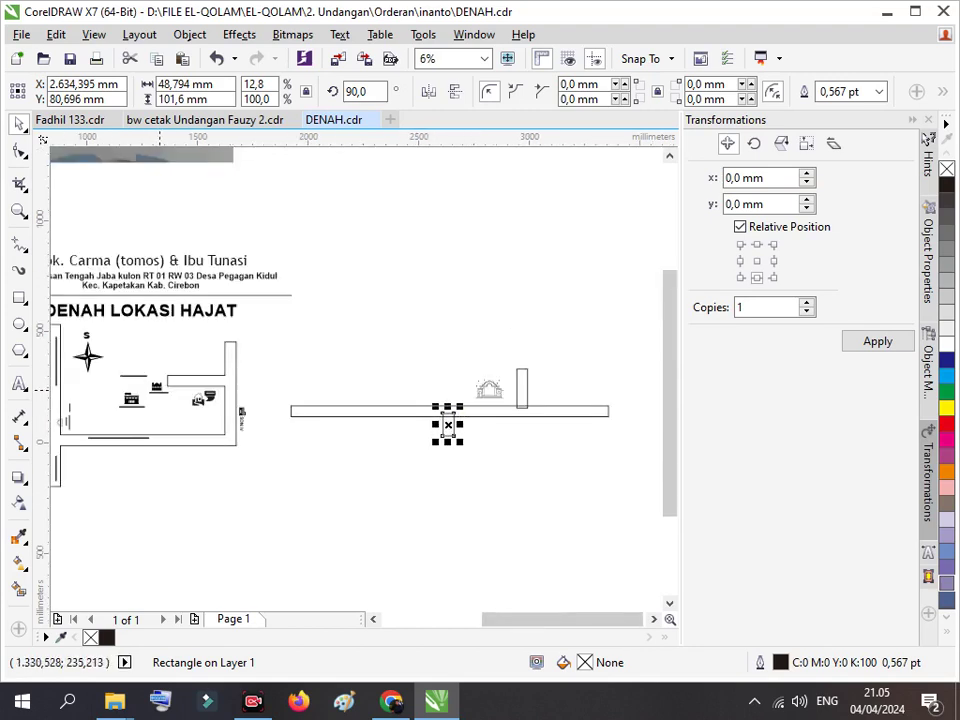
# Step: Move the icon group near the road's end below the road bar
pyautogui.click(206, 396)
pyautogui.moveTo(204, 394); pyautogui.dragTo(446, 453)
pyautogui.moveTo(212, 402); pyautogui.dragTo(537, 482)
pyautogui.scroll(2, 478, 434)
pyautogui.scroll(-2, 442, 431)
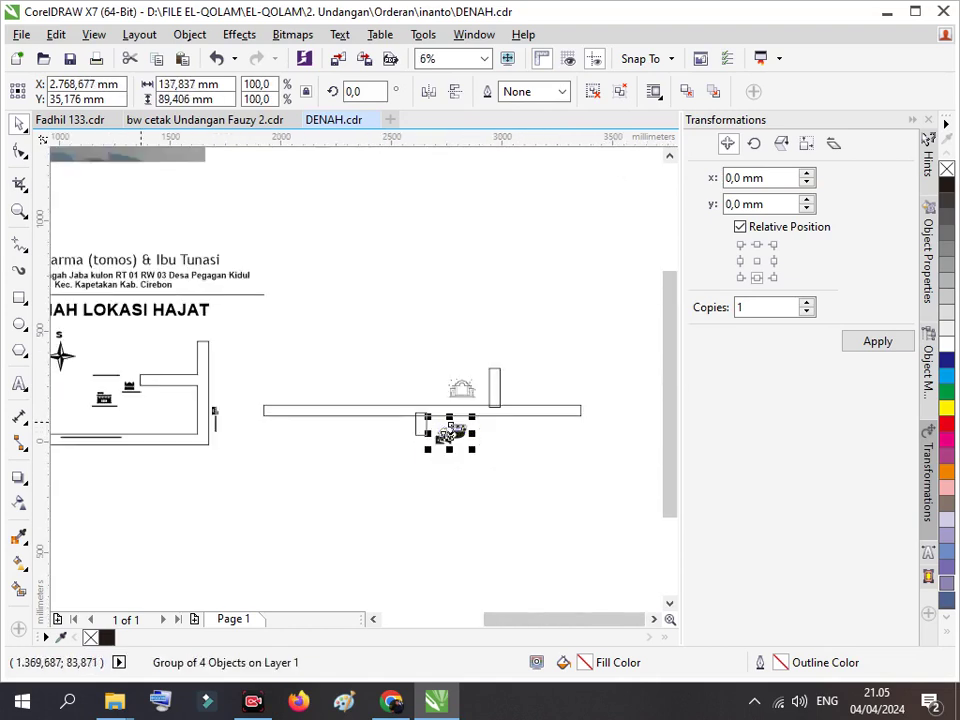
pyautogui.scroll(3, 212, 410)
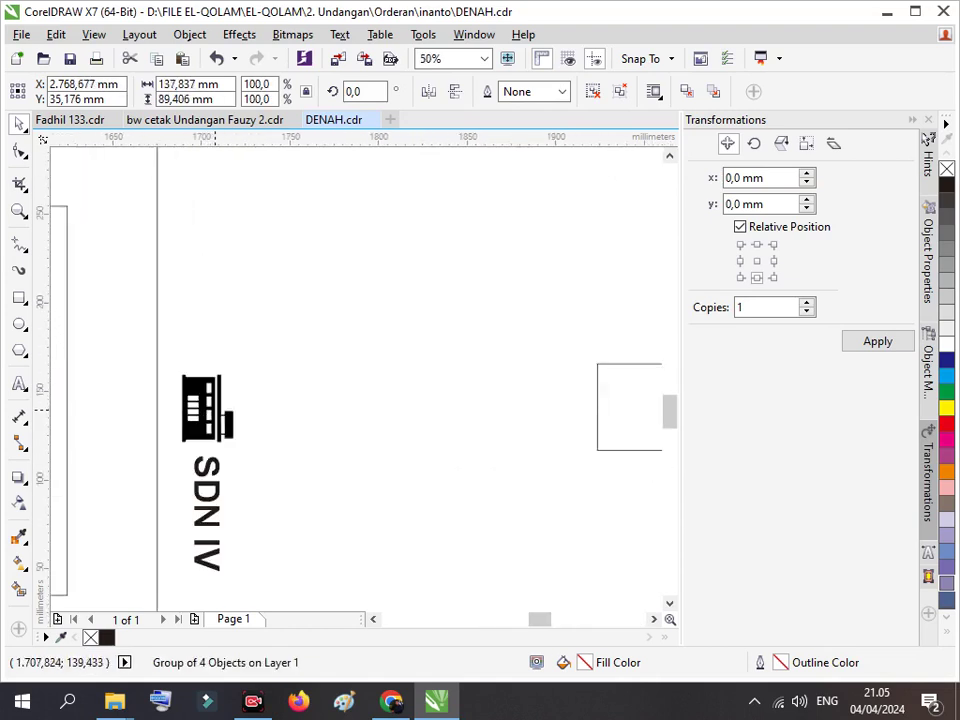
# Step: Drop a copy of the SDN IV school icon to the right and set its rotation to 0
pyautogui.click(205, 410)
pyautogui.moveTo(224, 424); pyautogui.dragTo(491, 486)
pyautogui.rightClick(491, 486)
pyautogui.click(355, 91)
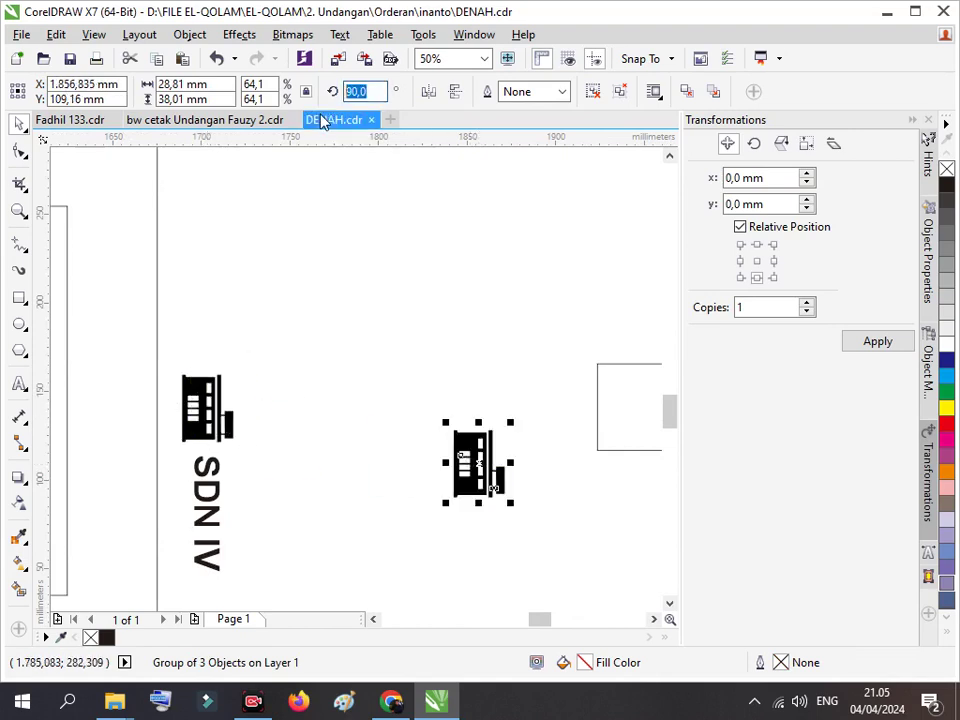
pyautogui.write('0')
pyautogui.press('Return')
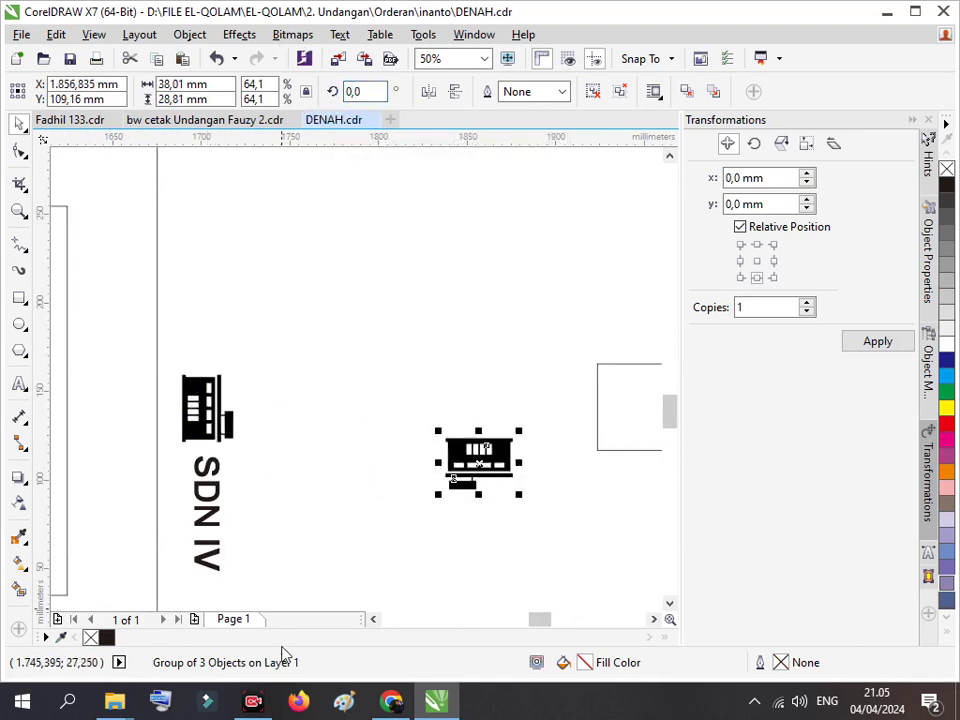
# Step: Position the upright building copy just below the main road
pyautogui.scroll(-2, 410, 428)
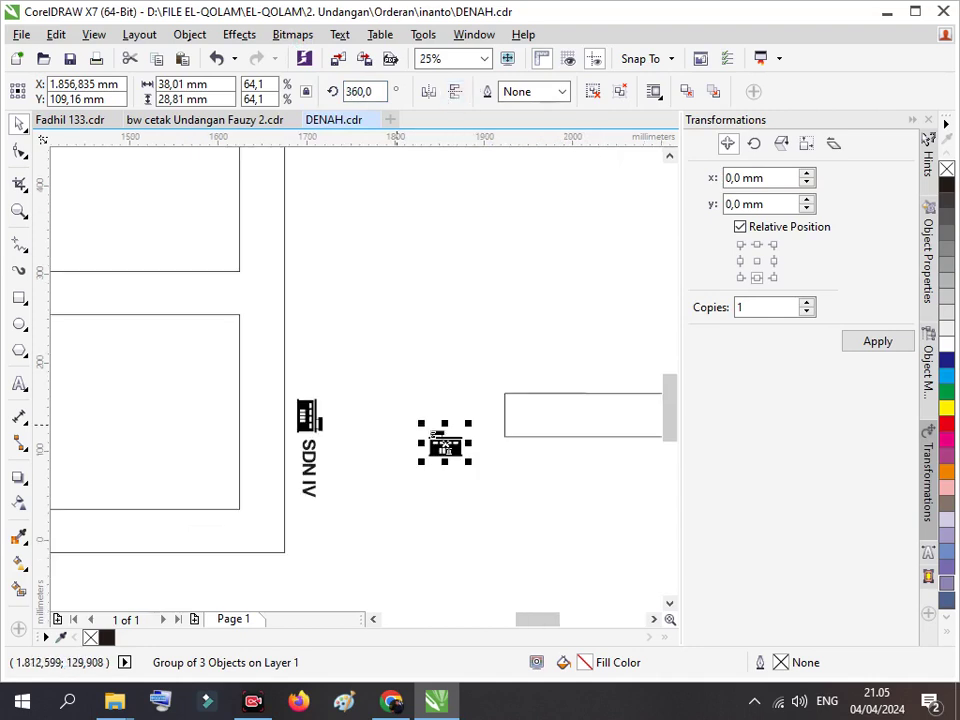
pyautogui.scroll(-1, 371, 428)
pyautogui.moveTo(396, 426); pyautogui.dragTo(441, 485)
pyautogui.click(391, 432)
pyautogui.scroll(2, 455, 446)
pyautogui.moveTo(471, 438); pyautogui.dragTo(476, 418)
# Step: Type a two-line label 'RS. PERTAMIN' / 'KLAYAN' below the building icon
pyautogui.click(19, 386)
pyautogui.click(472, 480)
pyautogui.write('RS')
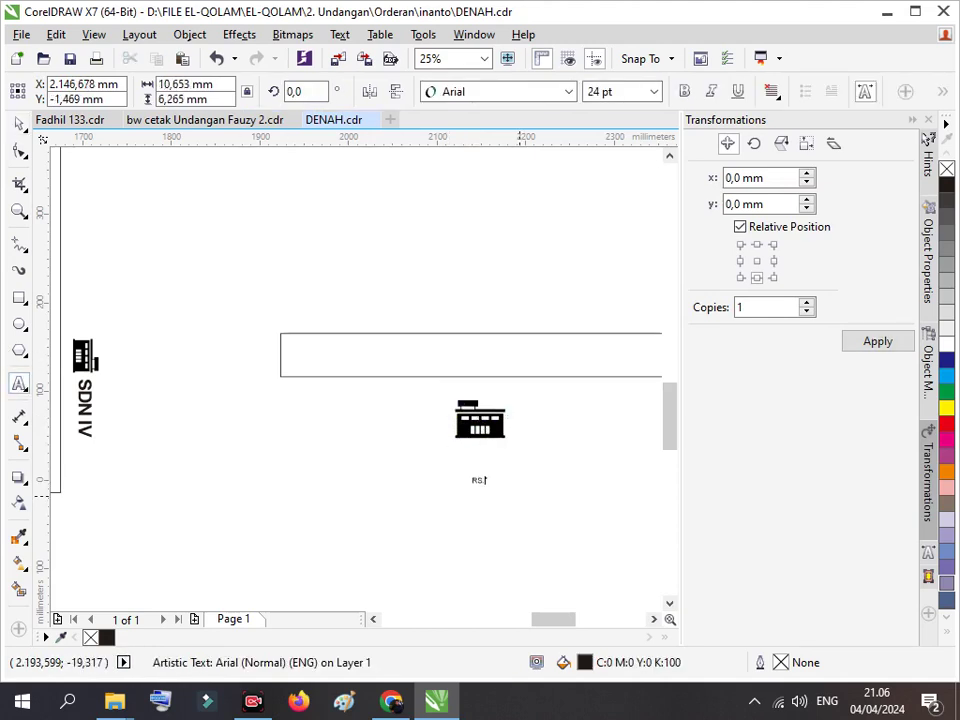
pyautogui.write('. PERTAMIN')
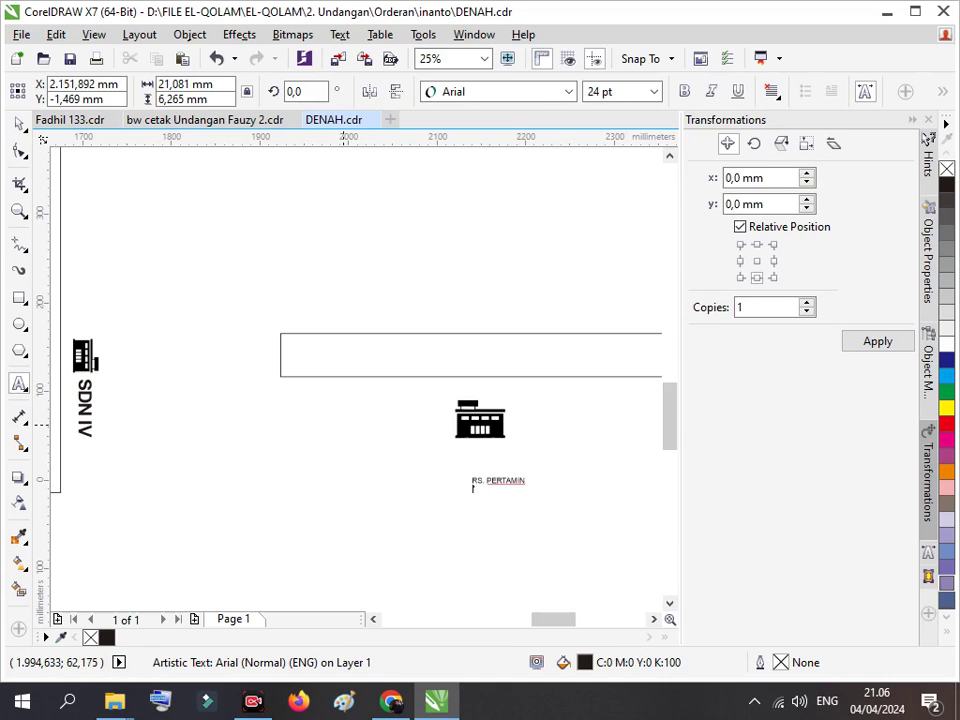
pyautogui.press('Return')
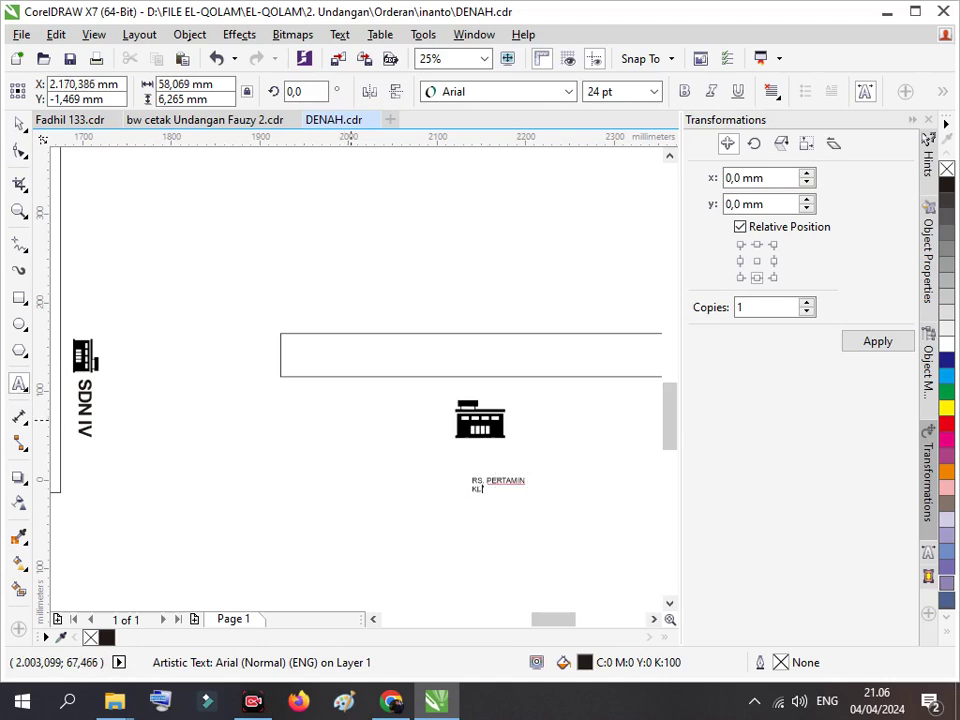
pyautogui.write('KLAUAN')
pyautogui.press('BackSpace')
pyautogui.press('BackSpace')
pyautogui.press('BackSpace')
pyautogui.write('YAN')
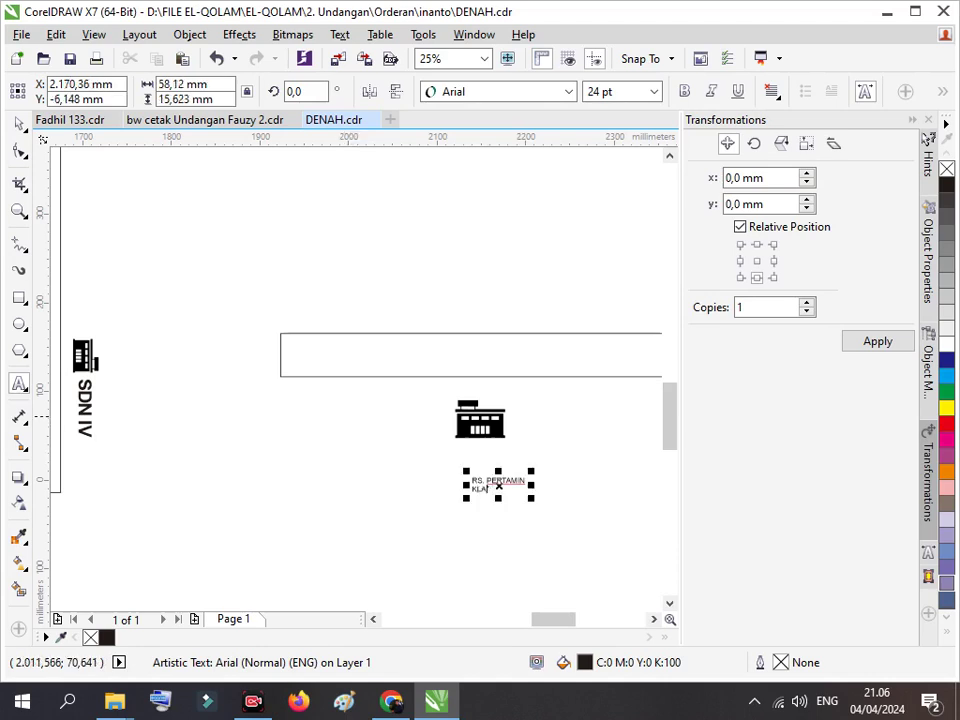
pyautogui.click(18, 123)
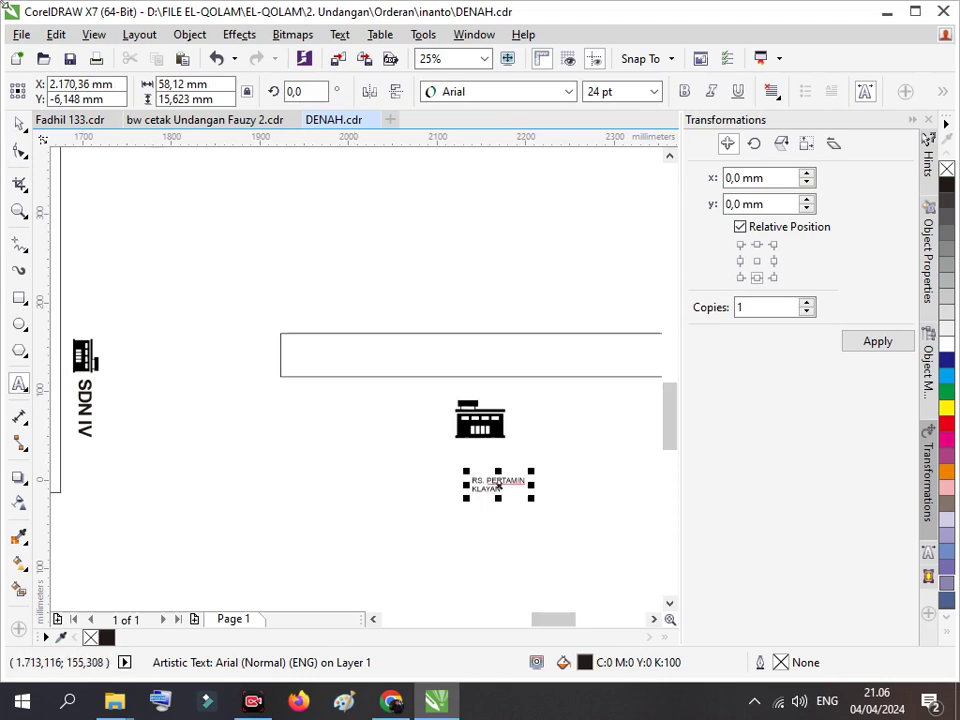
# Step: Centre-align the label's lines and move it under the building icon
pyautogui.click(769, 92)
pyautogui.click(814, 155)
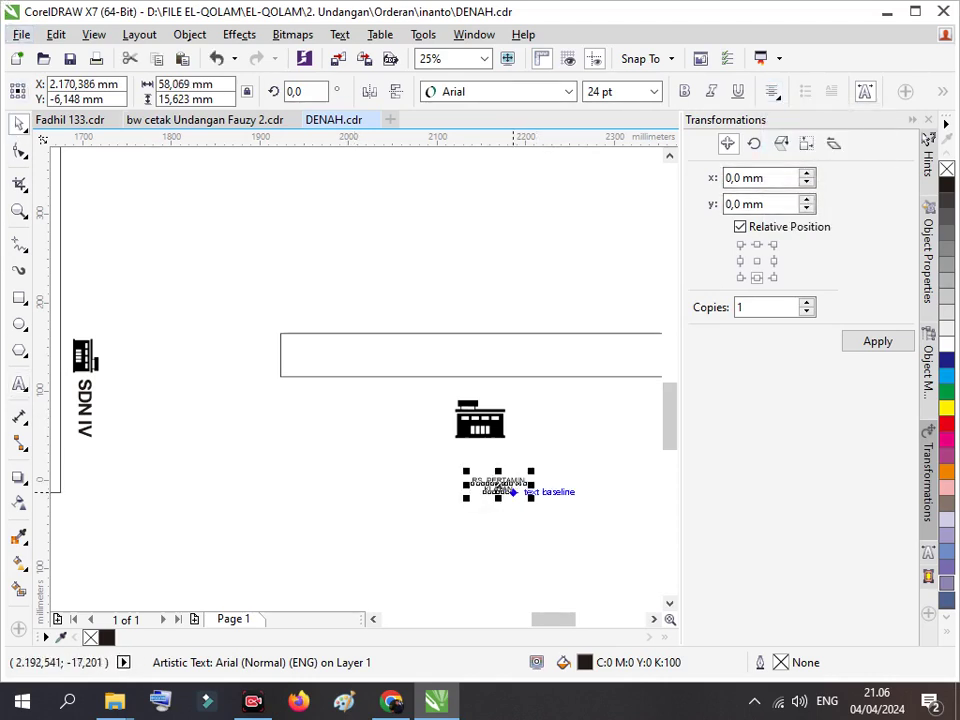
pyautogui.moveTo(505, 477); pyautogui.dragTo(482, 444)
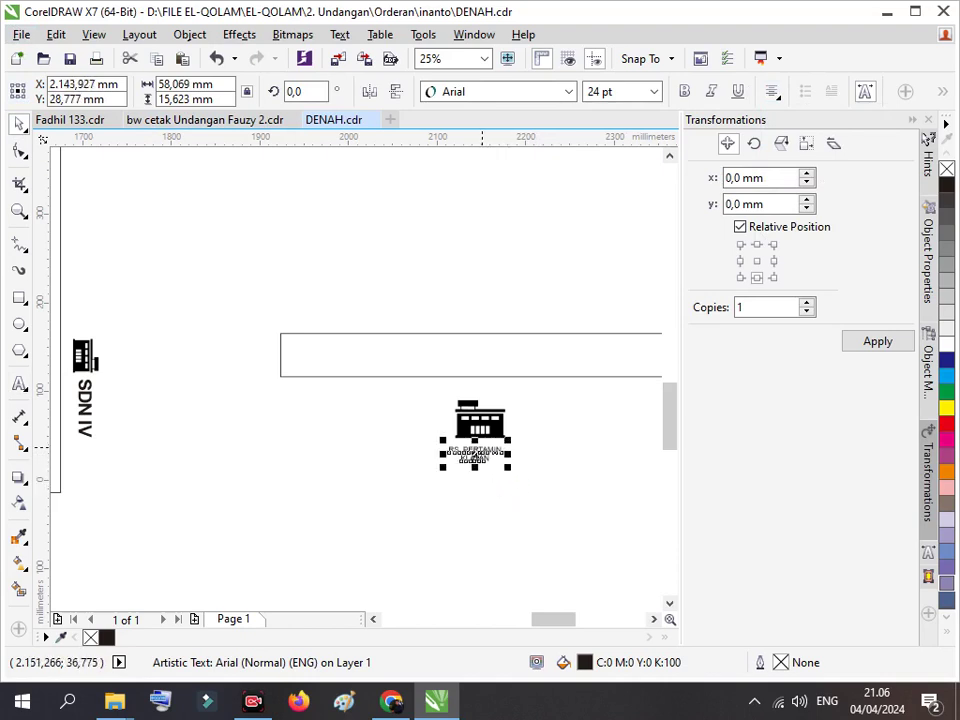
pyautogui.scroll(2, 482, 444)
# Step: Complete the word PERTAMINA, make the label bold and enlarge it
pyautogui.doubleClick(509, 457)
pyautogui.press('End')
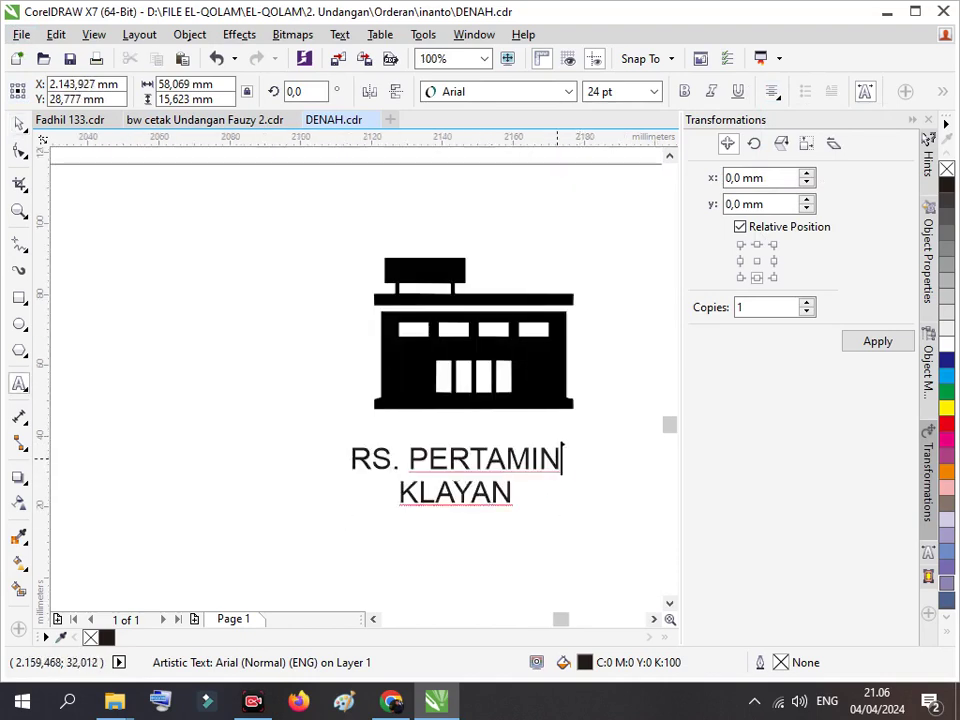
pyautogui.write('A')
pyautogui.click(18, 123)
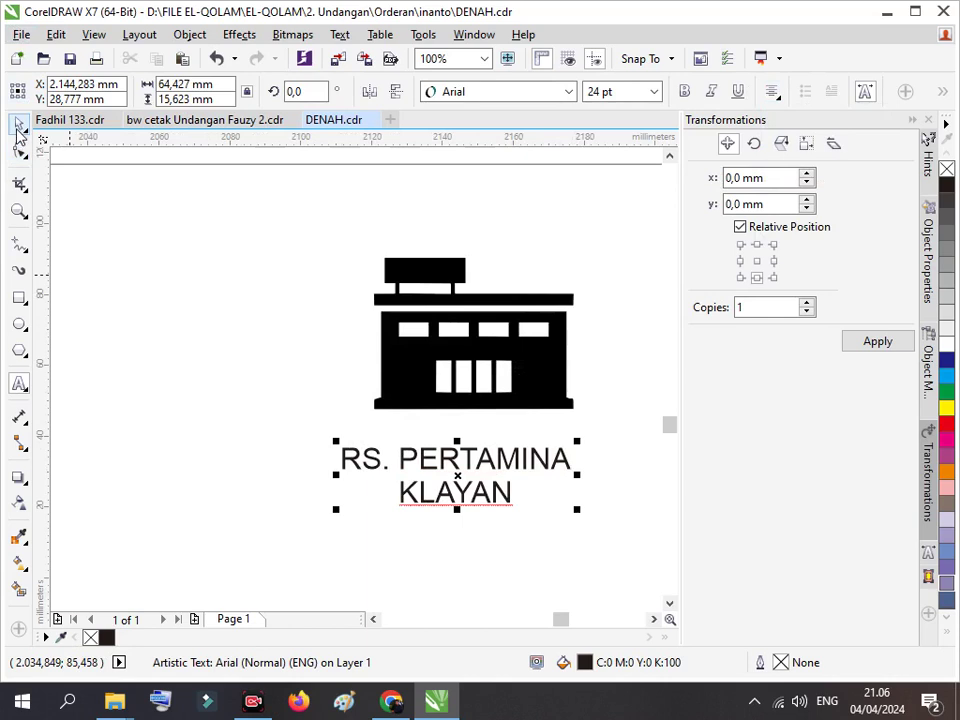
pyautogui.hotkey('ctrl', 'b')
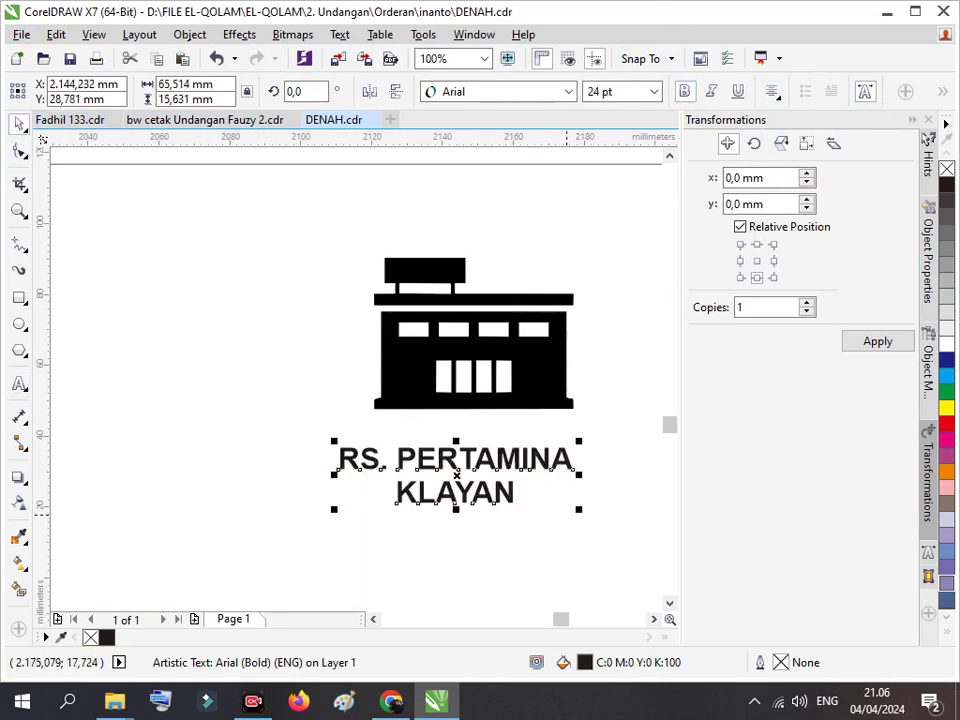
pyautogui.moveTo(578, 509); pyautogui.dragTo(625, 518)
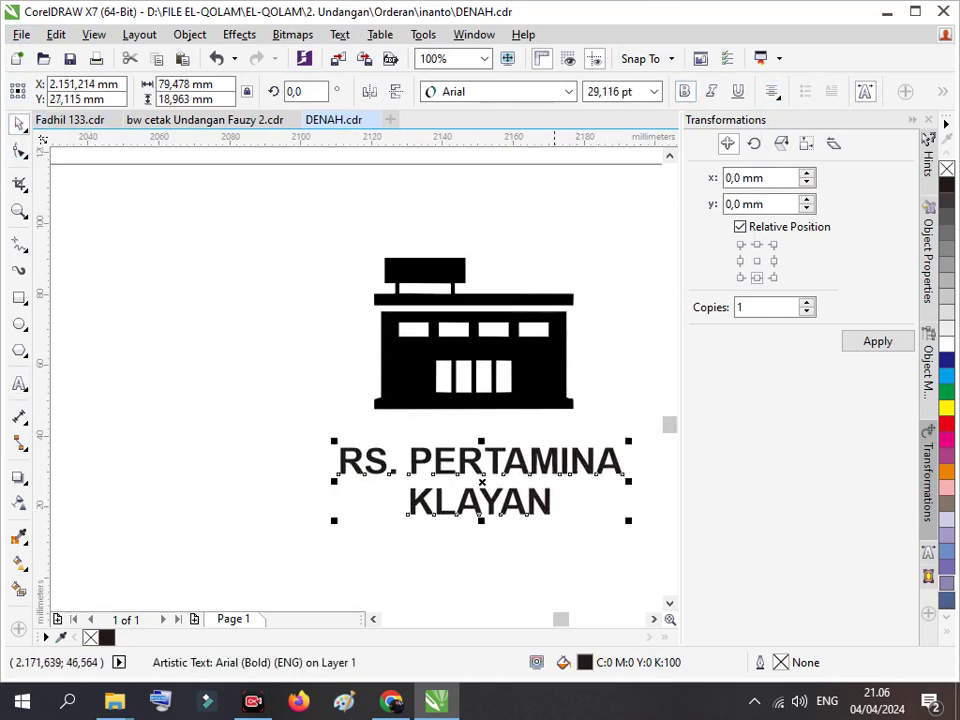
pyautogui.keyDown('shift'); pyautogui.click(397, 288); pyautogui.keyUp('shift')
# Step: Merge the short side road, long bar and tall side road into one road outline
pyautogui.scroll(-4, 551, 408)
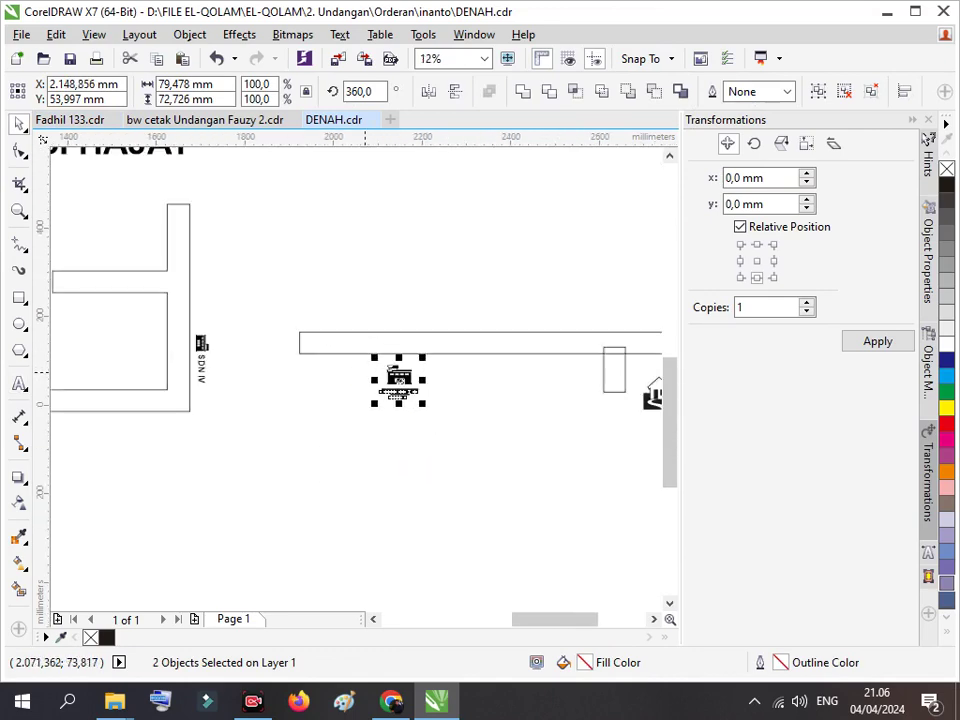
pyautogui.press('Escape')
pyautogui.scroll(-1, 530, 405)
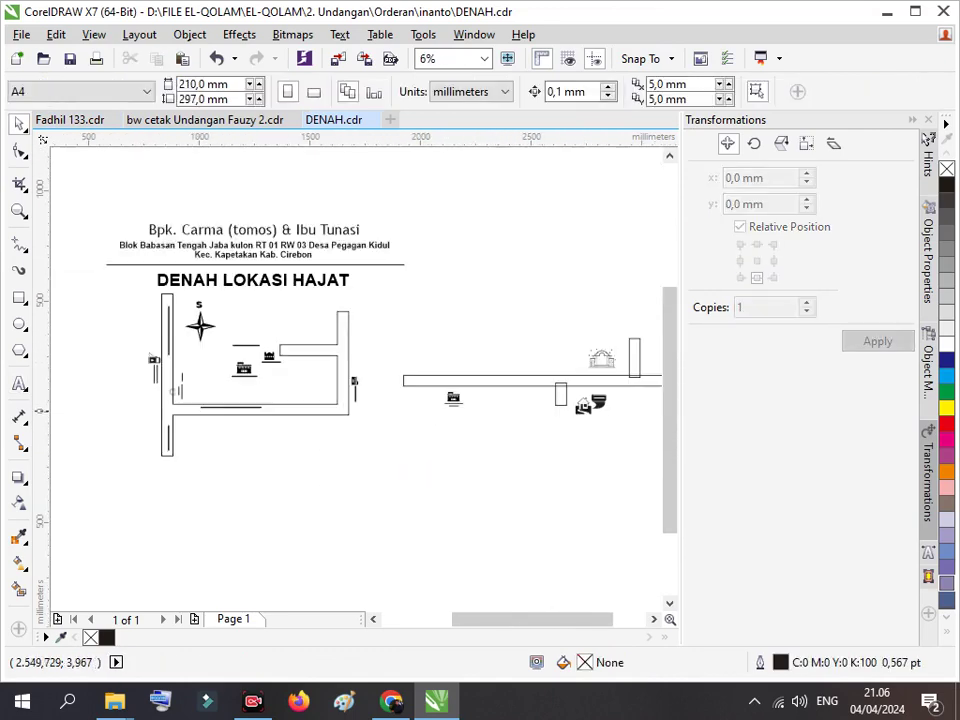
pyautogui.scroll(1, 570, 406)
pyautogui.click(549, 380)
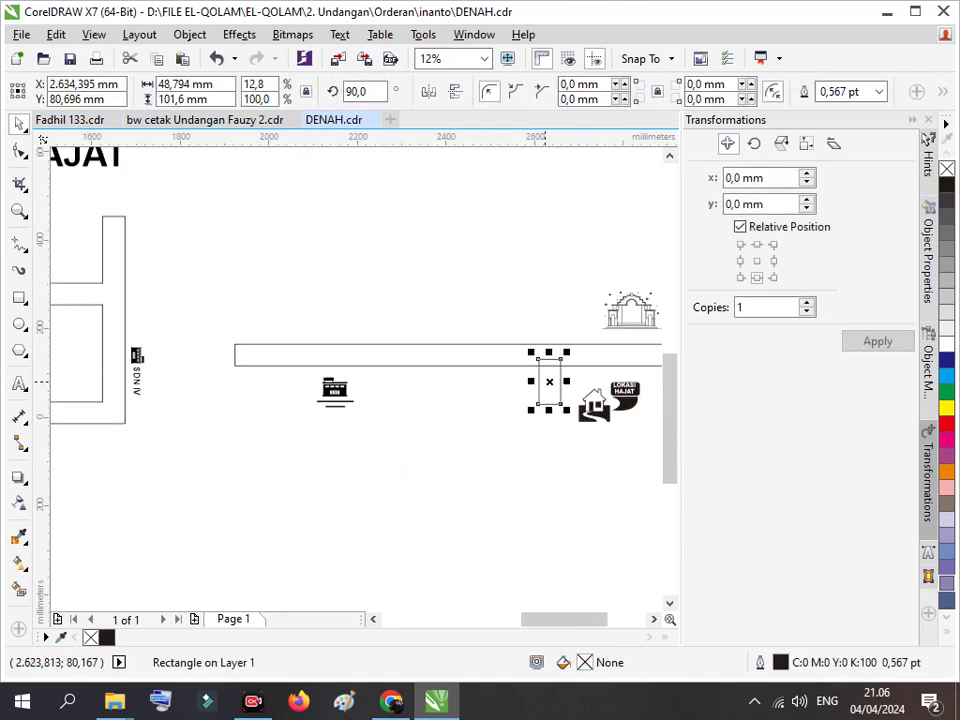
pyautogui.keyDown('shift'); pyautogui.click(550, 360); pyautogui.keyUp('shift')
pyautogui.scroll(-2, 530, 365)
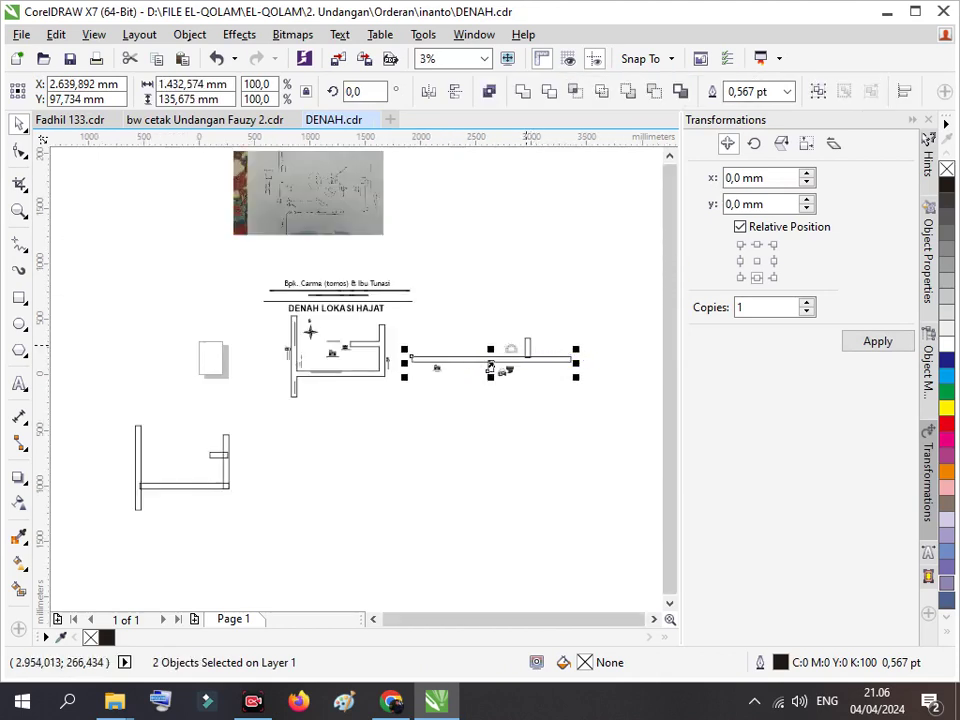
pyautogui.keyDown('shift'); pyautogui.click(528, 346); pyautogui.keyUp('shift')
pyautogui.scroll(2, 549, 356)
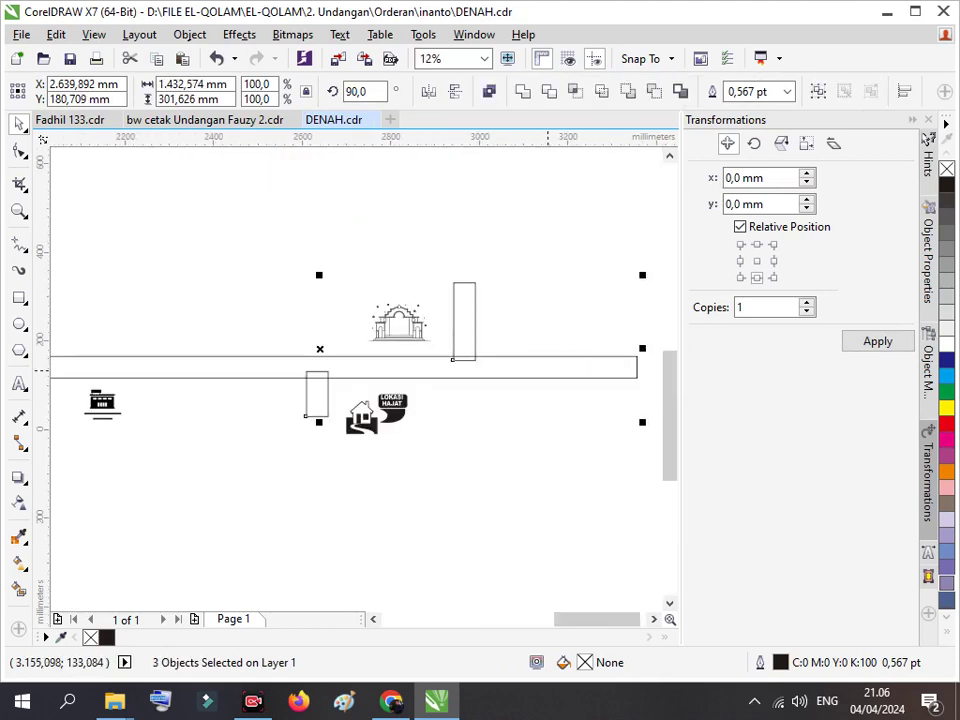
pyautogui.click(524, 92)
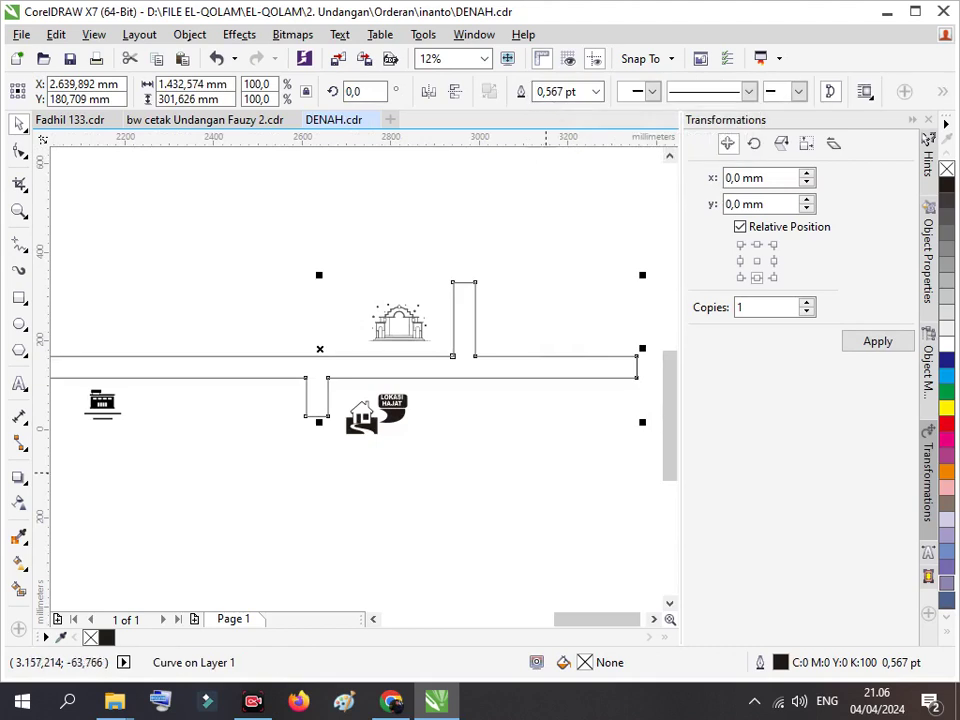
pyautogui.press('Escape')
# Step: Thicken the merged road's outline width through 1.5, 2 and 4 up to 8 pt
pyautogui.scroll(-2, 571, 457)
pyautogui.click(560, 407)
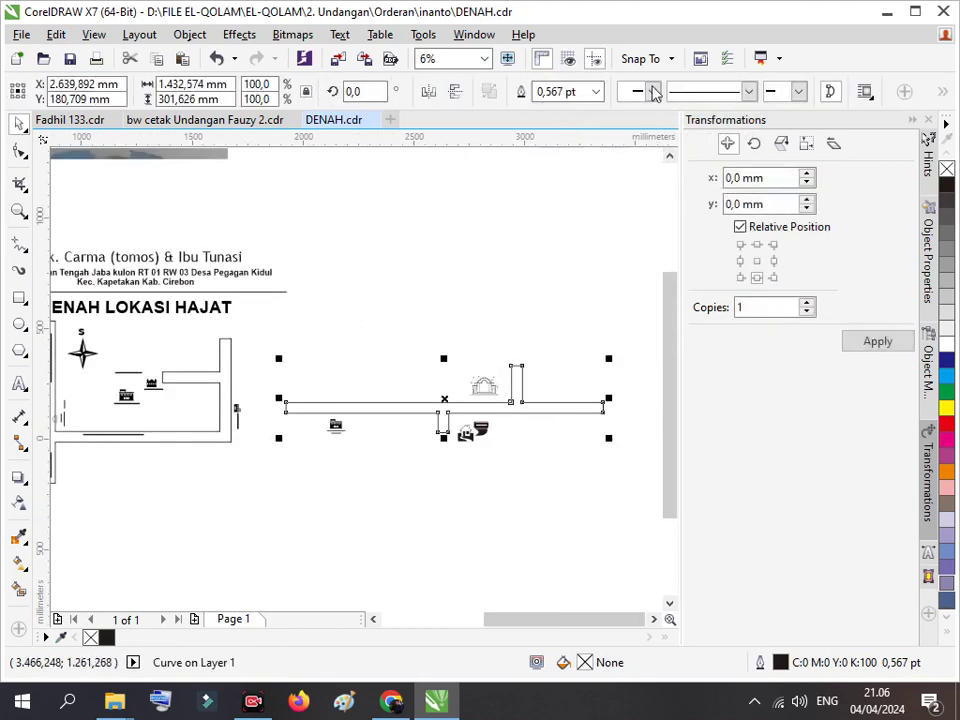
pyautogui.click(596, 91)
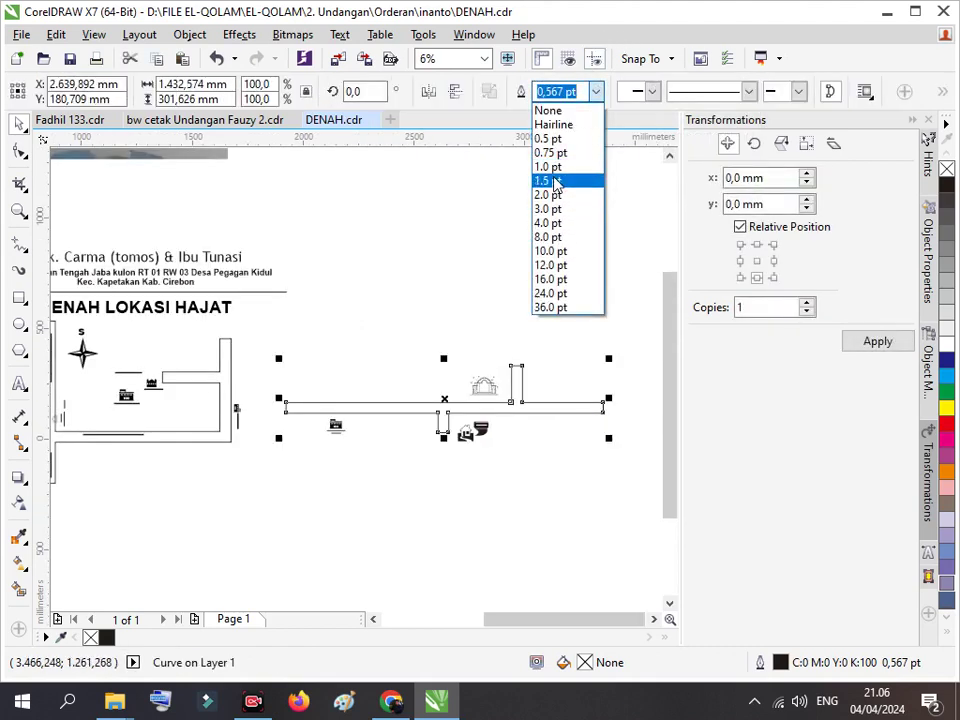
pyautogui.click(553, 176)
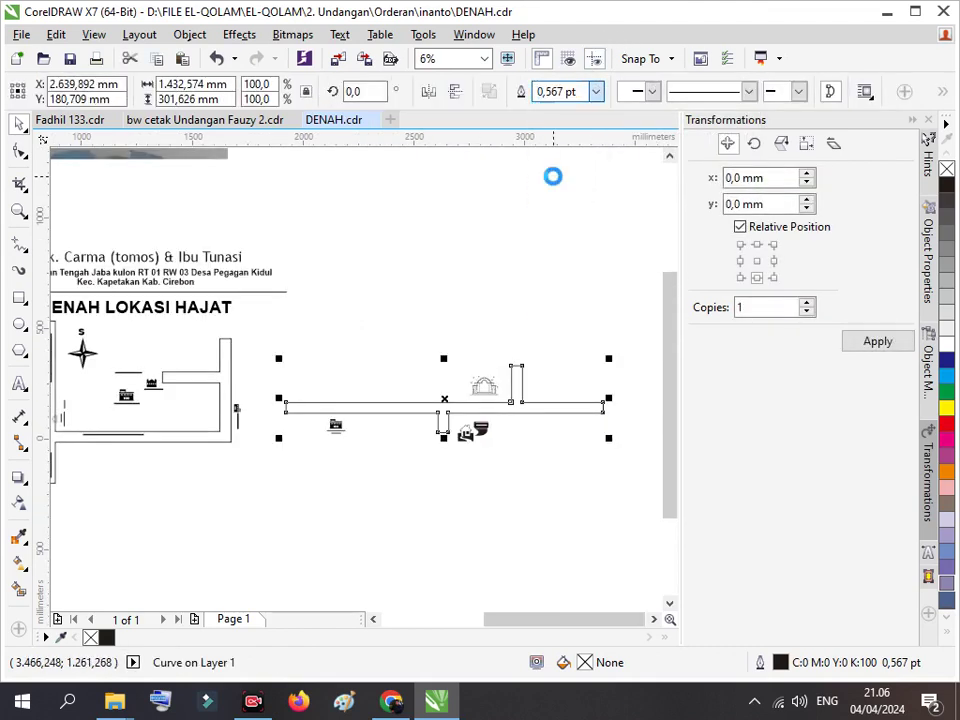
pyautogui.click(598, 91)
pyautogui.click(572, 195)
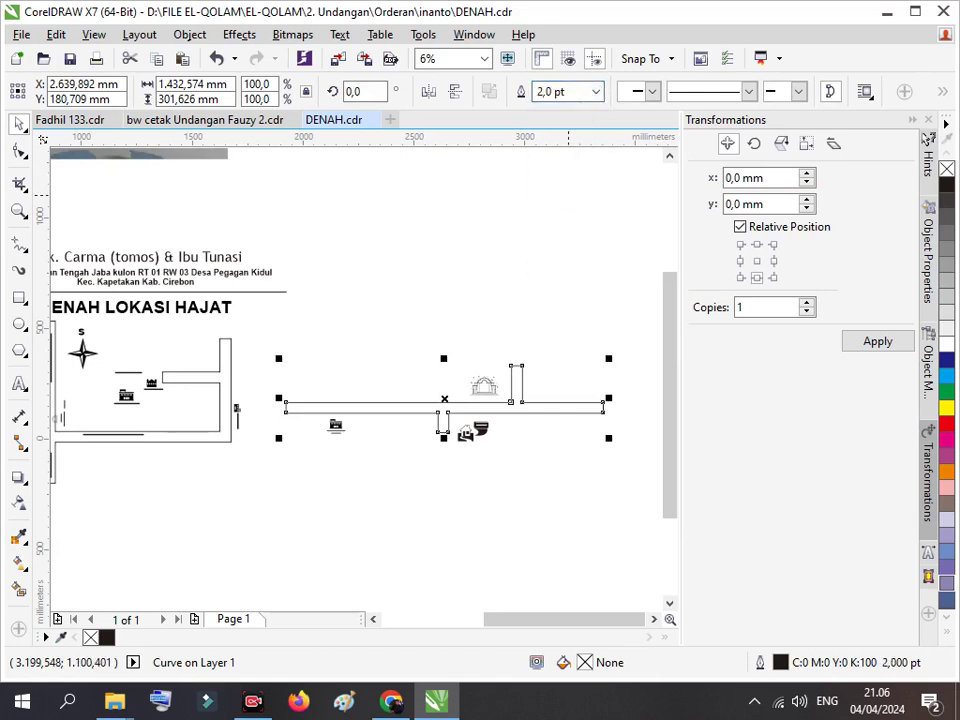
pyautogui.scroll(3, 504, 414)
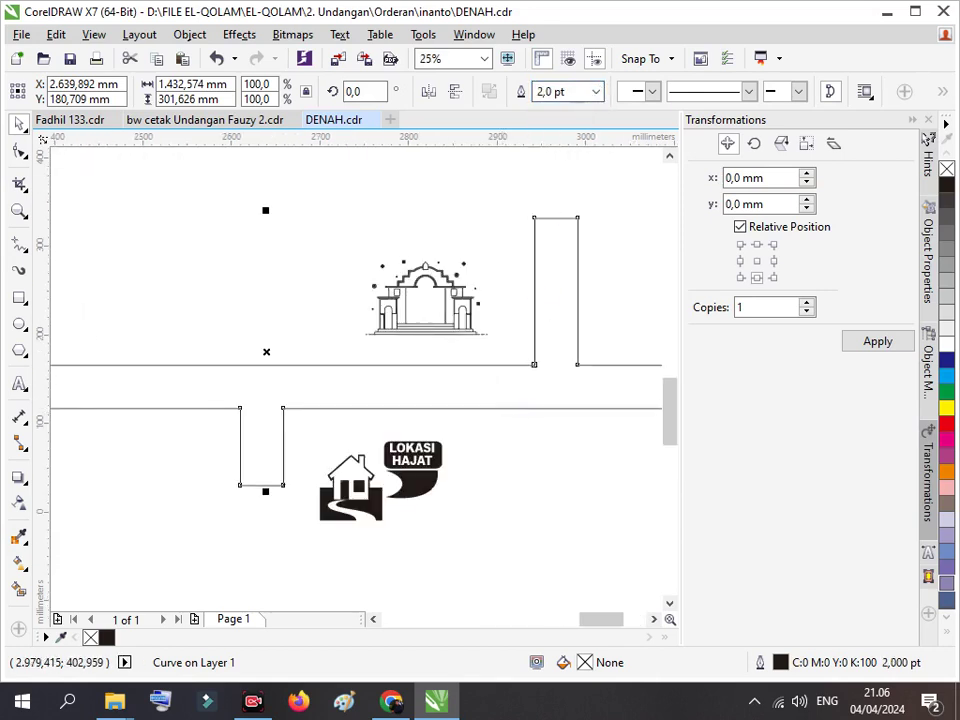
pyautogui.click(596, 92)
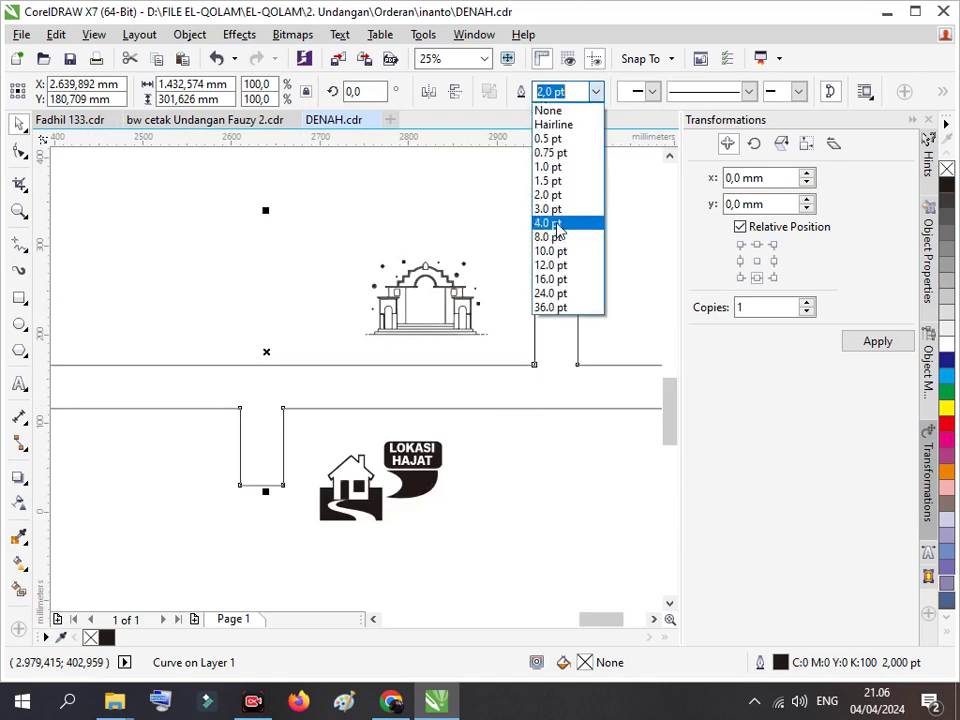
pyautogui.click(570, 221)
pyautogui.click(598, 91)
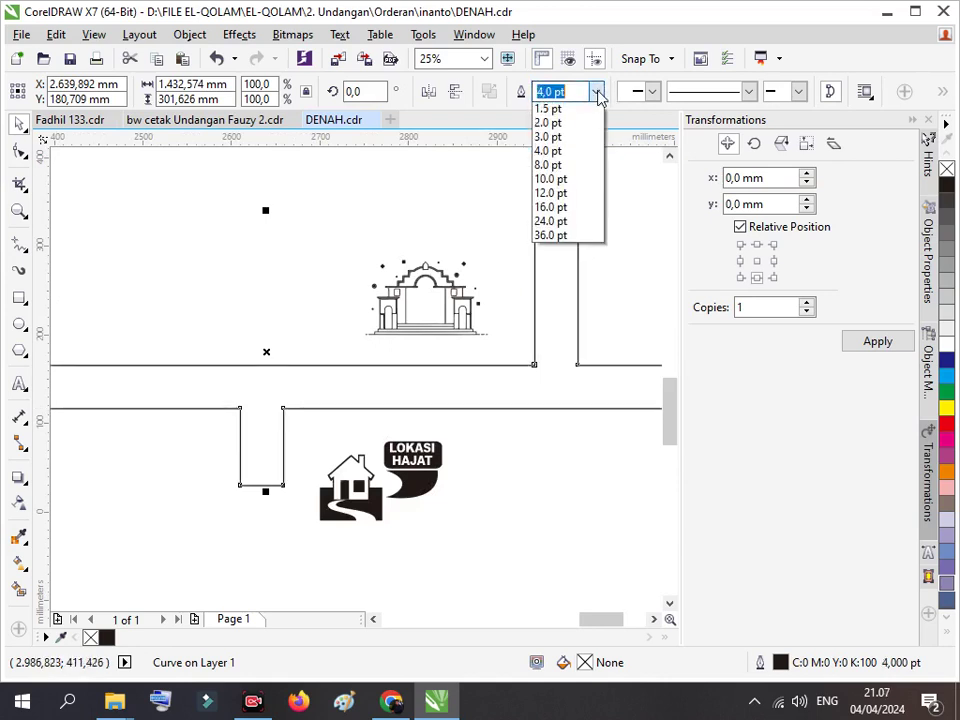
pyautogui.click(586, 237)
pyautogui.scroll(-3, 572, 224)
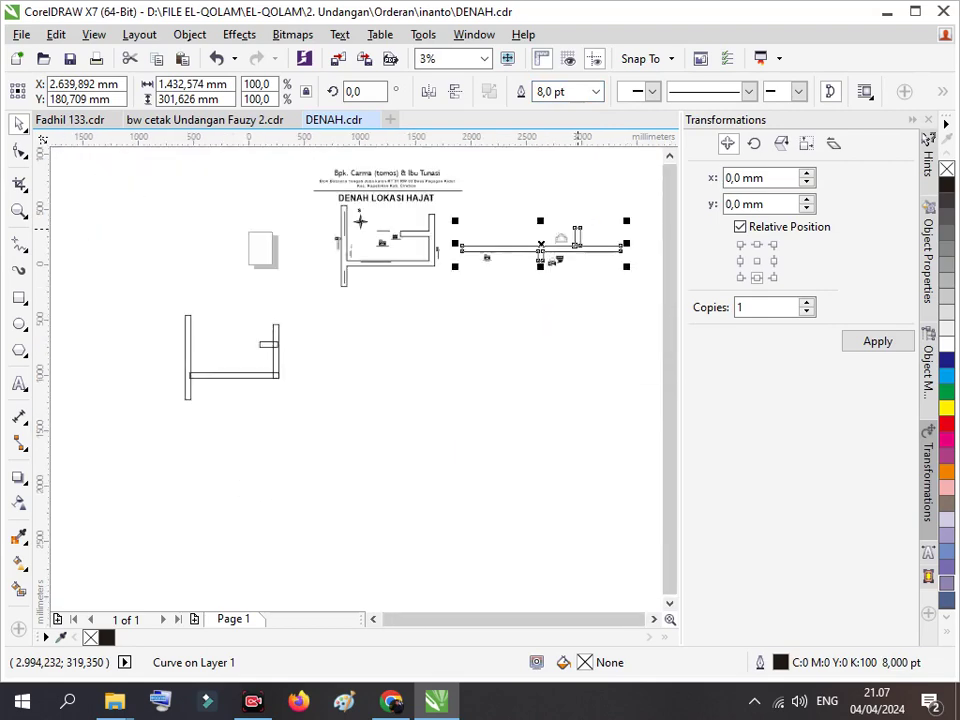
pyautogui.scroll(2, 586, 220)
pyautogui.scroll(-1, 588, 218)
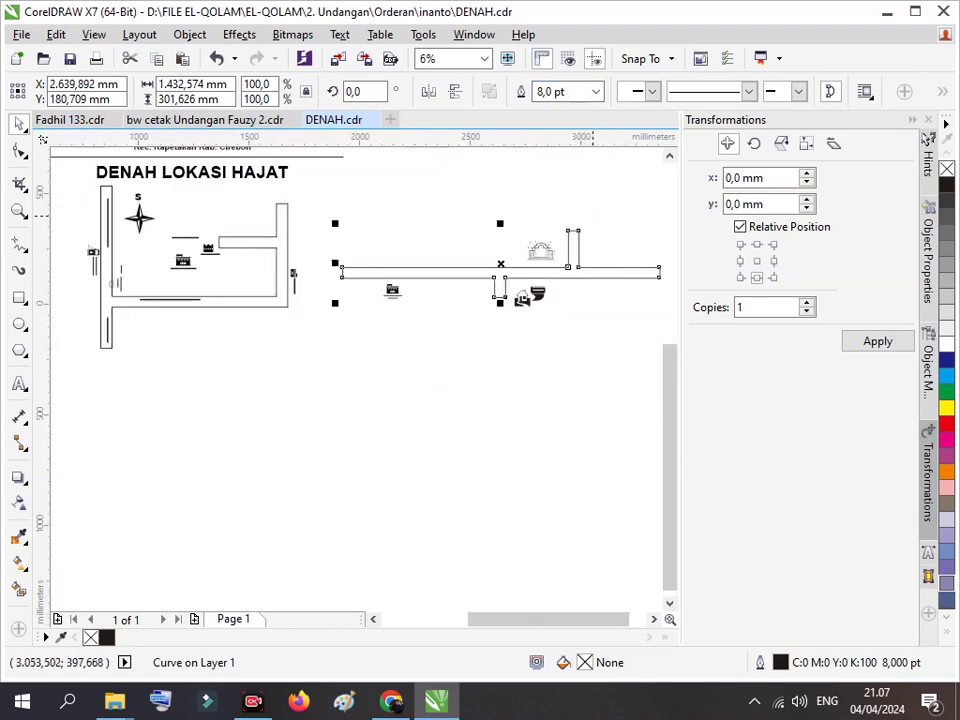
pyautogui.press('Escape')
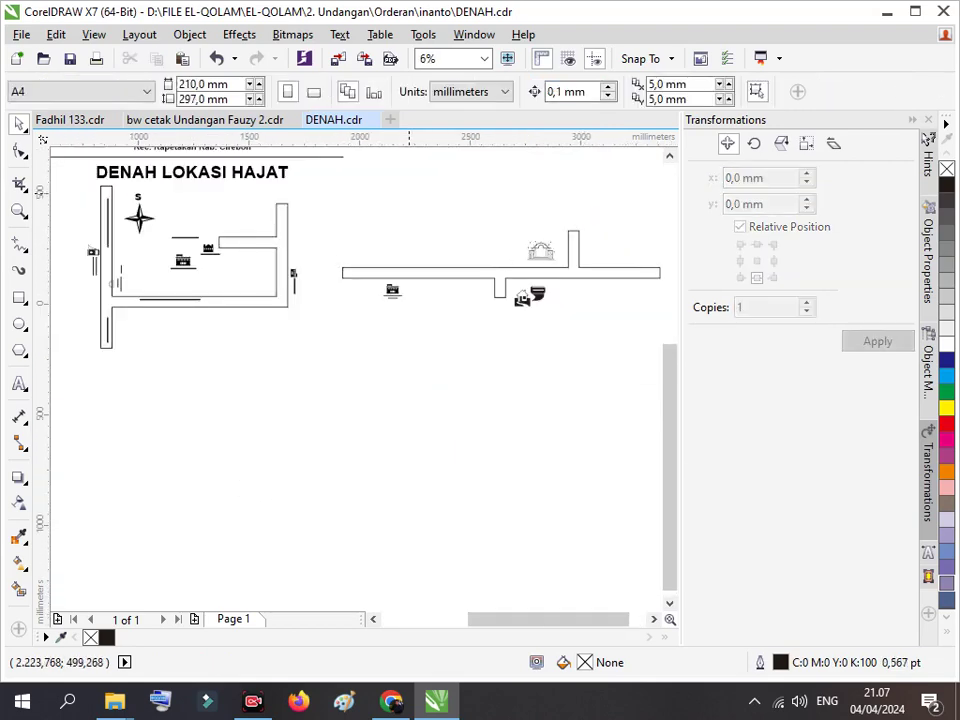
# Step: Copy the RS. PERTAMINA KLAYAN label into the road's left end and retype it as KOTA CIREBON
pyautogui.scroll(2, 399, 269)
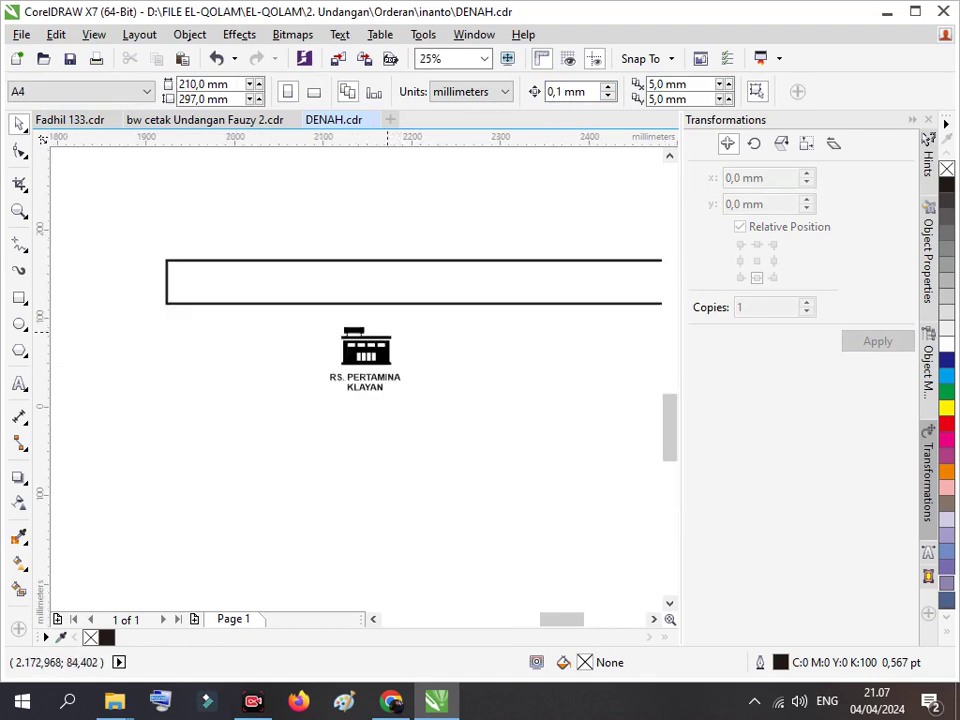
pyautogui.click(391, 378)
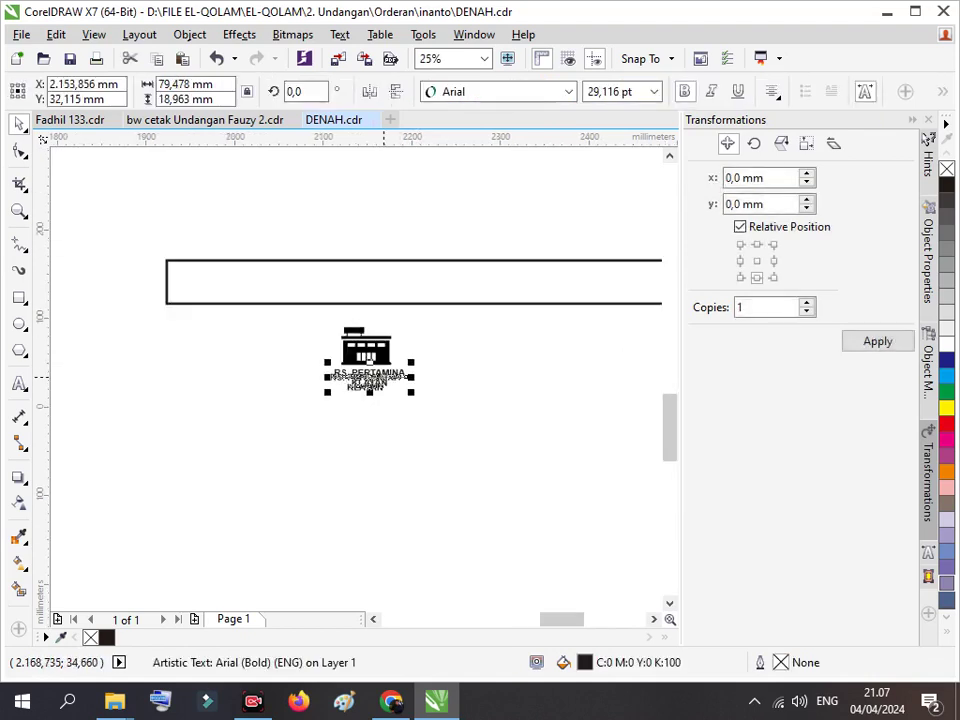
pyautogui.moveTo(379, 375); pyautogui.dragTo(240, 282)
pyautogui.doubleClick(240, 282)
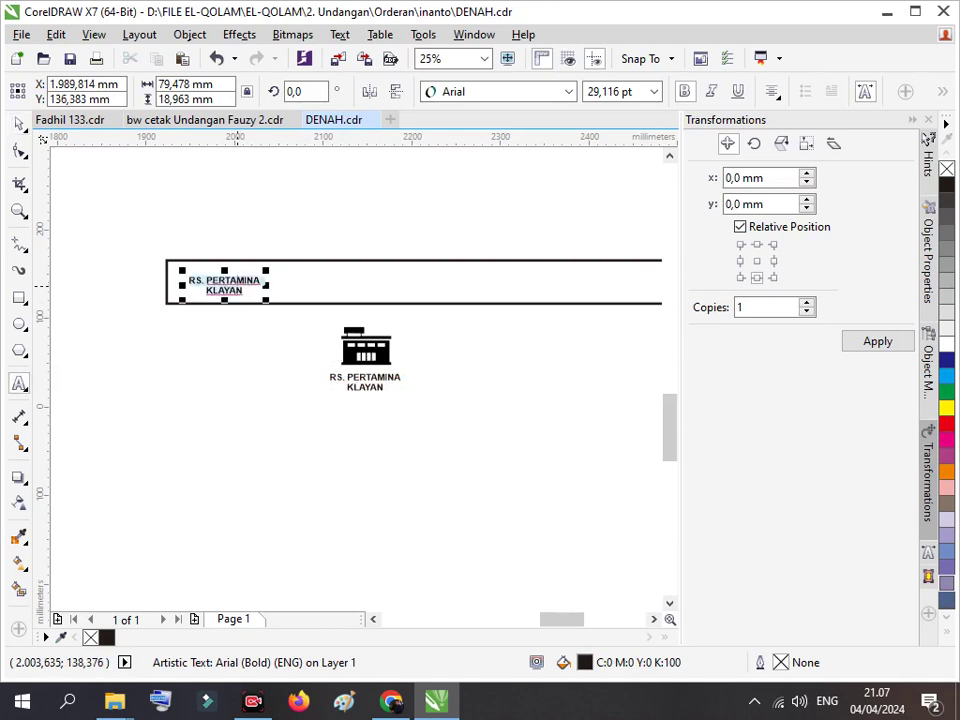
pyautogui.write('a')
pyautogui.press('BackSpace')
pyautogui.press('BackSpace')
pyautogui.press('BackSpace')
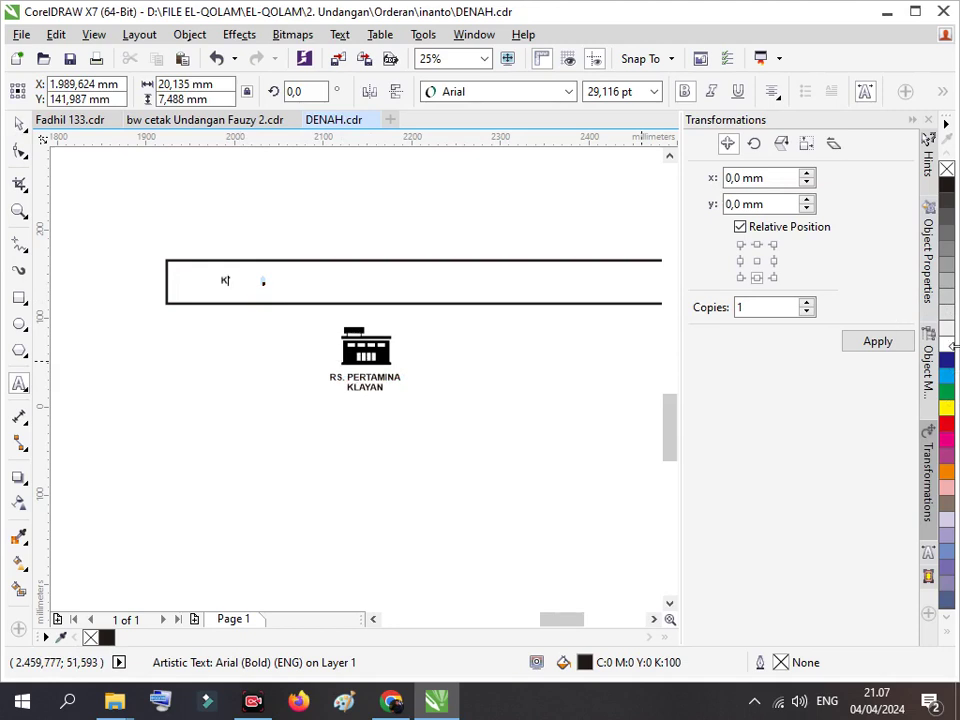
pyautogui.write('KOTA CIREBON')
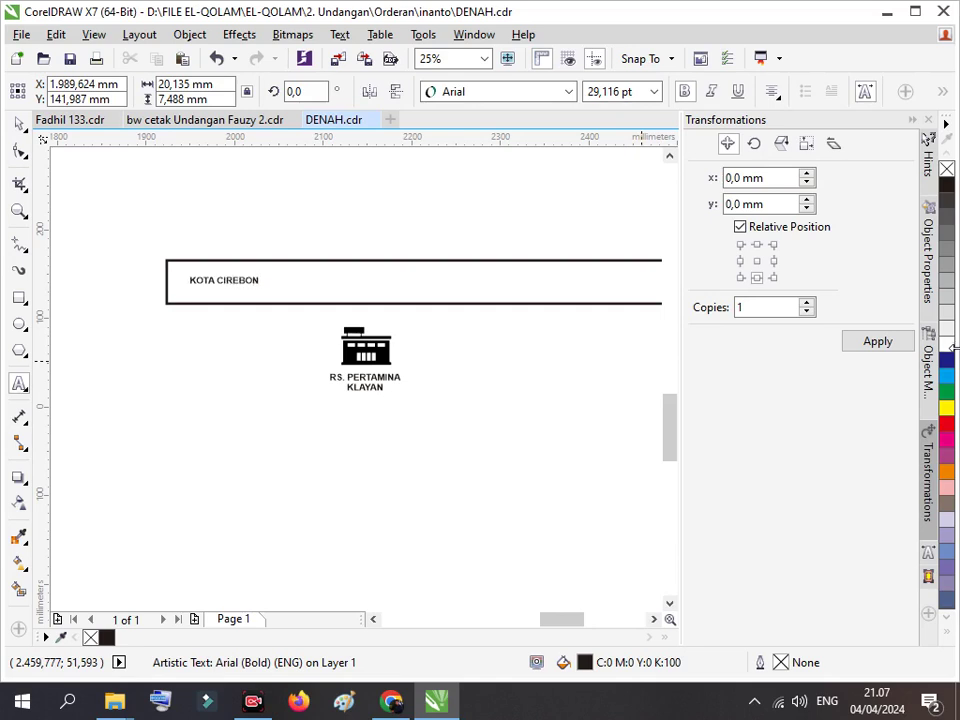
pyautogui.click(19, 122)
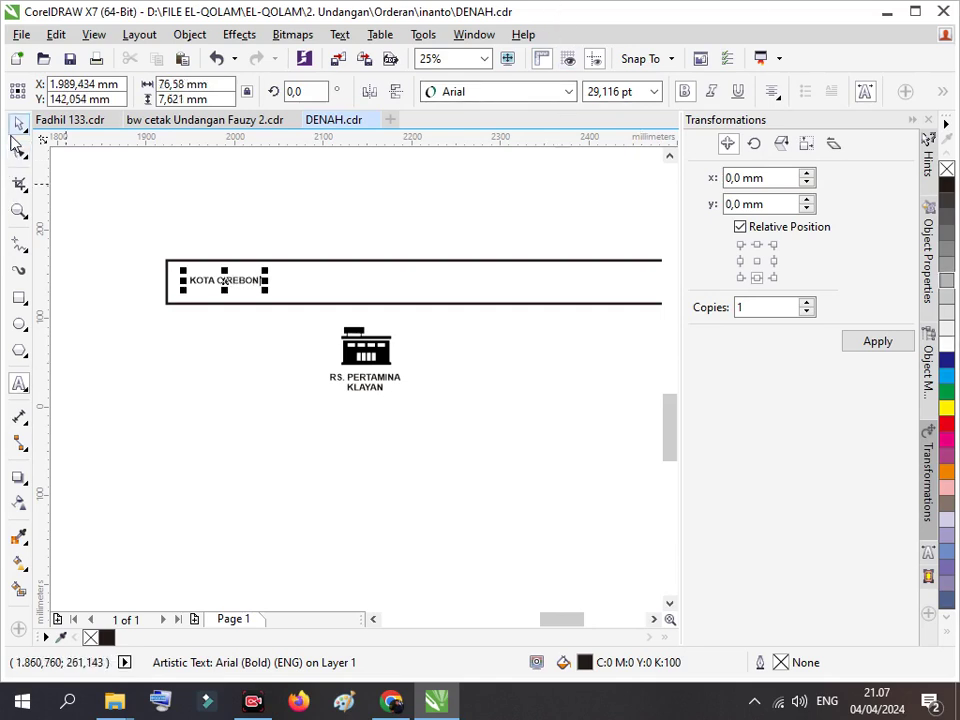
# Step: Place a copy of the KOTA CIREBON label near the road's right end
pyautogui.scroll(-1, 141, 262)
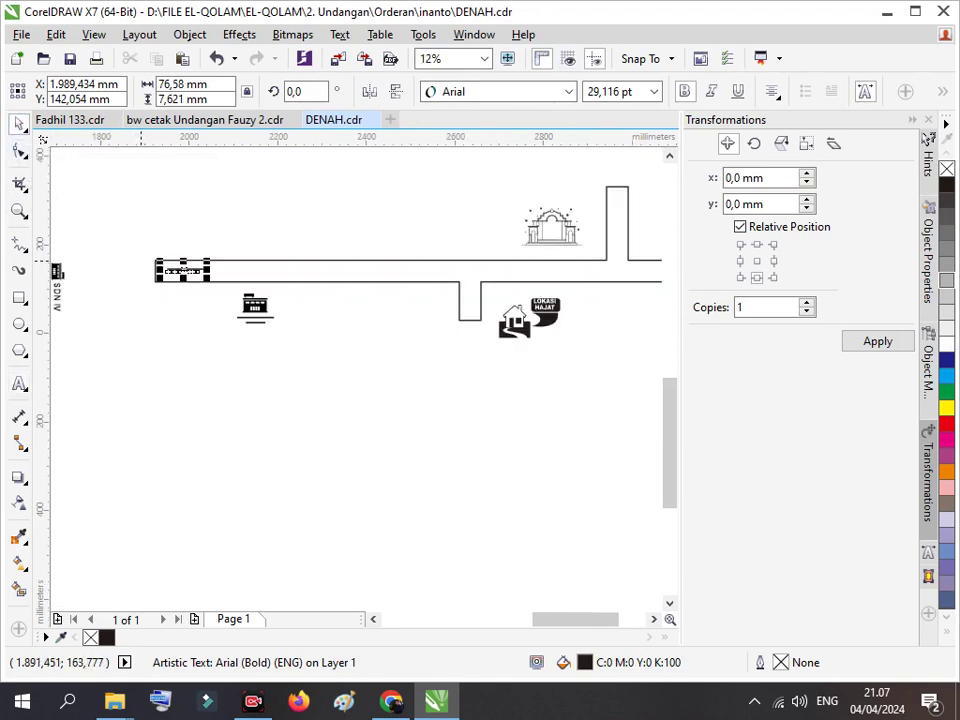
pyautogui.moveTo(197, 271)
pyautogui.mouseDown()
pyautogui.moveTo(562, 270)
pyautogui.moveTo(594, 295)
pyautogui.moveTo(587, 290)
pyautogui.mouseUp()
pyautogui.moveTo(580, 625); pyautogui.dragTo(598, 625)
pyautogui.scroll(-2, 458, 335)
pyautogui.scroll(1, 465, 332)
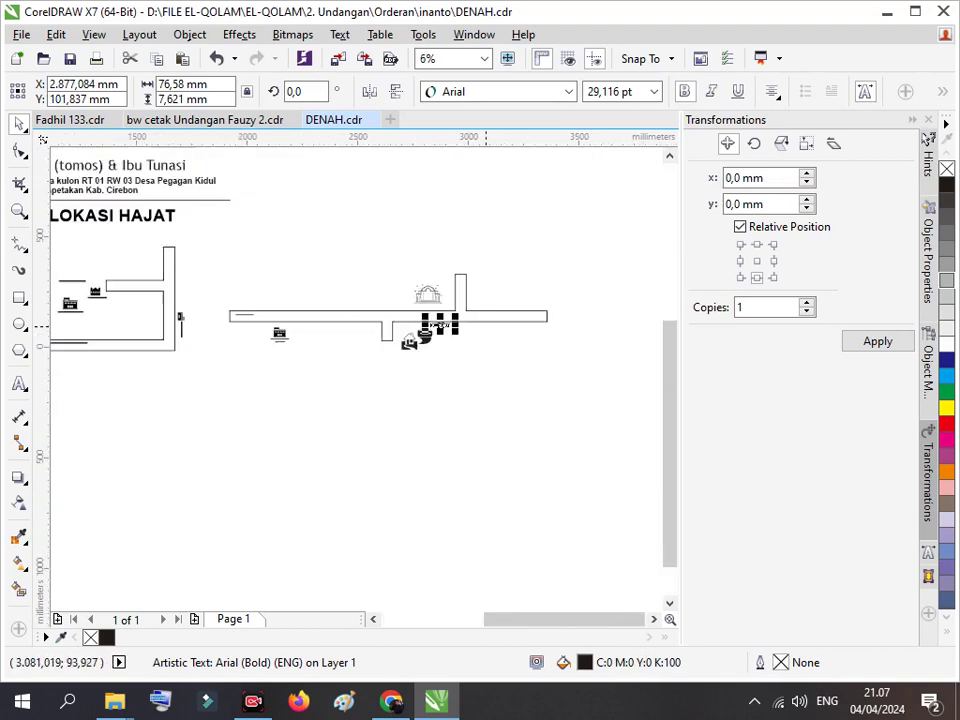
pyautogui.moveTo(436, 327); pyautogui.dragTo(524, 320)
pyautogui.scroll(3, 521, 319)
pyautogui.moveTo(524, 335); pyautogui.dragTo(576, 302)
# Step: Replace the right-hand copy's text with ARAH KE INDRAMAYU
pyautogui.doubleClick(576, 302)
pyautogui.hotkey('ctrl', 'a')
pyautogui.write('ARA')
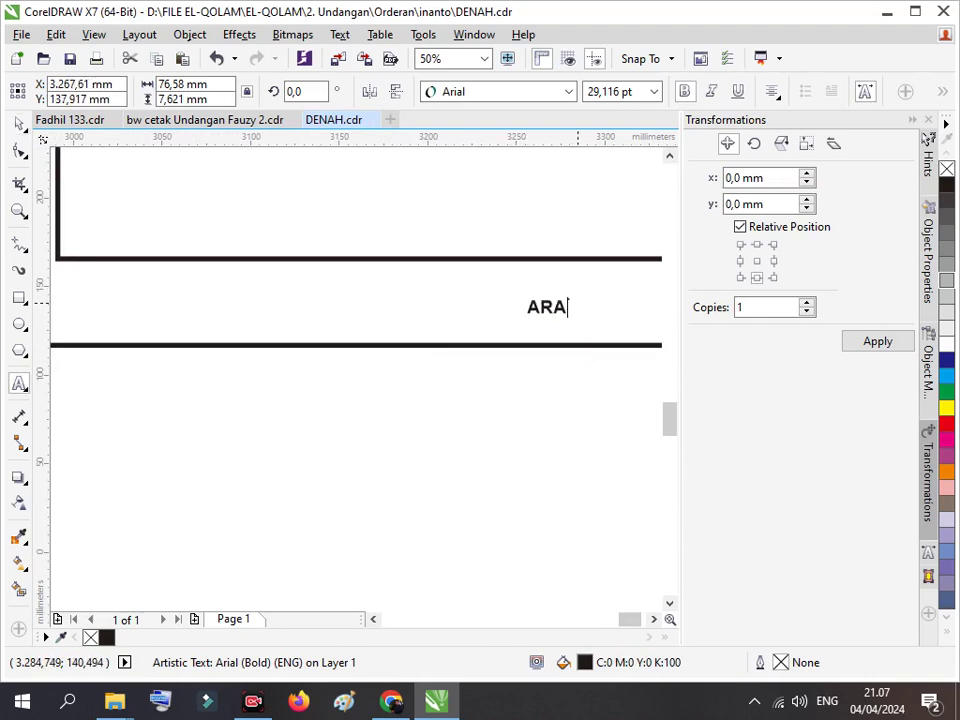
pyautogui.write('H KE')
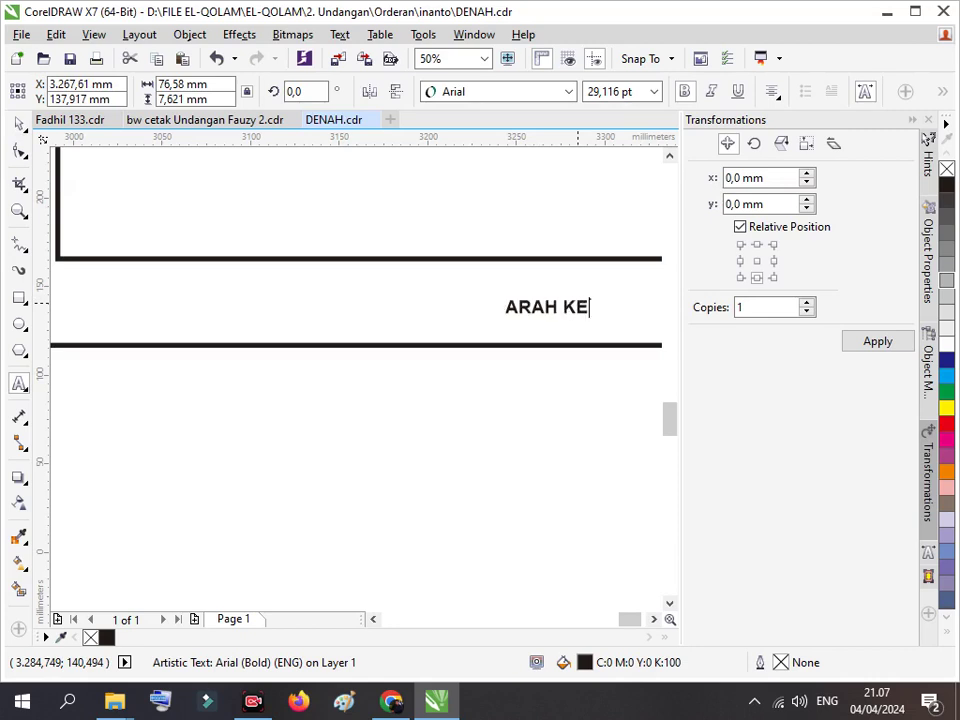
pyautogui.write(' IND')
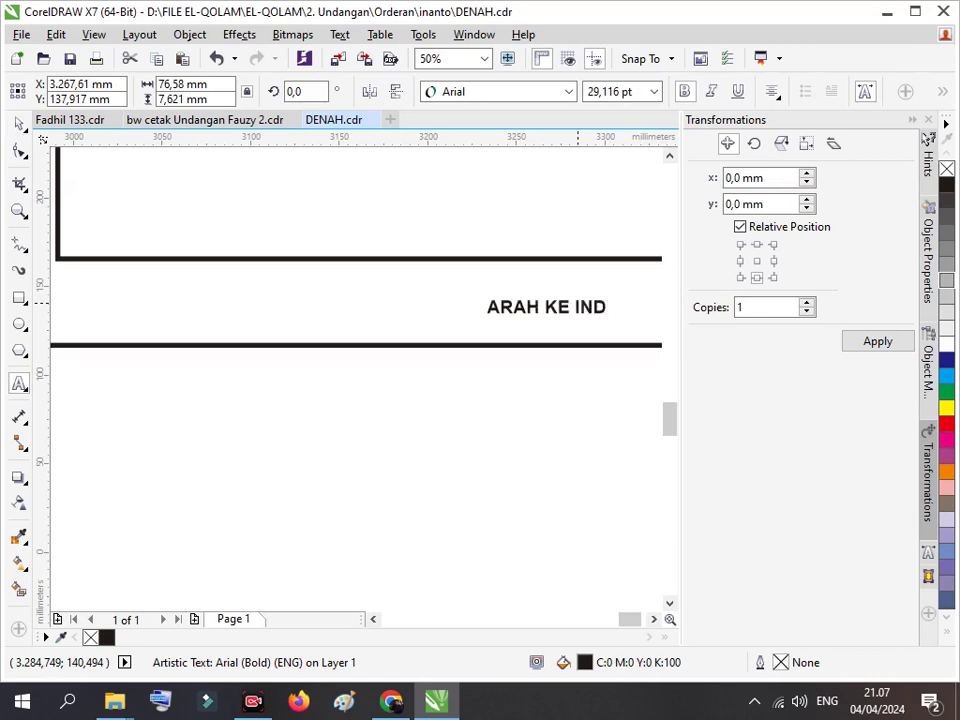
pyautogui.write('RA')
pyautogui.write('MAYU')
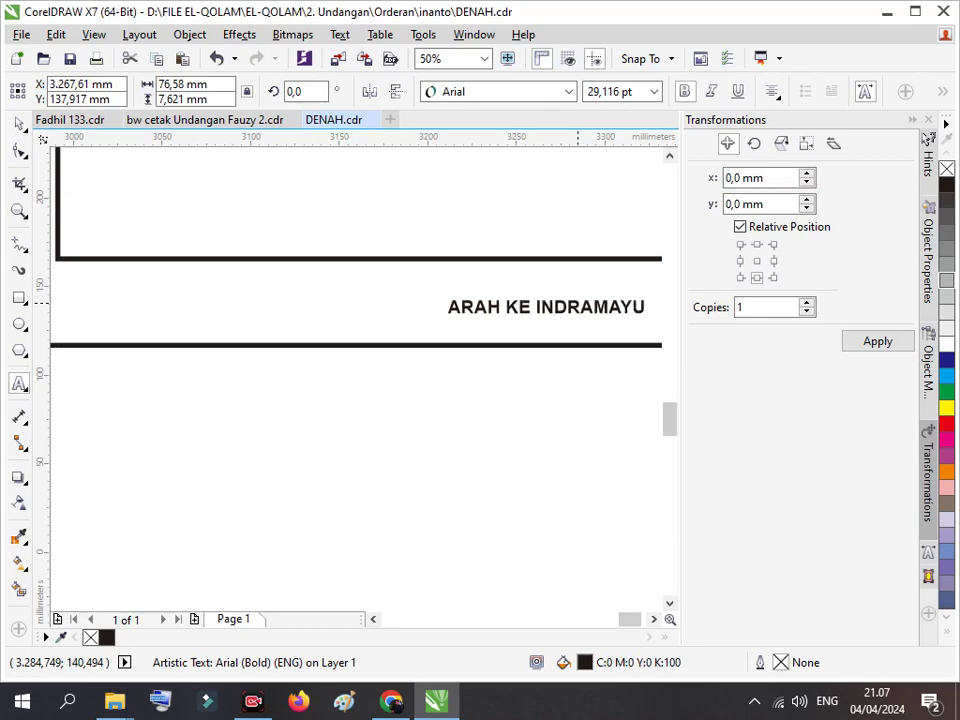
pyautogui.scroll(-4, 558, 320)
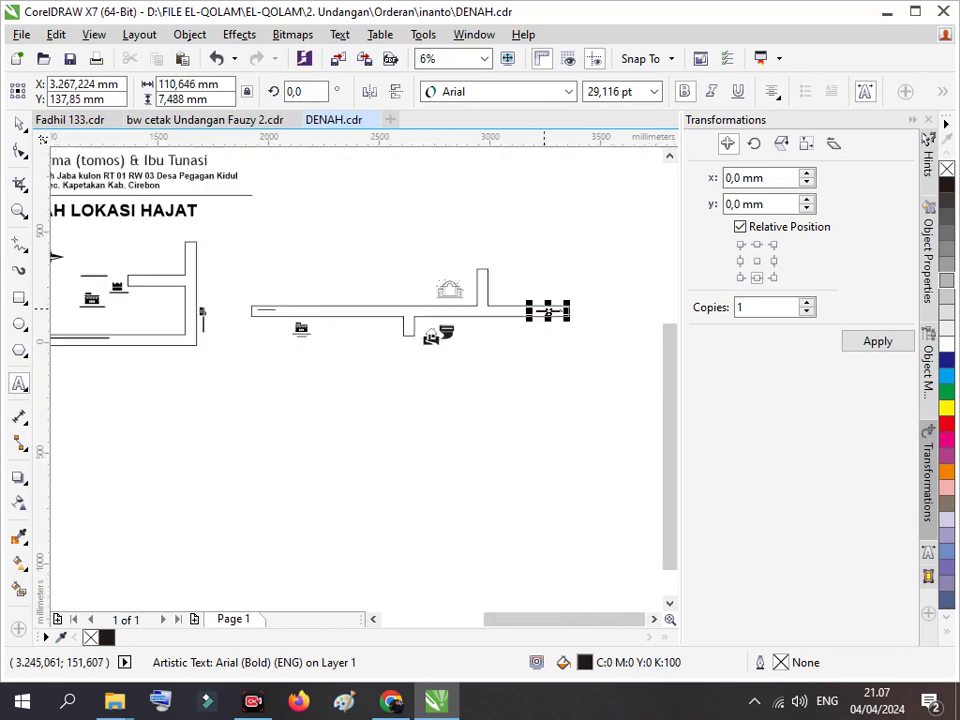
pyautogui.click(17, 125)
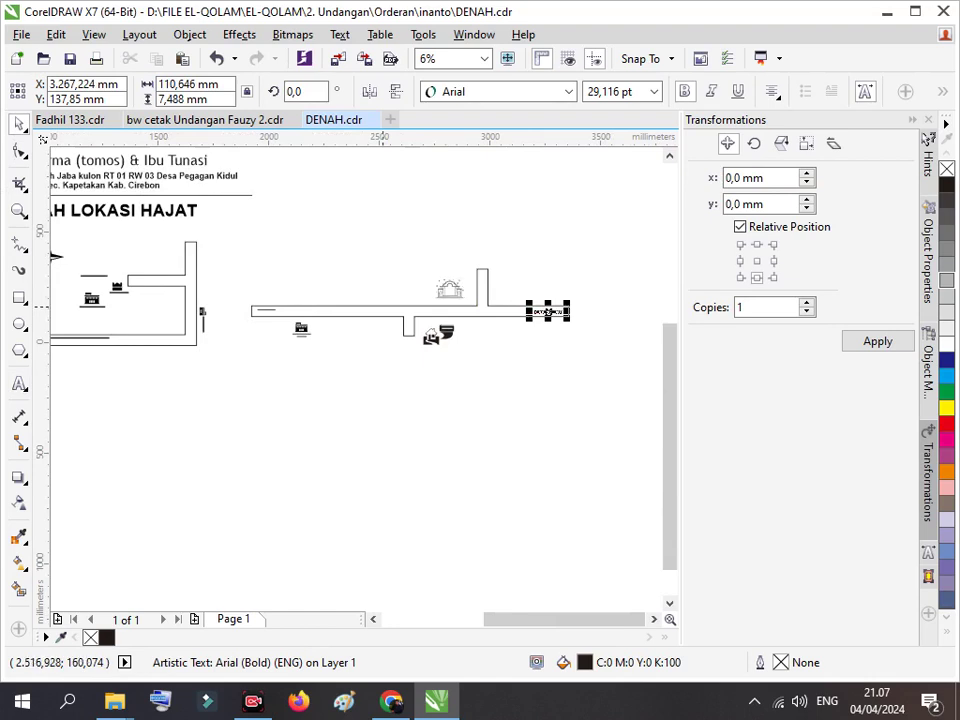
# Step: Try a duplicate of the KOTA CIREBON label mid-road, then discard the extra copy
pyautogui.scroll(1, 282, 307)
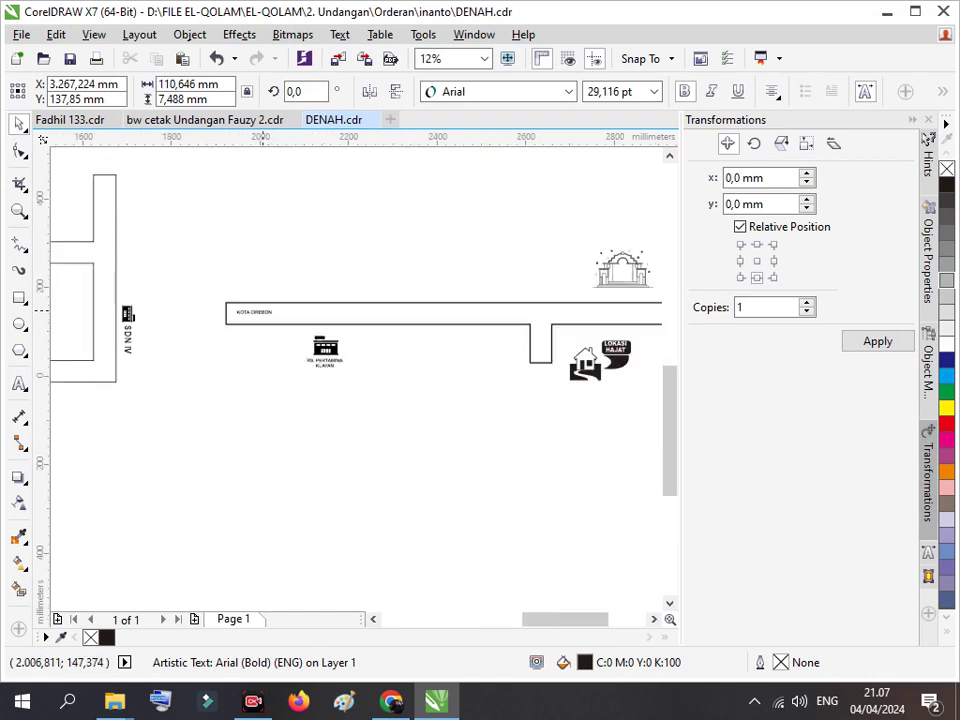
pyautogui.click(260, 314)
pyautogui.press('Up')
pyautogui.press('Right')
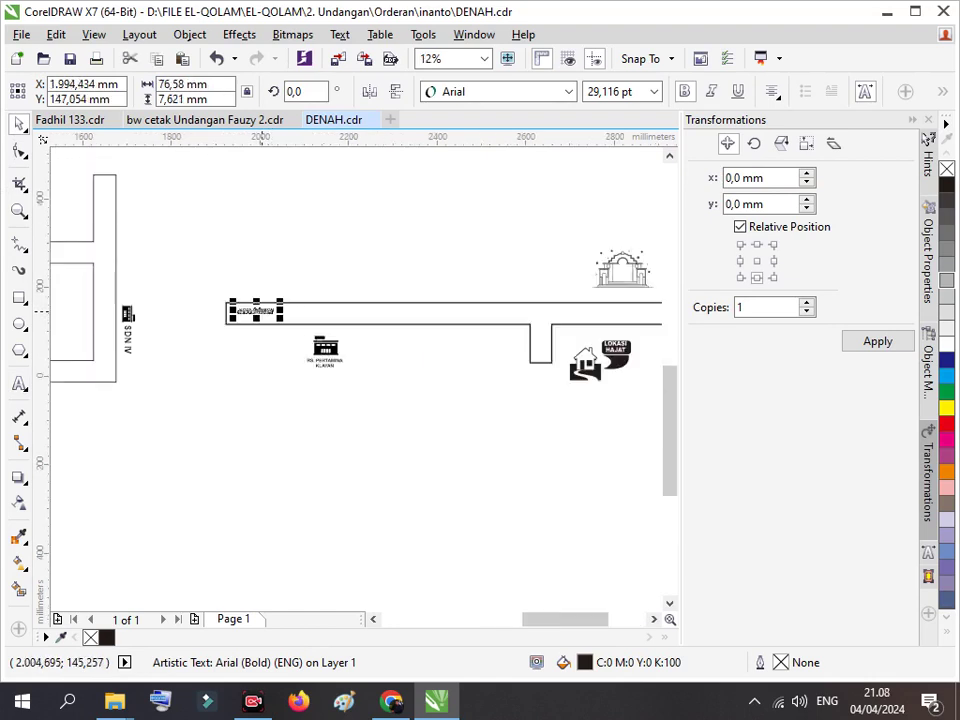
pyautogui.moveTo(262, 310); pyautogui.dragTo(410, 315)
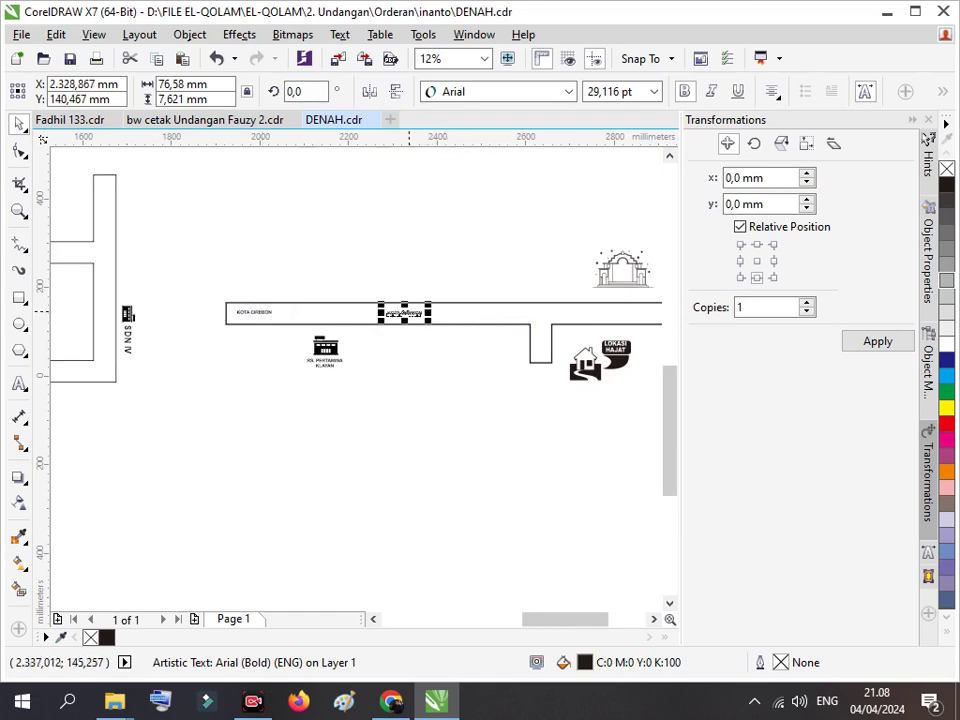
pyautogui.scroll(2, 408, 314)
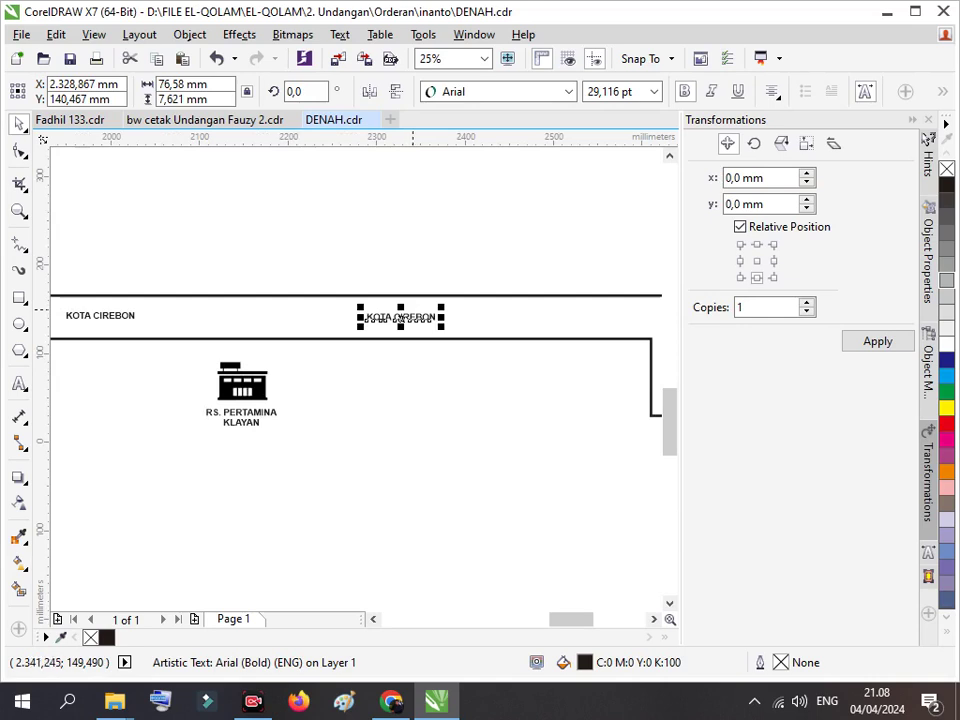
pyautogui.press('Escape')
pyautogui.scroll(-2, 482, 432)
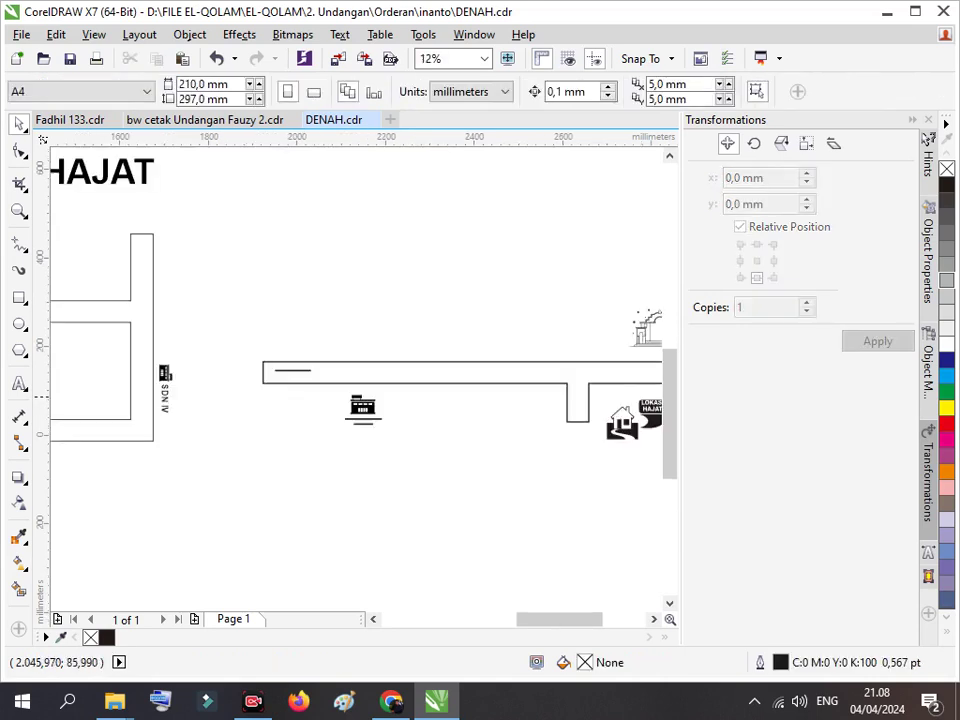
# Step: Add a MAKAM SUAN text label beside the gate landmark, correcting a typo
pyautogui.scroll(-1, 317, 420)
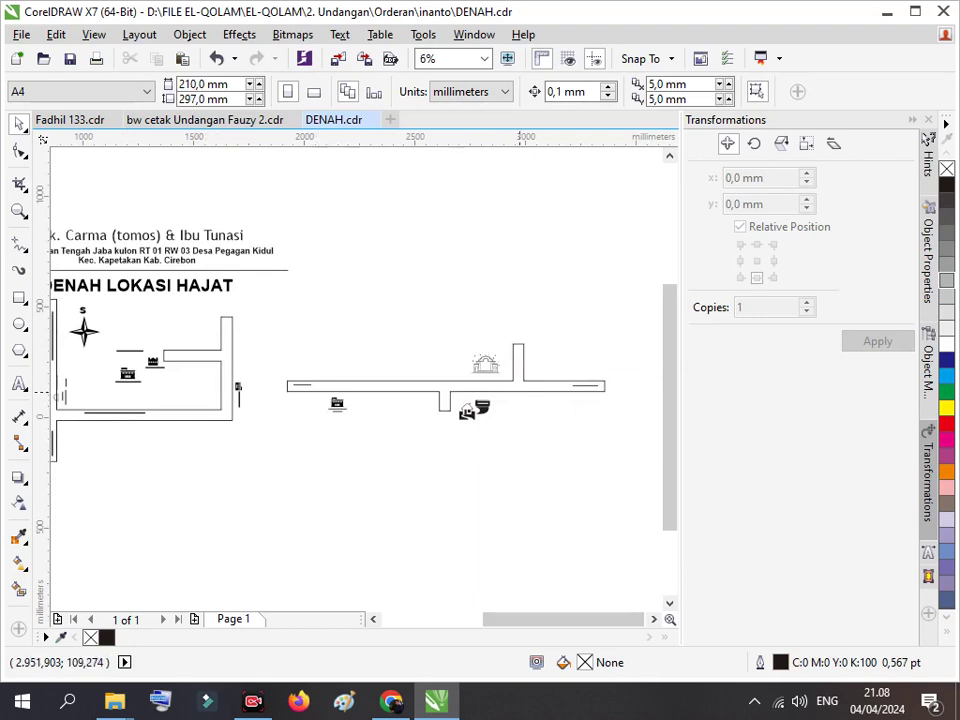
pyautogui.scroll(1, 578, 378)
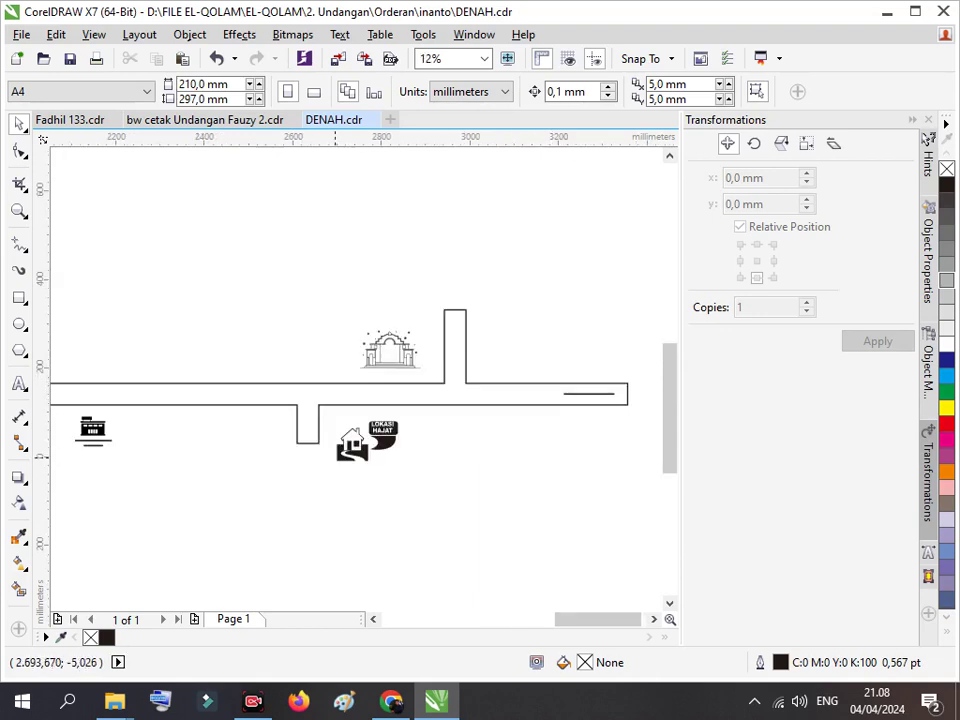
pyautogui.click(19, 383)
pyautogui.click(496, 320)
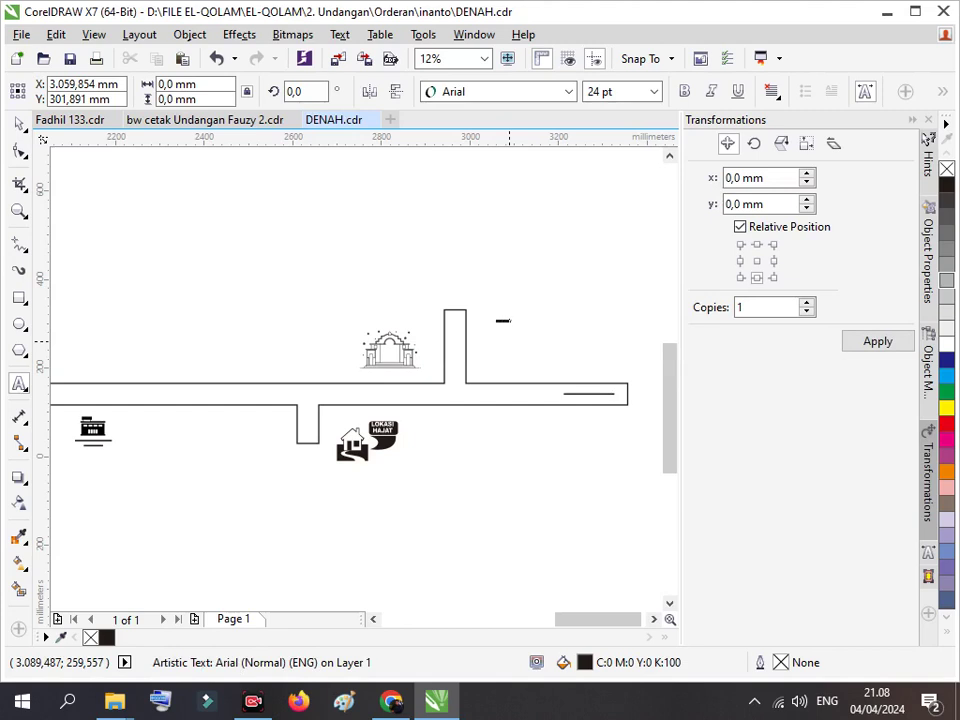
pyautogui.scroll(1, 507, 340)
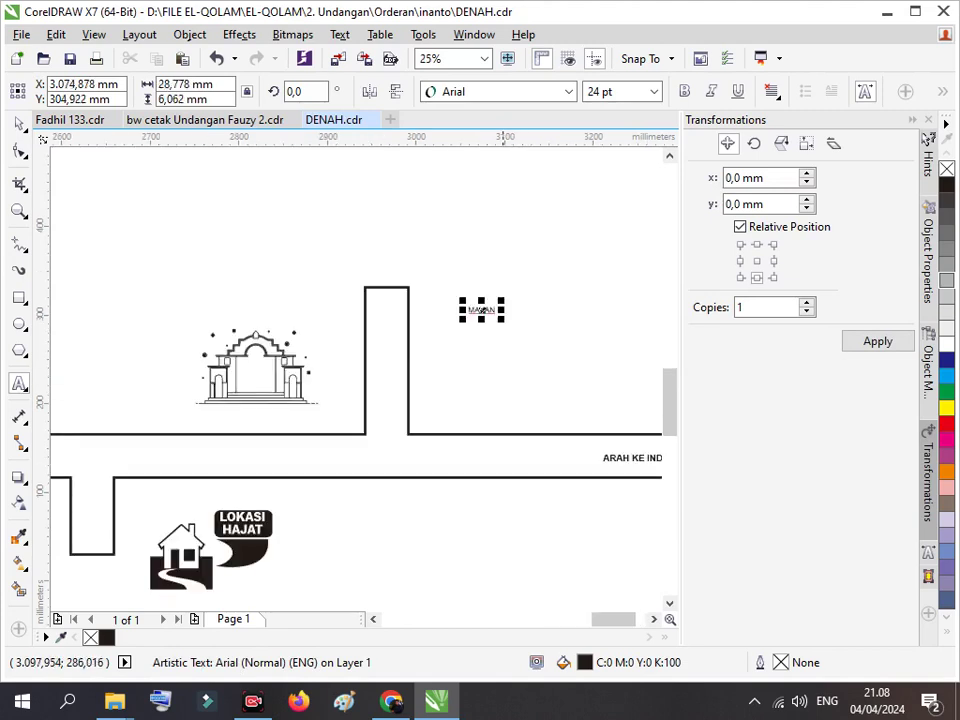
pyautogui.hotkey('ctrl', 'z')
pyautogui.press('BackSpace')
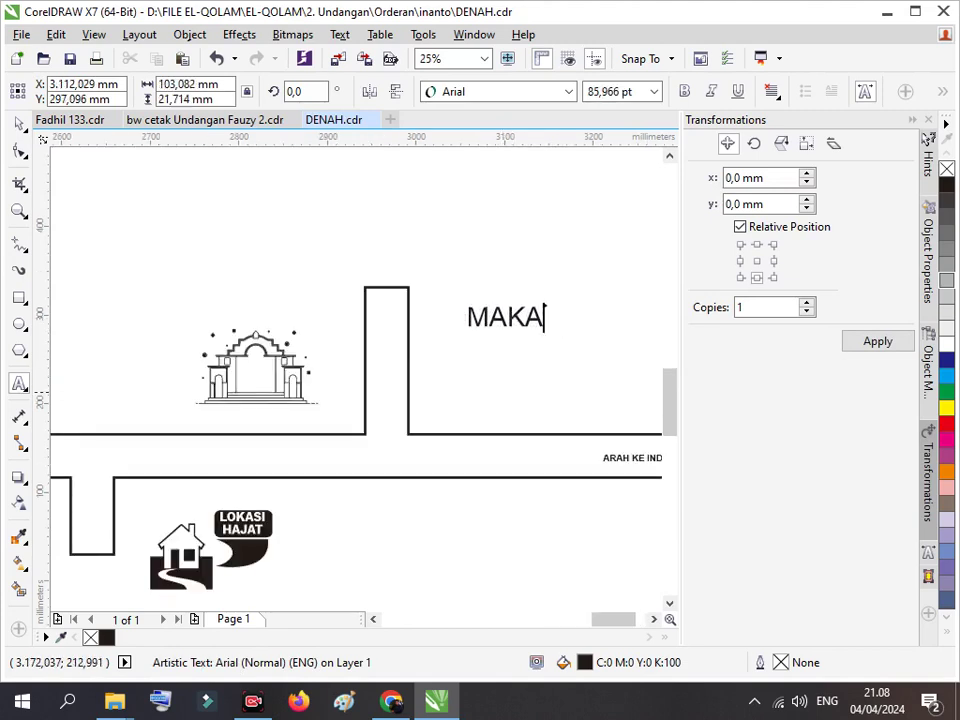
pyautogui.write('M SUAN')
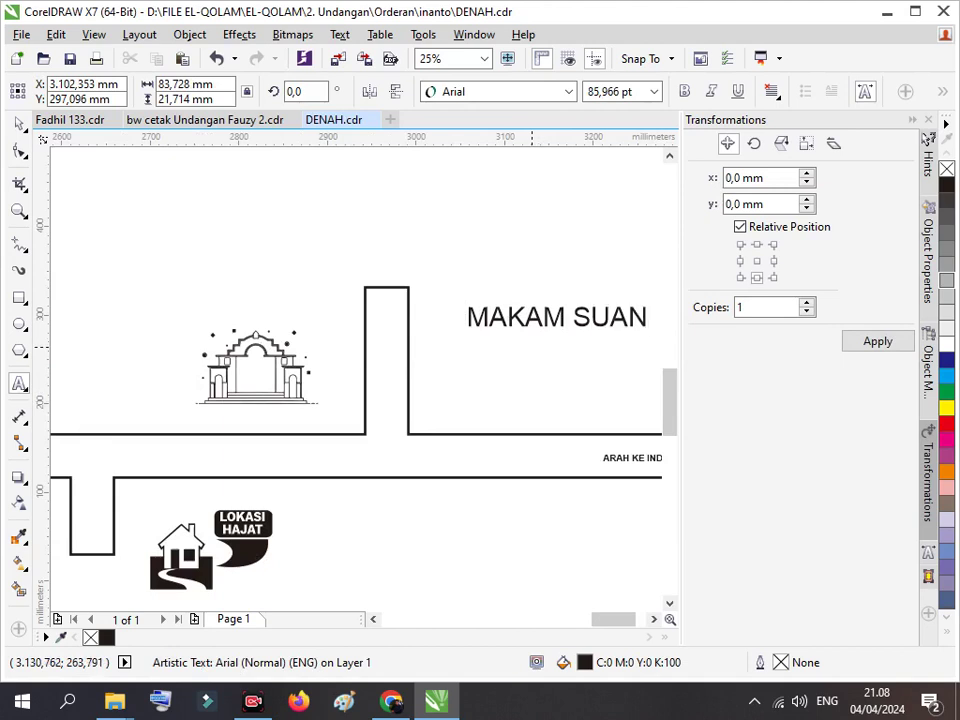
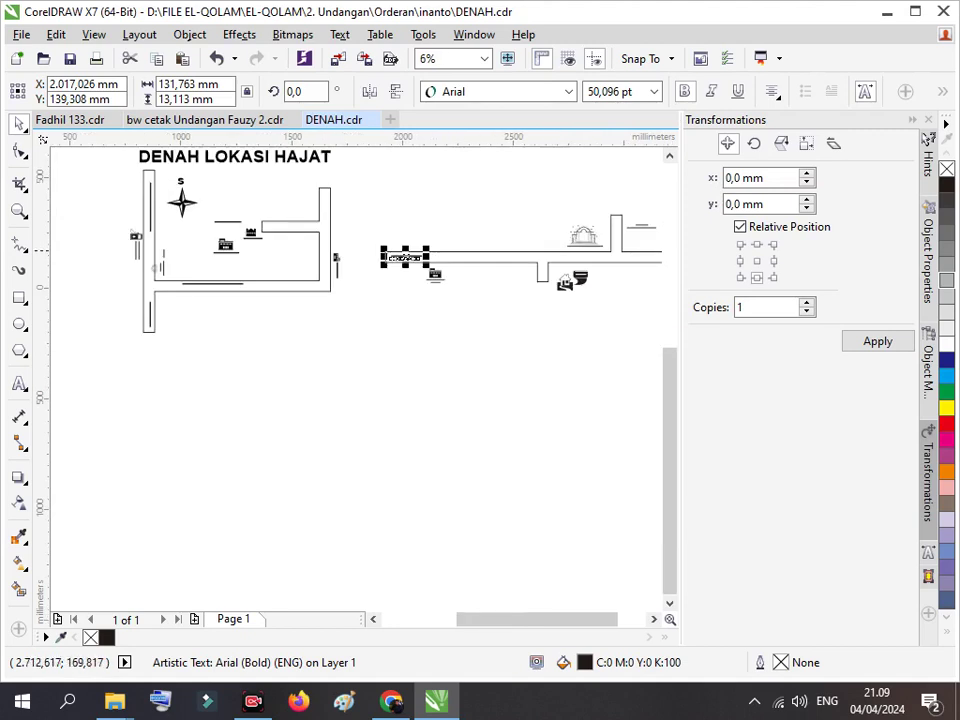
# Step: Set the ARAH KE INDRAMAYU road label to 50 pt
pyautogui.moveTo(606, 626); pyautogui.dragTo(626, 628)
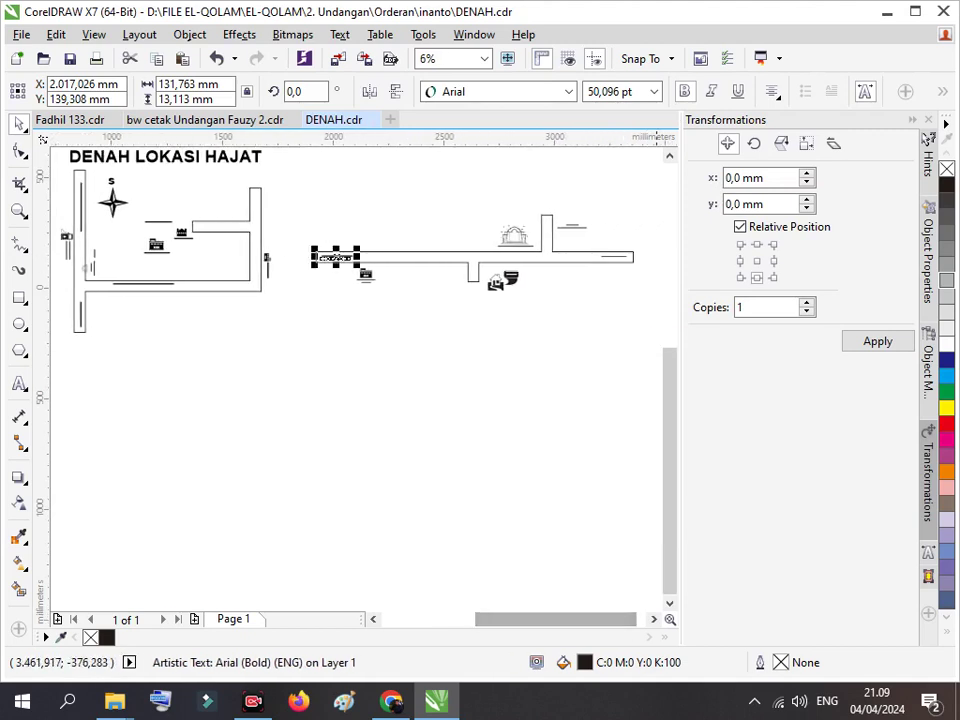
pyautogui.scroll(3, 587, 237)
pyautogui.click(643, 321)
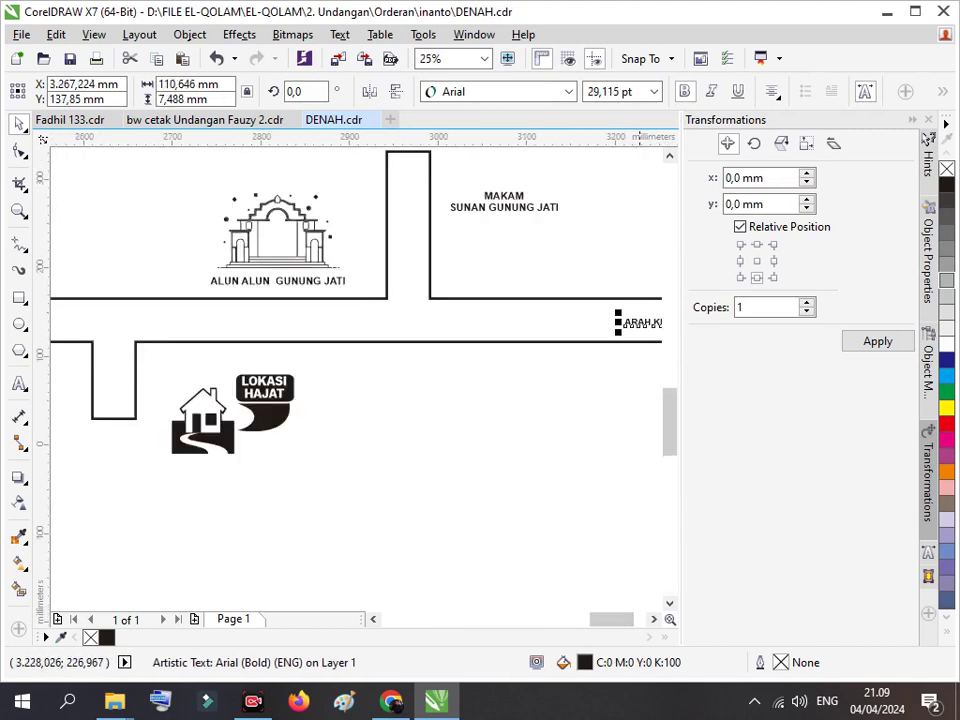
pyautogui.click(654, 91)
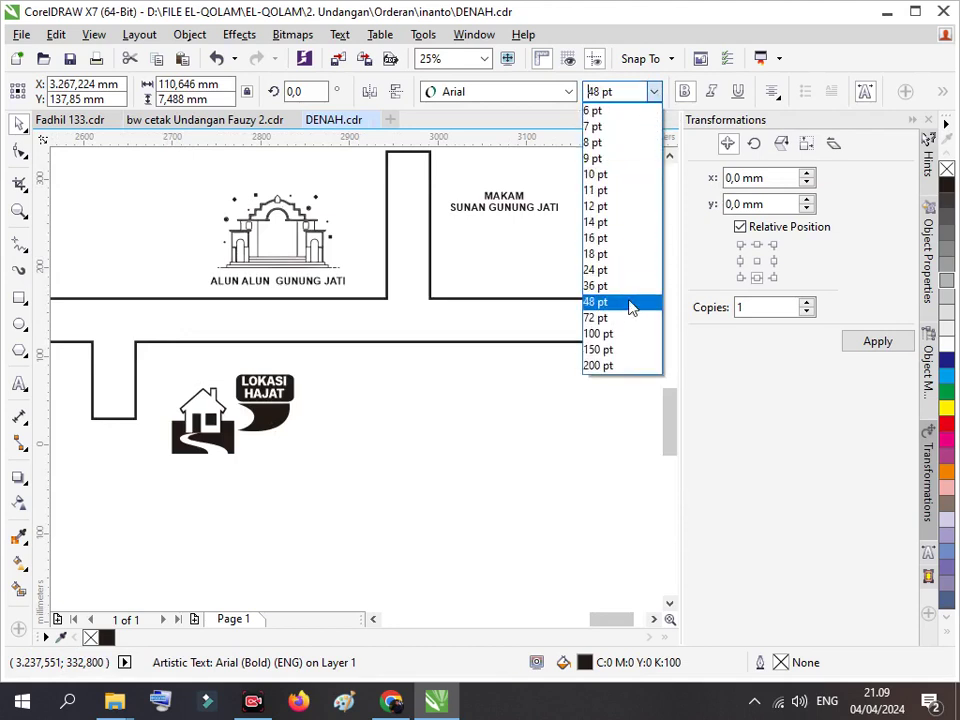
pyautogui.click(617, 108)
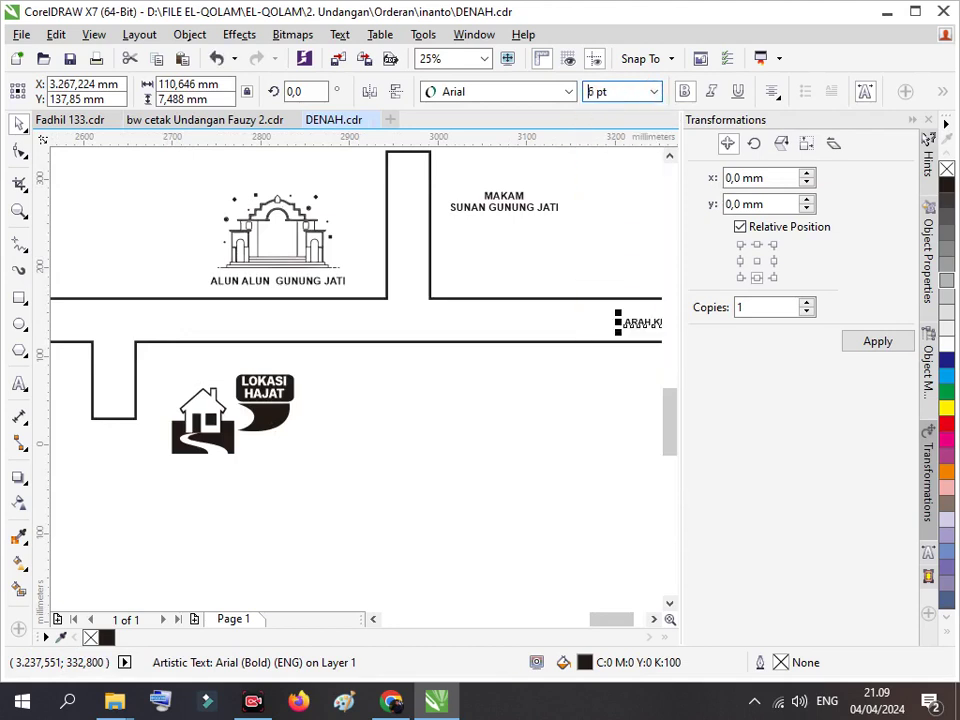
pyautogui.write('5')
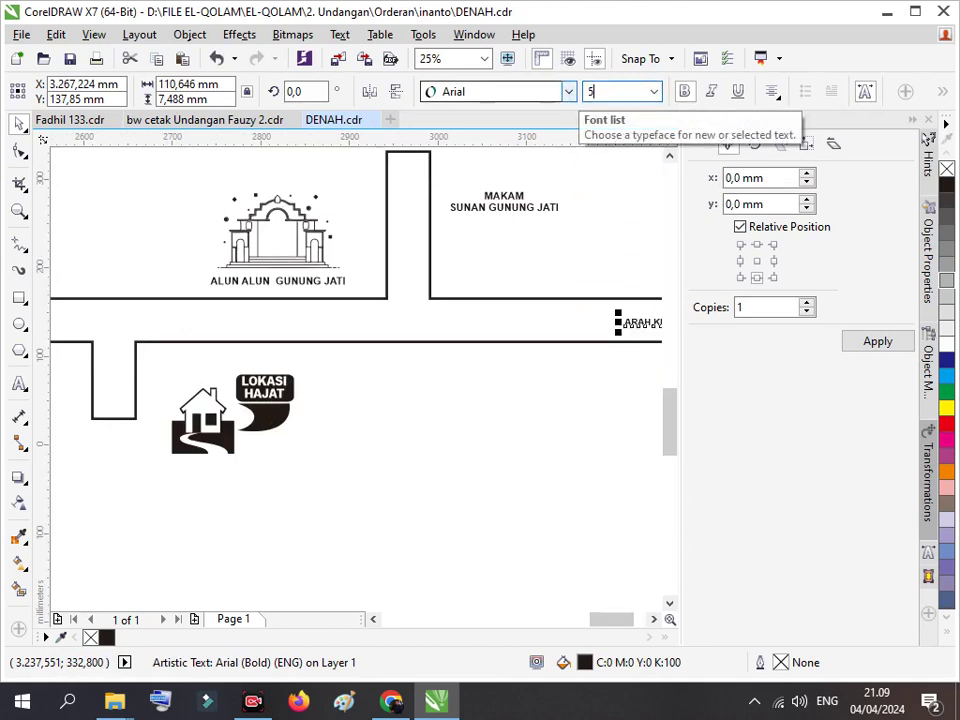
pyautogui.write('0')
pyautogui.press('Return')
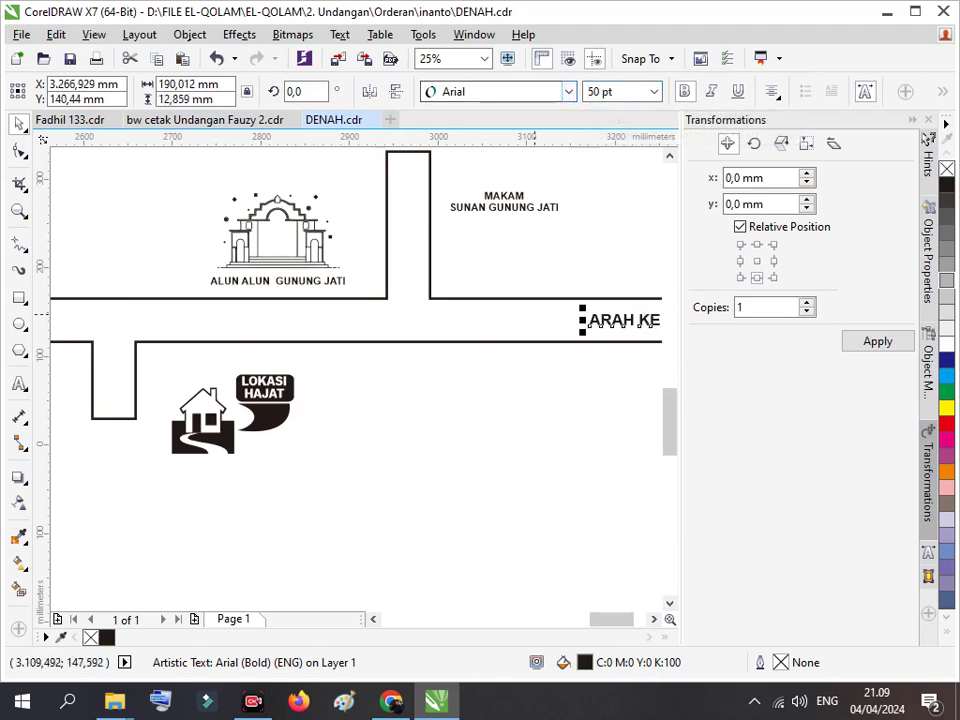
# Step: Set the MAKAM SUNAN GUNUNG JATI label to 50 pt and nudge it right and down
pyautogui.scroll(-2, 537, 312)
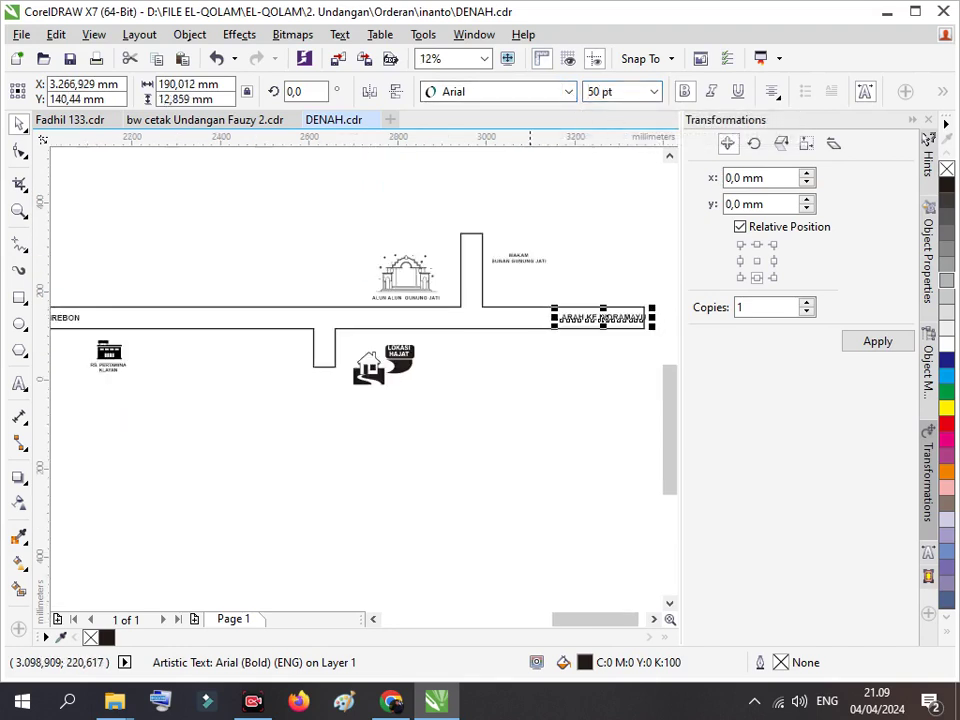
pyautogui.click(526, 261)
pyautogui.click(655, 92)
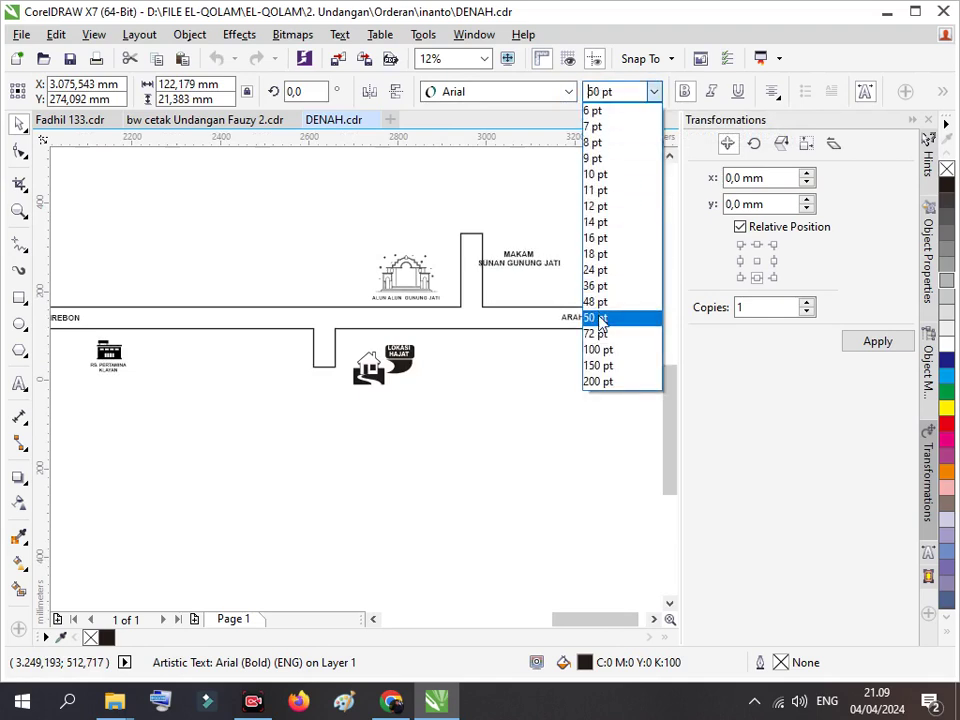
pyautogui.click(597, 317)
pyautogui.moveTo(537, 267); pyautogui.dragTo(540, 273)
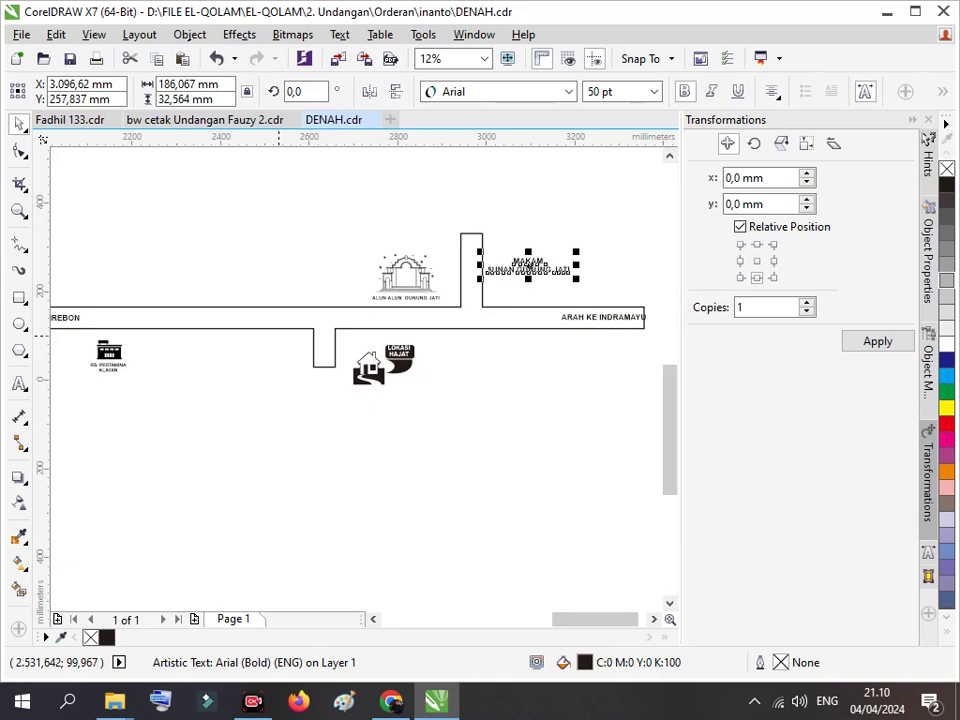
# Step: Move the ARAH KE INDRAMAYU label left inside the road and select it alone
pyautogui.scroll(2, 658, 315)
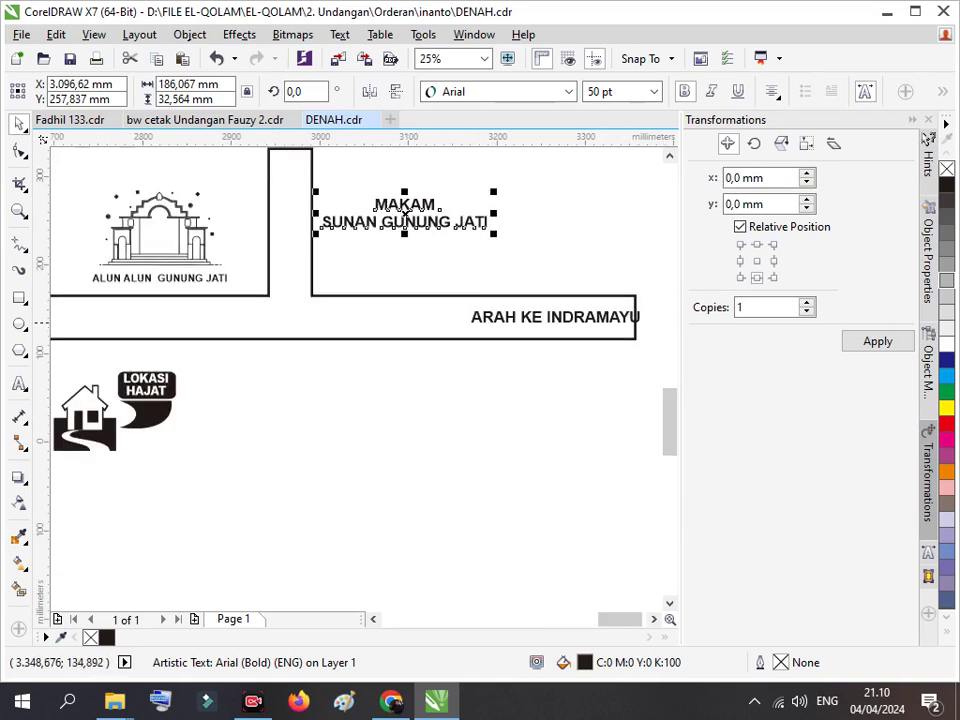
pyautogui.moveTo(620, 314); pyautogui.dragTo(575, 310)
pyautogui.scroll(-2, 575, 310)
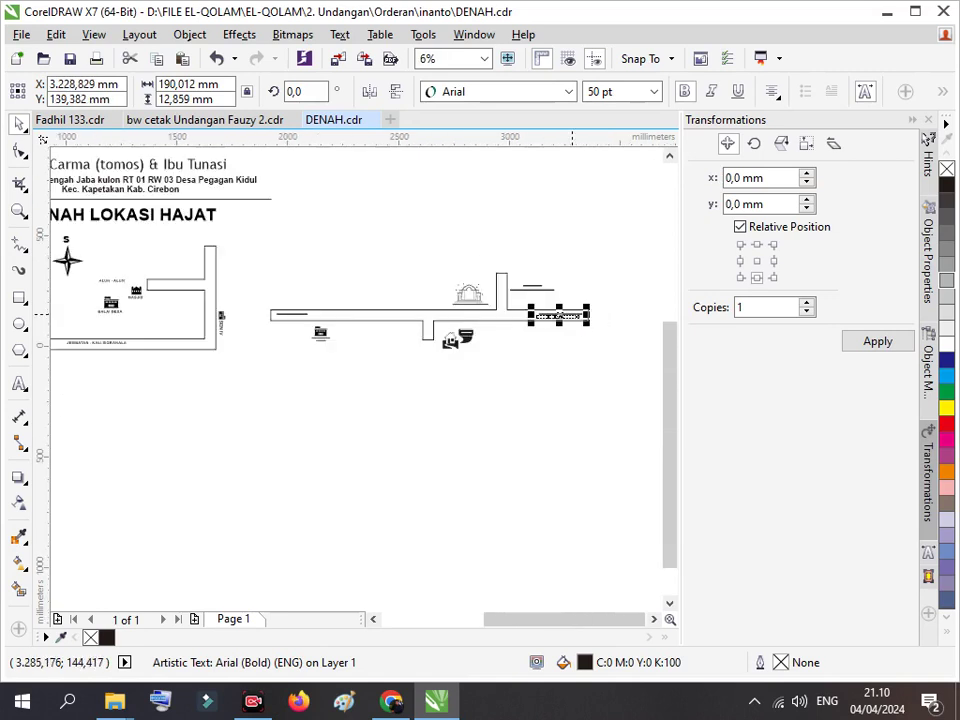
pyautogui.keyDown('shift'); pyautogui.click(299, 315); pyautogui.keyUp('shift')
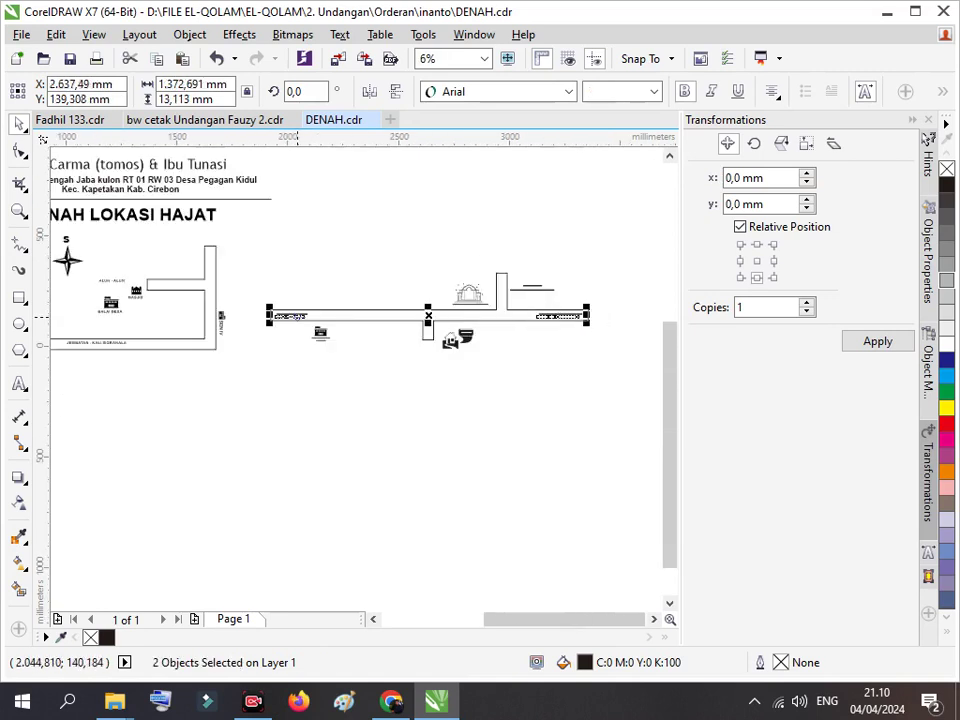
pyautogui.click(521, 379)
pyautogui.click(546, 314)
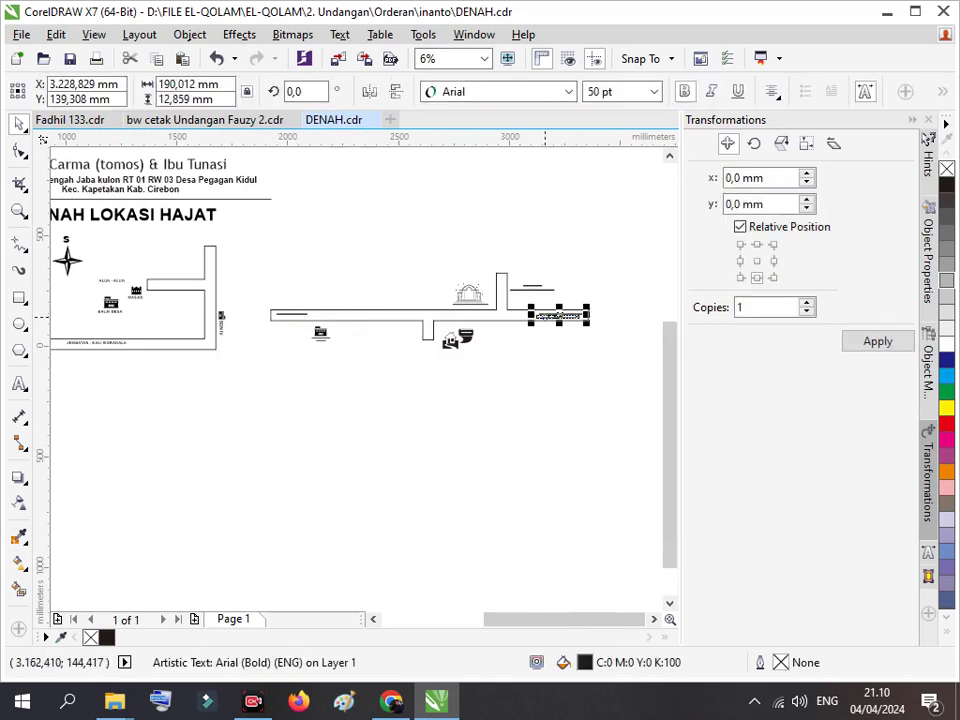
pyautogui.scroll(1, 546, 314)
# Step: Copy ARAH KE INDRAMAYU onto the middle road and retype it as 'JL. SUNAN GUNUNG JATI'
pyautogui.moveTo(546, 314); pyautogui.dragTo(380, 315)
pyautogui.scroll(1, 379, 314)
pyautogui.doubleClick(378, 314)
pyautogui.hotkey('ctrl', 'a')
pyautogui.press('Delete')
pyautogui.write('JL.')
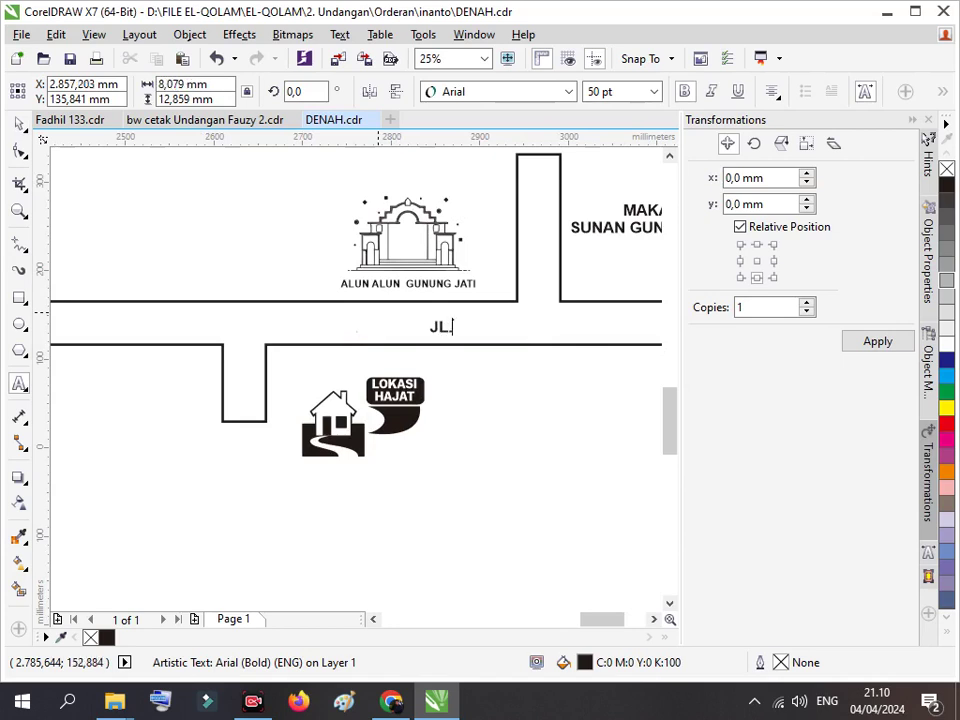
pyautogui.write(' SUNAN')
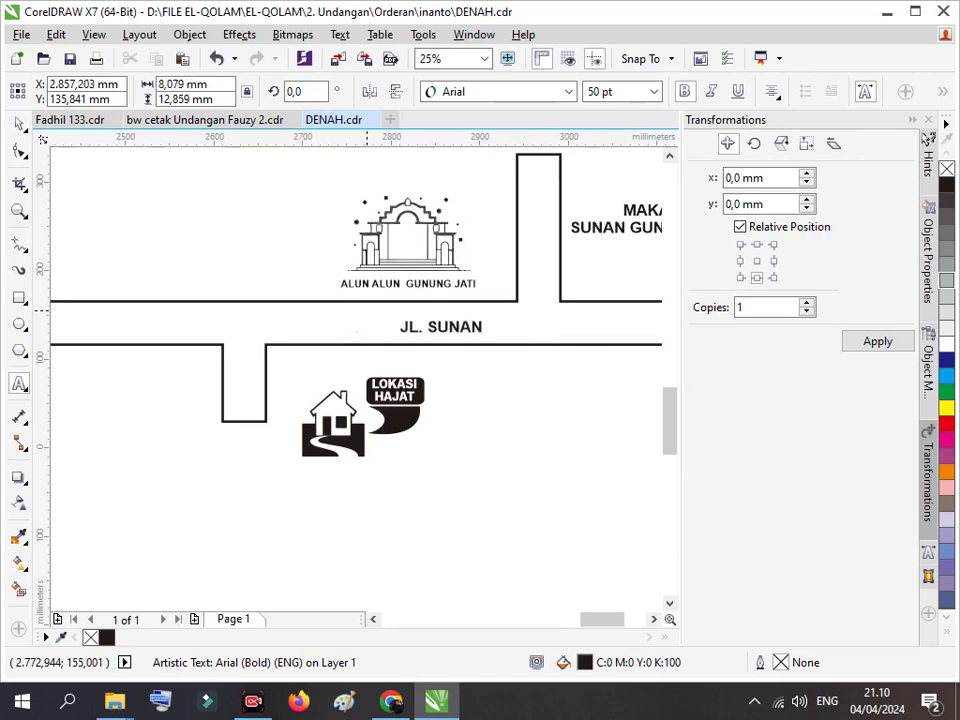
pyautogui.write(' GUNUNG')
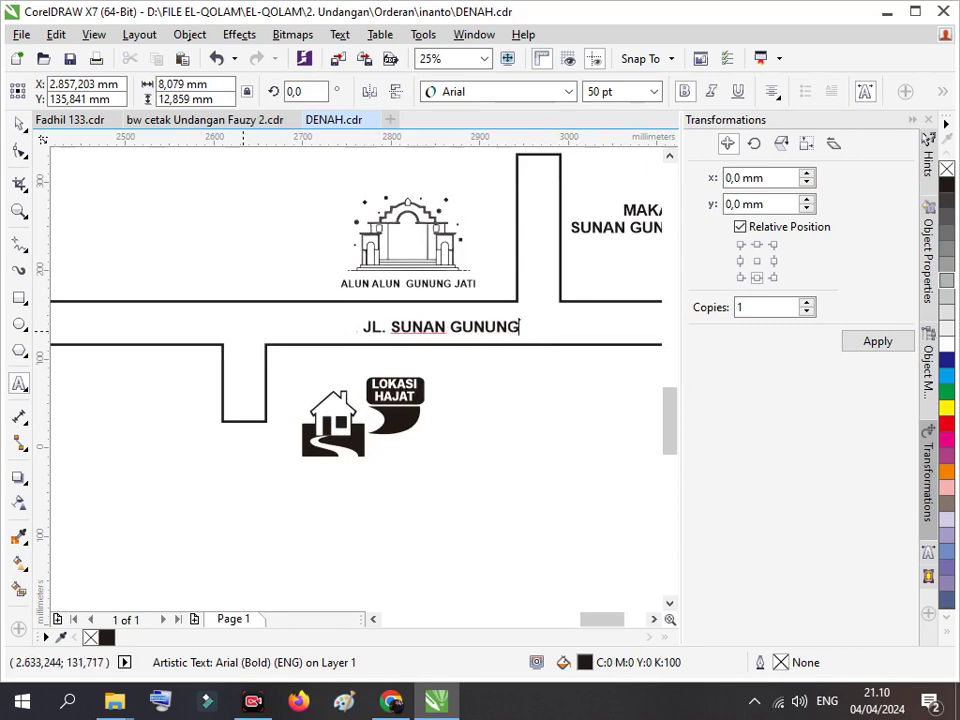
pyautogui.write(' JATI')
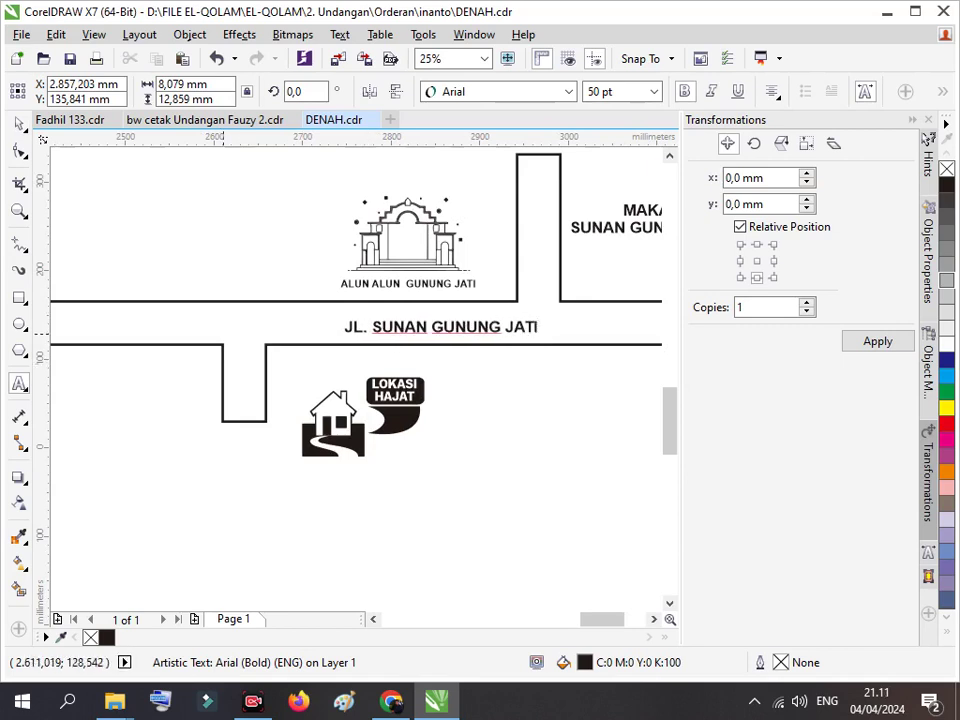
pyautogui.press('Escape')
# Step: Nudge the JL. SUNAN GUNUNG JATI label slightly up and left, checking it against CIREBON
pyautogui.click(19, 122)
pyautogui.moveTo(449, 330); pyautogui.dragTo(430, 325)
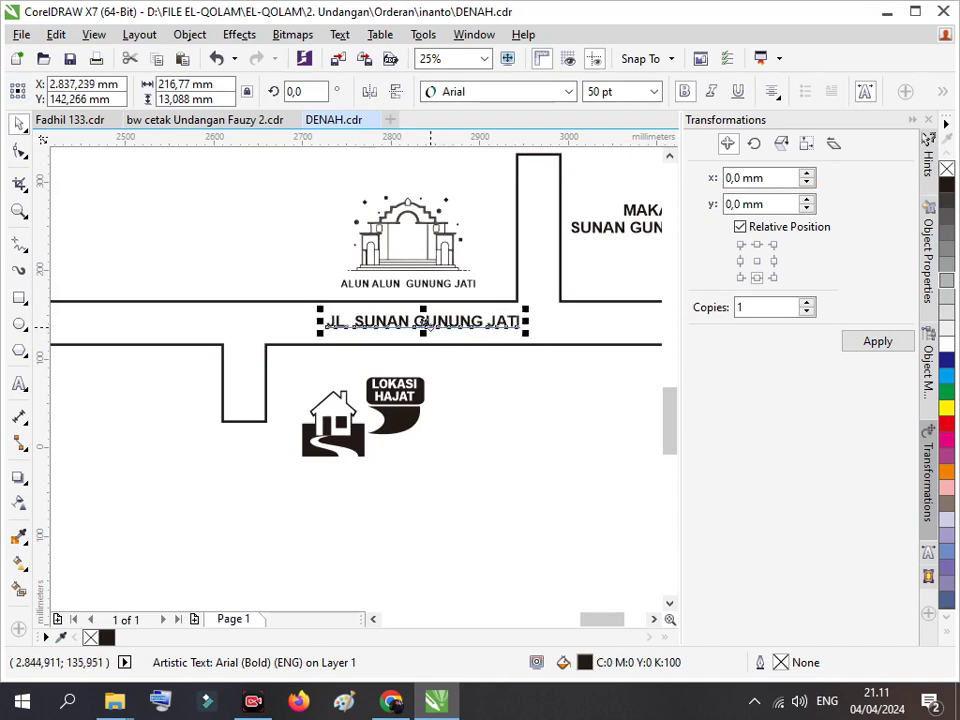
pyautogui.scroll(-2, 430, 325)
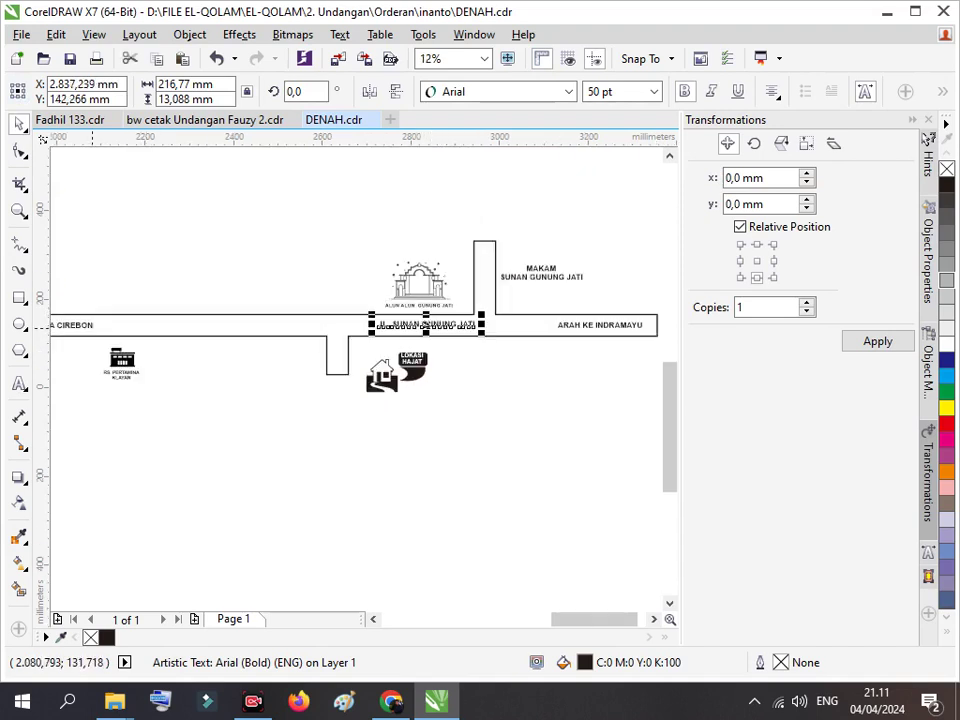
pyautogui.keyDown('shift'); pyautogui.click(92, 327); pyautogui.keyUp('shift')
pyautogui.click(414, 350)
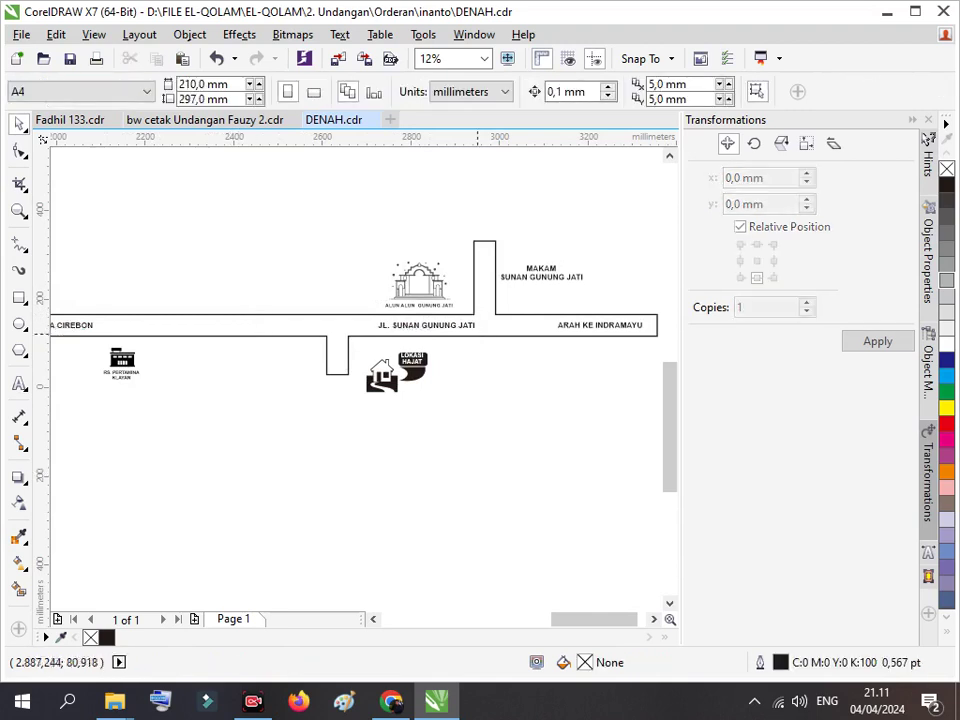
# Step: Copy the JL. SUNAN GUNUNG JATI label onto the left road and shift it further left
pyautogui.click(443, 322)
pyautogui.moveTo(442, 324); pyautogui.dragTo(247, 321)
pyautogui.scroll(2, 240, 332)
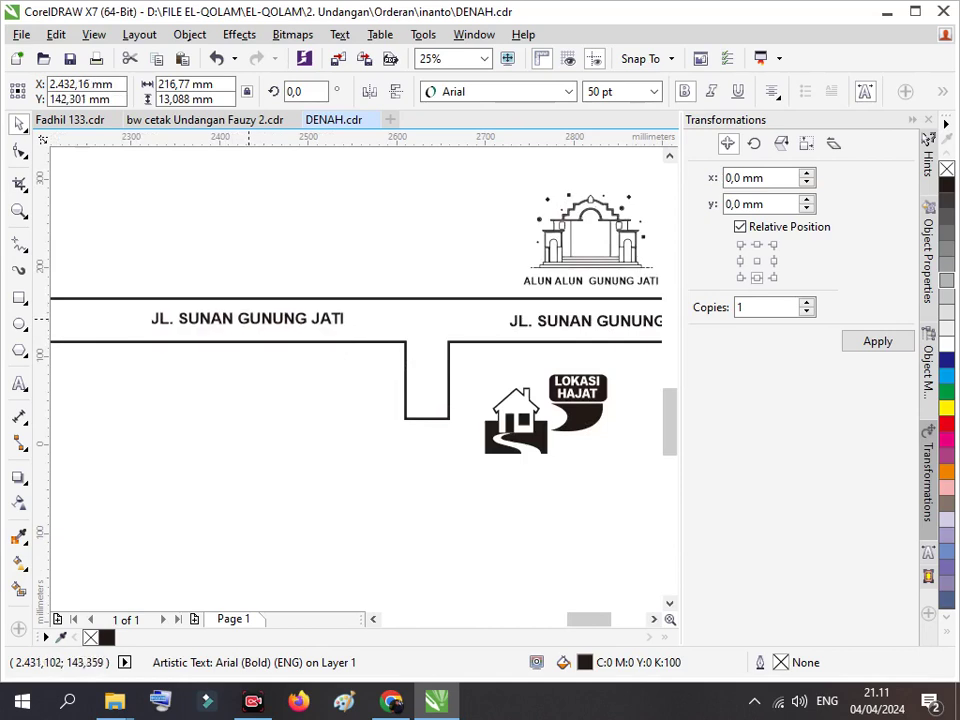
pyautogui.doubleClick(250, 319)
pyautogui.scroll(-2, 250, 320)
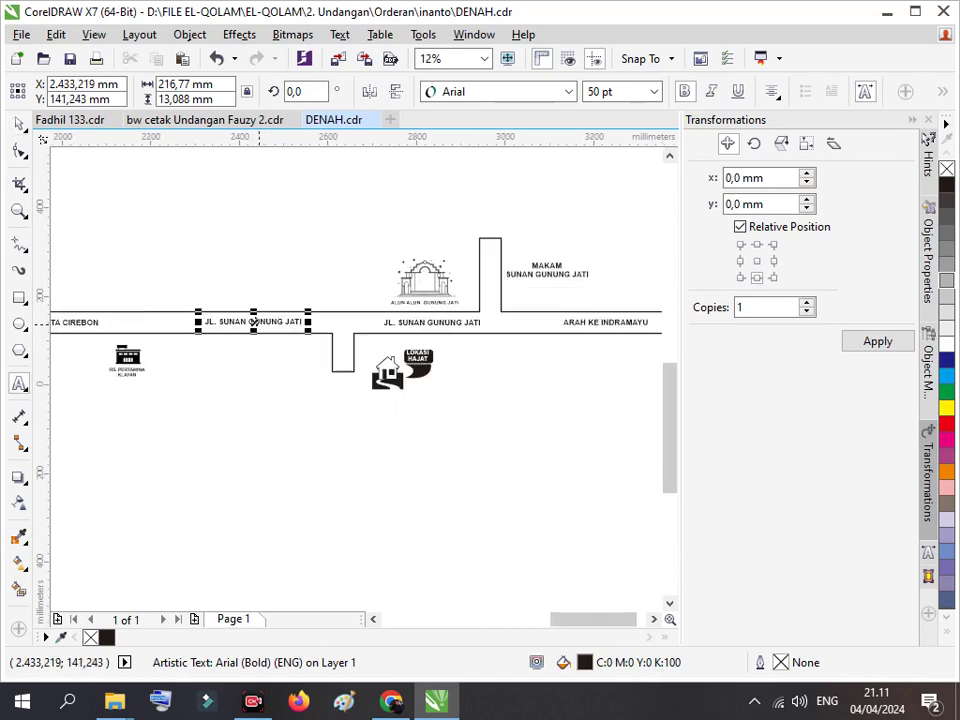
pyautogui.click(19, 122)
pyautogui.moveTo(263, 320); pyautogui.dragTo(207, 322)
# Step: Replace the copied label's text with 'KLAYAN' and check it against the CIREBON label
pyautogui.doubleClick(207, 322)
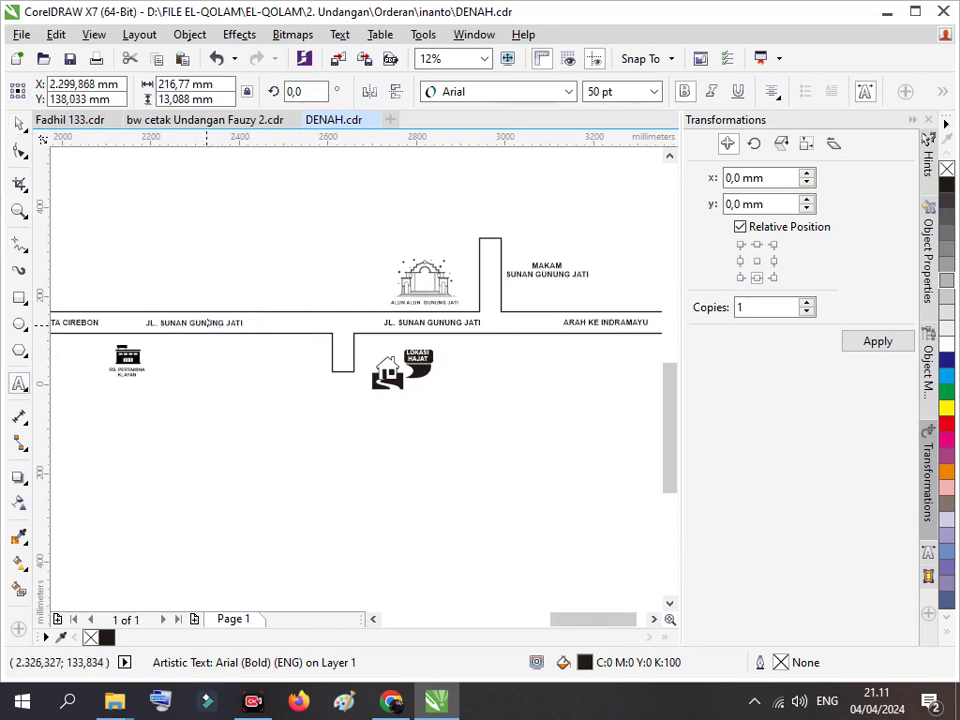
pyautogui.hotkey('ctrl', 'a')
pyautogui.write('KLAY')
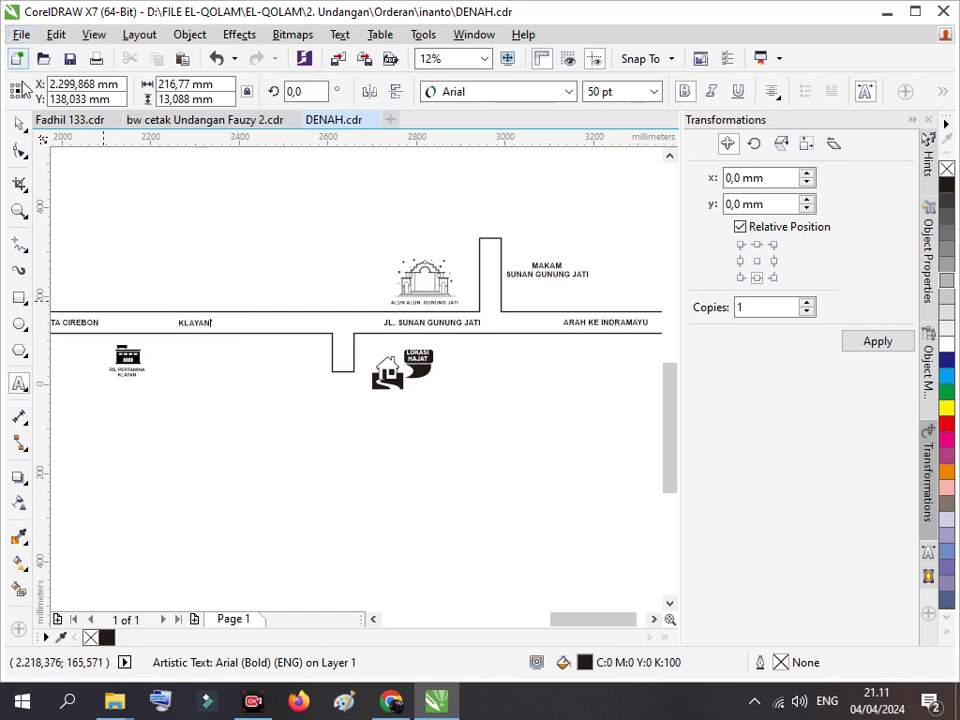
pyautogui.click(19, 122)
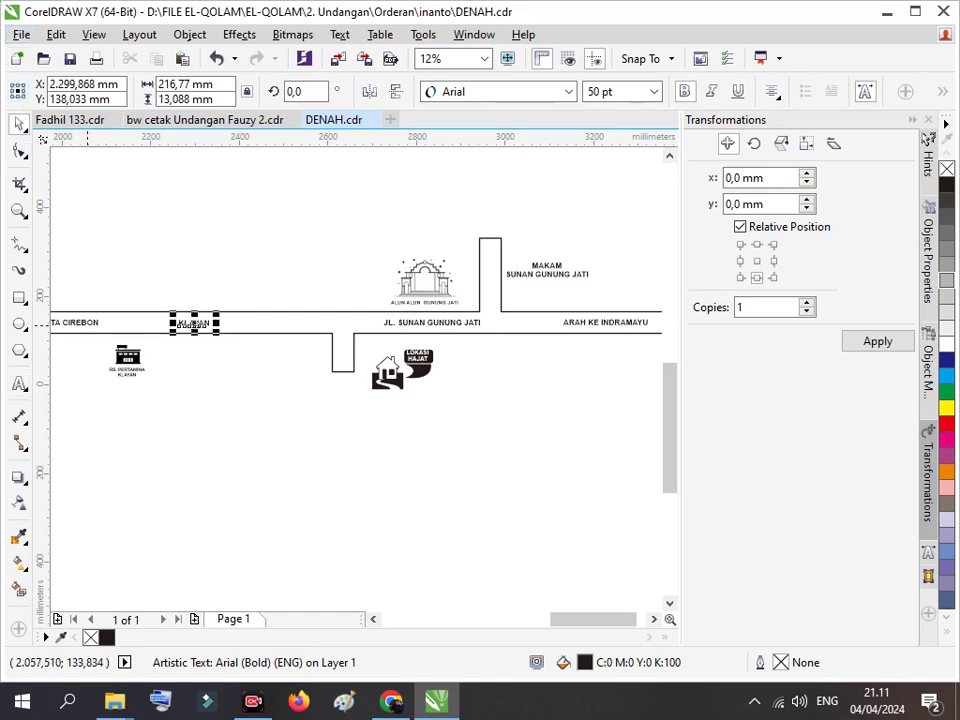
pyautogui.keyDown('shift'); pyautogui.click(87, 325); pyautogui.keyUp('shift')
pyautogui.click(185, 360)
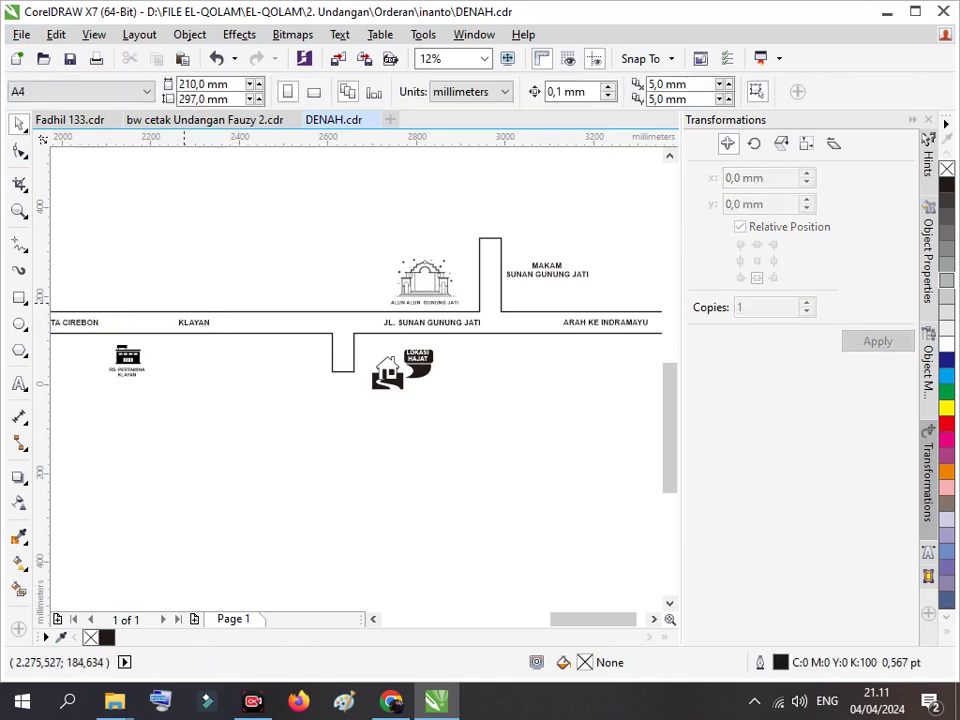
pyautogui.click(19, 246)
# Step: Draw a short horizontal dash just right of KLAYAN with an 8 pt outline
pyautogui.click(70, 283)
pyautogui.scroll(2, 228, 320)
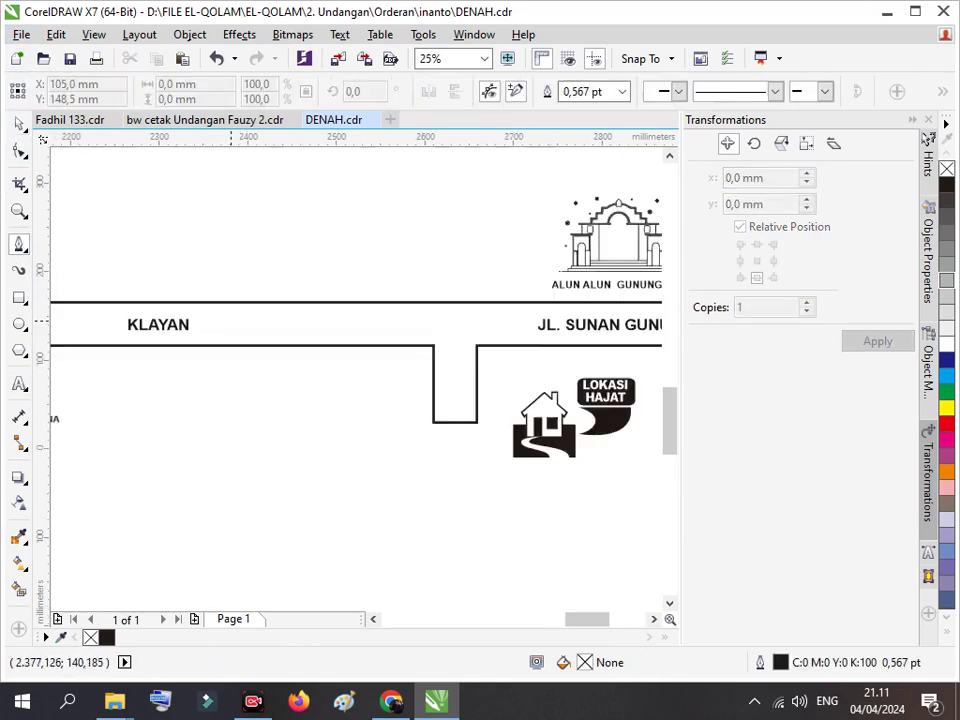
pyautogui.click(216, 321)
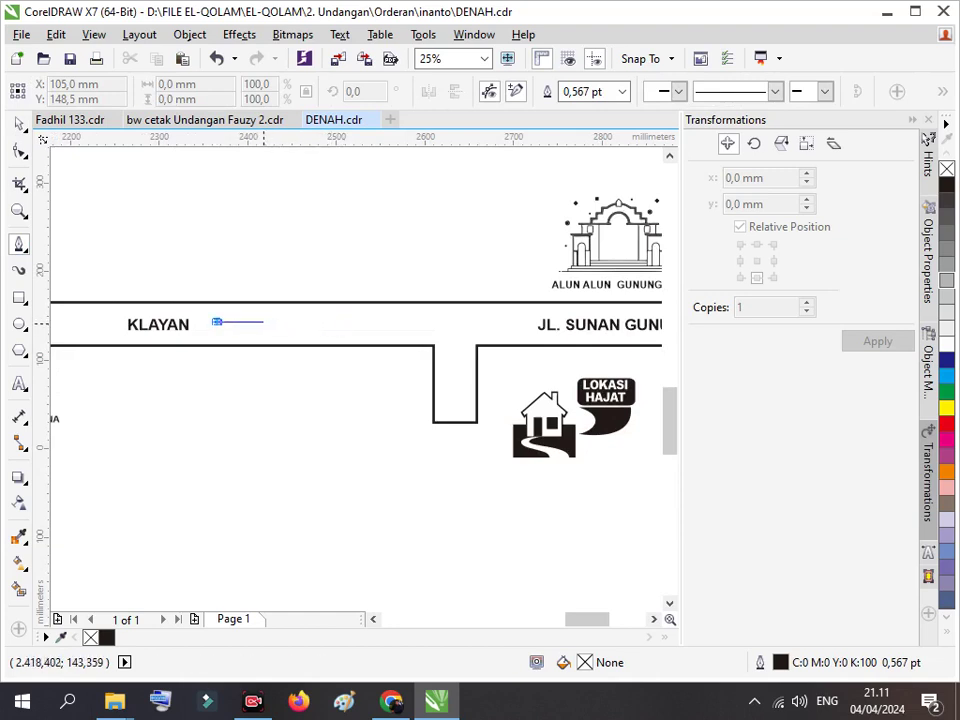
pyautogui.click(265, 322)
pyautogui.click(19, 123)
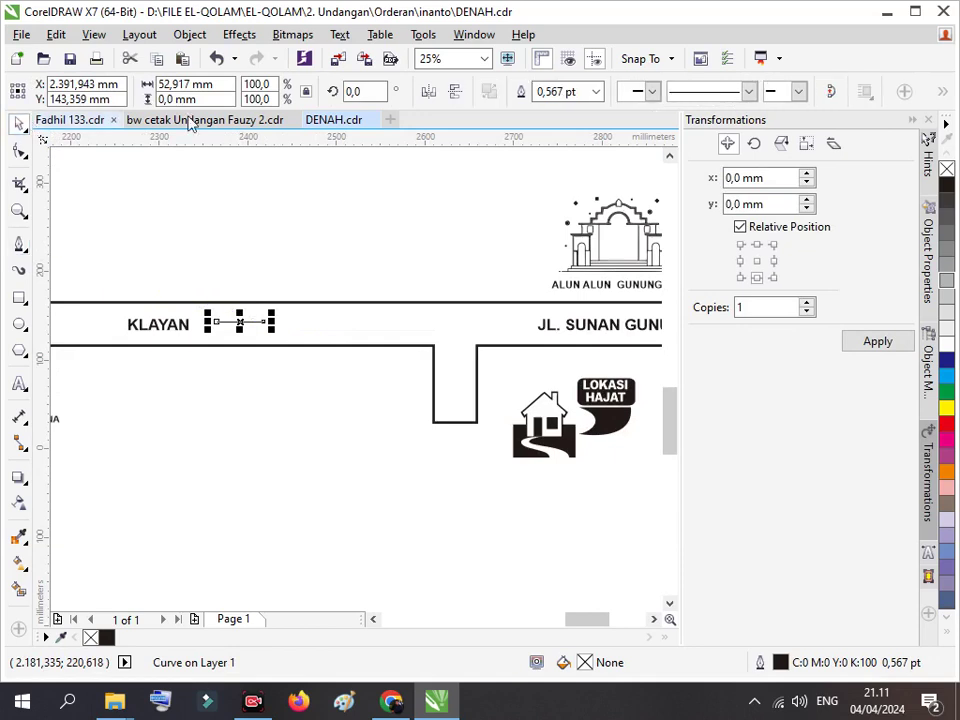
pyautogui.click(596, 91)
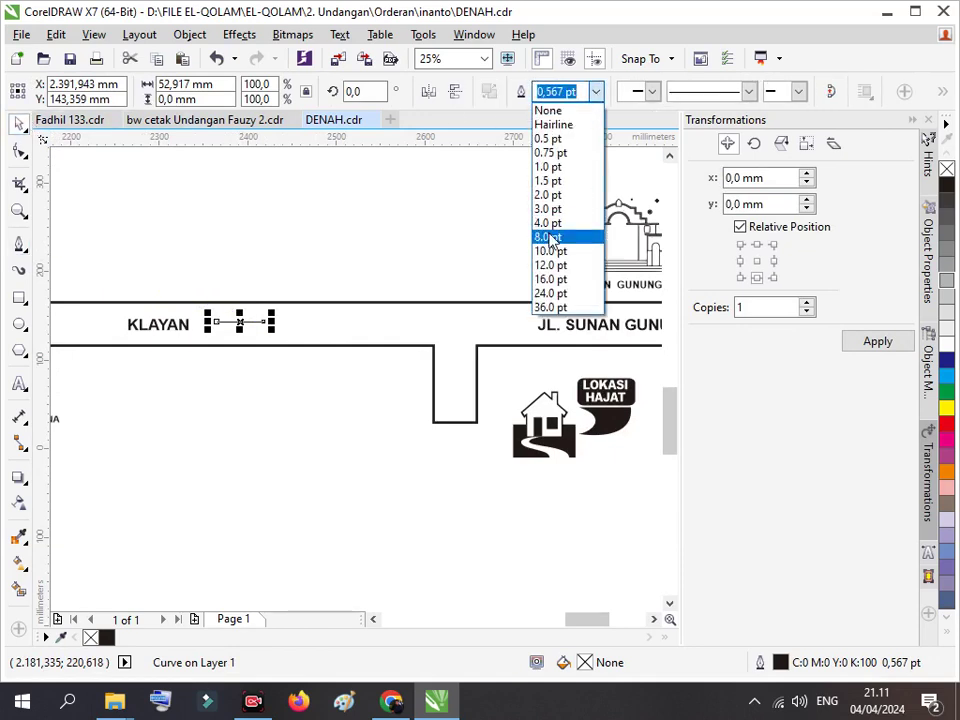
pyautogui.click(547, 237)
pyautogui.keyDown('shift'); pyautogui.click(192, 330); pyautogui.keyUp('shift')
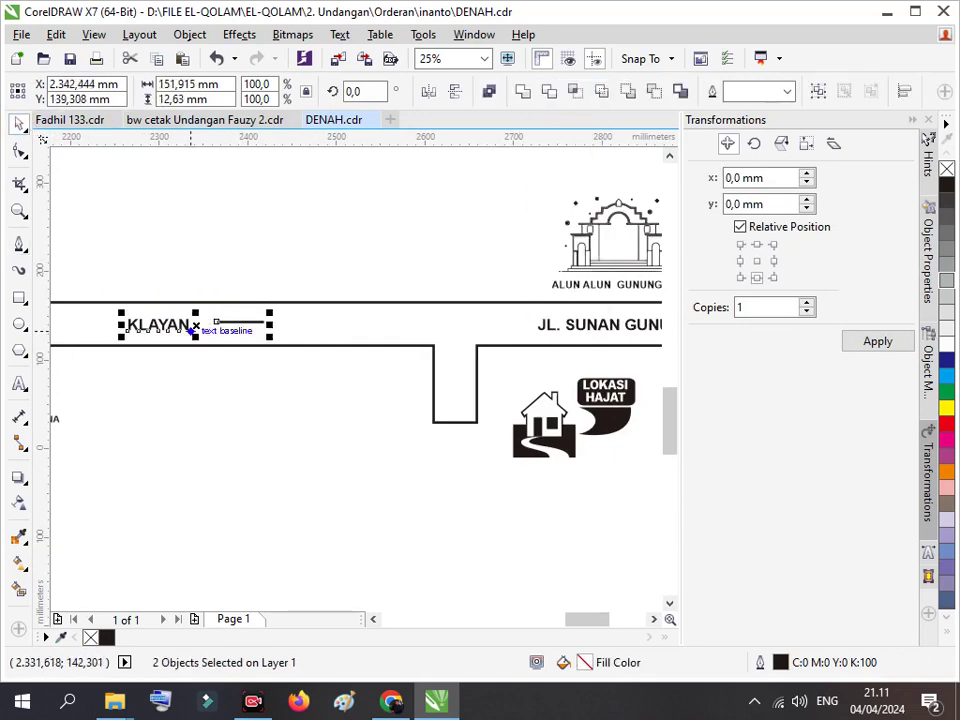
pyautogui.press('Escape')
# Step: Duplicate the dash and place the copy between KOTA CIREBON and KLAYAN
pyautogui.click(257, 325)
pyautogui.hotkey('ctrl', 'd')
pyautogui.moveTo(247, 320)
pyautogui.mouseDown()
pyautogui.moveTo(434, 324)
pyautogui.moveTo(229, 322)
pyautogui.mouseUp()
pyautogui.scroll(-1, 434, 324)
pyautogui.scroll(1, 250, 314)
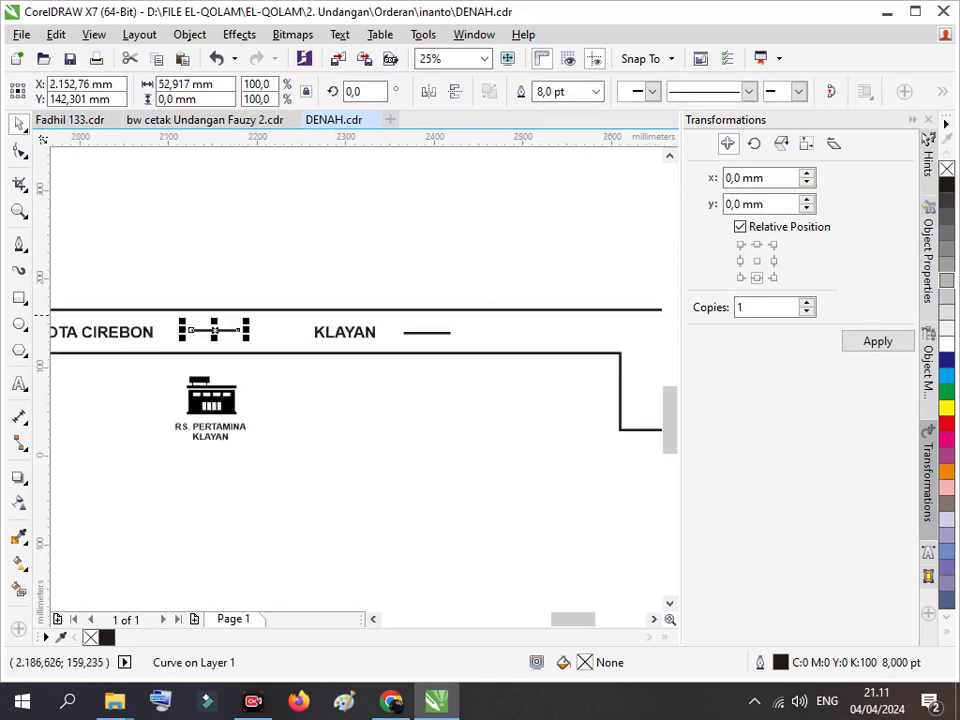
pyautogui.moveTo(211, 330); pyautogui.dragTo(228, 330)
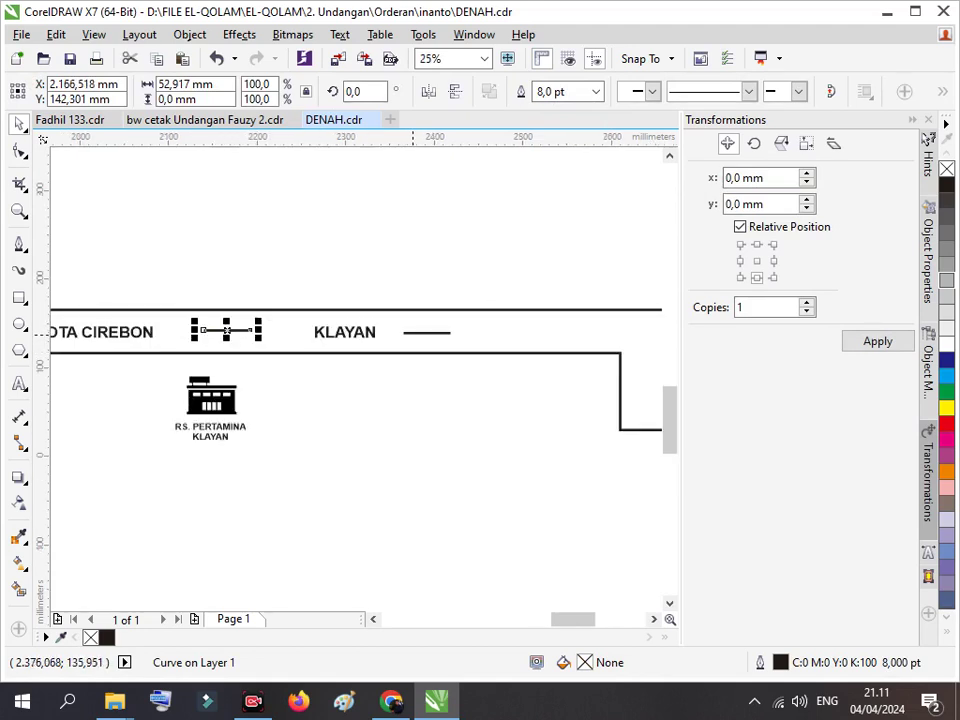
pyautogui.keyDown('shift'); pyautogui.click(412, 332); pyautogui.keyUp('shift')
pyautogui.click(258, 302)
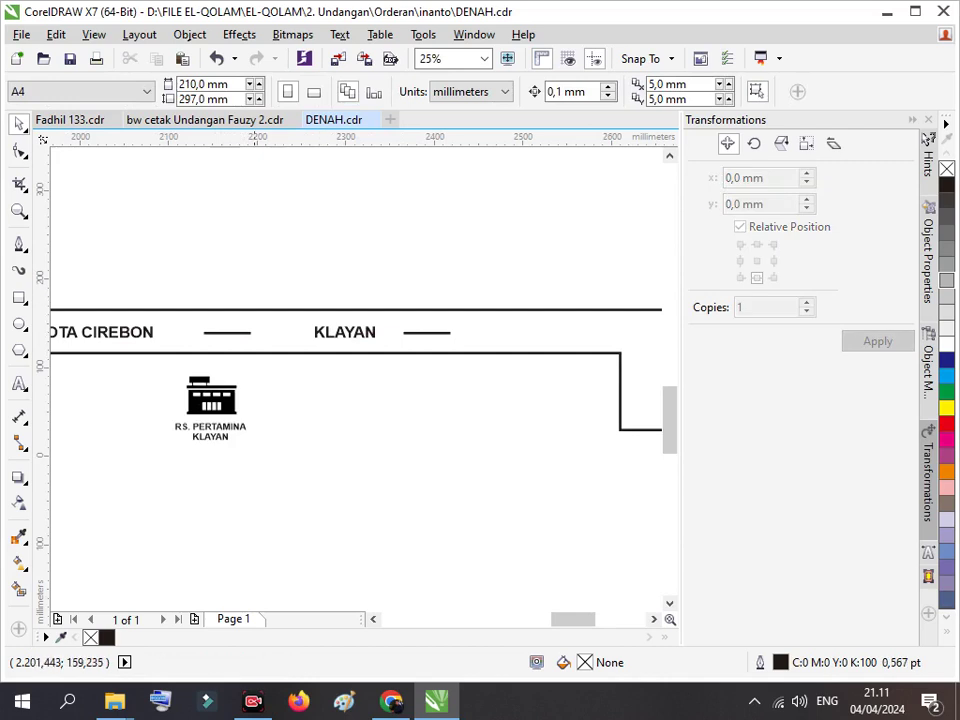
# Step: Move a dash between JL. SUNAN GUNUNG JATI and ARAH KE INDRAMAYU
pyautogui.click(243, 332)
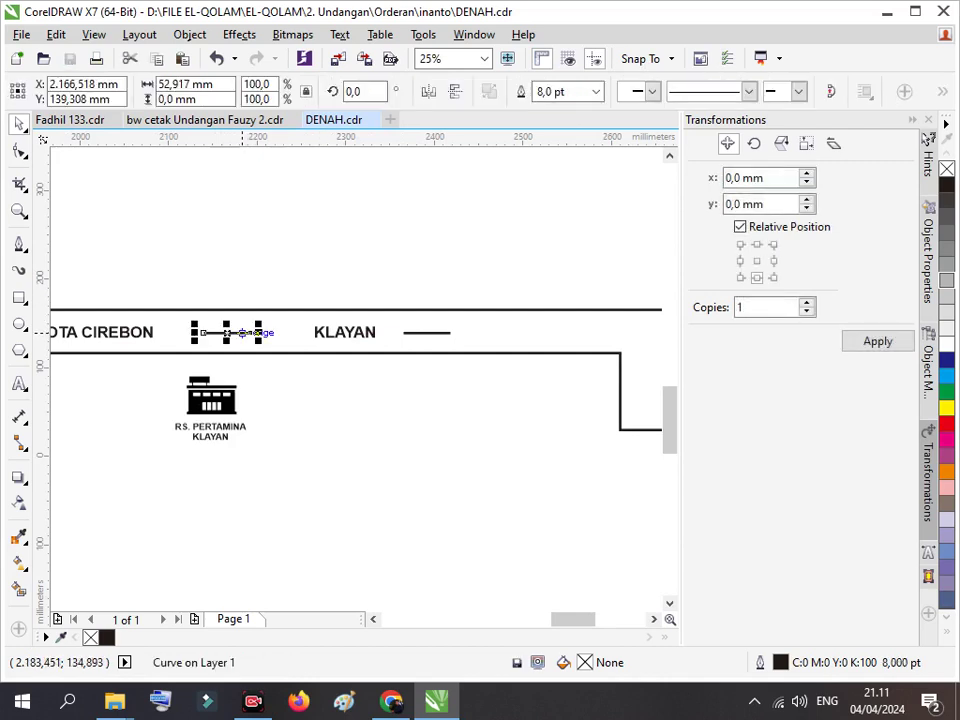
pyautogui.scroll(-1, 242, 336)
pyautogui.moveTo(240, 334); pyautogui.dragTo(608, 337)
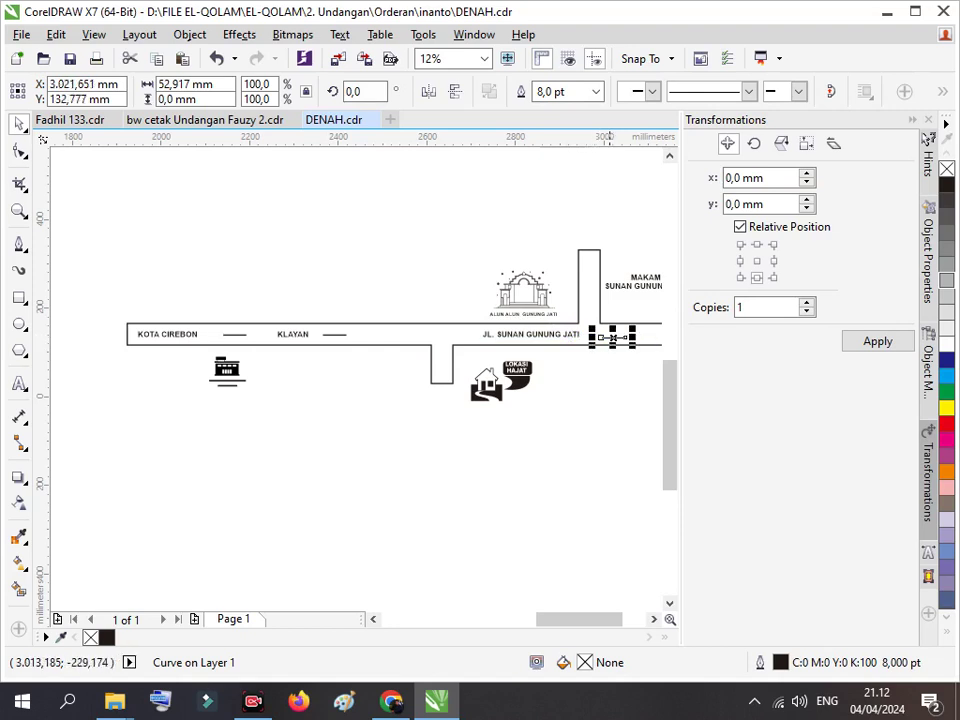
pyautogui.moveTo(580, 620); pyautogui.dragTo(600, 627)
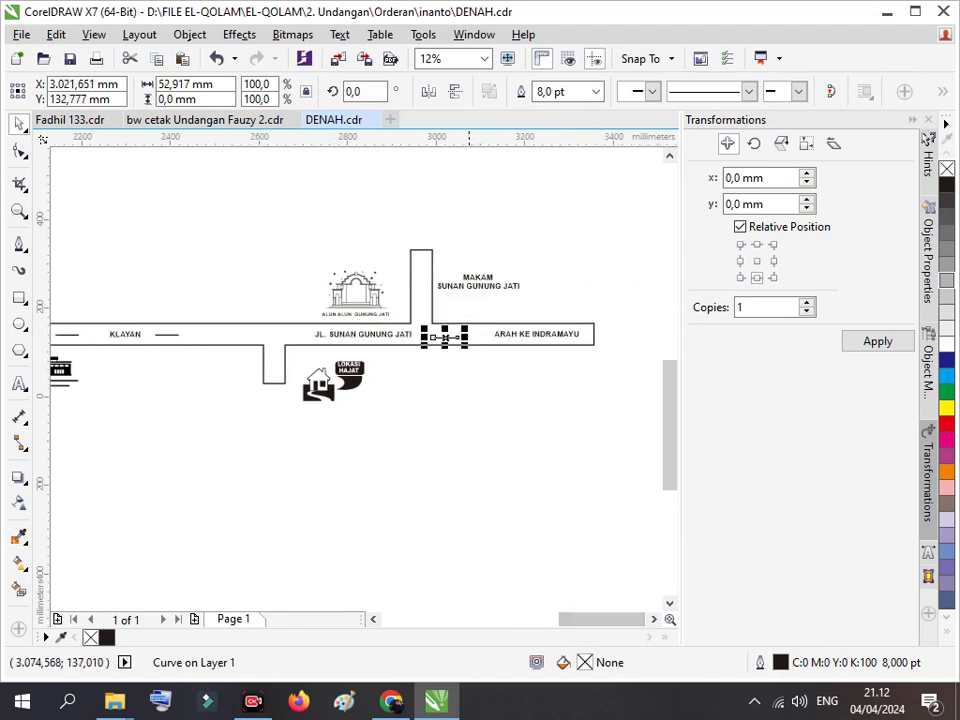
pyautogui.scroll(1, 468, 335)
pyautogui.moveTo(421, 343); pyautogui.dragTo(446, 343)
pyautogui.keyDown('shift'); pyautogui.click(547, 340); pyautogui.keyUp('shift')
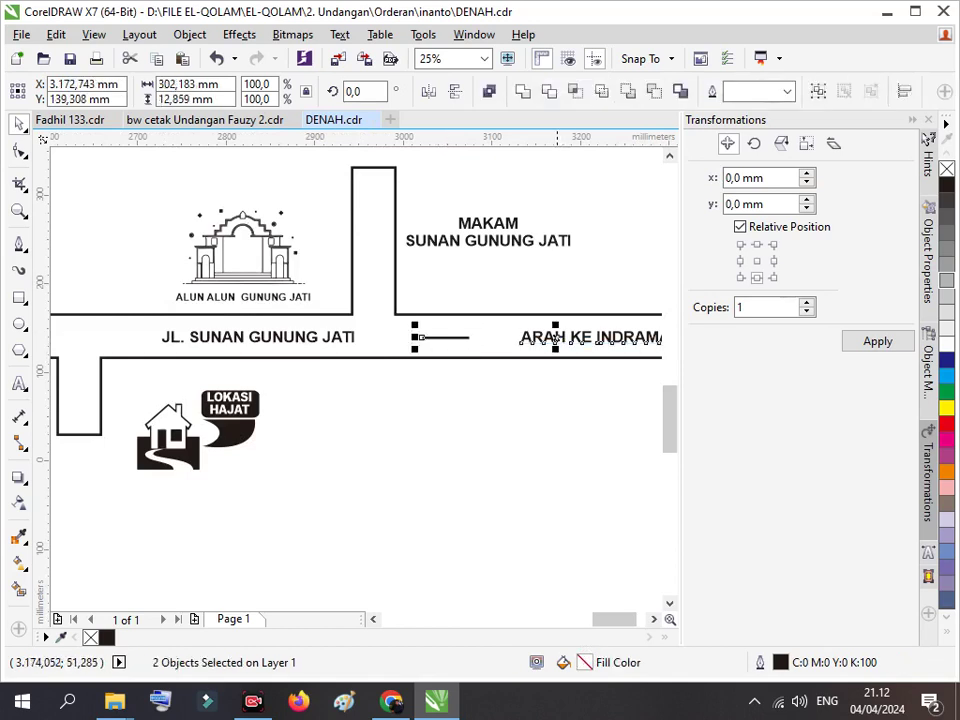
pyautogui.click(518, 384)
# Step: Marquee-select all the map pieces and group them into one 14-object group
pyautogui.scroll(-1, 518, 384)
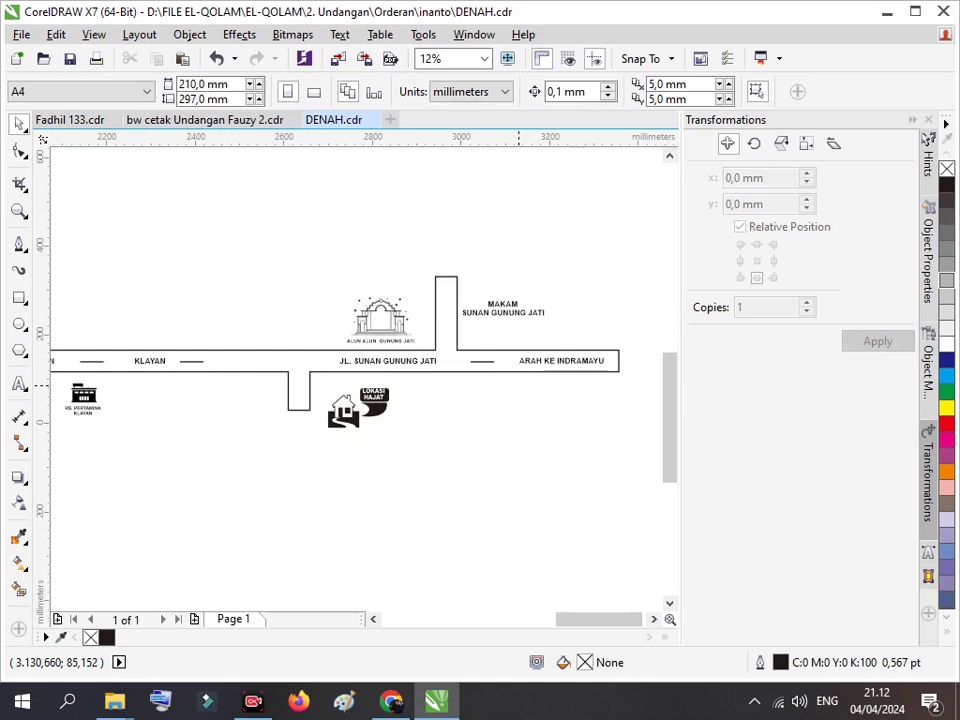
pyautogui.scroll(-1, 518, 384)
pyautogui.scroll(2, 361, 379)
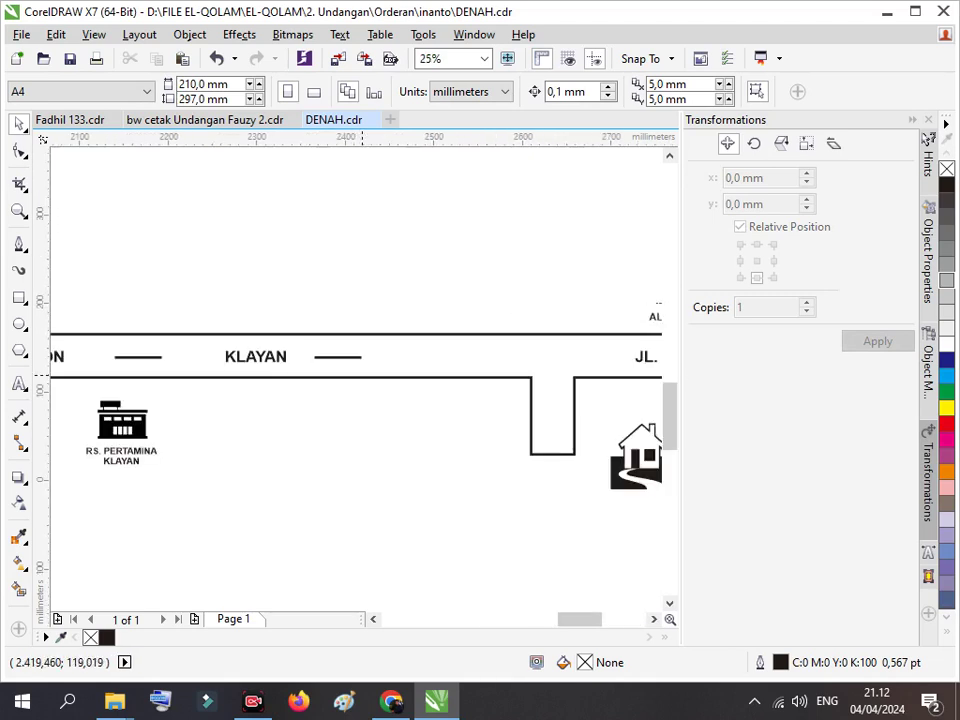
pyautogui.scroll(-1, 362, 378)
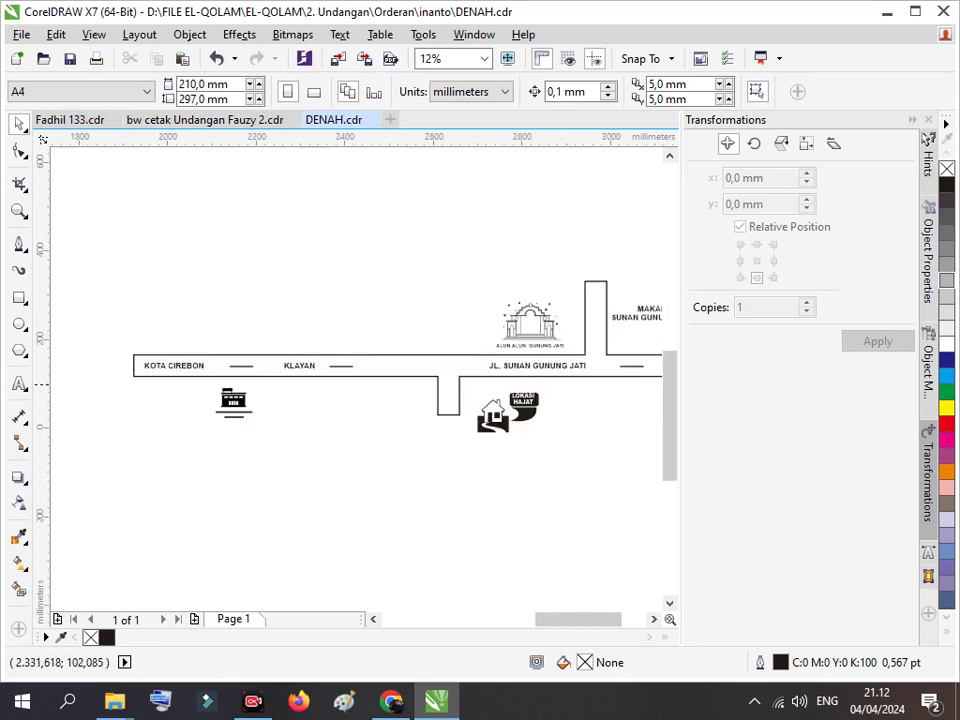
pyautogui.scroll(-1, 313, 384)
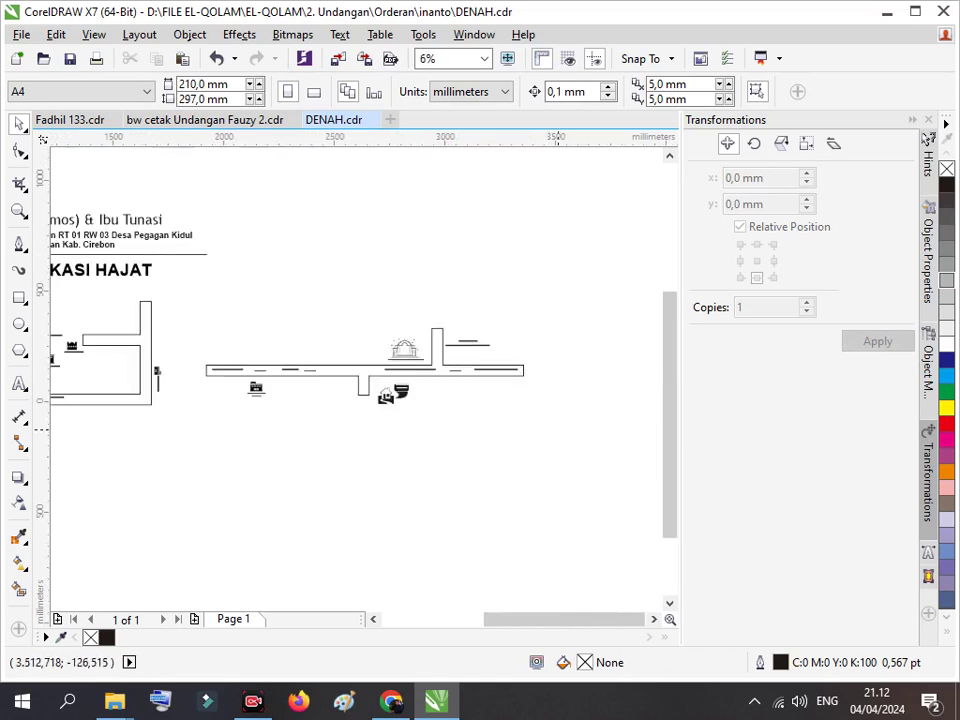
pyautogui.moveTo(563, 429); pyautogui.dragTo(198, 302)
pyautogui.hotkey('ctrl', 'g')
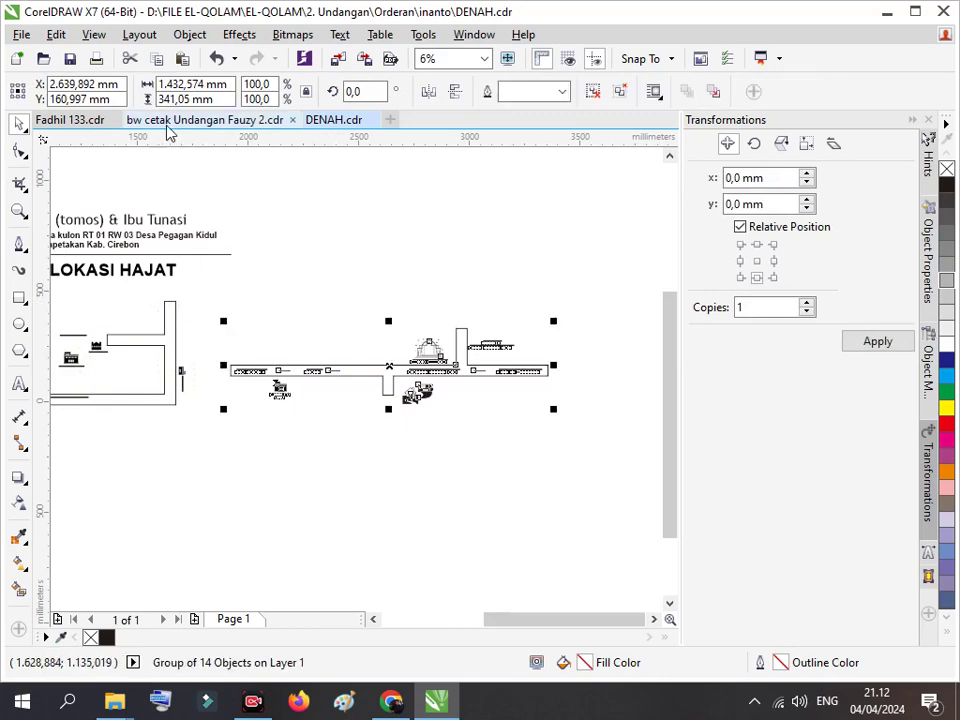
# Step: In Fadhil 133.cdr, move the map group to the upper left and shrink it to about a third
pyautogui.click(70, 120)
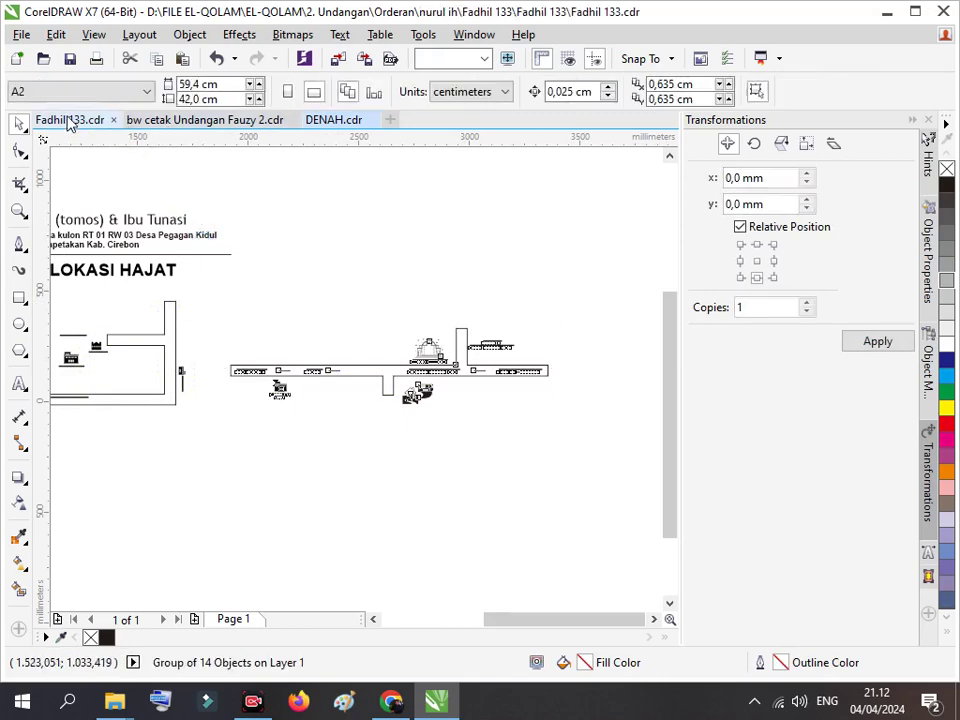
pyautogui.scroll(-3, 478, 413)
pyautogui.scroll(-3, 478, 413)
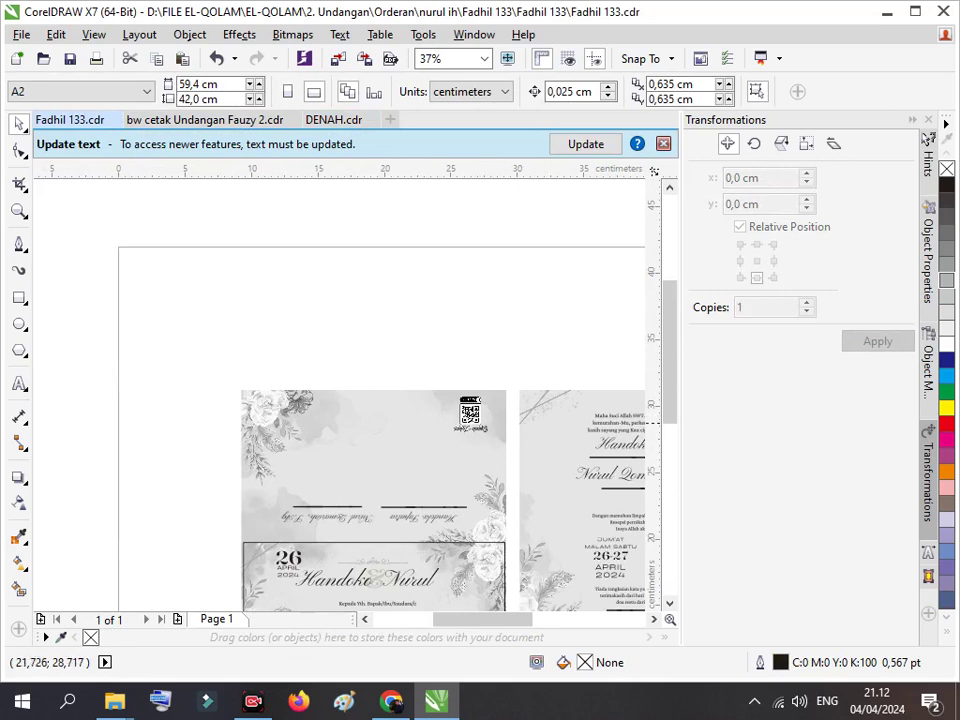
pyautogui.scroll(-4, 333, 452)
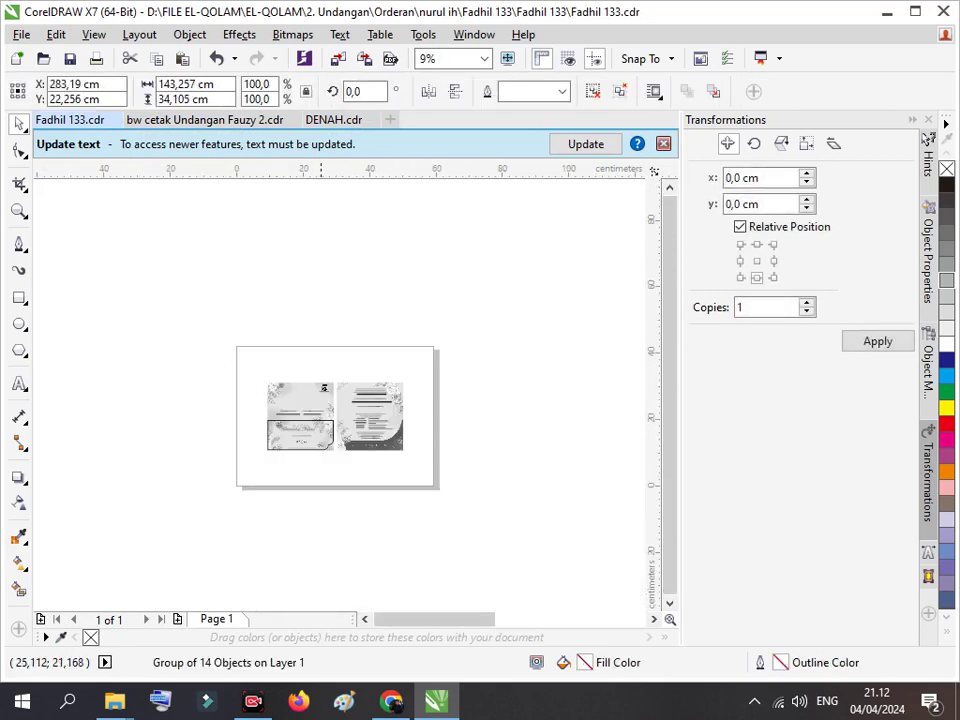
pyautogui.scroll(-3, 333, 452)
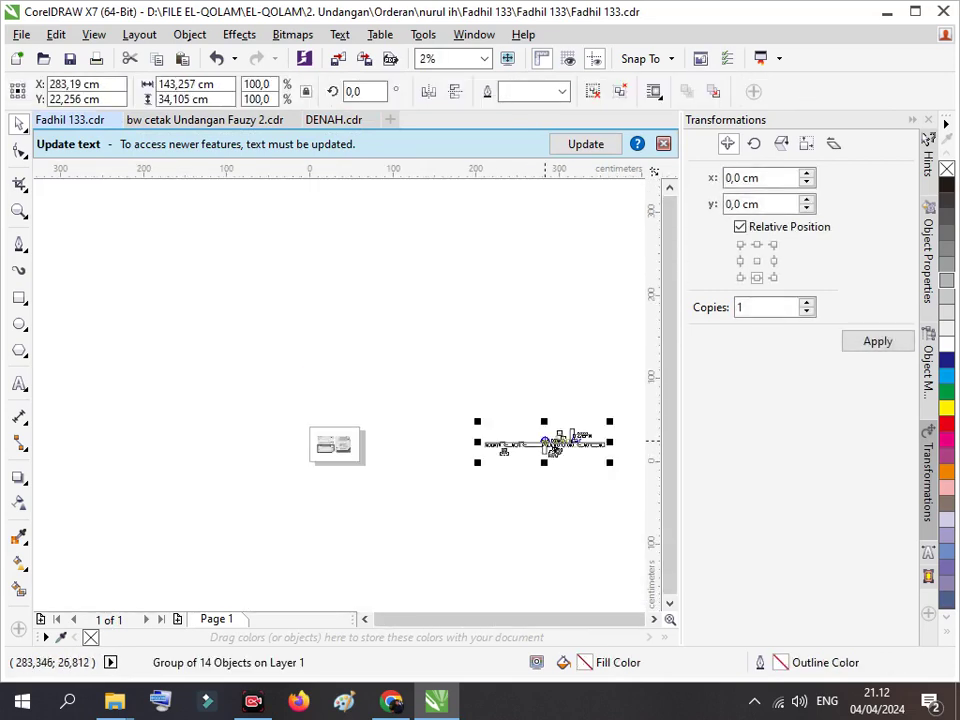
pyautogui.moveTo(546, 441); pyautogui.dragTo(242, 386)
pyautogui.scroll(2, 242, 386)
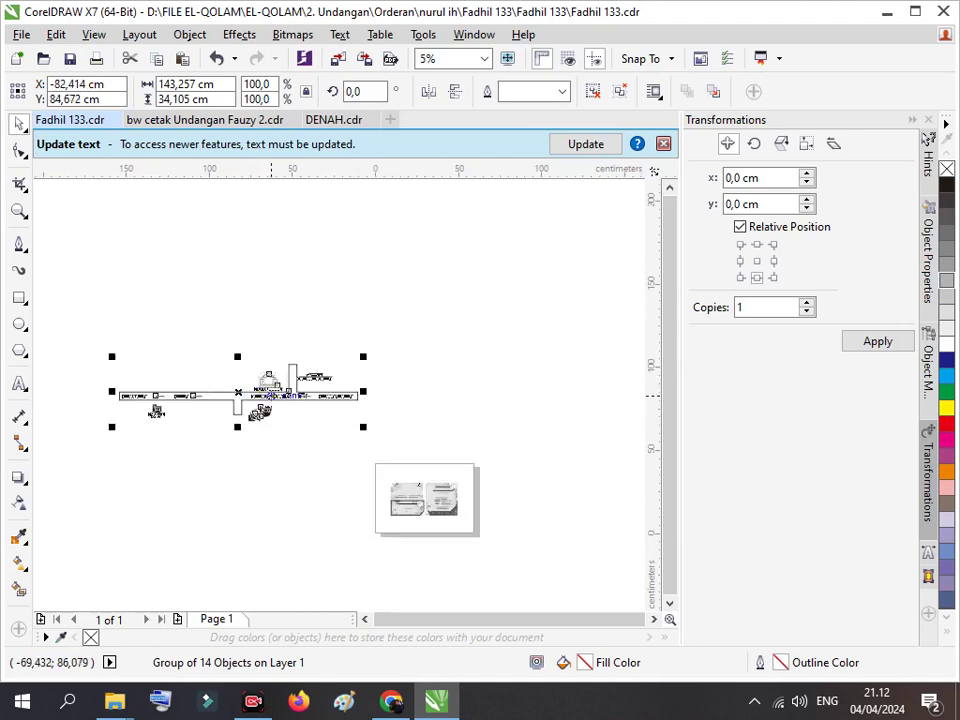
pyautogui.moveTo(364, 424); pyautogui.dragTo(363, 459)
pyautogui.scroll(4, 362, 462)
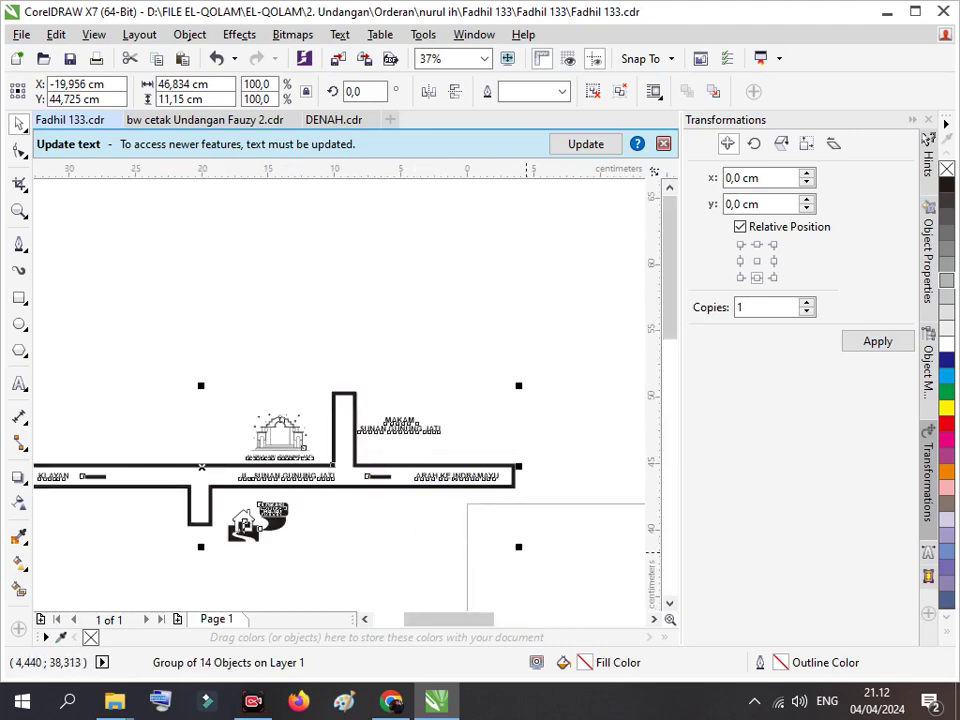
pyautogui.moveTo(519, 546); pyautogui.dragTo(247, 480)
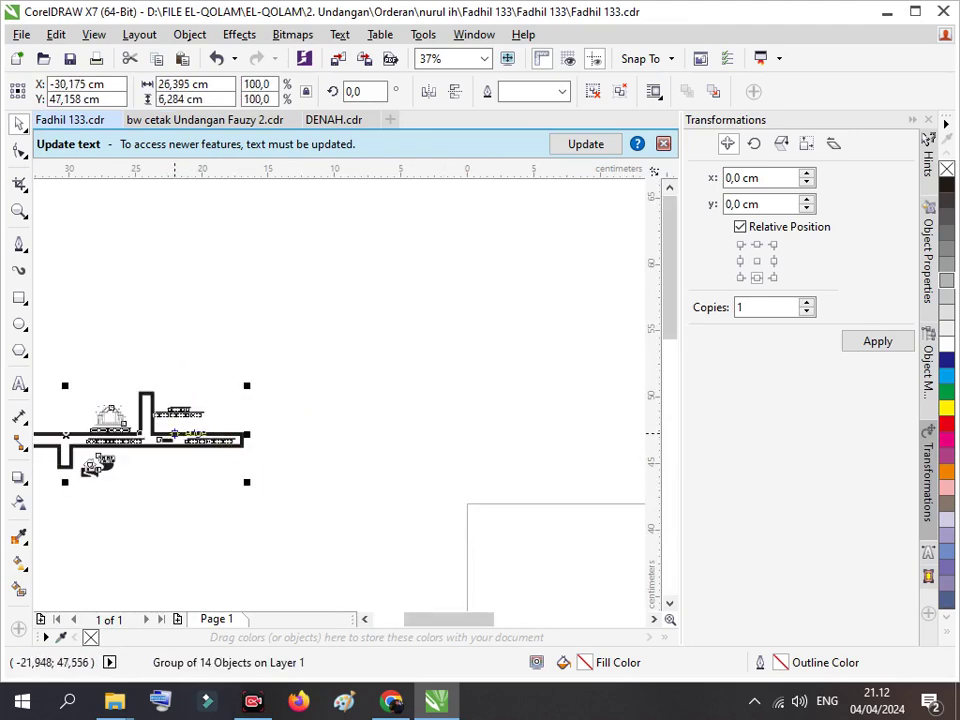
pyautogui.hotkey('ctrl', 'z')
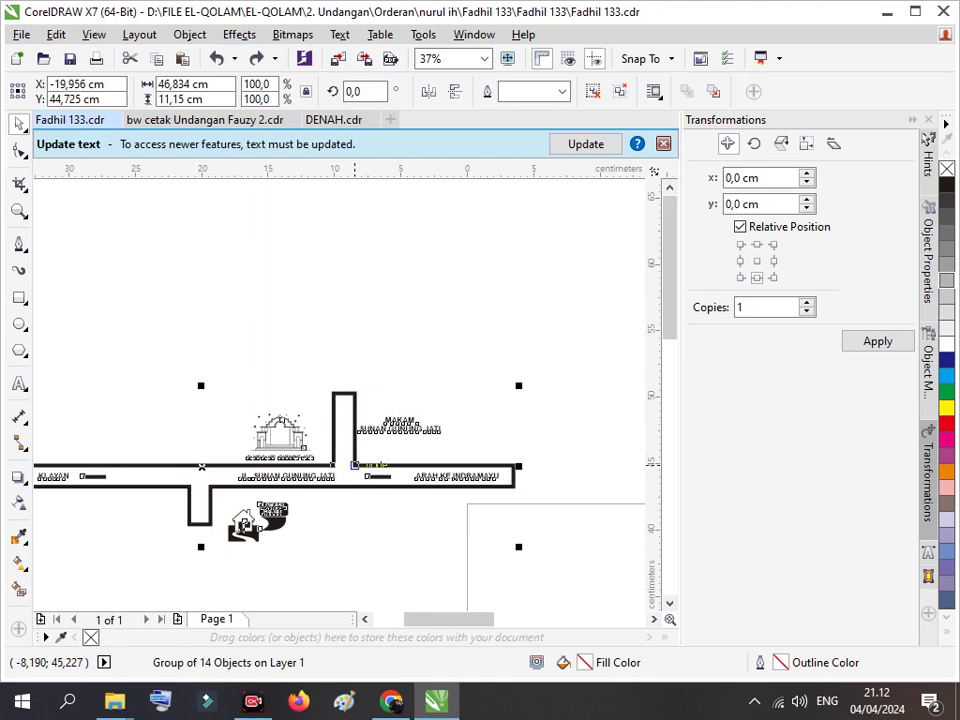
# Step: Give the map outlines round corners and caps, behind fill, scaling with the object
pyautogui.press('F12')
pyautogui.click(416, 355)
pyautogui.click(416, 420)
pyautogui.click(495, 464)
pyautogui.click(495, 485)
pyautogui.click(487, 527)
# Step: Shrink the map group to about 73% of its size
pyautogui.scroll(-1, 483, 519)
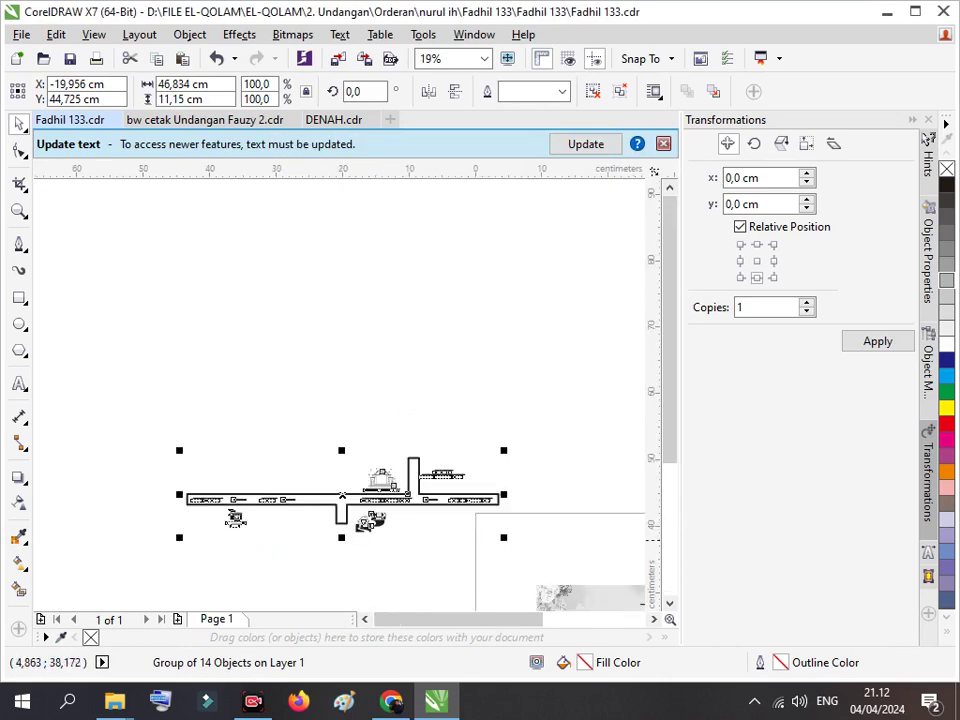
pyautogui.moveTo(504, 525); pyautogui.dragTo(420, 512)
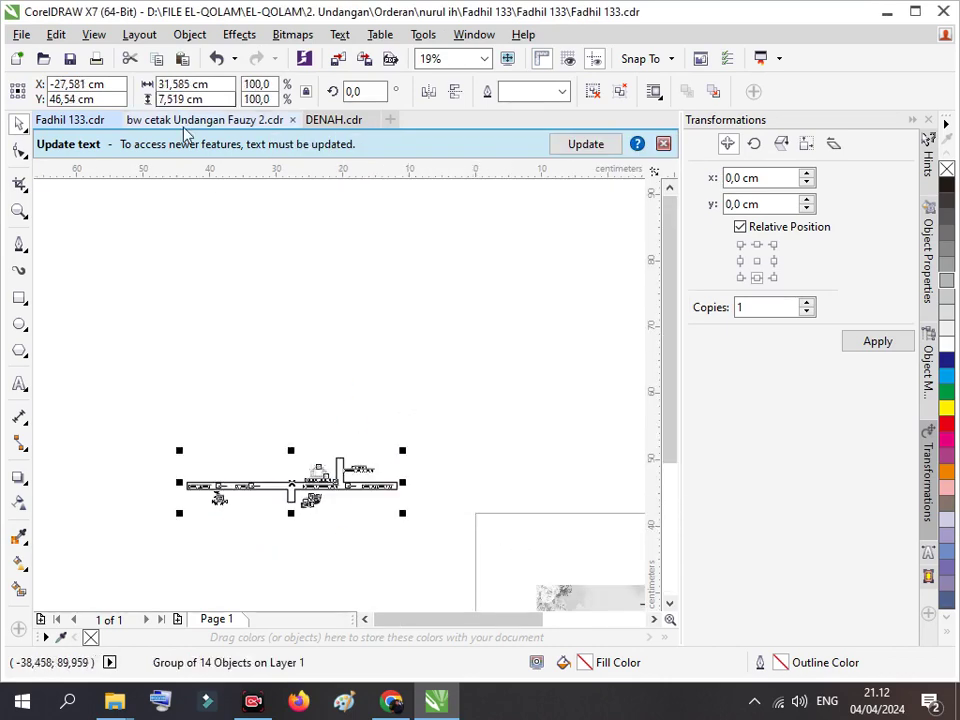
pyautogui.click(187, 119)
# Step: Bring the compass rose into the invitation and place it beside the page
pyautogui.moveTo(339, 302); pyautogui.dragTo(254, 215)
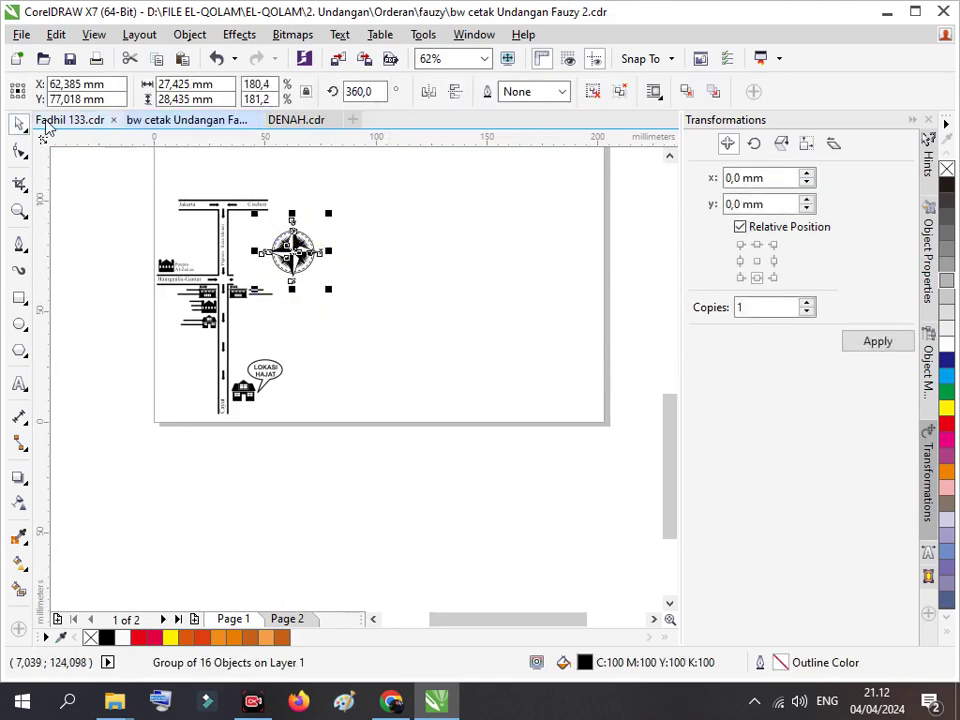
pyautogui.click(50, 121)
pyautogui.scroll(-3, 373, 444)
pyautogui.scroll(-2, 373, 446)
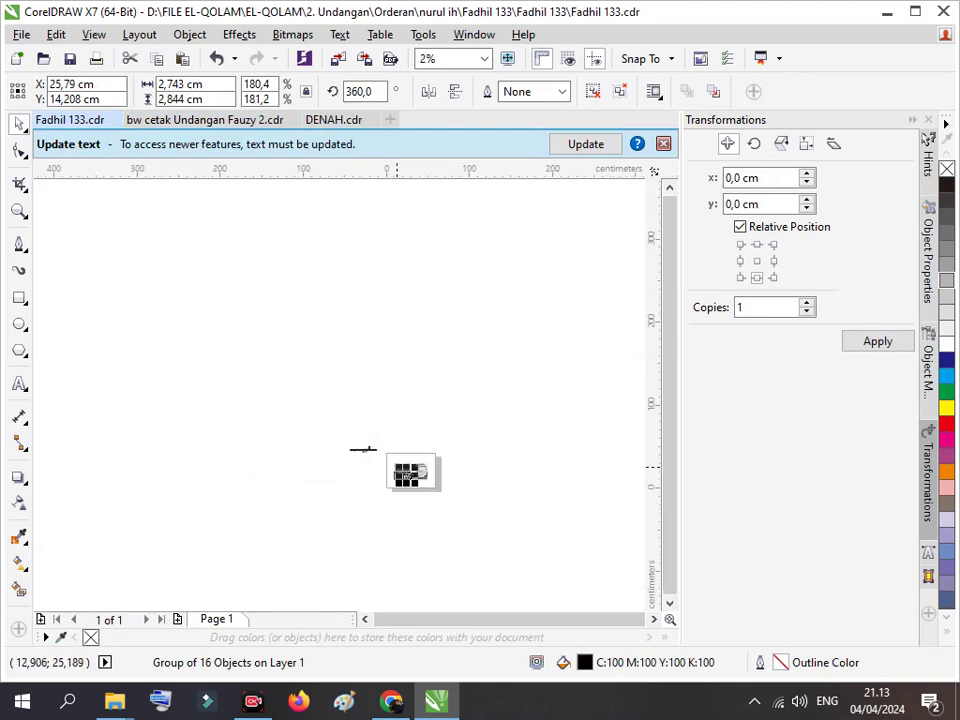
pyautogui.moveTo(407, 473); pyautogui.dragTo(356, 436)
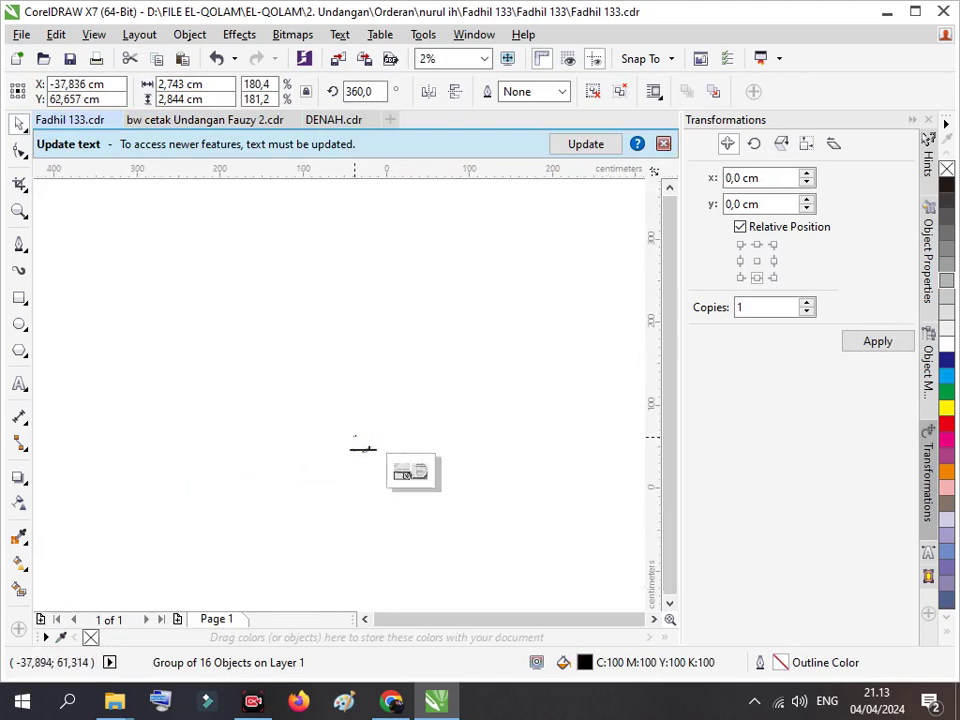
# Step: Move the compass down just above the location map and show its rotation handles
pyautogui.scroll(5, 355, 435)
pyautogui.scroll(3, 349, 437)
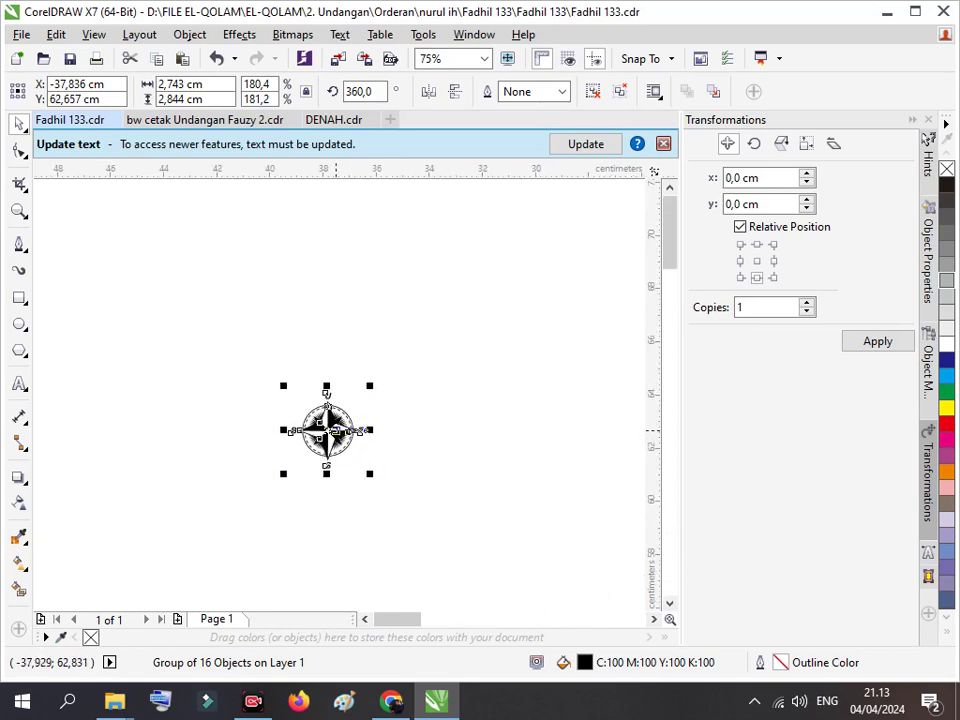
pyautogui.scroll(-2, 323, 429)
pyautogui.scroll(-3, 372, 515)
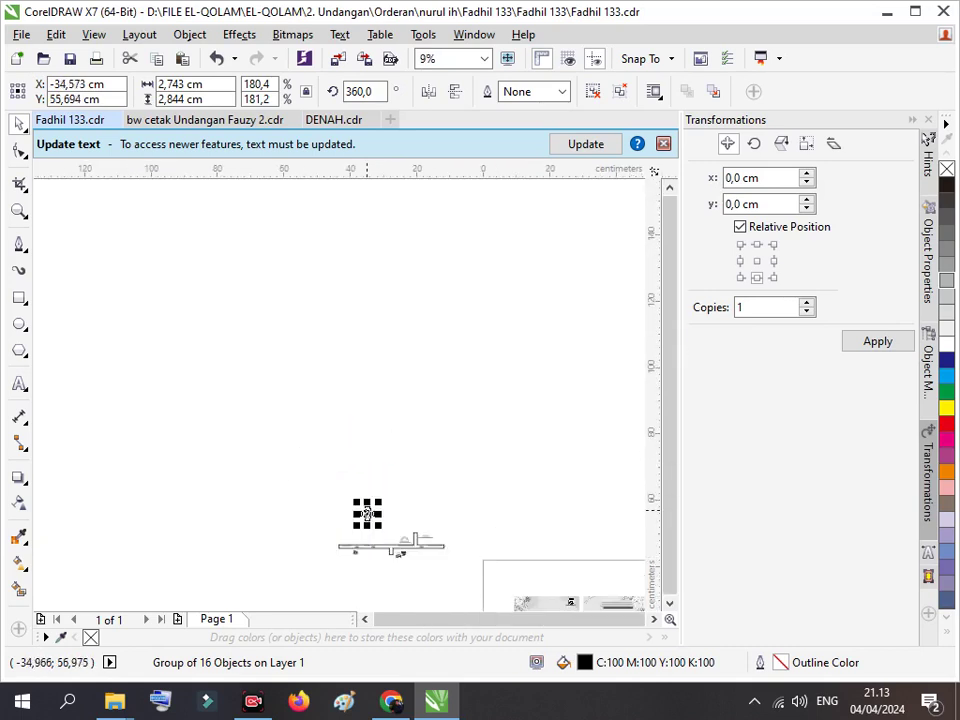
pyautogui.scroll(4, 367, 516)
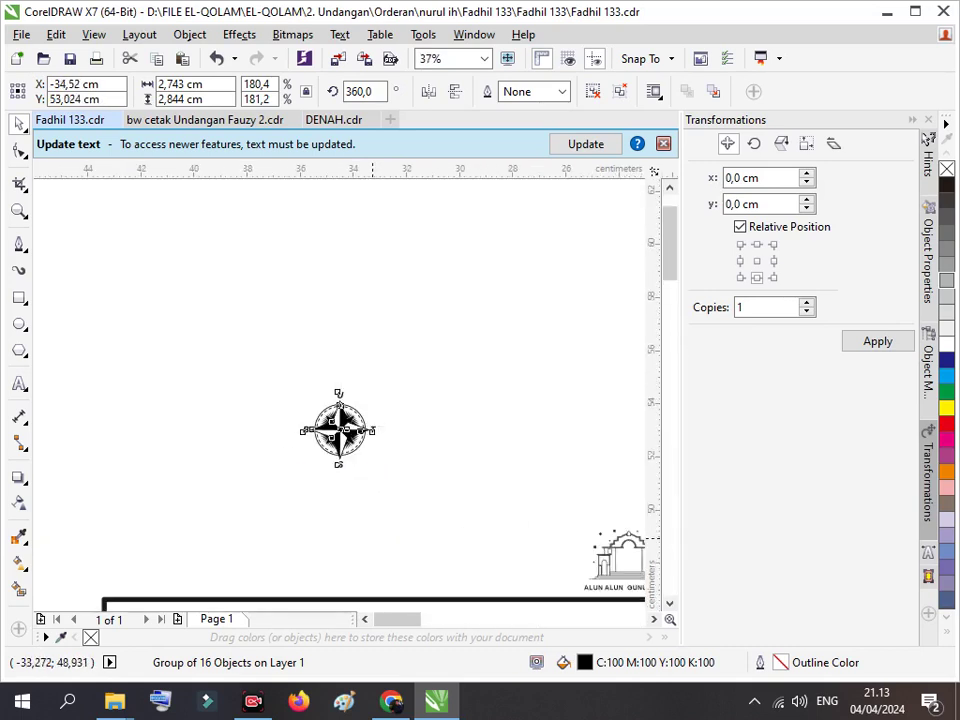
pyautogui.moveTo(345, 424); pyautogui.dragTo(360, 511)
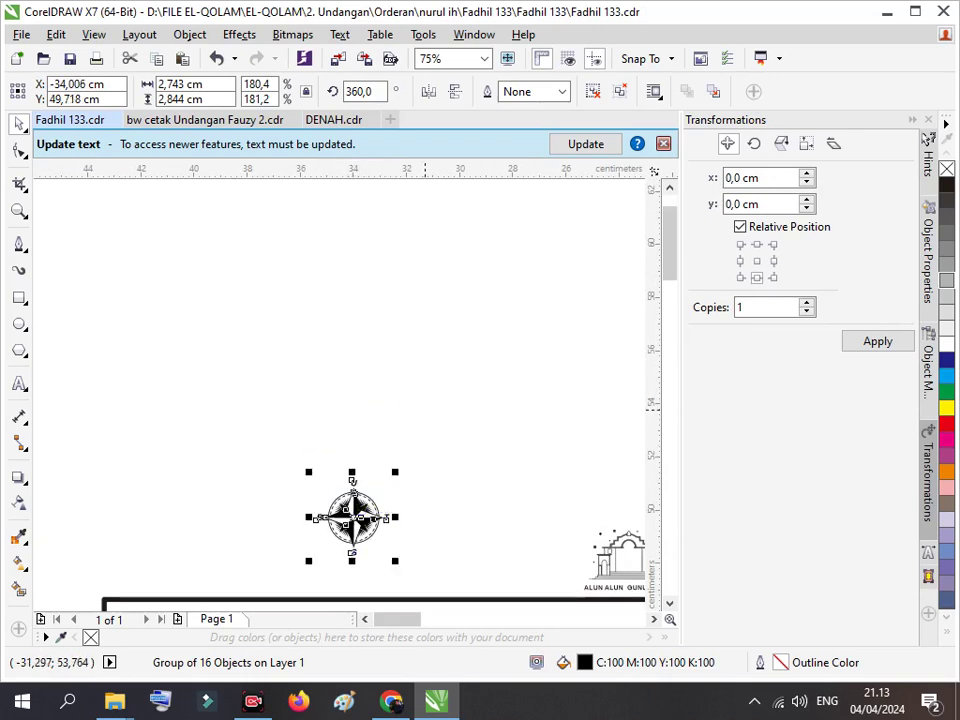
pyautogui.scroll(1, 377, 512)
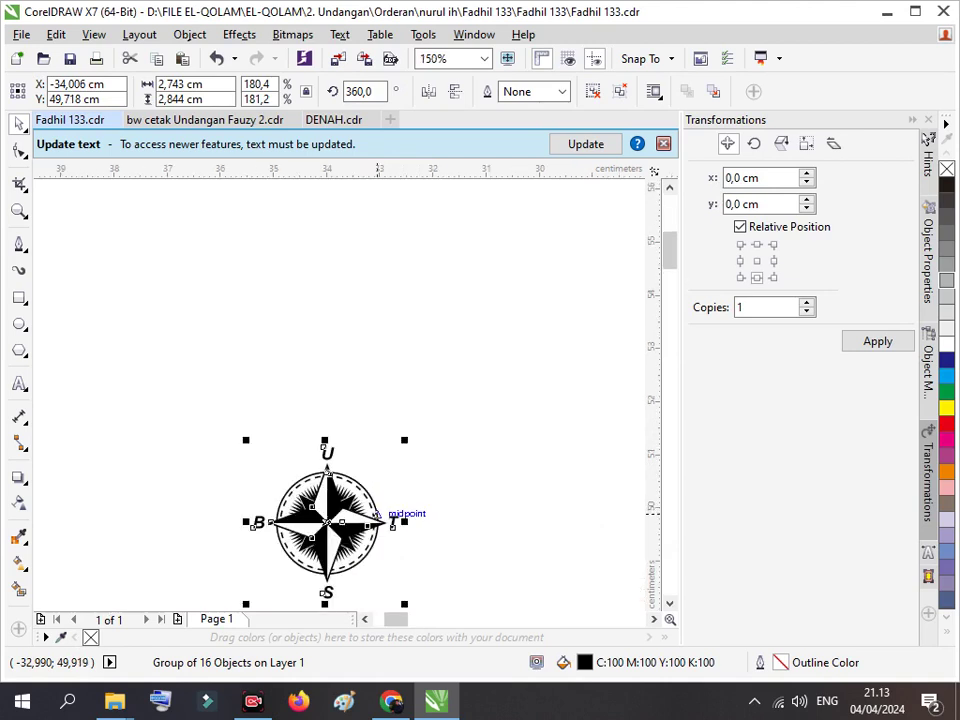
pyautogui.click(366, 516)
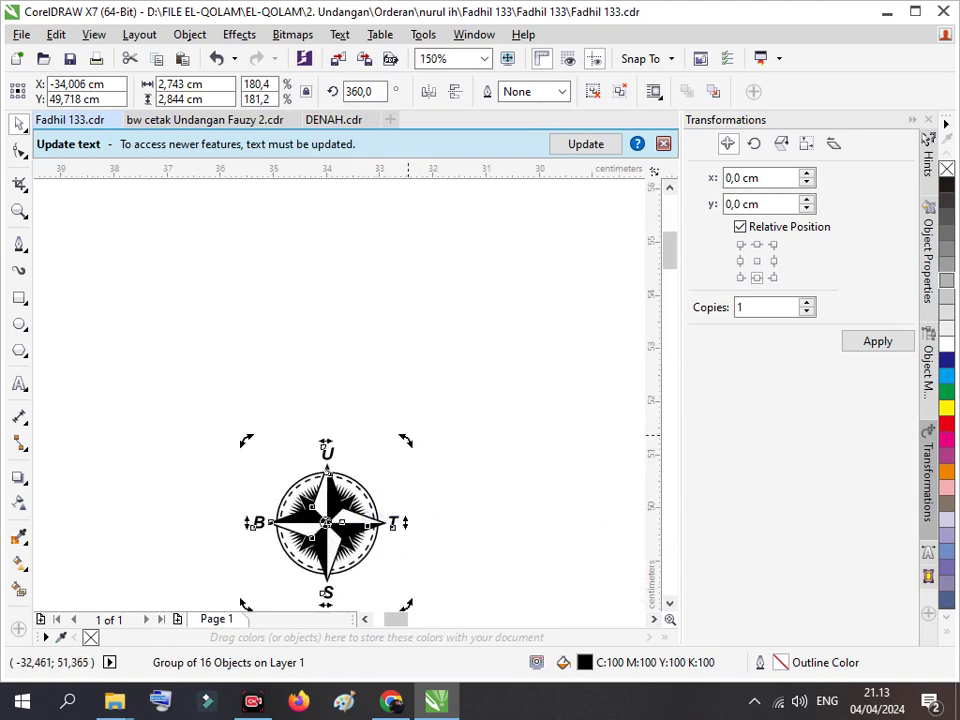
# Step: Rotate the compass rose a quarter turn to about 268° and ungroup it into separate parts
pyautogui.hotkey('shift', 'Home')
pyautogui.write('90')
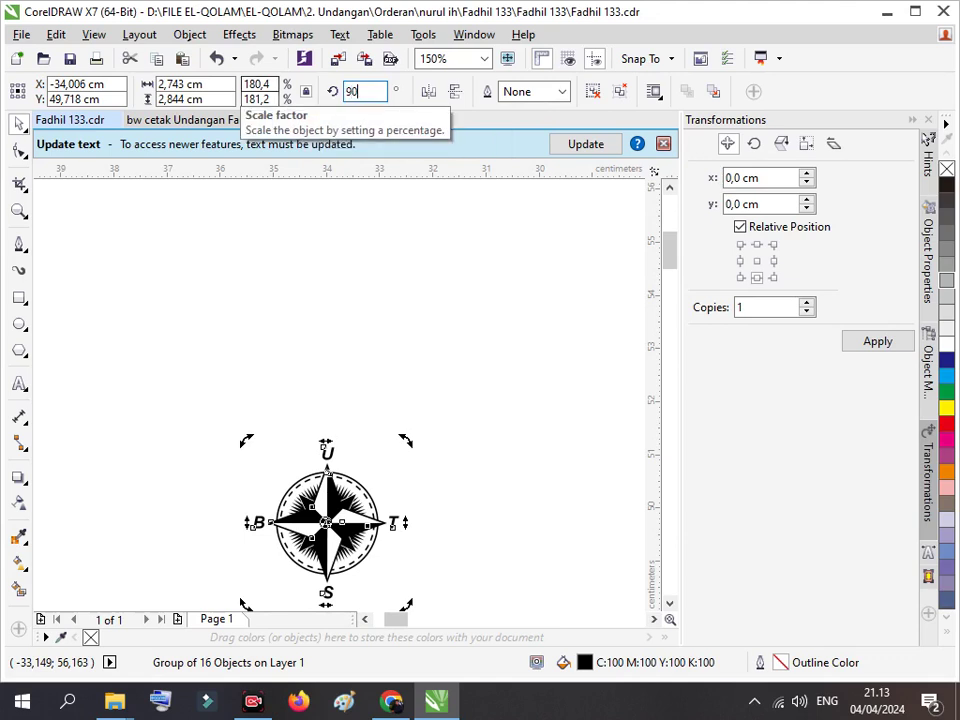
pyautogui.press('Return')
pyautogui.hotkey('ctrl', 'z')
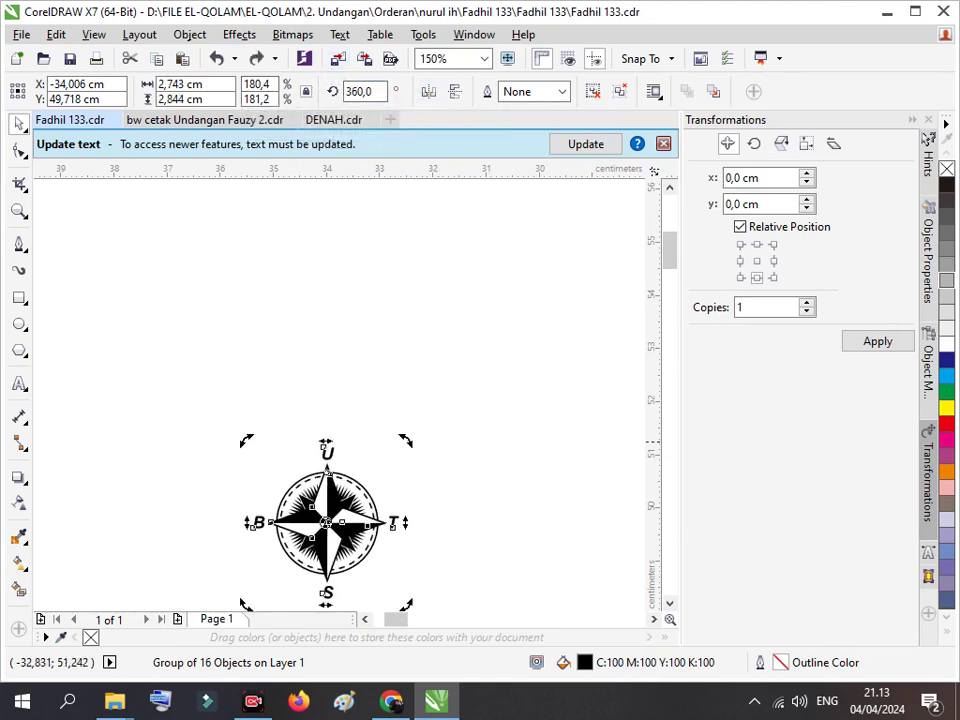
pyautogui.moveTo(415, 439); pyautogui.dragTo(390, 590)
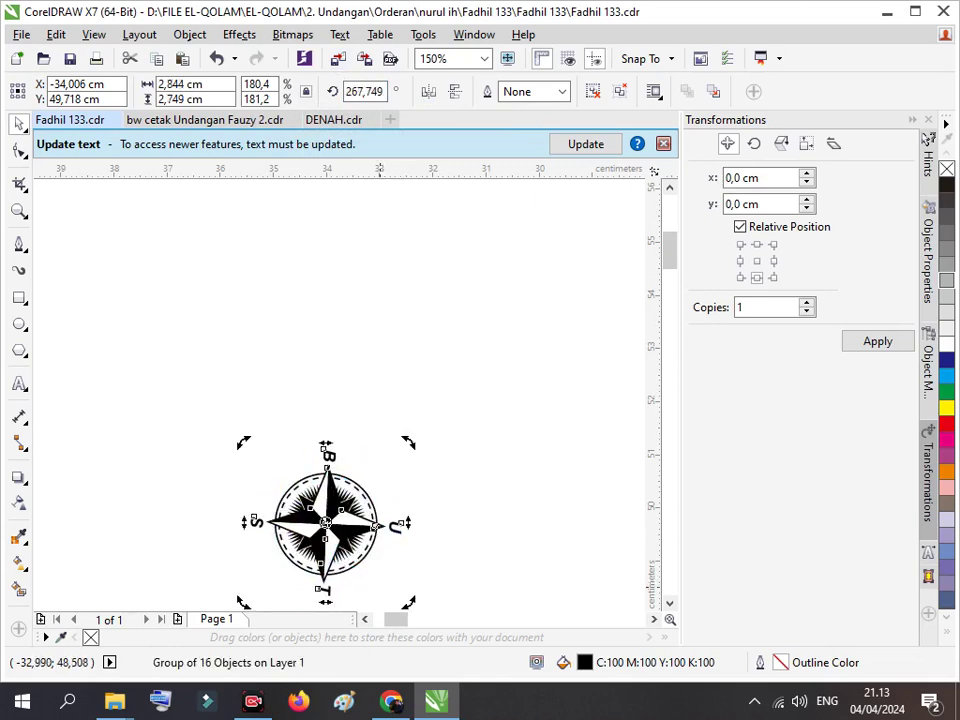
pyautogui.click(408, 504)
pyautogui.click(407, 504)
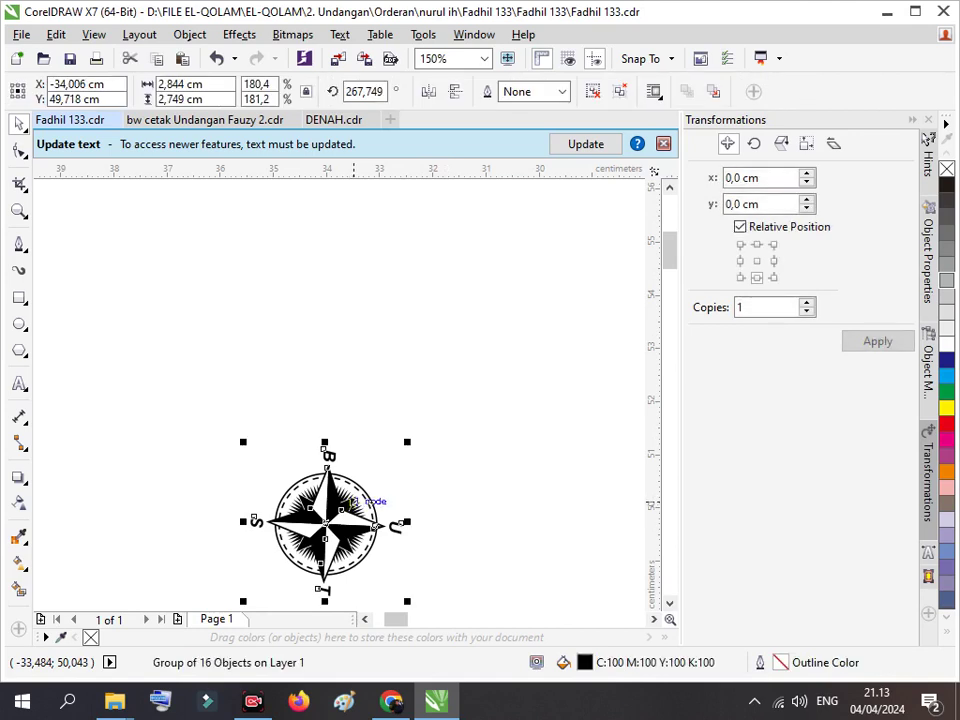
pyautogui.click(593, 91)
pyautogui.click(447, 480)
# Step: Mirror the B letter vertically and reset its rotation angle to 0°
pyautogui.click(327, 453)
pyautogui.click(457, 91)
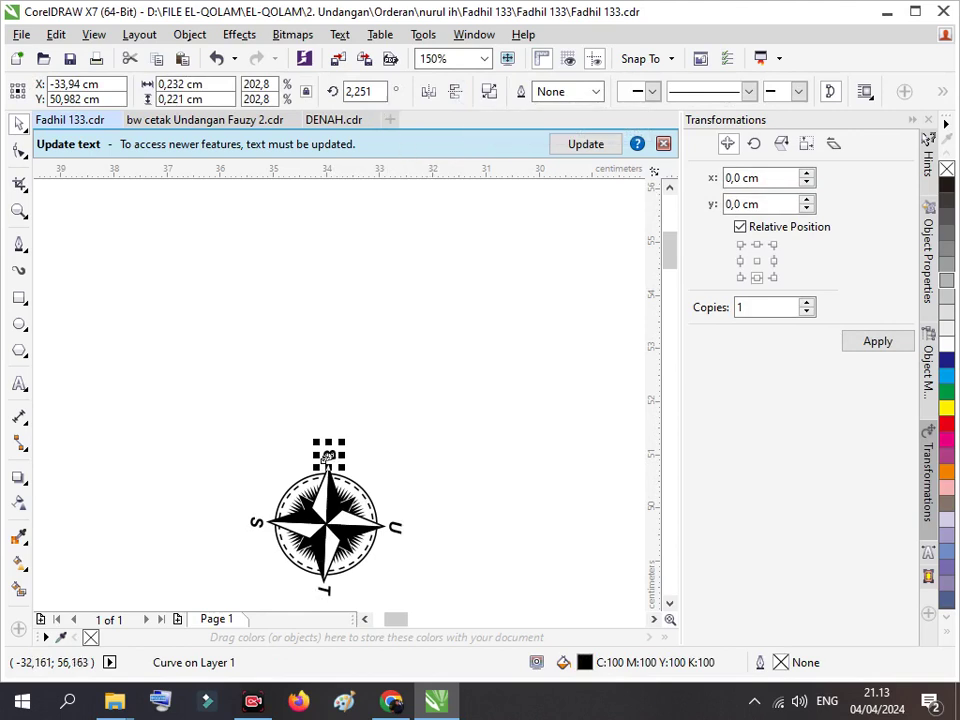
pyautogui.click(362, 91)
pyautogui.write('0')
pyautogui.press('Return')
pyautogui.scroll(2, 380, 370)
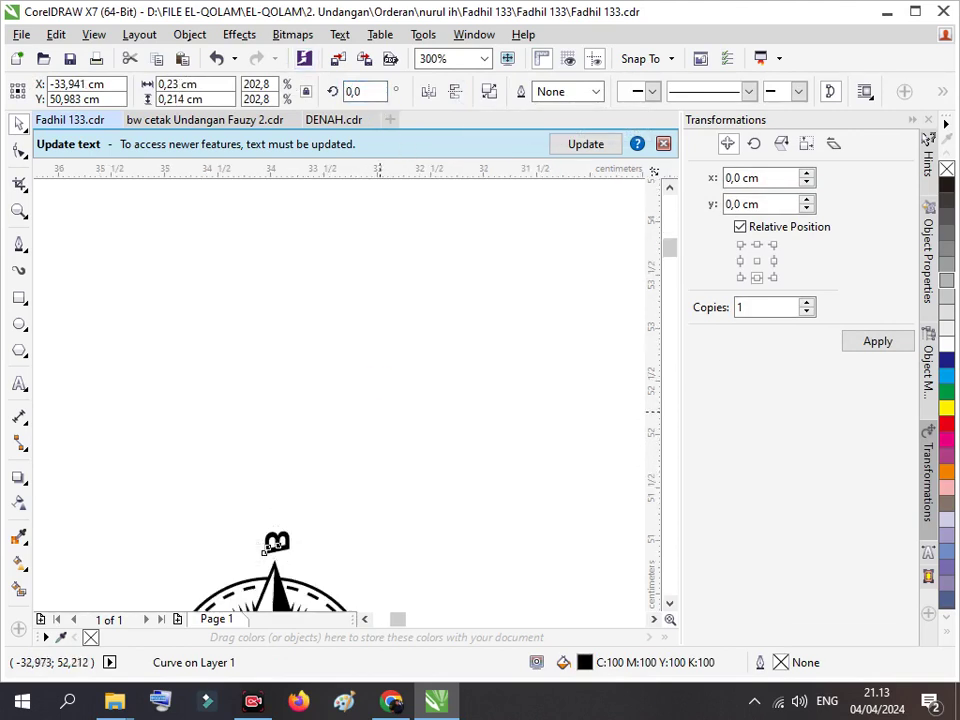
pyautogui.click(381, 410)
# Step: Mirror the B letter horizontally and set its rotation to 90° so it stands upright
pyautogui.click(278, 548)
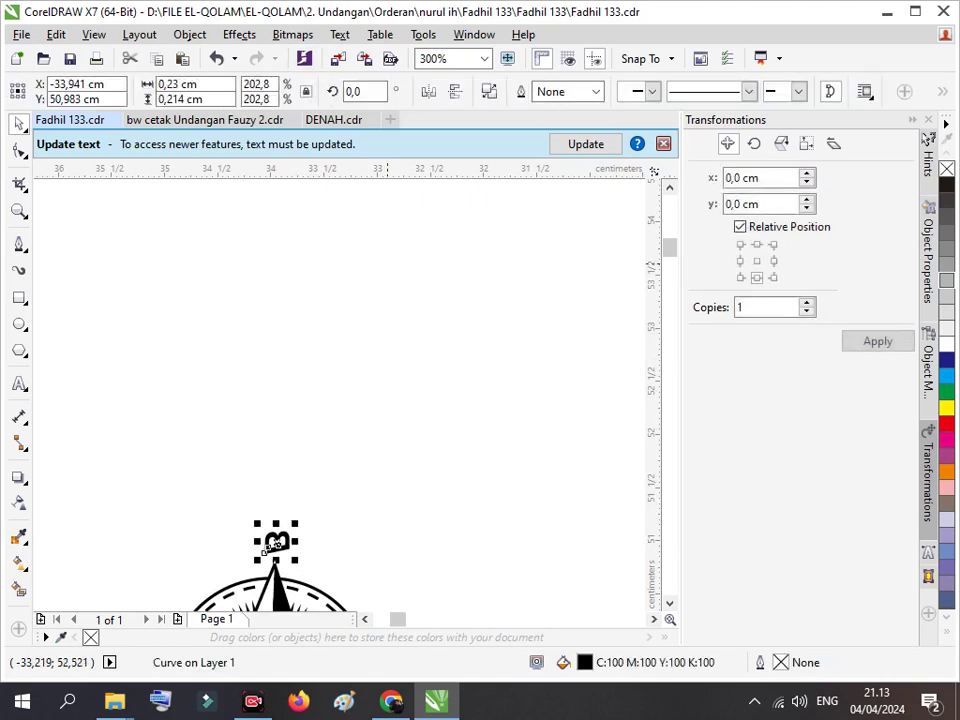
pyautogui.click(428, 92)
pyautogui.doubleClick(362, 91)
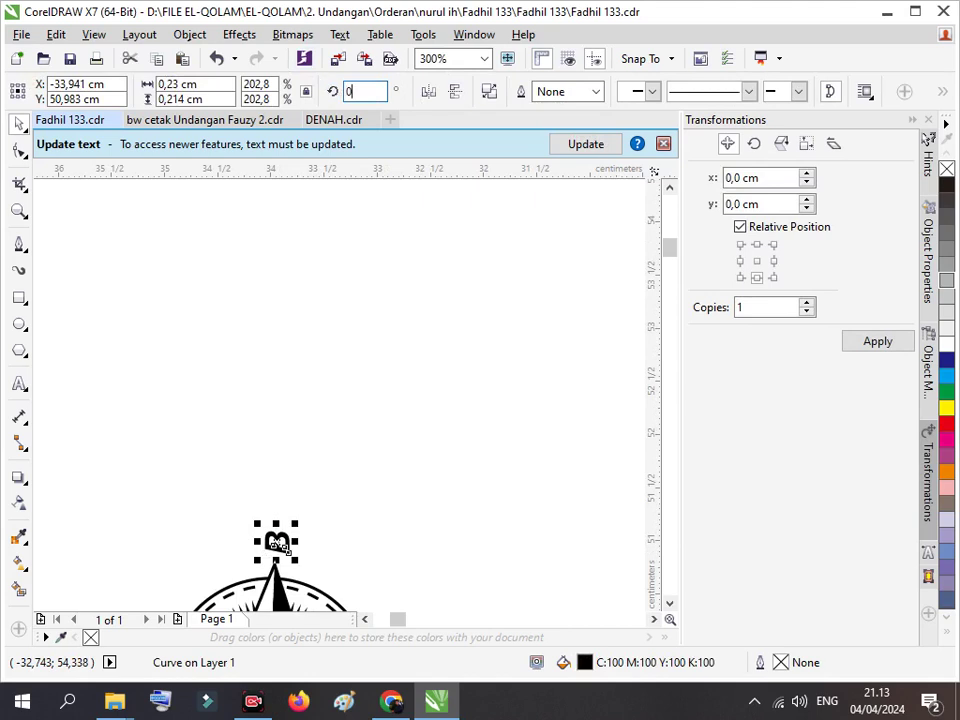
pyautogui.write('0')
pyautogui.press('Return')
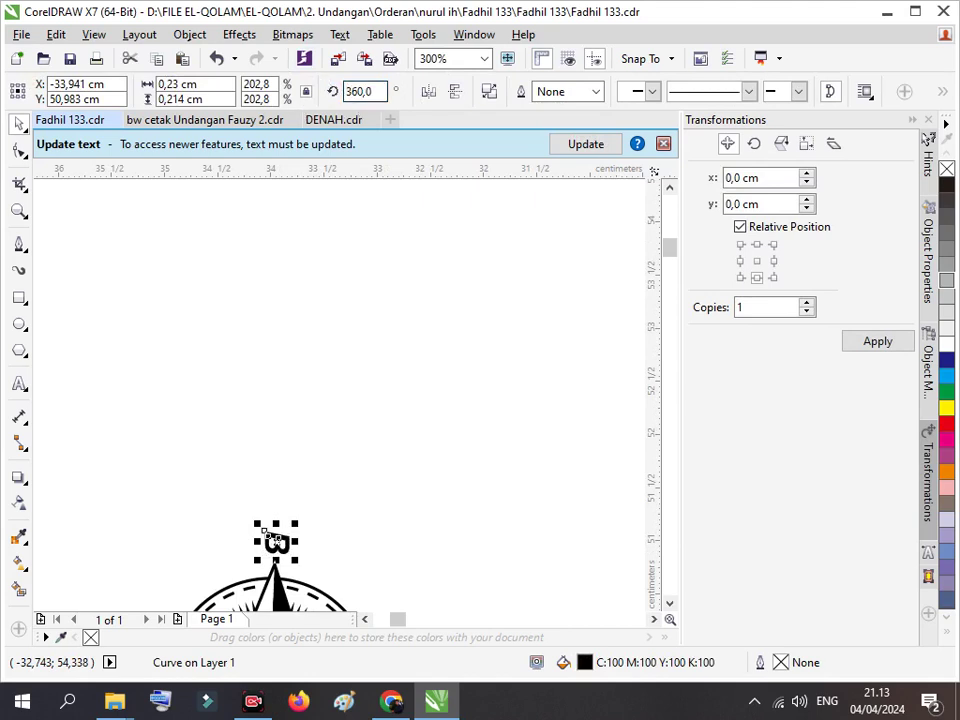
pyautogui.write('90')
pyautogui.press('Return')
pyautogui.scroll(-2, 455, 206)
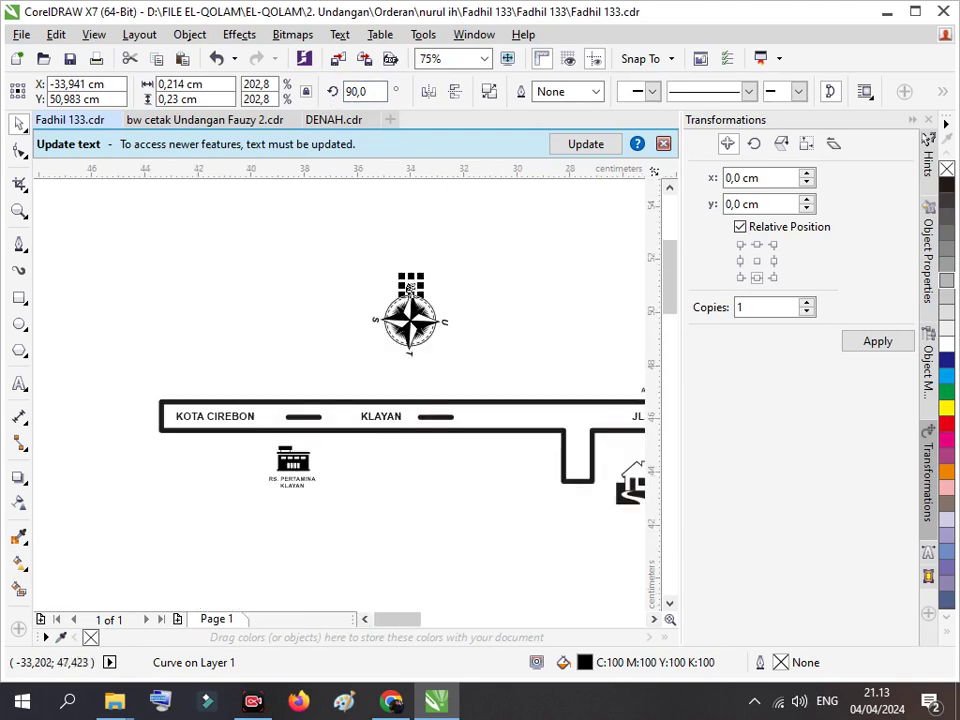
pyautogui.scroll(1, 424, 330)
# Step: Set the U, S and T letters' rotation angles to 90° each
pyautogui.click(465, 313)
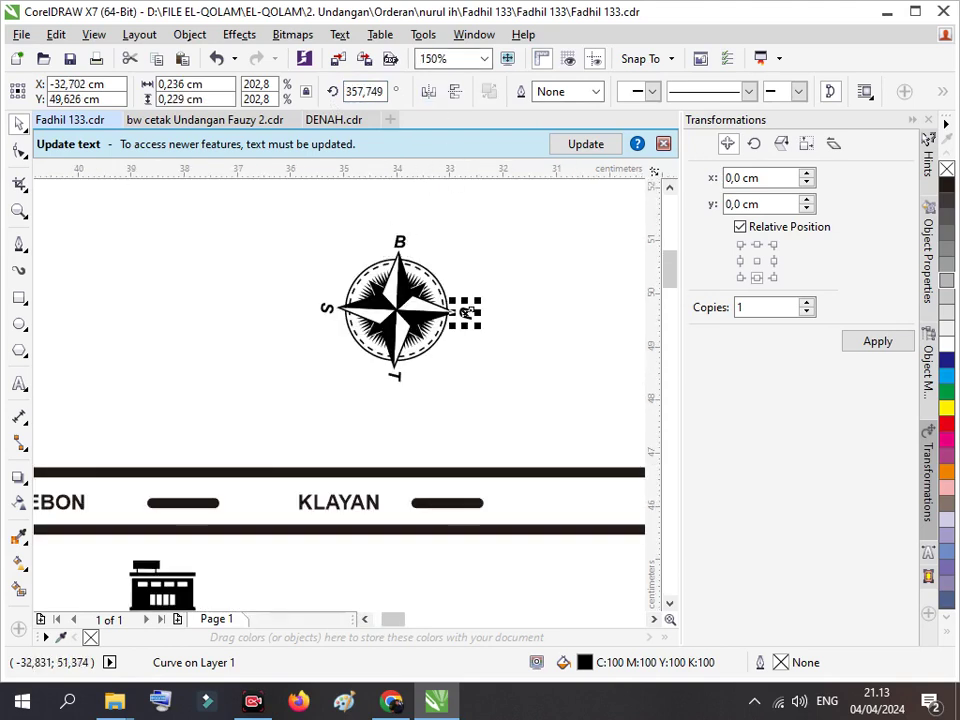
pyautogui.click(364, 91)
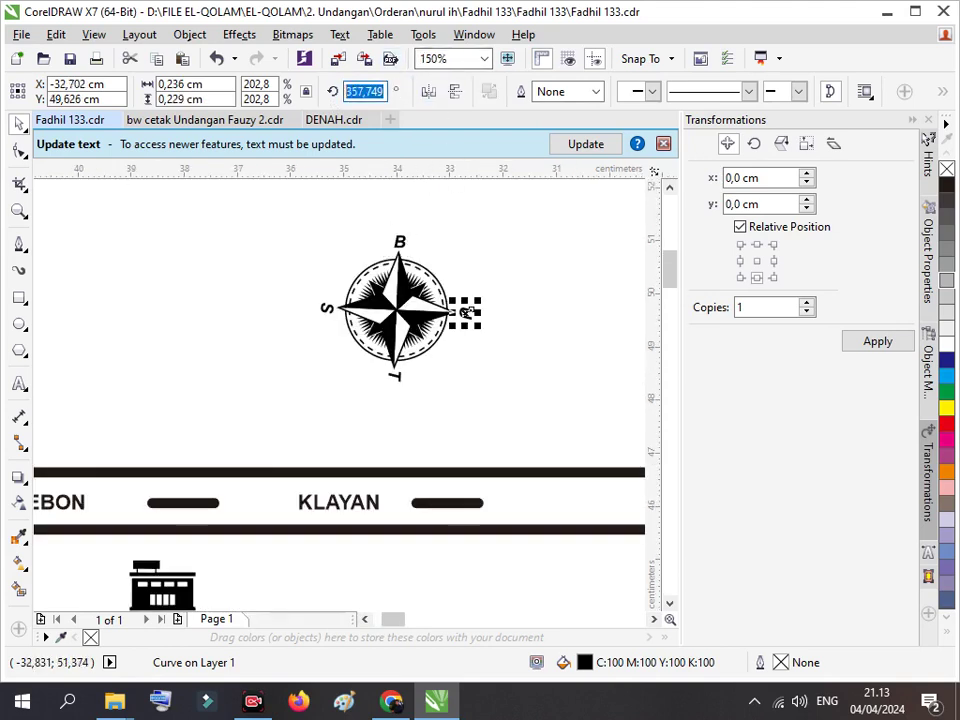
pyautogui.write('90')
pyautogui.press('Return')
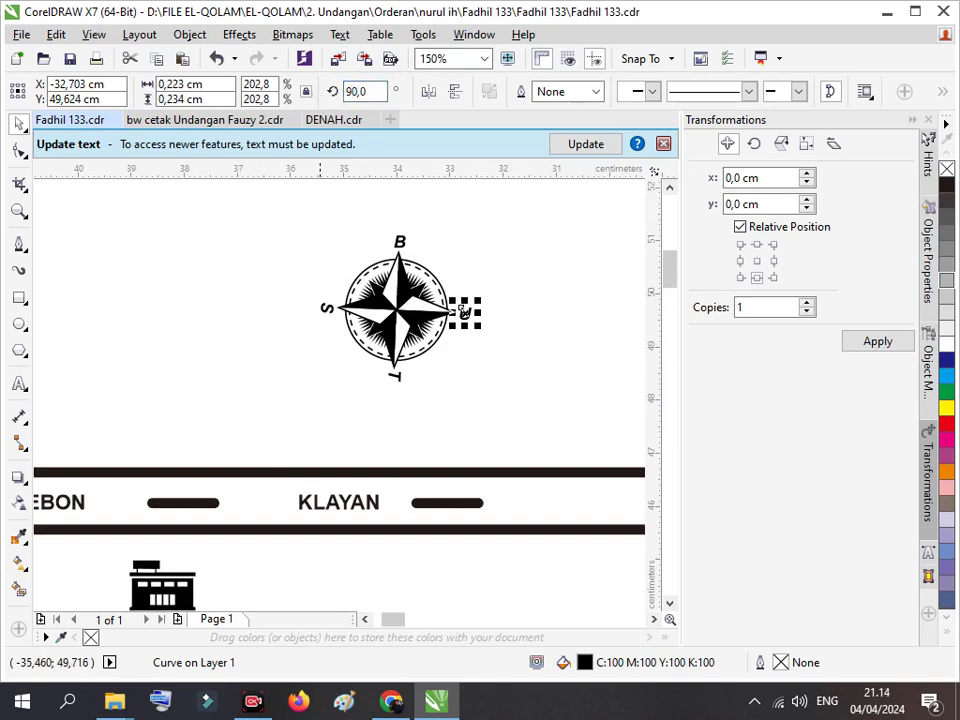
pyautogui.click(325, 307)
pyautogui.click(364, 91)
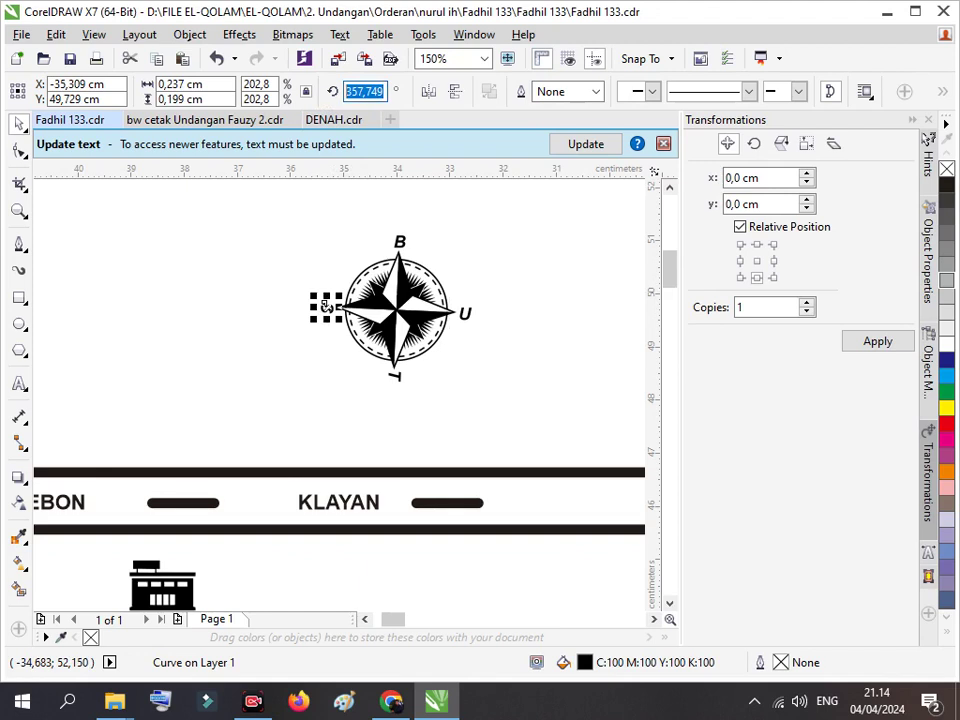
pyautogui.write('90')
pyautogui.press('Return')
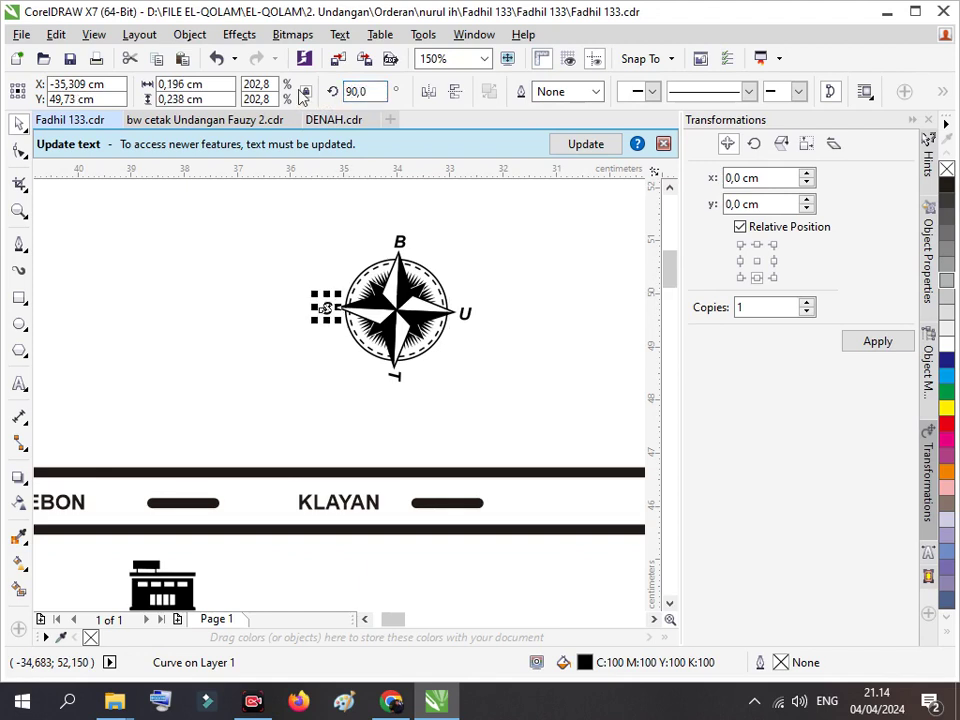
pyautogui.click(393, 375)
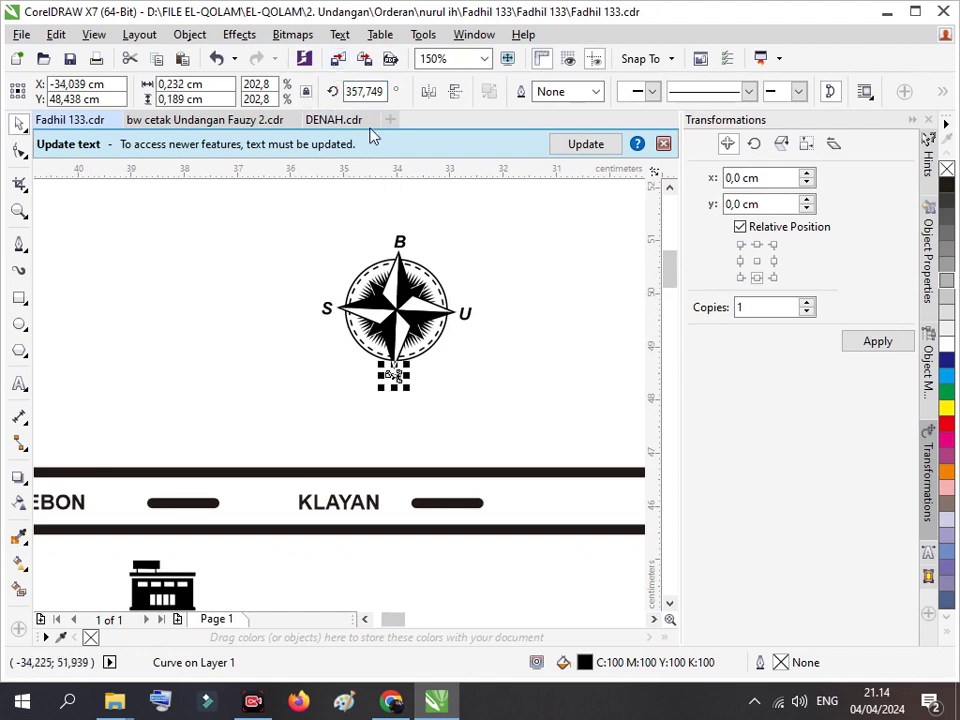
pyautogui.click(364, 91)
pyautogui.press('BackSpace')
pyautogui.hotkey('ctrl', 'z')
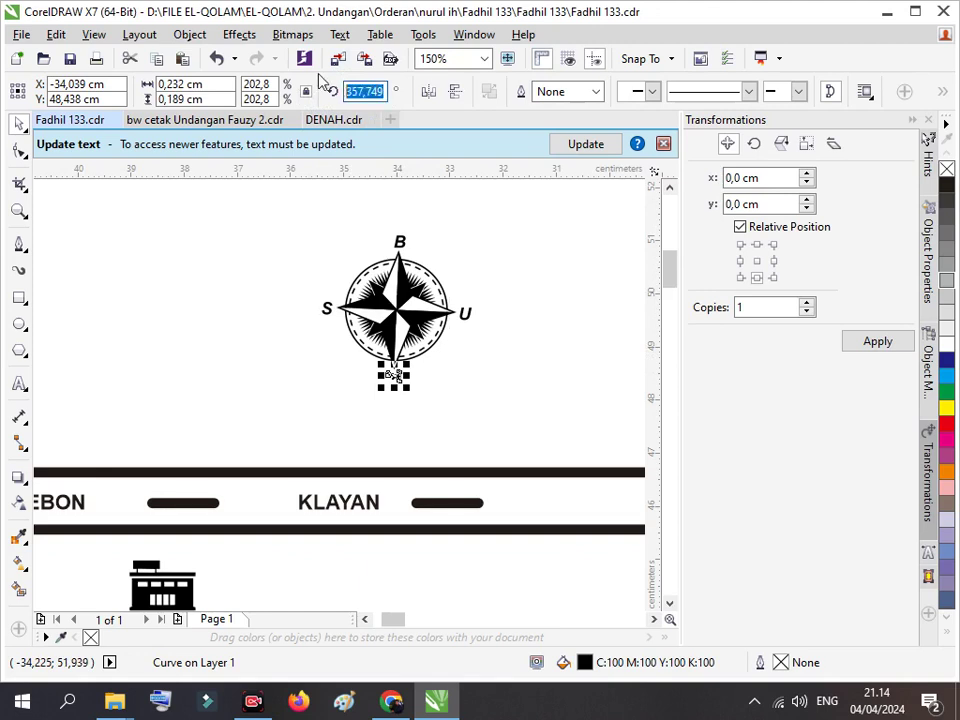
pyautogui.write('90')
pyautogui.press('Return')
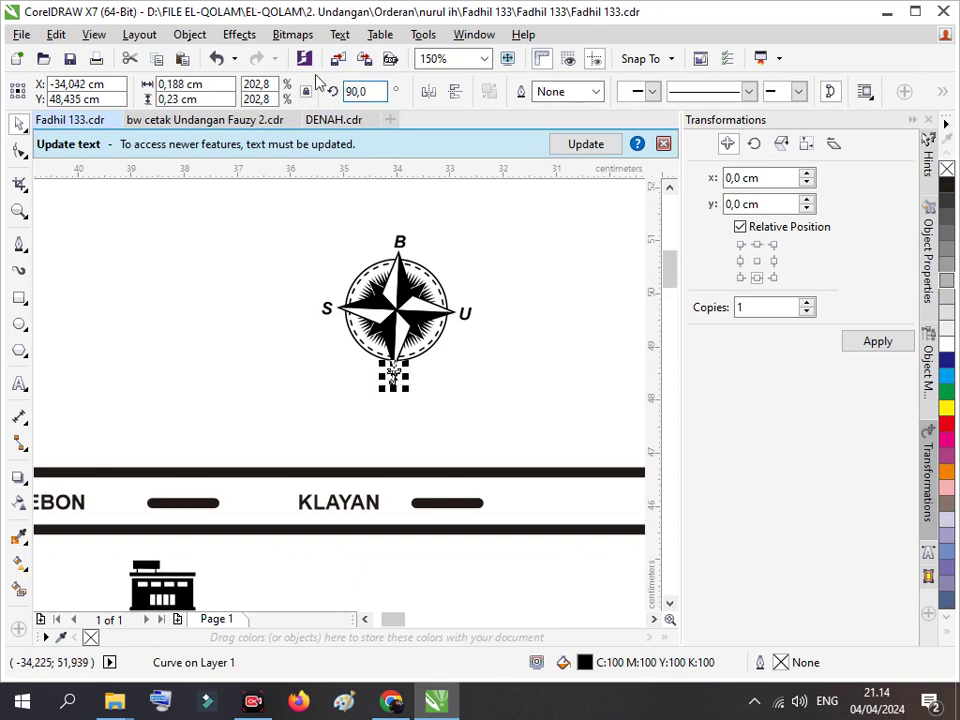
pyautogui.scroll(-5, 414, 333)
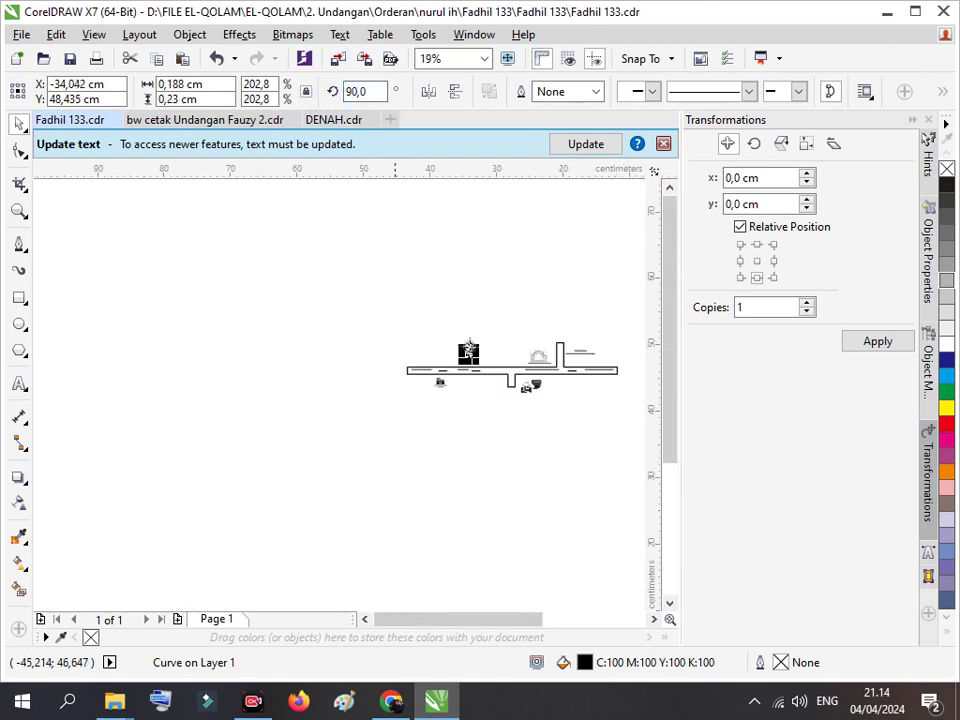
# Step: Group the 17 map objects, shrink it to about 11 × 2.9 cm on the invitation, and mirror both ways
pyautogui.moveTo(437, 348); pyautogui.dragTo(643, 407)
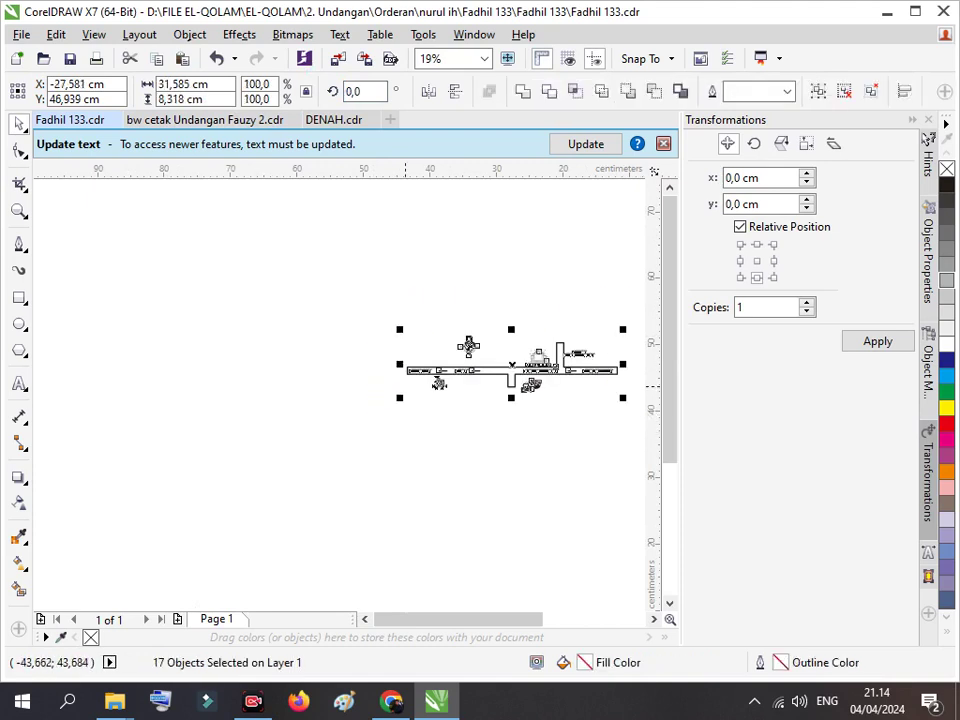
pyautogui.hotkey('ctrl', 'g')
pyautogui.scroll(-1, 293, 367)
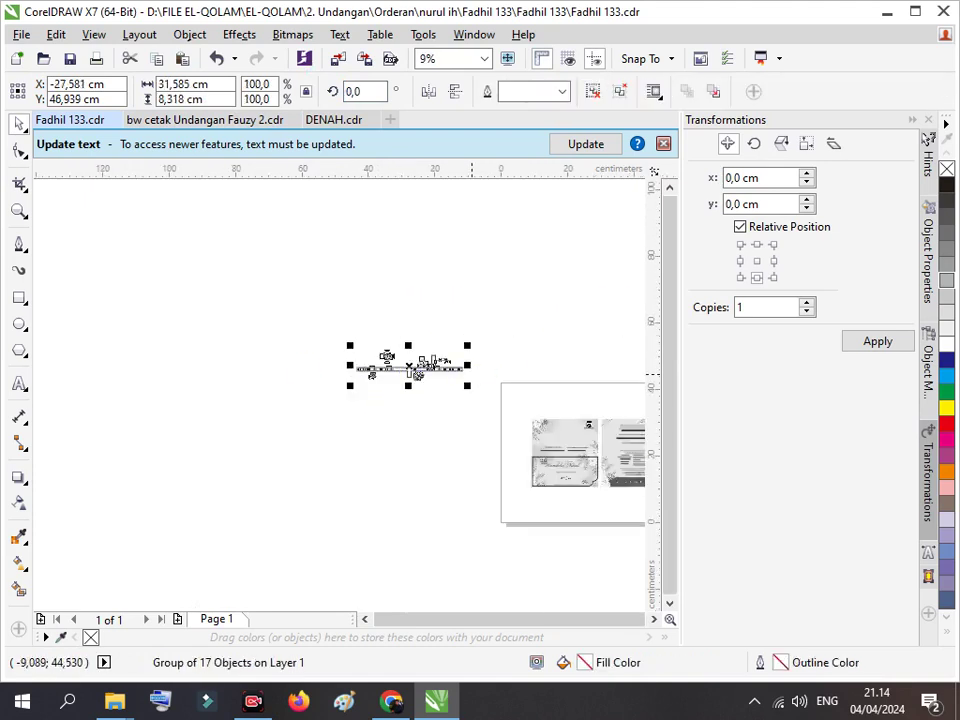
pyautogui.moveTo(465, 381); pyautogui.dragTo(576, 435)
pyautogui.scroll(4, 576, 435)
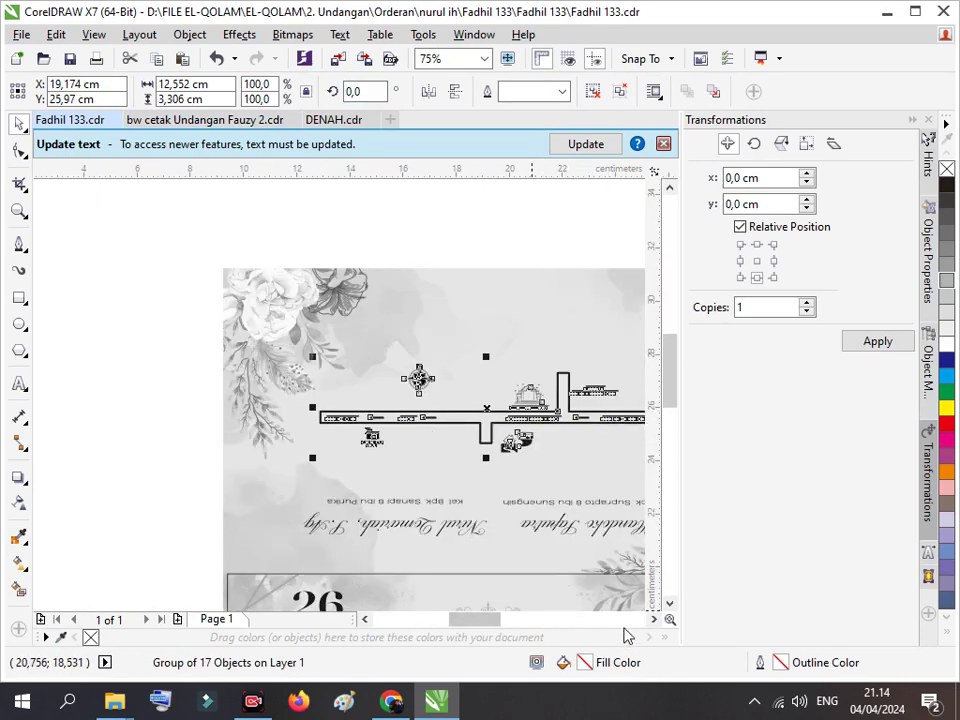
pyautogui.moveTo(490, 621); pyautogui.dragTo(512, 622)
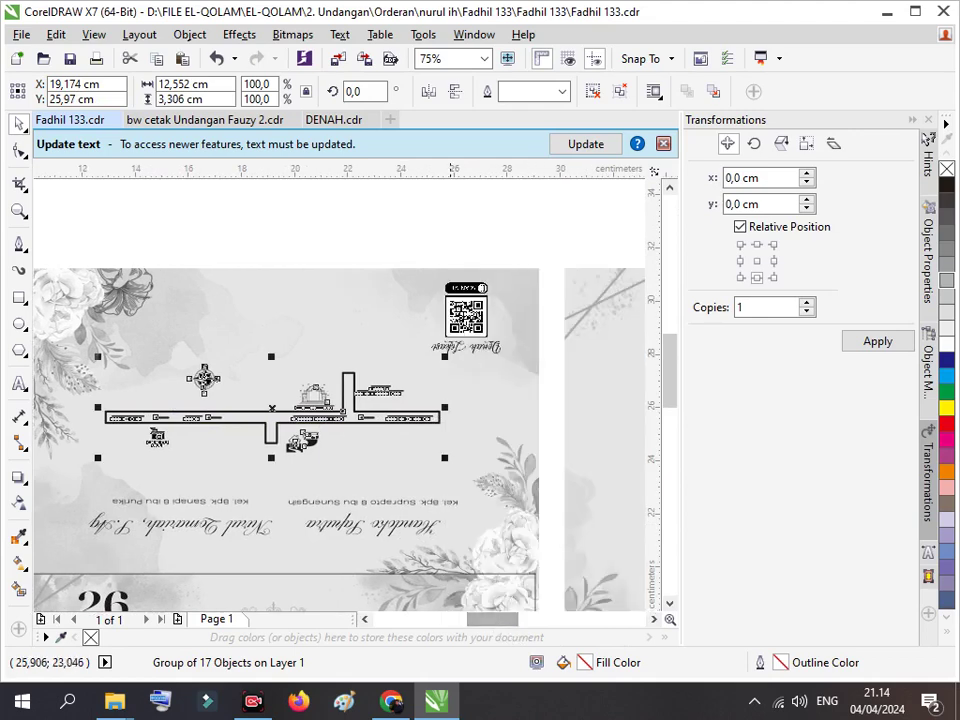
pyautogui.moveTo(443, 459); pyautogui.dragTo(405, 448)
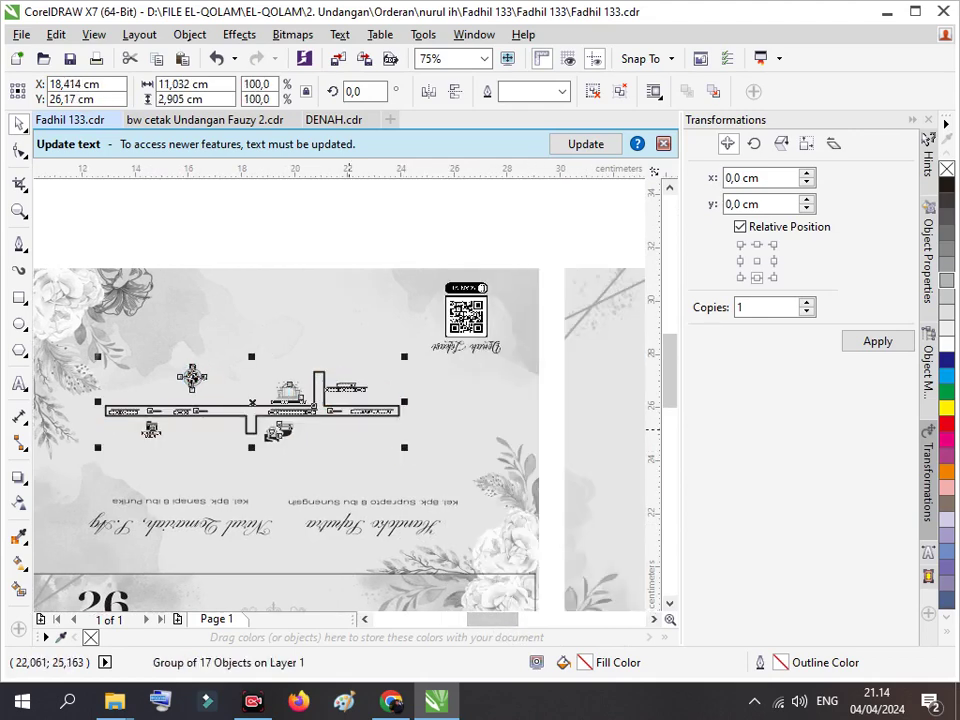
pyautogui.moveTo(342, 414); pyautogui.dragTo(375, 370)
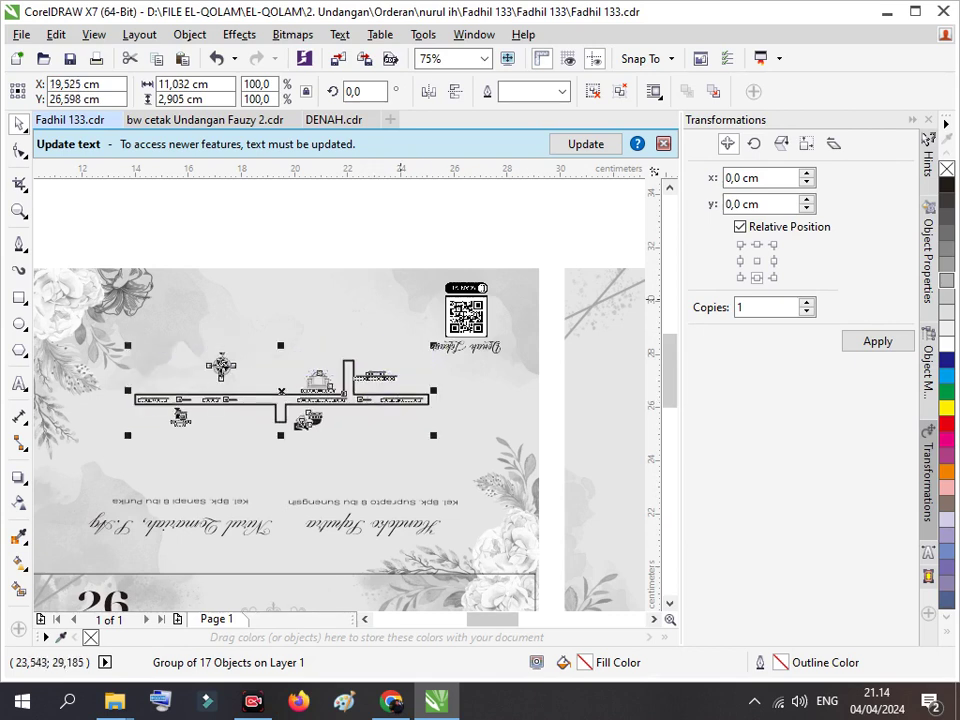
pyautogui.click(455, 93)
pyautogui.click(428, 92)
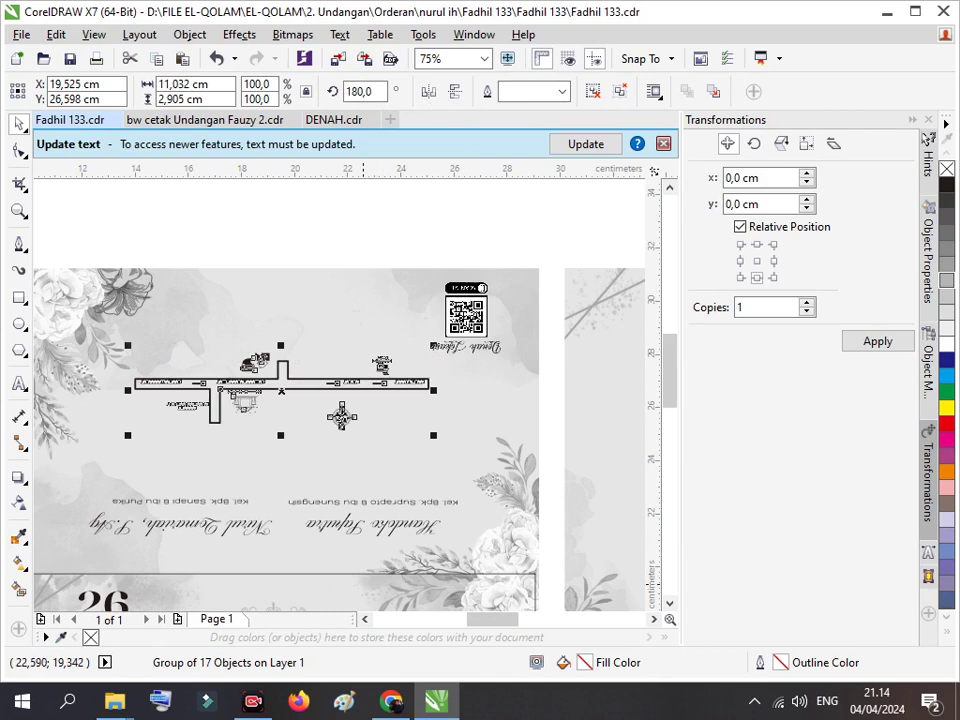
# Step: Centre the location map group horizontally on the card
pyautogui.keyDown('shift'); pyautogui.click(273, 580); pyautogui.keyUp('shift')
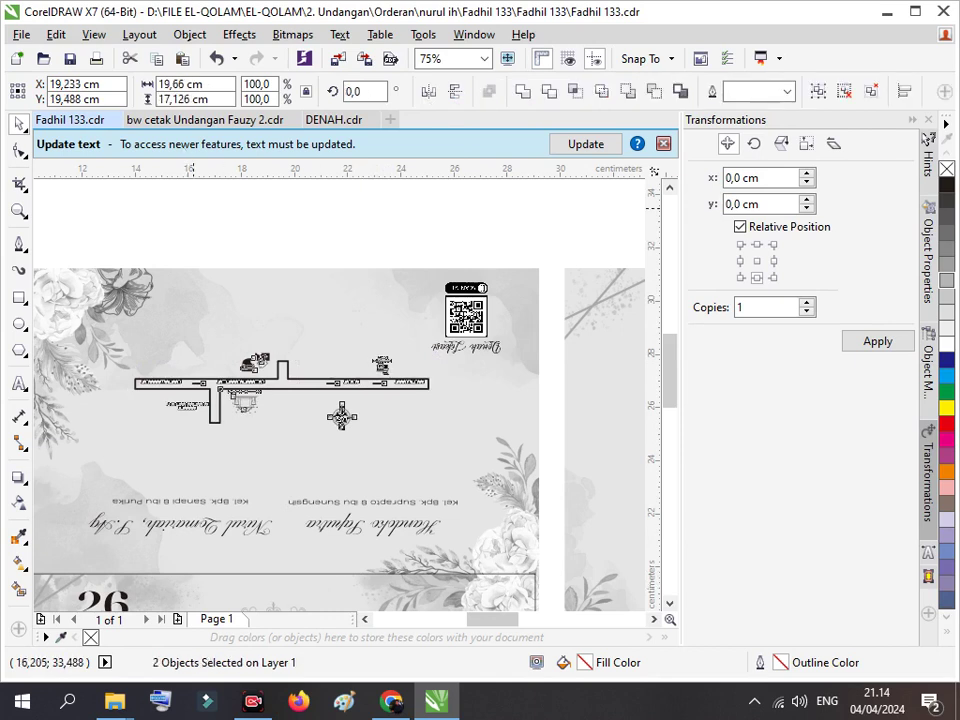
pyautogui.click(194, 205)
pyautogui.click(269, 378)
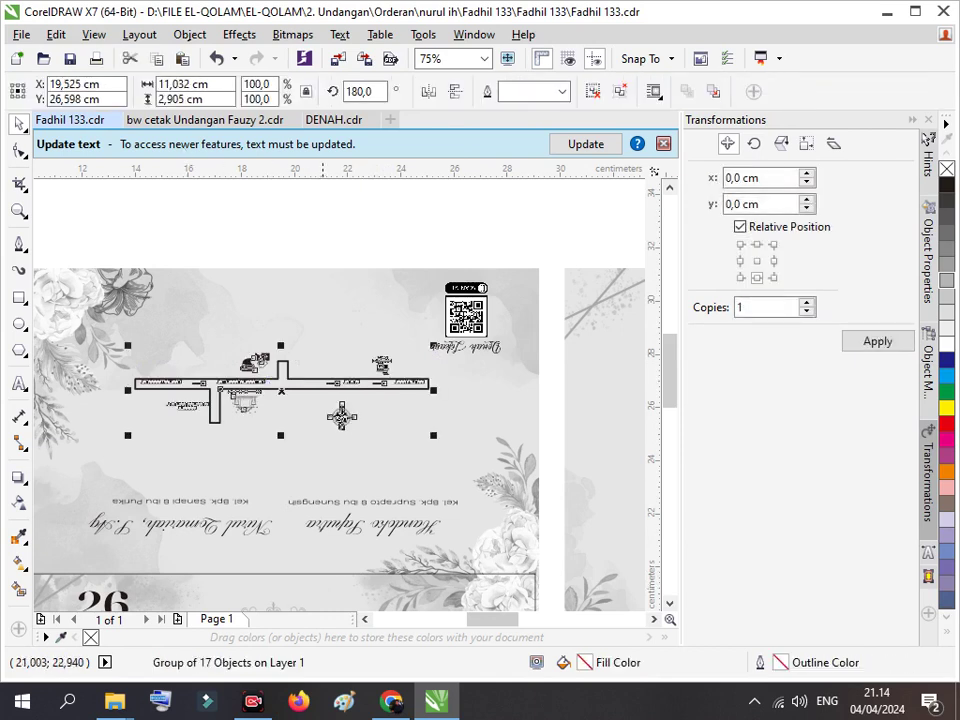
pyautogui.keyDown('shift'); pyautogui.click(273, 580); pyautogui.keyUp('shift')
pyautogui.press('Left')
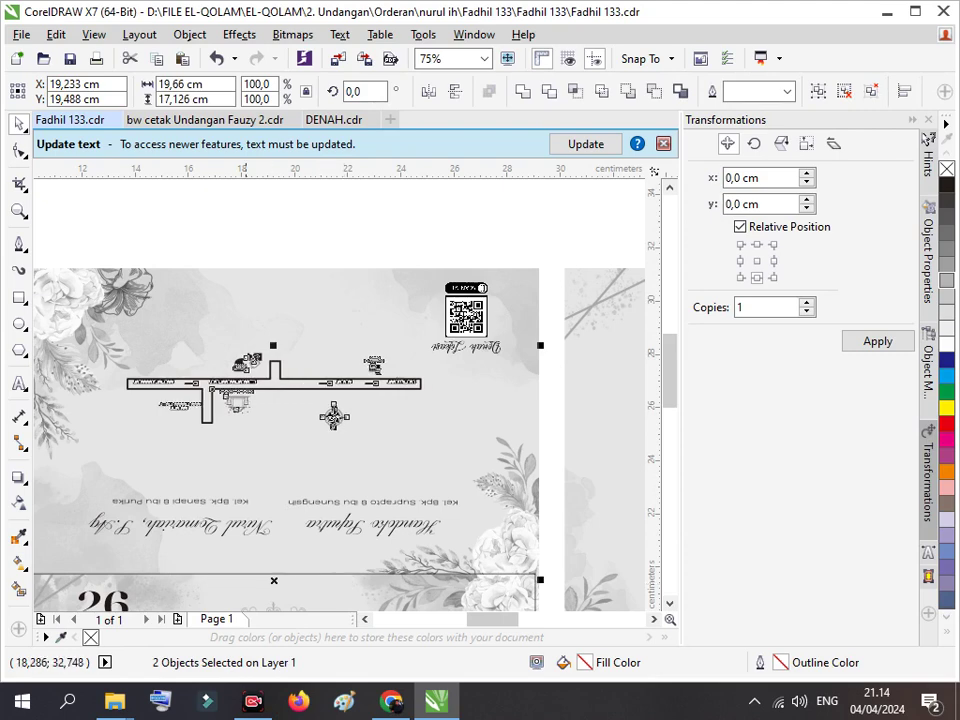
pyautogui.press('Escape')
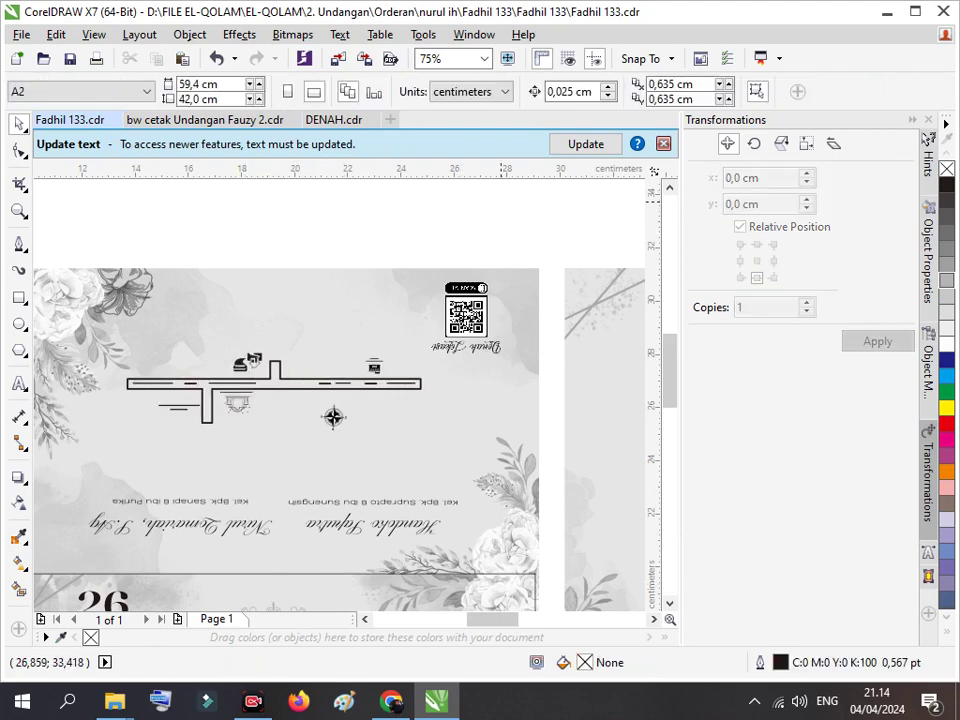
# Step: Move the QR code and its title above the map, centre them on it, and lower the map slightly
pyautogui.moveTo(525, 344); pyautogui.dragTo(525, 358)
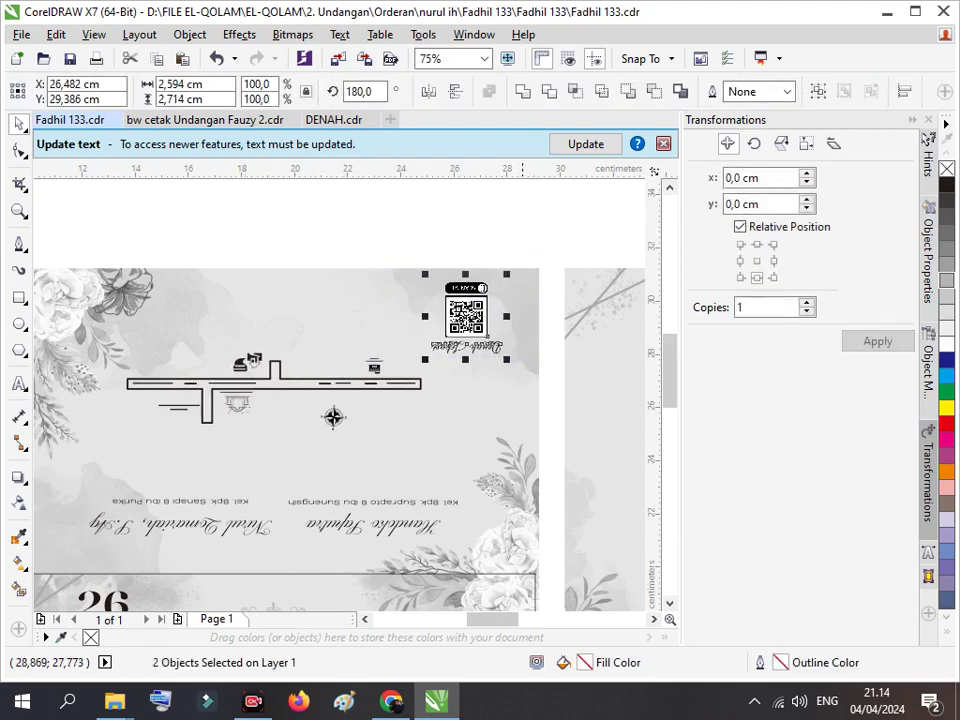
pyautogui.moveTo(470, 312); pyautogui.dragTo(303, 304)
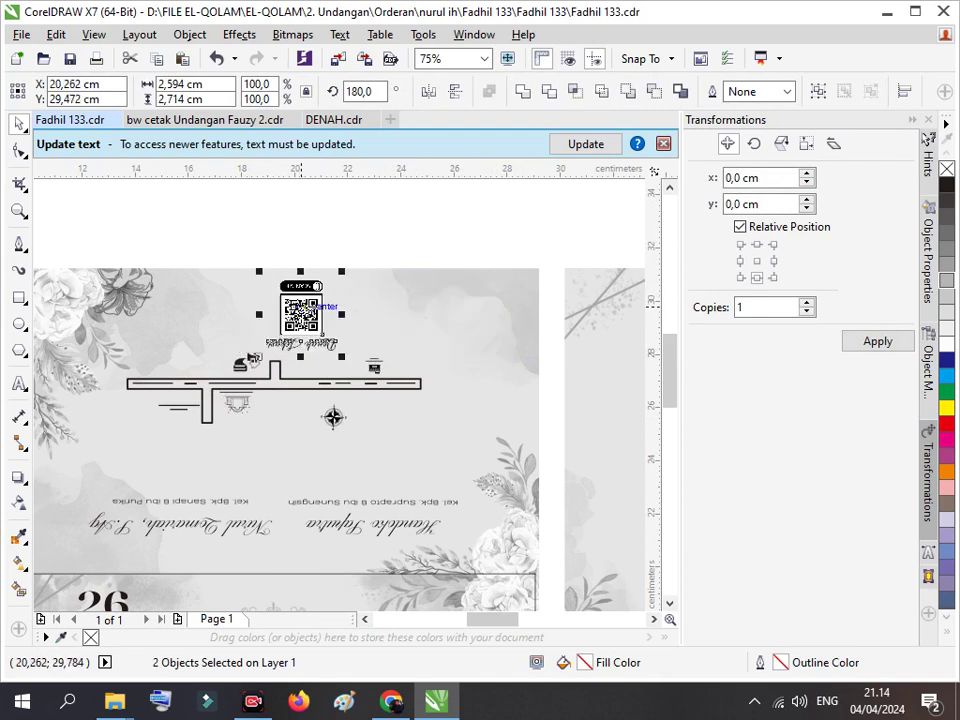
pyautogui.keyDown('shift'); pyautogui.click(268, 385); pyautogui.keyUp('shift')
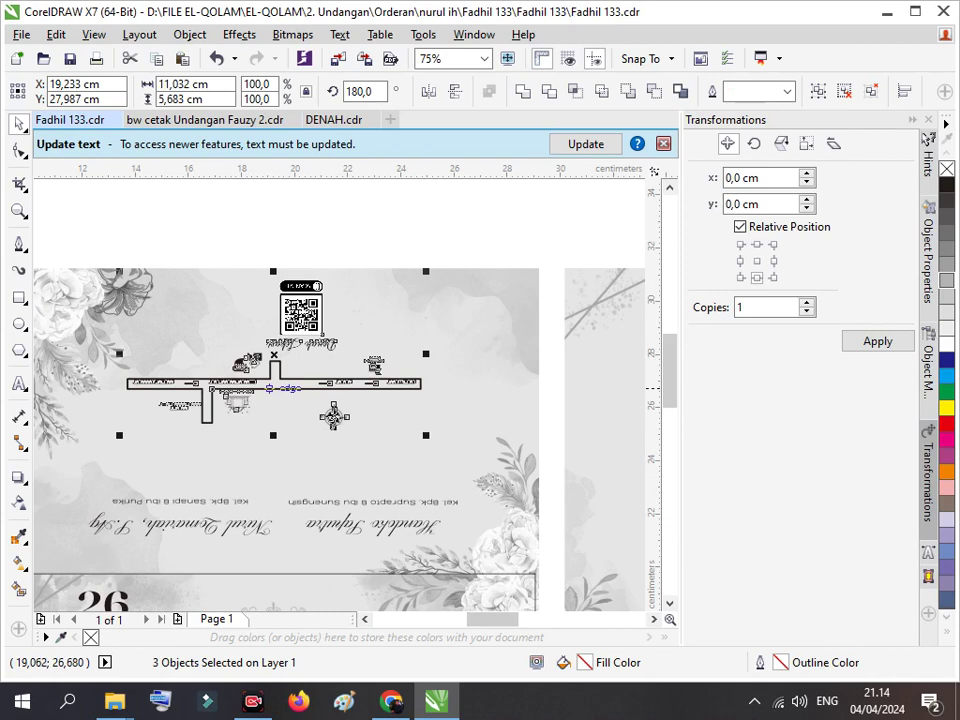
pyautogui.press('c')
pyautogui.press('Escape')
pyautogui.click(333, 416)
pyautogui.moveTo(333, 416); pyautogui.dragTo(335, 428)
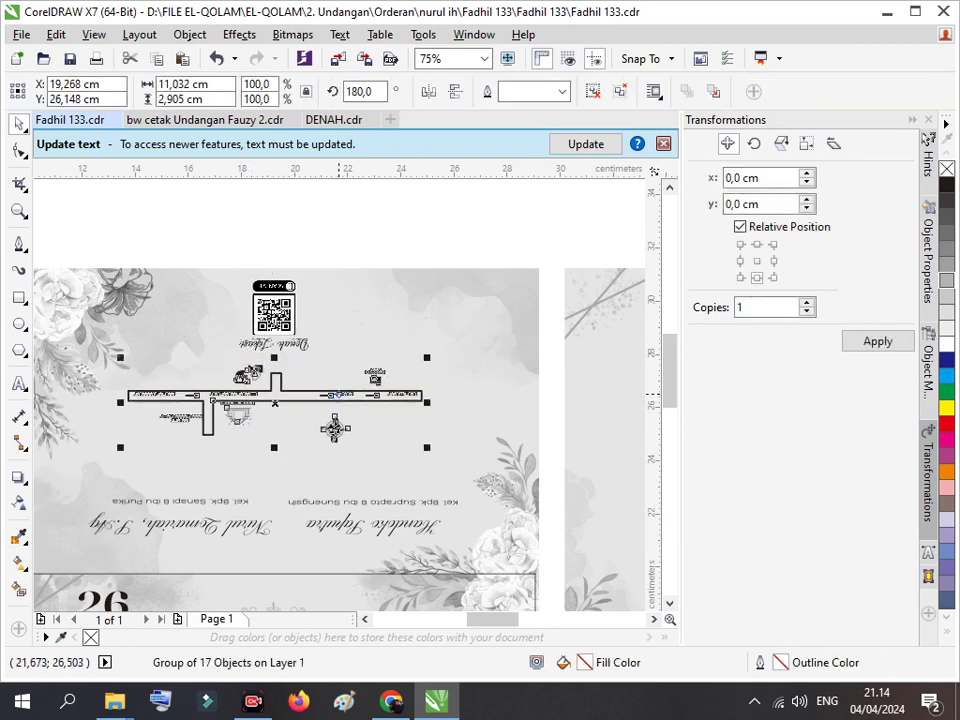
pyautogui.keyDown('alt'); pyautogui.keyDown('shift'); pyautogui.click(334, 428); pyautogui.keyUp('shift'); pyautogui.keyUp('alt')
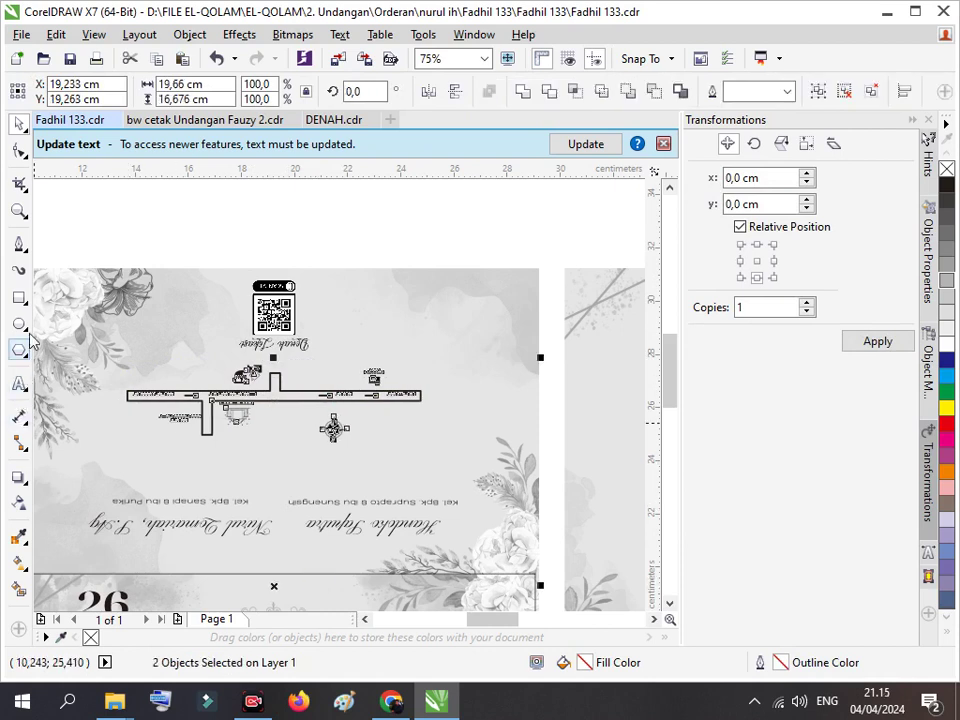
# Step: Draw a long horizontal Freehand line below the map with a 4 pt outline
pyautogui.click(18, 243)
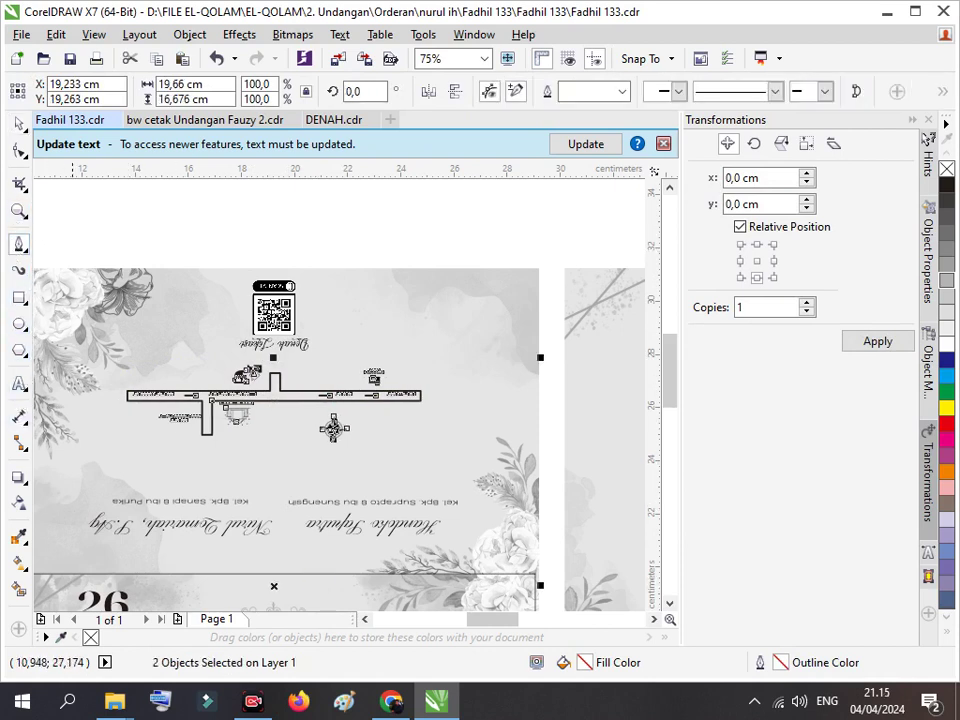
pyautogui.click(85, 478)
pyautogui.click(424, 478)
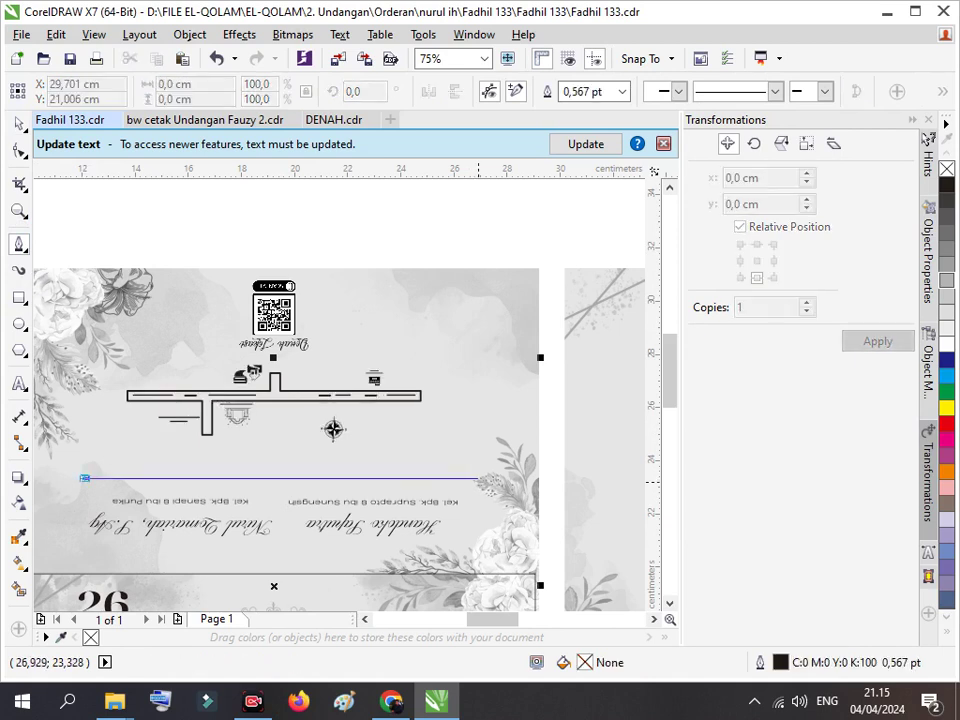
pyautogui.click(484, 479)
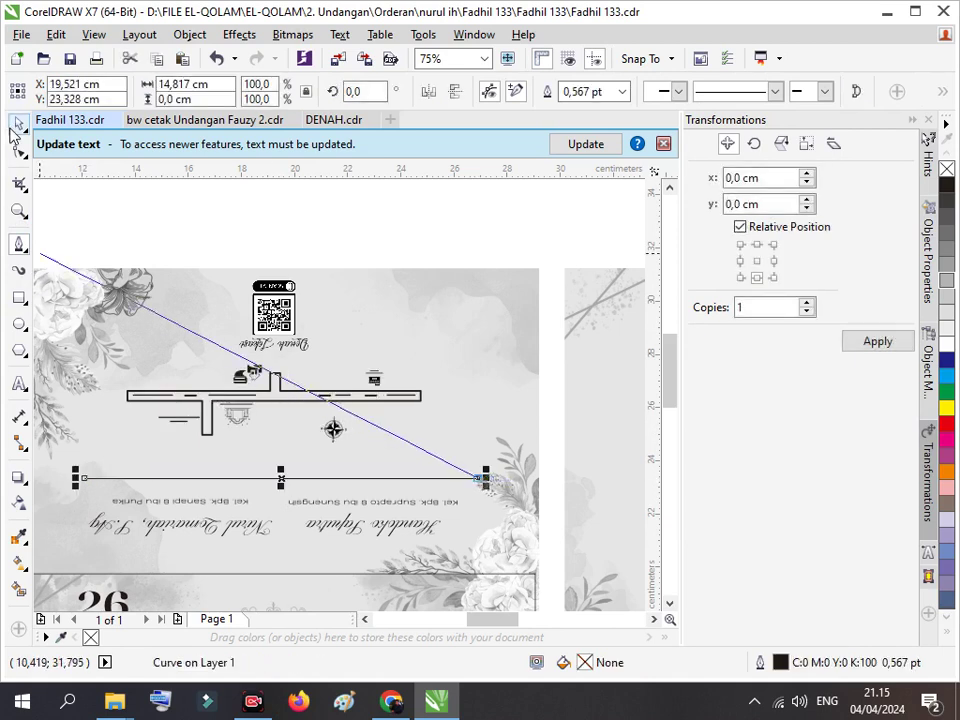
pyautogui.click(18, 122)
pyautogui.click(596, 92)
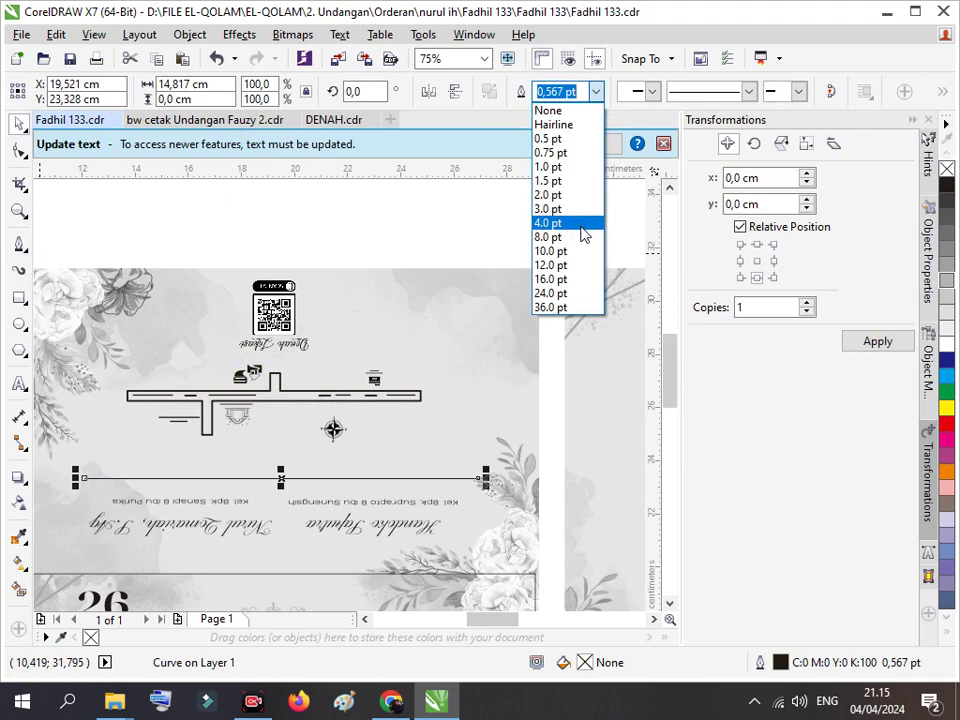
pyautogui.click(550, 223)
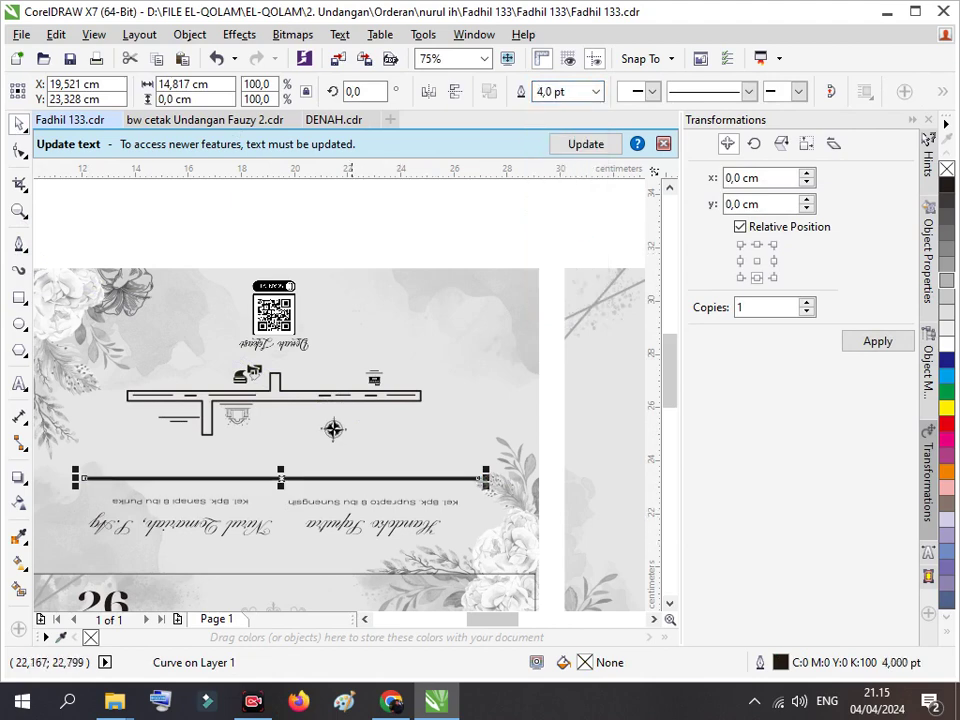
pyautogui.moveTo(352, 480)
pyautogui.mouseDown()
pyautogui.moveTo(352, 488)
pyautogui.moveTo(349, 480)
pyautogui.mouseUp()
# Step: Thin the divider line's outline to 3 pt
pyautogui.scroll(2, 352, 488)
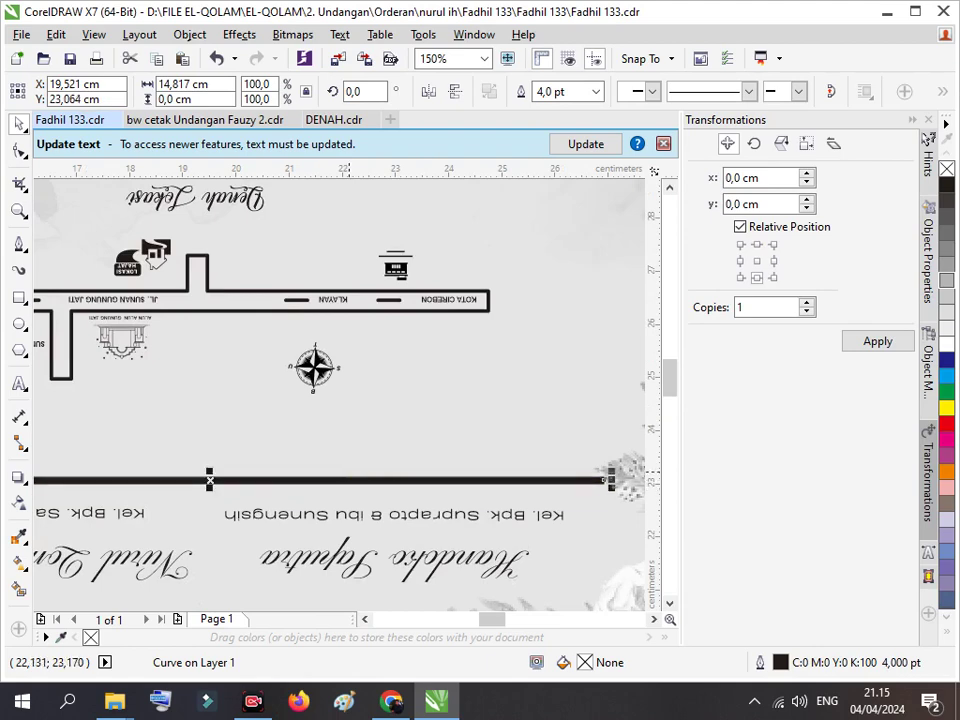
pyautogui.click(598, 92)
pyautogui.click(579, 210)
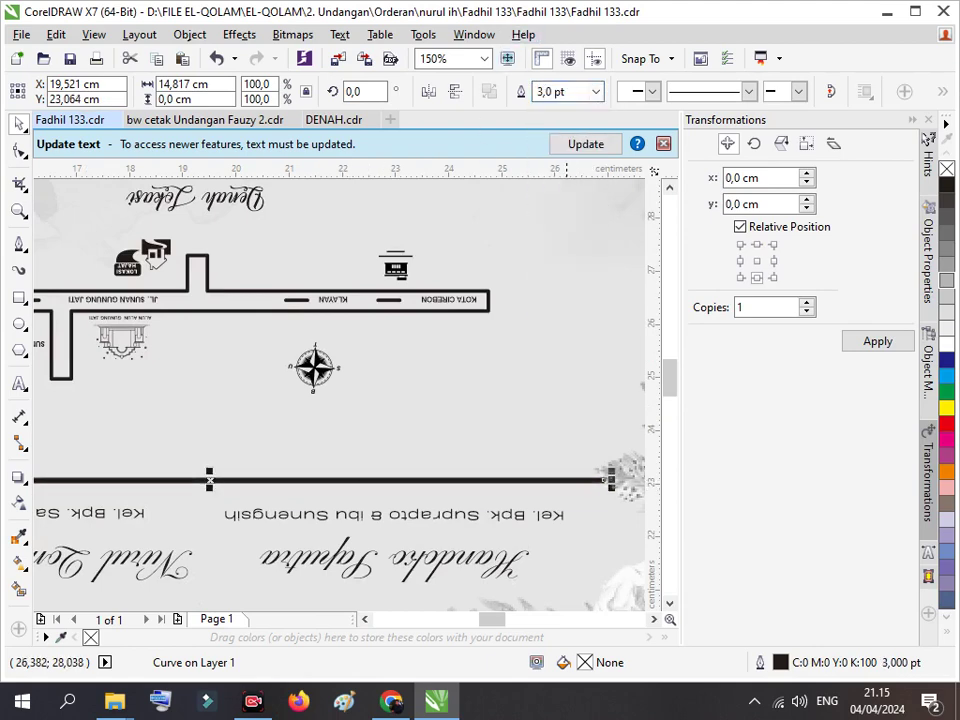
pyautogui.scroll(-2, 575, 203)
pyautogui.scroll(1, 520, 313)
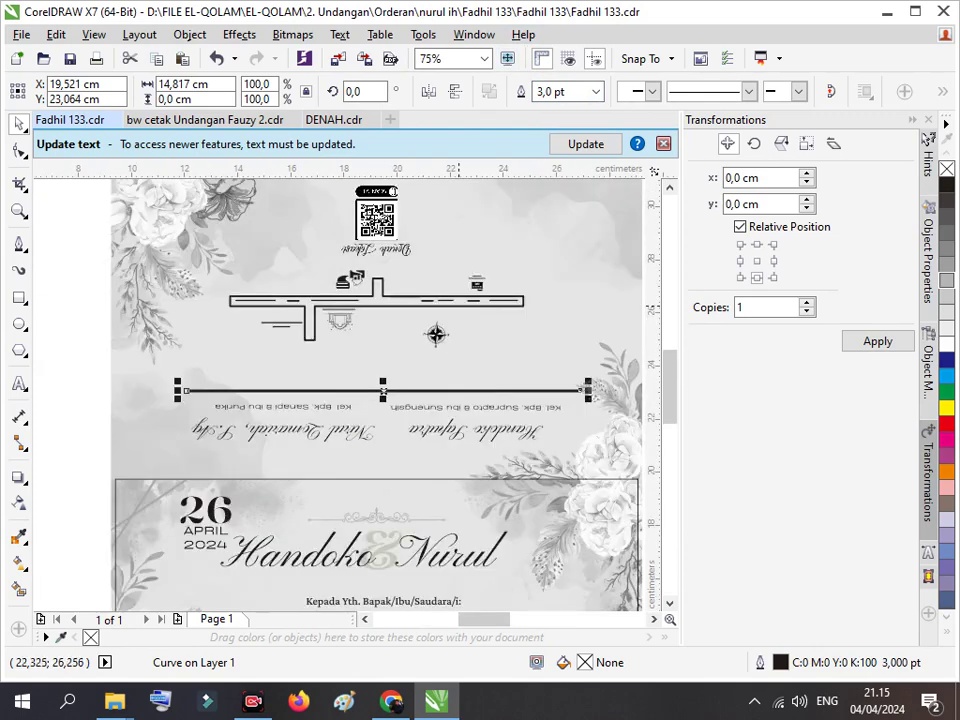
pyautogui.keyDown('shift'); pyautogui.click(435, 334); pyautogui.keyUp('shift')
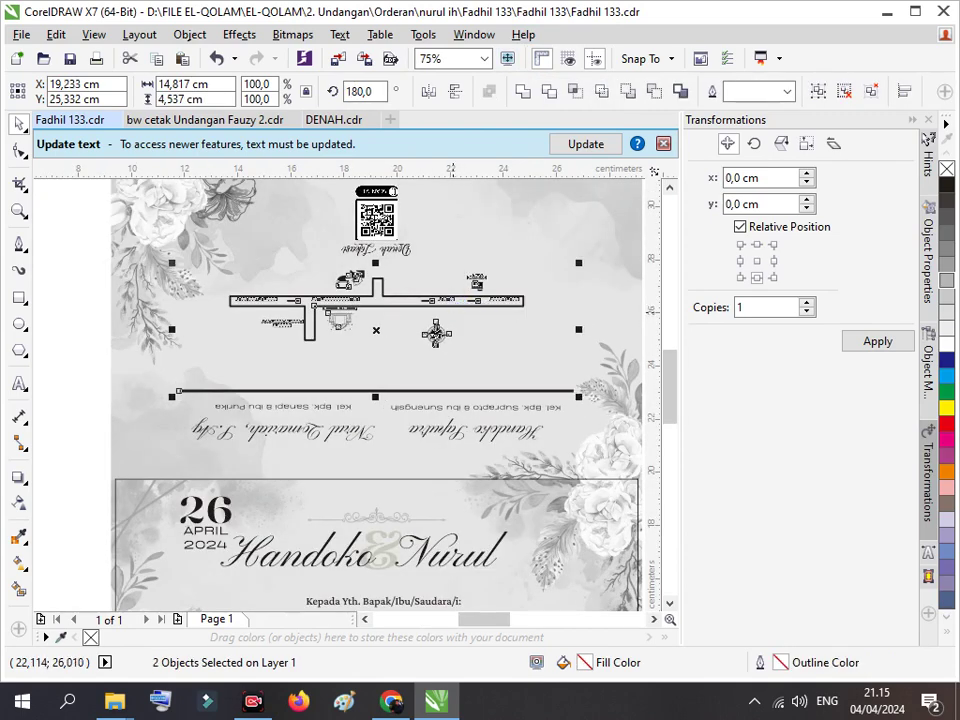
pyautogui.scroll(-1, 180, 364)
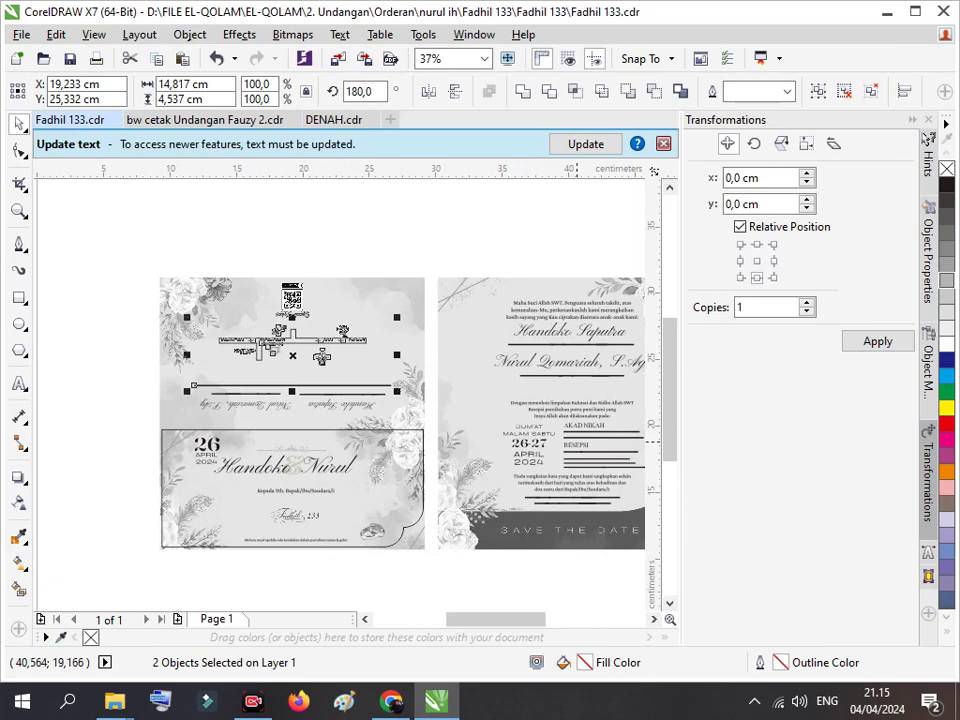
pyautogui.scroll(1, 572, 464)
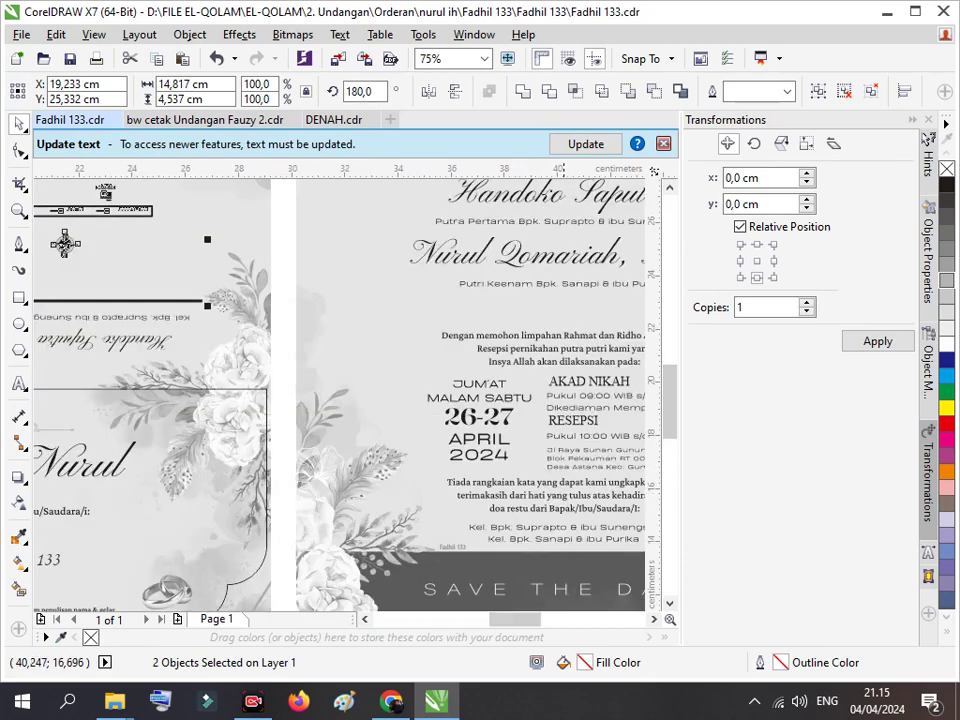
# Step: Copy the venue address text from the right page to between the map and divider line
pyautogui.click(572, 464)
pyautogui.moveTo(565, 464); pyautogui.dragTo(108, 271)
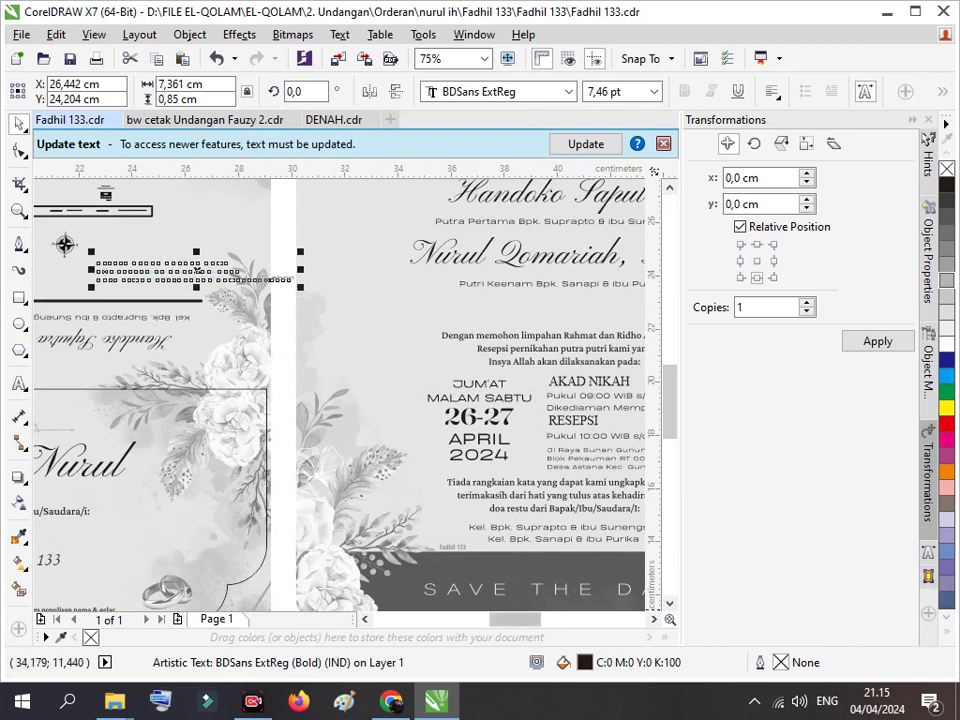
pyautogui.click(366, 619)
pyautogui.click(366, 621)
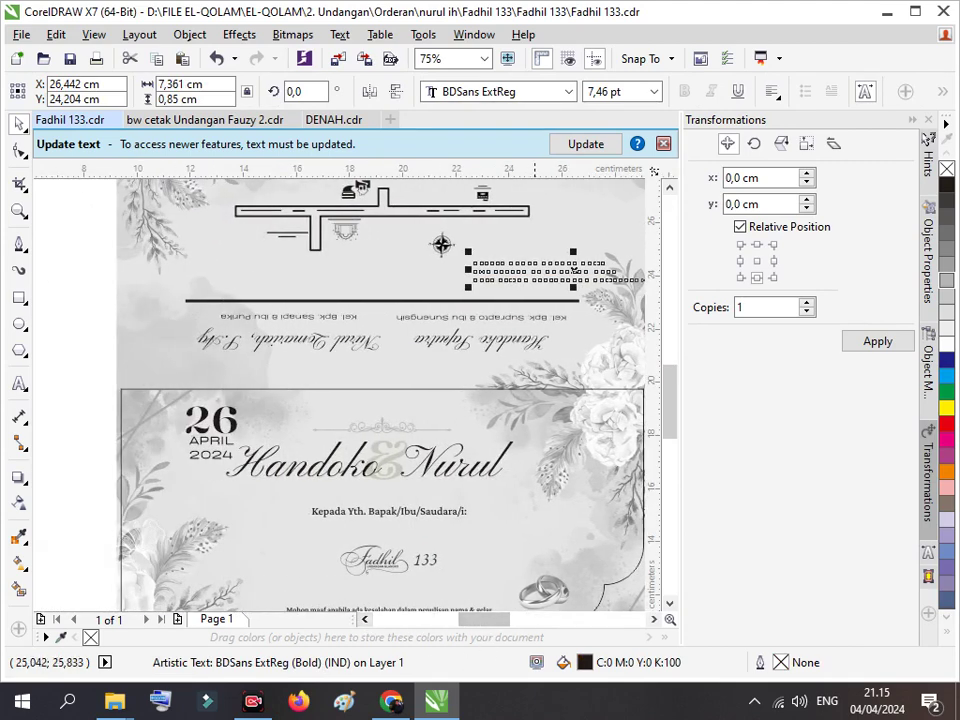
pyautogui.moveTo(516, 258); pyautogui.dragTo(327, 282)
pyautogui.scroll(3, 327, 282)
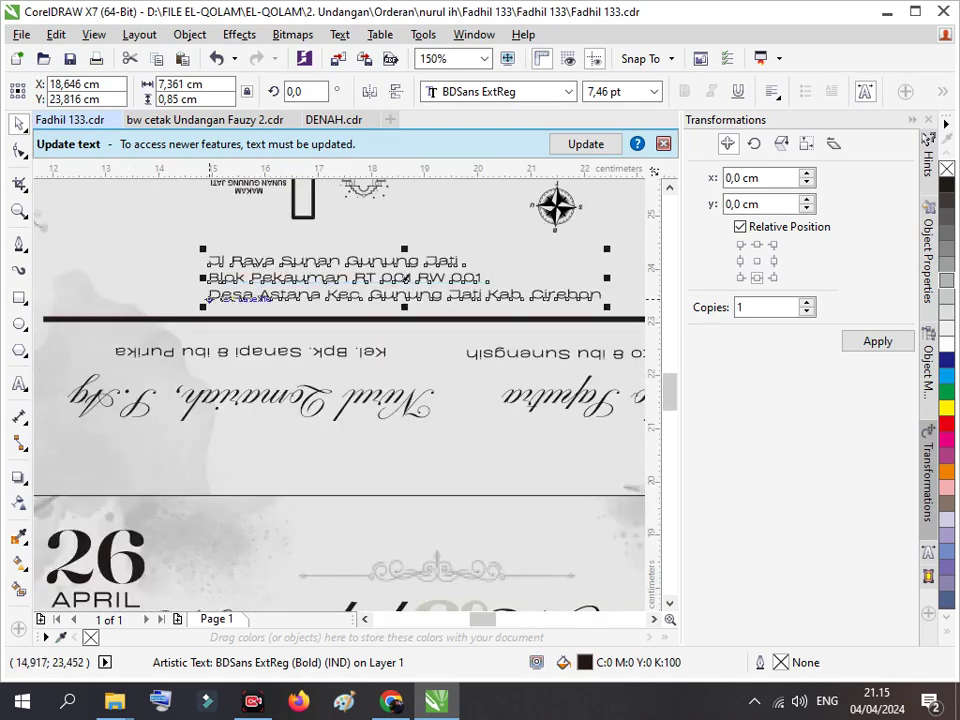
# Step: Rejoin the address lines and break them into two lines before 'Desa Astana'
pyautogui.doubleClick(209, 296)
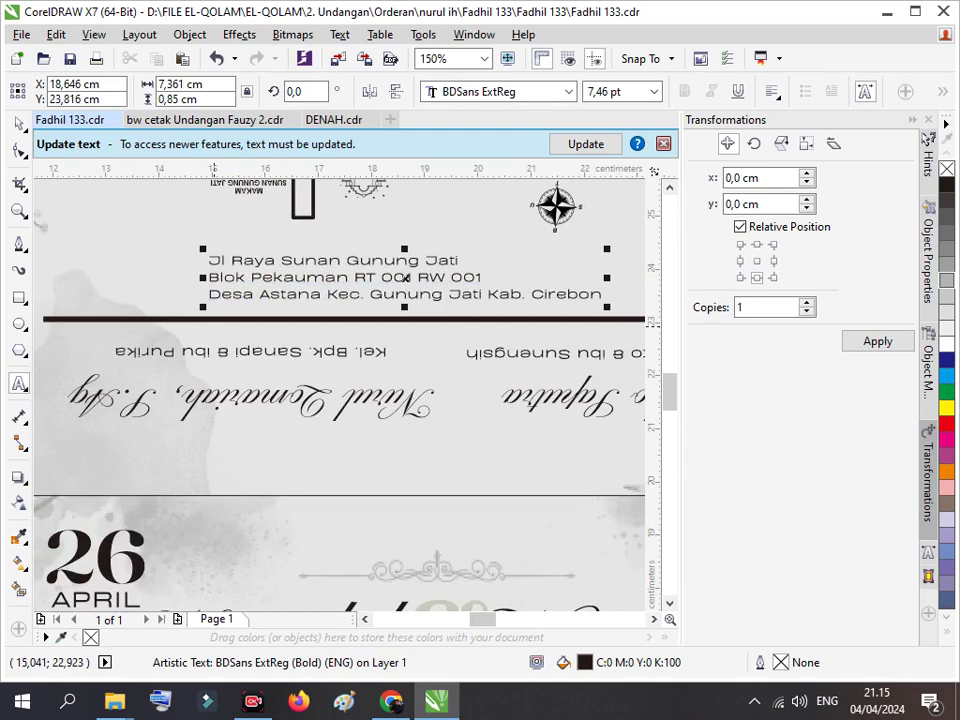
pyautogui.press('BackSpace')
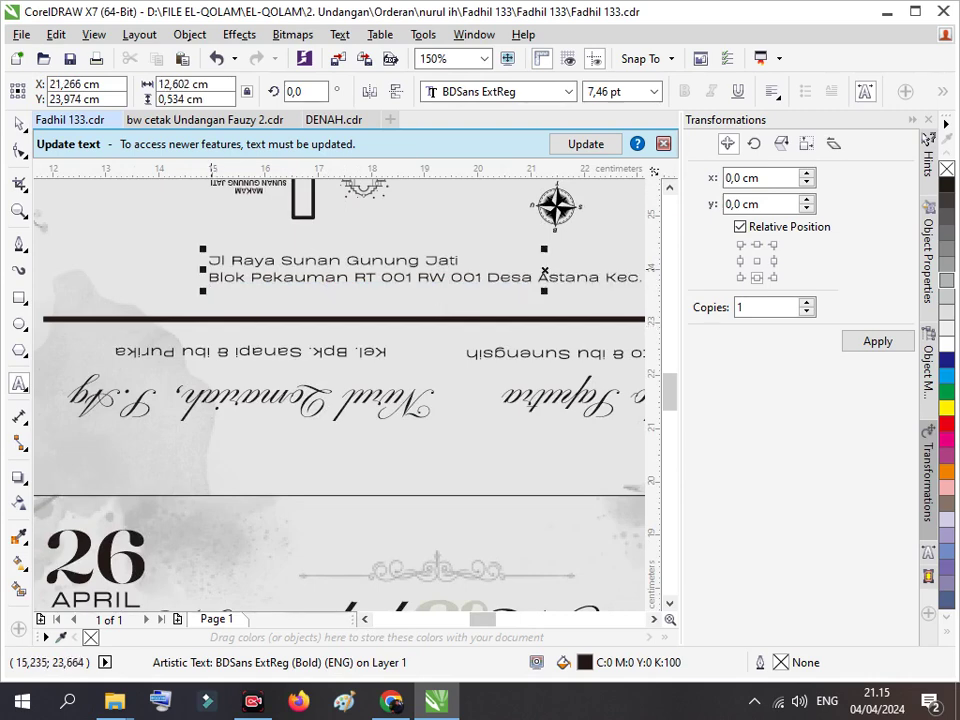
pyautogui.press('Home')
pyautogui.press('BackSpace')
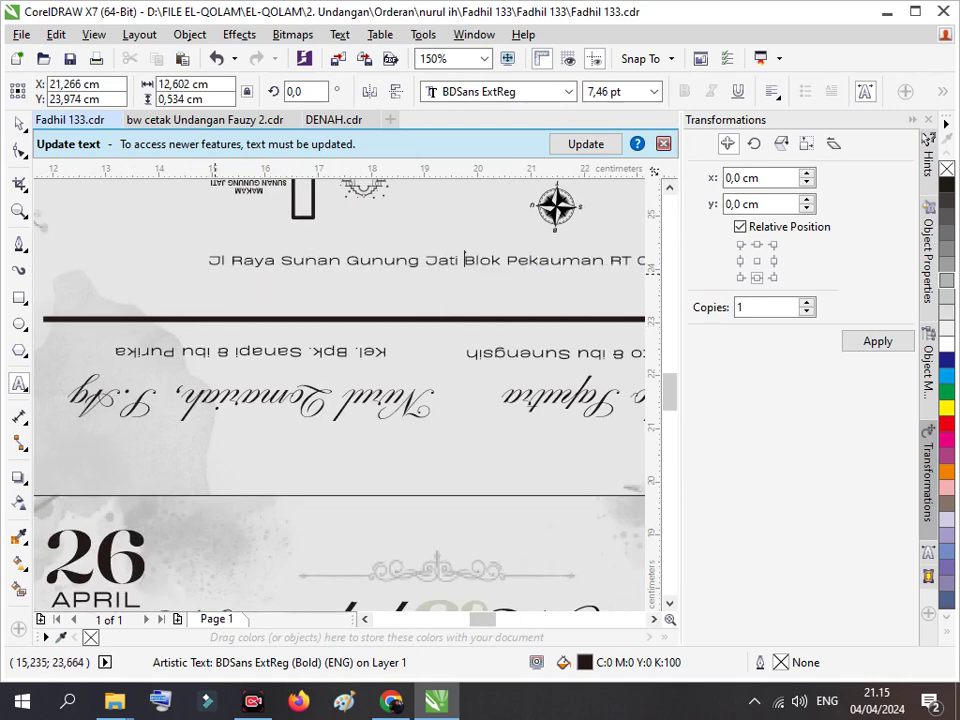
pyautogui.scroll(-2, 530, 275)
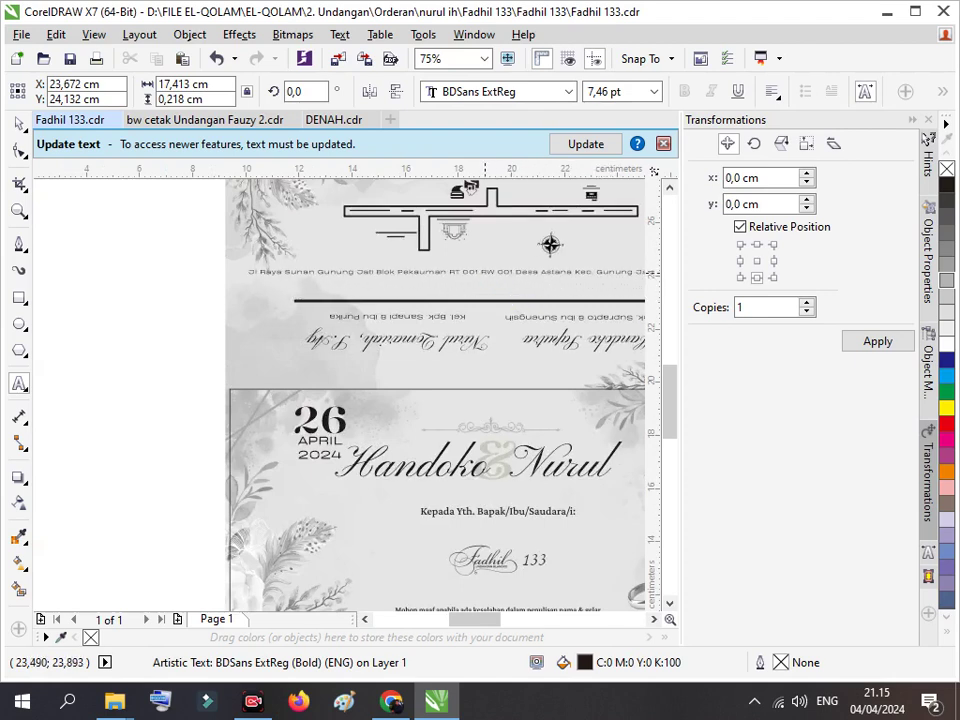
pyautogui.press('Return')
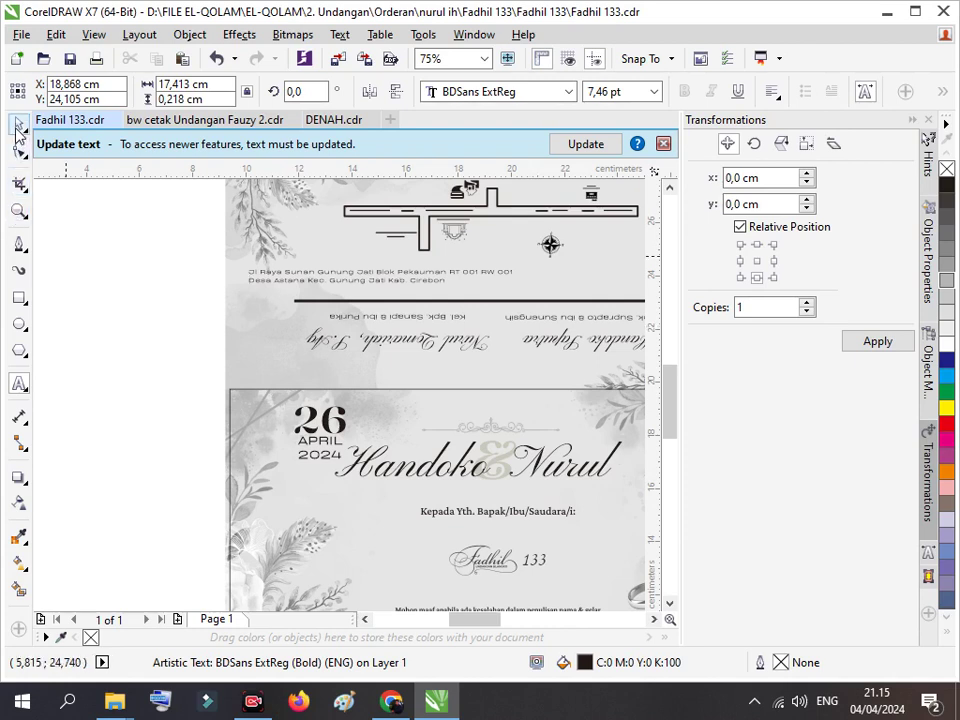
# Step: Centre-align the two address lines and centre the address horizontally on the card
pyautogui.click(18, 125)
pyautogui.click(771, 91)
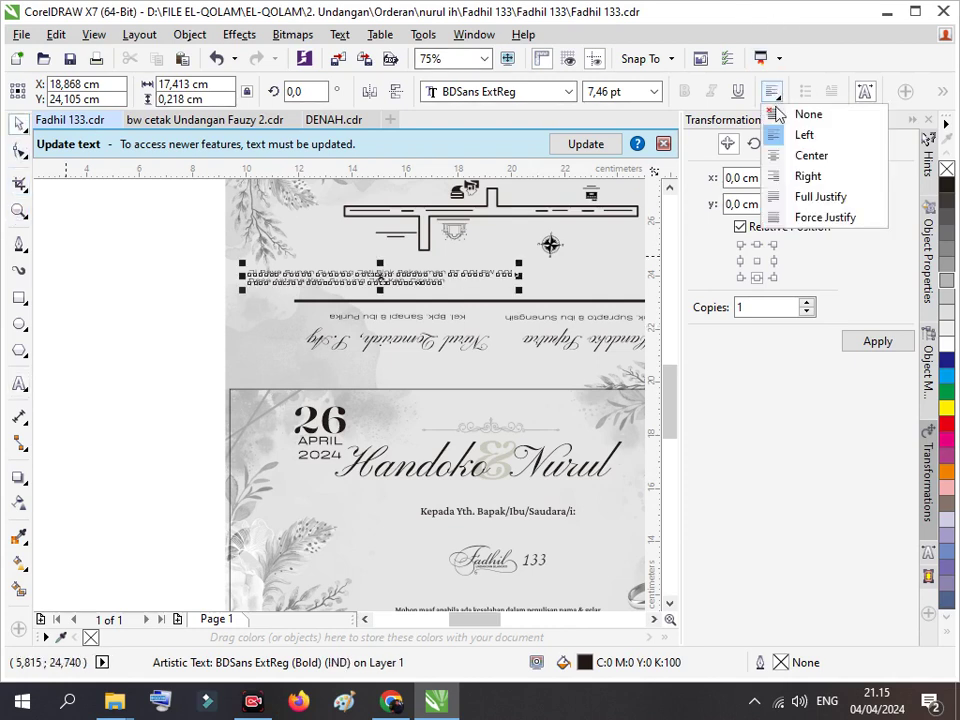
pyautogui.click(810, 156)
pyautogui.hotkey('ctrl', 'a')
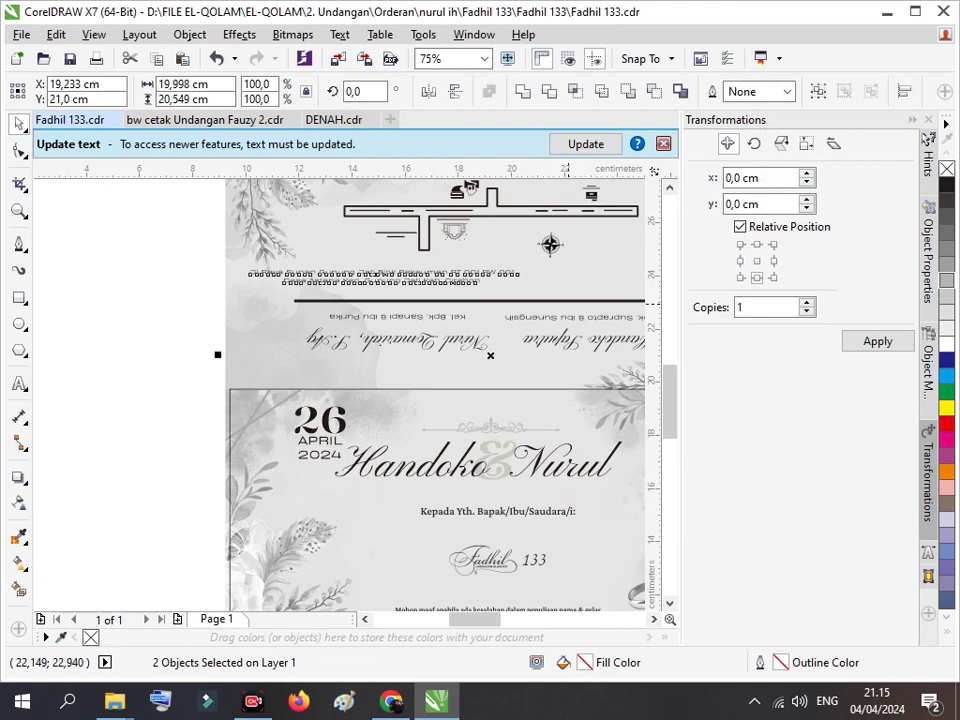
pyautogui.click(115, 320)
pyautogui.click(18, 210)
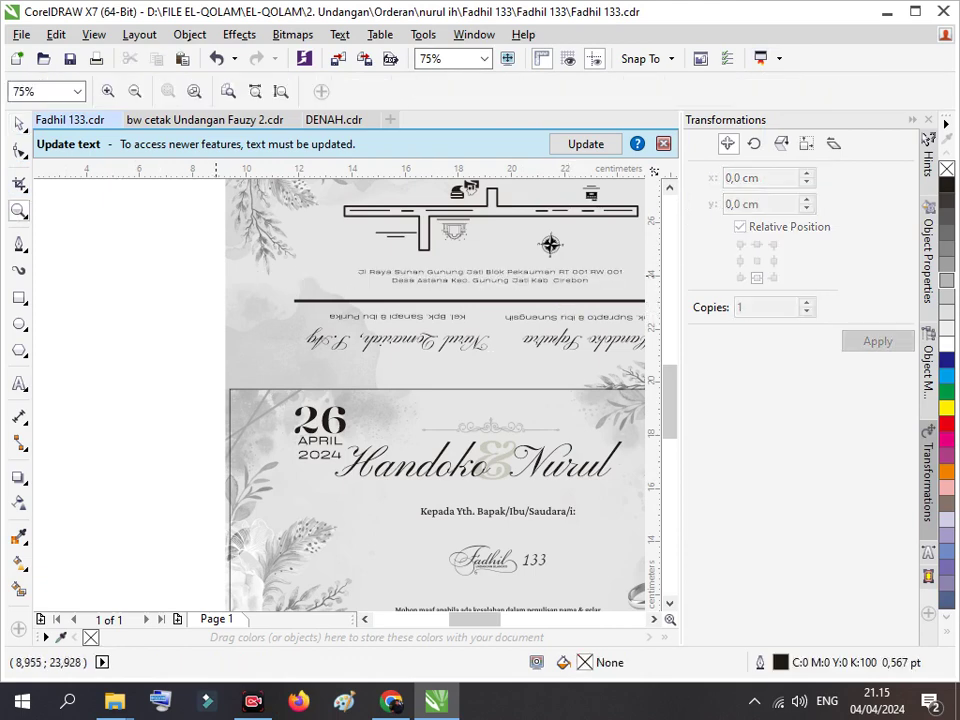
pyautogui.moveTo(618, 261); pyautogui.dragTo(602, 386)
# Step: Flip the address text upside down and shift the address, divider line and names slightly lower
pyautogui.click(18, 124)
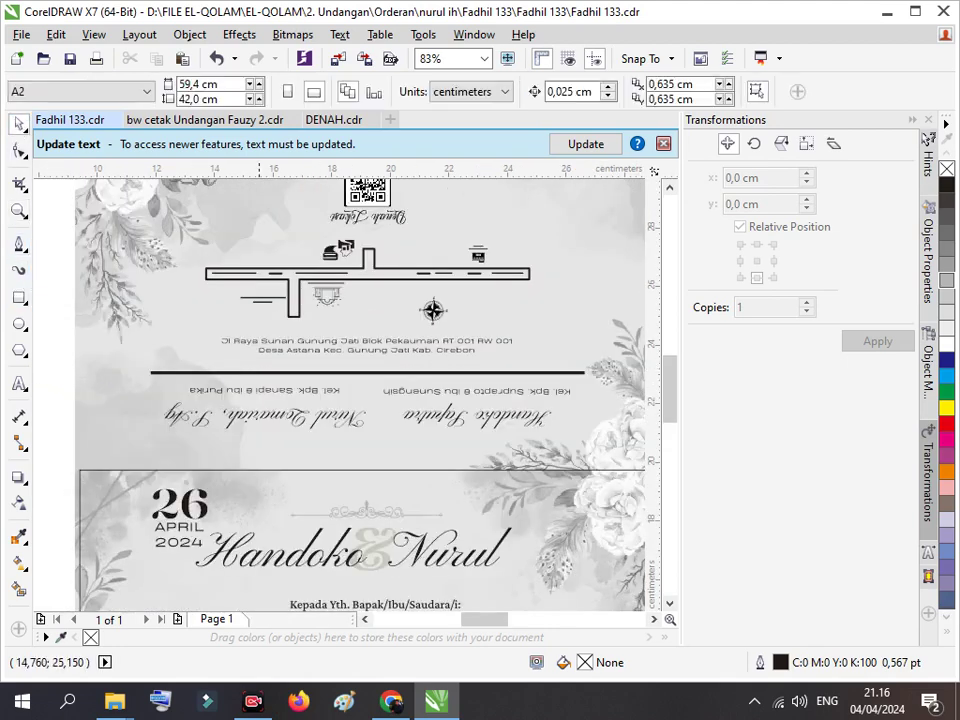
pyautogui.click(403, 347)
pyautogui.scroll(2, 403, 347)
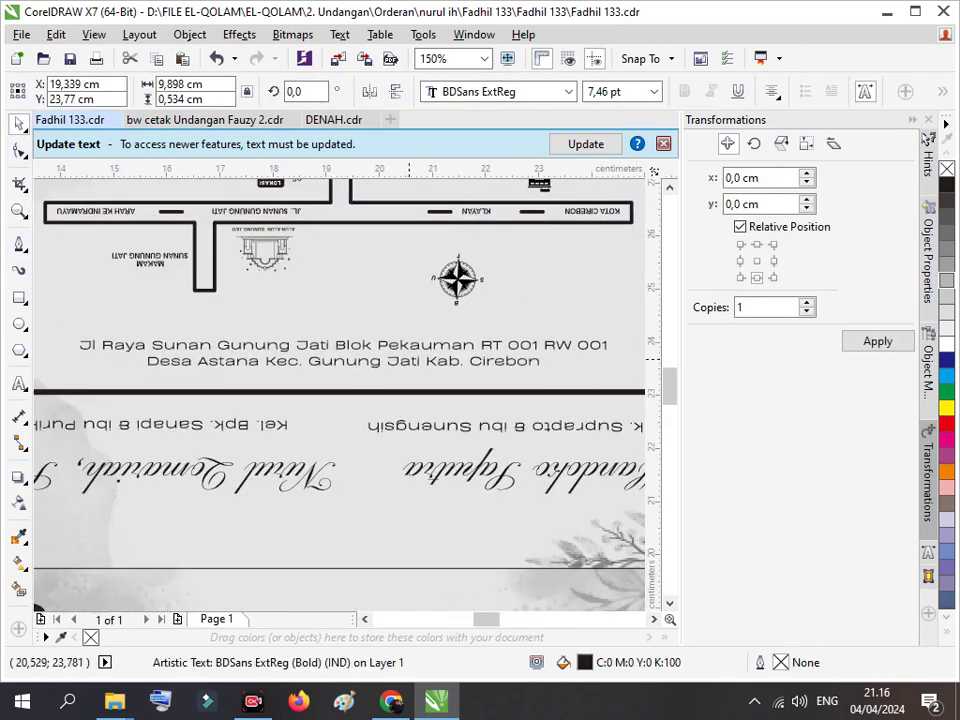
pyautogui.moveTo(406, 351); pyautogui.dragTo(407, 359)
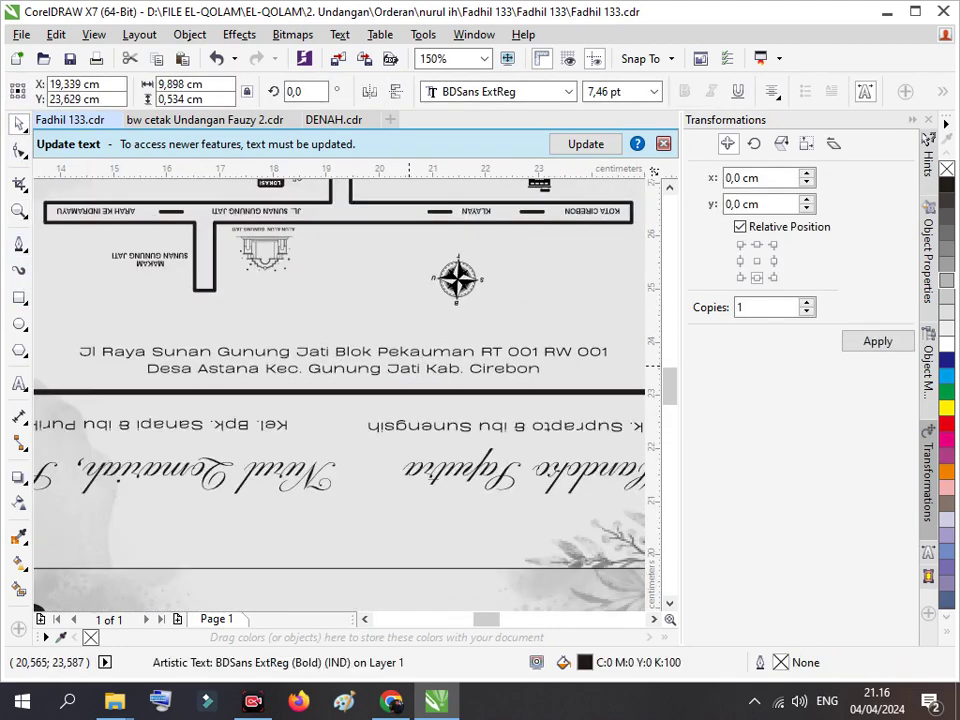
pyautogui.click(396, 92)
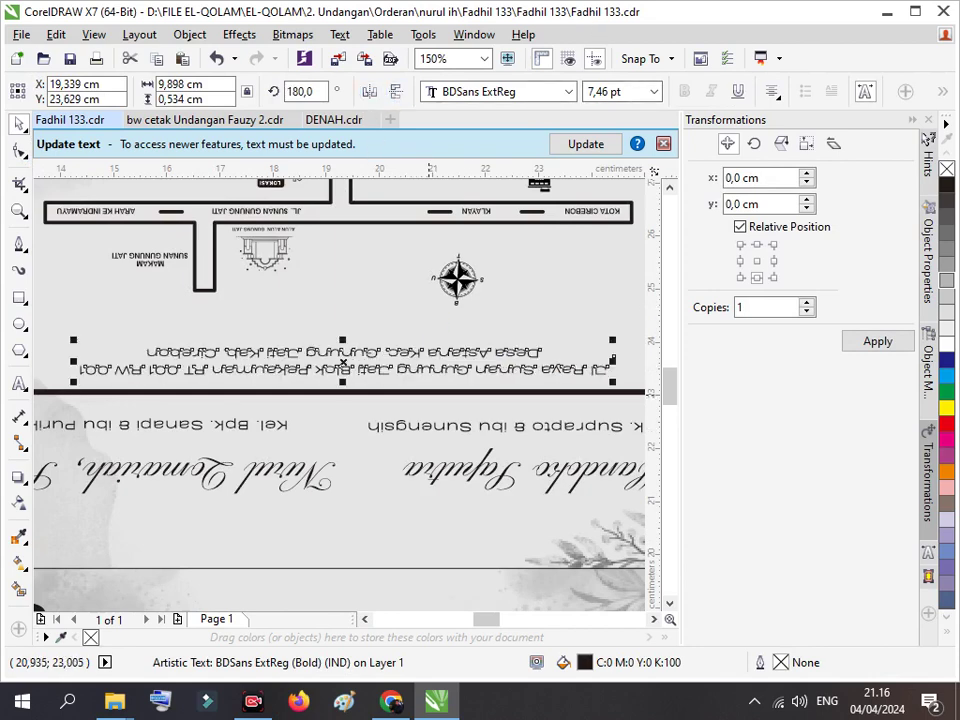
pyautogui.keyDown('shift'); pyautogui.click(428, 392); pyautogui.keyUp('shift')
pyautogui.scroll(-1, 397, 381)
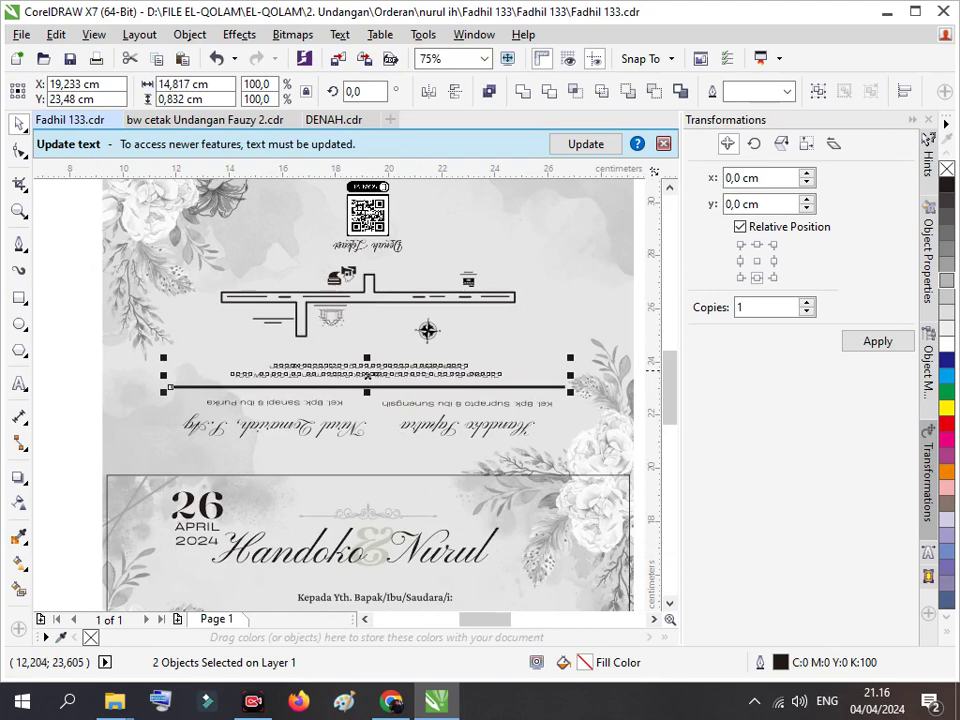
pyautogui.moveTo(76, 336); pyautogui.dragTo(577, 443)
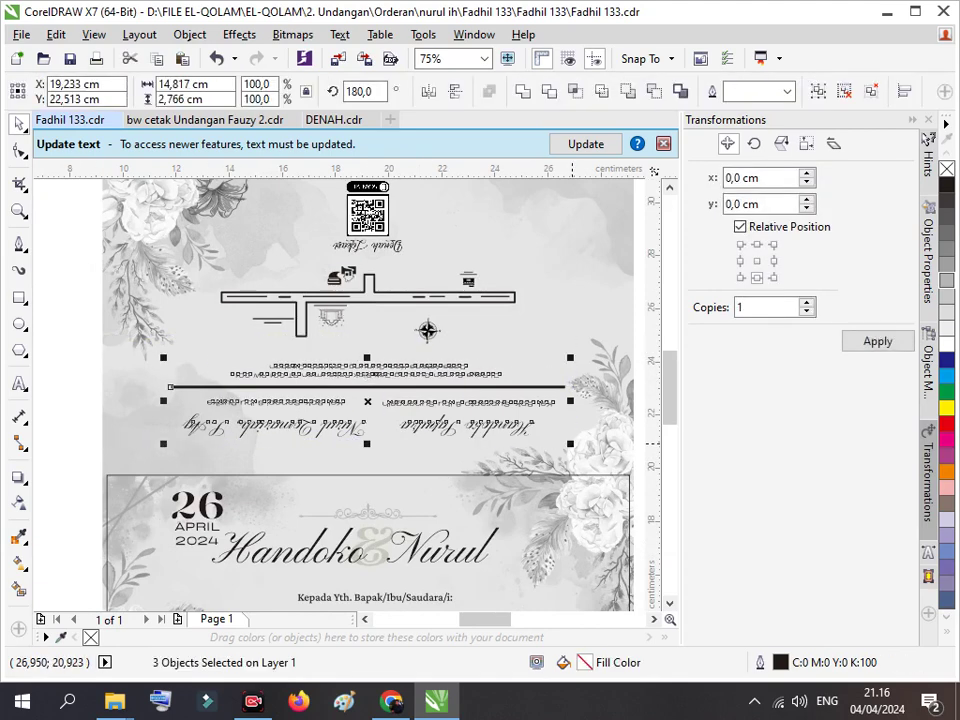
pyautogui.moveTo(570, 443); pyautogui.dragTo(570, 457)
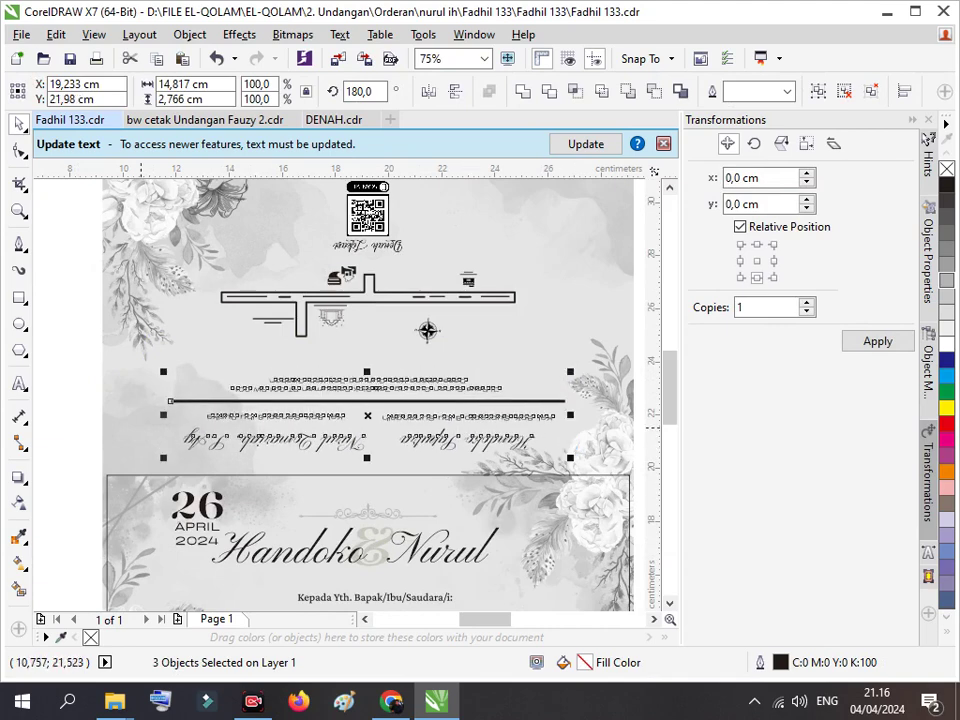
pyautogui.click(71, 413)
# Step: Type the Denah Lokasi Hajat title as new text beside the page
pyautogui.click(18, 383)
pyautogui.click(50, 393)
pyautogui.write('denH')
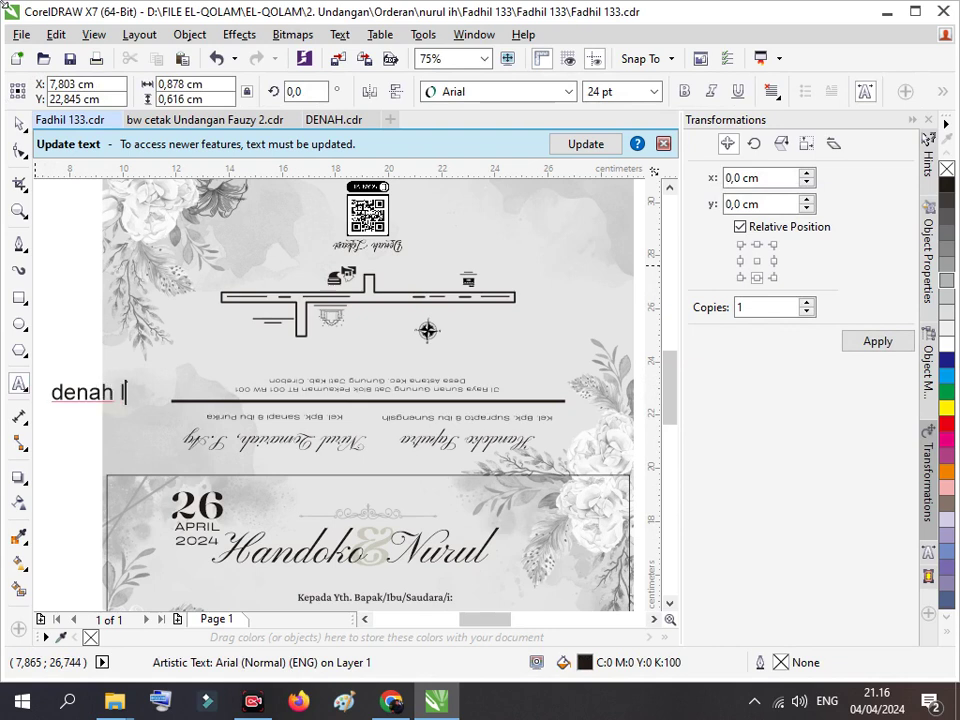
pyautogui.write('okasi hajat')
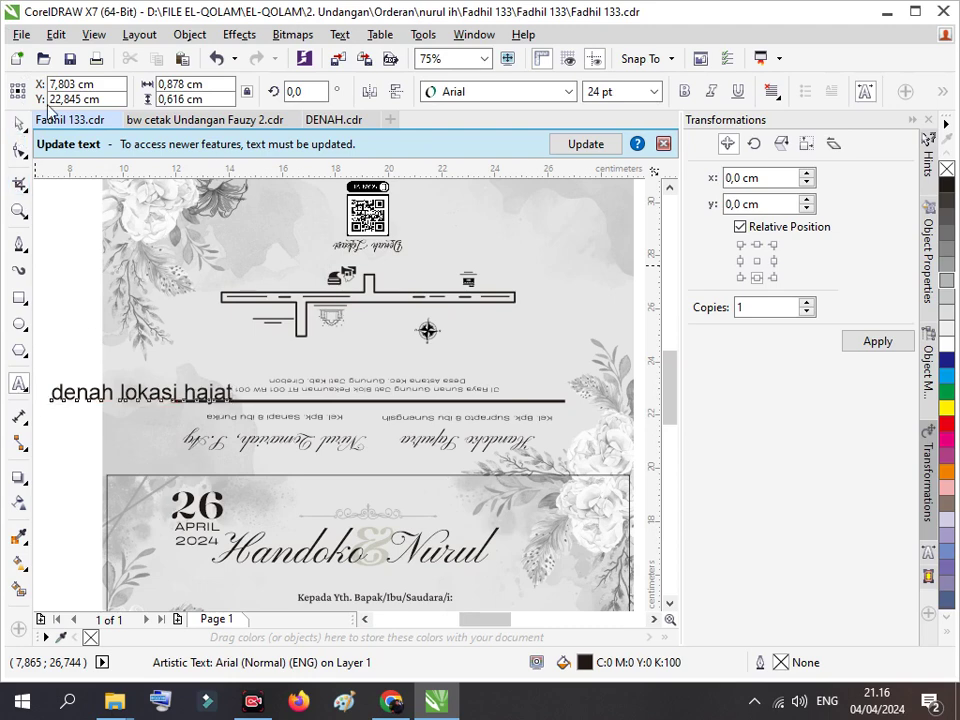
# Step: Set the title to Betty Molly, place it centred under the map, and apply Title Case
pyautogui.click(18, 122)
pyautogui.click(503, 92)
pyautogui.click(505, 160)
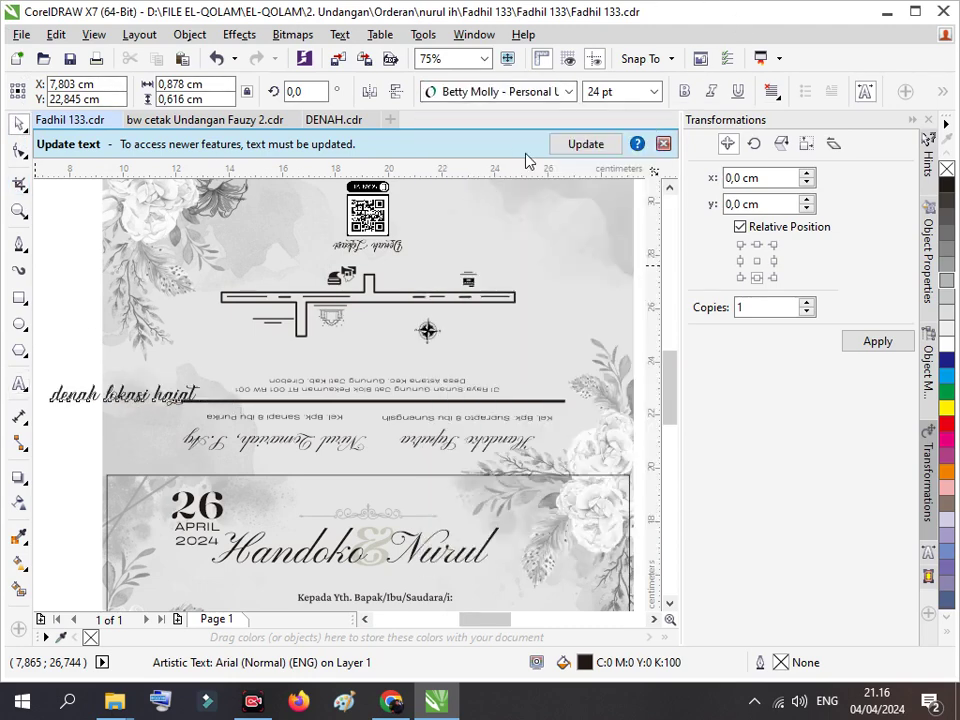
pyautogui.moveTo(188, 390); pyautogui.dragTo(432, 354)
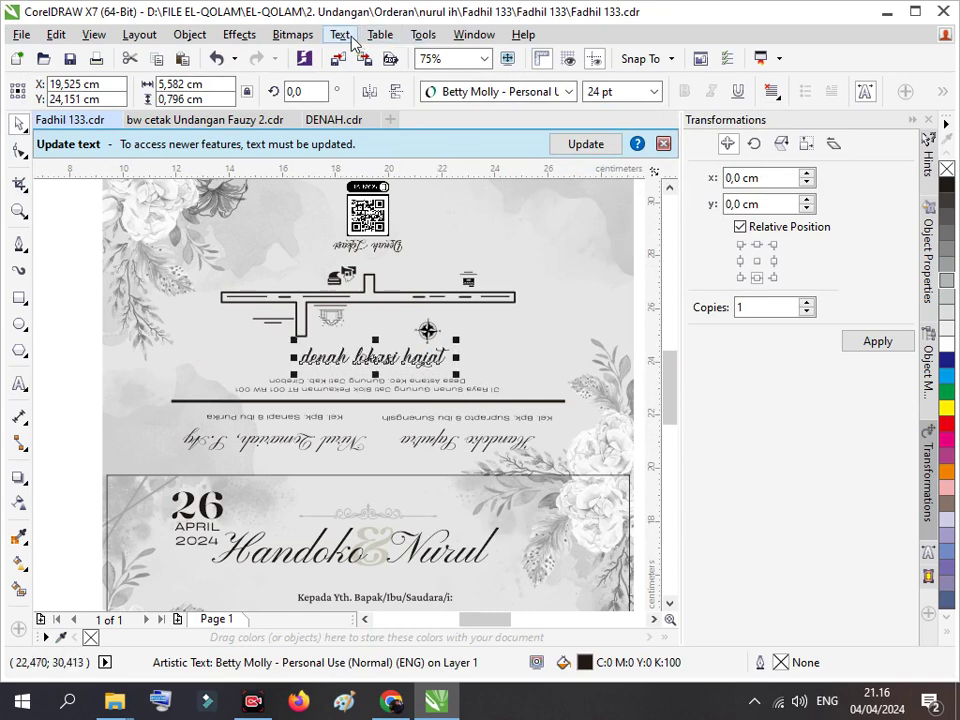
pyautogui.click(340, 35)
pyautogui.click(437, 487)
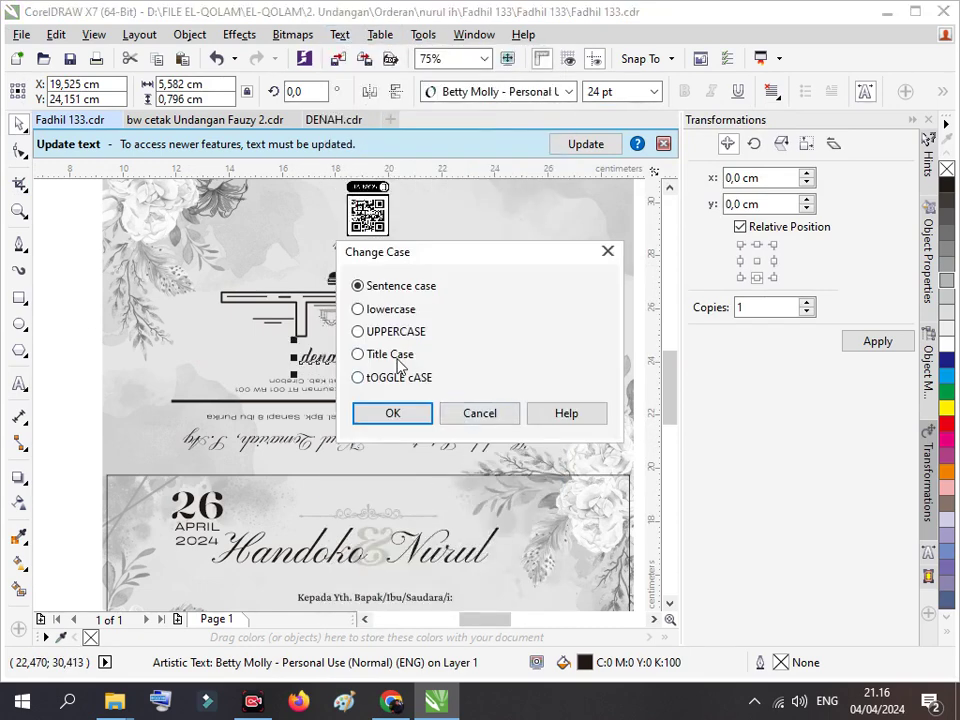
pyautogui.click(395, 413)
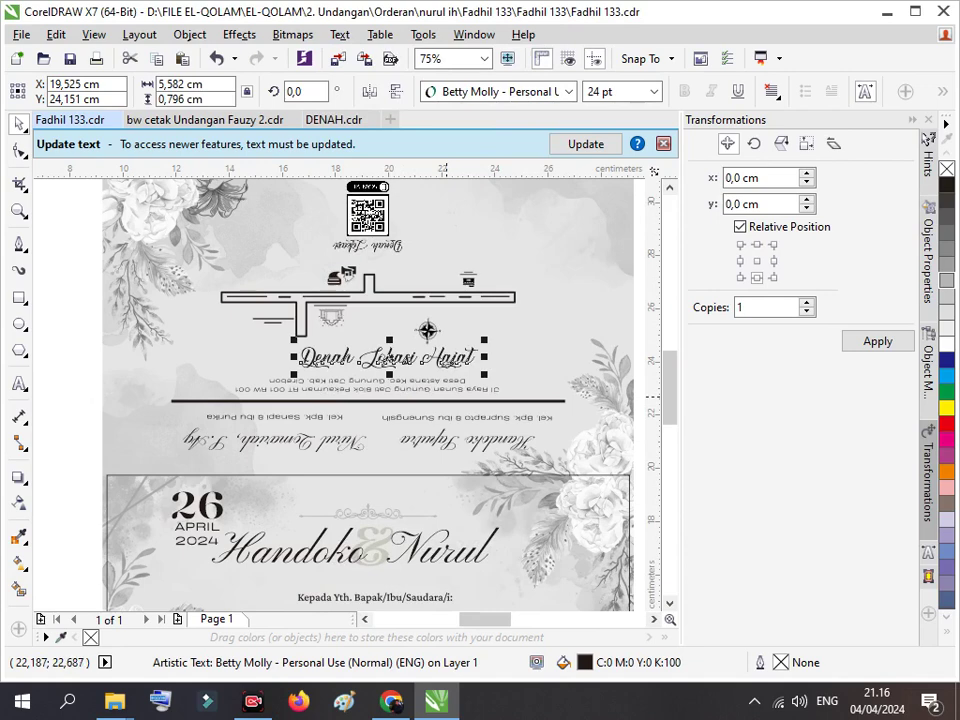
# Step: Centre the Denah Lokasi Hajat title horizontally over the divider line
pyautogui.keyDown('shift'); pyautogui.click(450, 400); pyautogui.keyUp('shift')
pyautogui.press('c')
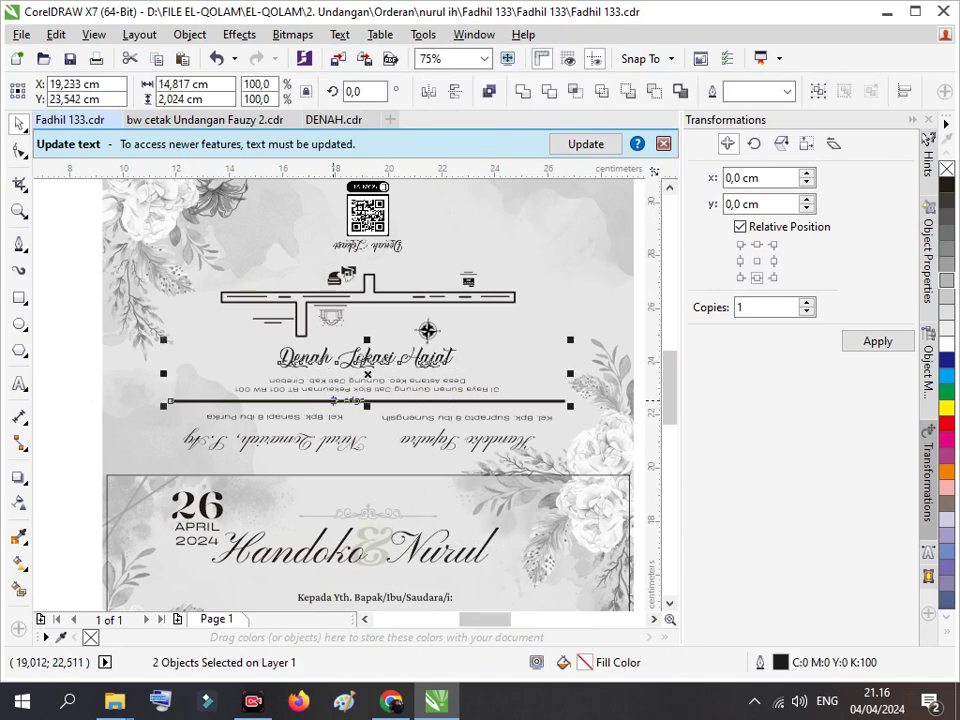
pyautogui.press('Escape')
# Step: Rotate the title 180° and scale it down to about 17 pt
pyautogui.click(365, 355)
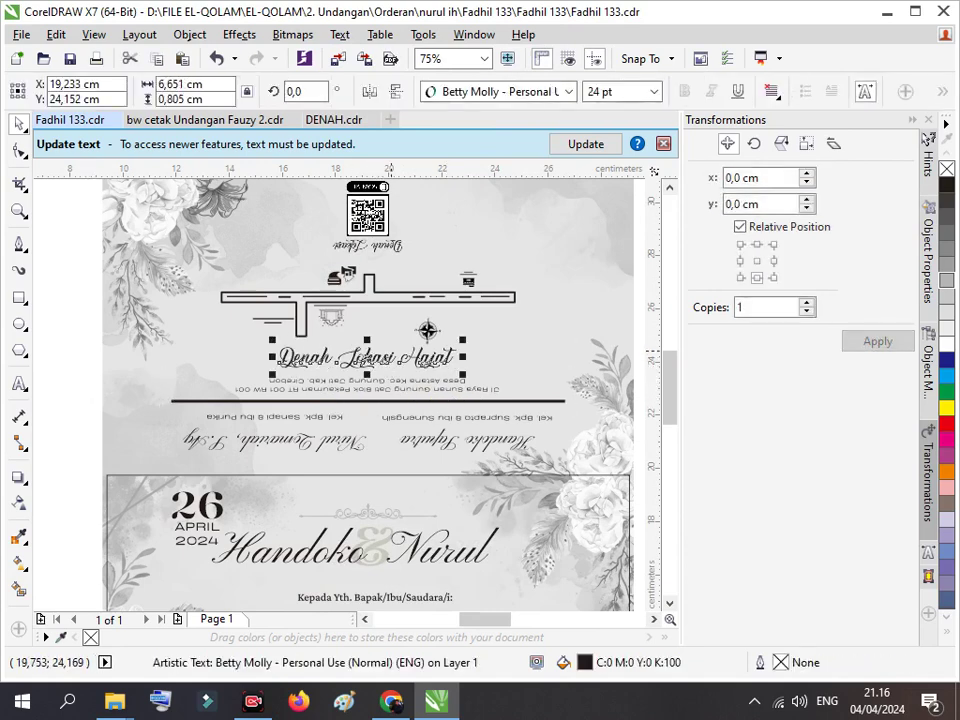
pyautogui.click(395, 91)
pyautogui.click(305, 91)
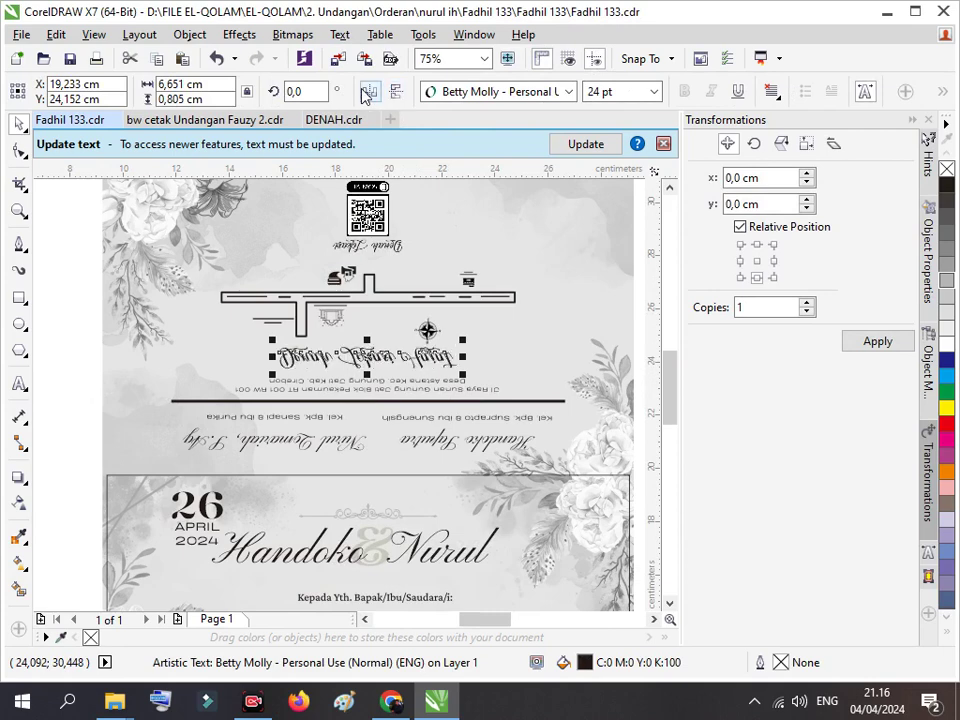
pyautogui.write('180')
pyautogui.press('Return')
pyautogui.scroll(2, 400, 338)
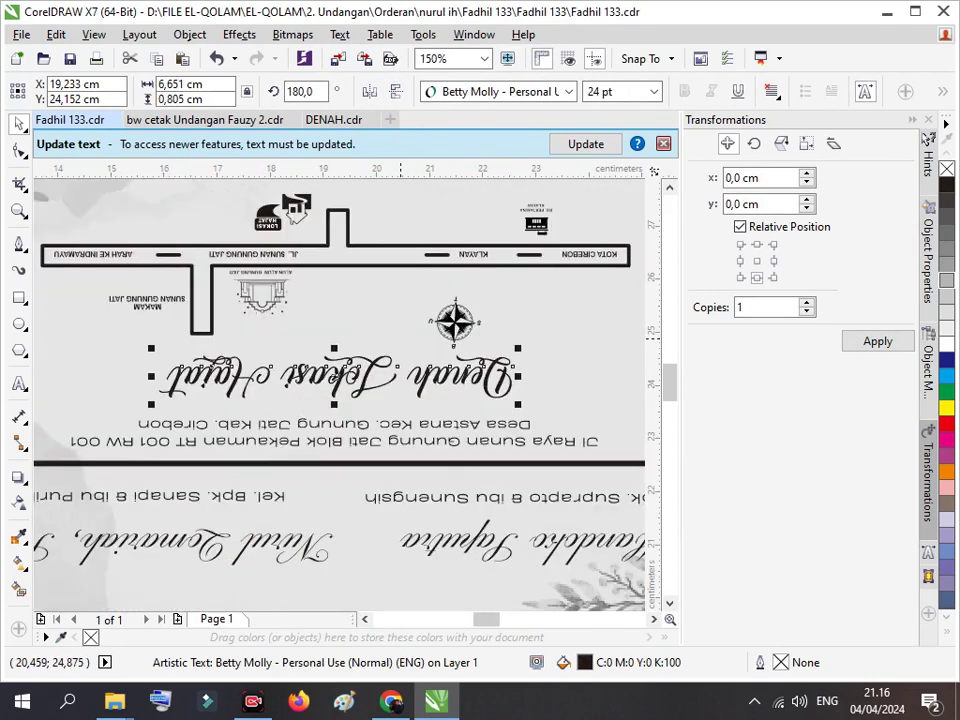
pyautogui.moveTo(515, 405); pyautogui.dragTo(434, 373)
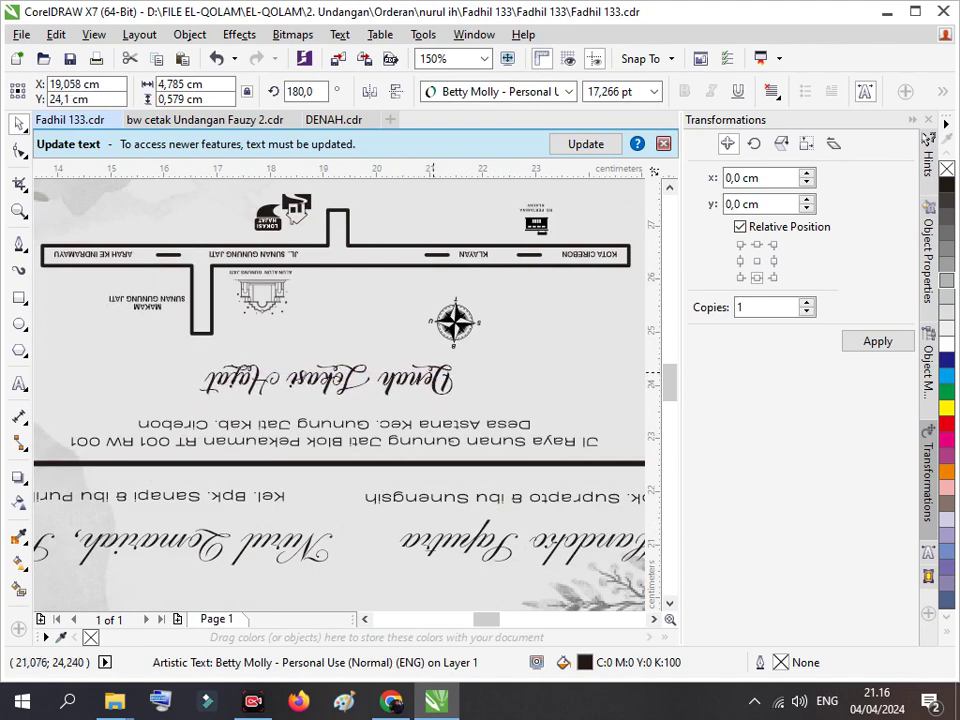
pyautogui.keyDown('shift'); pyautogui.click(432, 426); pyautogui.keyUp('shift')
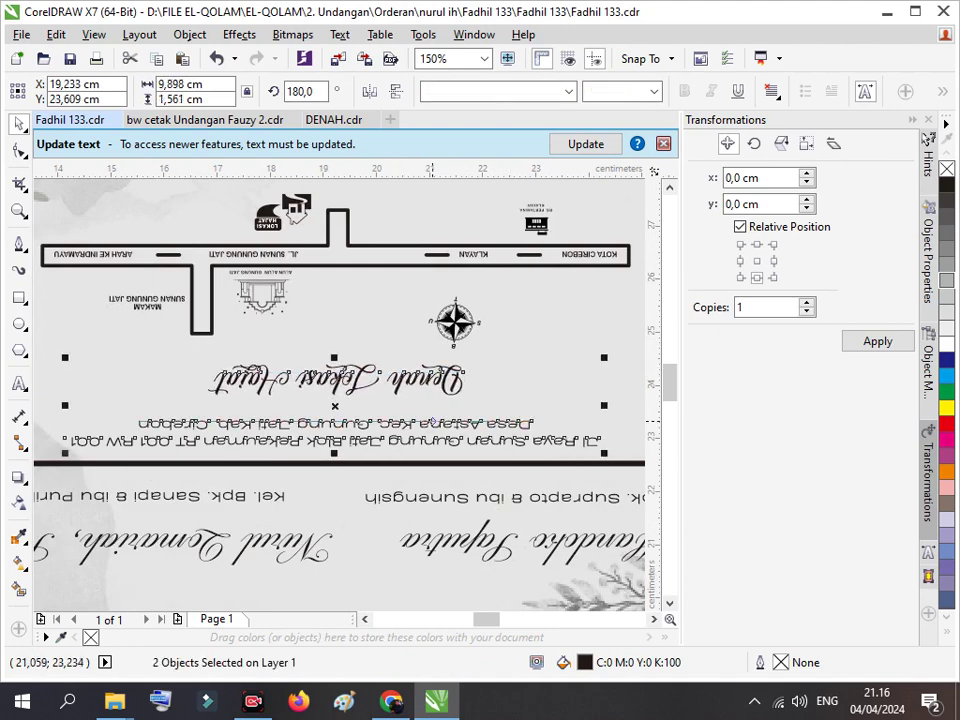
pyautogui.scroll(-4, 262, 396)
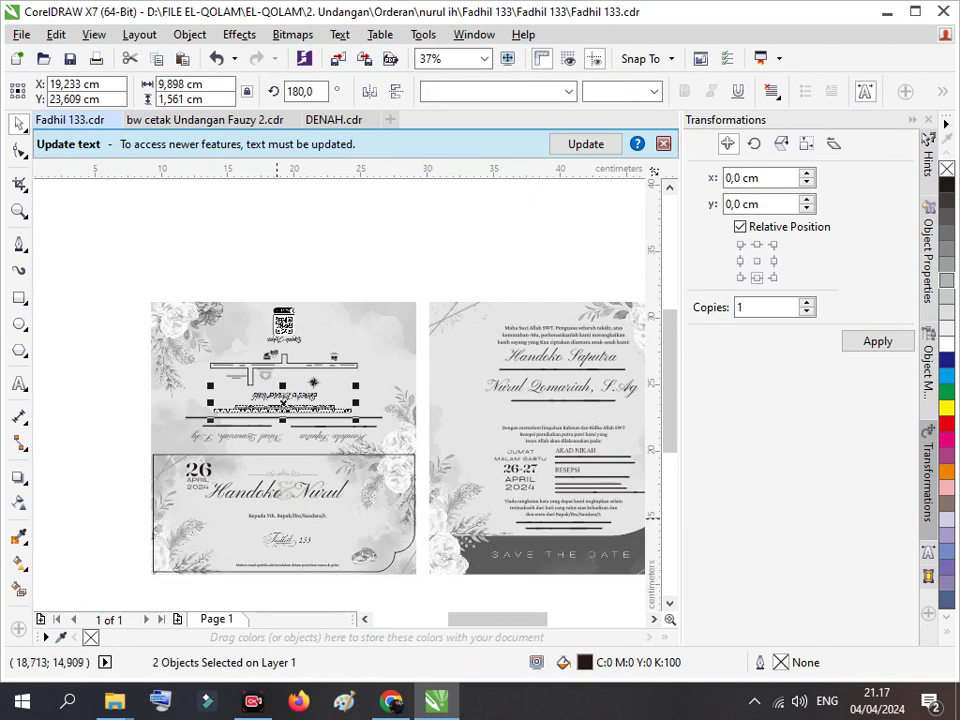
pyautogui.click(390, 701)
pyautogui.click(250, 12)
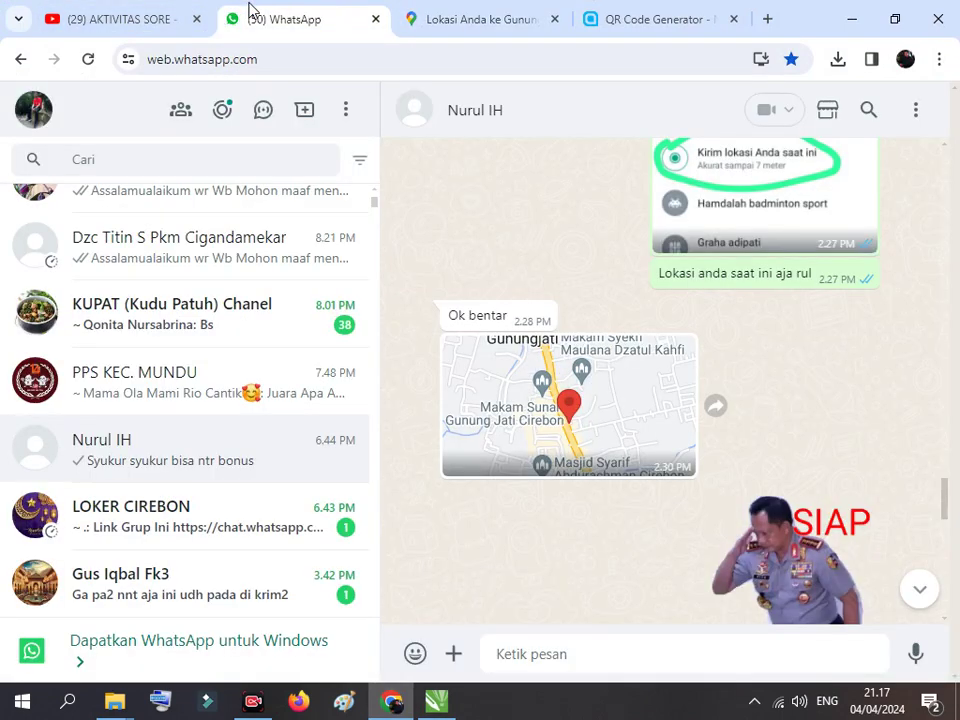
pyautogui.scroll(3, 228, 388)
pyautogui.scroll(2, 228, 388)
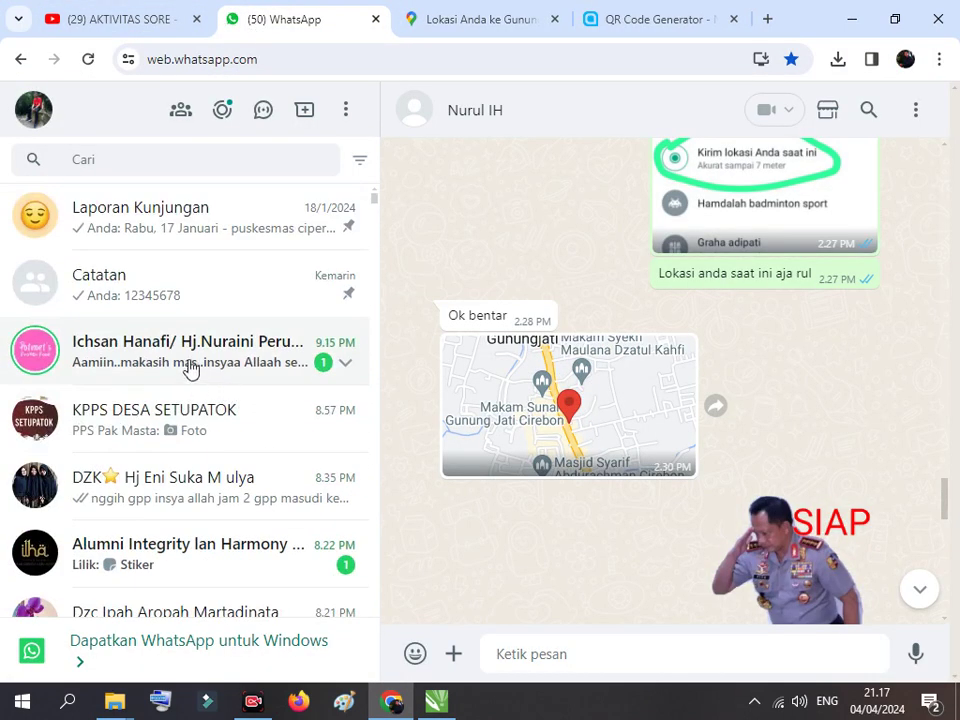
pyautogui.click(851, 27)
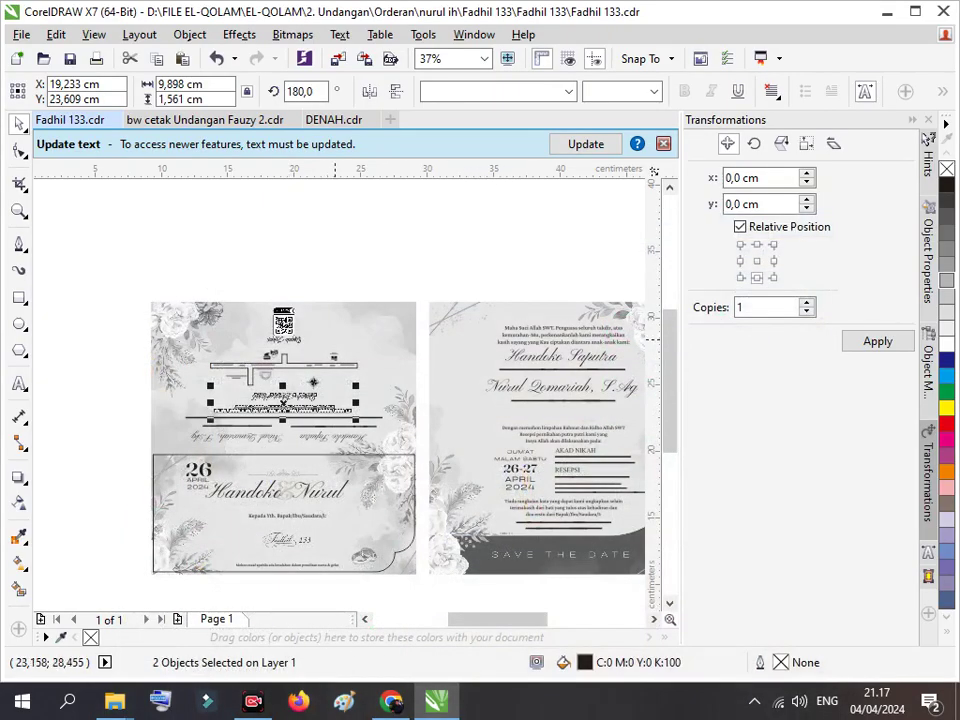
pyautogui.scroll(1, 331, 336)
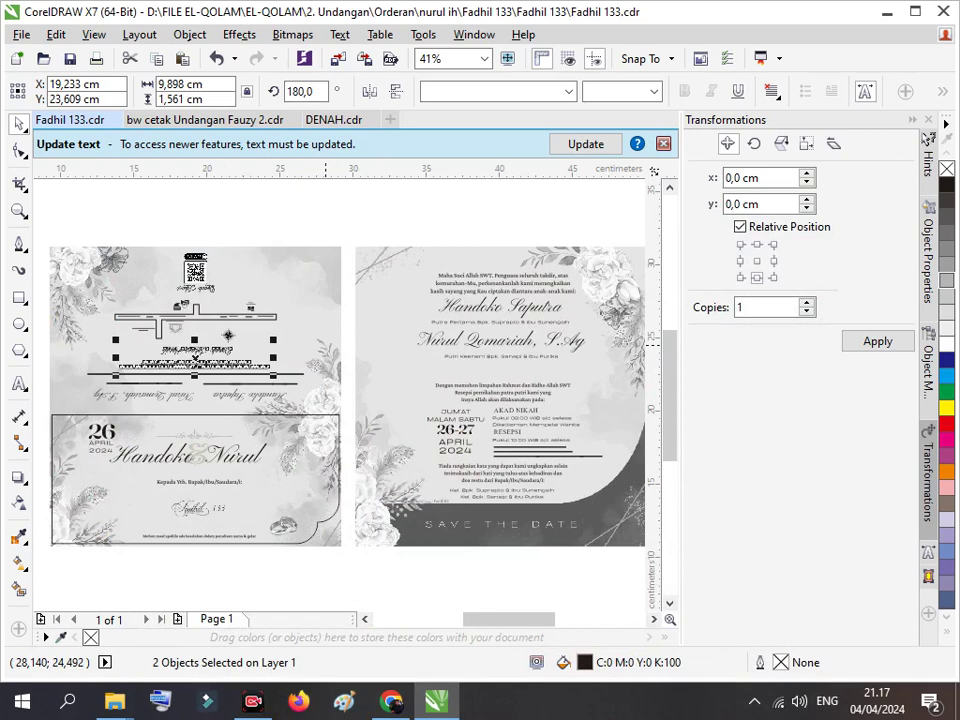
pyautogui.click(21, 35)
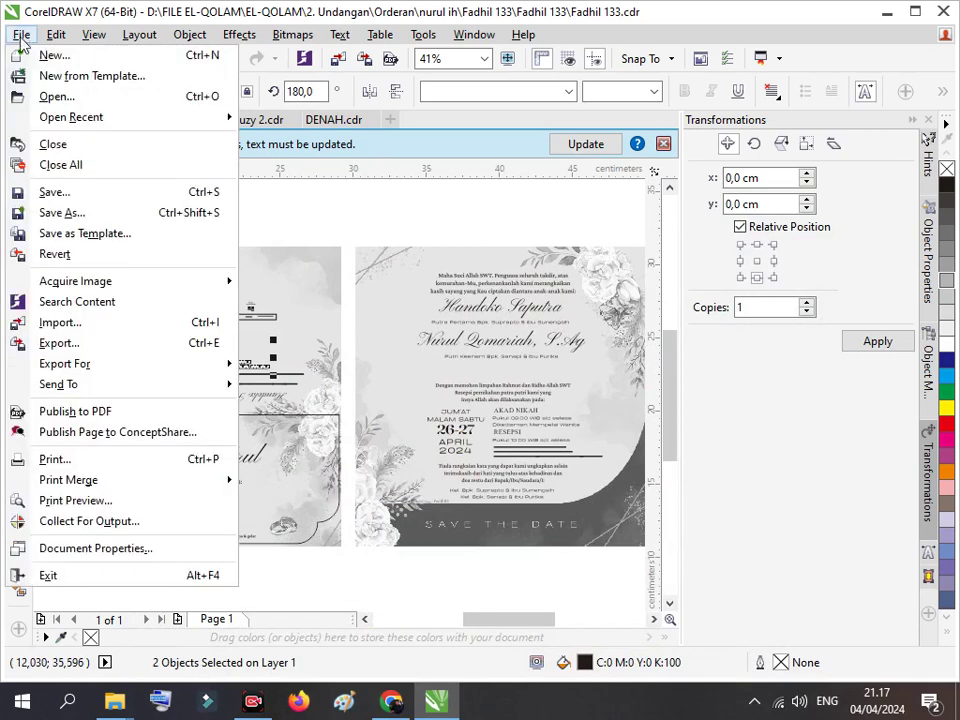
pyautogui.click(80, 215)
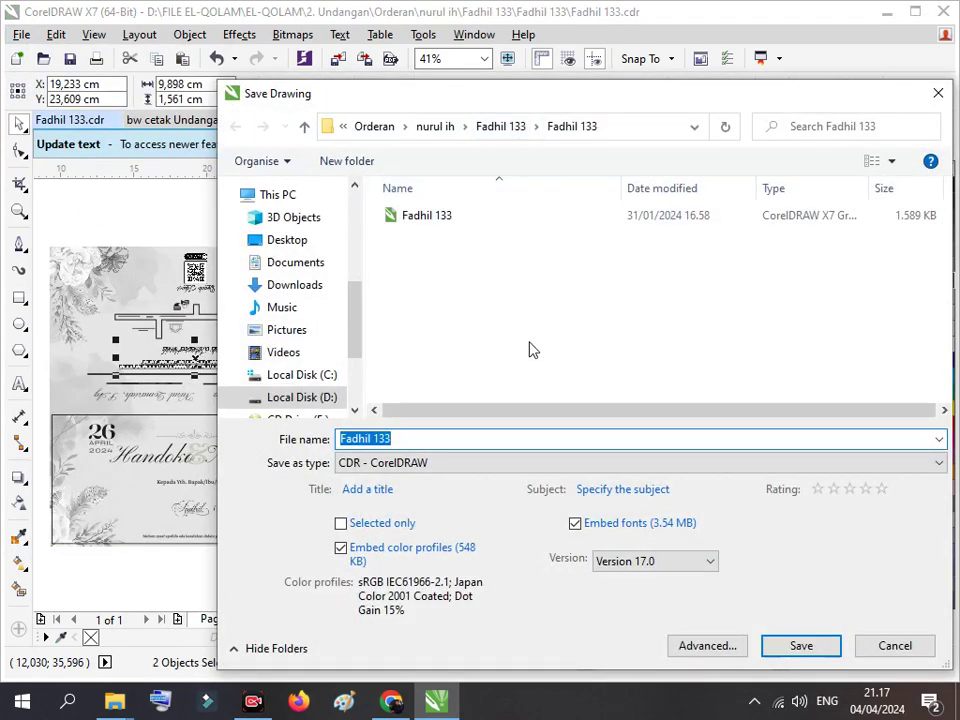
pyautogui.click(436, 127)
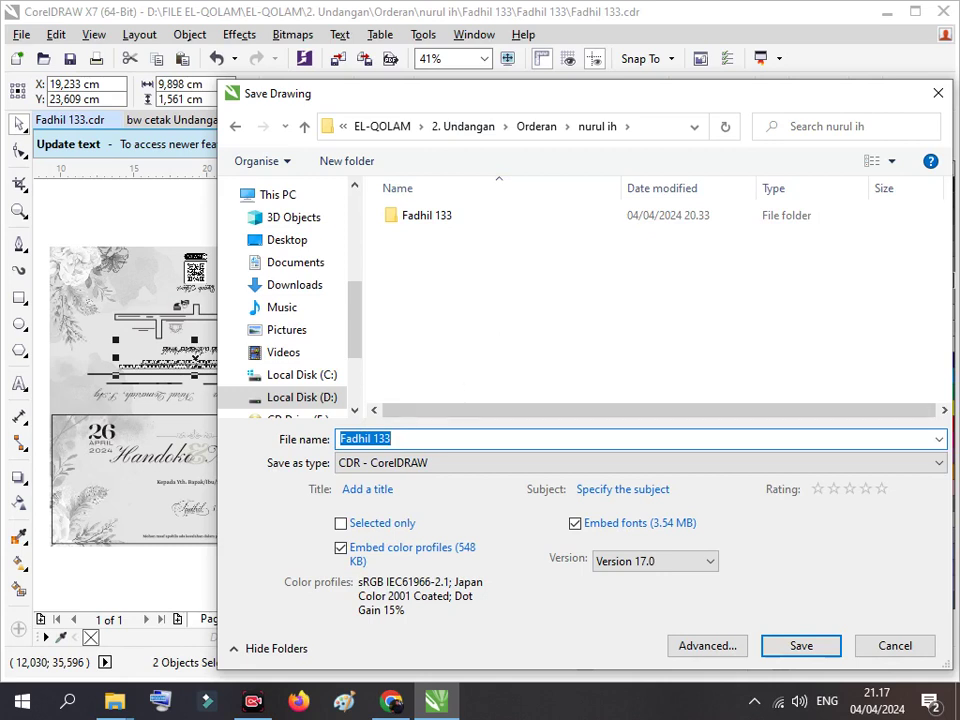
pyautogui.write('nuru')
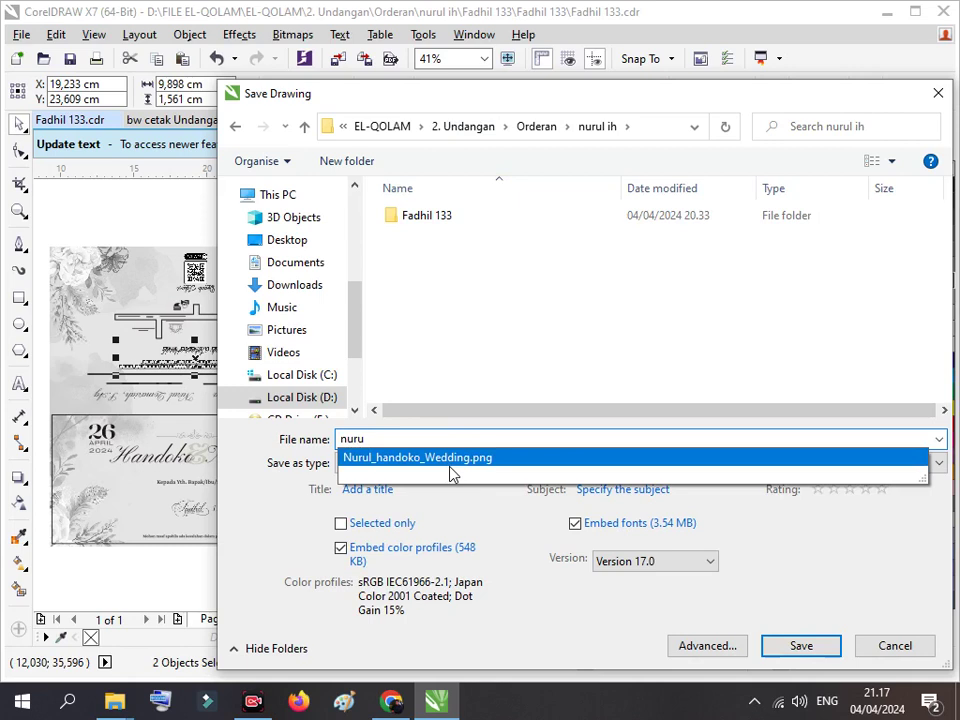
pyautogui.press('Escape')
pyautogui.write('u')
pyautogui.press('Down')
pyautogui.hotkey('ctrl', 'a')
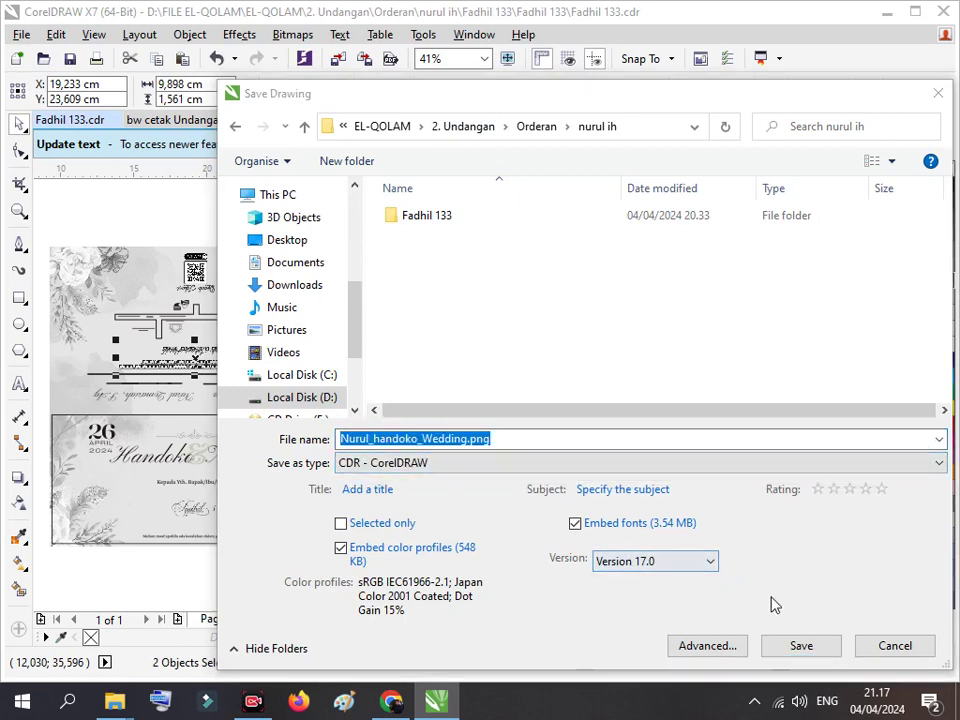
# Step: Save as a new CDR file without the .png extension, then return to WhatsApp Web
pyautogui.click(801, 647)
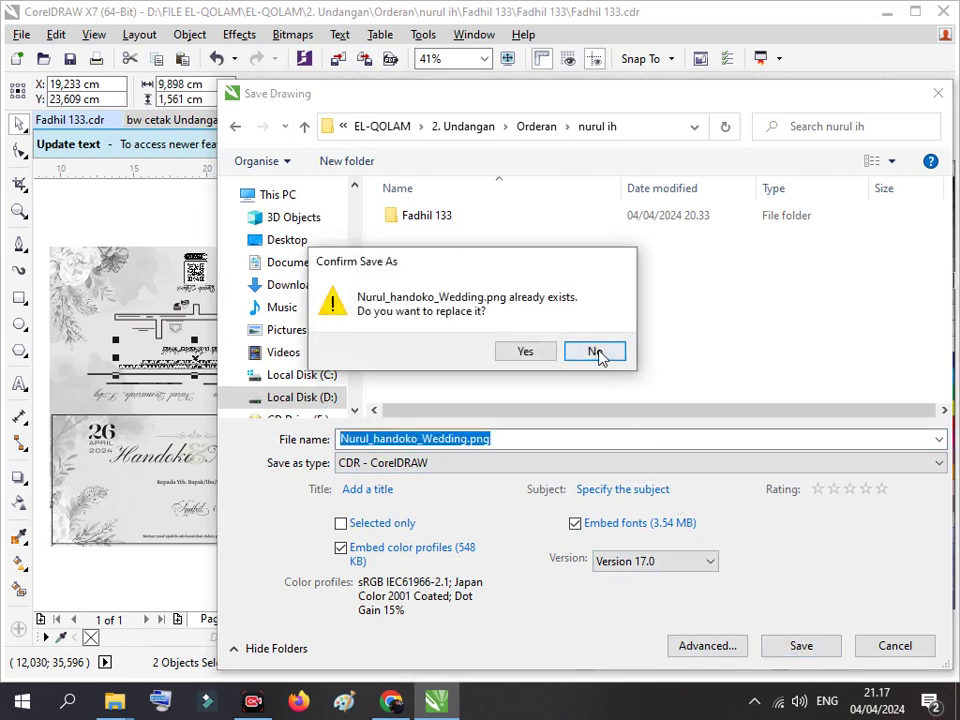
pyautogui.click(598, 352)
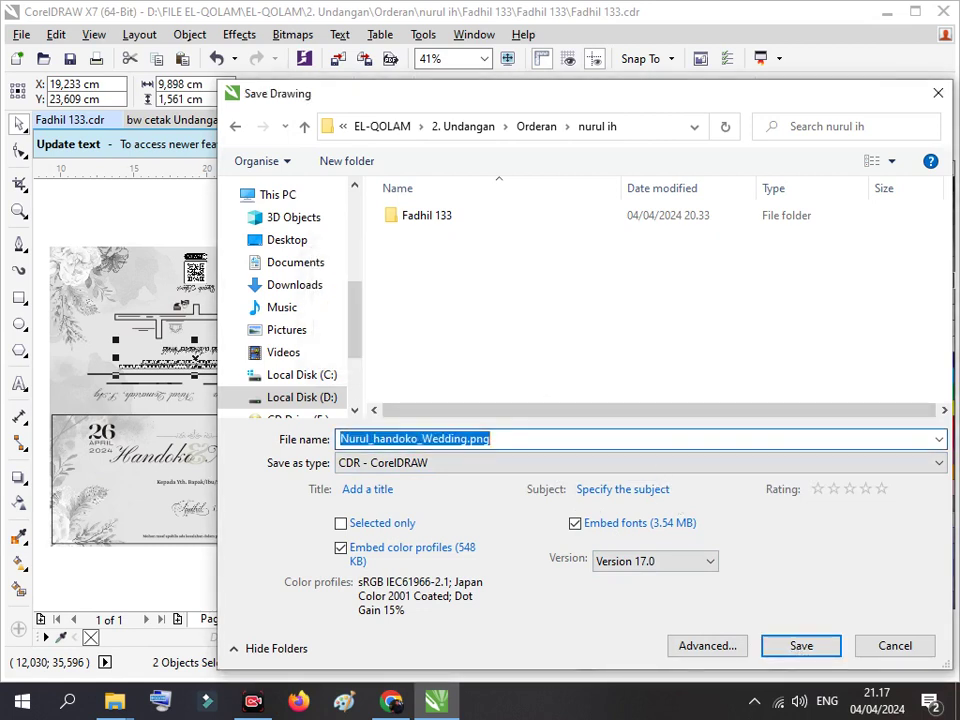
pyautogui.press('End')
pyautogui.press('BackSpace')
pyautogui.press('BackSpace')
pyautogui.press('BackSpace')
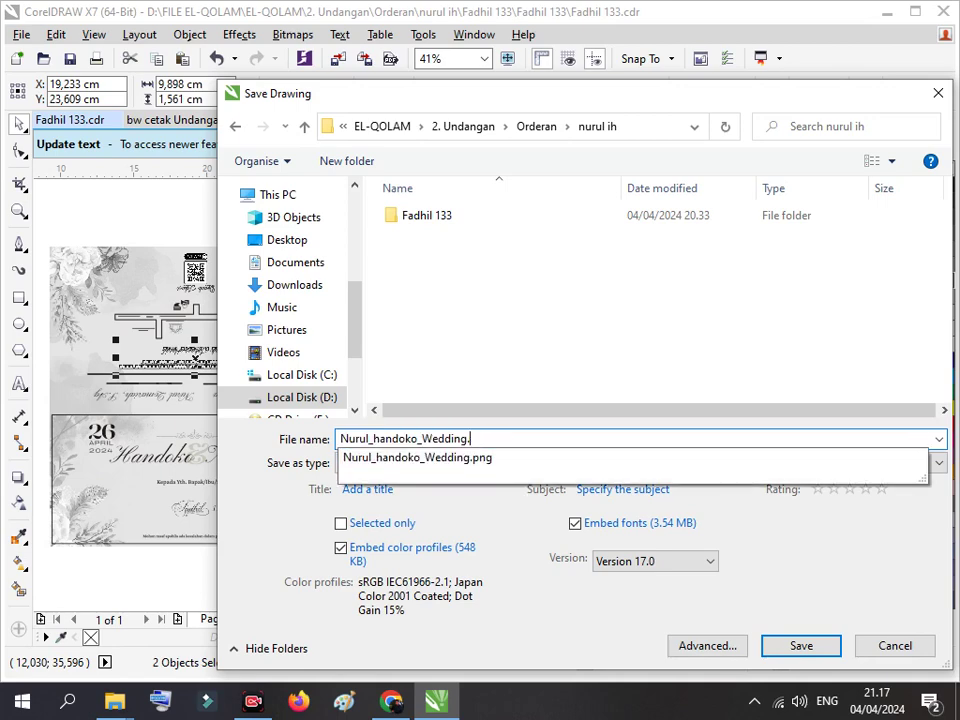
pyautogui.click(806, 643)
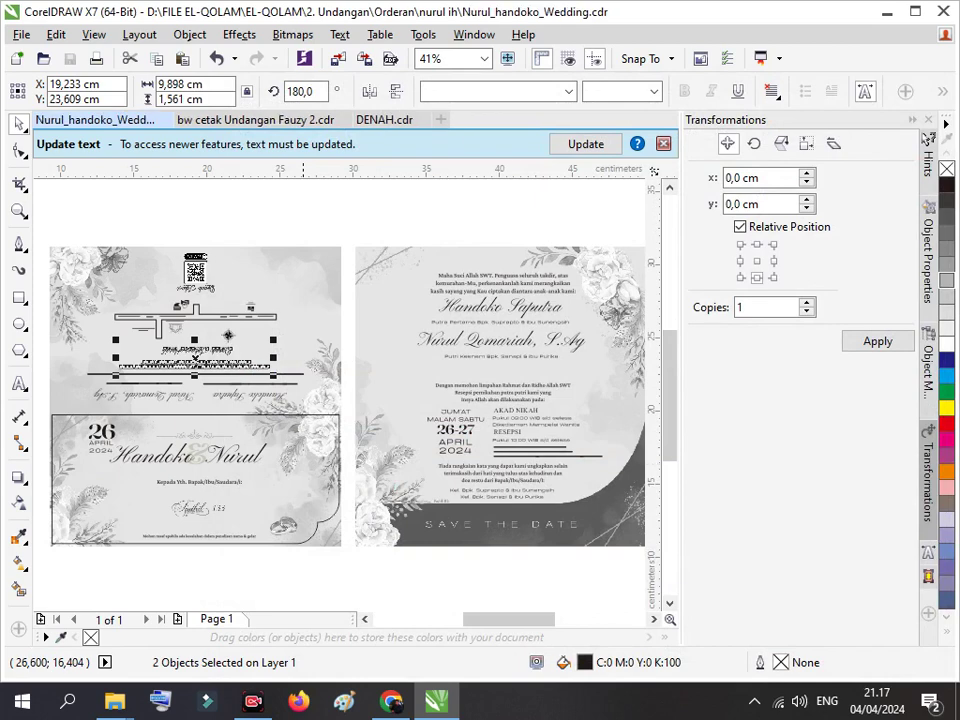
pyautogui.click(391, 701)
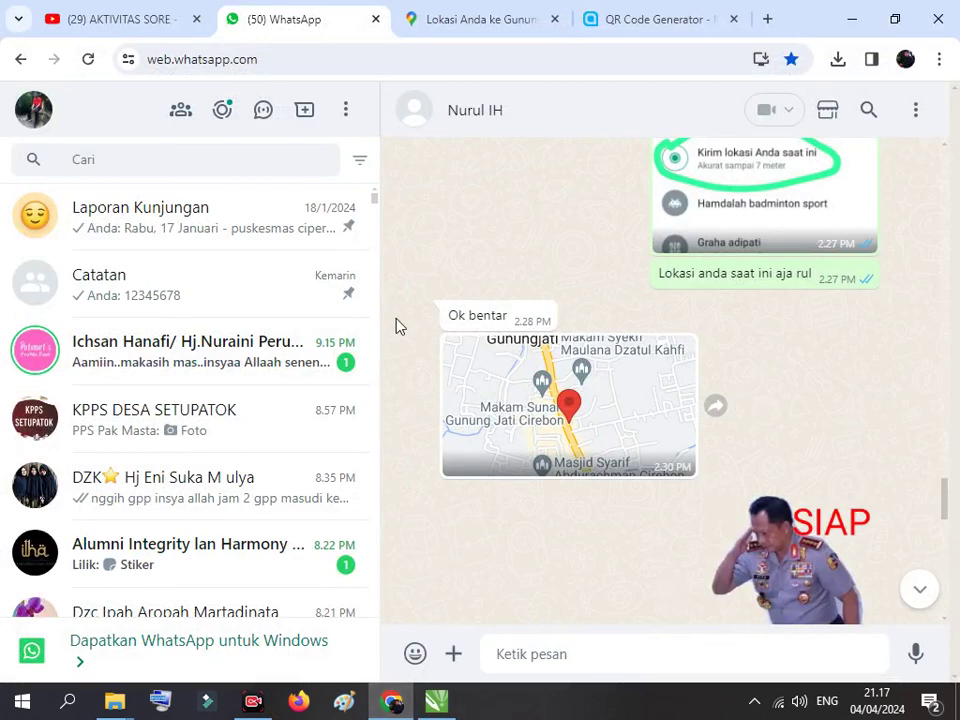
# Step: Scroll through the client's wedding details in the chat, then minimise Chrome back to CorelDRAW
pyautogui.scroll(-15, 628, 452)
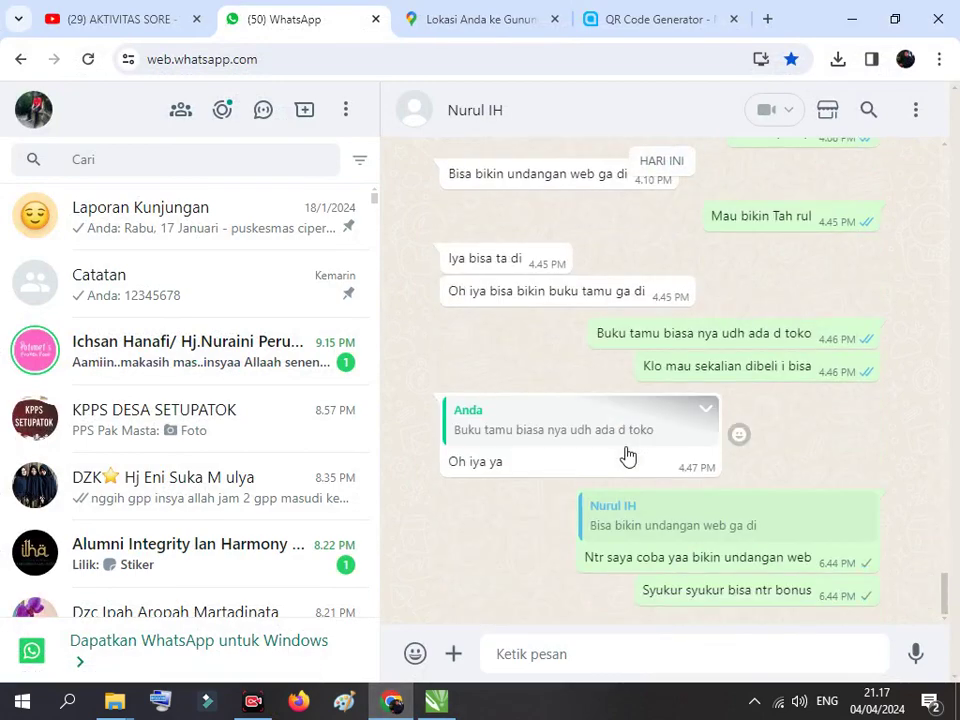
pyautogui.scroll(15, 628, 457)
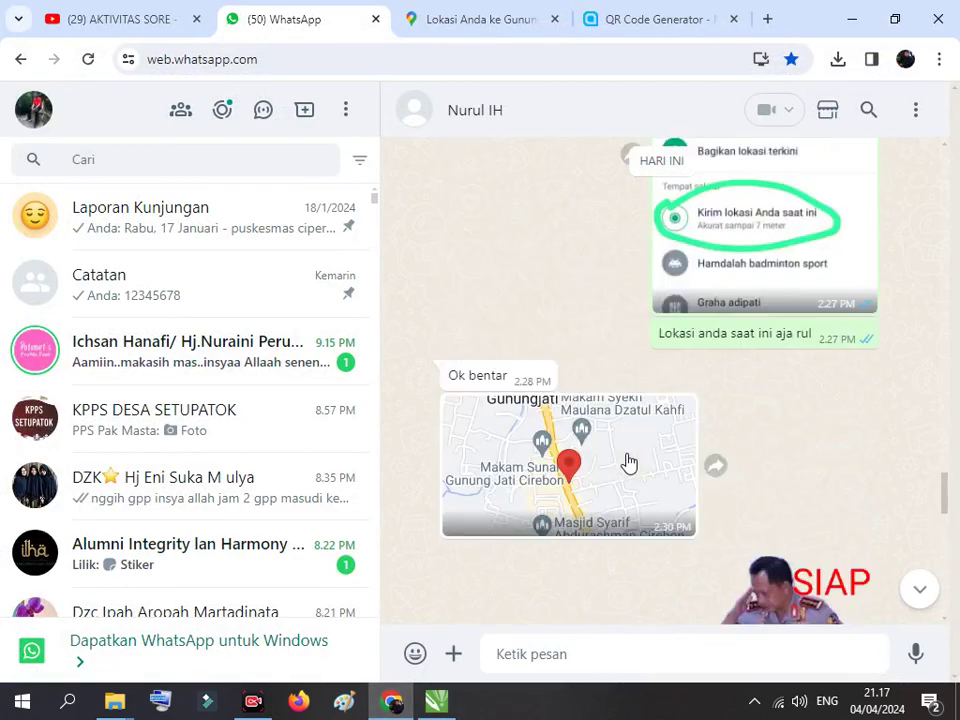
pyautogui.scroll(3, 615, 463)
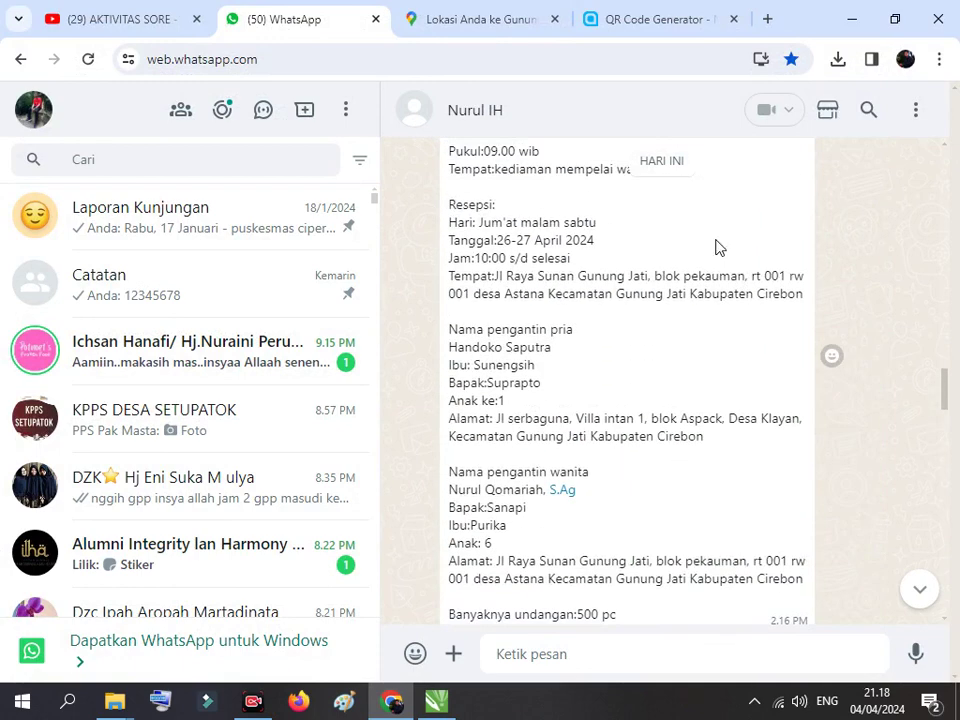
pyautogui.click(850, 17)
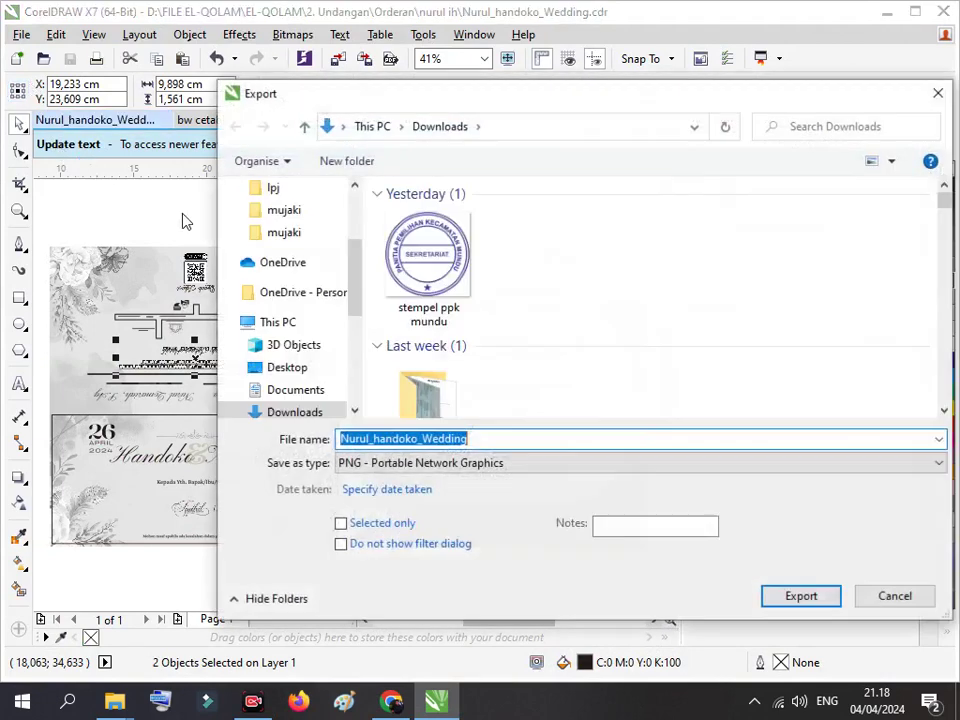
# Step: Browse the export destination to D: > FILE EL-QOLAM > EL-QOLAM > 2. Undangan > Orderan > client folder
pyautogui.scroll(1, 350, 300)
pyautogui.scroll(-2, 345, 290)
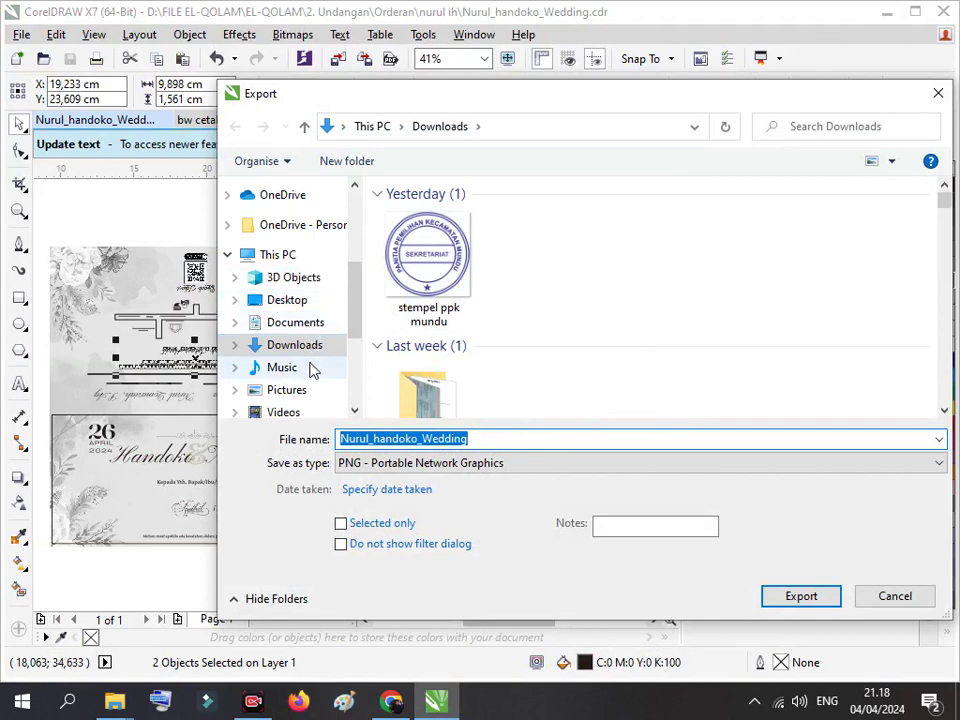
pyautogui.scroll(-2, 313, 369)
pyautogui.click(313, 343)
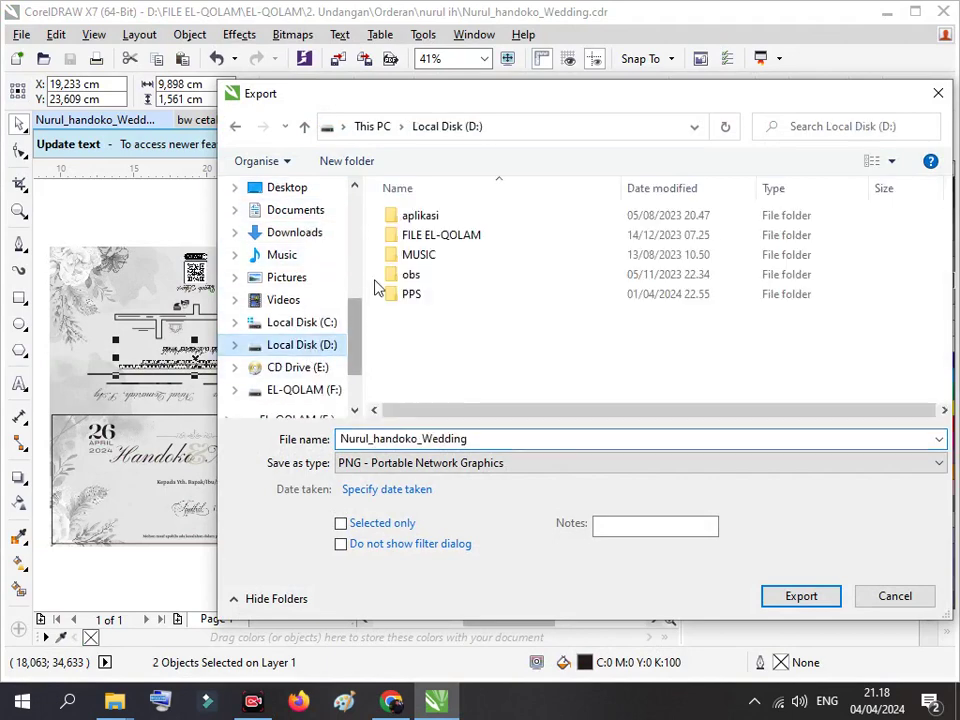
pyautogui.doubleClick(441, 236)
pyautogui.doubleClick(441, 219)
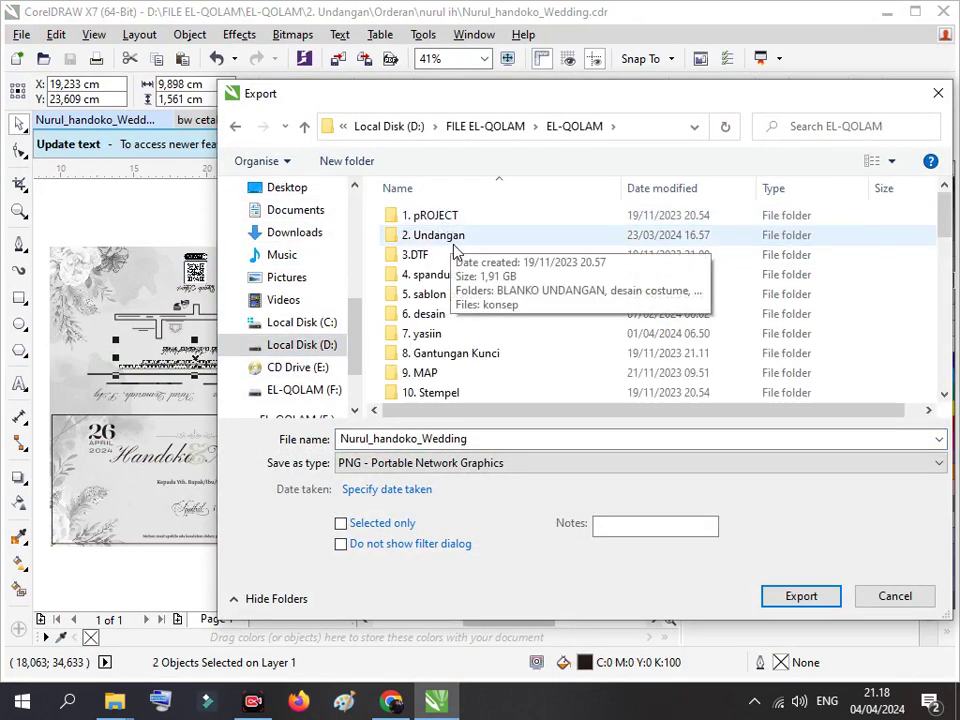
pyautogui.doubleClick(441, 235)
pyautogui.doubleClick(471, 351)
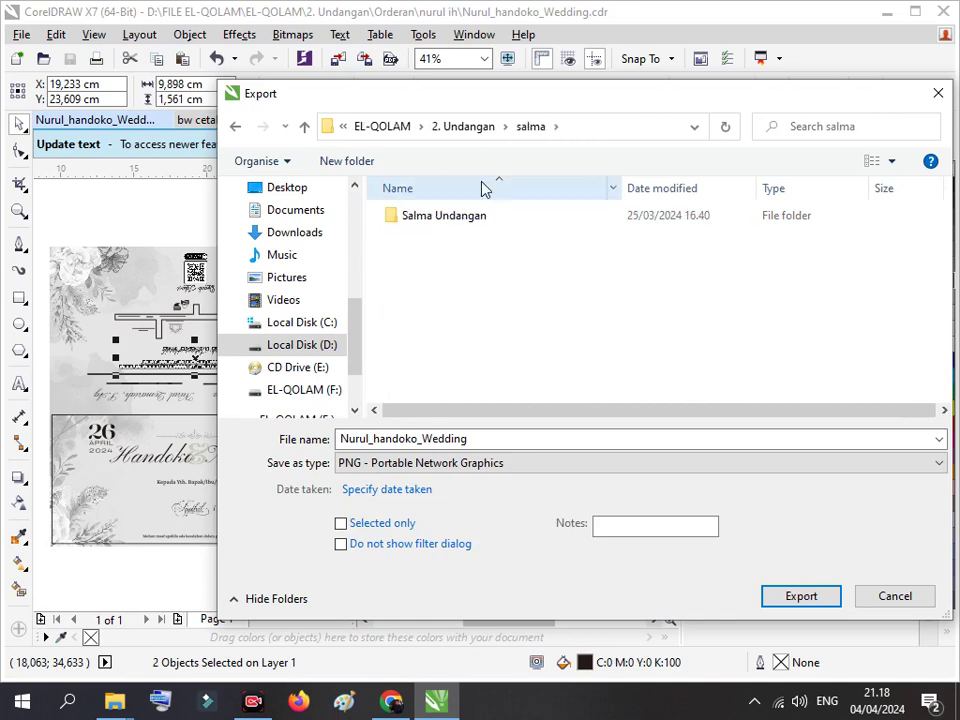
pyautogui.click(467, 127)
pyautogui.doubleClick(444, 334)
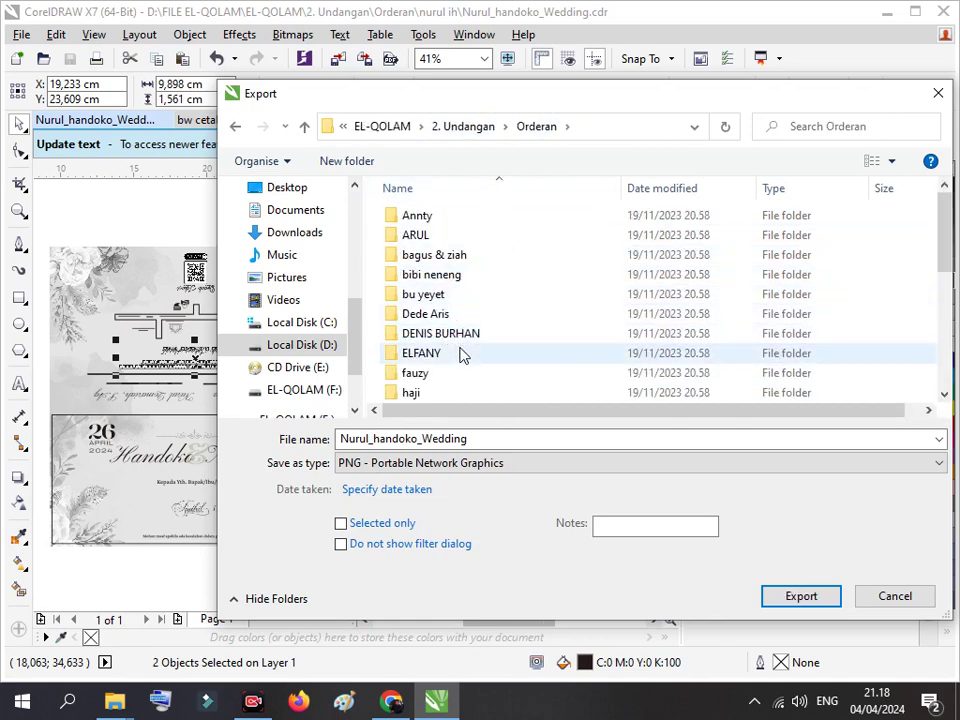
pyautogui.scroll(-3, 460, 356)
pyautogui.doubleClick(461, 373)
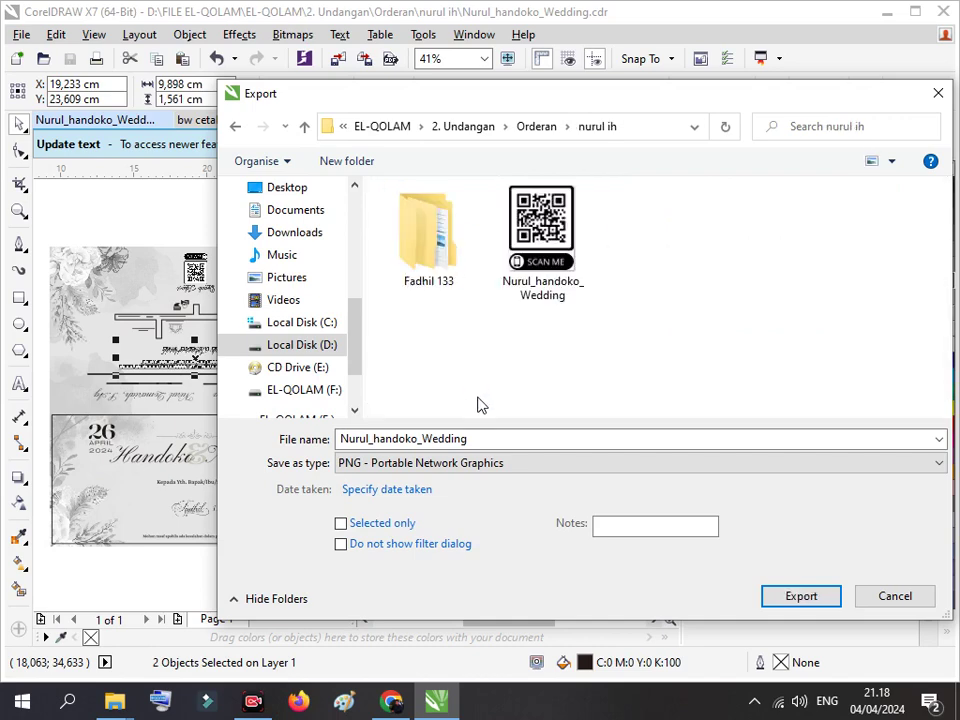
# Step: Export the invitation as a PDF of the whole current document
pyautogui.click(497, 462)
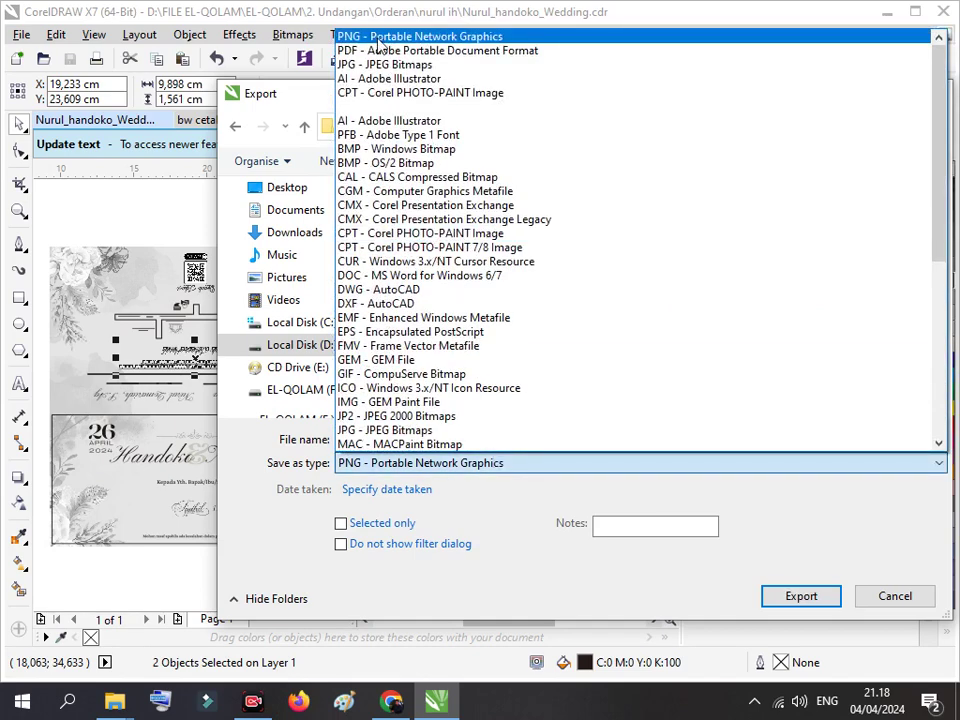
pyautogui.click(440, 50)
pyautogui.click(793, 578)
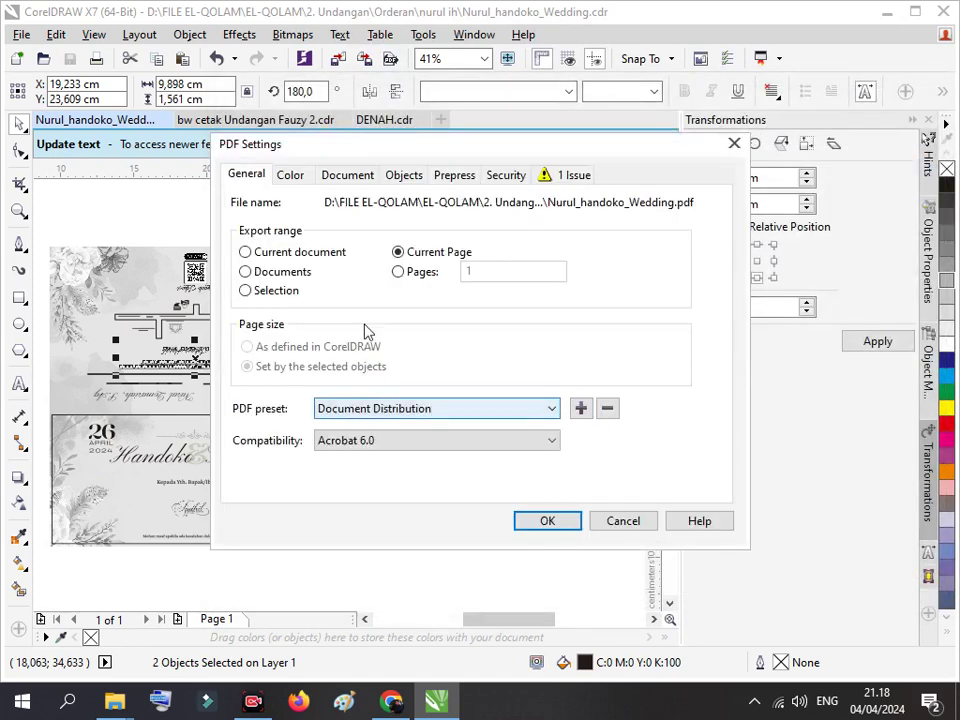
pyautogui.click(328, 256)
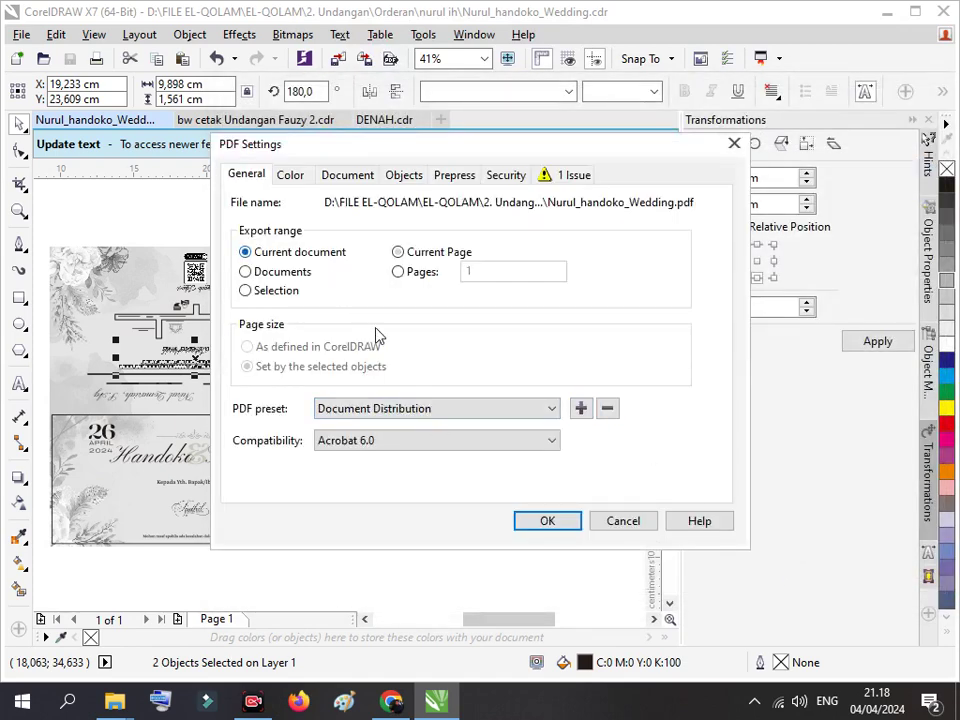
pyautogui.click(544, 522)
pyautogui.scroll(-2, 414, 454)
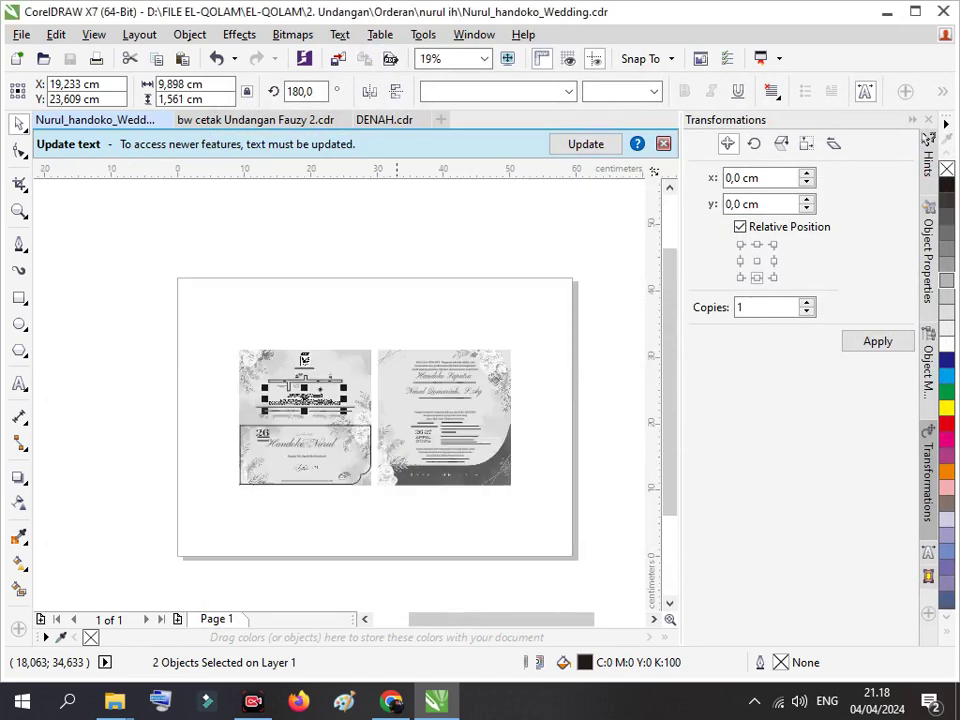
# Step: Bring WhatsApp Web back and scroll the chat list to find the client's chat
pyautogui.click(390, 700)
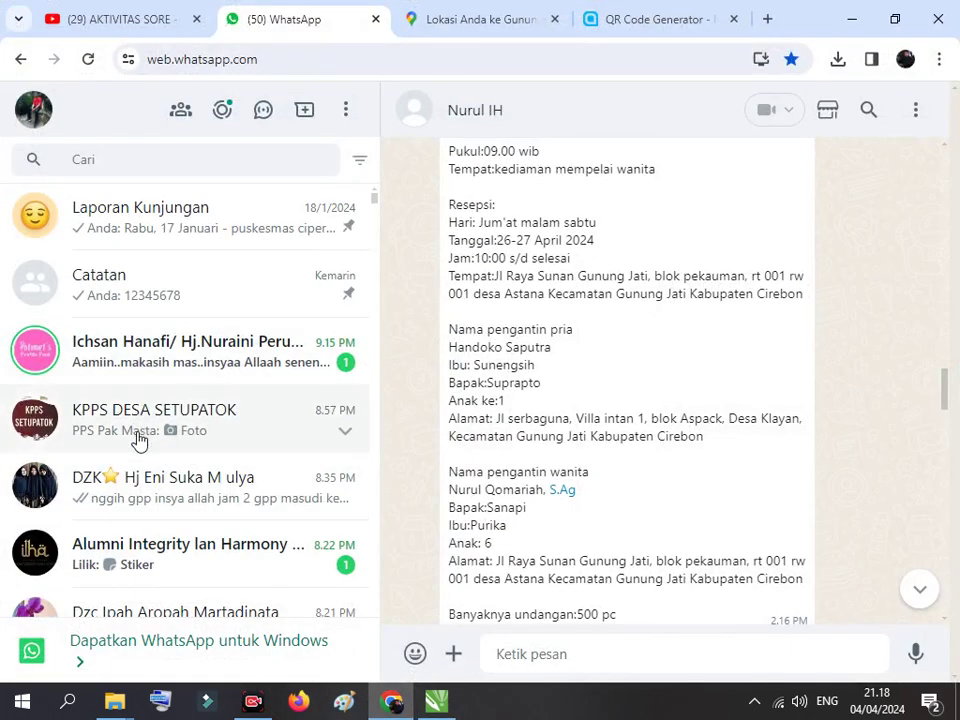
pyautogui.scroll(-5, 137, 510)
pyautogui.scroll(-3, 135, 490)
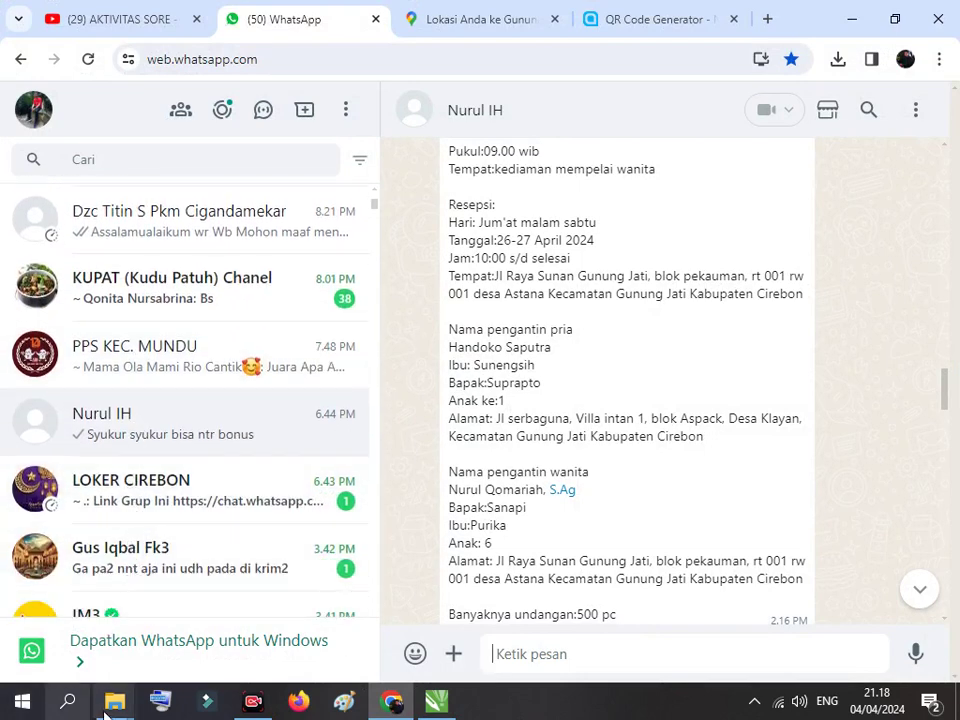
# Step: Open the client's folder under Orderan in File Explorer and drag the invitation PDF into the chat
pyautogui.moveTo(113, 703)
pyautogui.moveTo(350, 607)
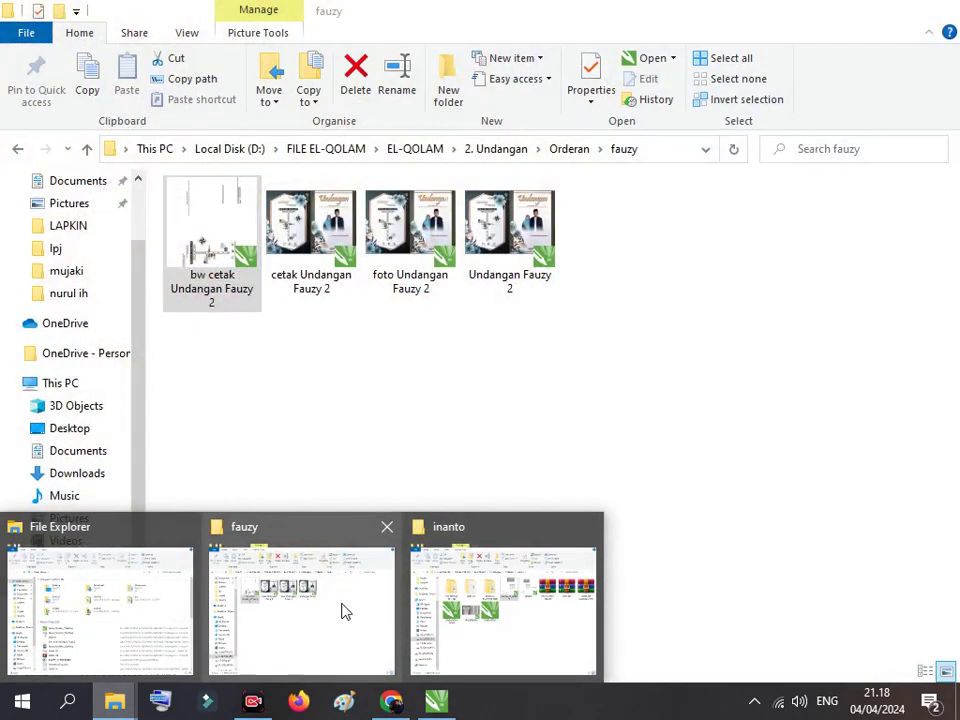
pyautogui.click(505, 610)
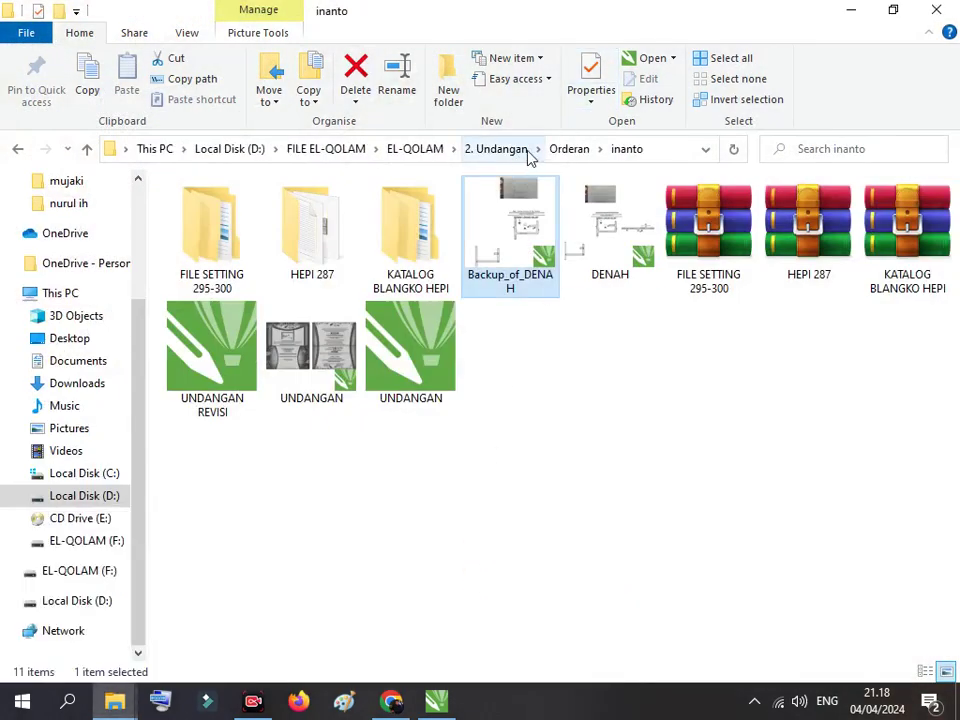
pyautogui.click(561, 150)
pyautogui.click(522, 493)
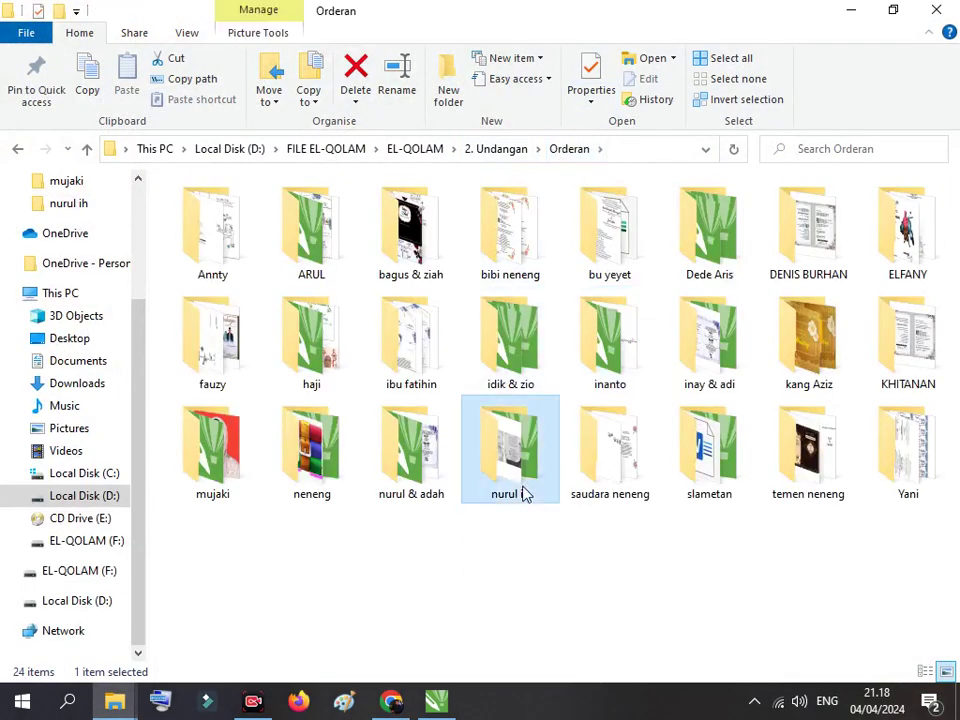
pyautogui.doubleClick(522, 493)
pyautogui.moveTo(523, 249); pyautogui.dragTo(620, 483)
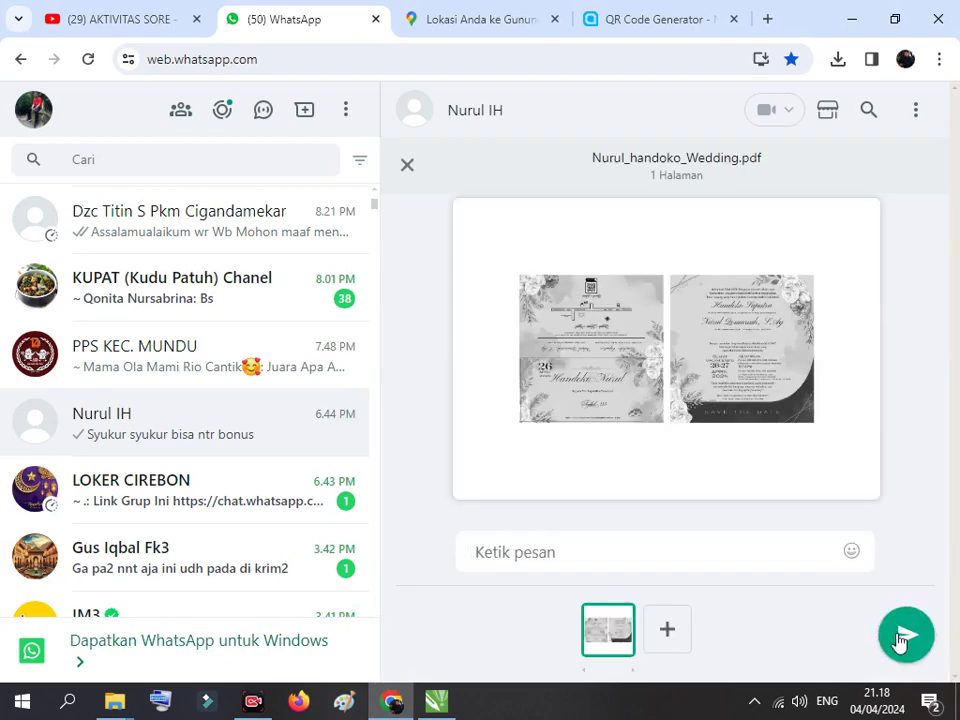
# Step: Send the invitation PDF to the client, then switch to the YouTube tab
pyautogui.click(904, 636)
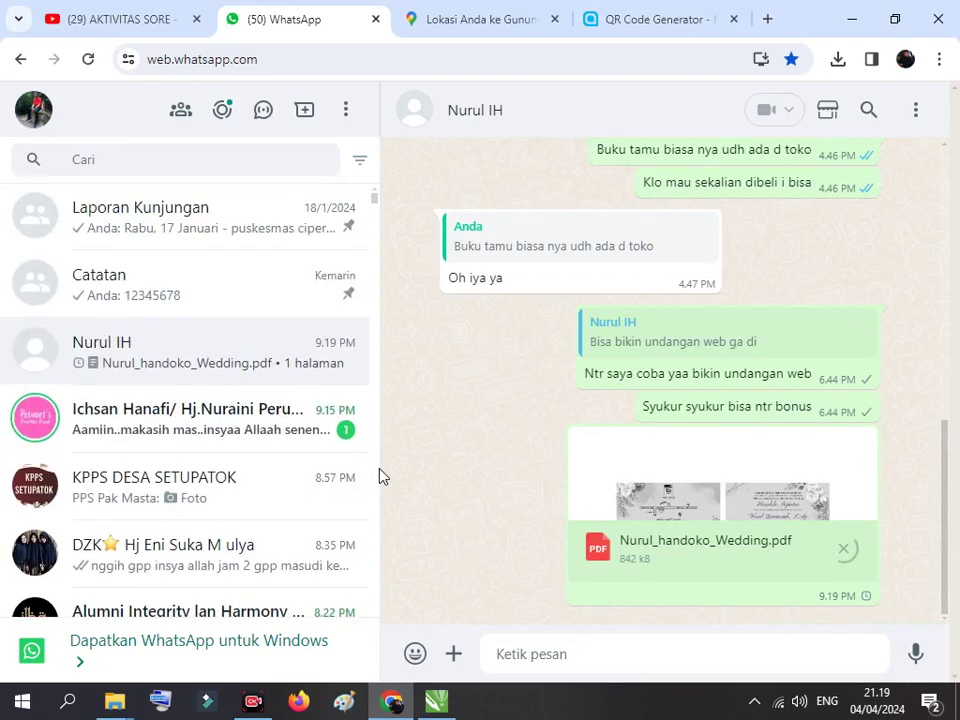
pyautogui.click(137, 19)
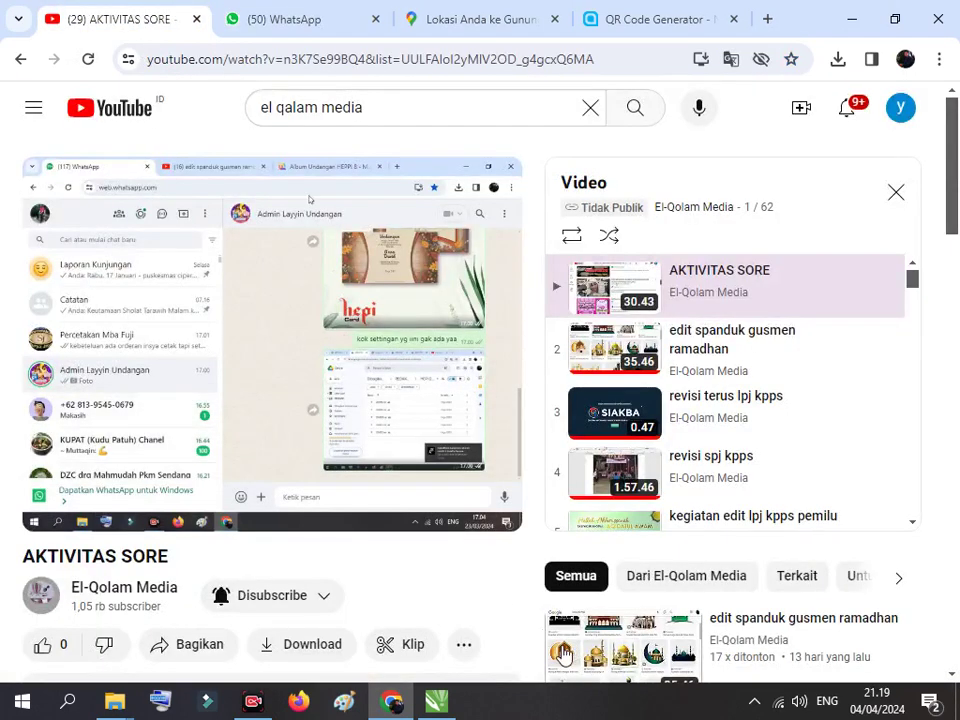